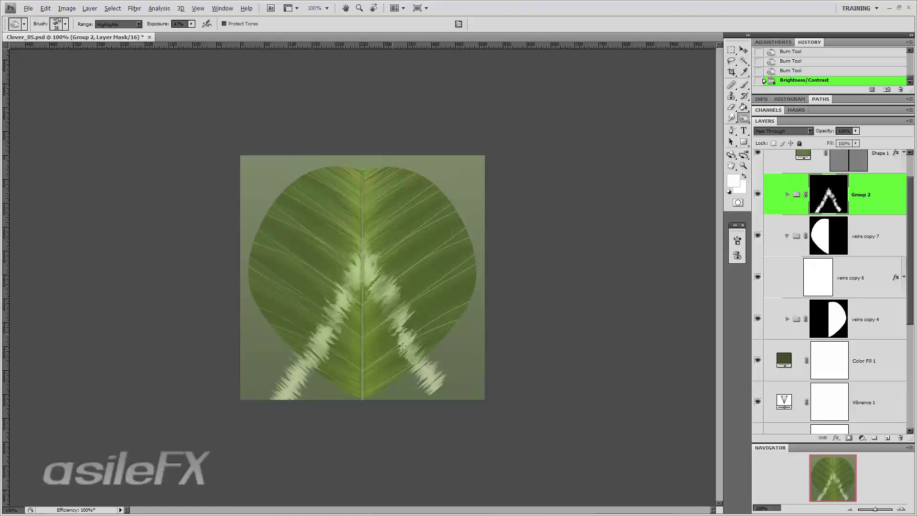
# - Stretch Group 2's layer mask upward and widen its base with a Perspective transform
pyautogui.hotkey('ctrl', 't')
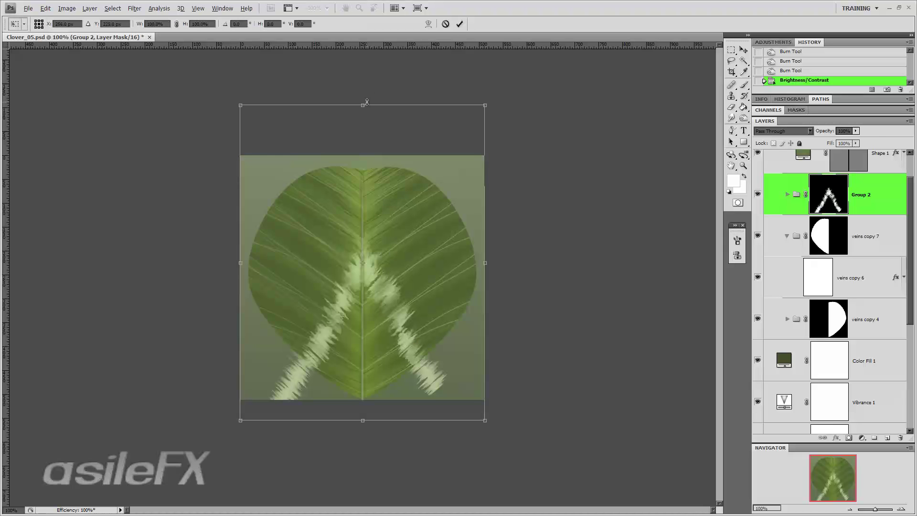
pyautogui.moveTo(366, 105); pyautogui.dragTo(366, 69)
pyautogui.rightClick(391, 331)
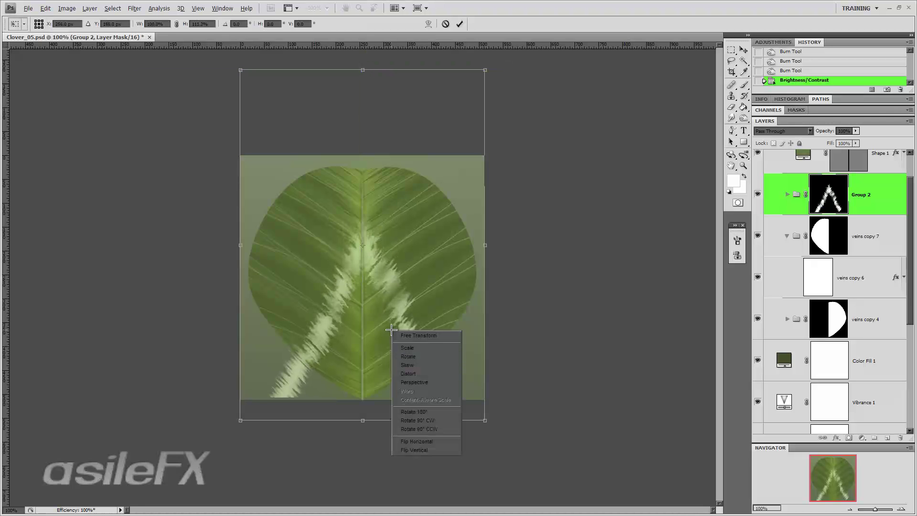
pyautogui.click(423, 384)
pyautogui.moveTo(488, 422); pyautogui.dragTo(511, 409)
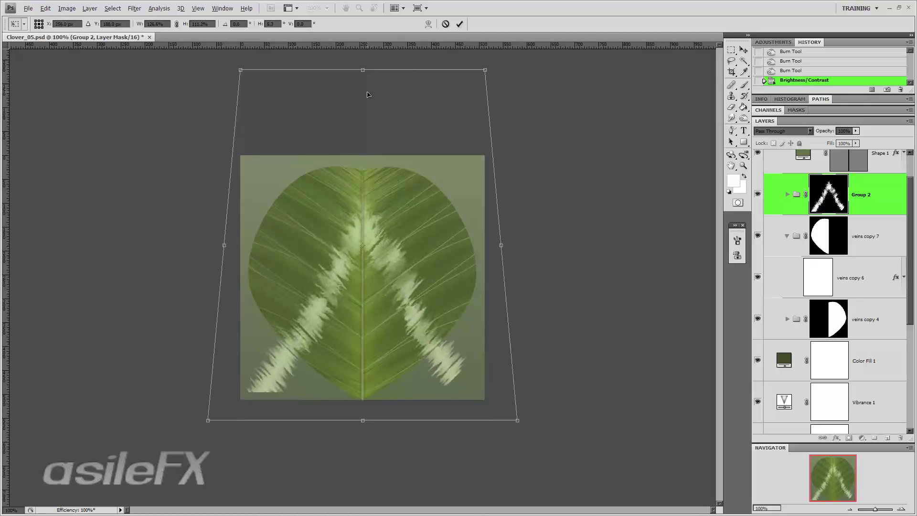
# - Lower the top edge of Group 2's mask and widen its base further with Perspective, nudging the transformed mask slightly into place
pyautogui.rightClick(337, 205)
pyautogui.click(343, 209)
pyautogui.moveTo(363, 70); pyautogui.dragTo(363, 97)
pyautogui.rightClick(376, 386)
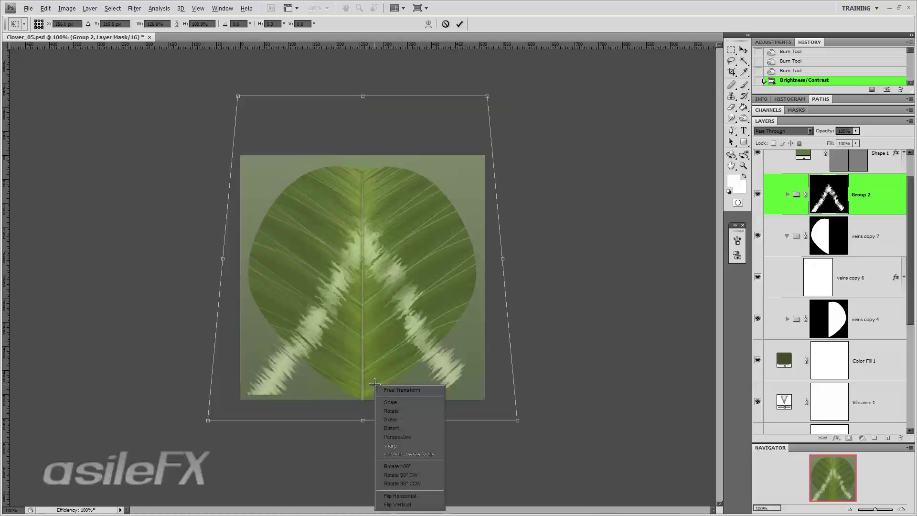
pyautogui.click(410, 436)
pyautogui.moveTo(518, 422); pyautogui.dragTo(528, 421)
pyautogui.press('Return')
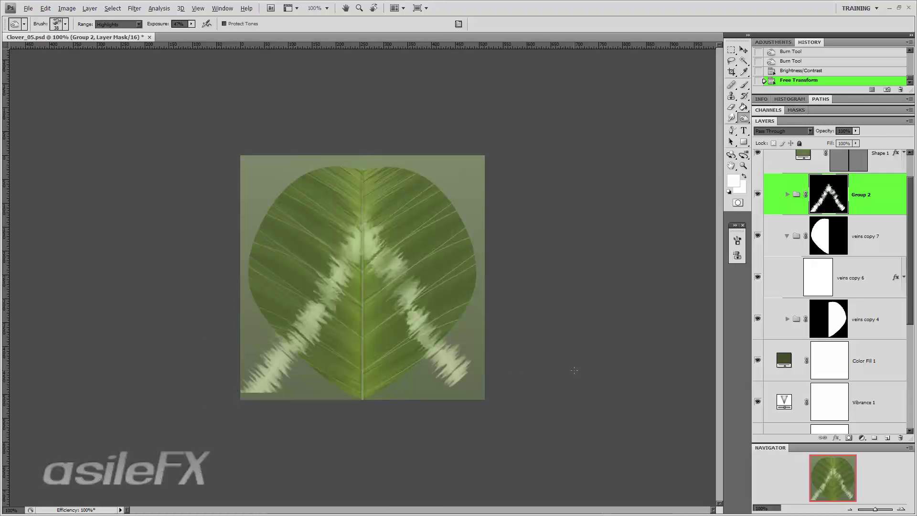
pyautogui.press('v')
pyautogui.moveTo(444, 270); pyautogui.dragTo(440, 276)
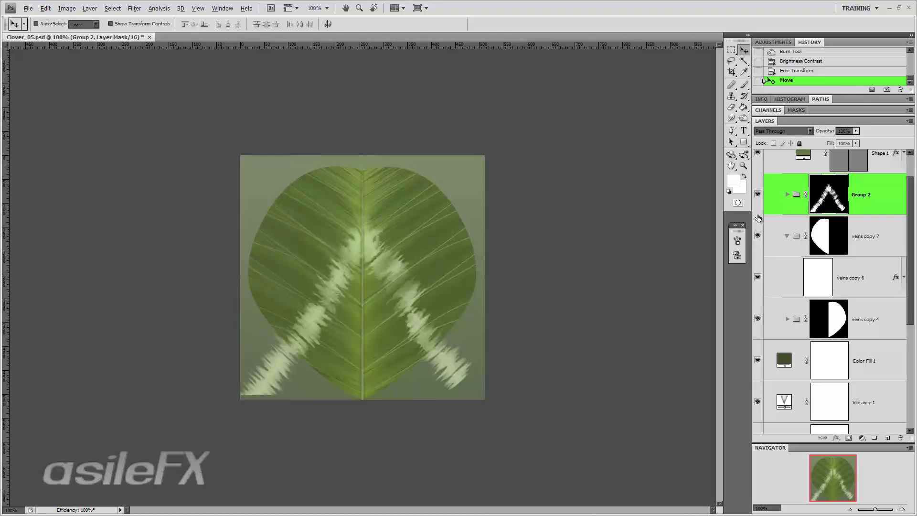
# - Group the veins copy 7 and veins copy 4 groups into a new group named Veins_thin
pyautogui.scroll(2, 799, 260)
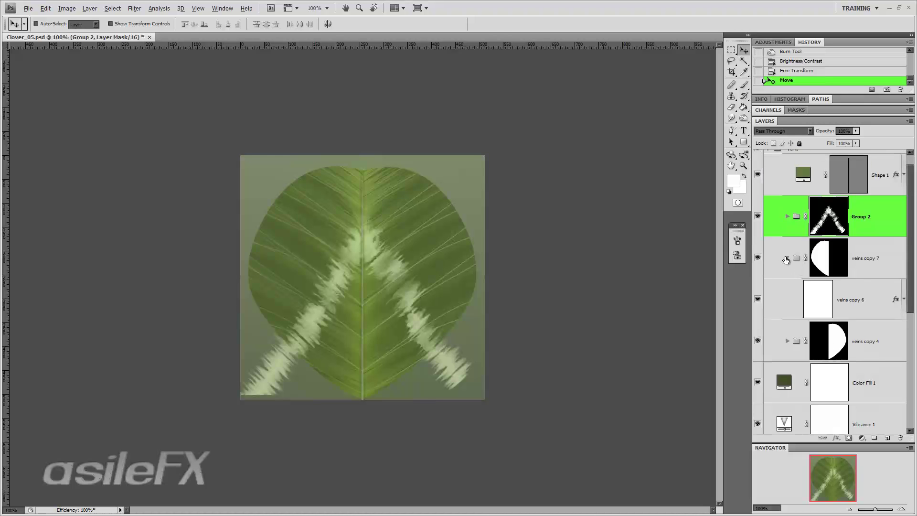
pyautogui.click(786, 258)
pyautogui.scroll(2, 829, 287)
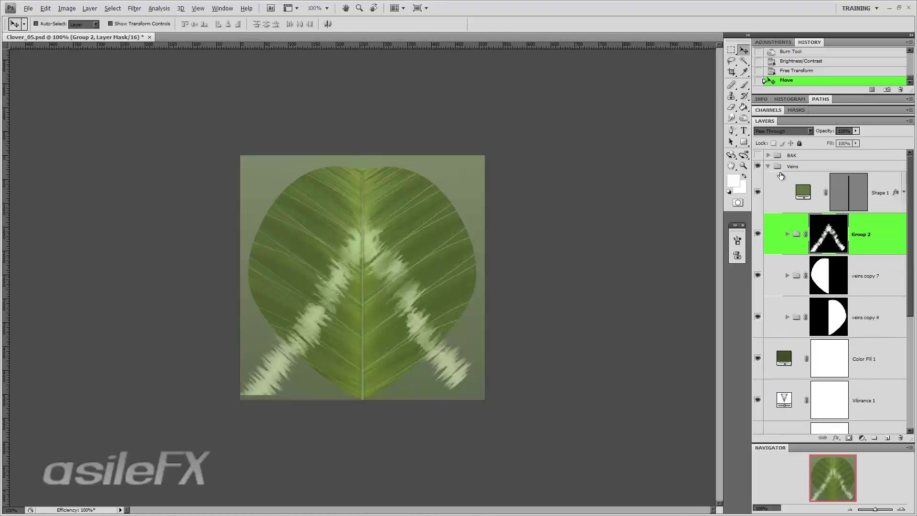
pyautogui.click(875, 275)
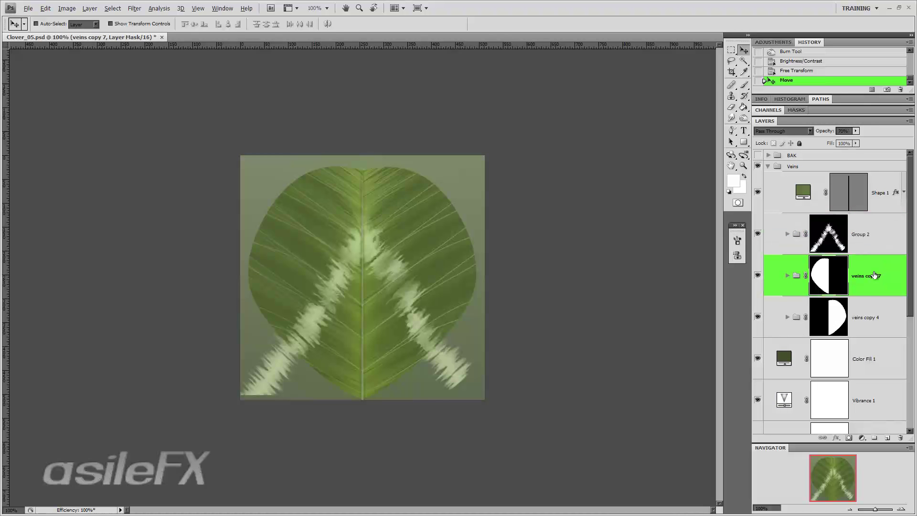
pyautogui.keyDown('shift'); pyautogui.click(877, 318); pyautogui.keyUp('shift')
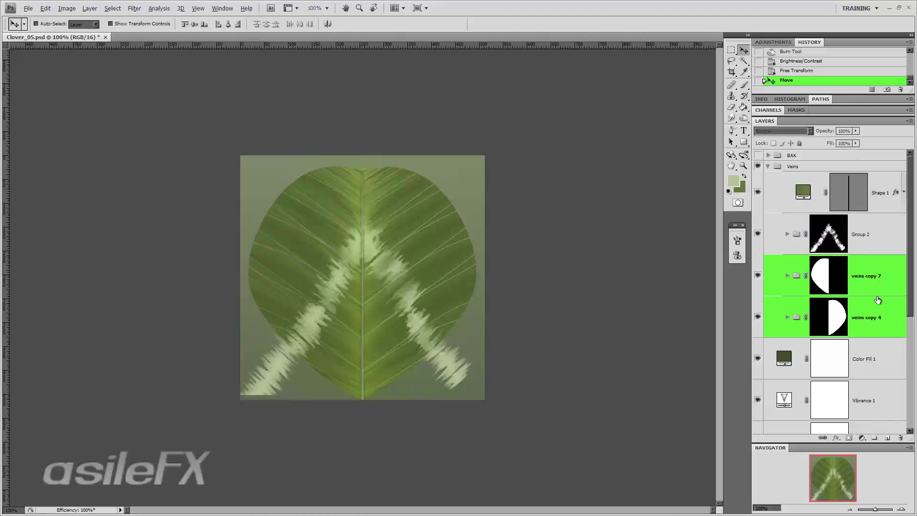
pyautogui.click(909, 120)
pyautogui.click(883, 169)
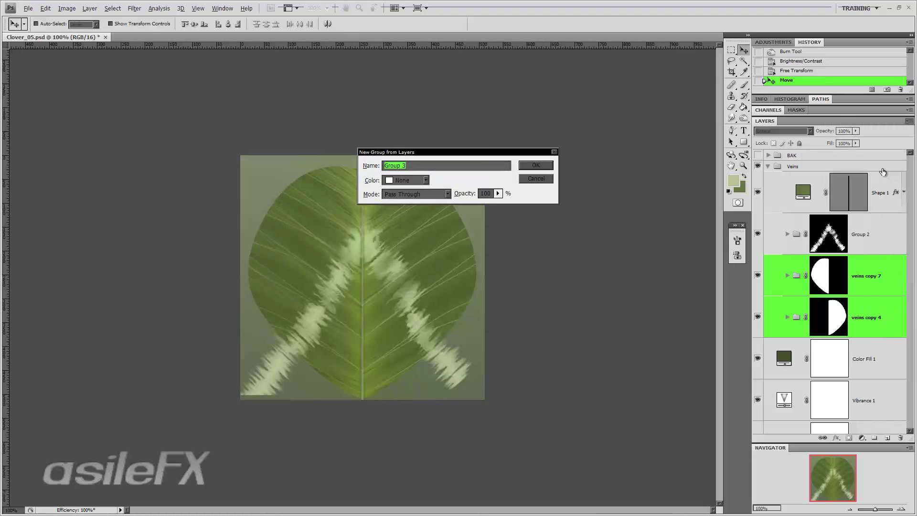
pyautogui.write('Veins_thin')
pyautogui.press('Return')
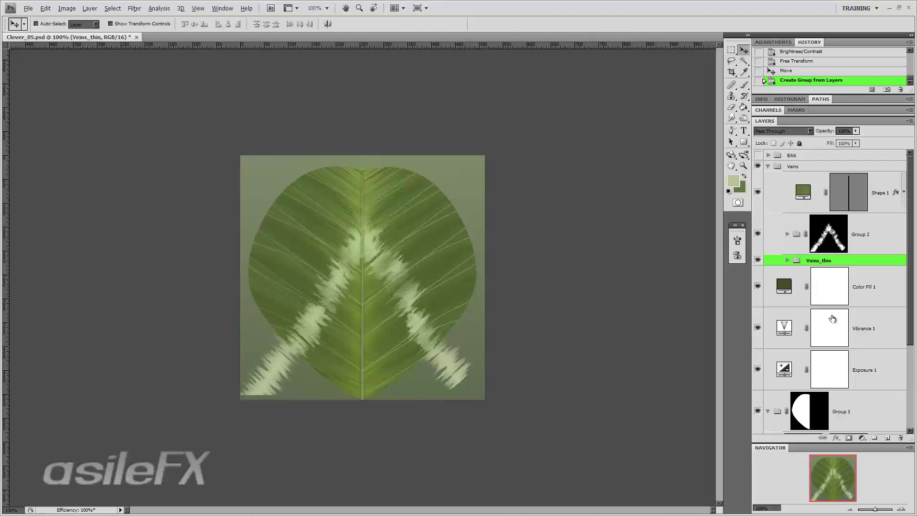
# - Examine the layer stack and the contents of the BAK group, including its veins copy 2 subgroup and the alt_side layer
pyautogui.scroll(-3, 854, 281)
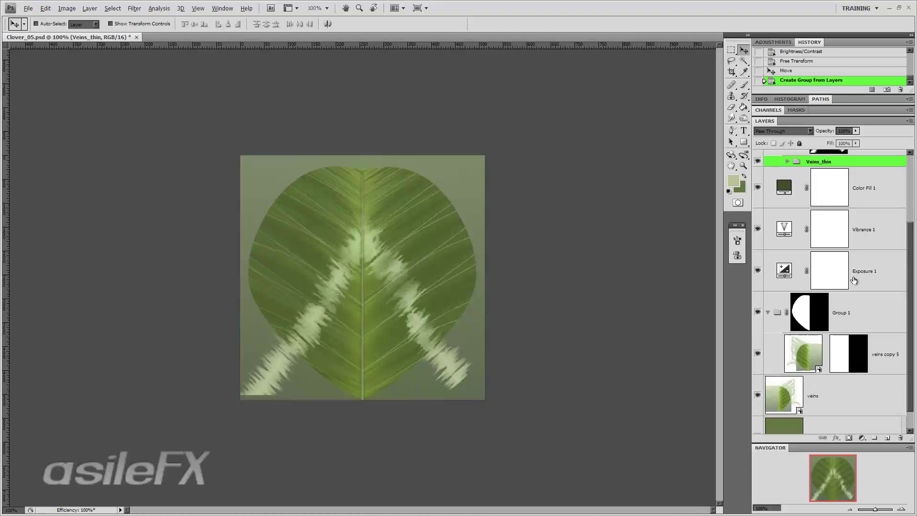
pyautogui.scroll(3, 854, 280)
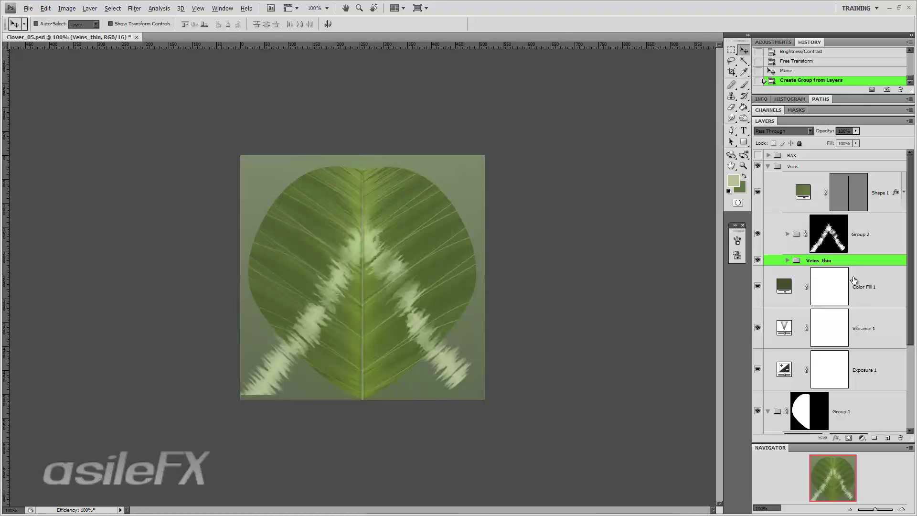
pyautogui.scroll(-2, 853, 280)
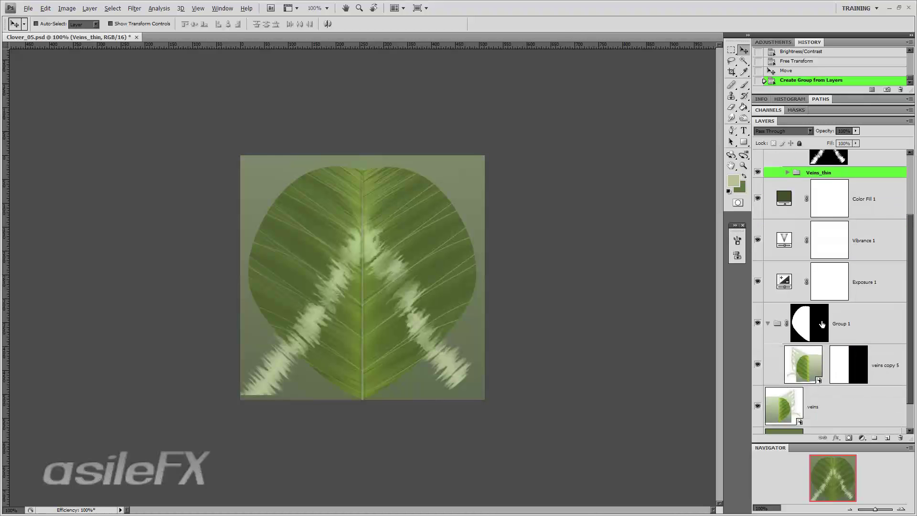
pyautogui.scroll(-1, 821, 324)
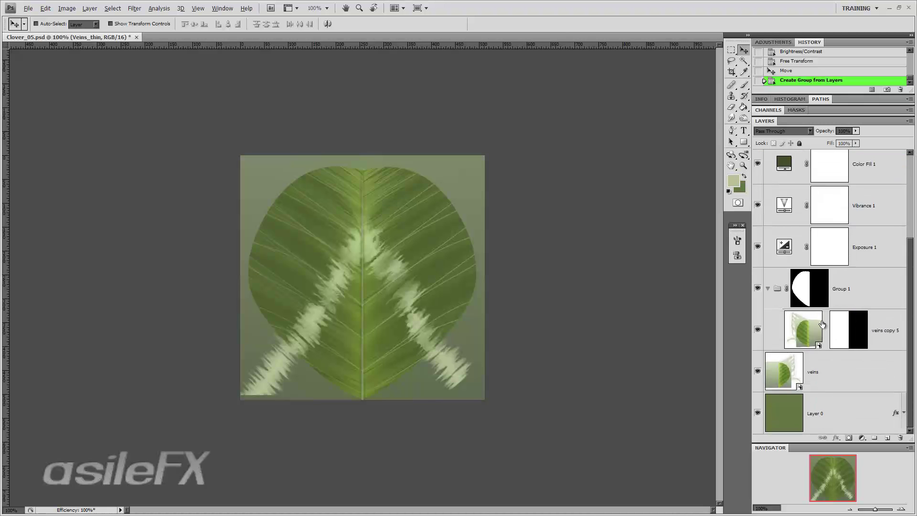
pyautogui.scroll(3, 822, 324)
pyautogui.click(768, 166)
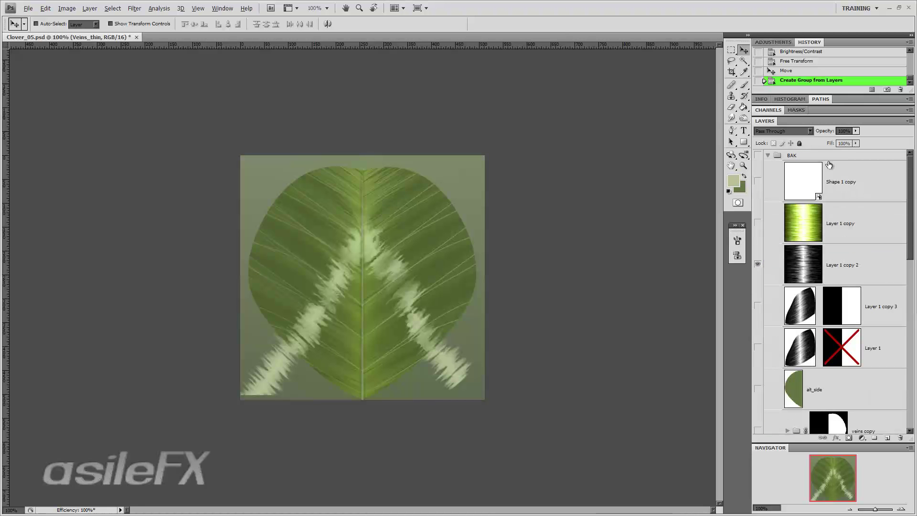
pyautogui.scroll(-1, 849, 356)
pyautogui.click(858, 329)
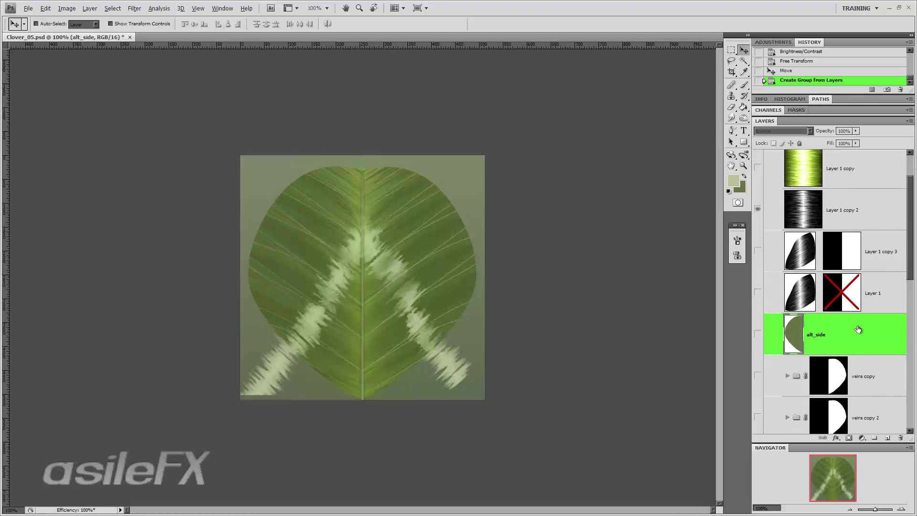
pyautogui.scroll(-2, 855, 330)
pyautogui.click(792, 328)
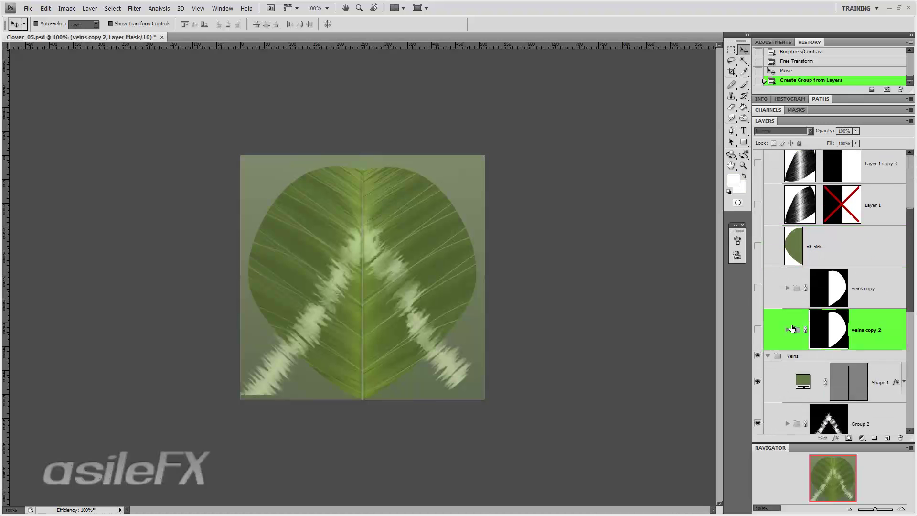
pyautogui.click(787, 329)
pyautogui.scroll(-5, 789, 330)
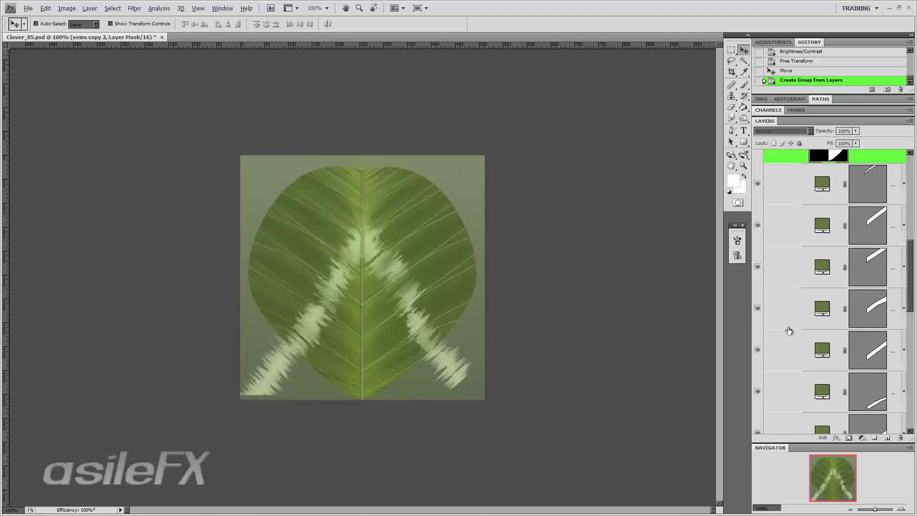
pyautogui.scroll(5, 789, 329)
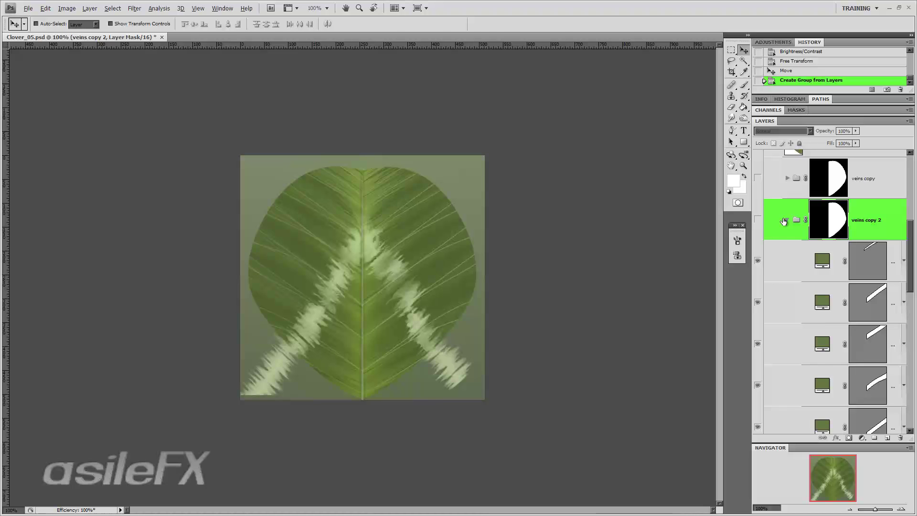
pyautogui.click(787, 220)
pyautogui.scroll(4, 818, 268)
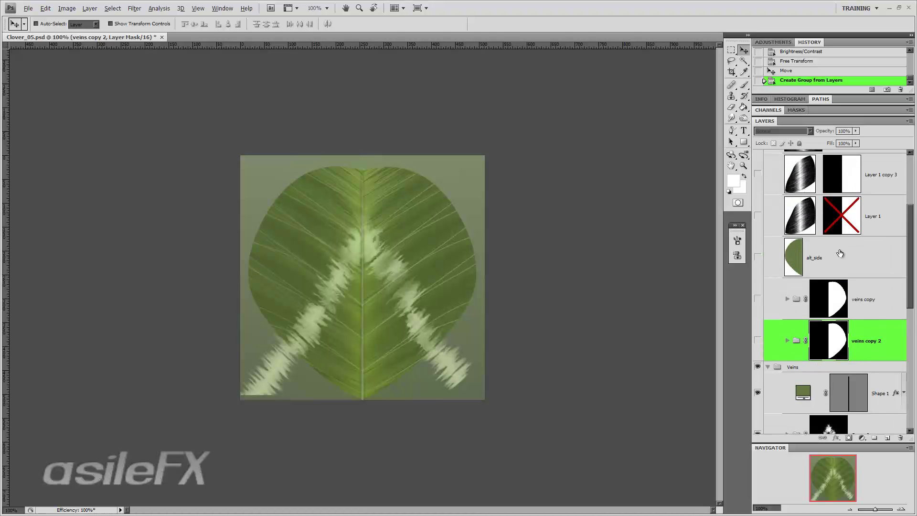
pyautogui.click(774, 258)
pyautogui.scroll(3, 774, 258)
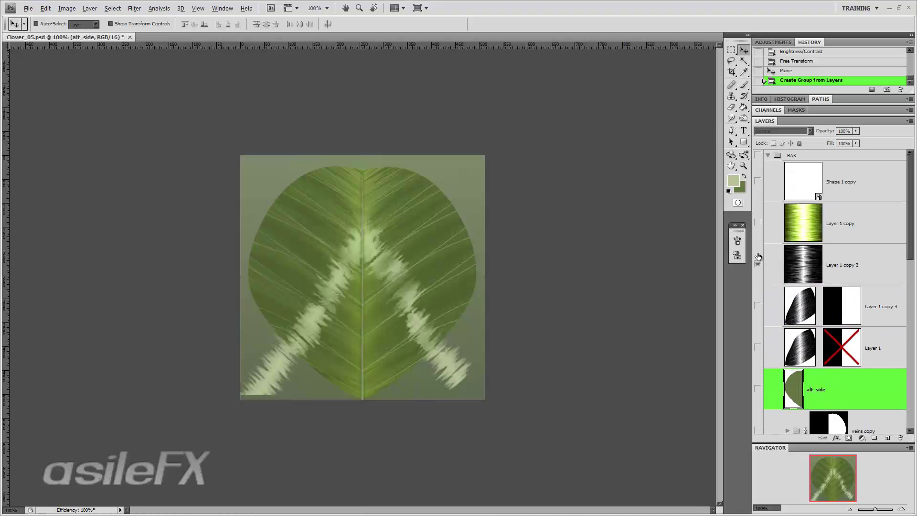
pyautogui.click(768, 155)
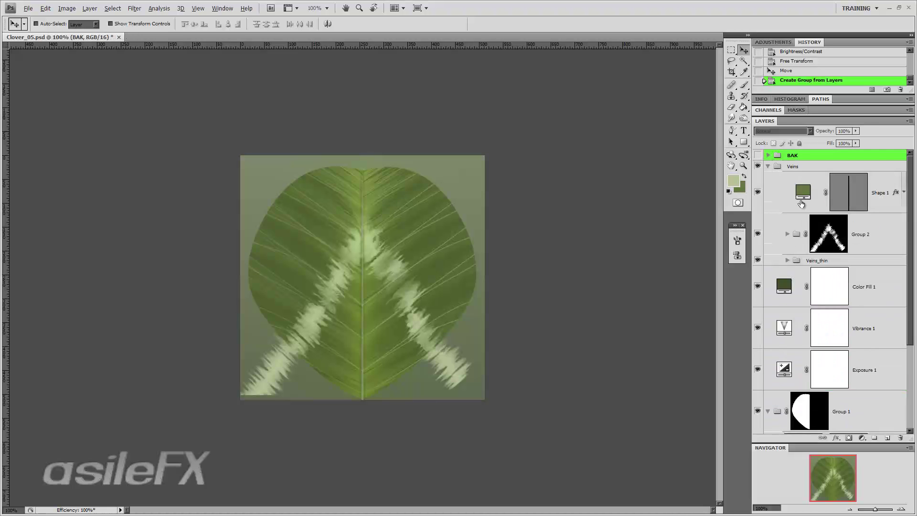
# - Try to make a Magic Wand selection on Group 1's layer mask
pyautogui.scroll(-3, 844, 224)
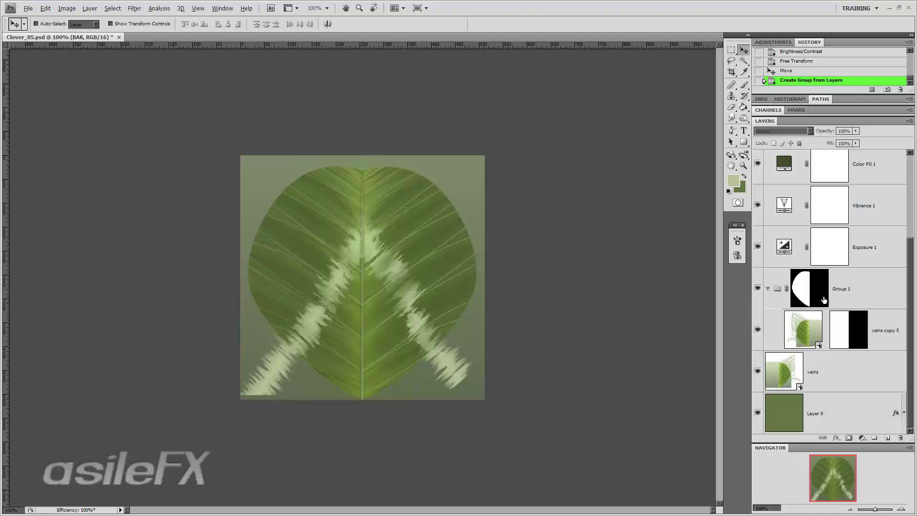
pyautogui.click(821, 293)
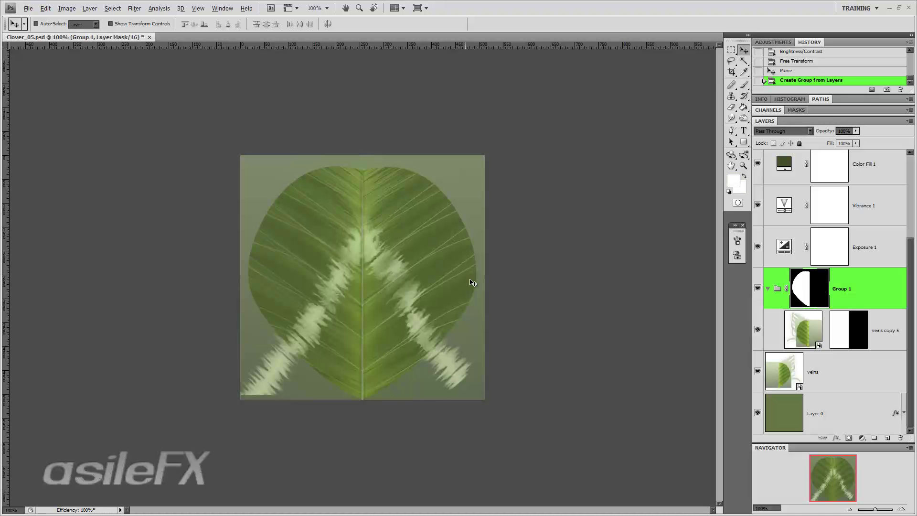
pyautogui.click(743, 60)
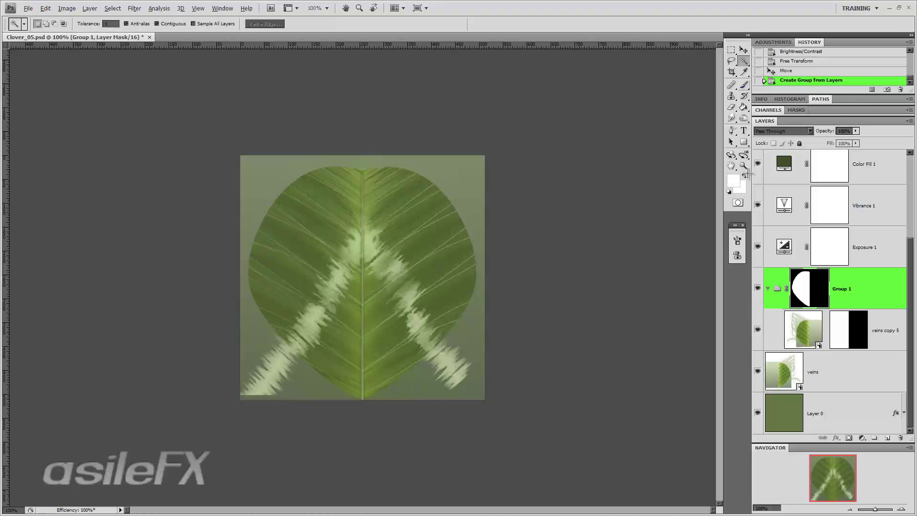
pyautogui.click(383, 267)
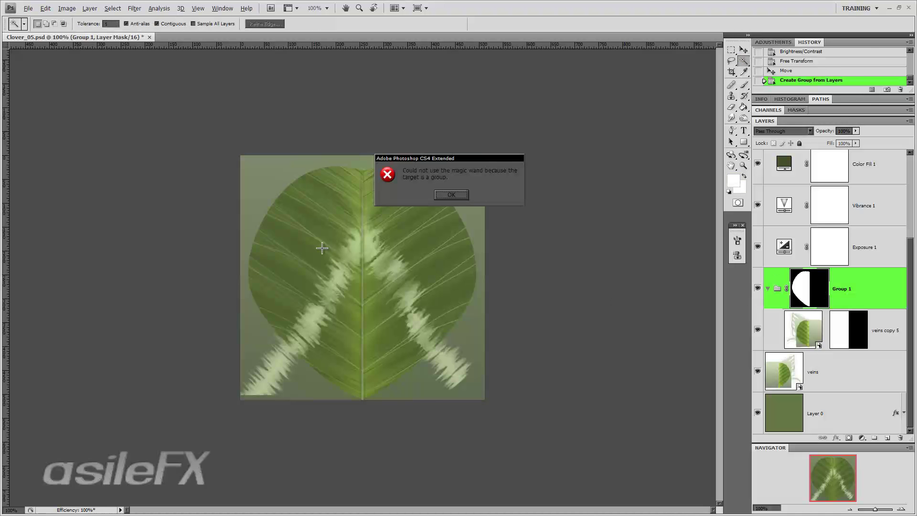
pyautogui.click(463, 195)
# - Select the whole canvas and paste a copy of Group 1's layer mask as a new layer
pyautogui.click(855, 294)
pyautogui.hotkey('ctrl', 'a')
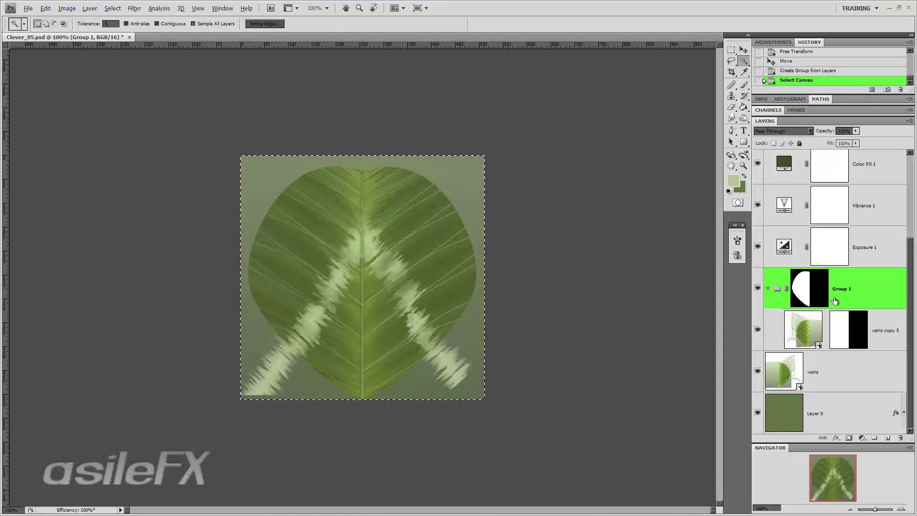
pyautogui.hotkey('ctrl', 'v')
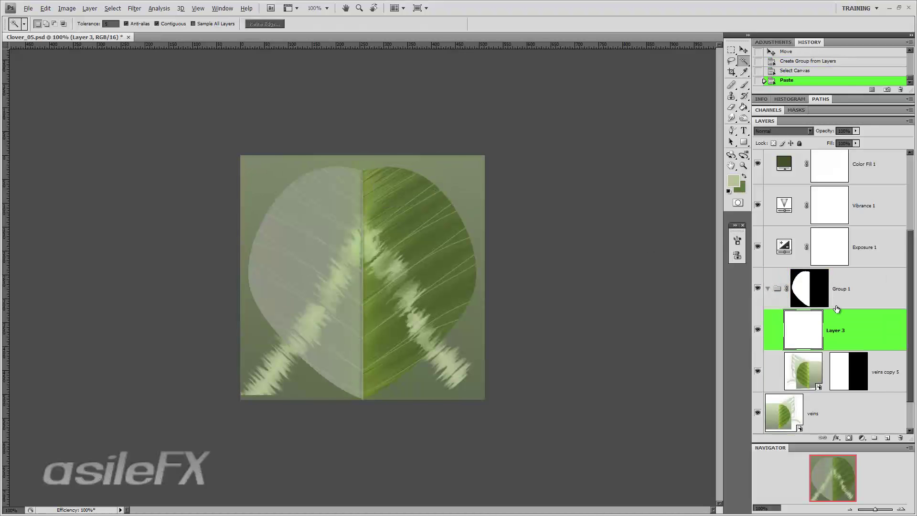
pyautogui.hotkey('ctrl', 'z')
pyautogui.click(816, 282)
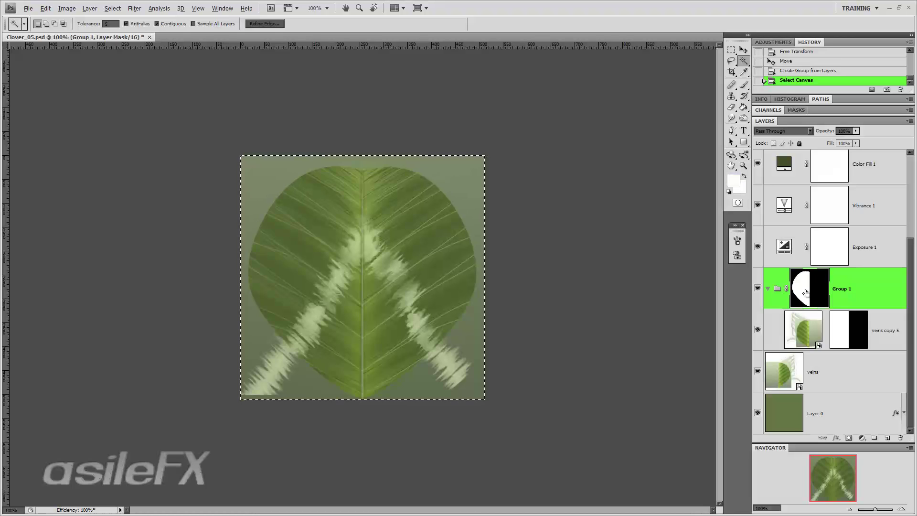
pyautogui.hotkey('ctrl', 'v')
# - Move the pasted mask layer out of Group 1 to above the Veins group and duplicate it
pyautogui.moveTo(838, 323); pyautogui.dragTo(859, 290)
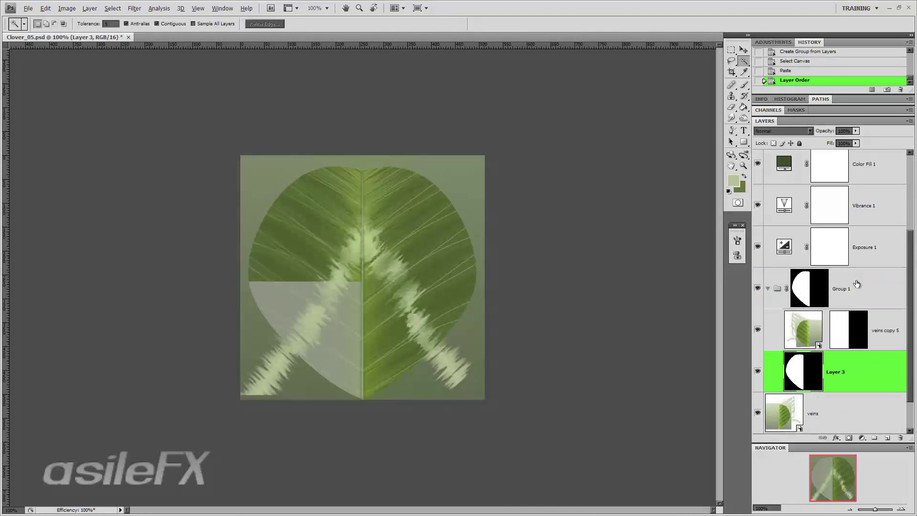
pyautogui.hotkey('ctrl', 'z')
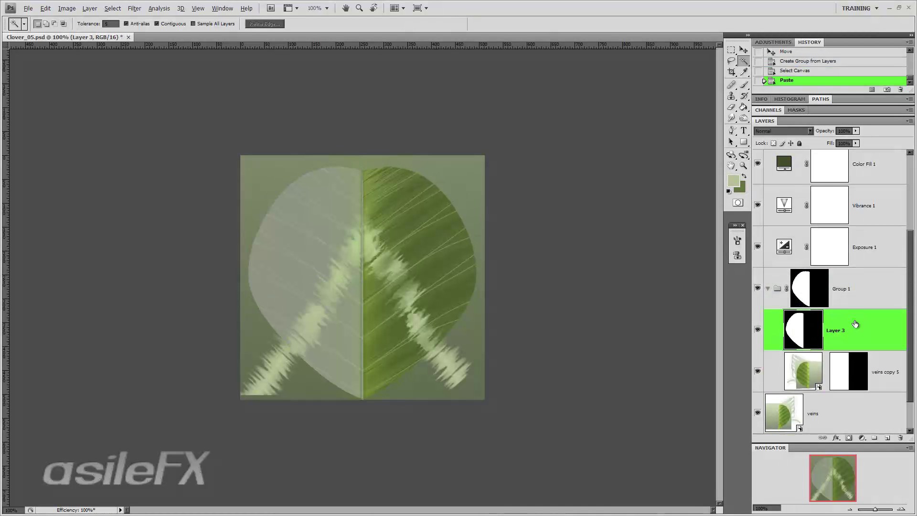
pyautogui.moveTo(856, 322); pyautogui.dragTo(887, 438)
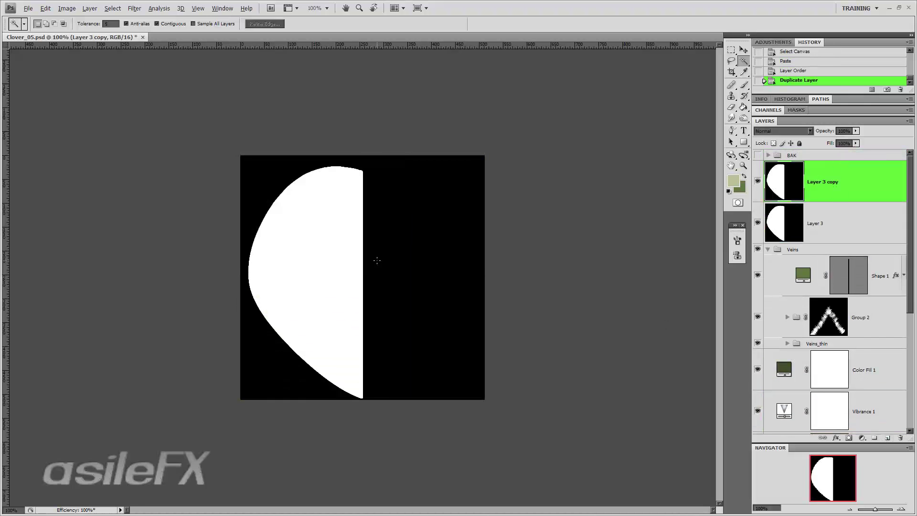
# - Flip the duplicated half-leaf mask layer, Layer 3 copy, horizontally
pyautogui.hotkey('ctrl', 't')
pyautogui.rightClick(372, 219)
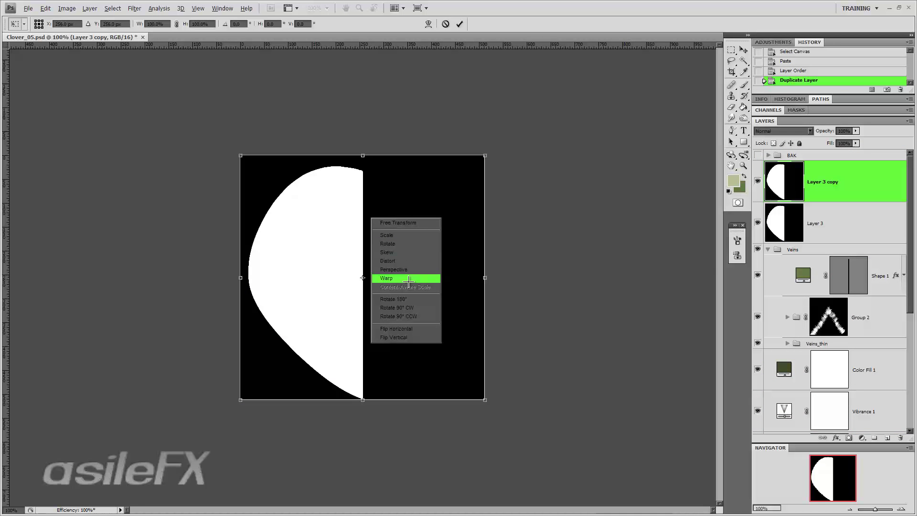
pyautogui.click(415, 329)
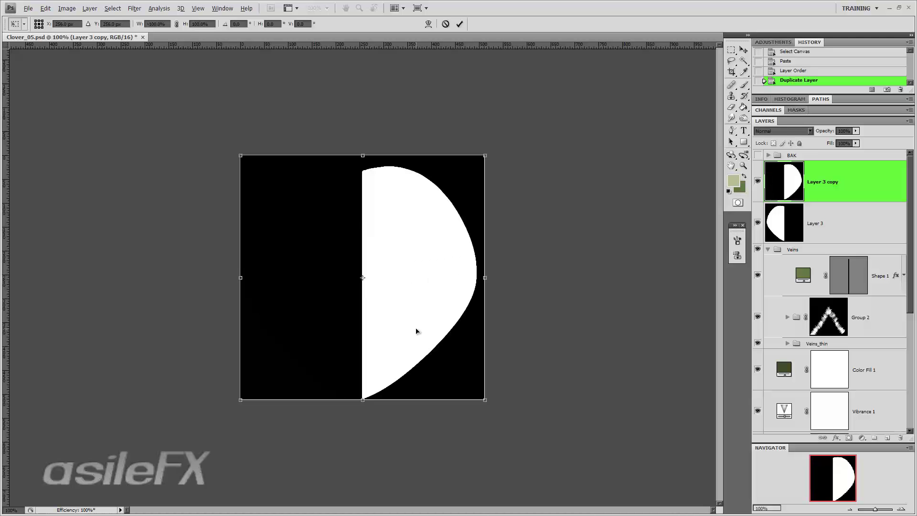
pyautogui.press('Return')
# - Set the flipped Layer 3 copy to Lighten blending and merge it with Layer 3 into one full-leaf mask
pyautogui.click(783, 131)
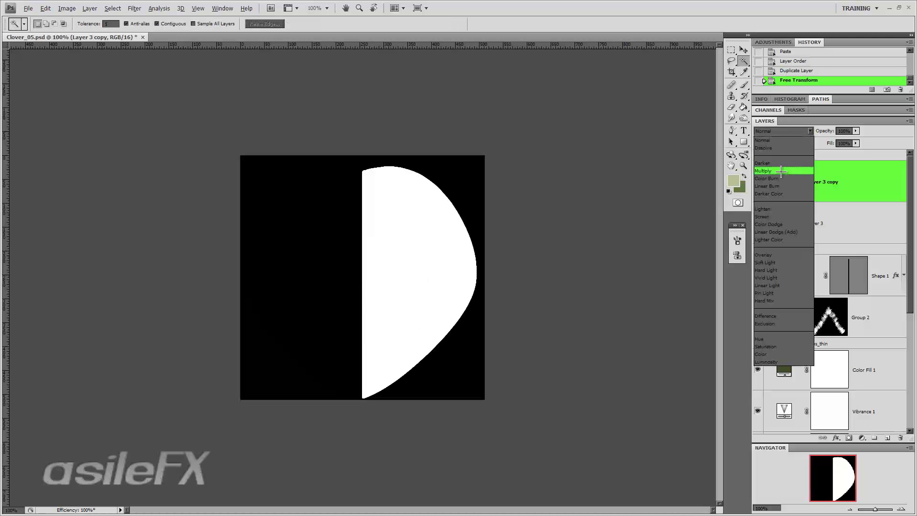
pyautogui.click(780, 210)
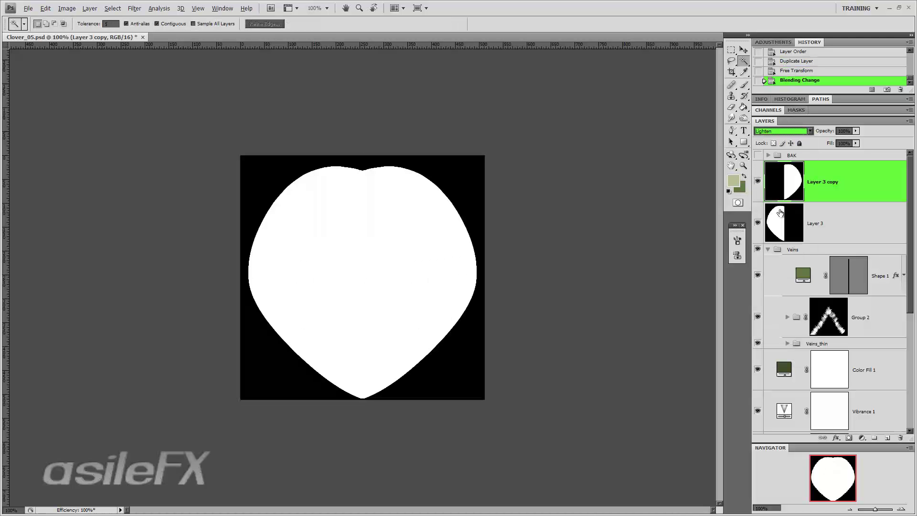
pyautogui.keyDown('shift'); pyautogui.click(858, 210); pyautogui.keyUp('shift')
pyautogui.hotkey('ctrl', 'e')
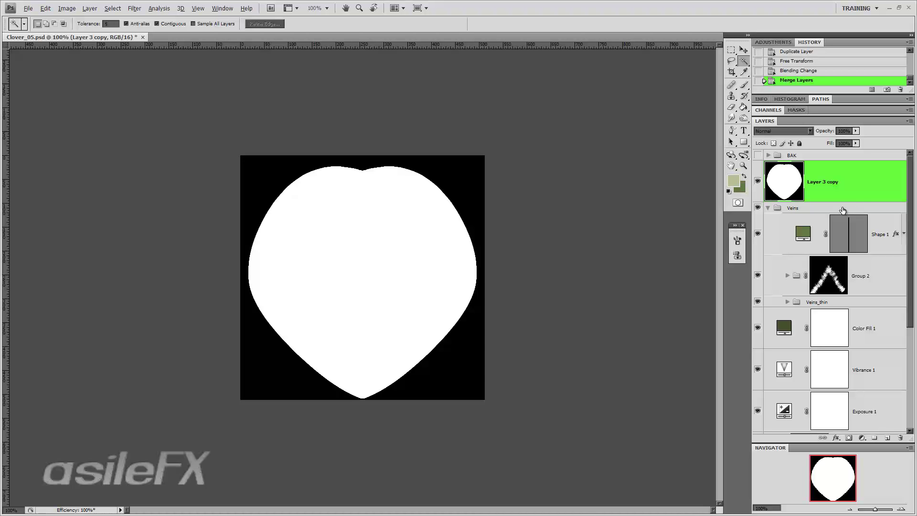
# - Hide the merged full-leaf mask layer and store a duplicate of it in the BAK group
pyautogui.click(756, 182)
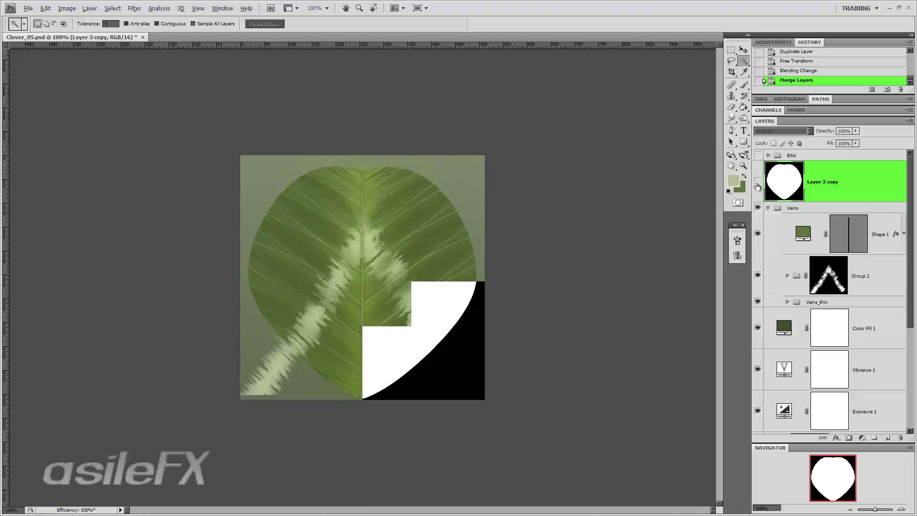
pyautogui.click(756, 182)
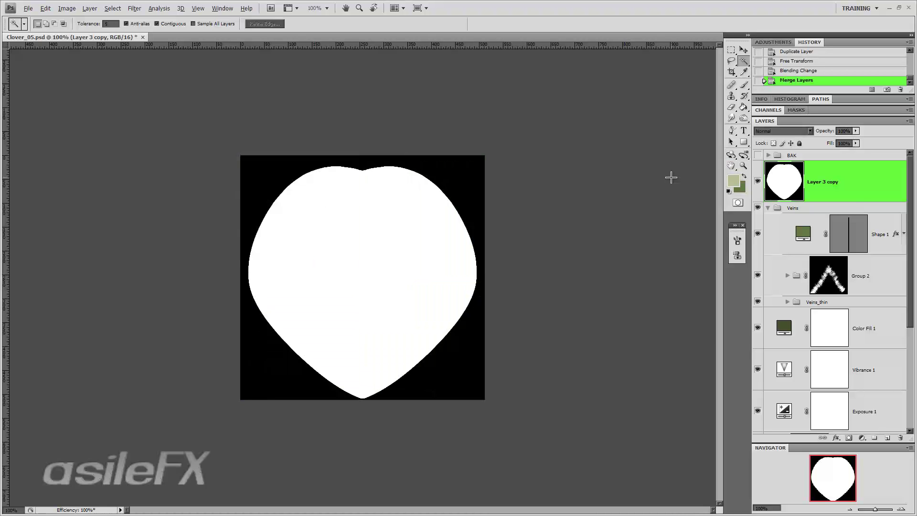
pyautogui.click(758, 181)
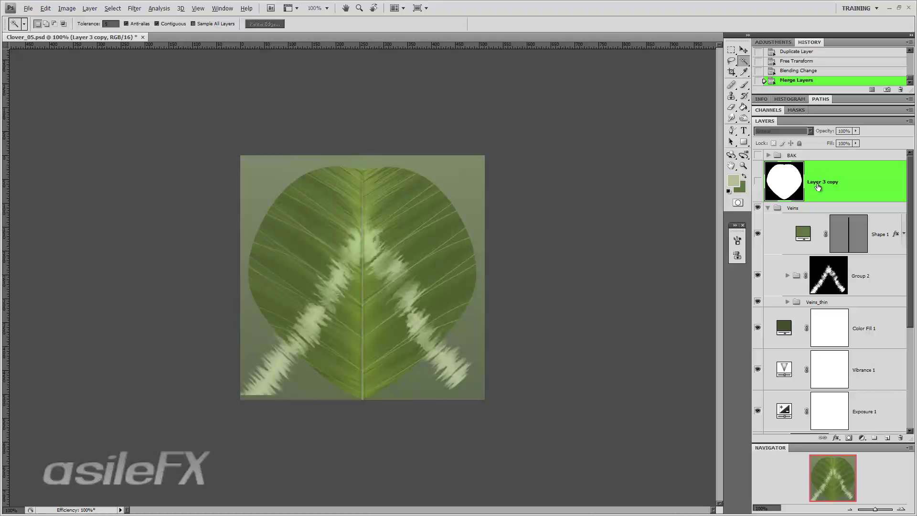
pyautogui.moveTo(829, 186); pyautogui.dragTo(887, 438)
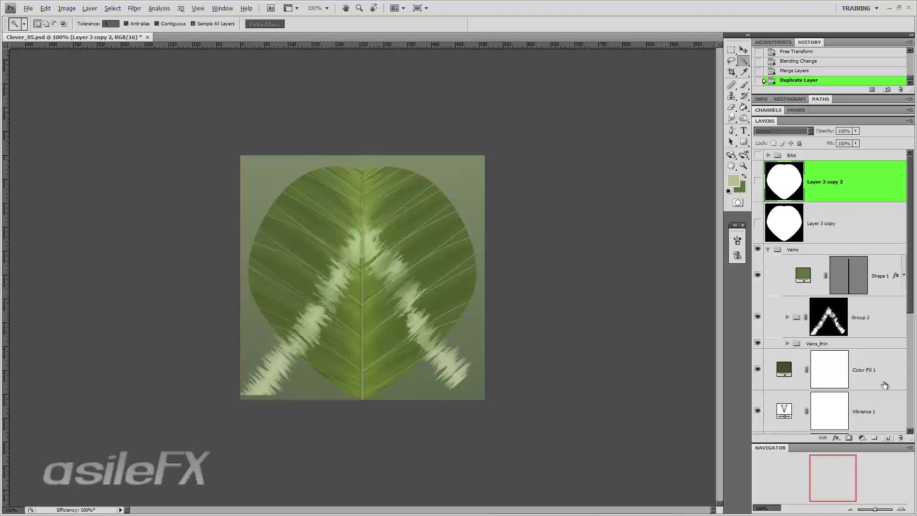
pyautogui.moveTo(831, 181); pyautogui.dragTo(823, 157)
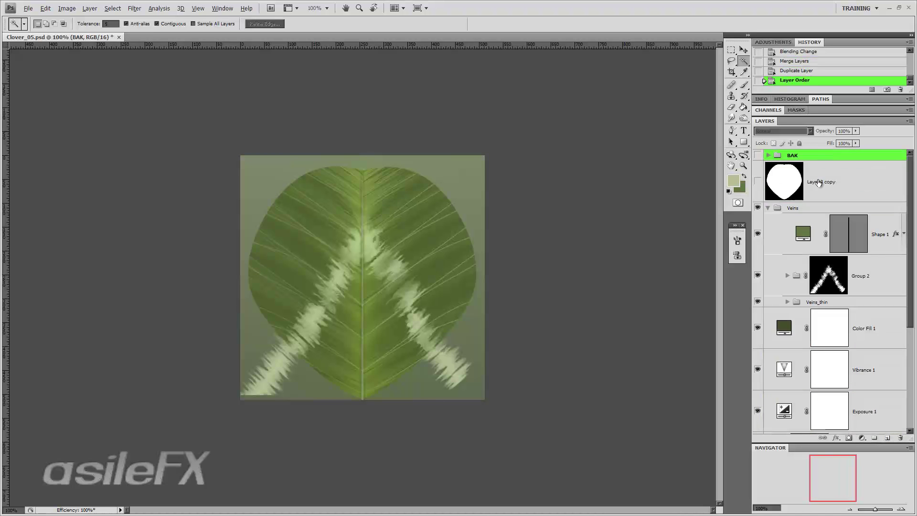
# - Copy the whole canvas of the full-leaf mask layer, Layer 3 copy, and hide the layer again
pyautogui.click(764, 184)
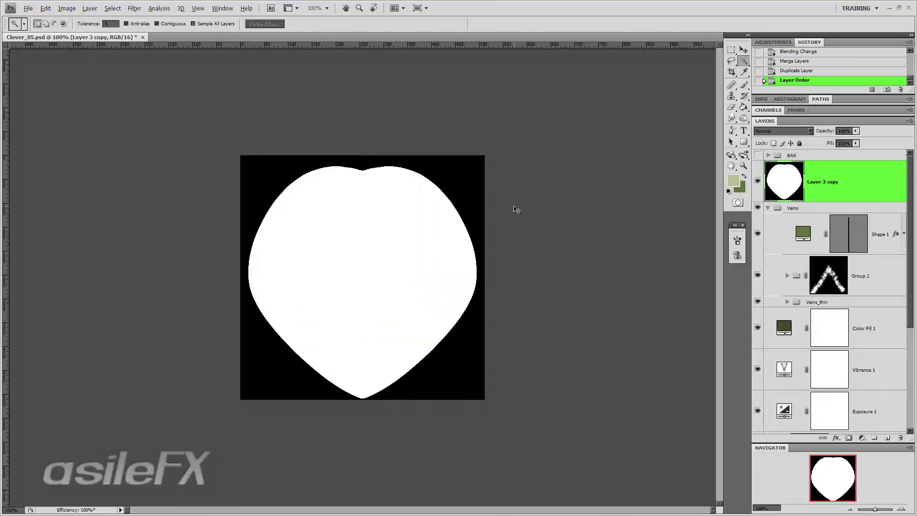
pyautogui.hotkey('ctrl', 'a')
pyautogui.click(757, 181)
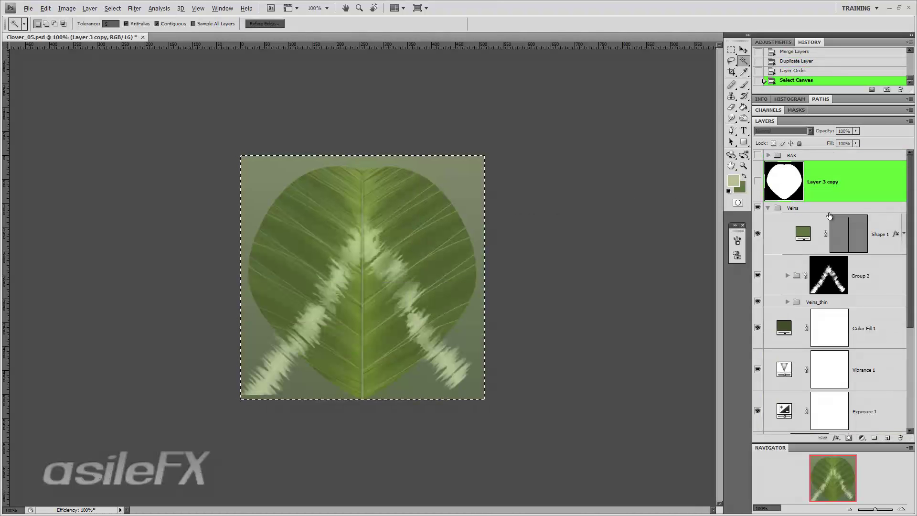
# - Add a layer mask to the Veins_thin group
pyautogui.scroll(-2, 829, 216)
pyautogui.click(820, 253)
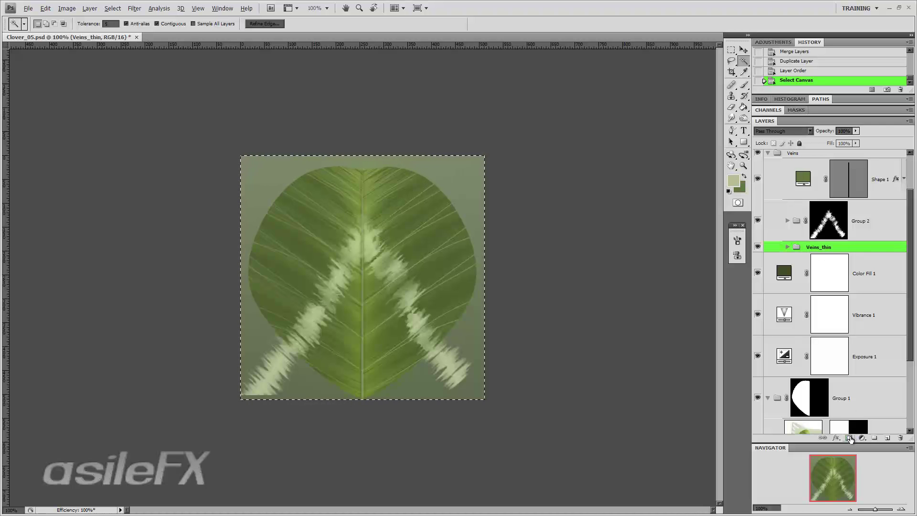
pyautogui.click(850, 438)
pyautogui.scroll(2, 847, 285)
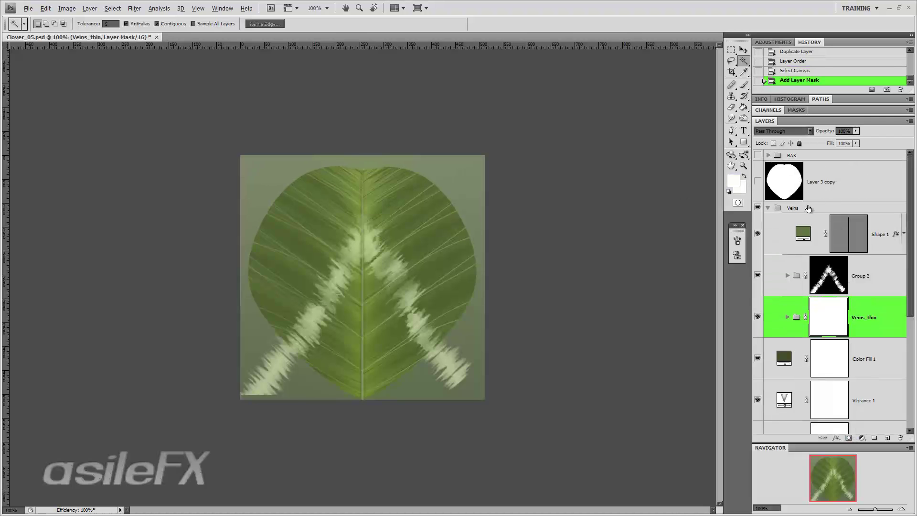
# - Paste the copied full-leaf shape into the Veins_thin mask channel, return to the group itself and deselect
pyautogui.click(829, 111)
pyautogui.click(759, 194)
pyautogui.hotkey('ctrl', 'v')
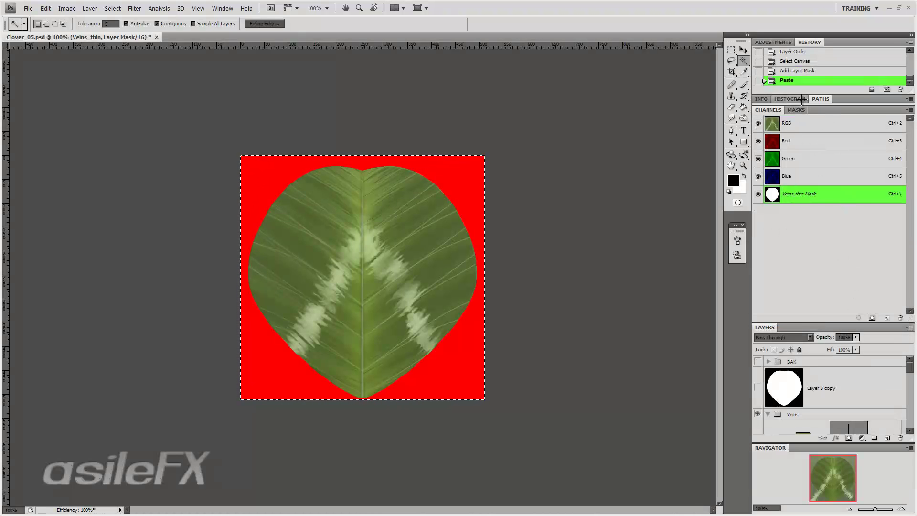
pyautogui.click(833, 110)
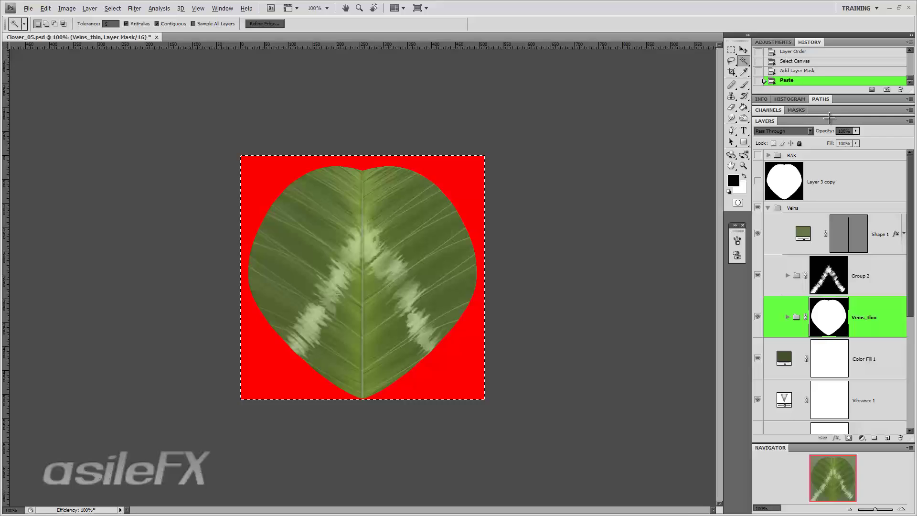
pyautogui.click(868, 311)
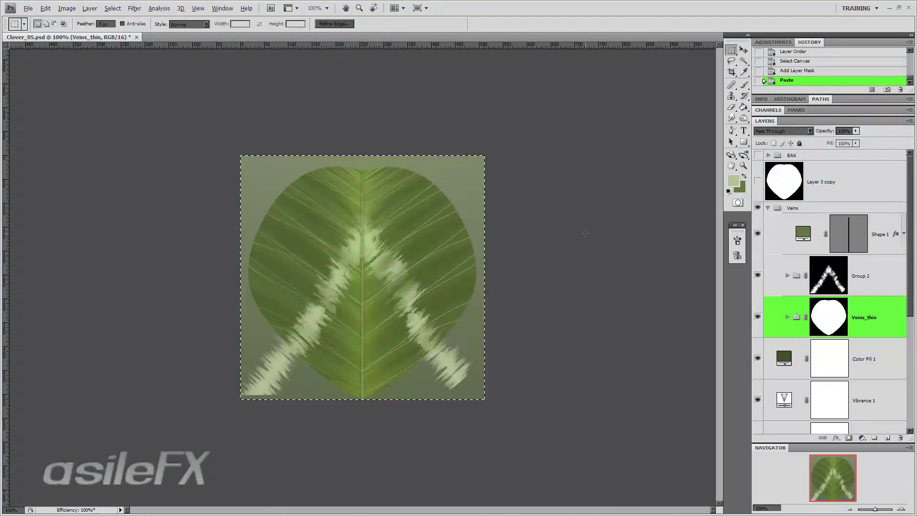
pyautogui.press('m')
pyautogui.hotkey('ctrl', 'd')
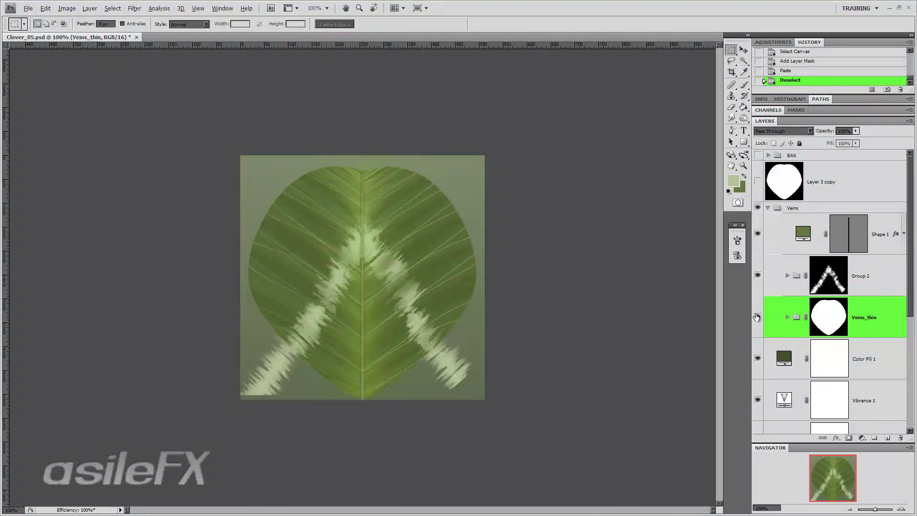
# - Shrink the white area of the Veins_thin layer mask with the Minimum filter at a radius of 42 pixels
pyautogui.click(831, 317)
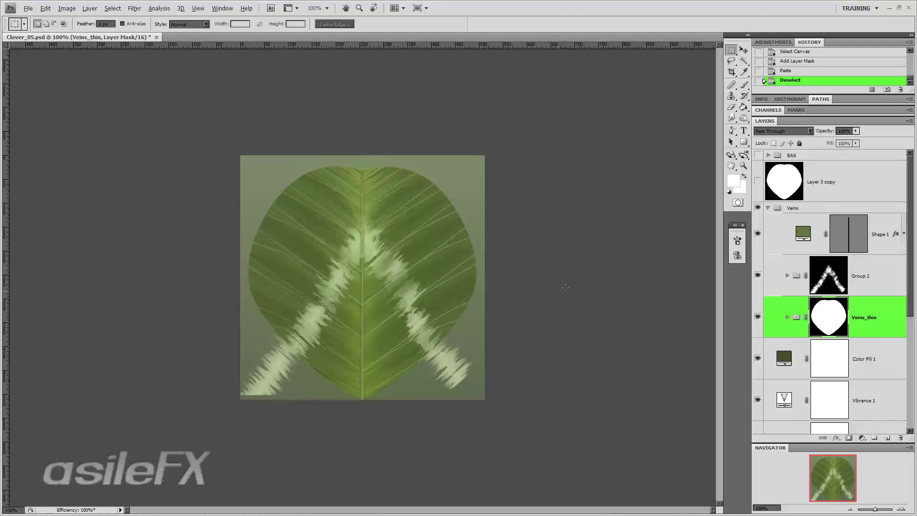
pyautogui.click(135, 8)
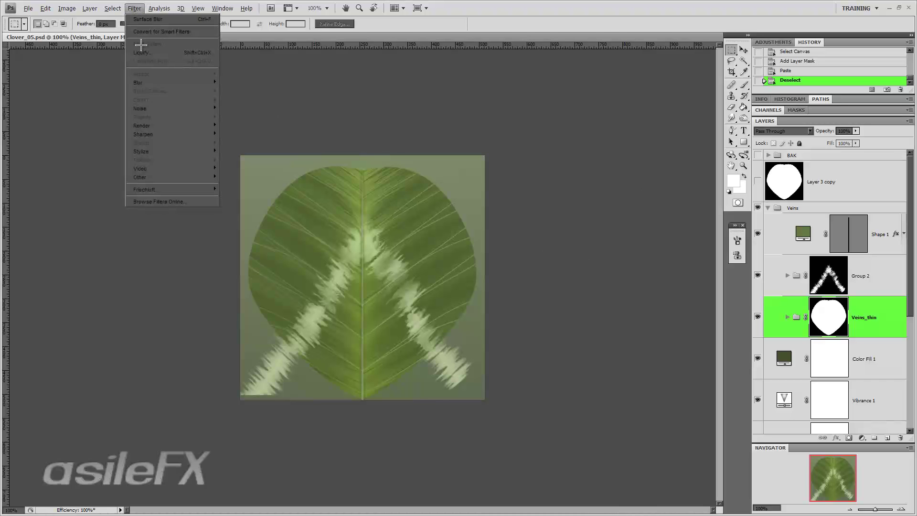
pyautogui.moveTo(157, 179)
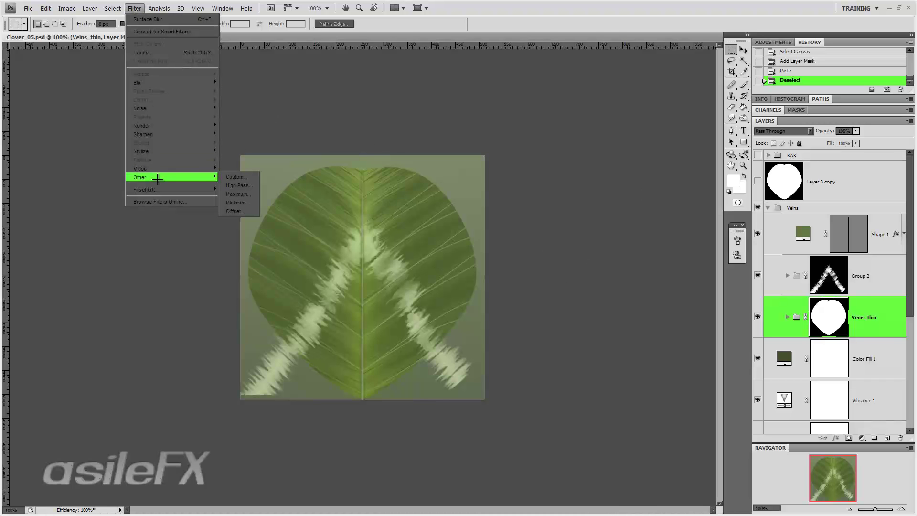
pyautogui.click(238, 202)
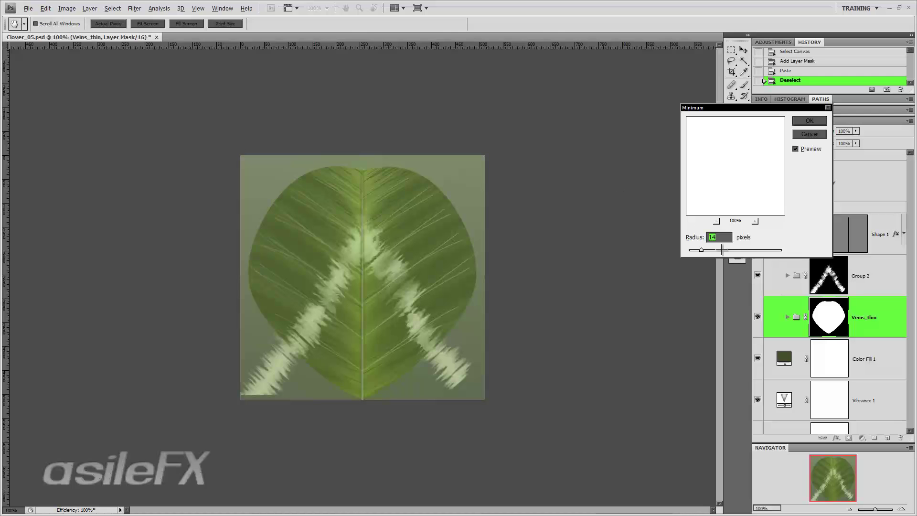
pyautogui.click(716, 221)
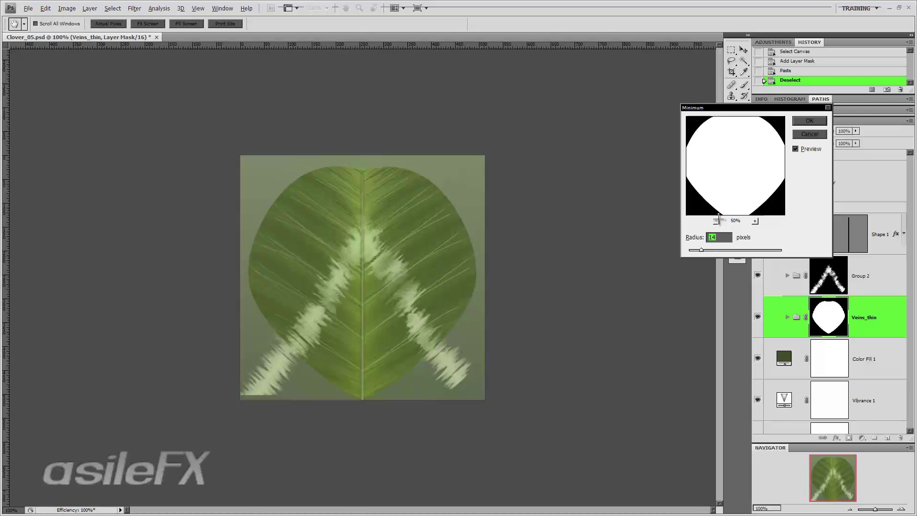
pyautogui.click(724, 249)
pyautogui.moveTo(725, 250); pyautogui.dragTo(701, 250)
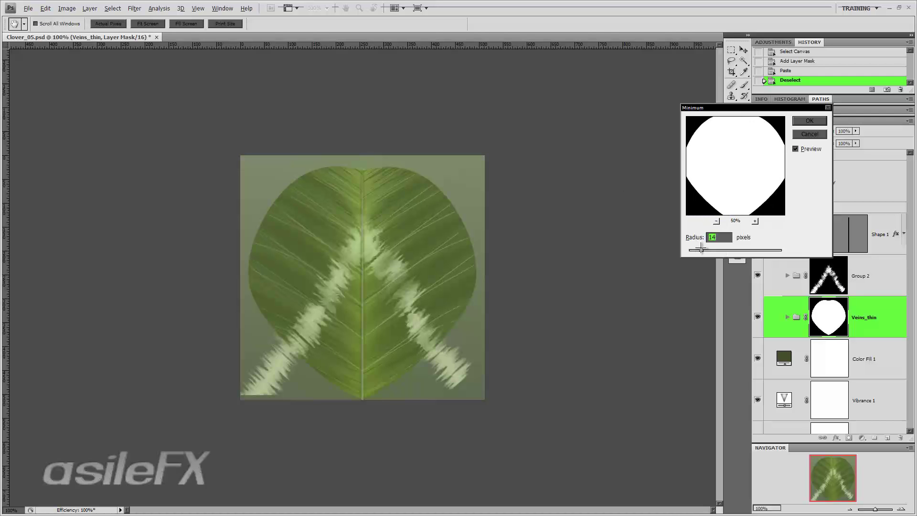
pyautogui.moveTo(700, 250); pyautogui.dragTo(727, 250)
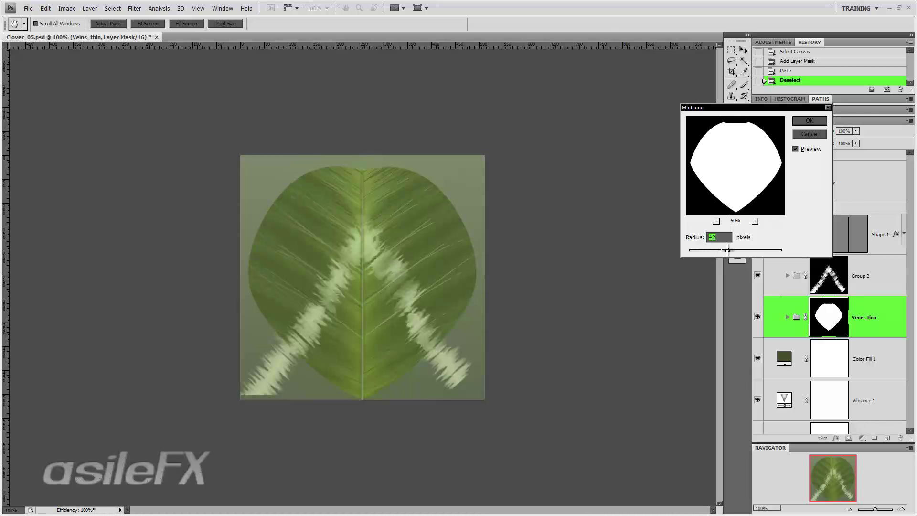
pyautogui.click(700, 249)
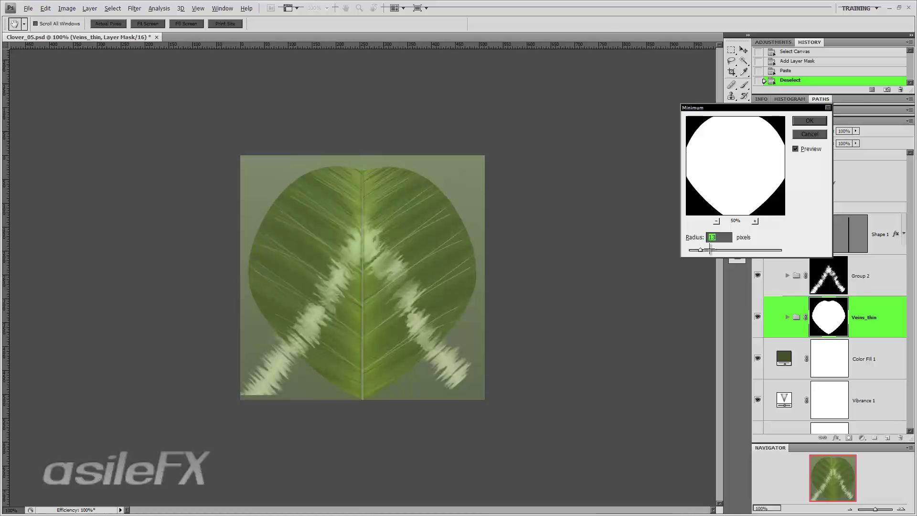
pyautogui.click(711, 249)
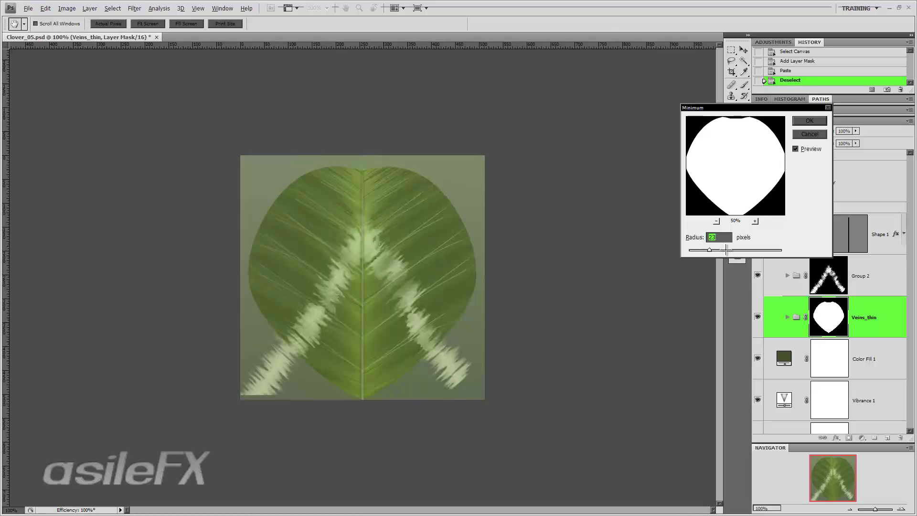
pyautogui.click(728, 249)
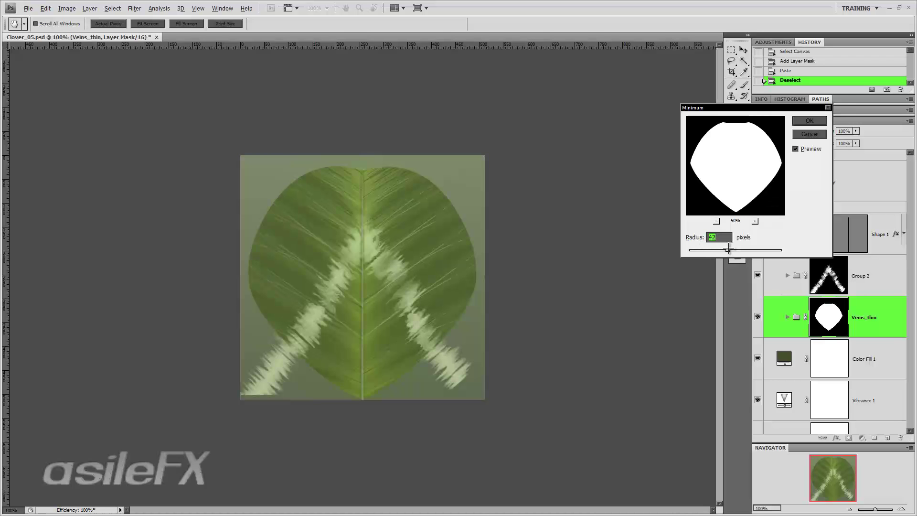
pyautogui.click(809, 120)
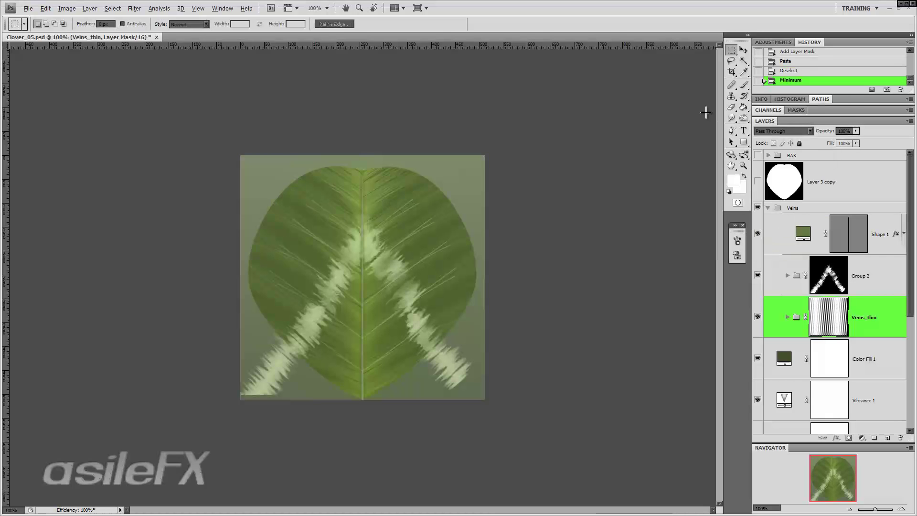
pyautogui.click(134, 8)
pyautogui.moveTo(167, 82)
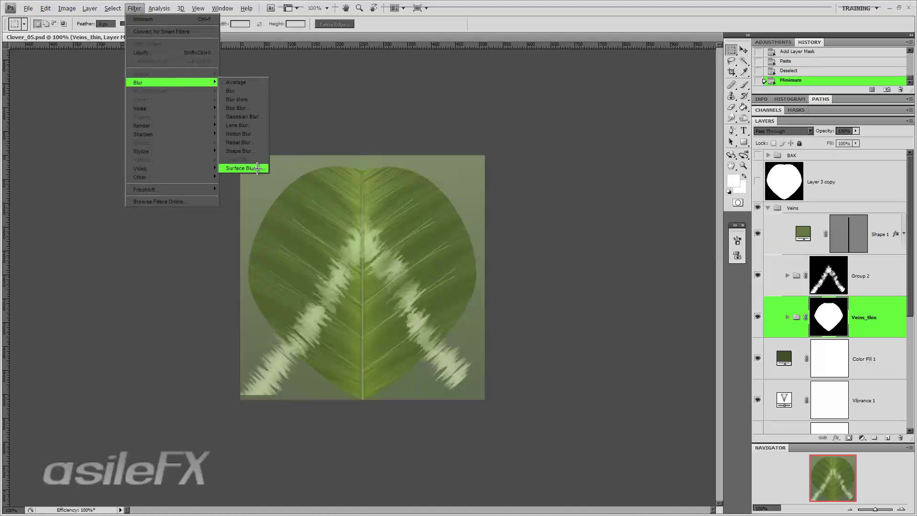
pyautogui.click(256, 122)
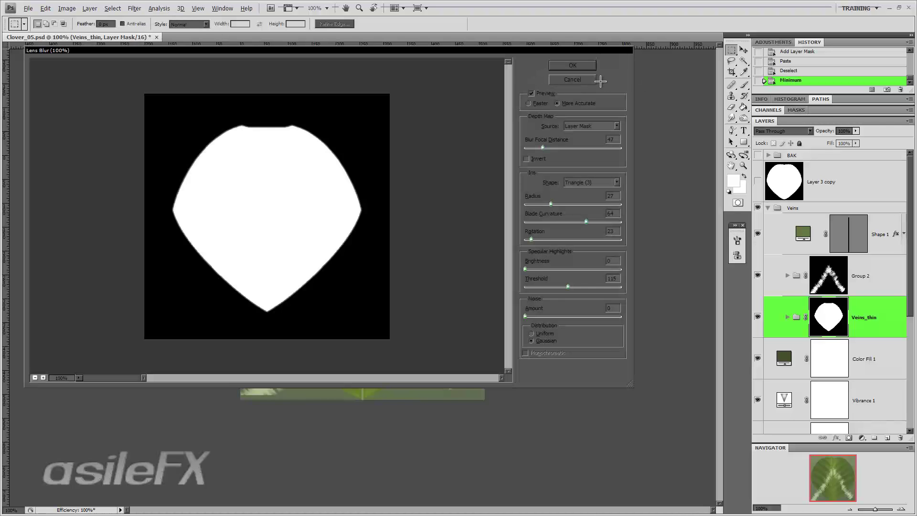
pyautogui.click(576, 81)
# - Soften the Veins_thin layer mask with a Gaussian Blur at a radius of about 20.5 pixels
pyautogui.click(134, 8)
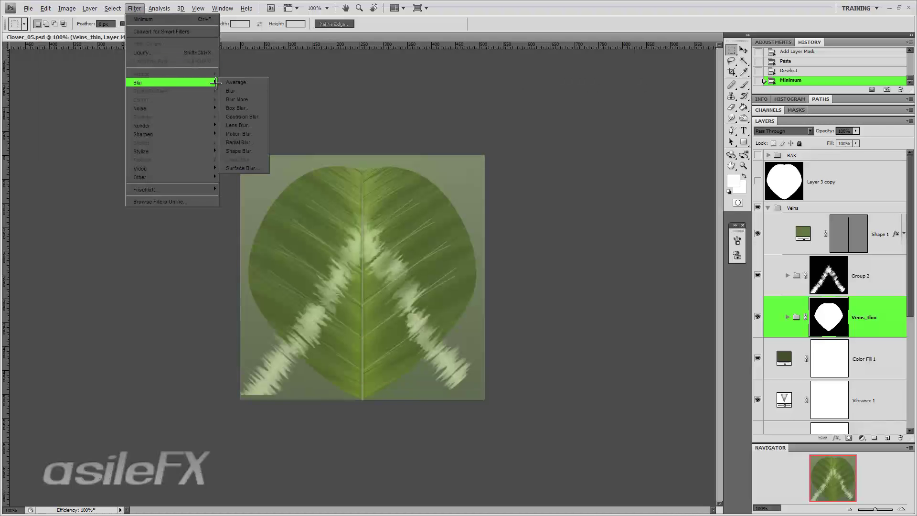
pyautogui.click(237, 115)
pyautogui.moveTo(639, 157); pyautogui.dragTo(734, 222)
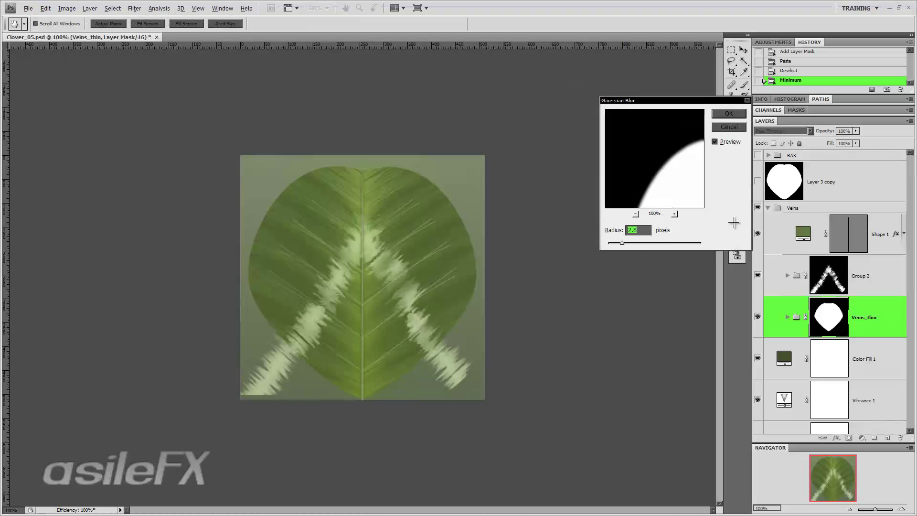
pyautogui.moveTo(623, 242); pyautogui.dragTo(656, 243)
pyautogui.click(660, 243)
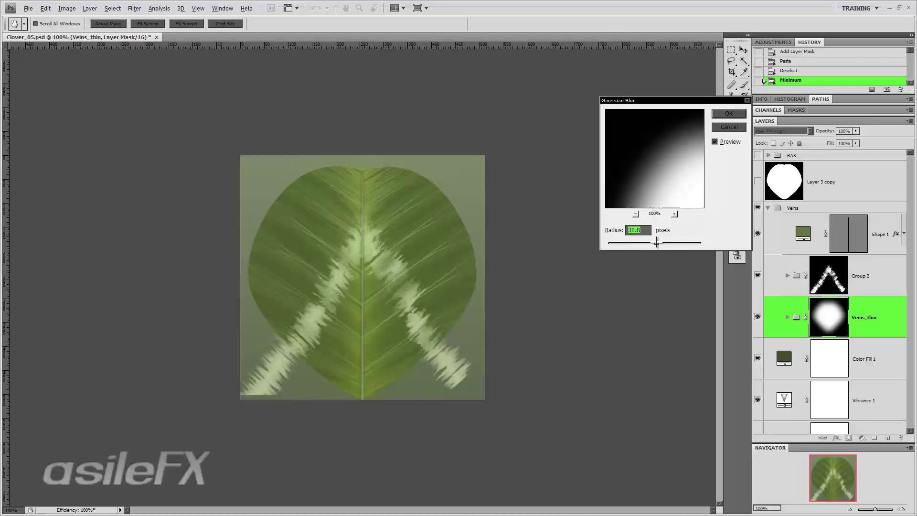
pyautogui.click(671, 243)
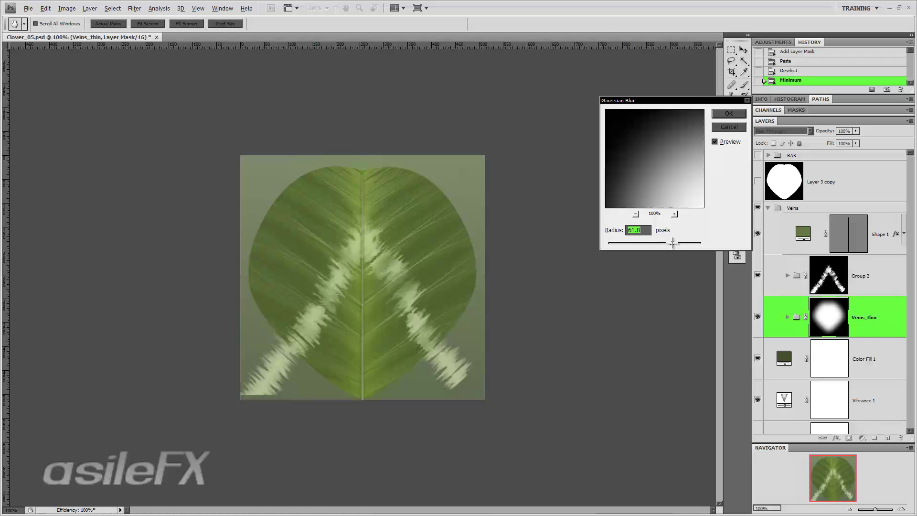
pyautogui.moveTo(659, 243); pyautogui.dragTo(655, 243)
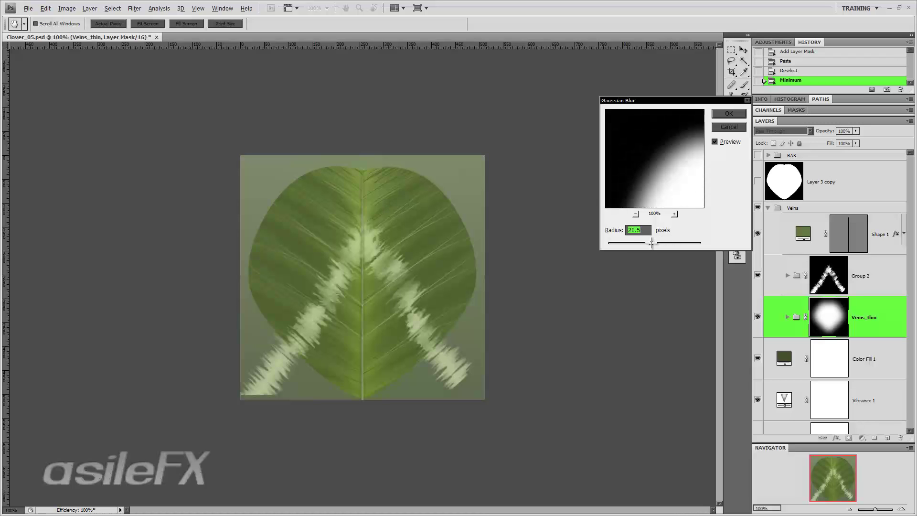
pyautogui.click(716, 114)
# - Darken the midtones of the blurred Veins_thin mask with Levels
pyautogui.hotkey('ctrl', 'l')
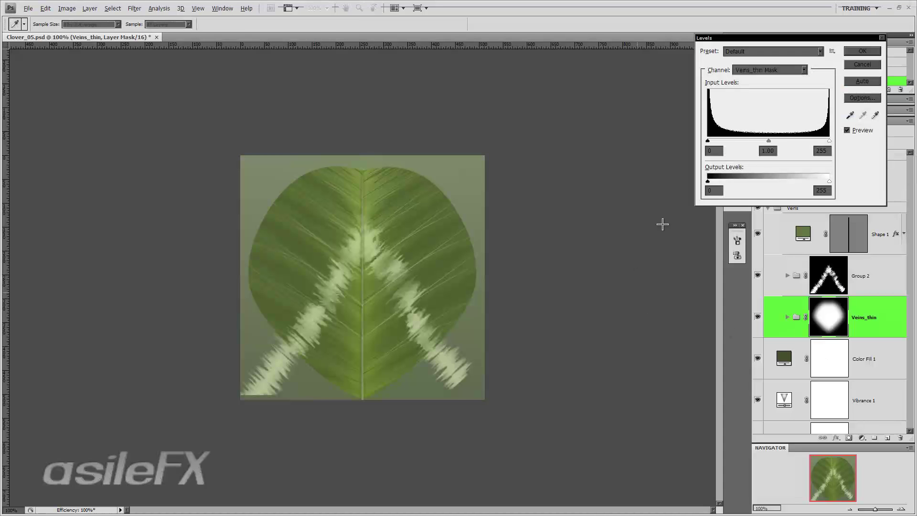
pyautogui.moveTo(767, 141); pyautogui.dragTo(786, 141)
pyautogui.press('Return')
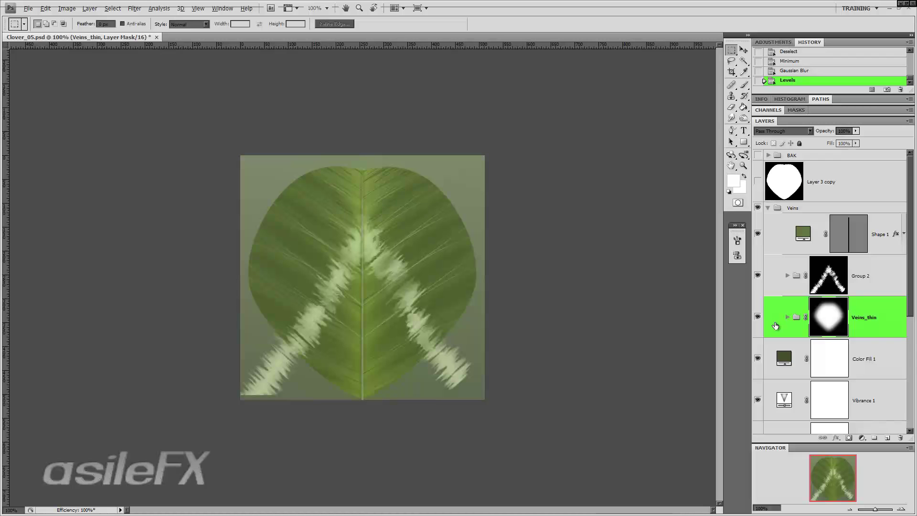
# - Toggle the visibility of the veins copy 5 and veins layers to check their contribution to the leaf
pyautogui.scroll(-5, 775, 326)
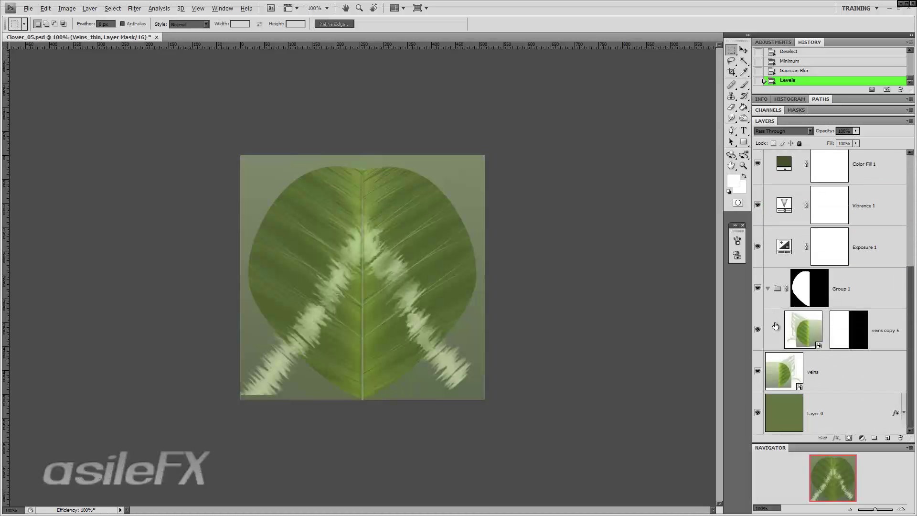
pyautogui.click(757, 331)
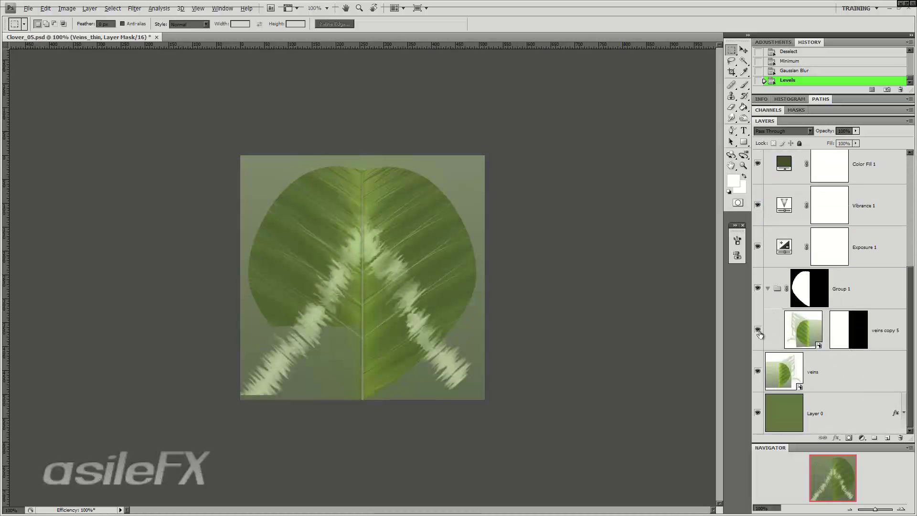
pyautogui.moveTo(758, 330); pyautogui.dragTo(758, 371)
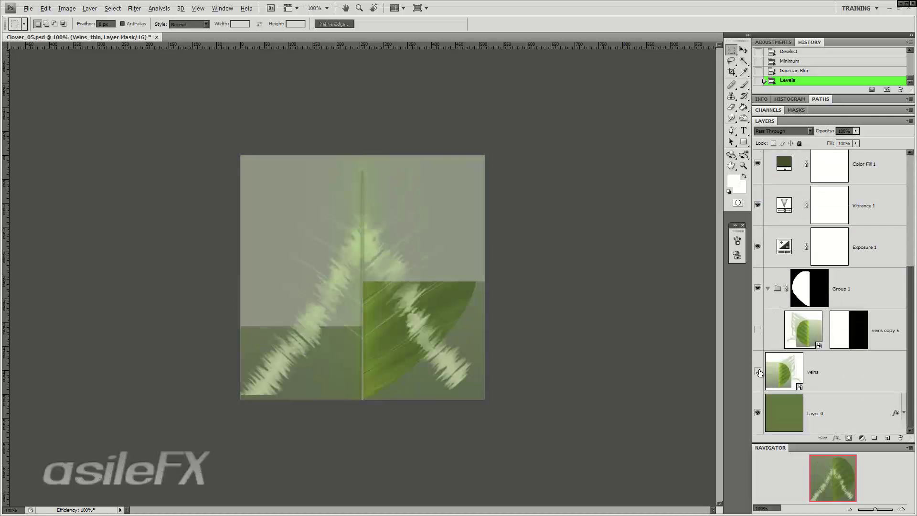
pyautogui.click(758, 372)
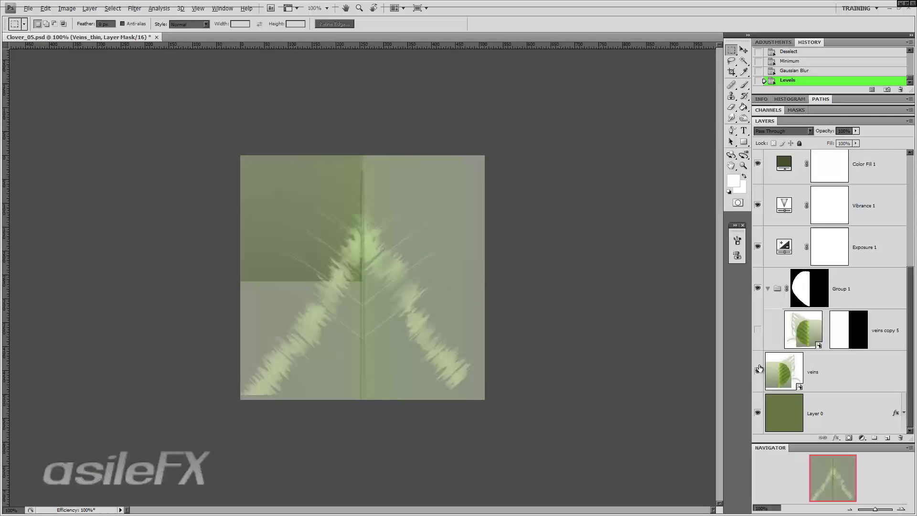
pyautogui.click(758, 330)
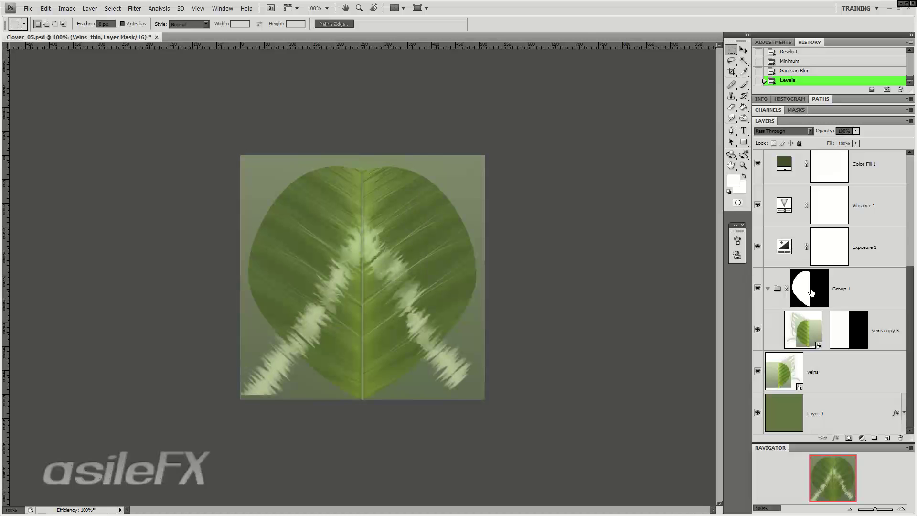
pyautogui.scroll(5, 774, 320)
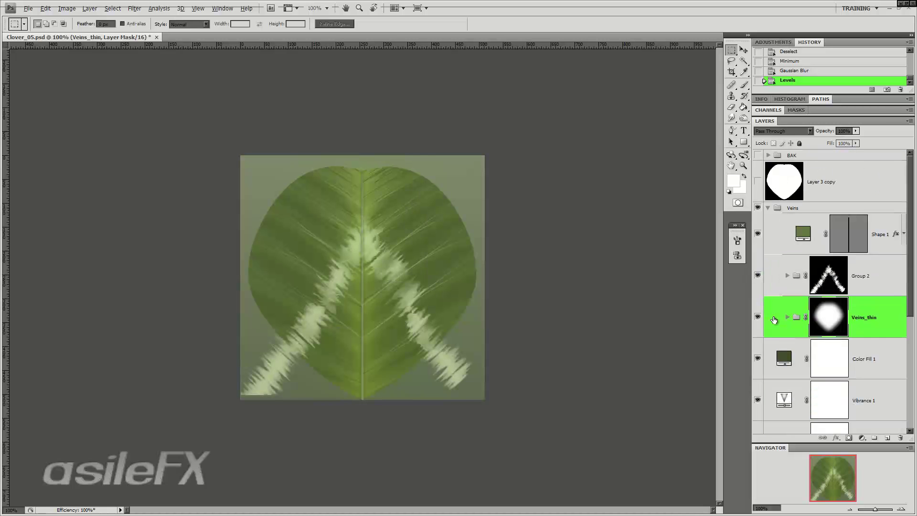
# - Show the Layer 3 copy layer and select its white leaf shape with the Magic Wand
pyautogui.click(794, 191)
pyautogui.click(758, 181)
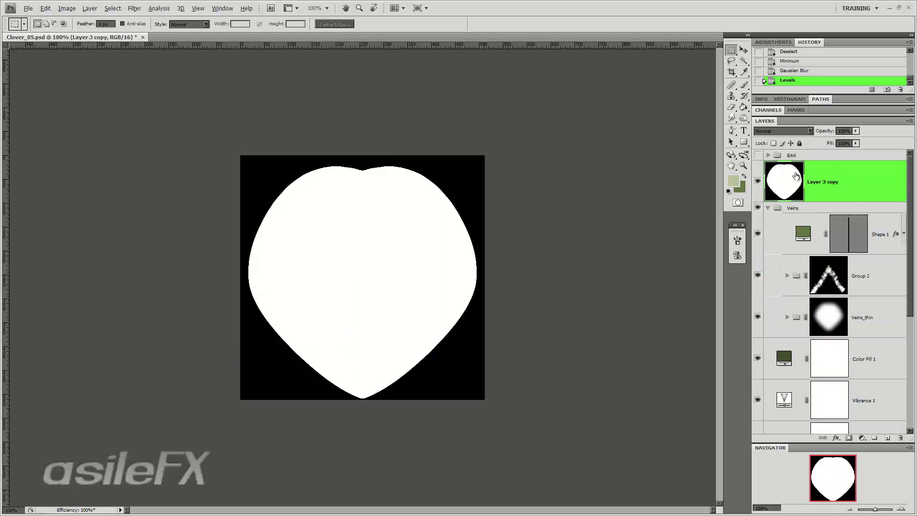
pyautogui.click(744, 61)
pyautogui.click(403, 242)
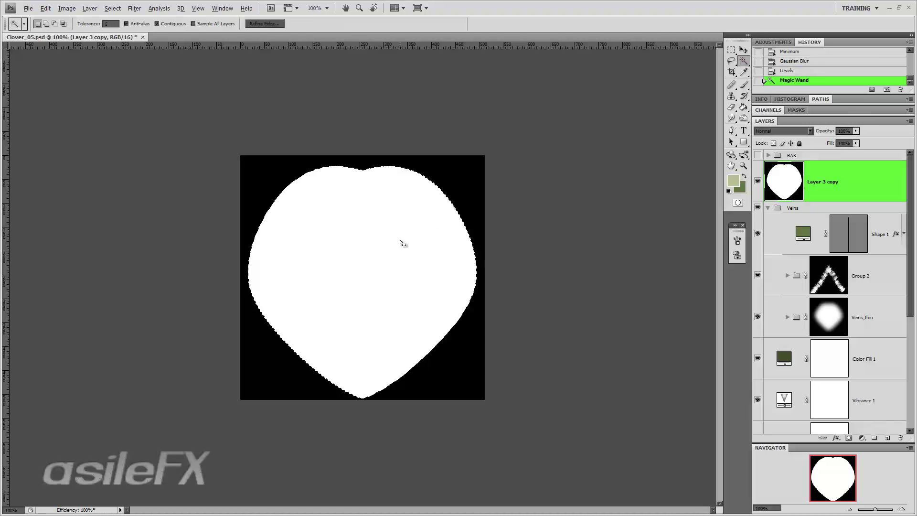
# - Refine the leaf selection's edge with a smoothing of 13 and a slight contraction
pyautogui.click(901, 509)
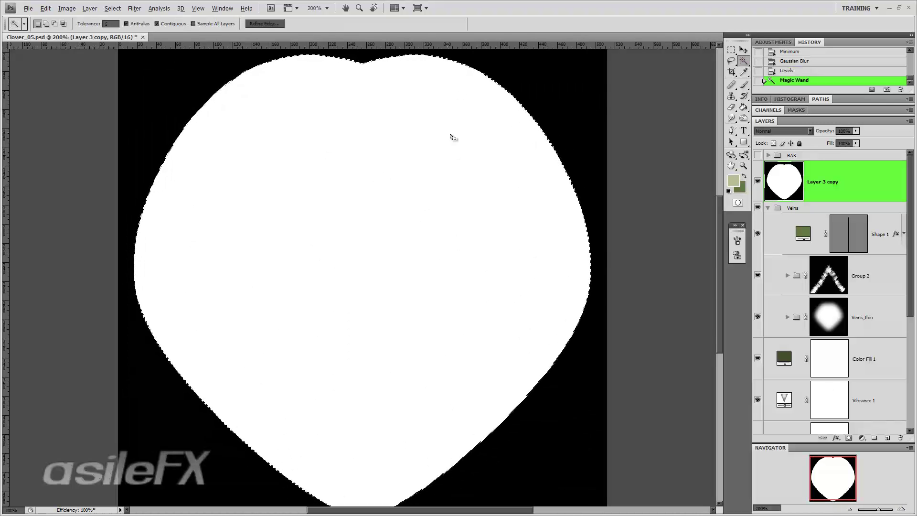
pyautogui.rightClick(493, 140)
pyautogui.click(546, 219)
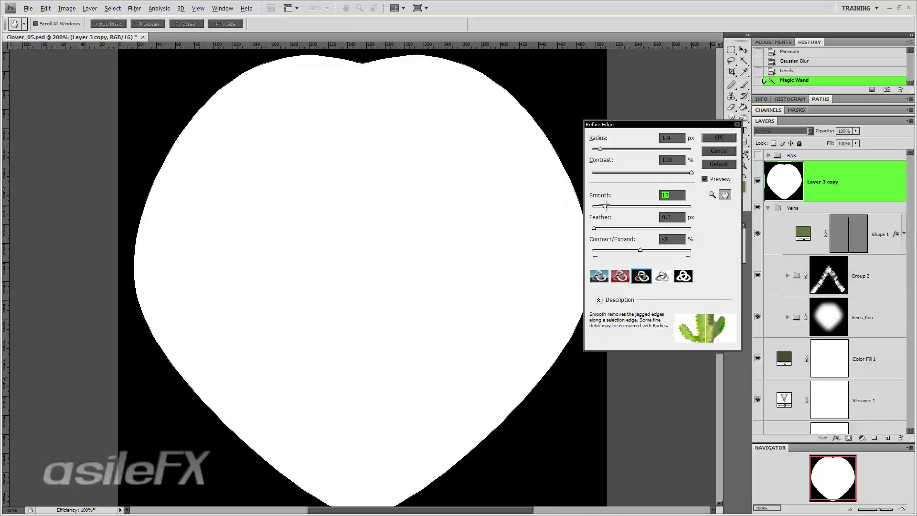
pyautogui.moveTo(638, 249)
pyautogui.mouseDown()
pyautogui.moveTo(628, 249)
pyautogui.moveTo(639, 249)
pyautogui.mouseUp()
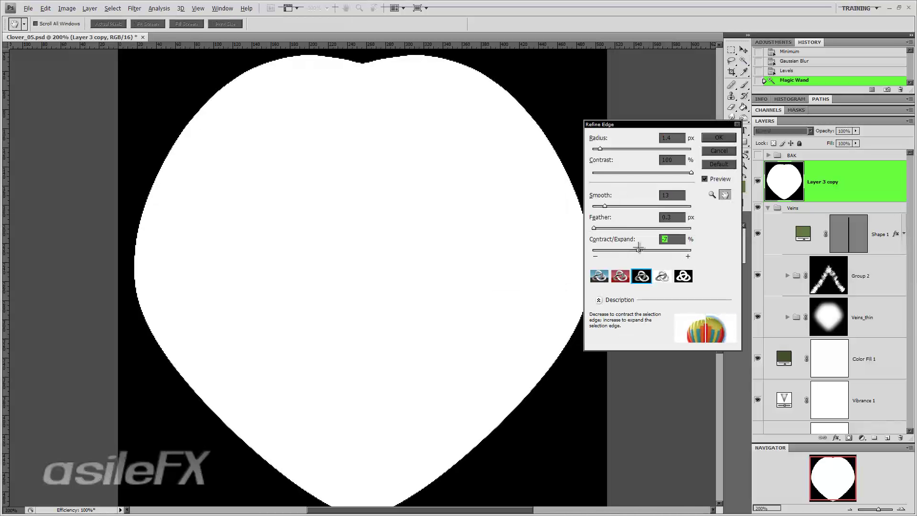
pyautogui.click(711, 137)
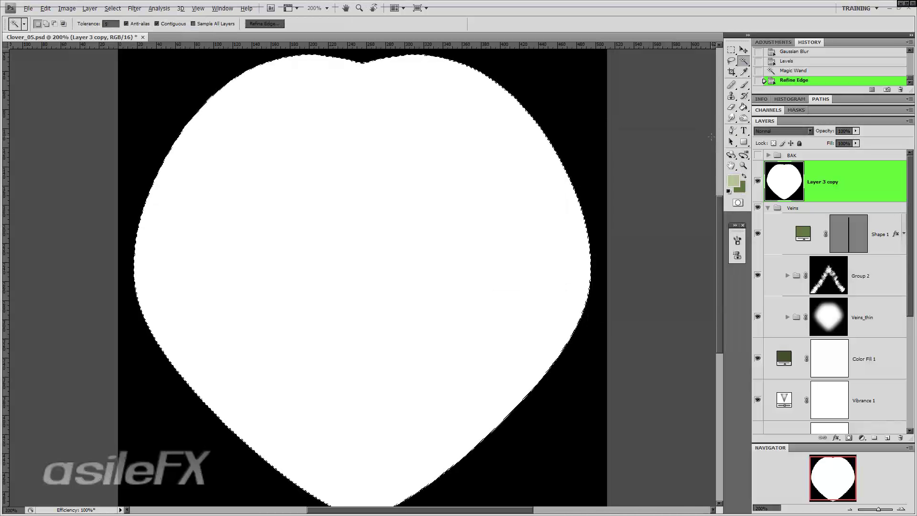
# - Try to convert the refined leaf selection into a work path with a tolerance of 2.0 pixels
pyautogui.click(854, 99)
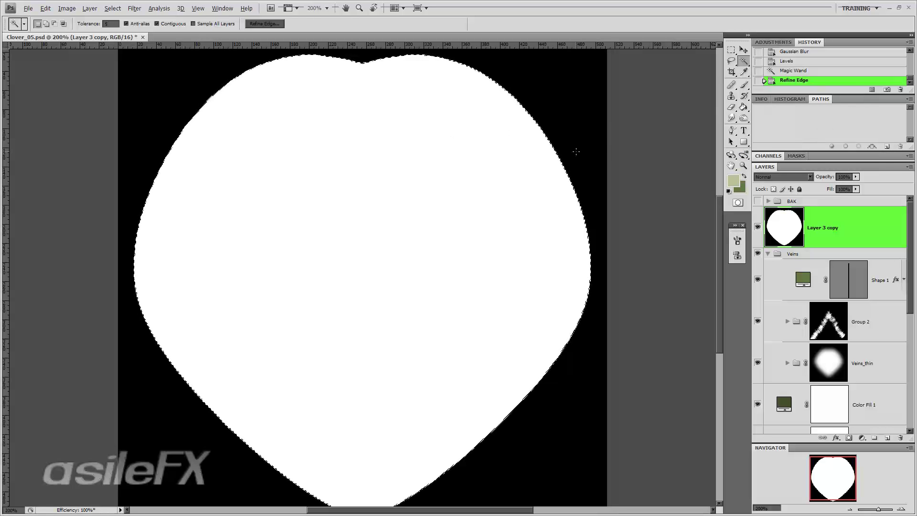
pyautogui.press('m')
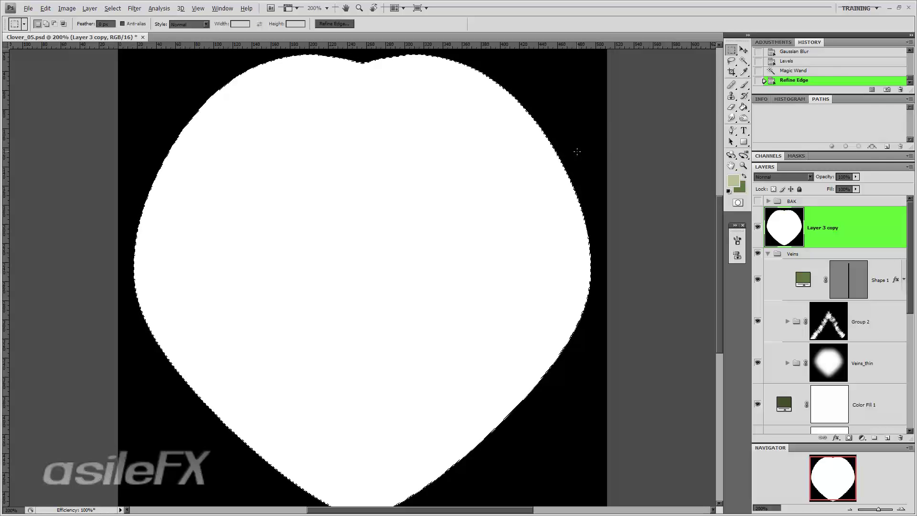
pyautogui.rightClick(448, 148)
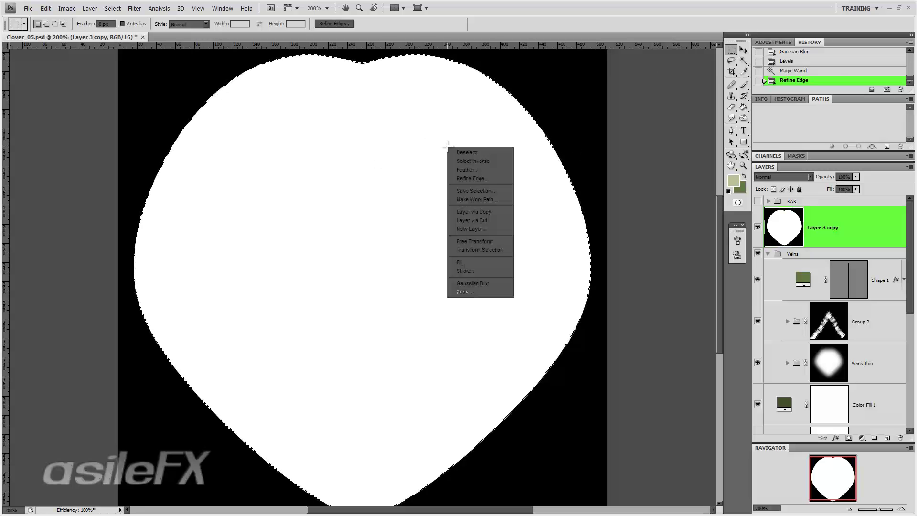
pyautogui.click(503, 199)
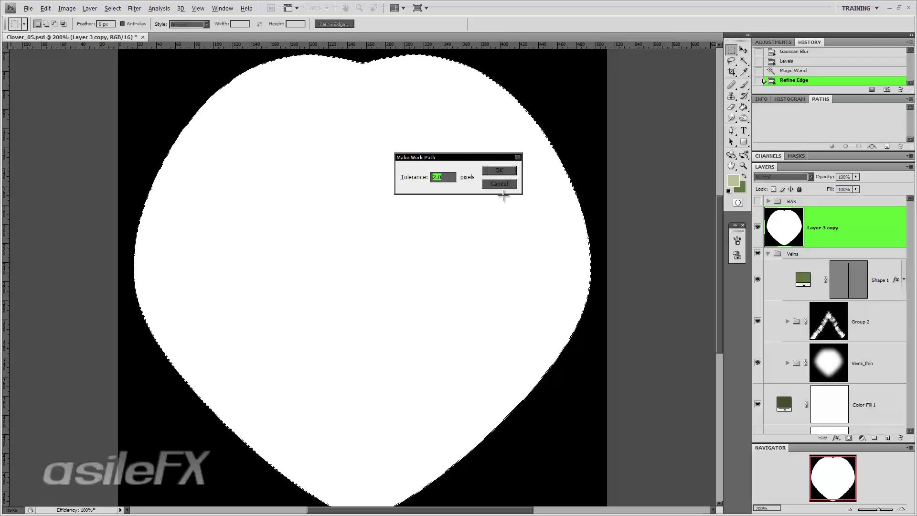
pyautogui.click(504, 170)
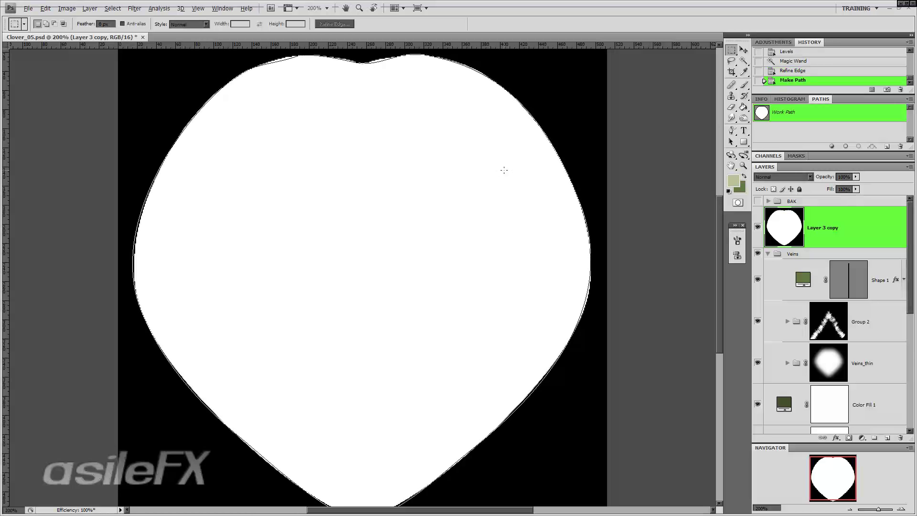
pyautogui.hotkey('ctrl', 'z')
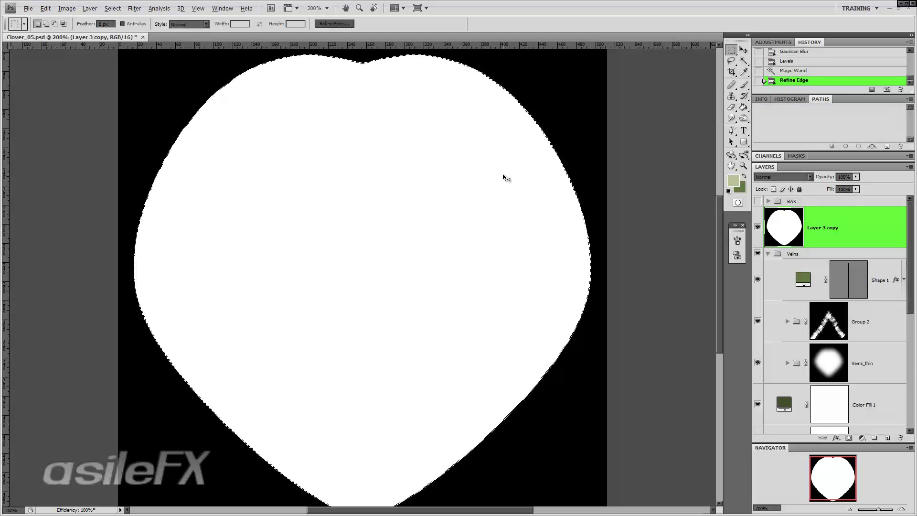
# - Make a work path from the refined leaf selection
pyautogui.rightClick(502, 175)
pyautogui.click(529, 227)
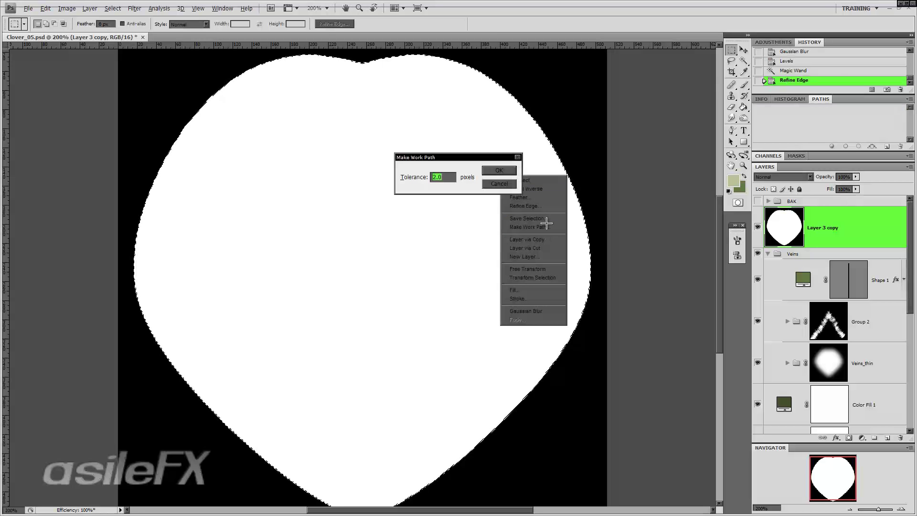
pyautogui.click(513, 170)
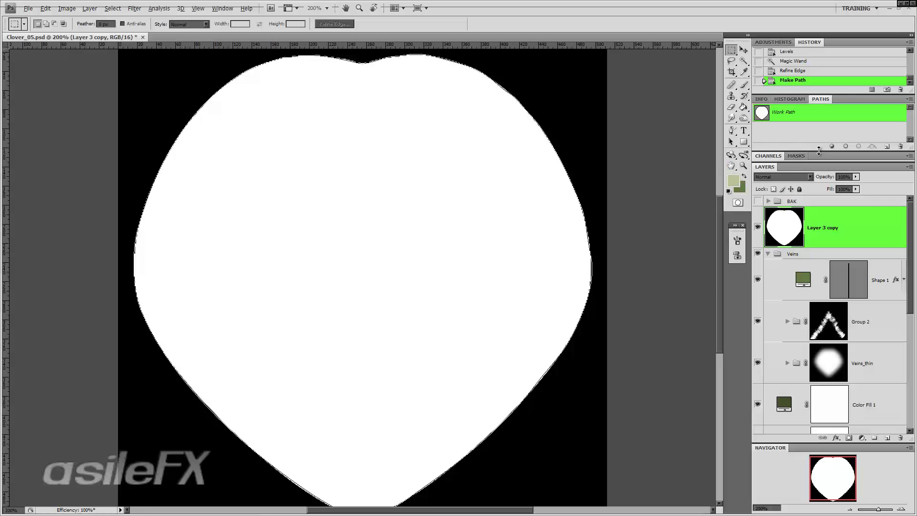
# - Add a new empty layer above Layer 3 copy, keeping the light green as foreground color
pyautogui.click(905, 167)
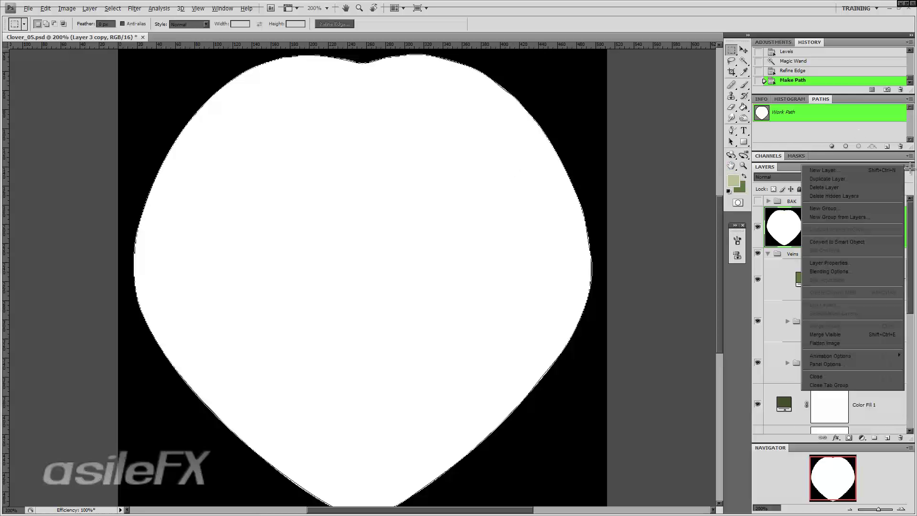
pyautogui.click(883, 170)
pyautogui.press('Return')
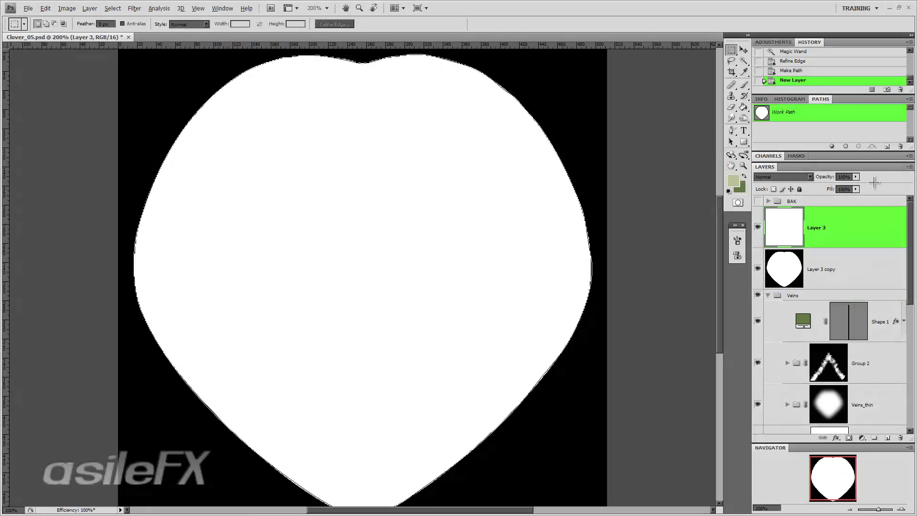
pyautogui.click(743, 177)
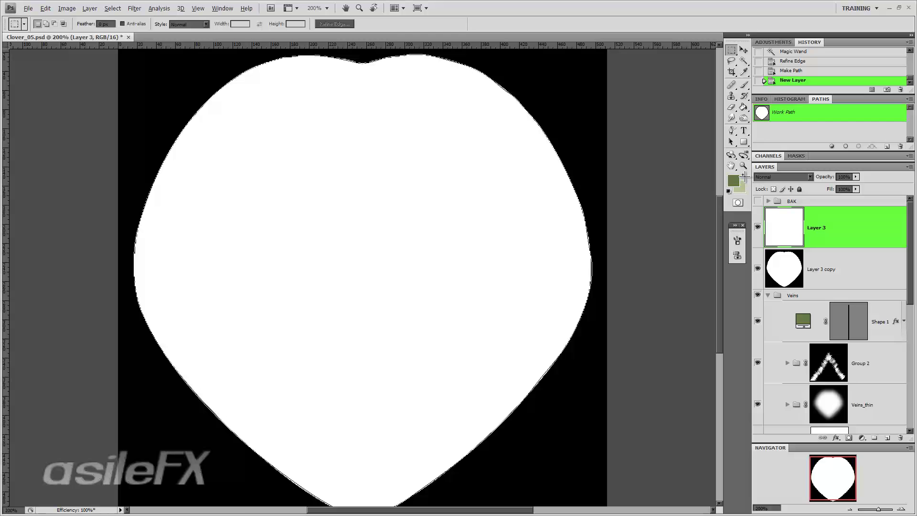
pyautogui.click(744, 176)
# - Activate the Brush tool with light green as the foreground color and show its presets as large thumbnails
pyautogui.click(743, 85)
pyautogui.rightClick(520, 178)
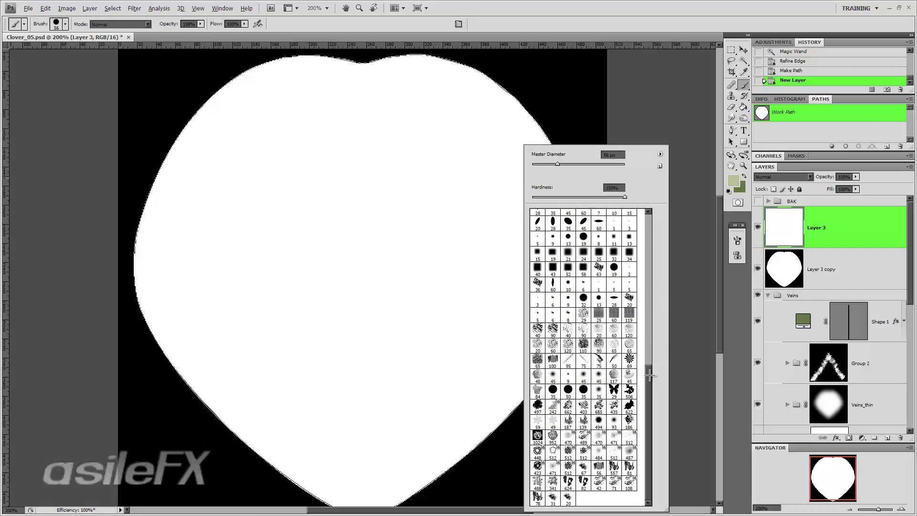
pyautogui.moveTo(649, 376)
pyautogui.mouseDown()
pyautogui.moveTo(652, 221)
pyautogui.moveTo(655, 389)
pyautogui.moveTo(645, 398)
pyautogui.mouseUp()
pyautogui.click(660, 153)
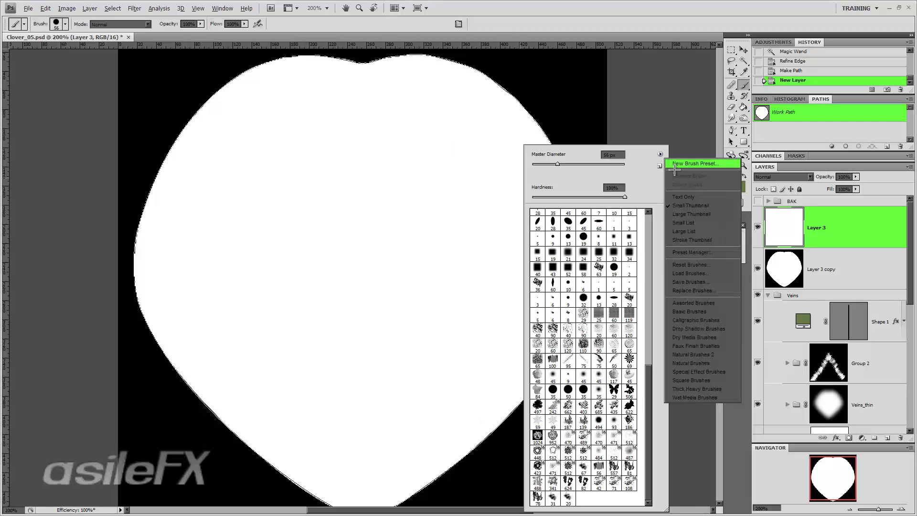
pyautogui.click(714, 231)
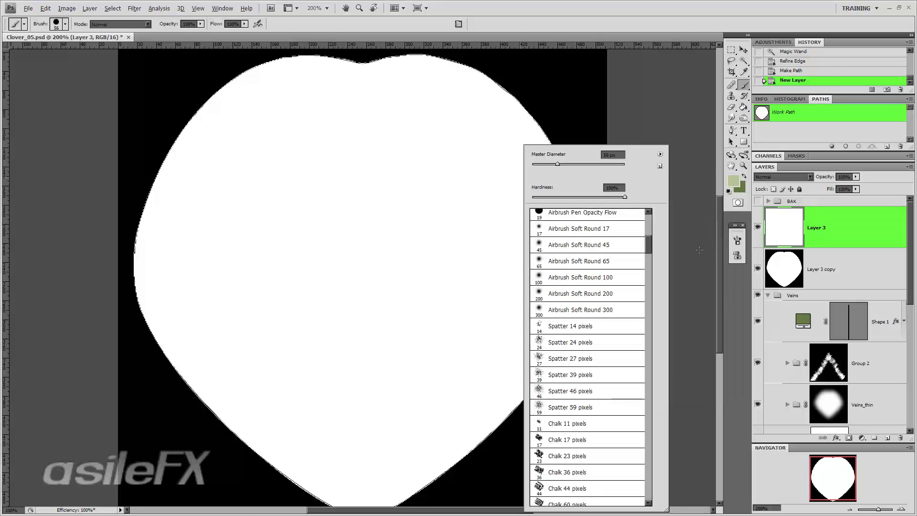
pyautogui.click(659, 154)
pyautogui.click(702, 214)
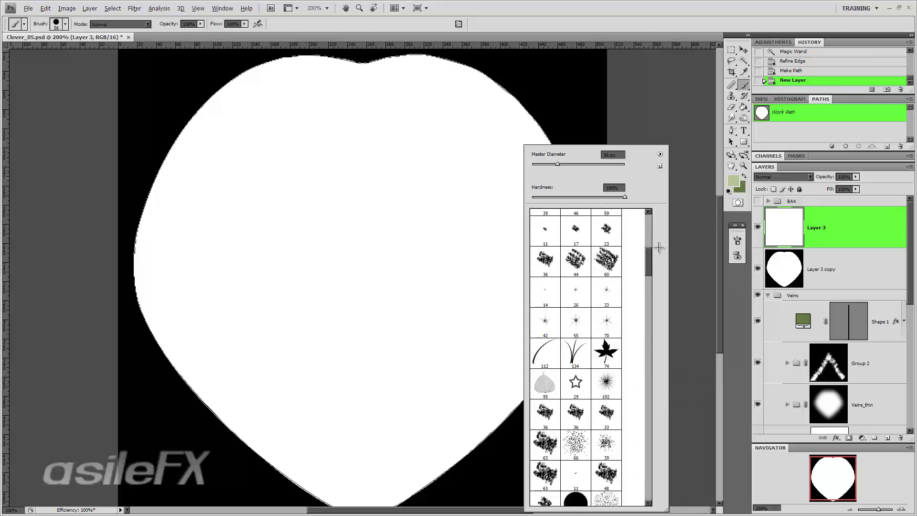
# - Choose the flat, horizontal 60 px elliptical brush preset
pyautogui.moveTo(648, 253); pyautogui.dragTo(650, 373)
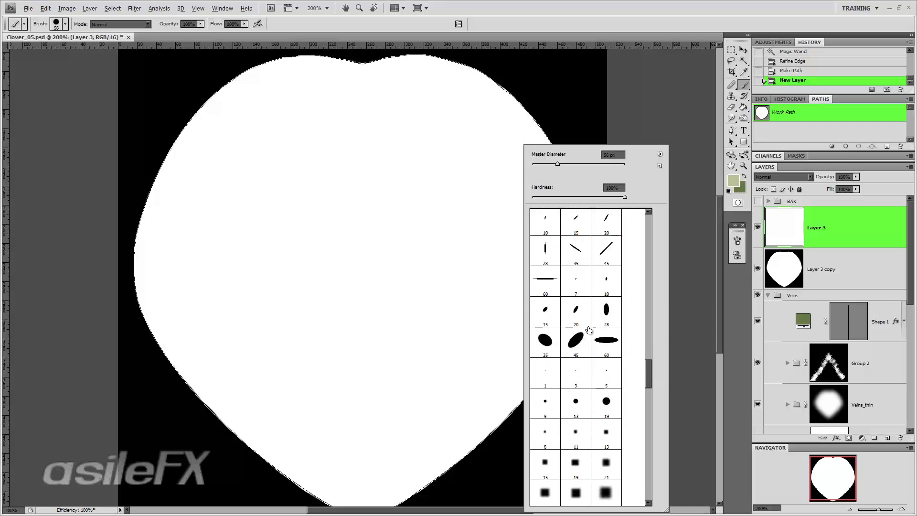
pyautogui.click(549, 286)
pyautogui.click(548, 282)
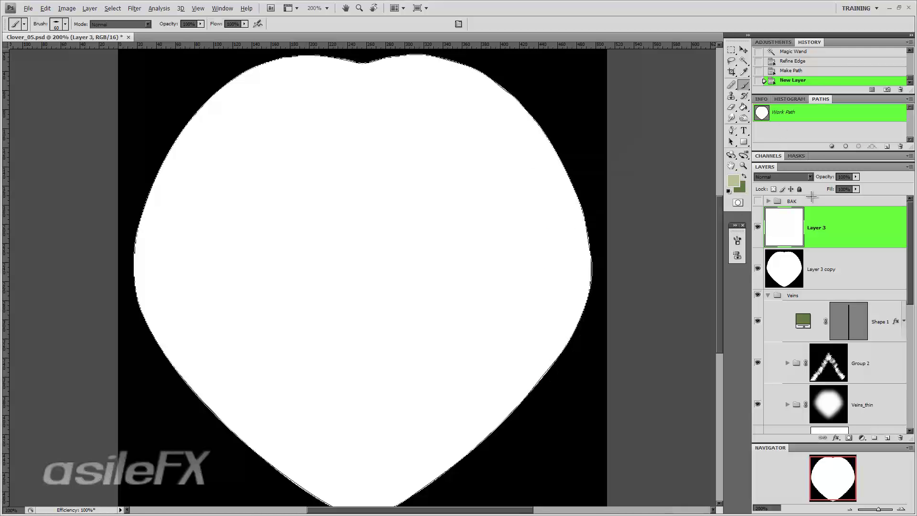
# - Hide Layer 3 copy and try stroking the leaf work path on Layer 3 with the flat 60 px brush
pyautogui.click(758, 270)
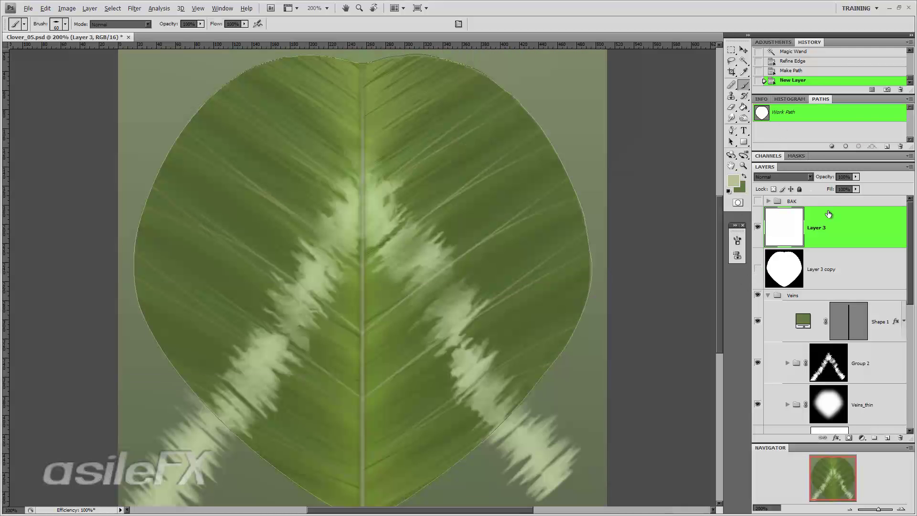
pyautogui.click(845, 147)
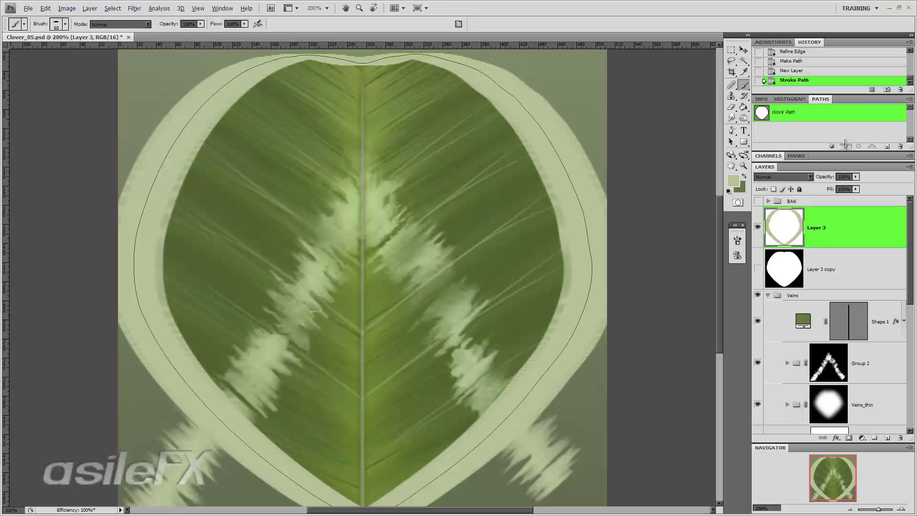
pyautogui.hotkey('ctrl', 'z')
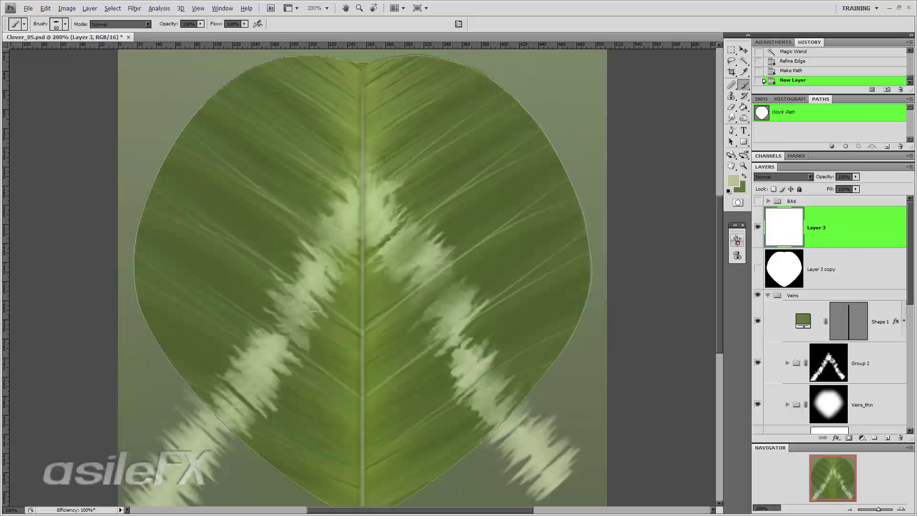
# - Turn off the brush's Shape Dynamics and enable Scattering with a very low Scatter amount
pyautogui.click(737, 237)
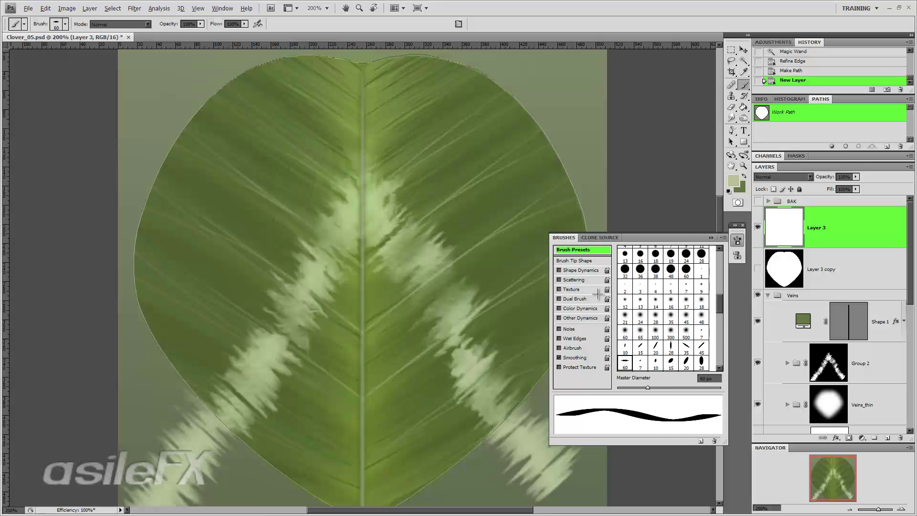
pyautogui.click(582, 270)
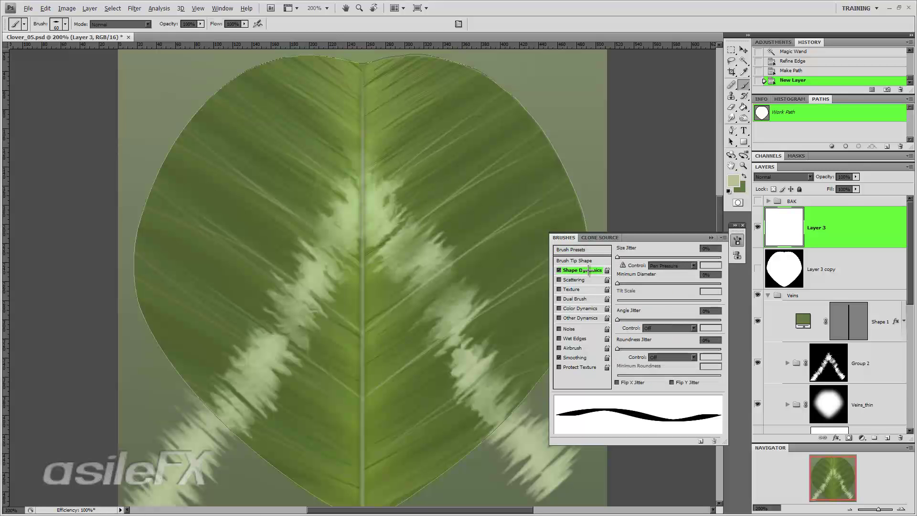
pyautogui.click(558, 270)
pyautogui.click(559, 280)
pyautogui.click(574, 280)
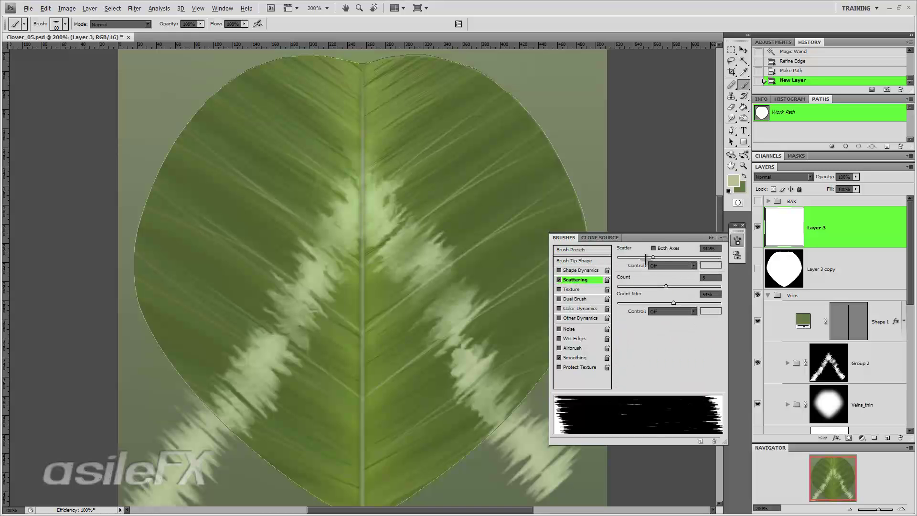
pyautogui.moveTo(625, 257); pyautogui.dragTo(621, 257)
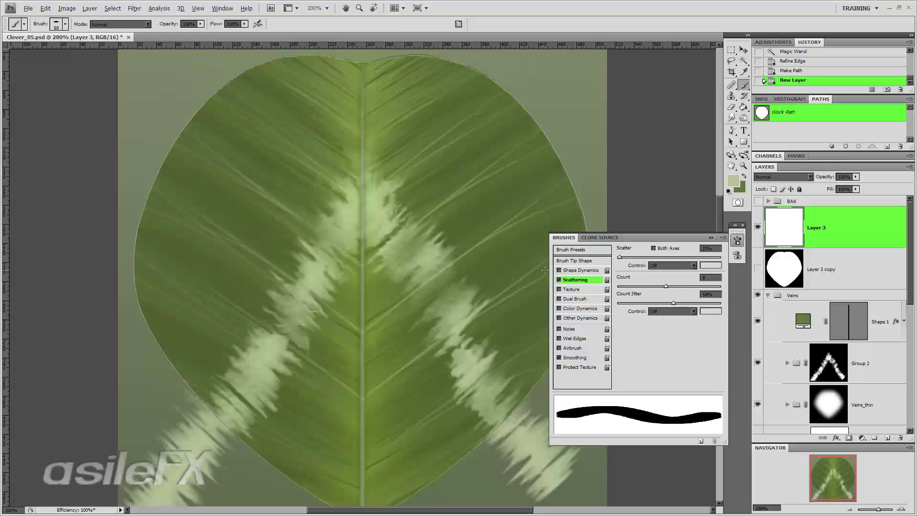
# - Rotate the brush tip to an almost vertical angle of about 92° and set its Scatter to 55%
pyautogui.click(581, 260)
pyautogui.moveTo(704, 340)
pyautogui.mouseDown()
pyautogui.moveTo(685, 324)
pyautogui.moveTo(692, 320)
pyautogui.mouseUp()
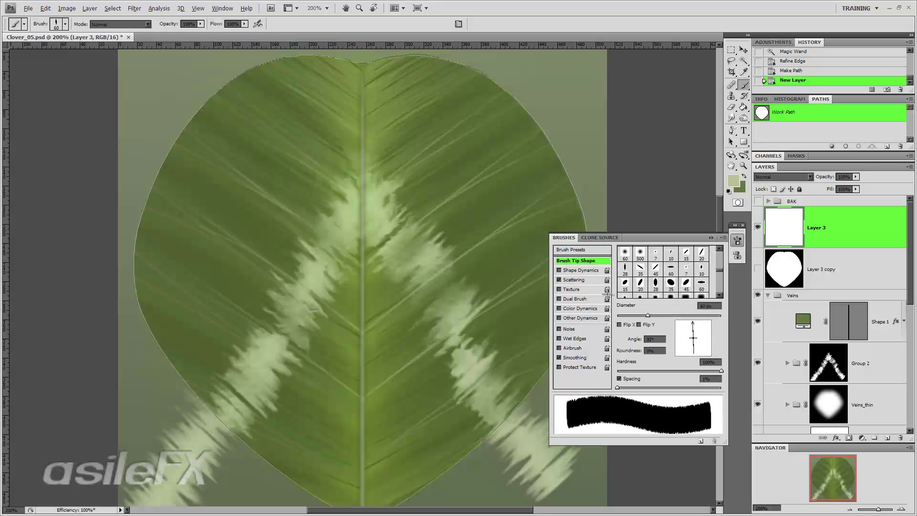
pyautogui.click(590, 280)
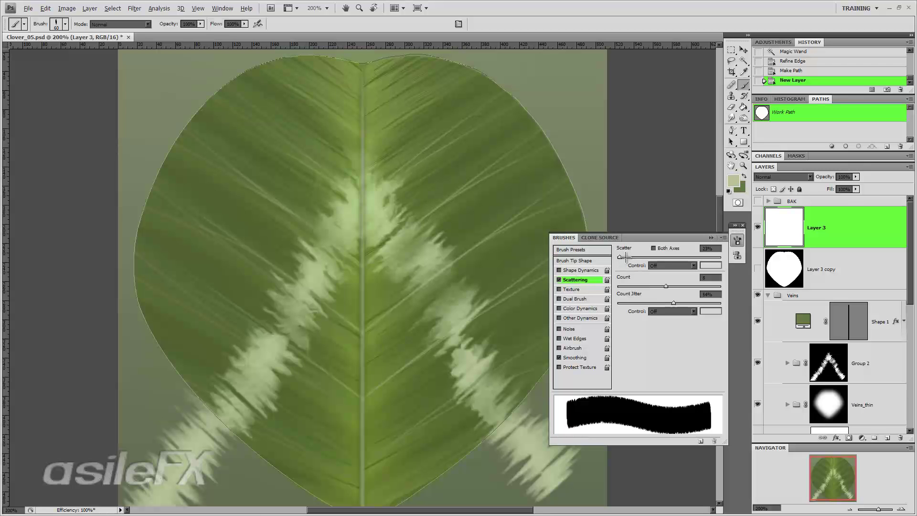
pyautogui.moveTo(625, 257); pyautogui.dragTo(622, 257)
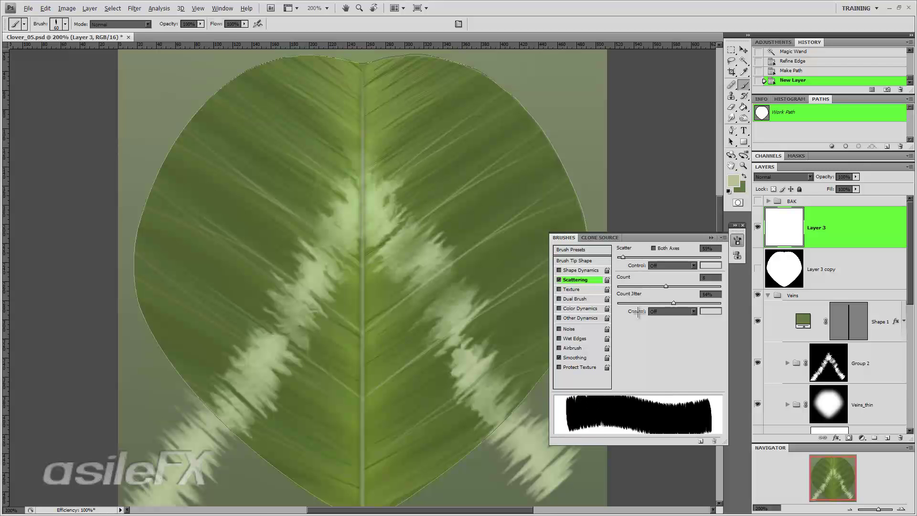
# - Widen the brush tip's spacing to about 800% for separate bristle-like marks
pyautogui.click(578, 260)
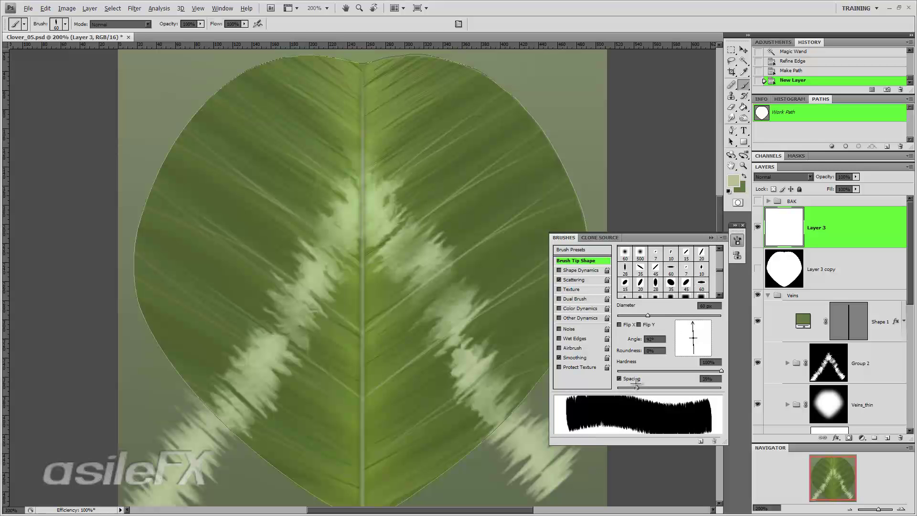
pyautogui.click(631, 378)
pyautogui.click(630, 378)
pyautogui.moveTo(644, 387); pyautogui.dragTo(712, 386)
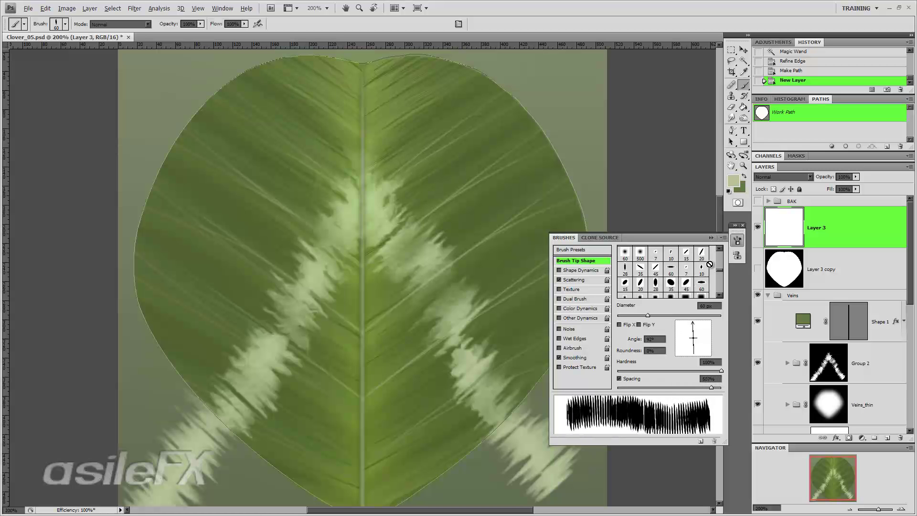
# - Enable the brush's Shape Dynamics with a Size Jitter of 100% and an Angle Jitter of 1%
pyautogui.click(592, 271)
pyautogui.moveTo(635, 256); pyautogui.dragTo(736, 257)
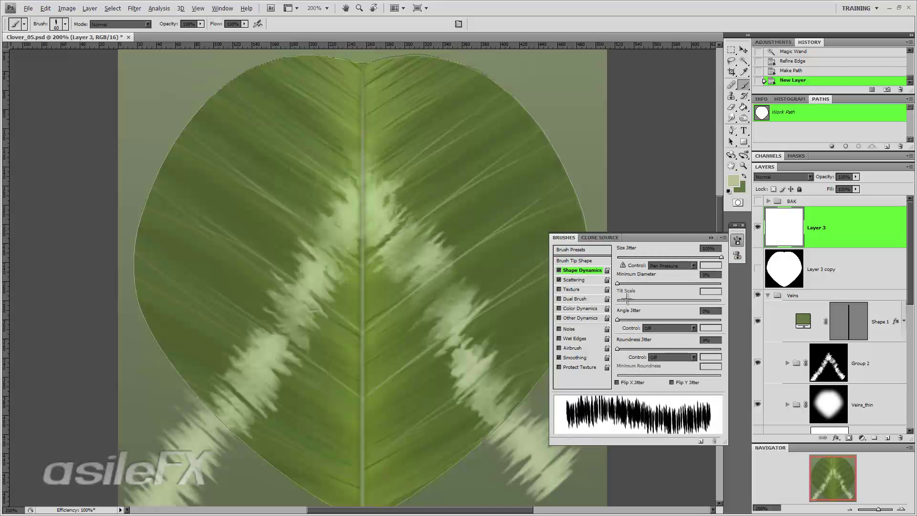
pyautogui.moveTo(618, 321)
pyautogui.mouseDown()
pyautogui.moveTo(627, 320)
pyautogui.moveTo(615, 318)
pyautogui.moveTo(626, 349)
pyautogui.moveTo(617, 348)
pyautogui.mouseUp()
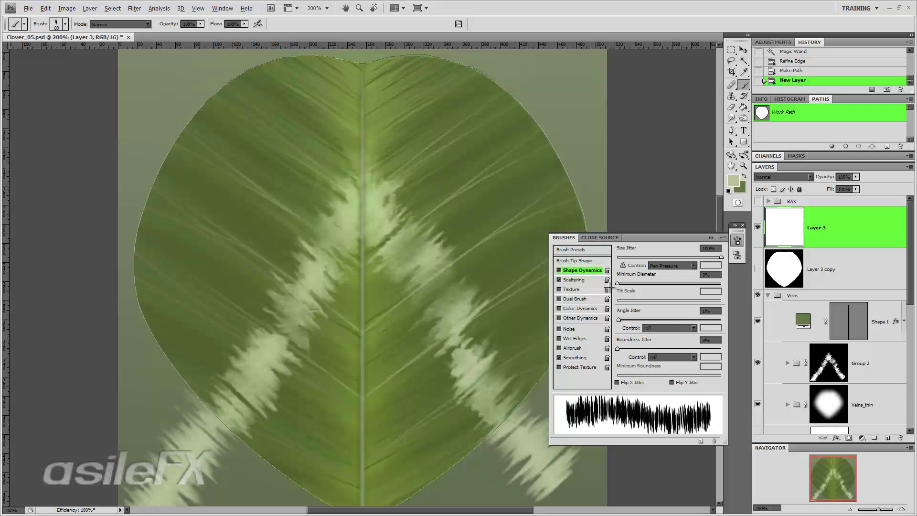
# - Try stroking the leaf work path on Layer 3 with the bristly 60 px brush
pyautogui.press('F5')
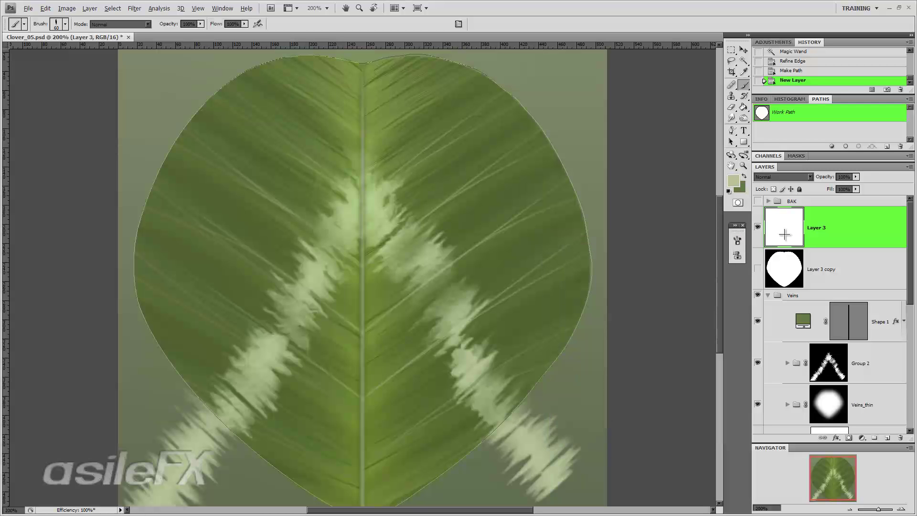
pyautogui.click(845, 147)
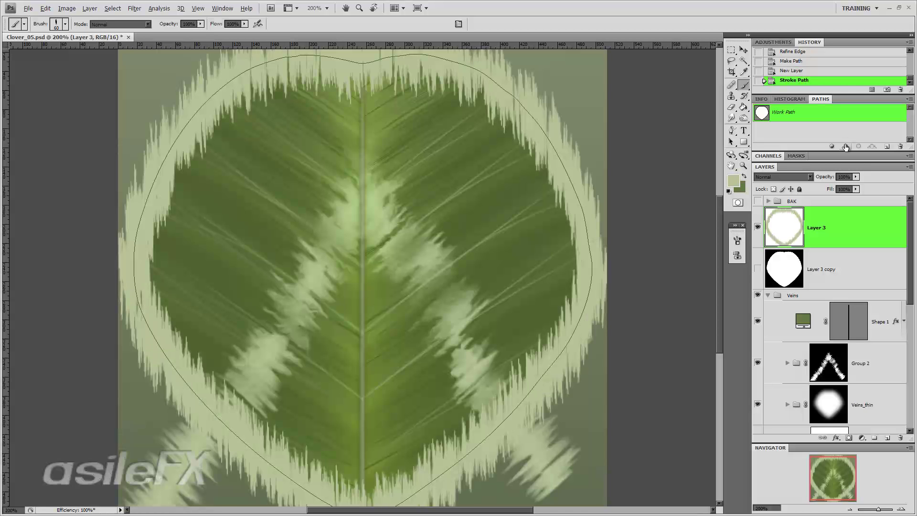
pyautogui.hotkey('ctrl', 'z')
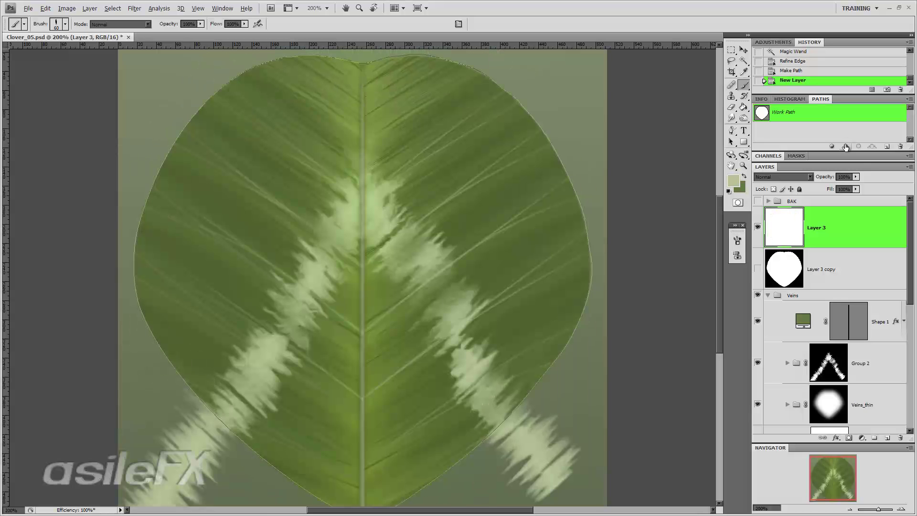
# - Set the brush's Angle Jitter to 100% with Direction control, and try stroking the leaf path with it
pyautogui.click(737, 239)
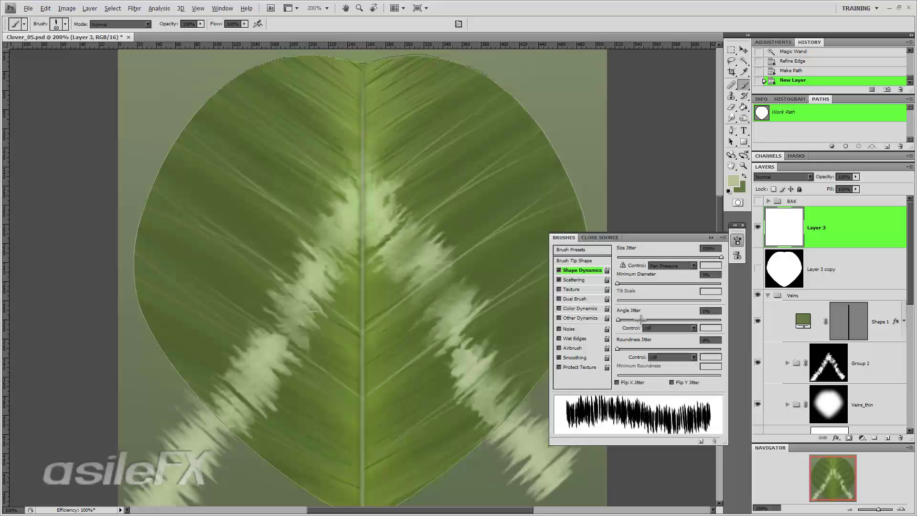
pyautogui.moveTo(640, 319); pyautogui.dragTo(721, 319)
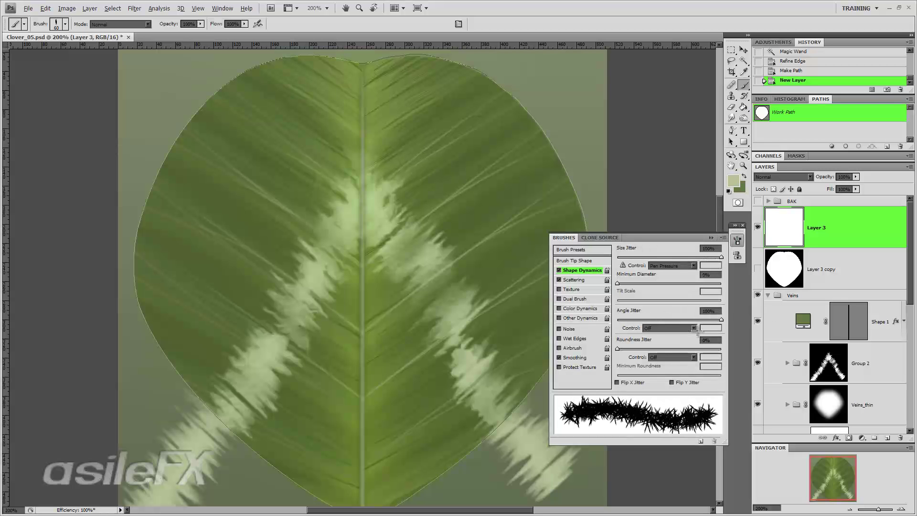
pyautogui.click(693, 328)
pyautogui.click(675, 390)
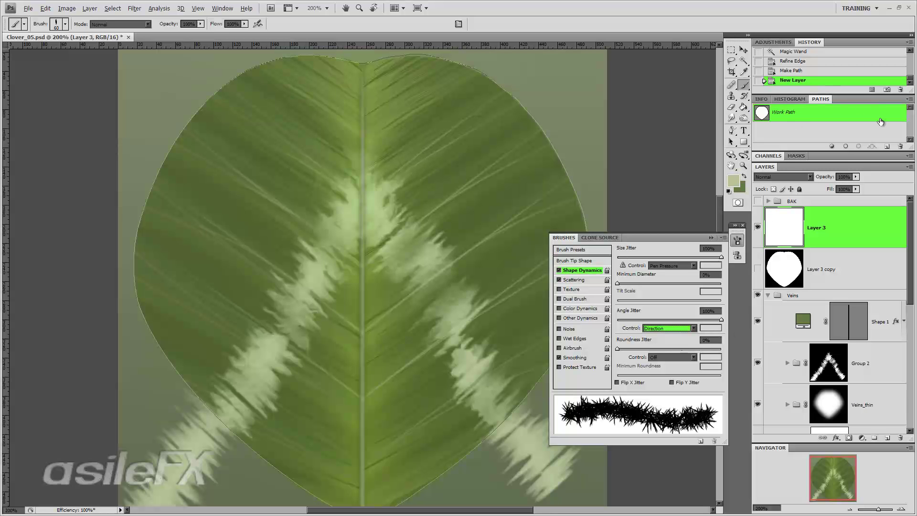
pyautogui.click(846, 147)
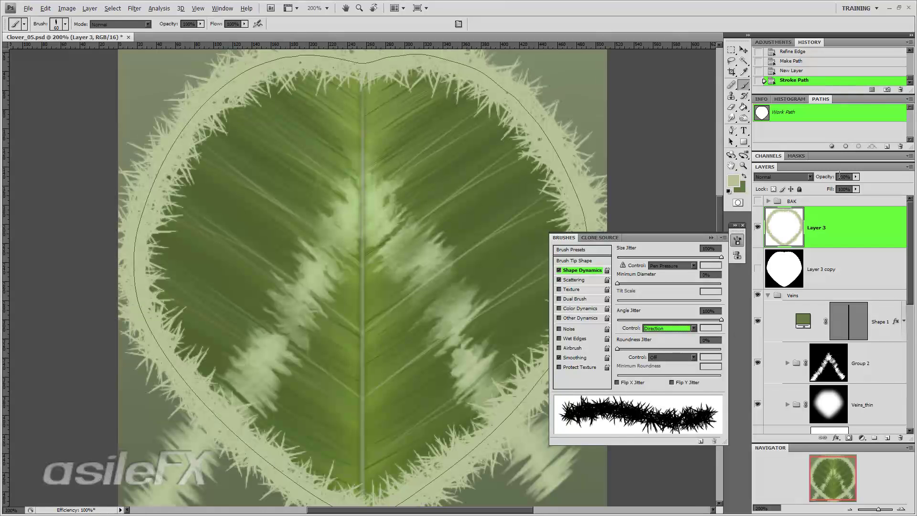
pyautogui.hotkey('ctrl', 'z')
# - Set the brush's Angle Jitter to 0% and try stroking the leaf path again with Direction control
pyautogui.moveTo(720, 320); pyautogui.dragTo(612, 324)
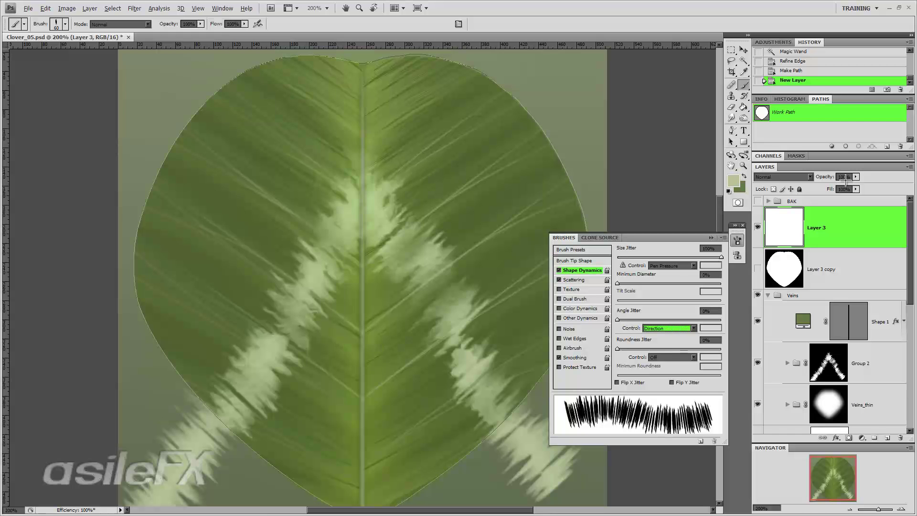
pyautogui.click(845, 146)
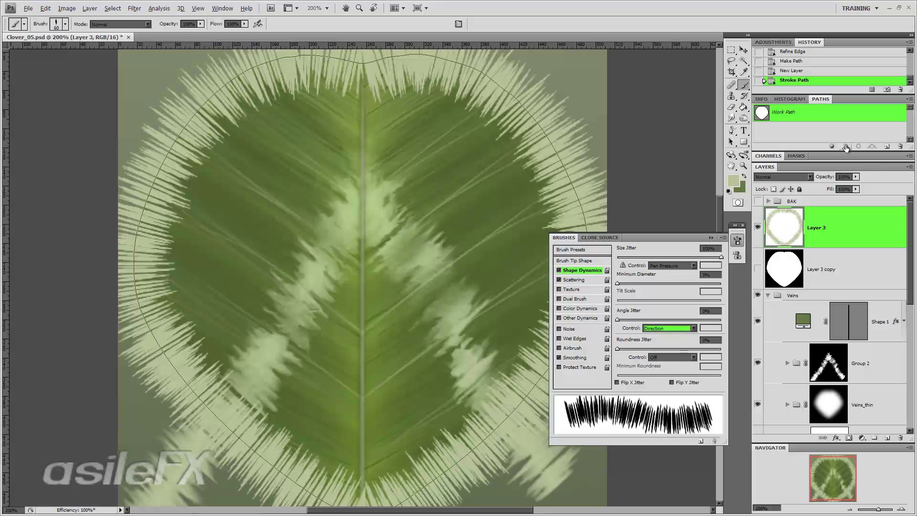
pyautogui.hotkey('ctrl', 'z')
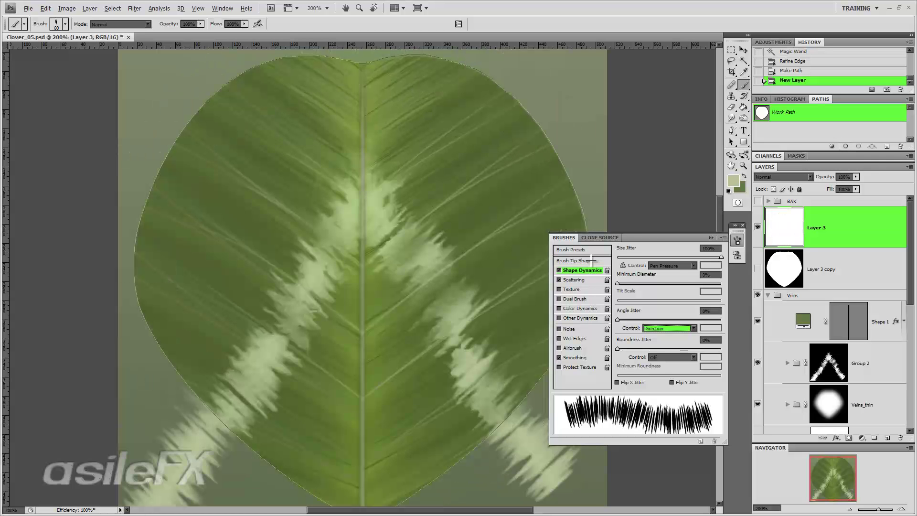
# - Reduce the brush diameter to 34 px, with Roundness Jitter at 0%
pyautogui.click(596, 260)
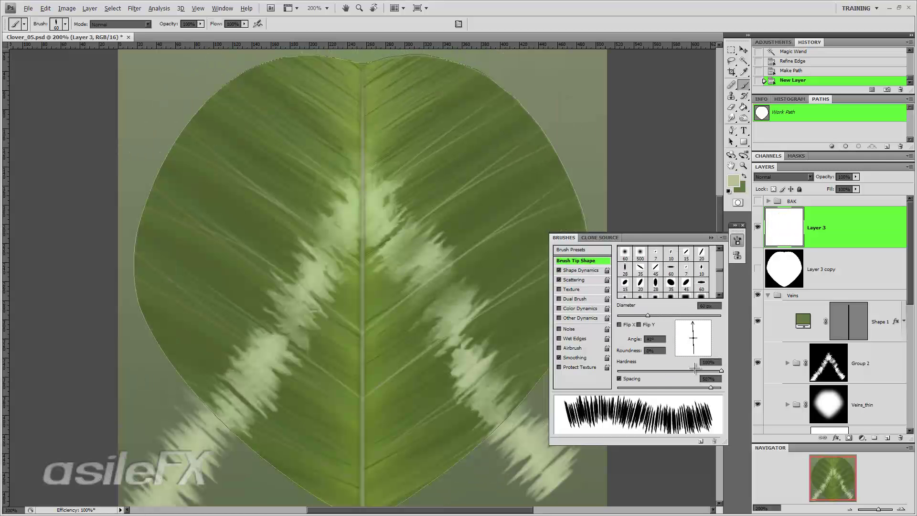
pyautogui.moveTo(644, 314); pyautogui.dragTo(635, 315)
pyautogui.click(587, 268)
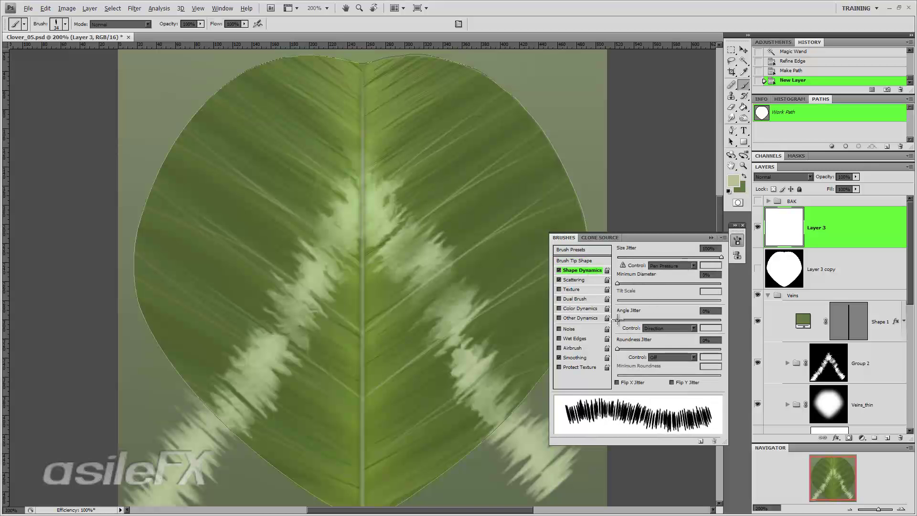
pyautogui.moveTo(619, 350); pyautogui.dragTo(601, 347)
# - Increase the brush's Scatter for a wider spread of bristles and reduce its diameter to 23 px
pyautogui.click(576, 280)
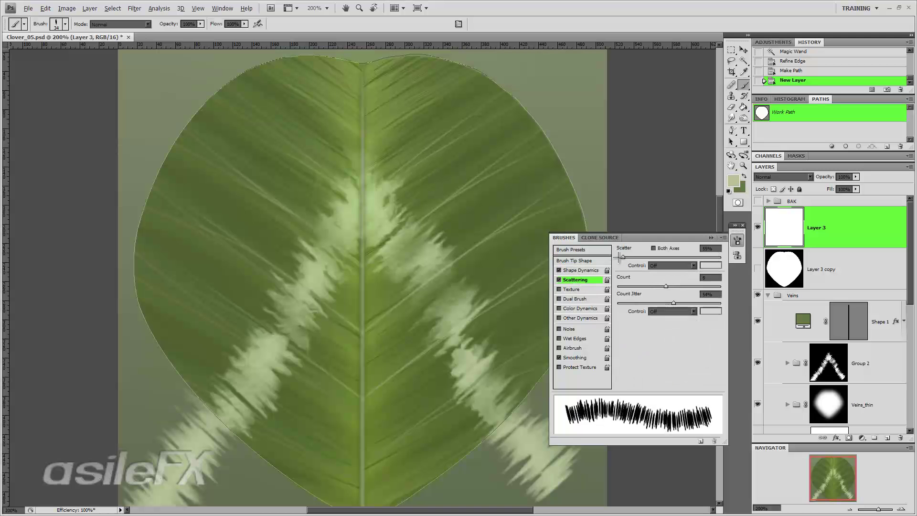
pyautogui.moveTo(617, 257); pyautogui.dragTo(635, 256)
pyautogui.click(577, 260)
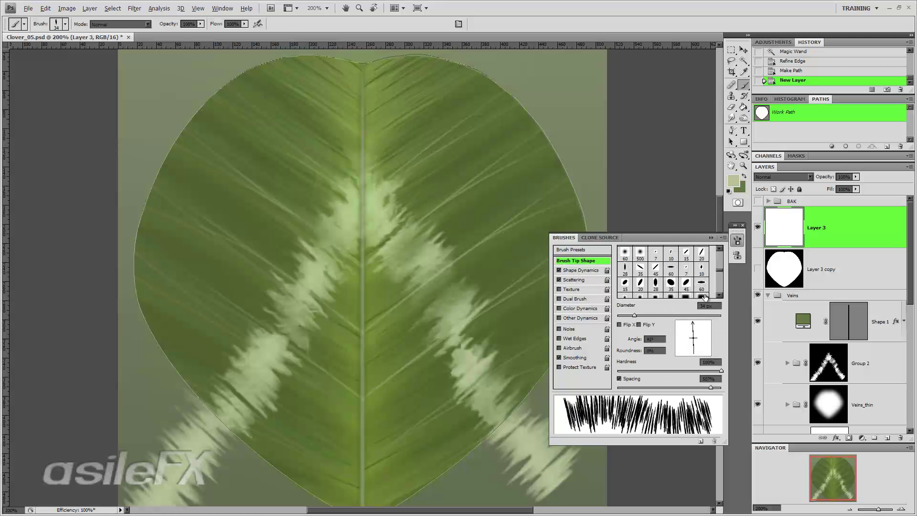
pyautogui.moveTo(634, 315); pyautogui.dragTo(628, 315)
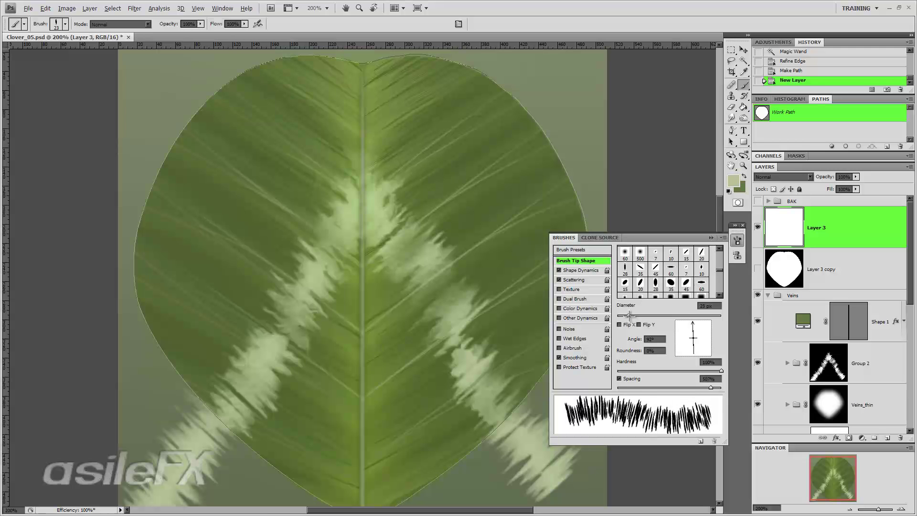
# - Try stroking the leaf path with the current brush, and again with a tighter brush Spacing
pyautogui.click(844, 146)
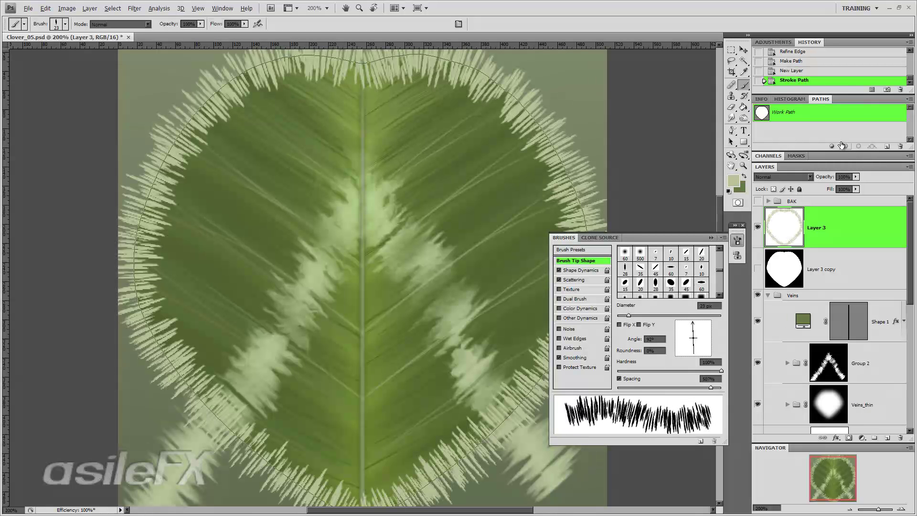
pyautogui.hotkey('ctrl', 'z')
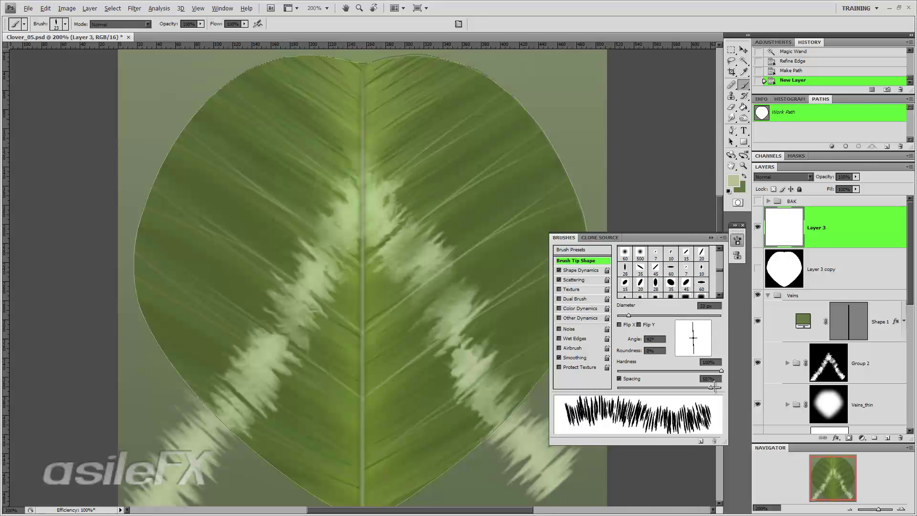
pyautogui.moveTo(711, 388); pyautogui.dragTo(702, 388)
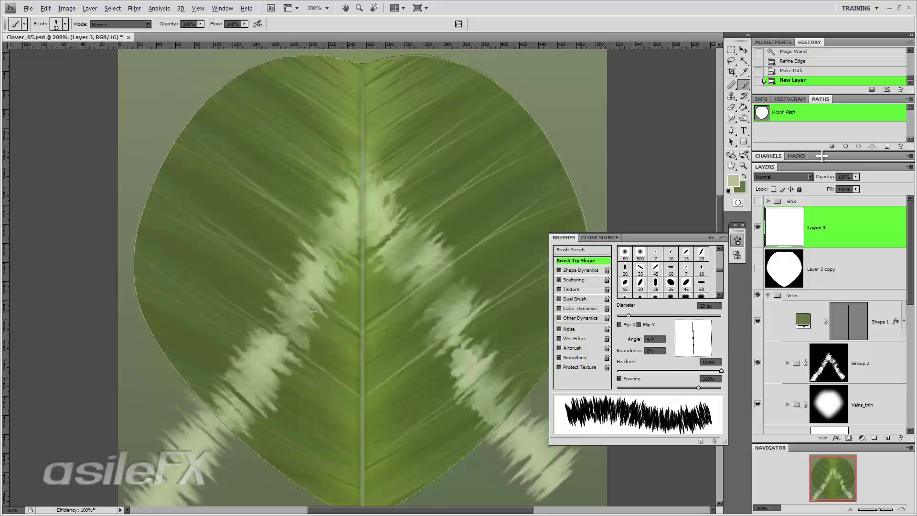
pyautogui.click(845, 146)
pyautogui.hotkey('ctrl', 'z')
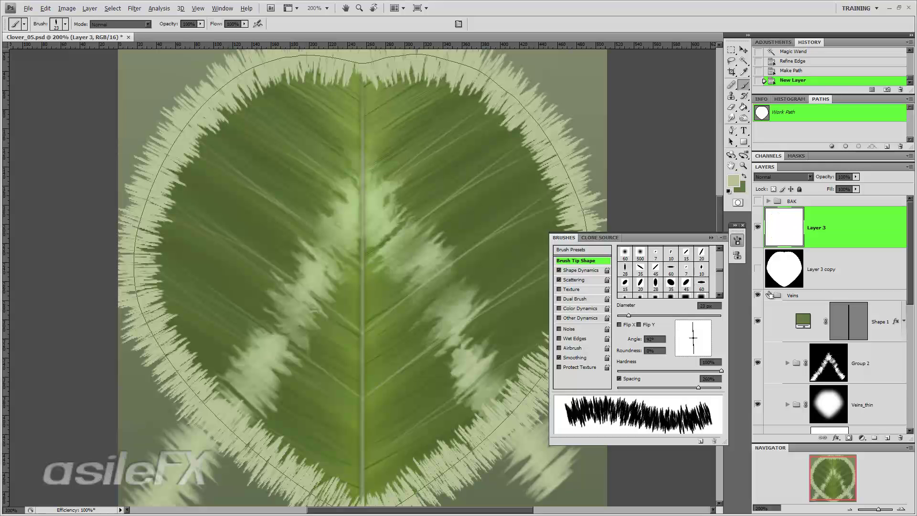
# - Increase the brush's Spacing again and stroke the leaf-outline path on Layer 3
pyautogui.moveTo(699, 387); pyautogui.dragTo(711, 387)
pyautogui.click(845, 146)
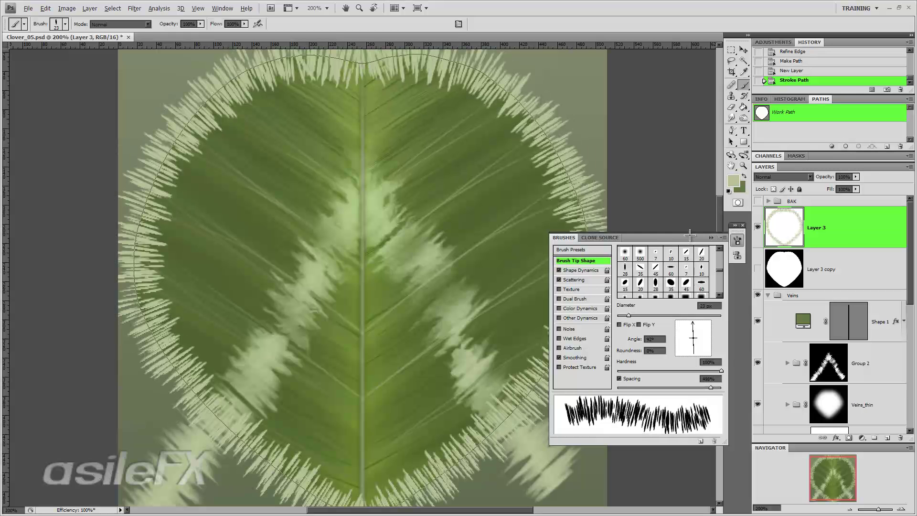
pyautogui.click(710, 237)
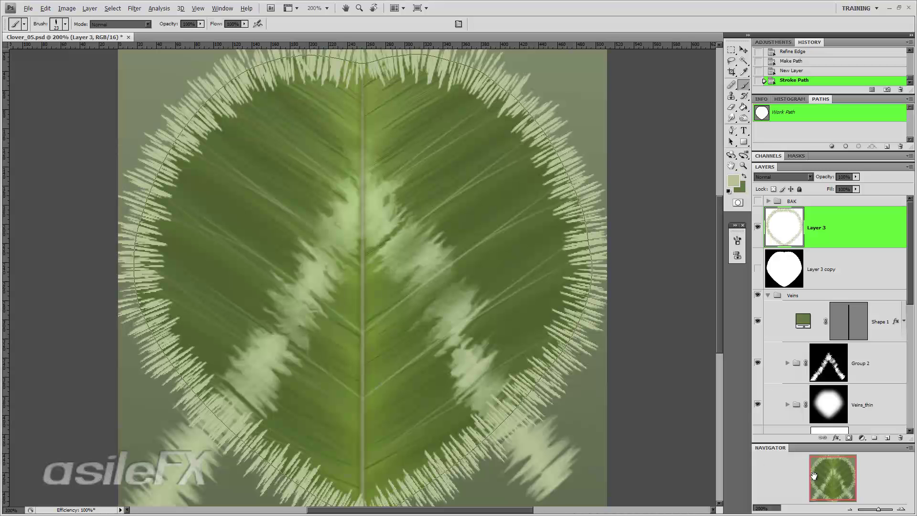
pyautogui.click(758, 229)
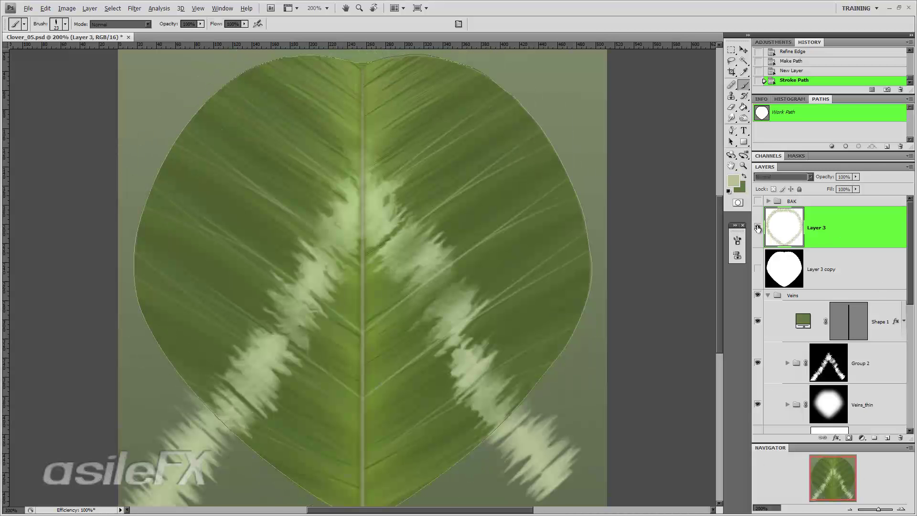
pyautogui.click(758, 228)
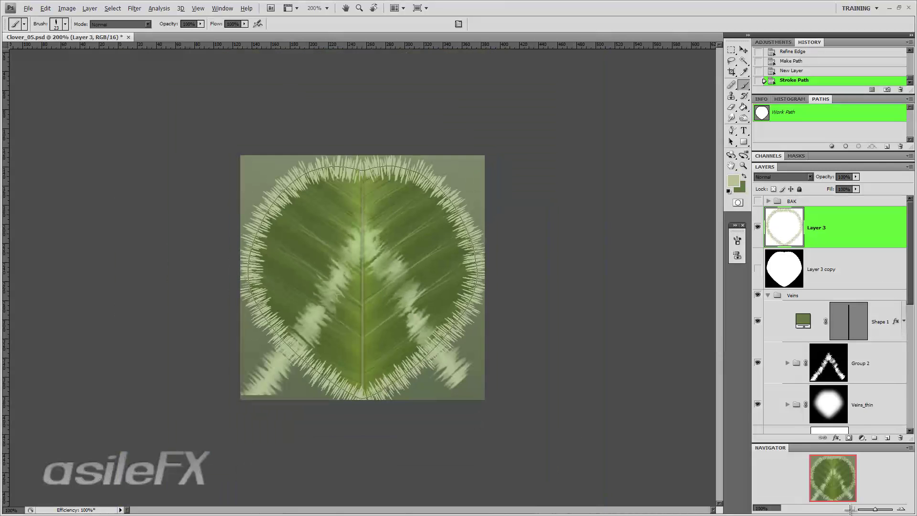
pyautogui.click(850, 509)
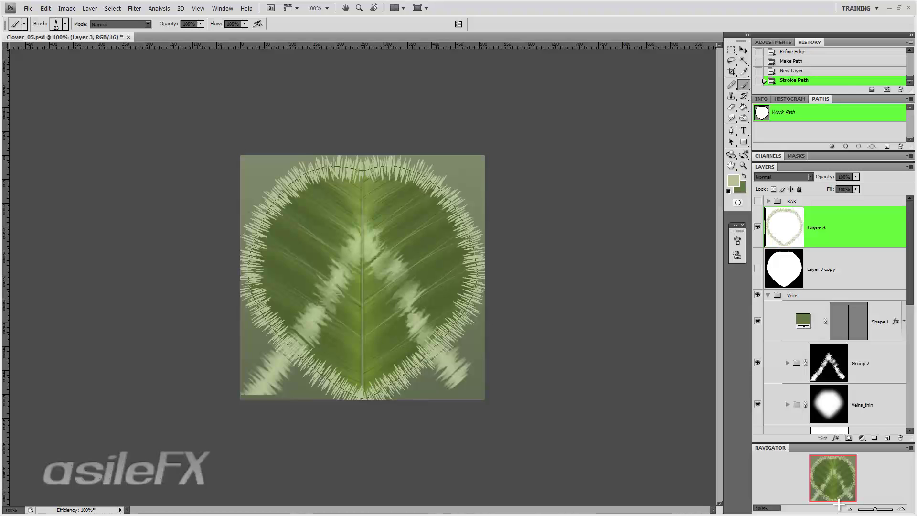
pyautogui.click(901, 508)
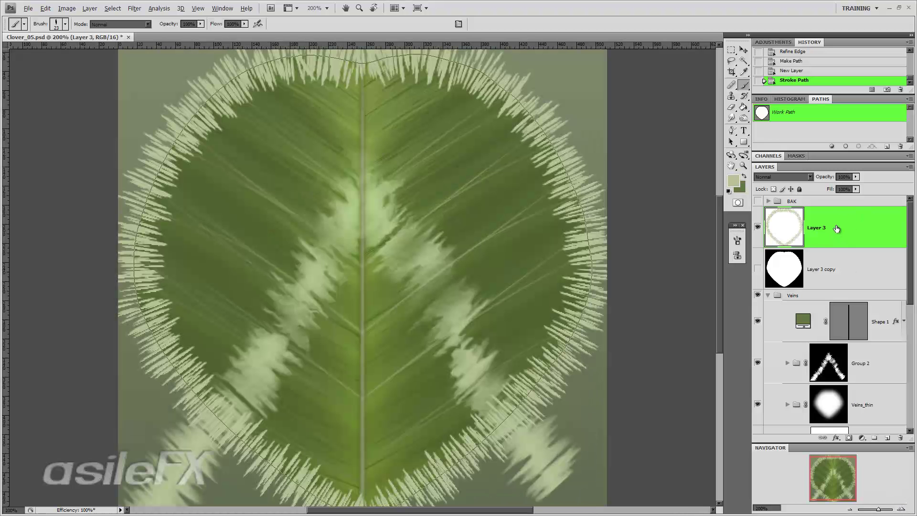
# - Move Layer 3 into the Veins group, between Group 2 and Veins_thin
pyautogui.moveTo(836, 229); pyautogui.dragTo(859, 231)
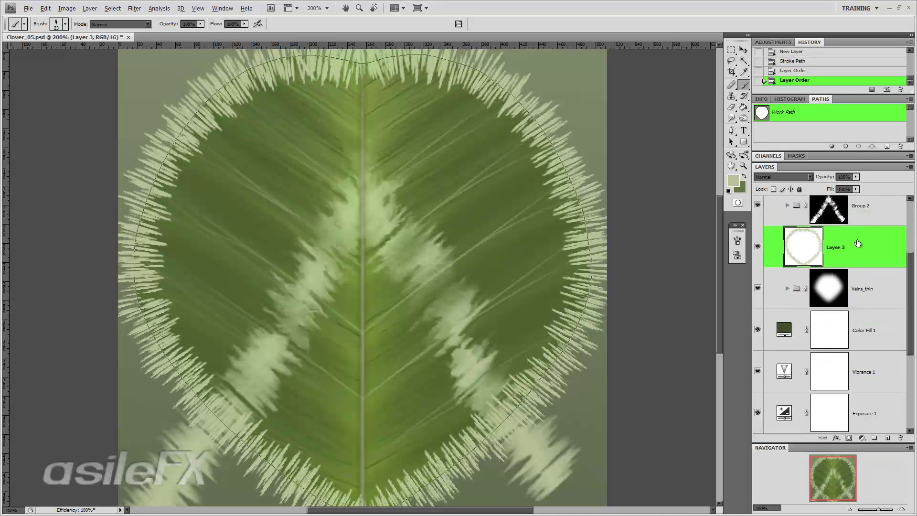
pyautogui.moveTo(858, 243); pyautogui.dragTo(858, 354)
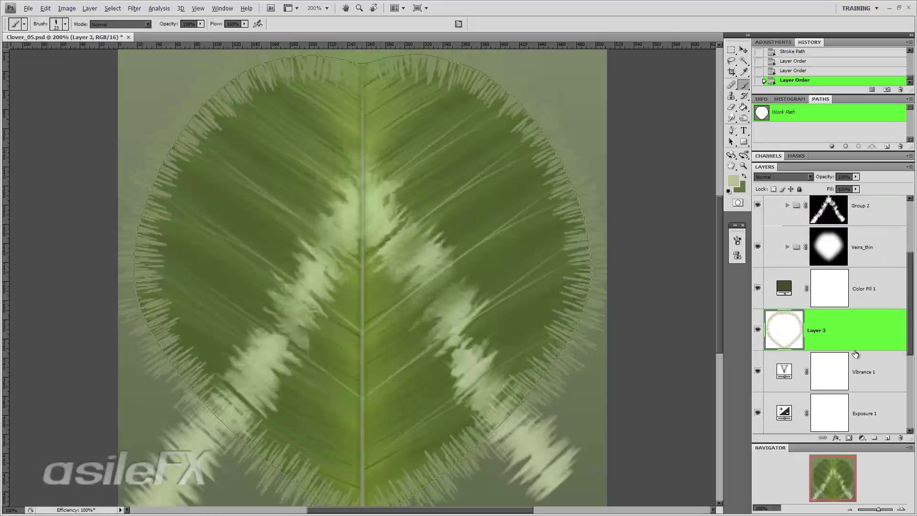
pyautogui.moveTo(855, 333); pyautogui.dragTo(858, 230)
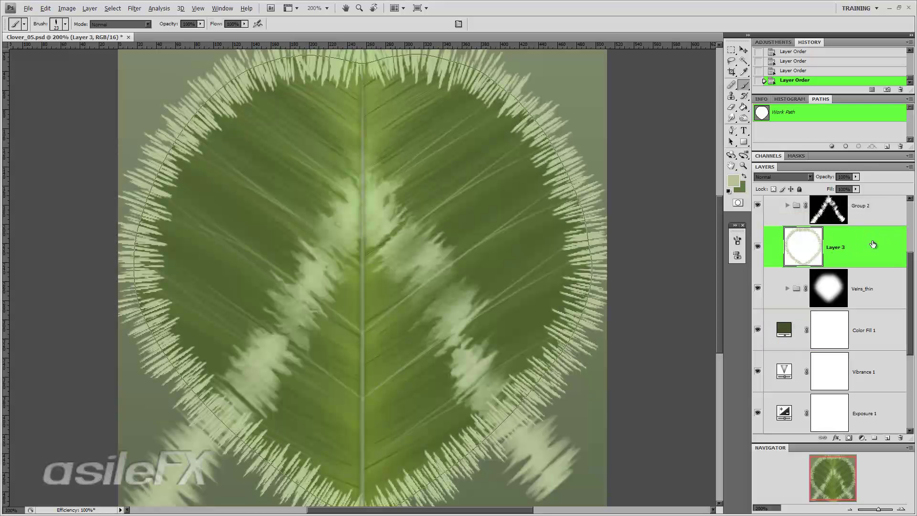
# - Set Layer 3's Fill to 0% and deselect the work path
pyautogui.click(855, 189)
pyautogui.moveTo(855, 198); pyautogui.dragTo(809, 198)
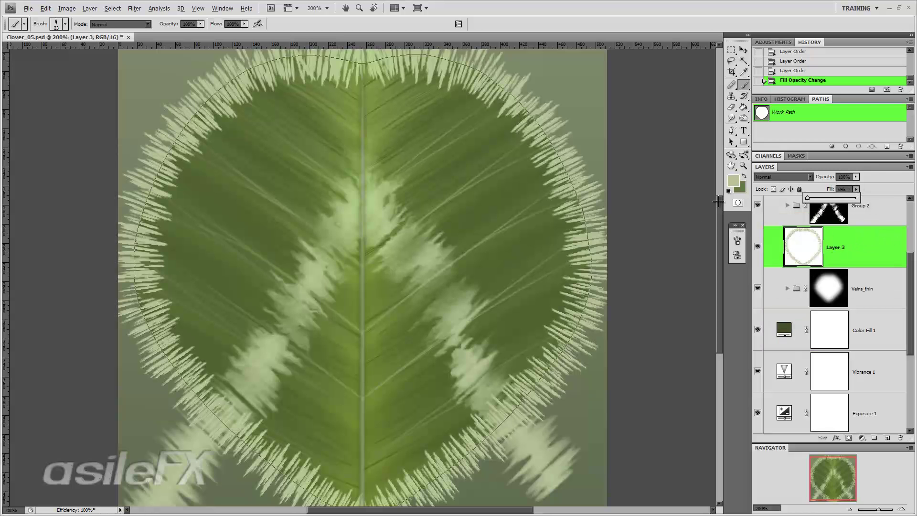
pyautogui.click(833, 127)
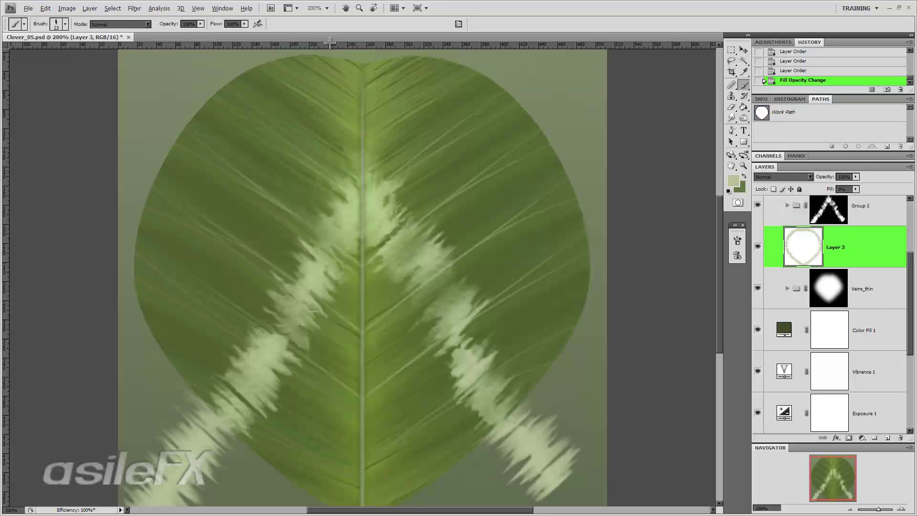
# - Add a Color Overlay to Layer 3 in the pale green foreground colour #b7c399, at slightly more than half opacity
pyautogui.doubleClick(862, 251)
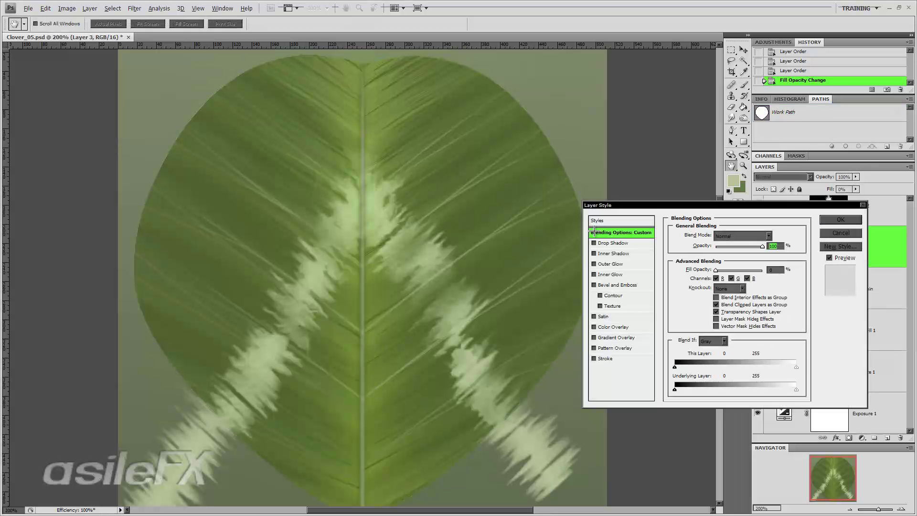
pyautogui.click(594, 326)
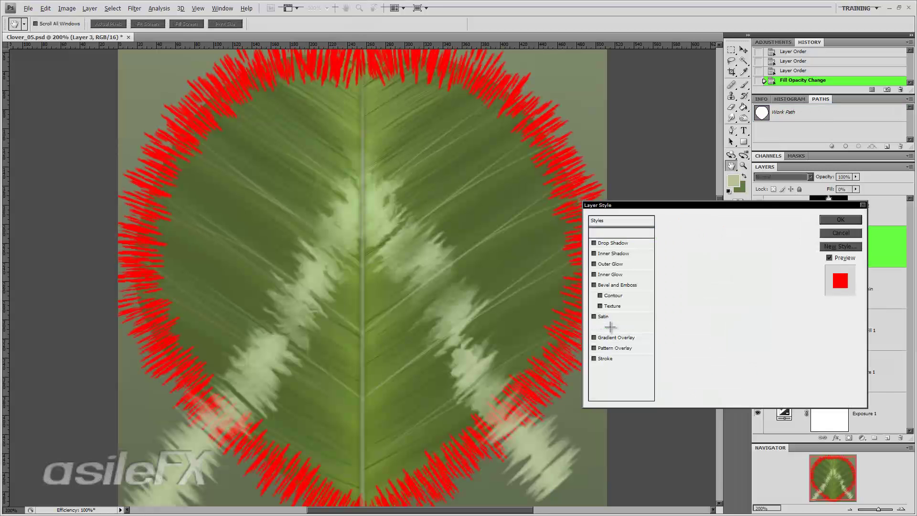
pyautogui.click(772, 235)
pyautogui.click(736, 179)
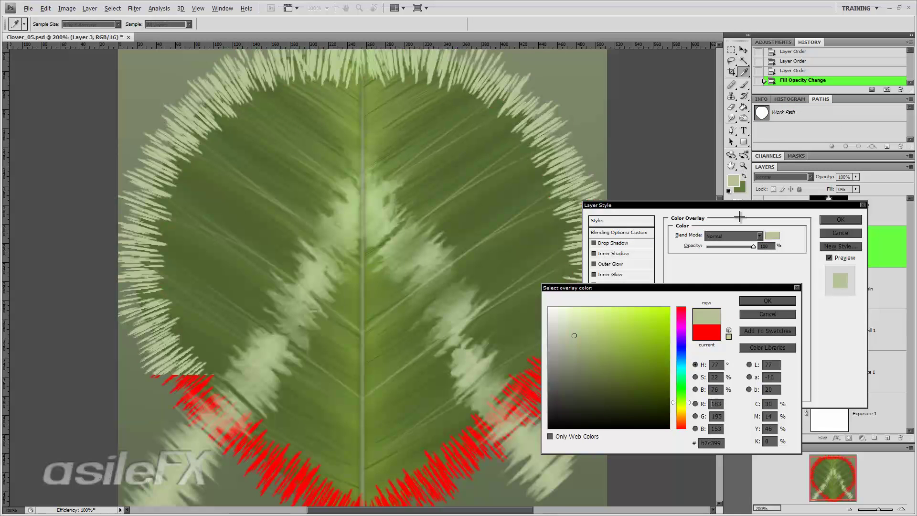
pyautogui.click(764, 301)
pyautogui.moveTo(749, 247)
pyautogui.mouseDown()
pyautogui.moveTo(718, 248)
pyautogui.moveTo(753, 247)
pyautogui.moveTo(733, 247)
pyautogui.mouseUp()
pyautogui.click(732, 247)
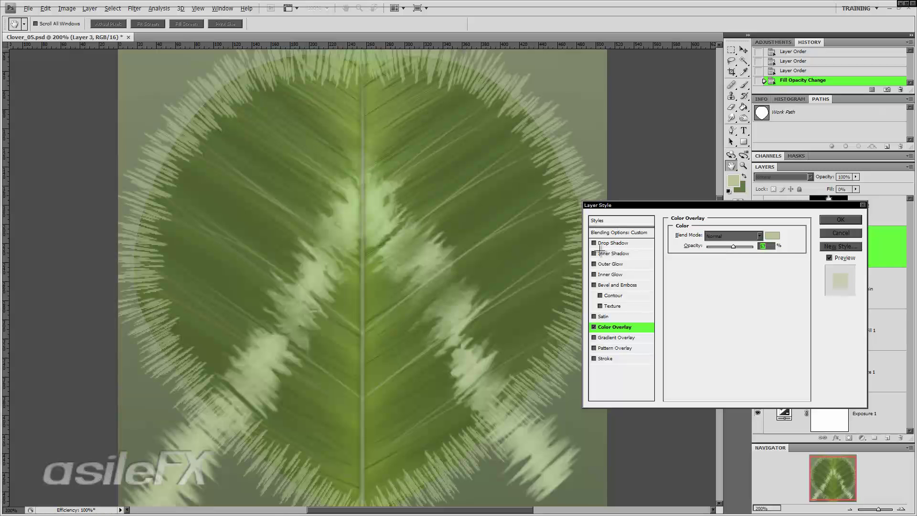
# - Try Stroke and Drop Shadow effects on Layer 3's bristles
pyautogui.click(594, 358)
pyautogui.click(594, 358)
pyautogui.click(593, 242)
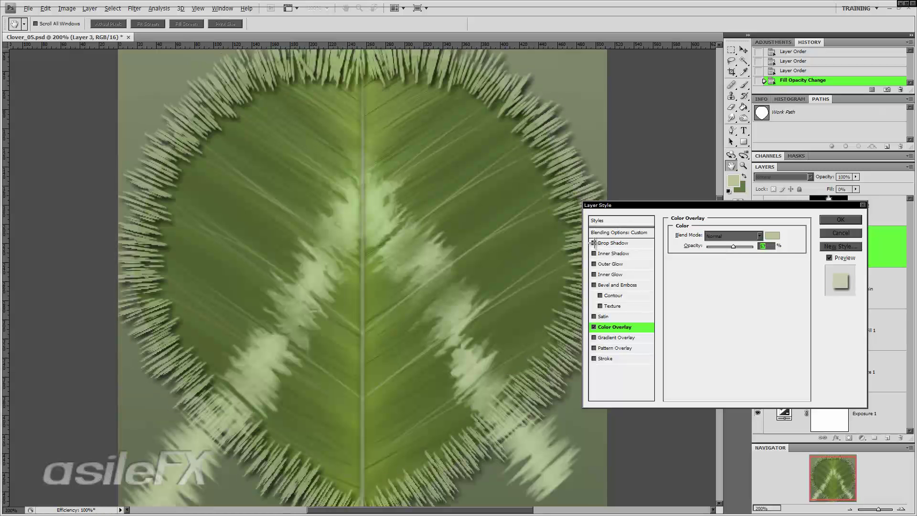
pyautogui.click(609, 242)
pyautogui.click(593, 242)
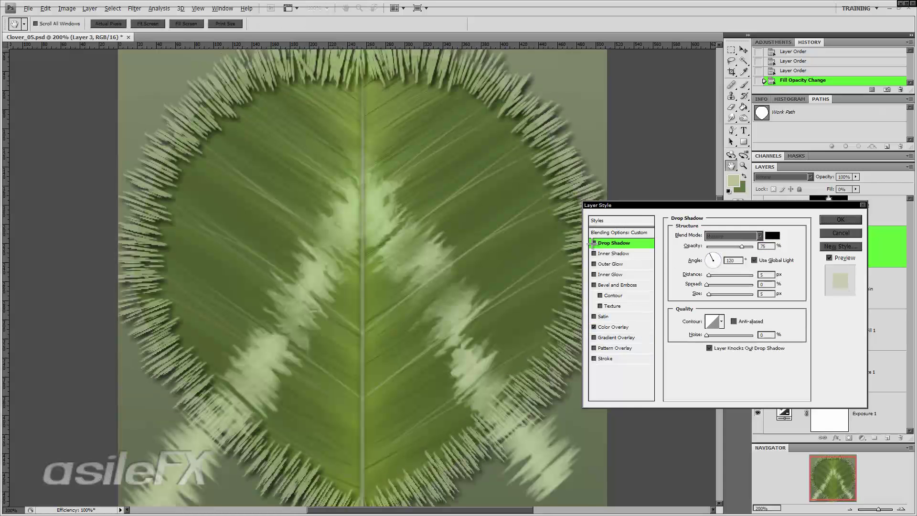
# - Add an Outer Glow to Layer 3 with the Precise technique, Range 34% and Size 2 px
pyautogui.click(603, 263)
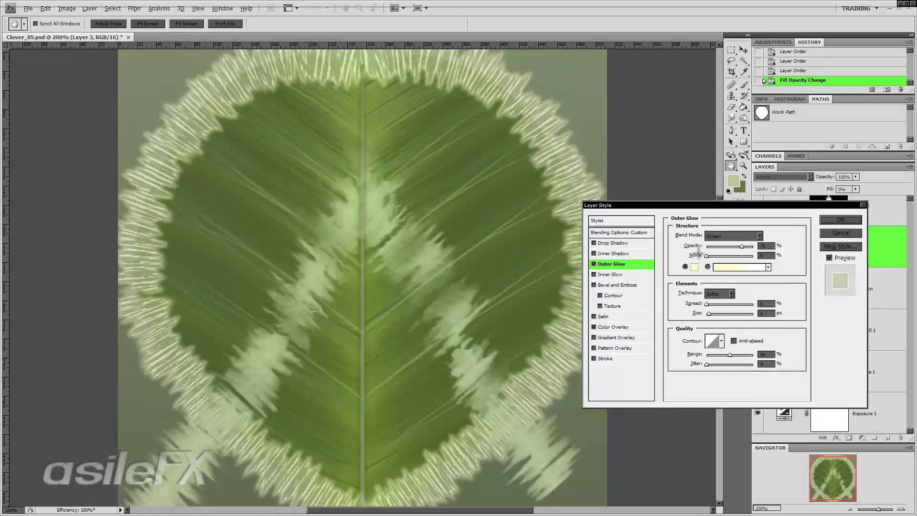
pyautogui.click(723, 294)
pyautogui.click(723, 307)
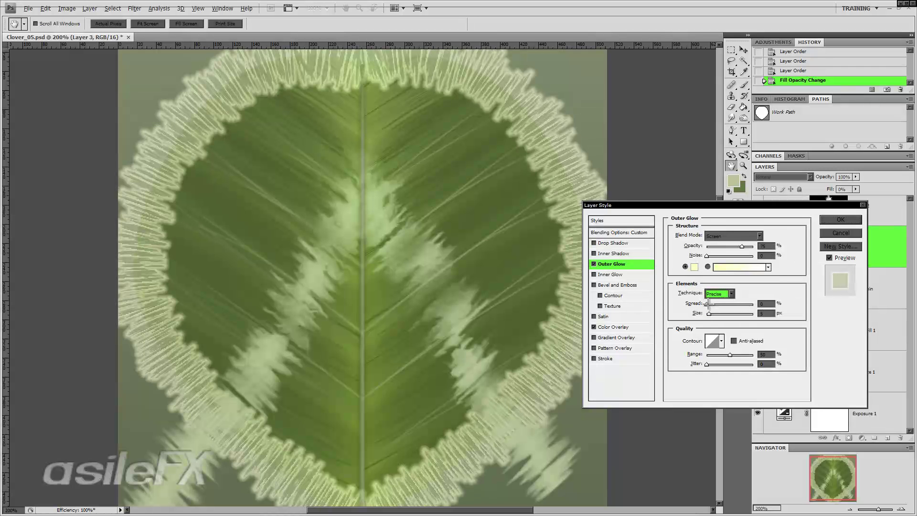
pyautogui.moveTo(730, 355)
pyautogui.mouseDown()
pyautogui.moveTo(745, 354)
pyautogui.moveTo(707, 355)
pyautogui.moveTo(722, 355)
pyautogui.mouseUp()
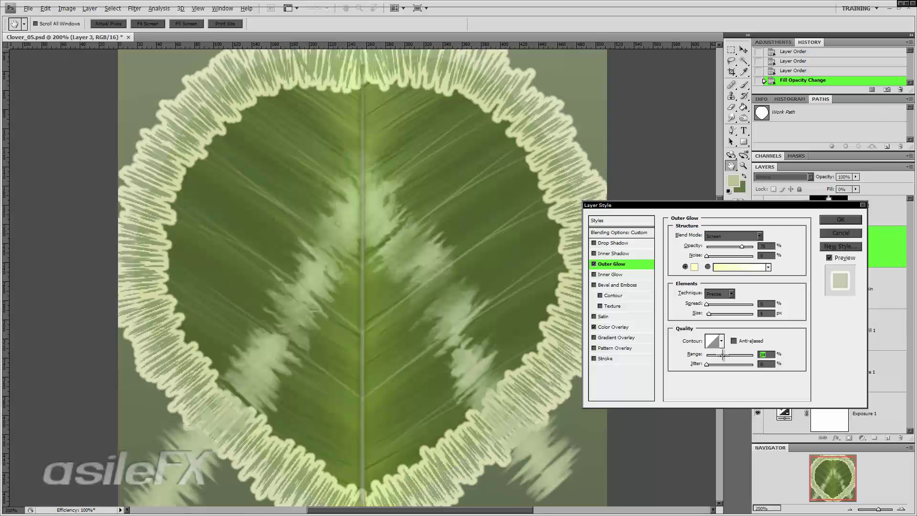
pyautogui.moveTo(711, 312); pyautogui.dragTo(704, 314)
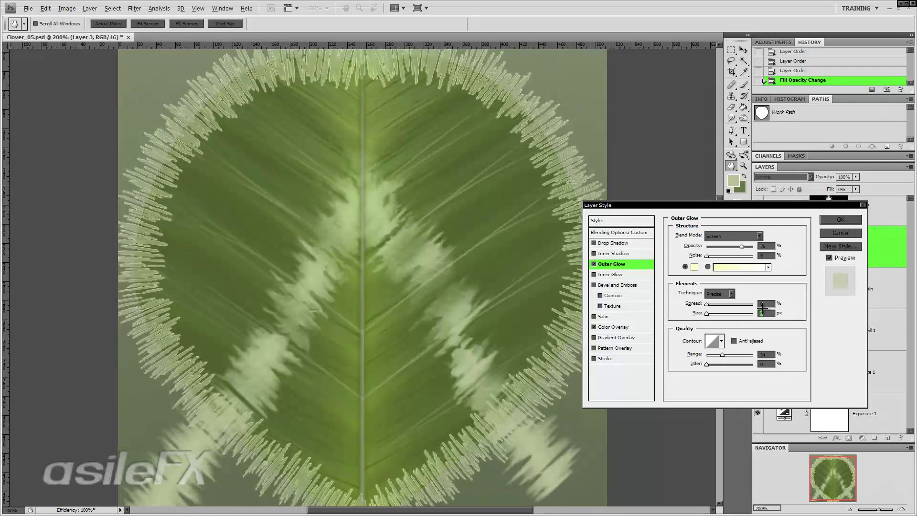
pyautogui.write('2')
# - Set the Outer Glow's blend mode to Color Burn and keep its opacity low, at roughly a quarter
pyautogui.moveTo(722, 245); pyautogui.dragTo(715, 246)
pyautogui.moveTo(711, 246)
pyautogui.mouseDown()
pyautogui.moveTo(722, 246)
pyautogui.moveTo(712, 246)
pyautogui.mouseUp()
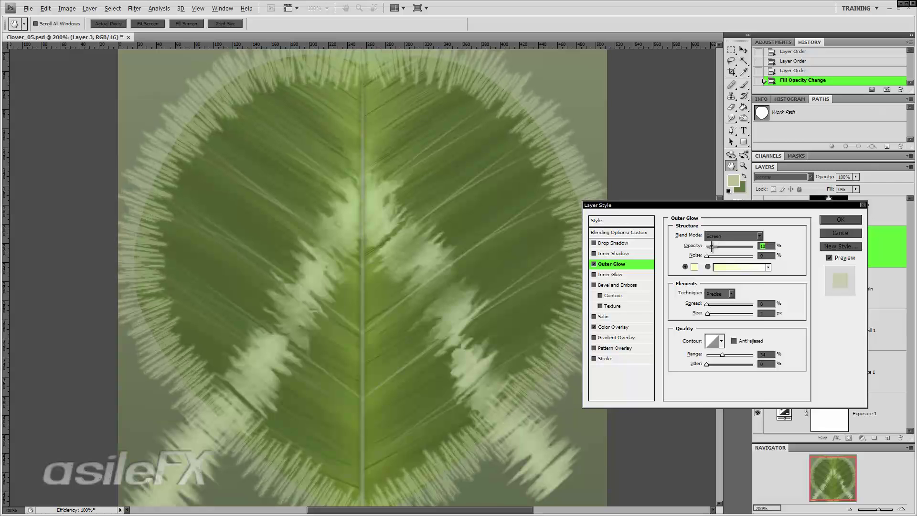
pyautogui.click(722, 236)
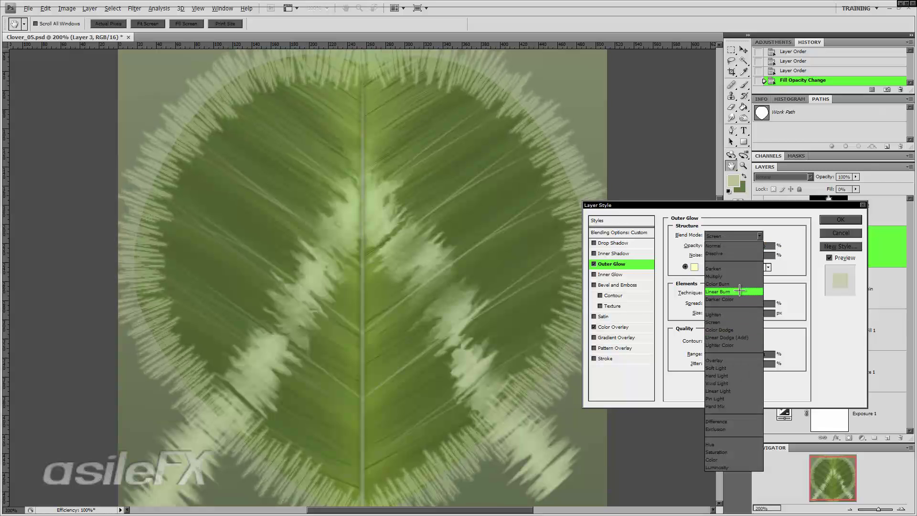
pyautogui.click(739, 291)
pyautogui.click(735, 236)
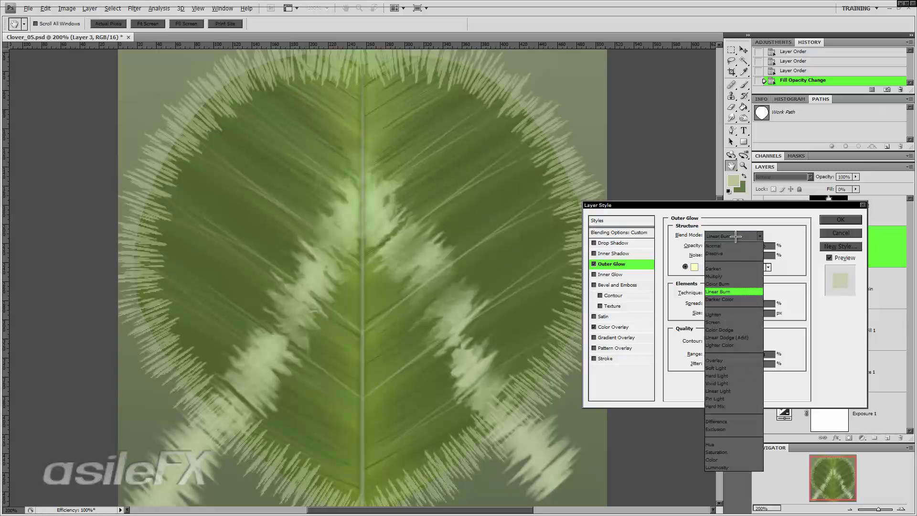
pyautogui.click(736, 284)
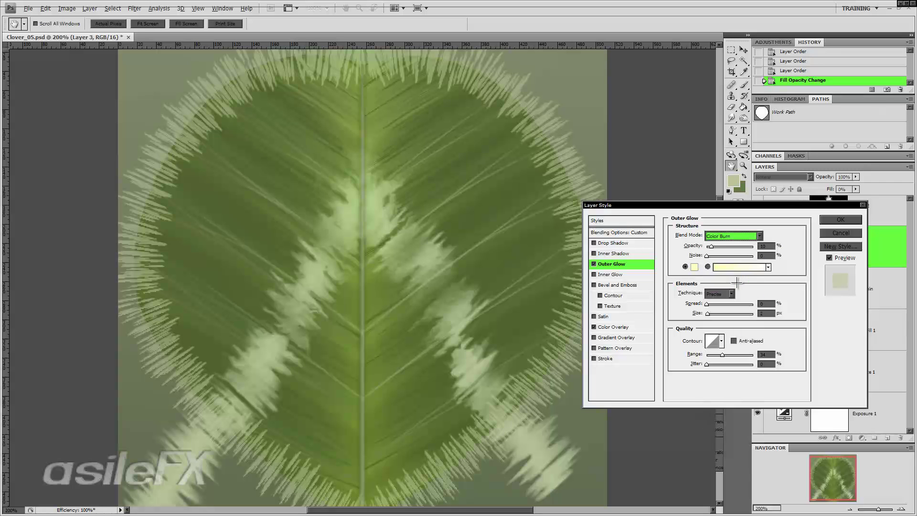
pyautogui.moveTo(722, 245)
pyautogui.mouseDown()
pyautogui.moveTo(732, 246)
pyautogui.moveTo(717, 245)
pyautogui.mouseUp()
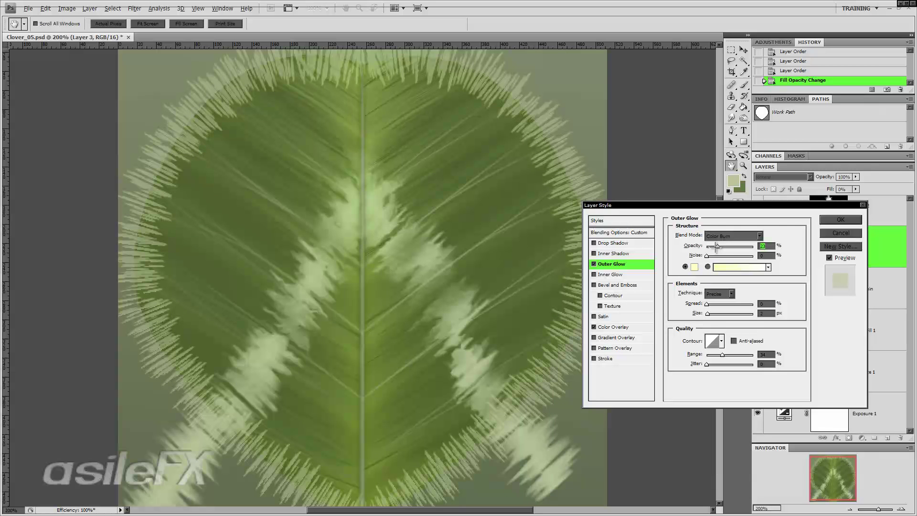
pyautogui.moveTo(716, 247)
pyautogui.mouseDown()
pyautogui.moveTo(729, 245)
pyautogui.moveTo(719, 247)
pyautogui.mouseUp()
# - Add an Inner Shadow to Layer 3 with Distance 0 px and Size 2 px
pyautogui.click(593, 253)
pyautogui.click(606, 253)
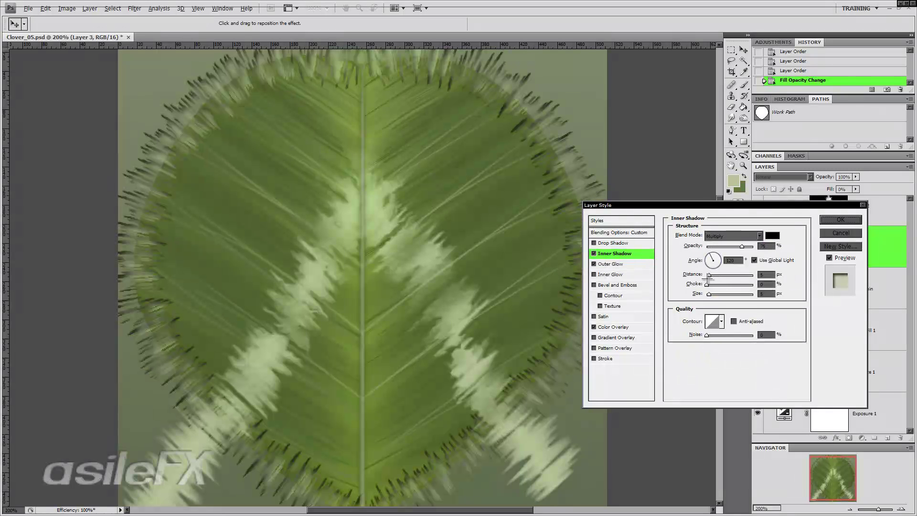
pyautogui.moveTo(708, 276); pyautogui.dragTo(698, 274)
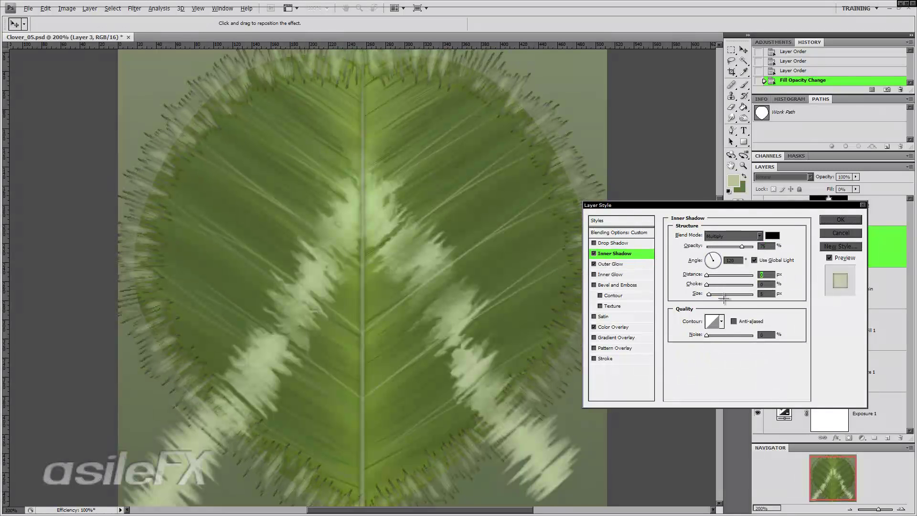
pyautogui.moveTo(770, 294); pyautogui.dragTo(738, 294)
pyautogui.write('2')
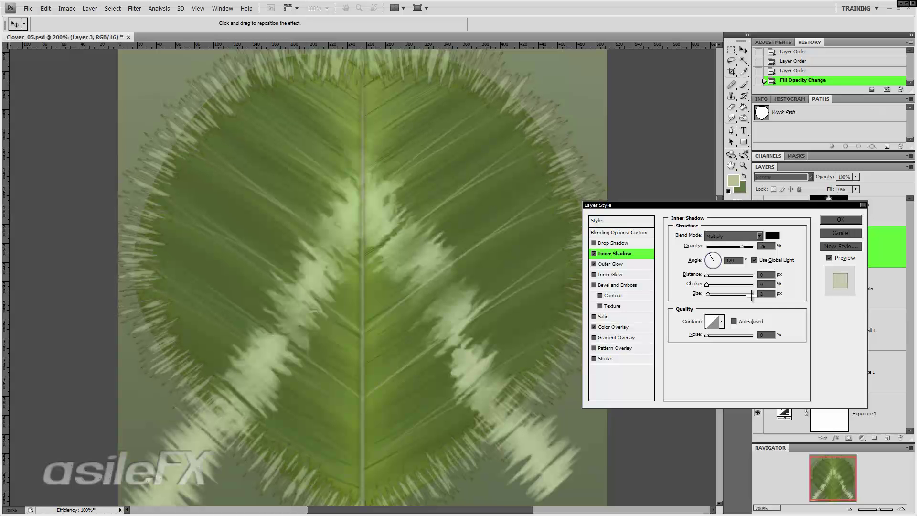
# - Give the Inner Shadow a half-round contour with anti-aliasing and lower its opacity to roughly a quarter
pyautogui.click(721, 321)
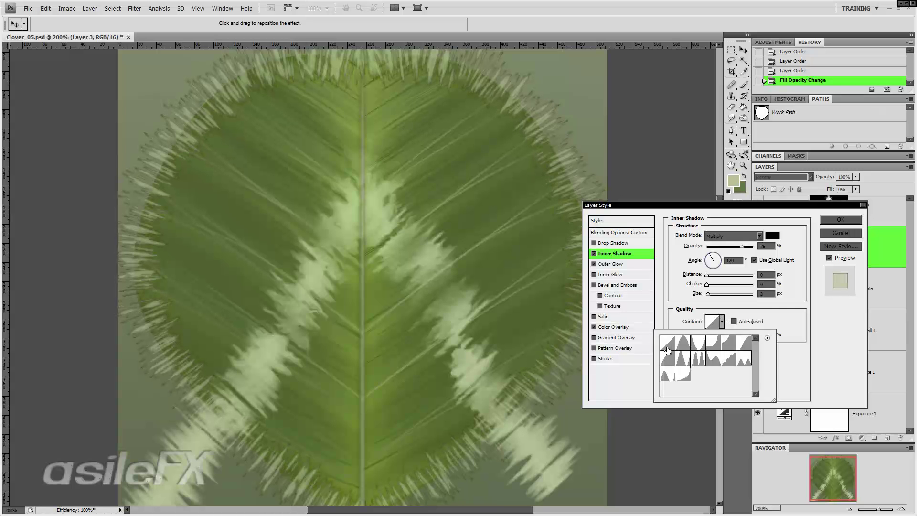
pyautogui.click(681, 371)
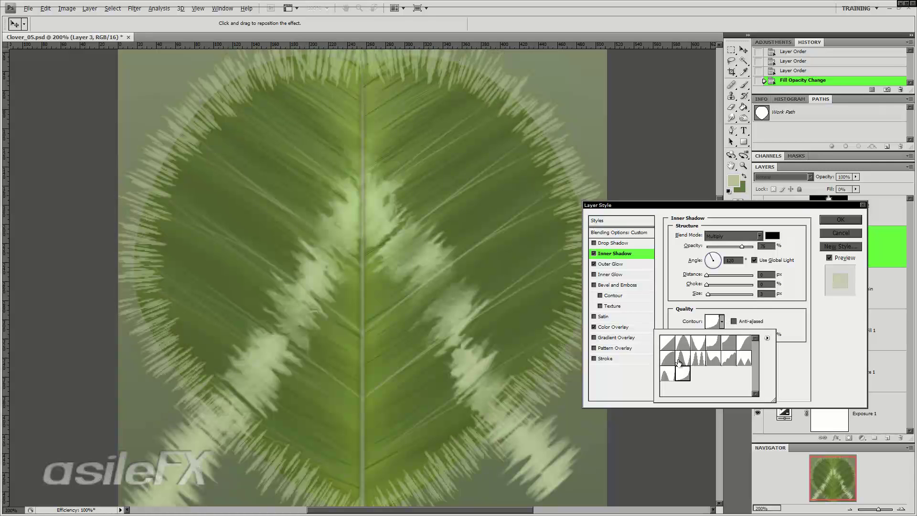
pyautogui.click(683, 344)
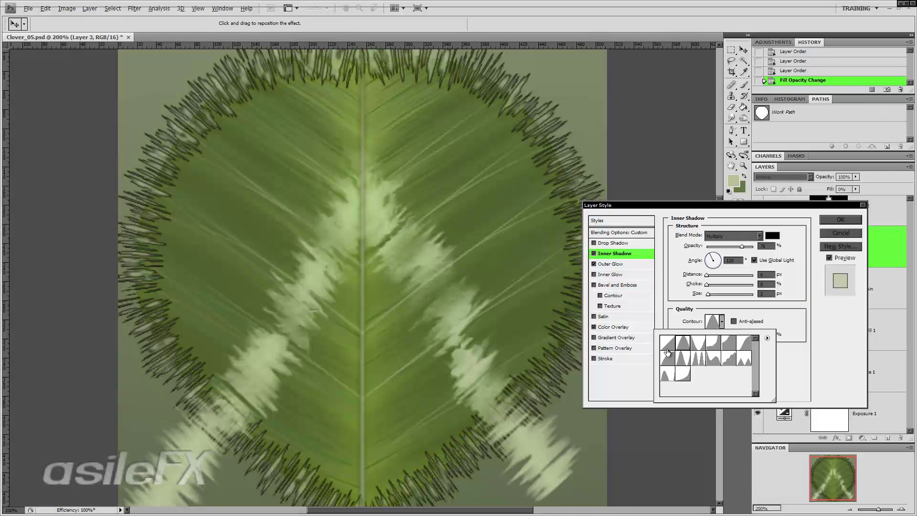
pyautogui.click(665, 342)
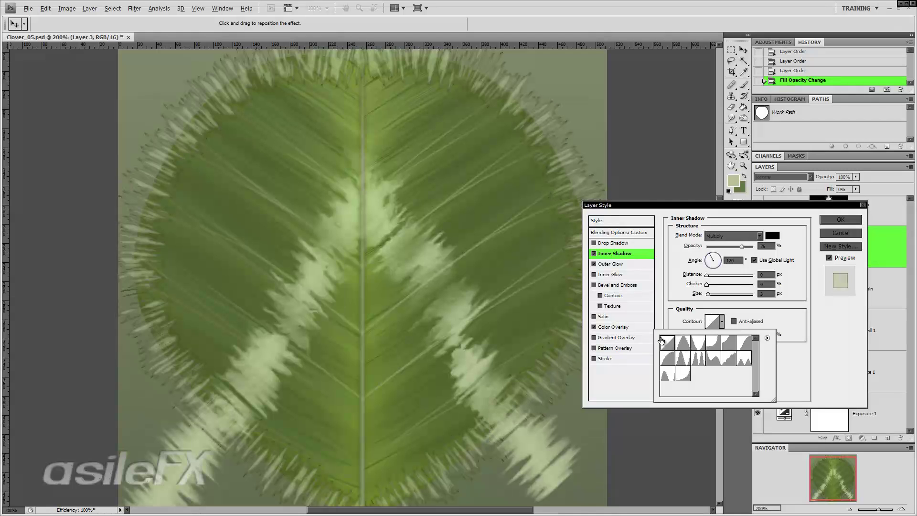
pyautogui.click(668, 360)
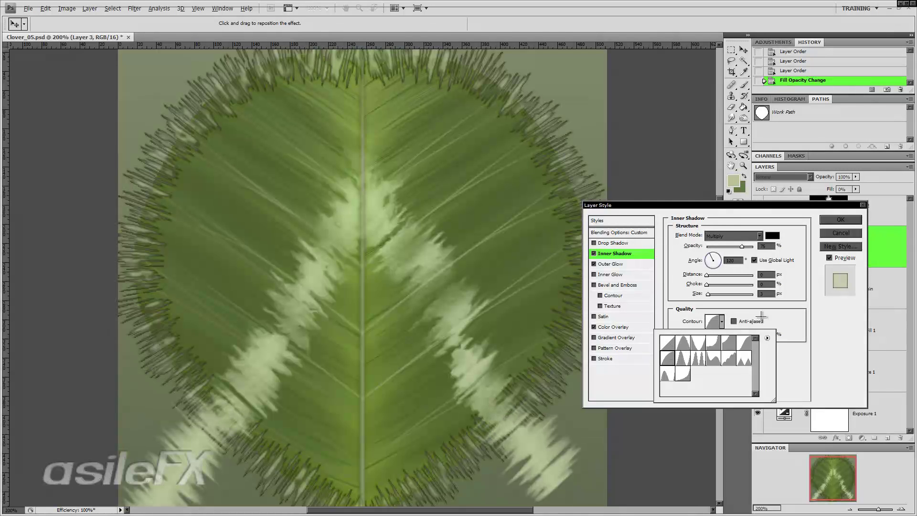
pyautogui.click(784, 309)
pyautogui.click(734, 320)
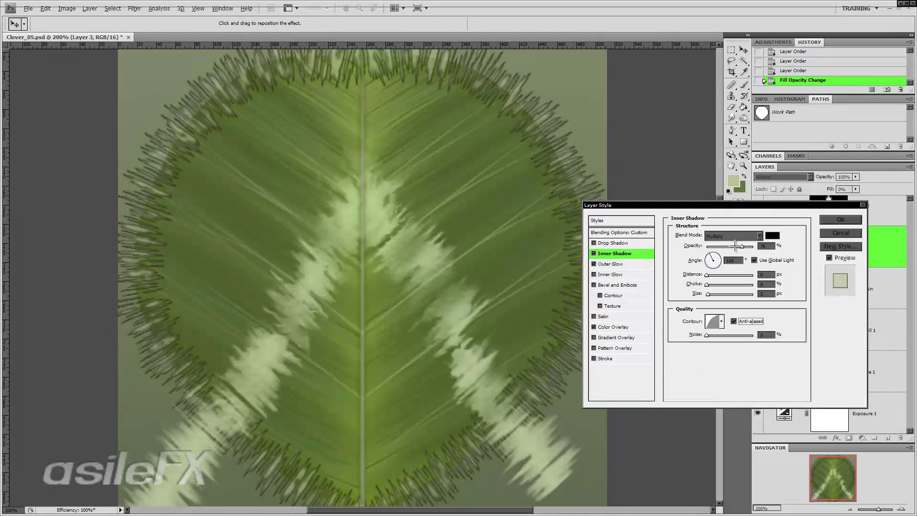
pyautogui.moveTo(742, 246); pyautogui.dragTo(719, 246)
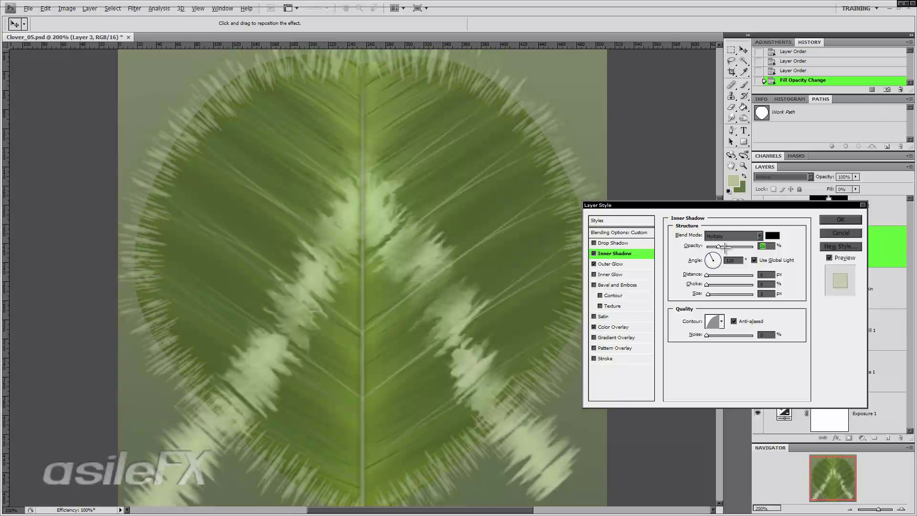
# - Try a Drop Shadow at 22% opacity on Layer 3, leave it switched off and apply the layer style
pyautogui.click(612, 242)
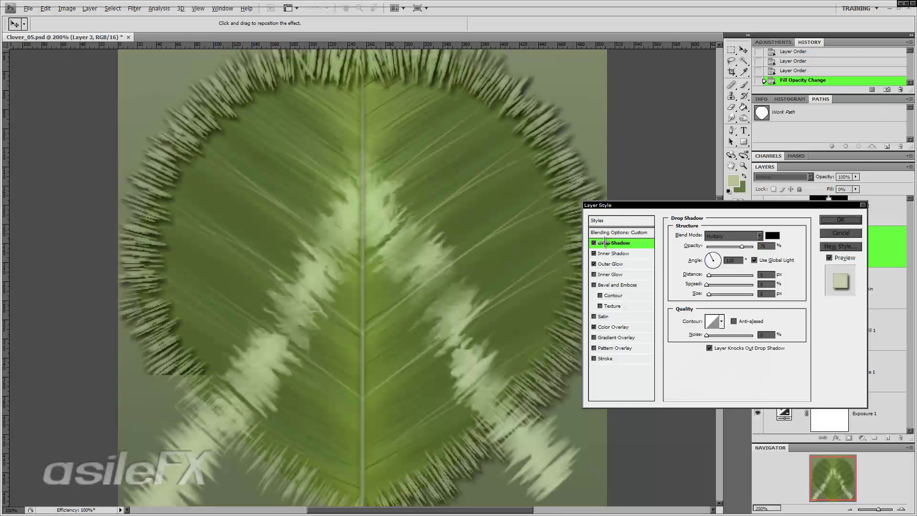
pyautogui.moveTo(716, 244); pyautogui.dragTo(711, 246)
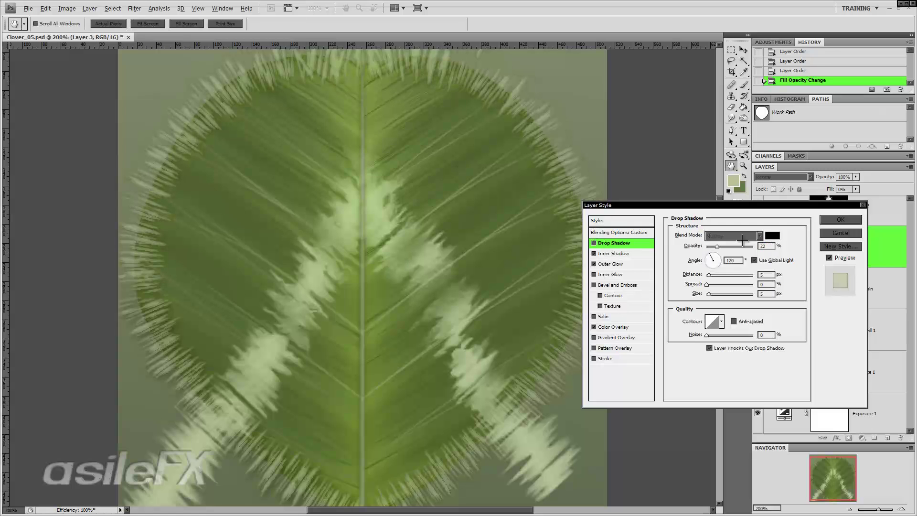
pyautogui.click(837, 219)
pyautogui.click(855, 177)
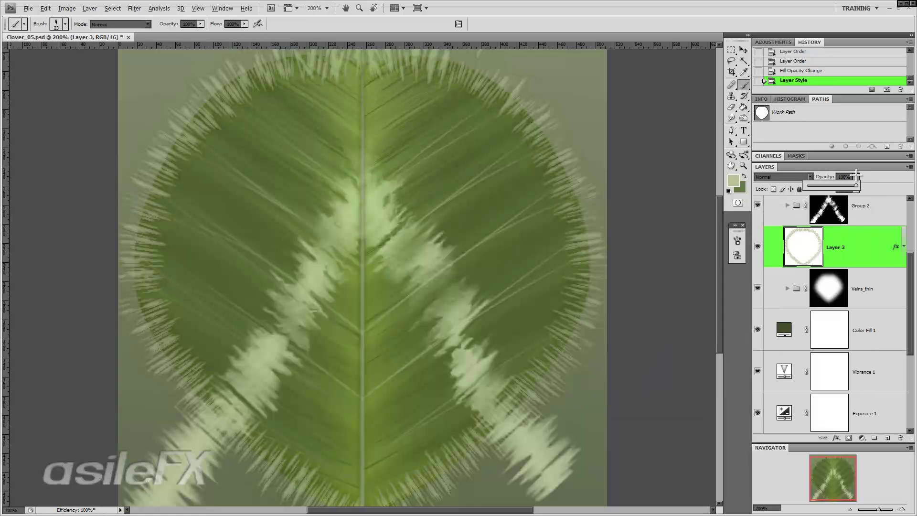
pyautogui.moveTo(855, 185); pyautogui.dragTo(907, 180)
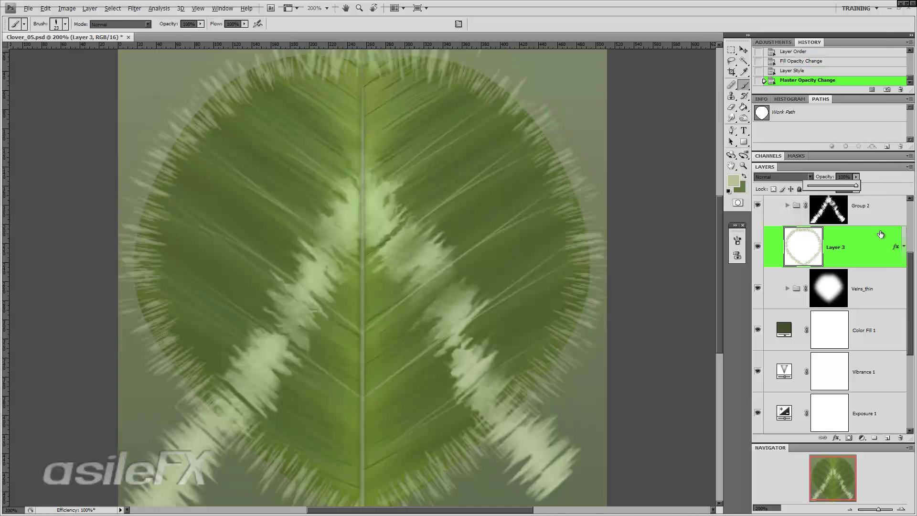
pyautogui.hotkey('ctrl', 'l')
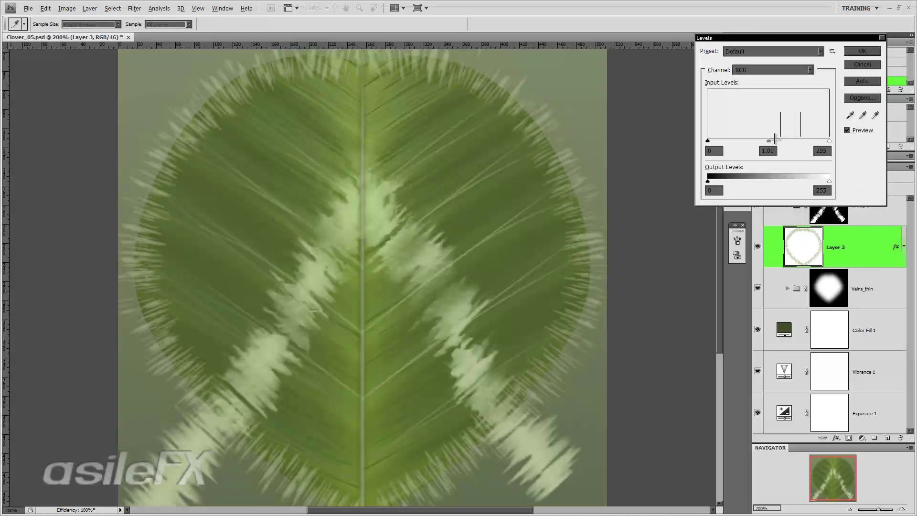
pyautogui.moveTo(769, 141); pyautogui.dragTo(774, 140)
pyautogui.moveTo(837, 139); pyautogui.dragTo(669, 137)
pyautogui.click(861, 65)
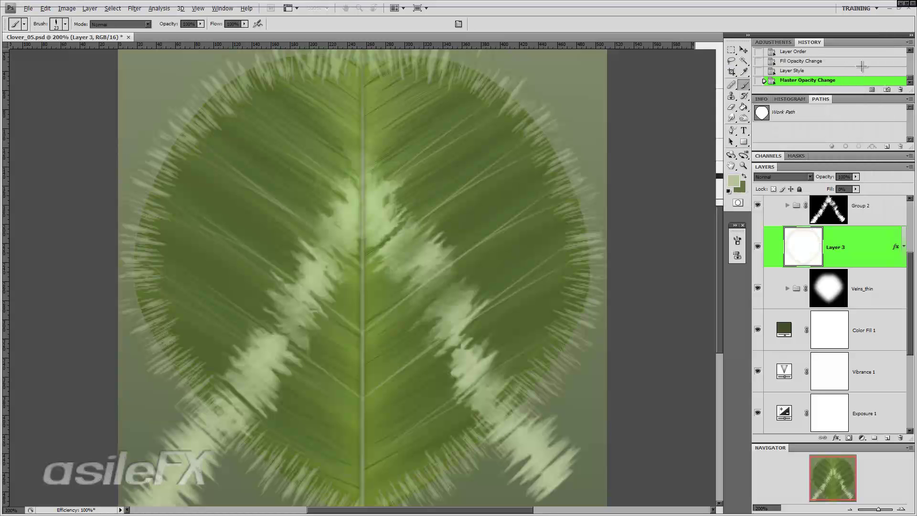
# - Try Layer 3 at a reduced opacity of about 59% against full opacity, with the whole leaf in view
pyautogui.click(850, 509)
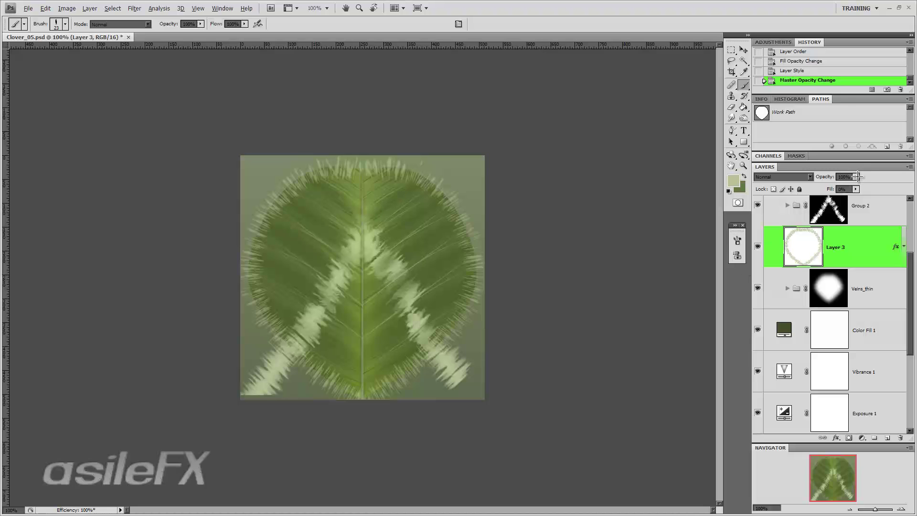
pyautogui.moveTo(855, 176); pyautogui.dragTo(835, 185)
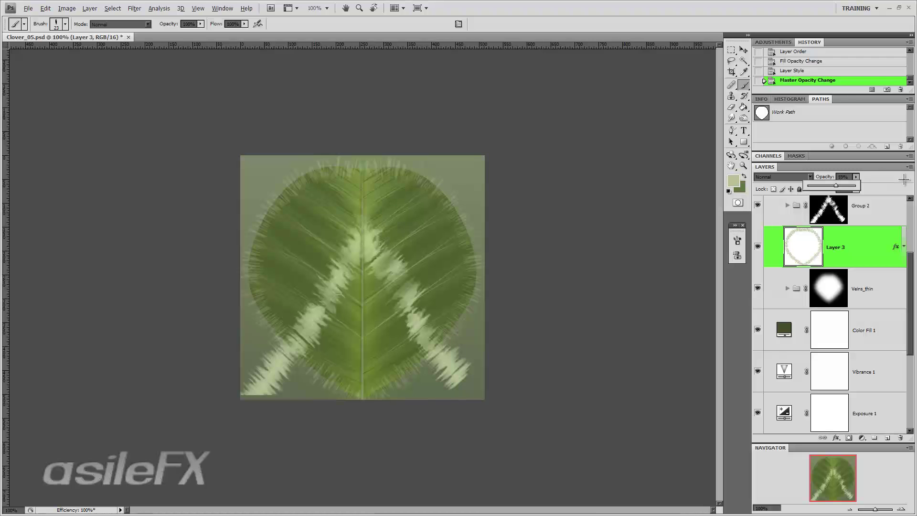
pyautogui.moveTo(836, 185); pyautogui.dragTo(874, 187)
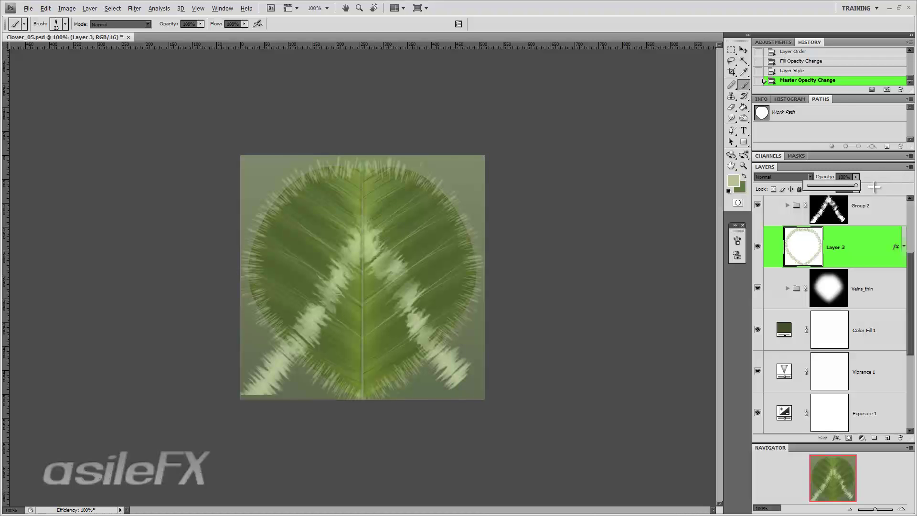
# - Duplicate Layer 3 and apply a Radial Blur to the copy with Amount 10, Zoom method and Best quality
pyautogui.click(867, 250)
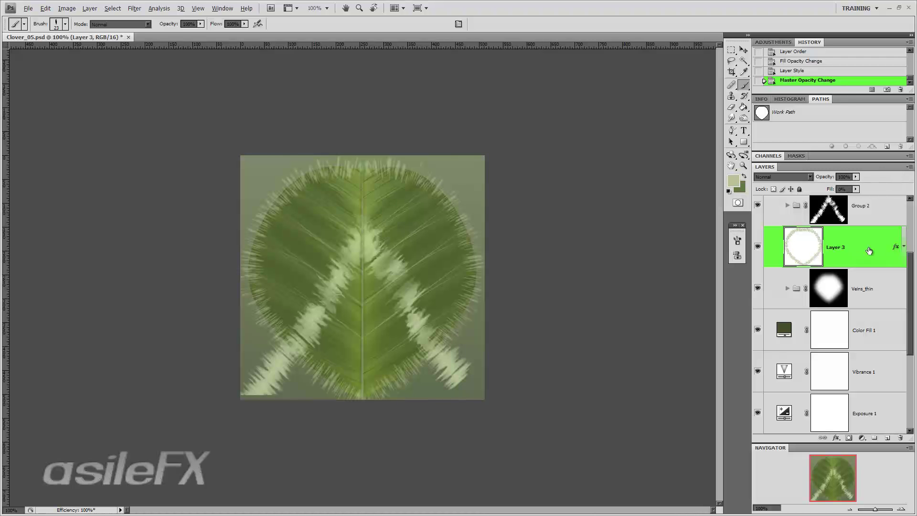
pyautogui.moveTo(868, 250); pyautogui.dragTo(886, 439)
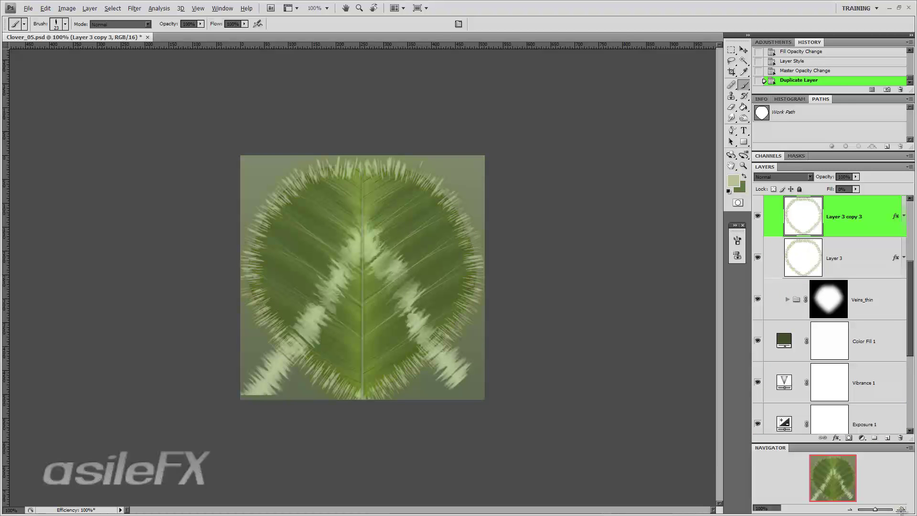
pyautogui.click(901, 509)
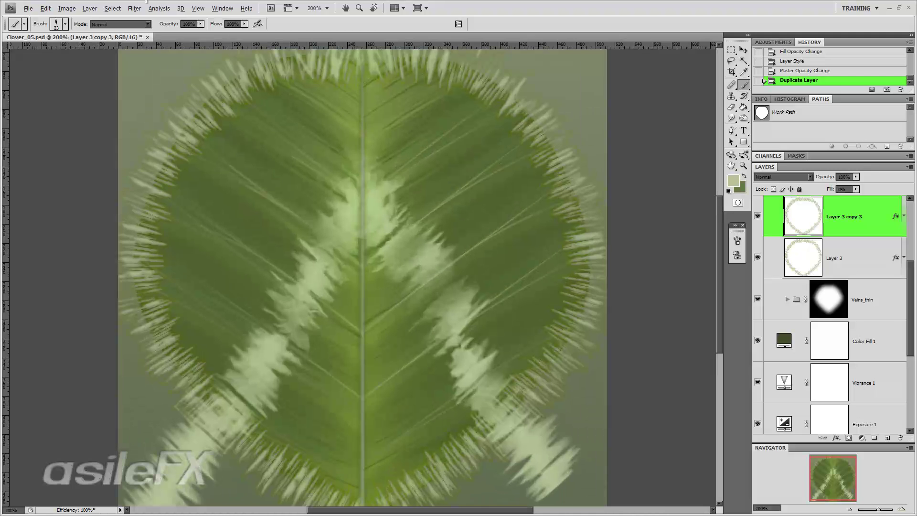
pyautogui.click(130, 9)
pyautogui.moveTo(165, 81)
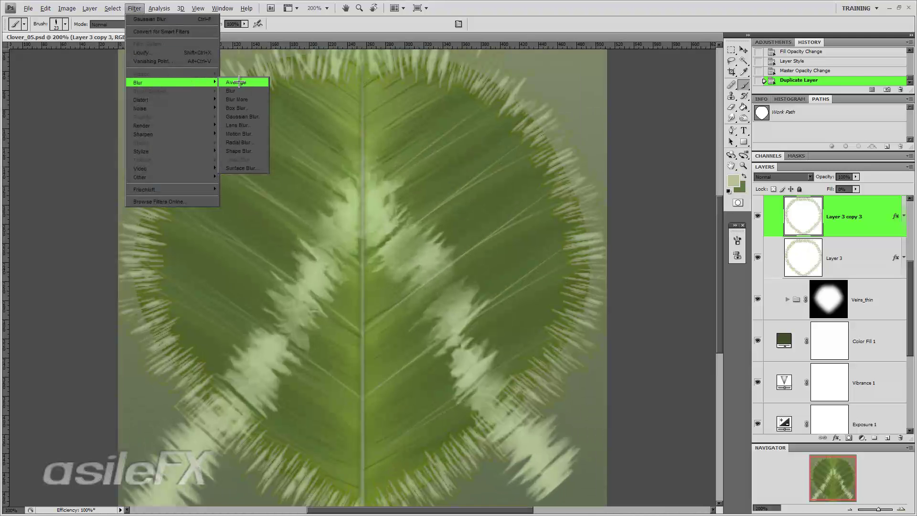
pyautogui.click(245, 143)
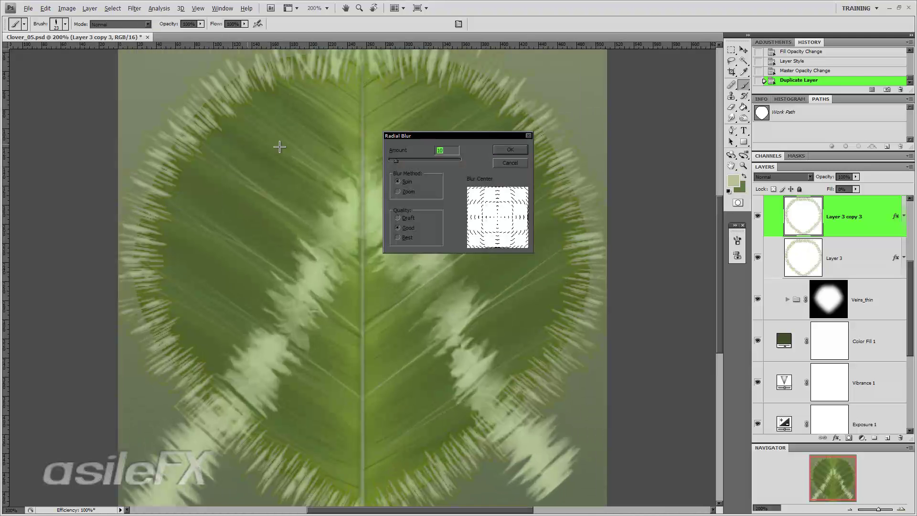
pyautogui.click(407, 191)
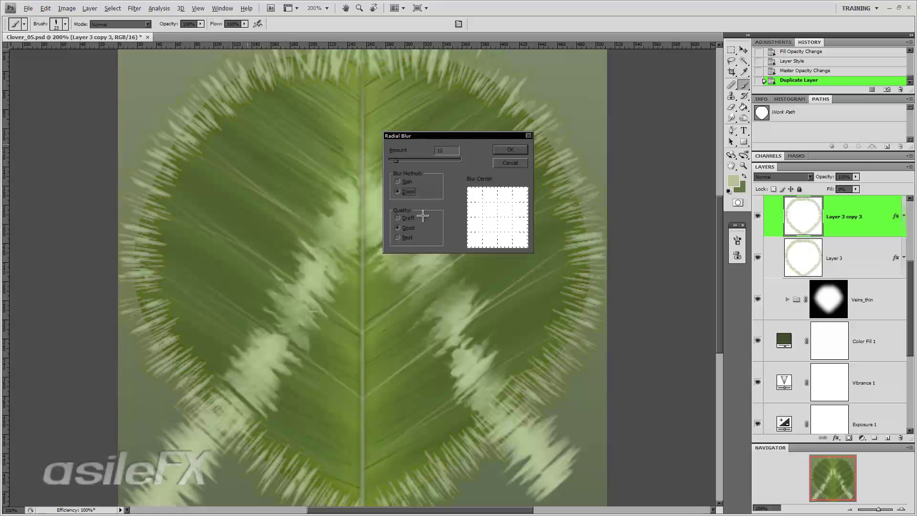
pyautogui.click(407, 238)
pyautogui.click(510, 149)
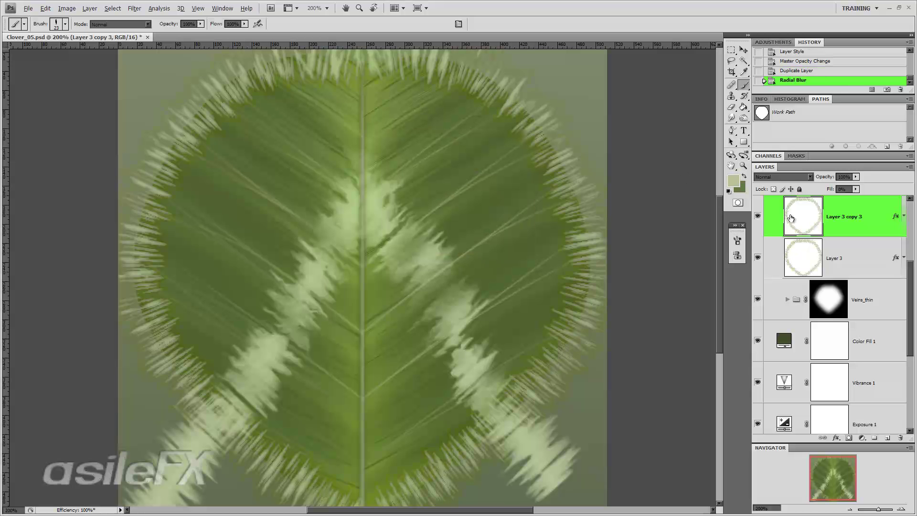
# - Apply the same Radial Blur to the copy two more times and leave the original Layer 3 hidden
pyautogui.click(758, 258)
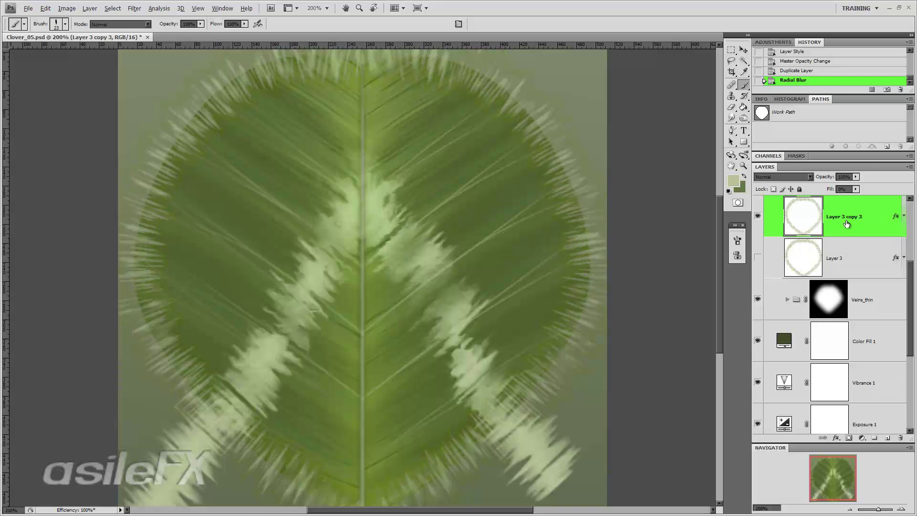
pyautogui.hotkey('ctrl', 'f')
pyautogui.hotkey('ctrl', 'f')
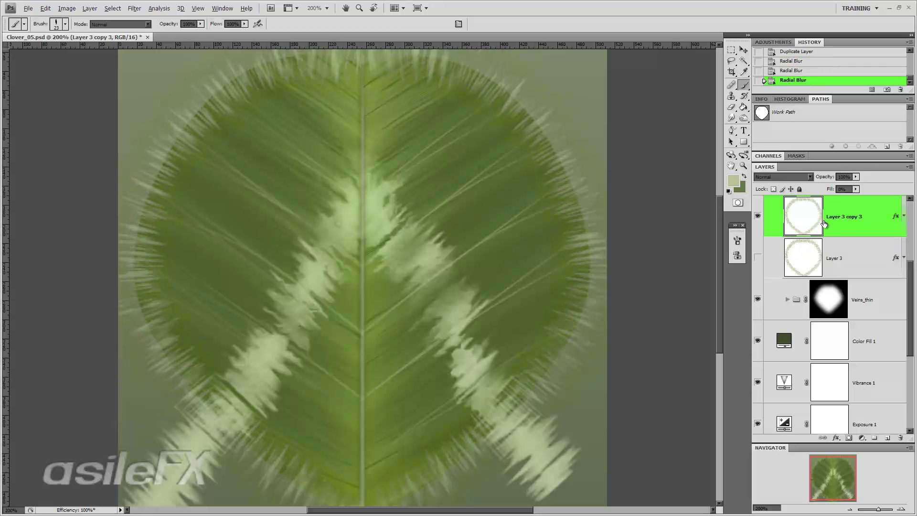
pyautogui.click(758, 258)
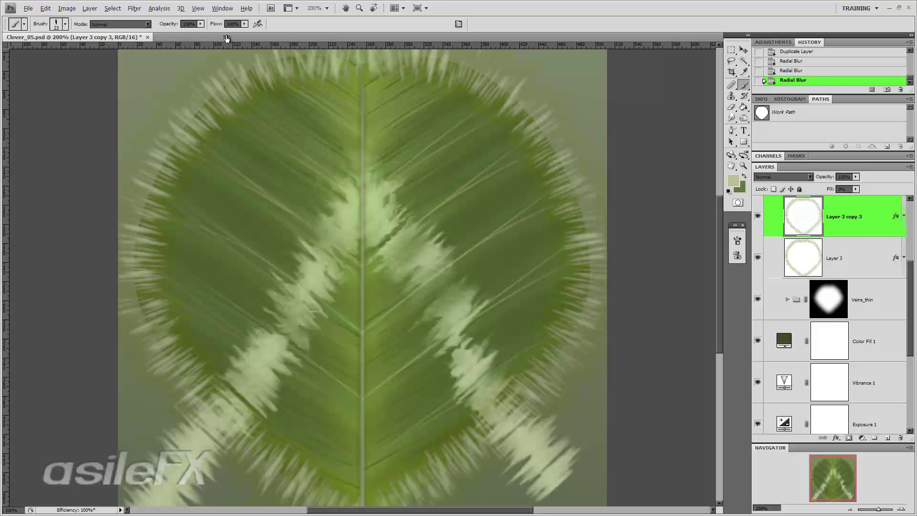
pyautogui.click(758, 259)
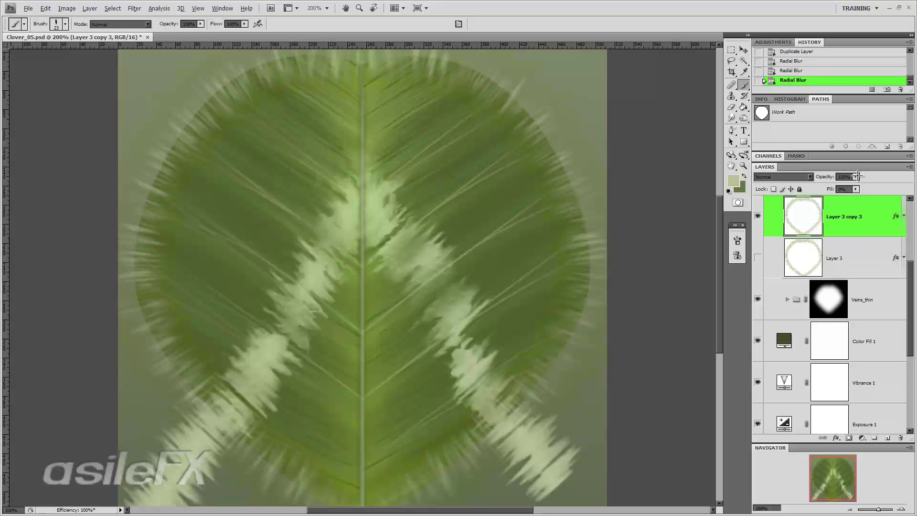
# - Change the Color Overlay of Layer 3 copy 3 to a darker muted green, fine-tune its opacity and apply the layer style
pyautogui.doubleClick(866, 206)
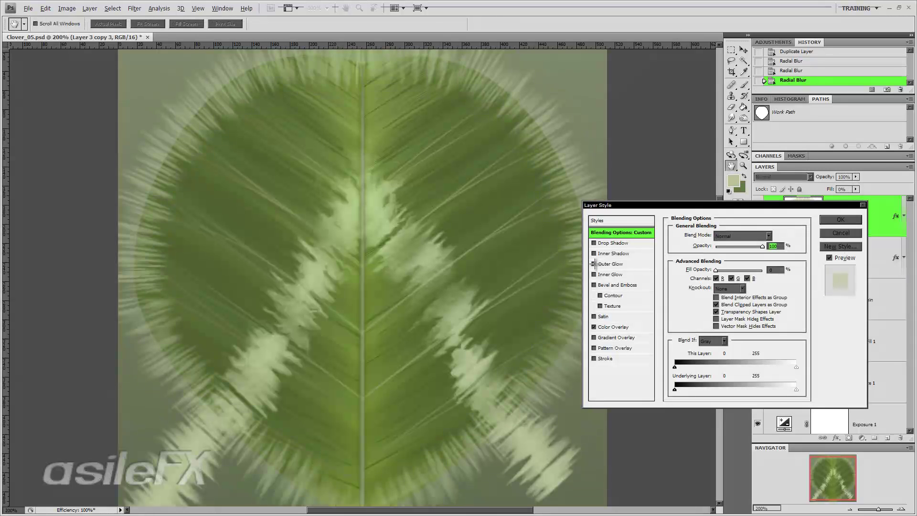
pyautogui.click(610, 264)
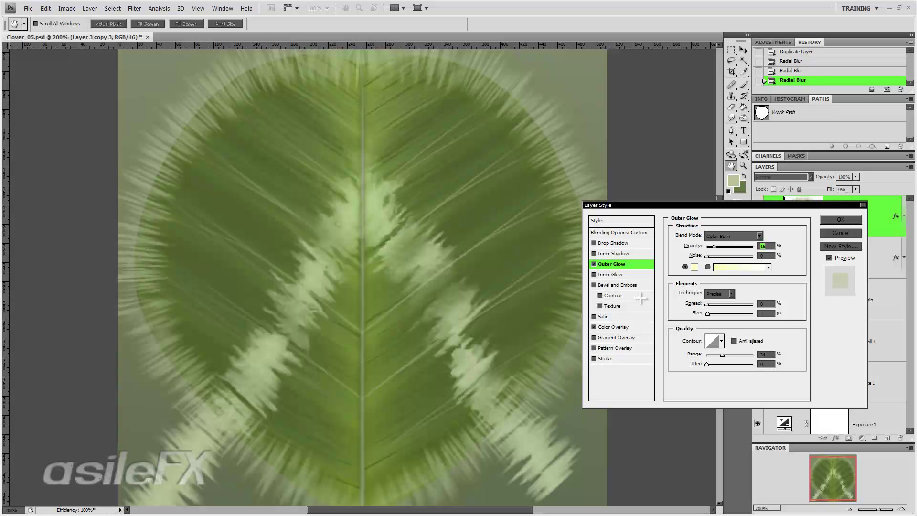
pyautogui.click(594, 327)
pyautogui.click(614, 326)
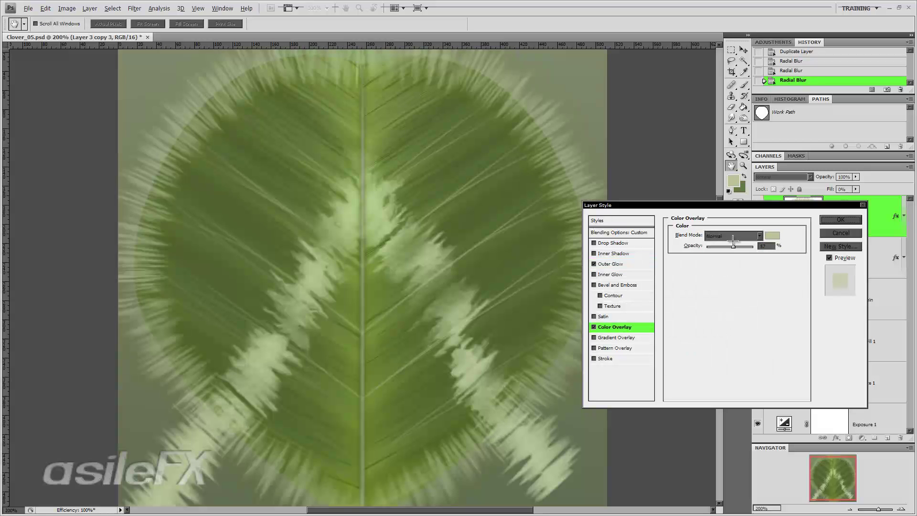
pyautogui.click(749, 236)
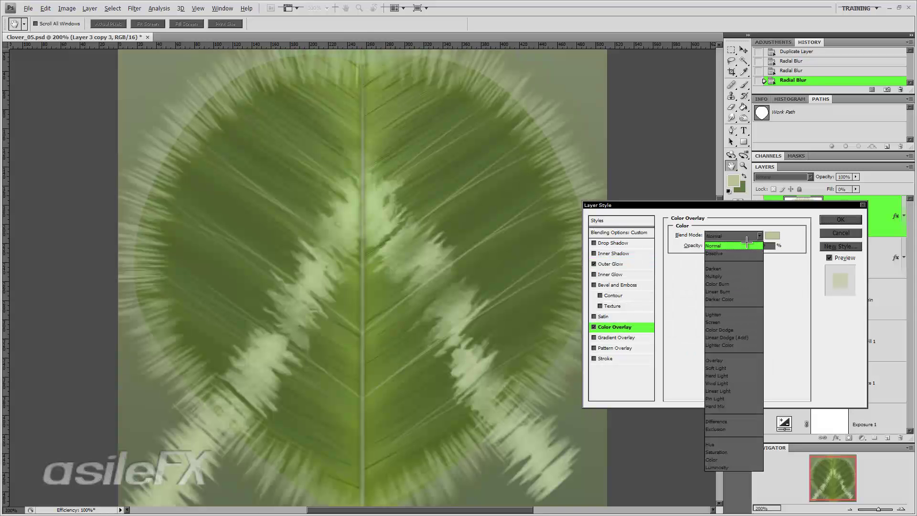
pyautogui.click(772, 235)
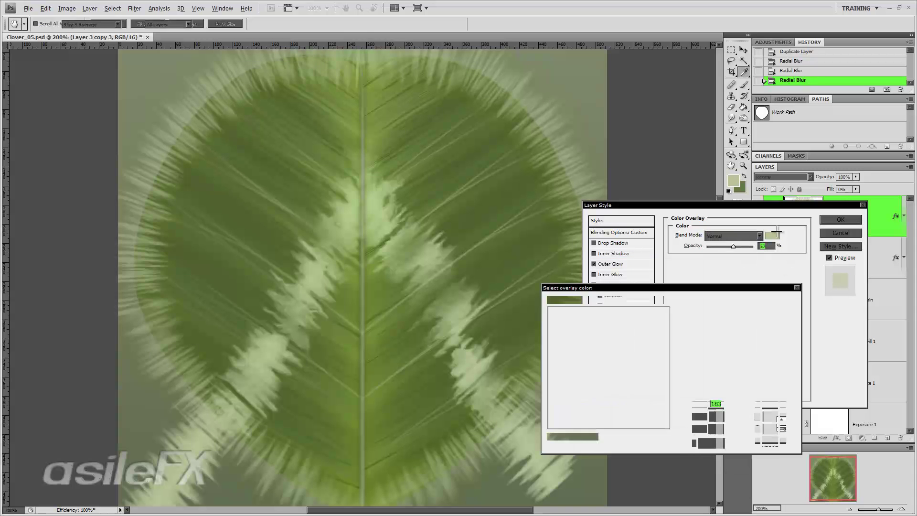
pyautogui.moveTo(590, 369); pyautogui.dragTo(578, 364)
pyautogui.click(767, 300)
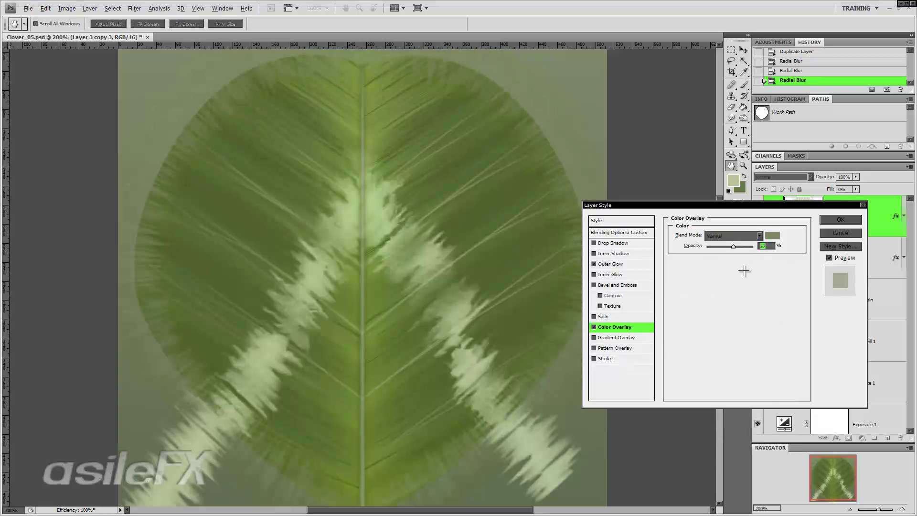
pyautogui.moveTo(743, 247); pyautogui.dragTo(736, 246)
pyautogui.click(841, 219)
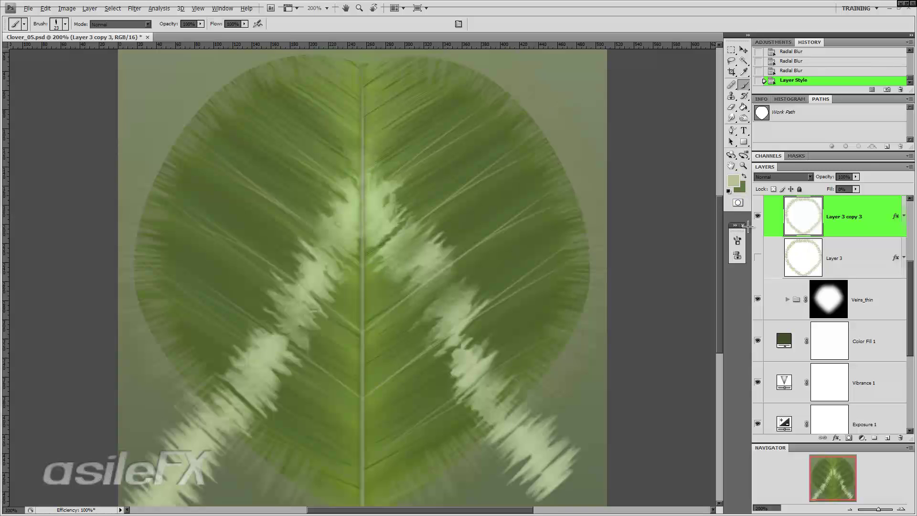
# - Show Layer 3 again, enlarge it to about 105% wide and 106% high, and lower its opacity to about 60%
pyautogui.click(757, 258)
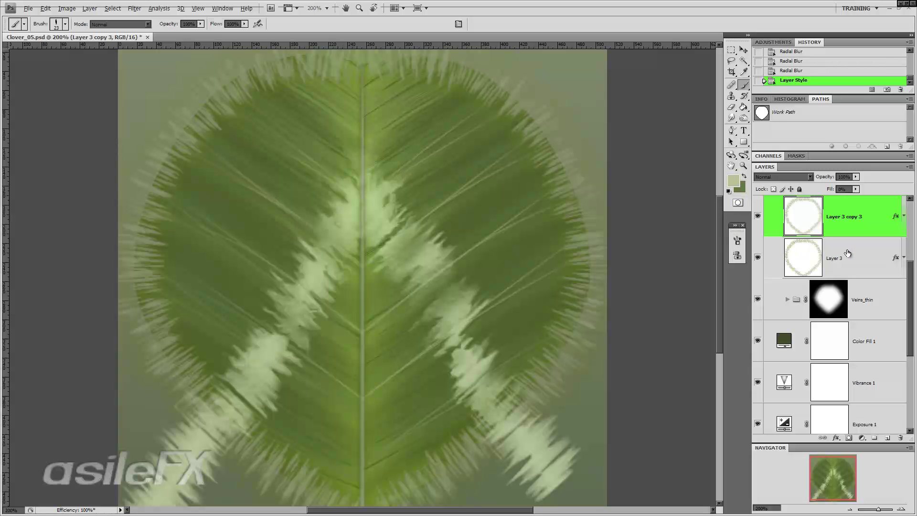
pyautogui.click(849, 255)
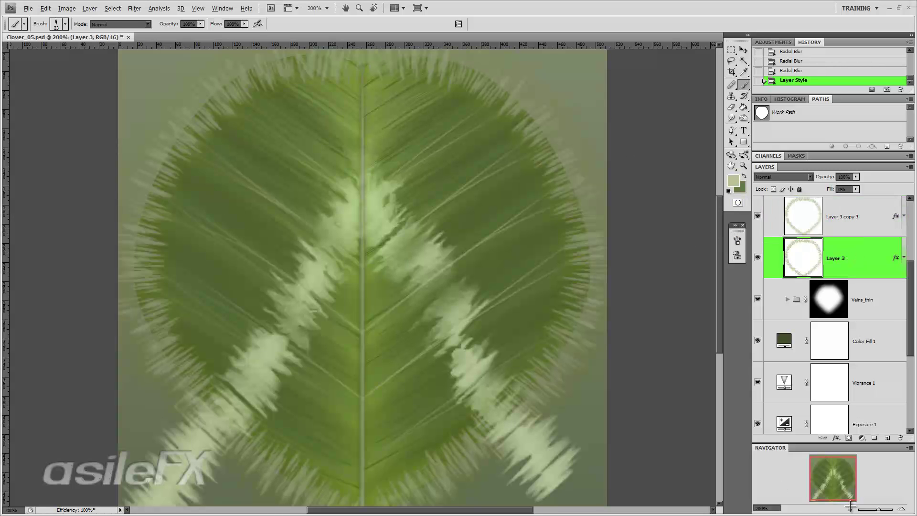
pyautogui.click(849, 509)
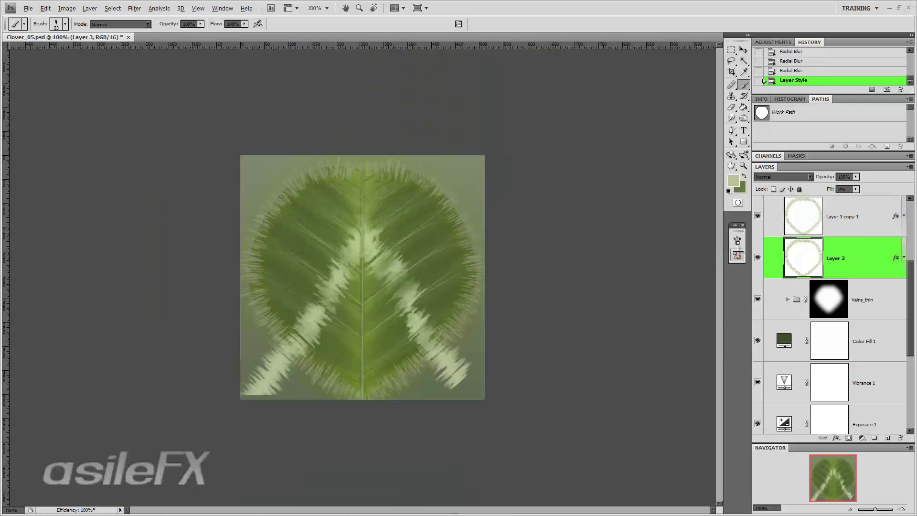
pyautogui.hotkey('ctrl', 't')
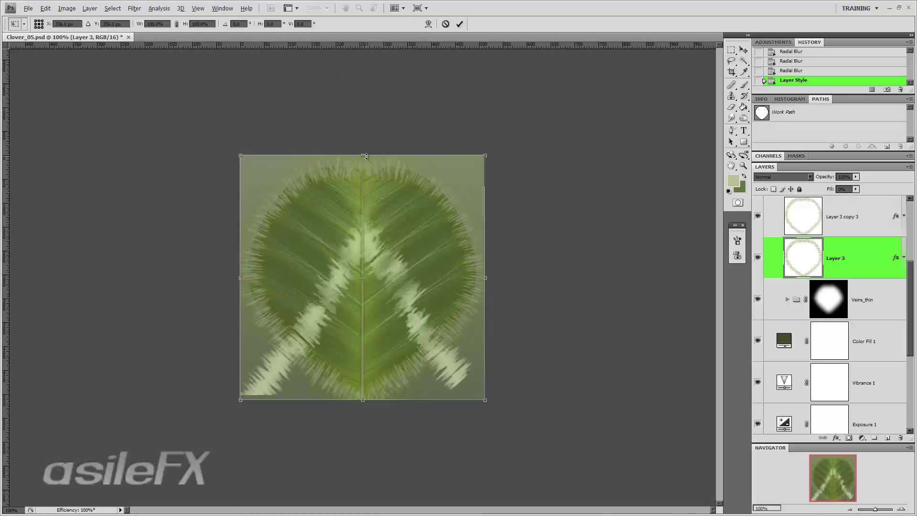
pyautogui.moveTo(366, 152); pyautogui.dragTo(367, 149)
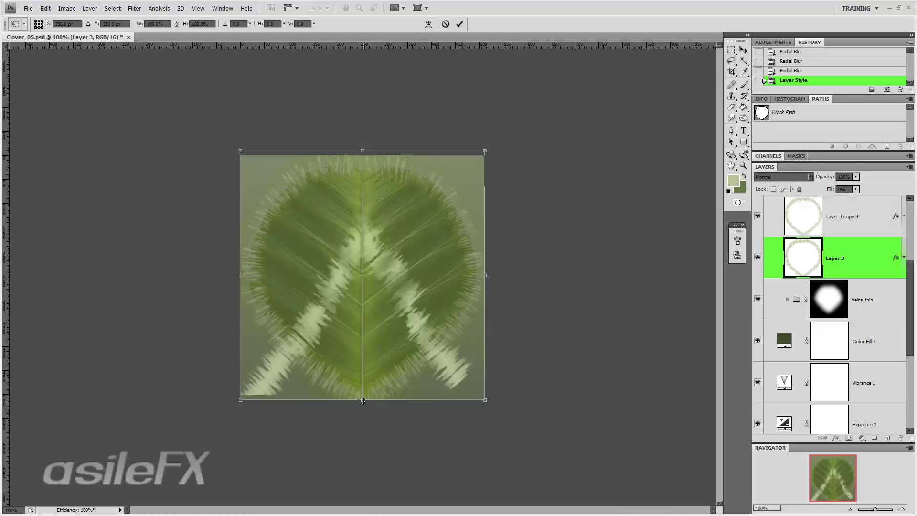
pyautogui.moveTo(363, 402); pyautogui.dragTo(364, 410)
pyautogui.moveTo(487, 278); pyautogui.dragTo(490, 278)
pyautogui.moveTo(235, 284); pyautogui.dragTo(232, 279)
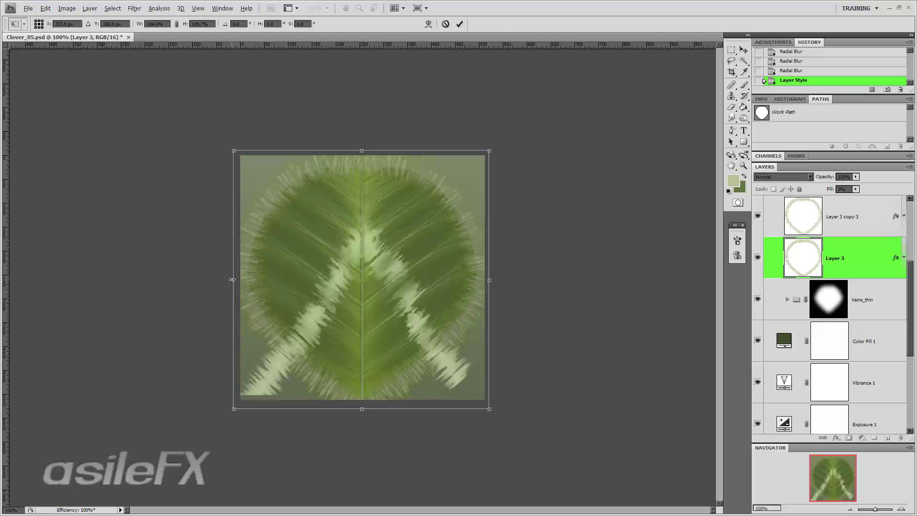
pyautogui.press('Return')
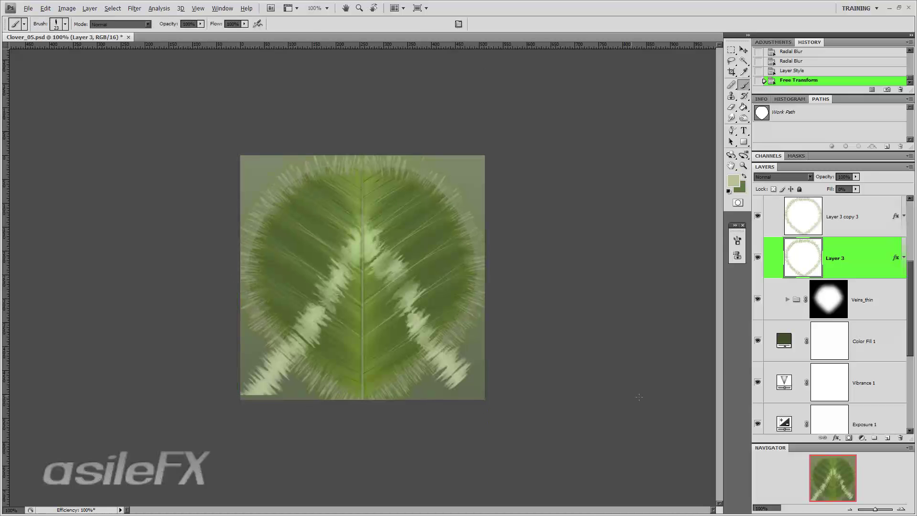
pyautogui.click(856, 176)
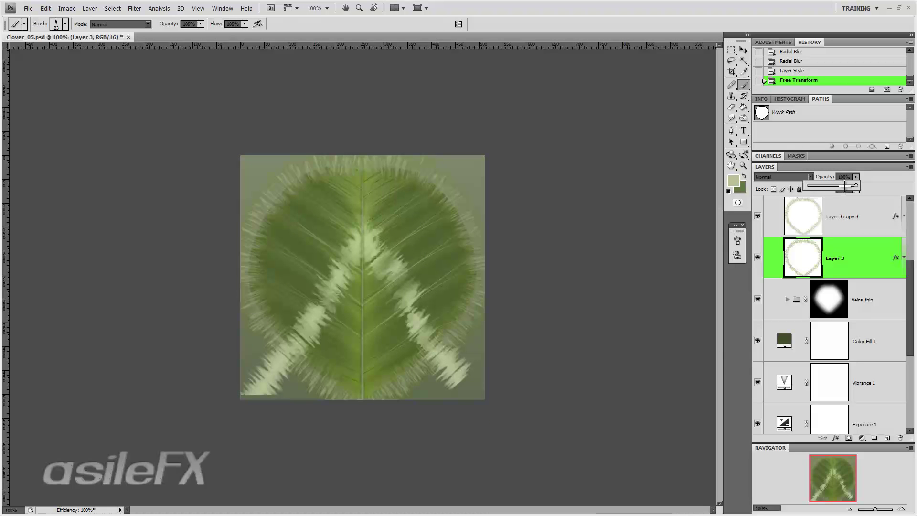
pyautogui.moveTo(845, 186); pyautogui.dragTo(831, 186)
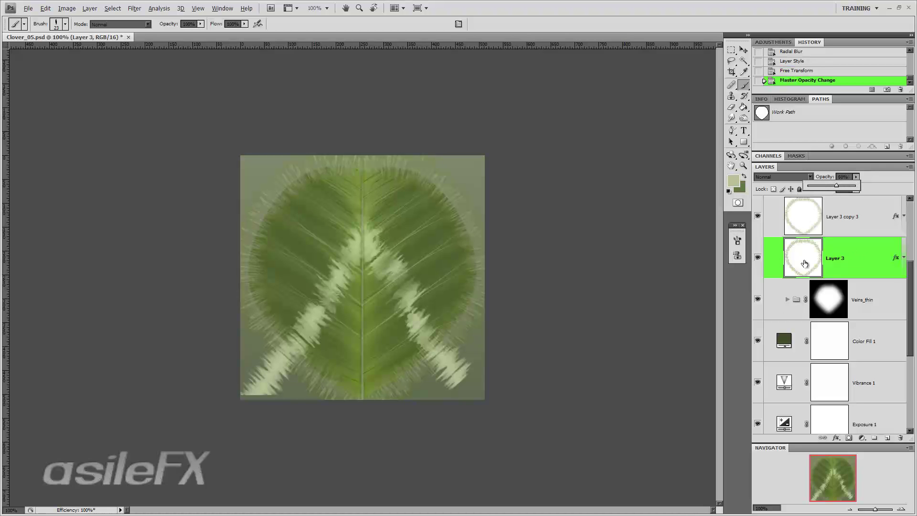
# - Put Layer 3 copy 3 and Layer 3 into a new group and lower the group's opacity to 79%
pyautogui.scroll(2, 820, 264)
pyautogui.keyDown('shift'); pyautogui.click(838, 302); pyautogui.keyUp('shift')
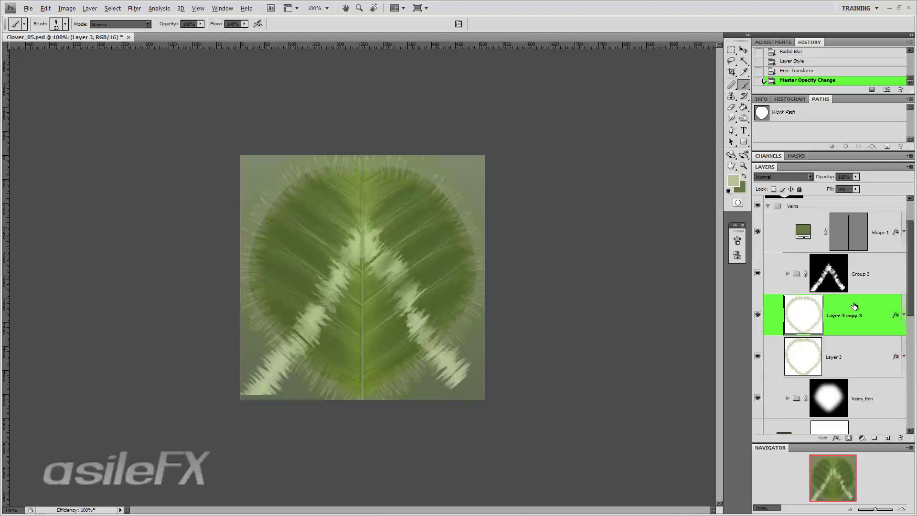
pyautogui.click(904, 167)
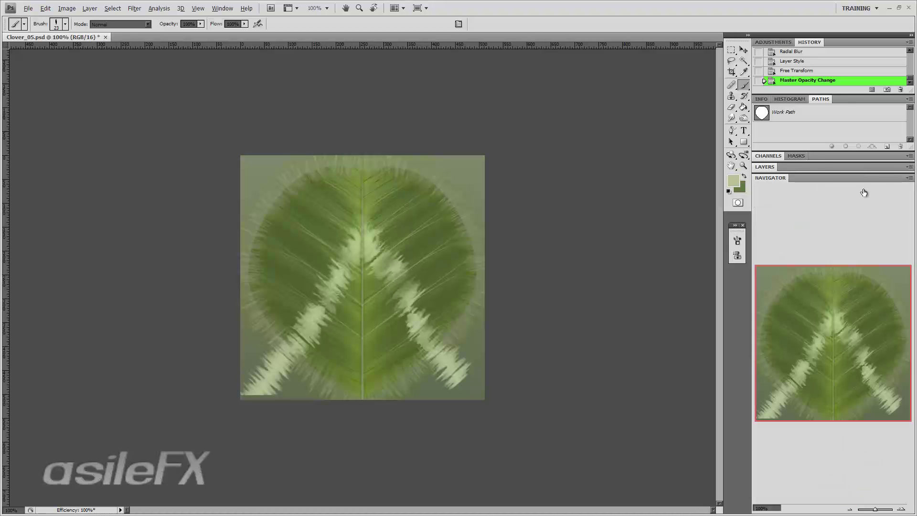
pyautogui.click(824, 167)
pyautogui.click(908, 166)
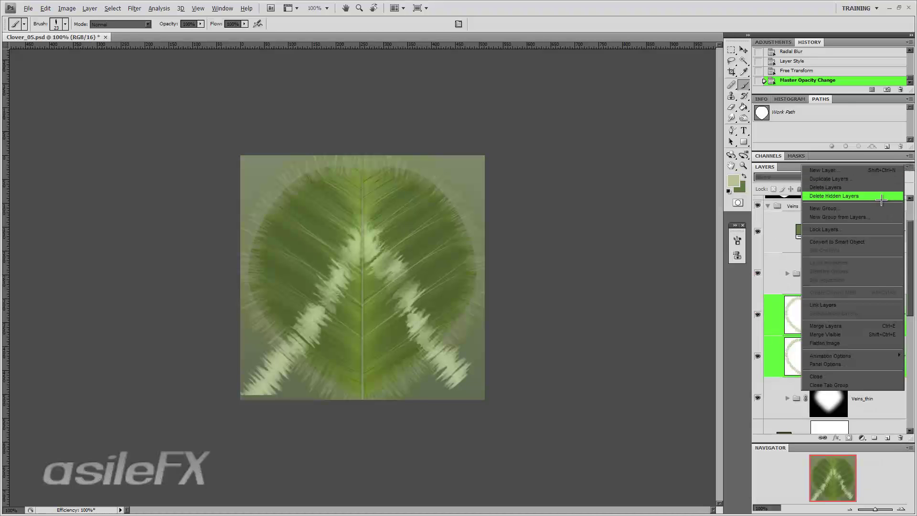
pyautogui.click(877, 214)
pyautogui.press('Return')
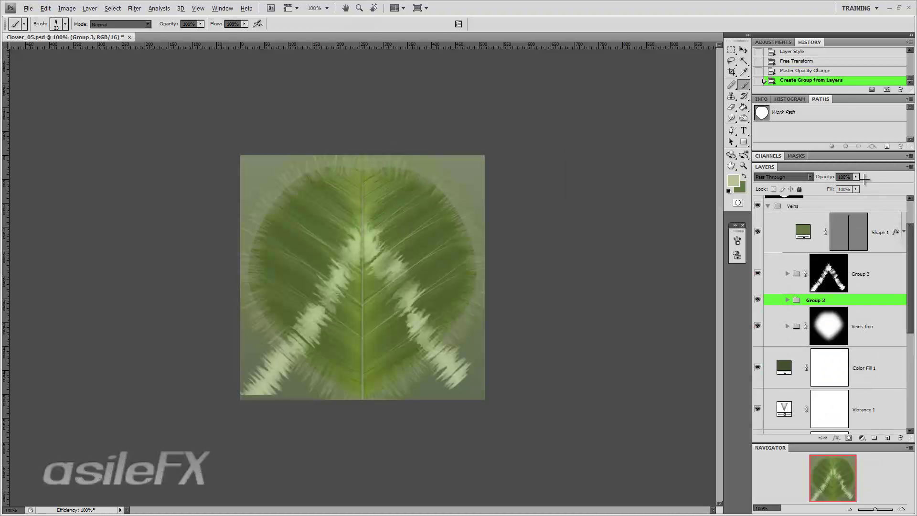
pyautogui.moveTo(855, 177)
pyautogui.mouseDown()
pyautogui.moveTo(837, 186)
pyautogui.moveTo(845, 183)
pyautogui.mouseUp()
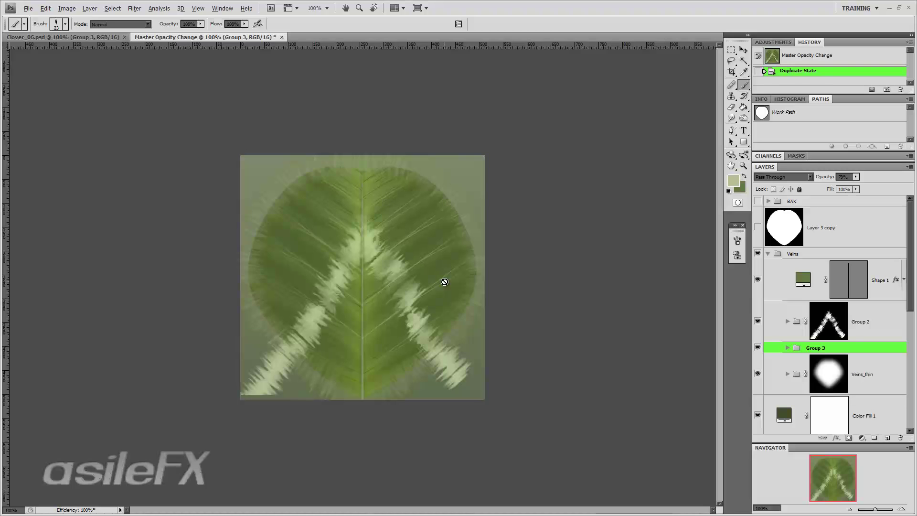
# - In the duplicate document Master Opacity Change, hide Group 2 with the pale V-shaped marking
pyautogui.click(94, 36)
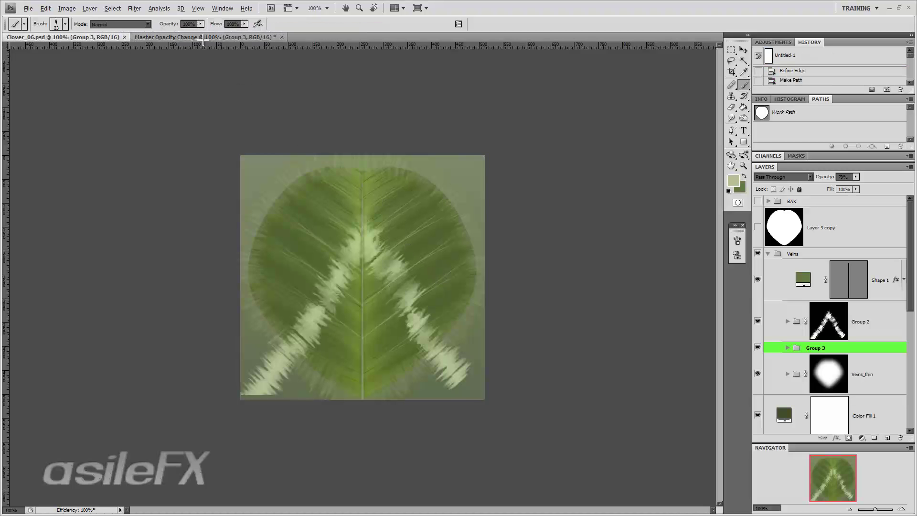
pyautogui.click(266, 39)
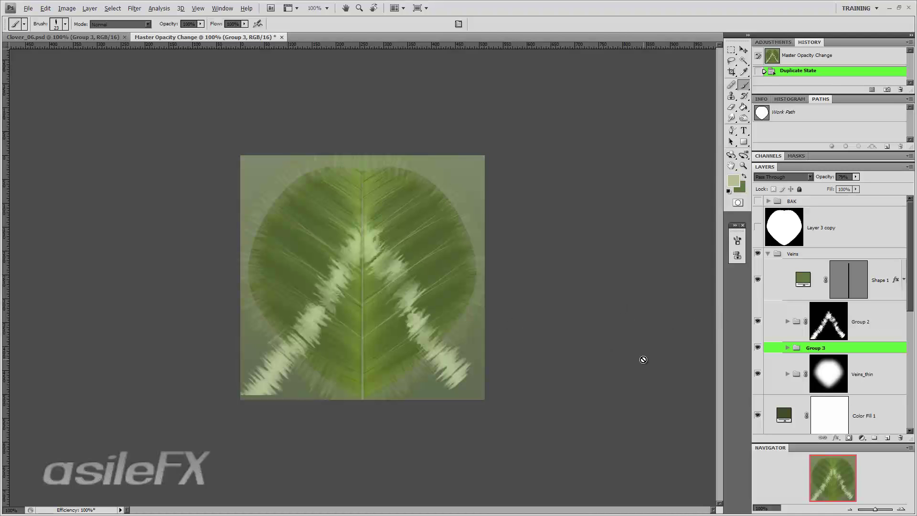
pyautogui.click(900, 507)
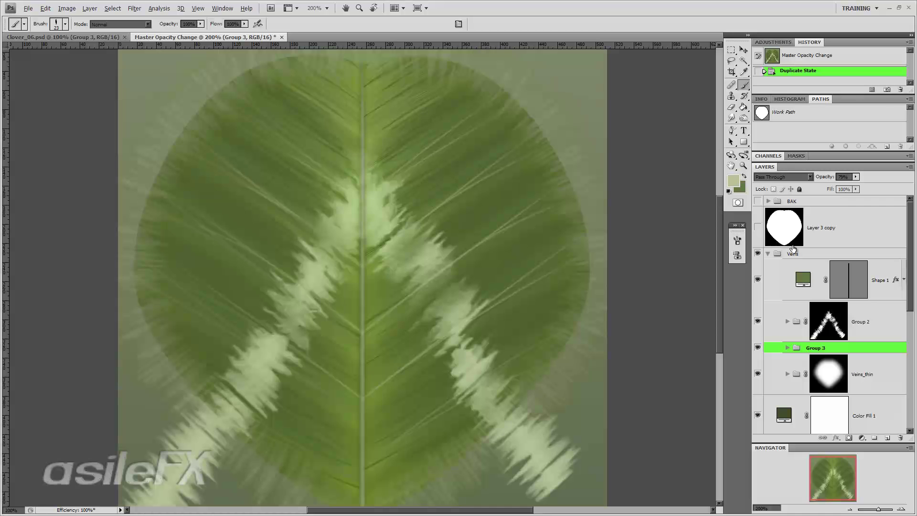
pyautogui.click(758, 323)
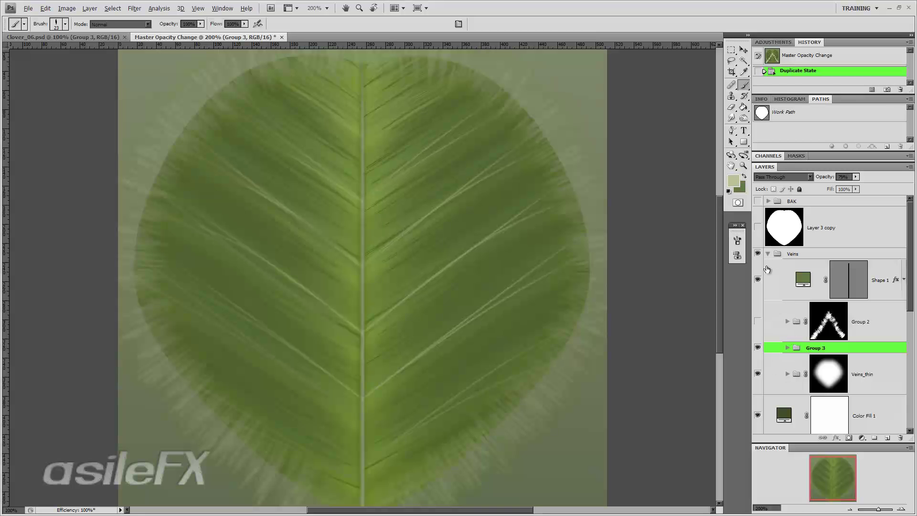
# - Check the leaf with and without Layer 3 copy 3, and leave the bristle group, Group 3, hidden
pyautogui.scroll(-4, 779, 385)
pyautogui.scroll(2, 788, 272)
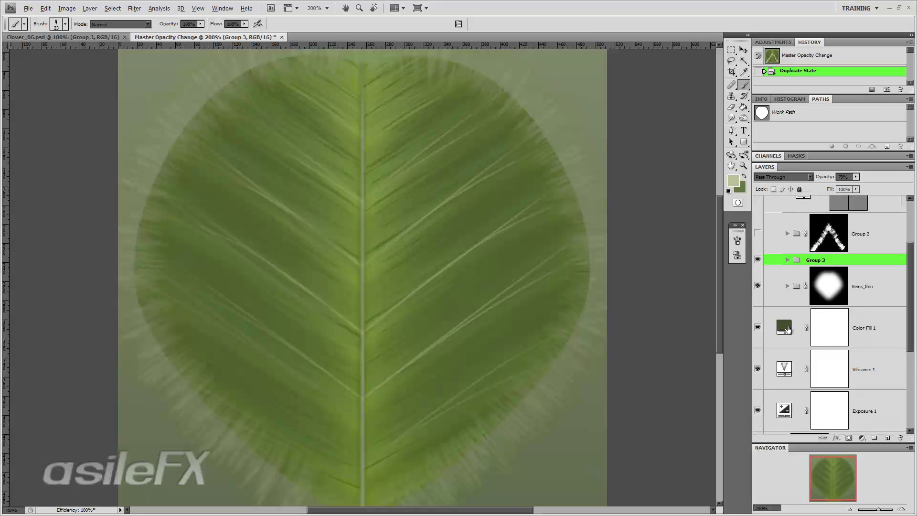
pyautogui.click(787, 272)
pyautogui.click(758, 296)
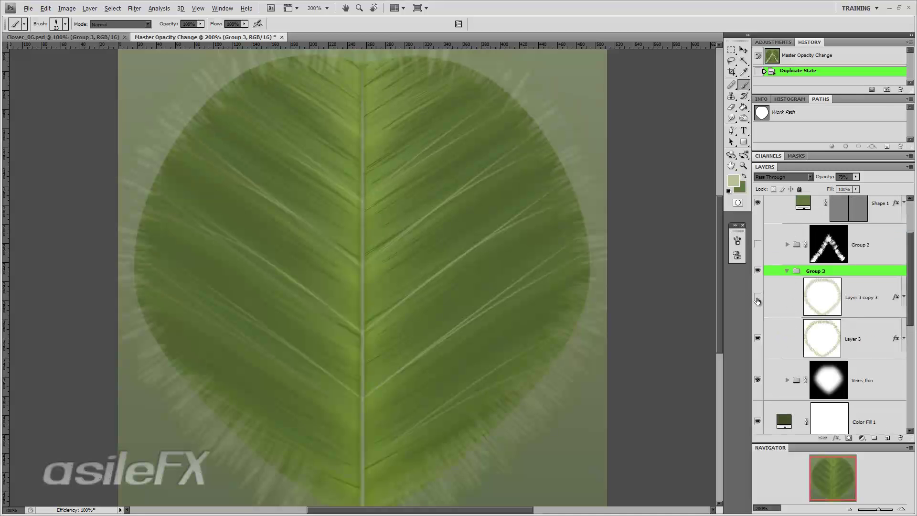
pyautogui.click(758, 296)
pyautogui.click(757, 271)
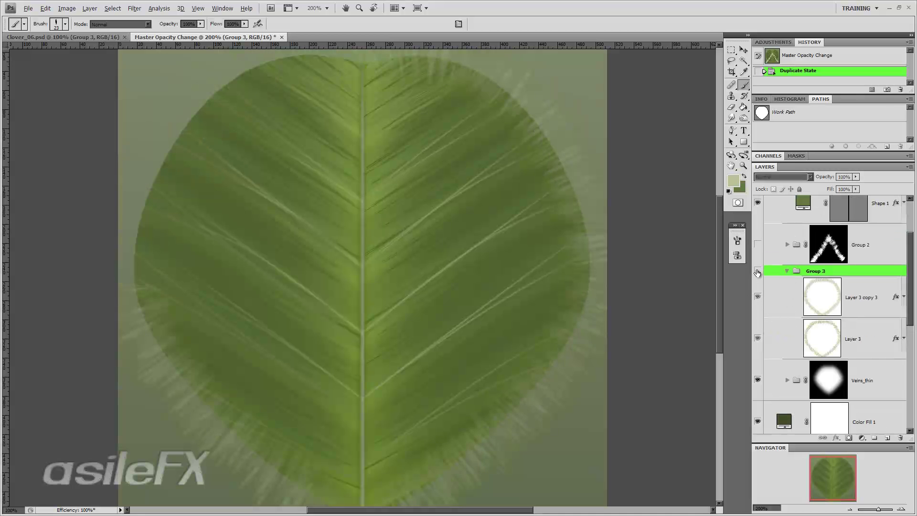
pyautogui.click(757, 271)
pyautogui.click(757, 272)
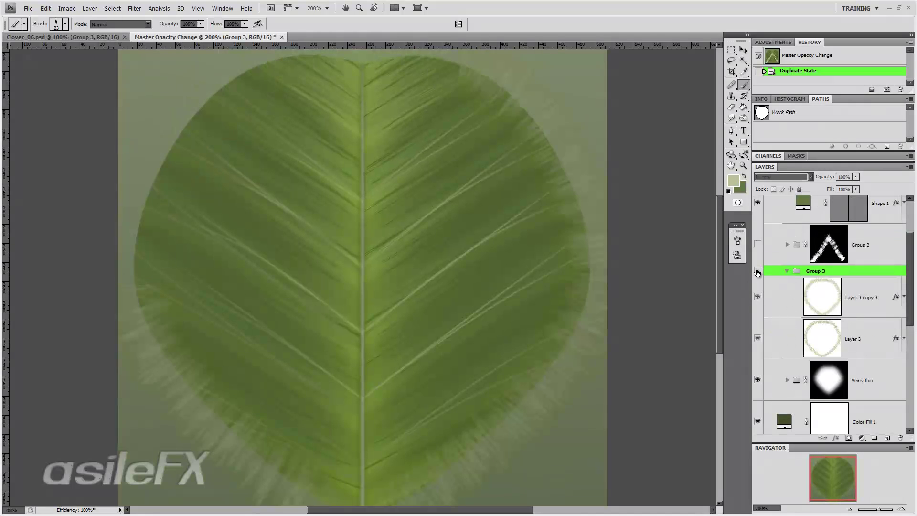
pyautogui.click(786, 272)
# - Compare the leaf with the veins copy 5 layer in Group 1 hidden and shown, leaving it visible
pyautogui.scroll(-5, 774, 310)
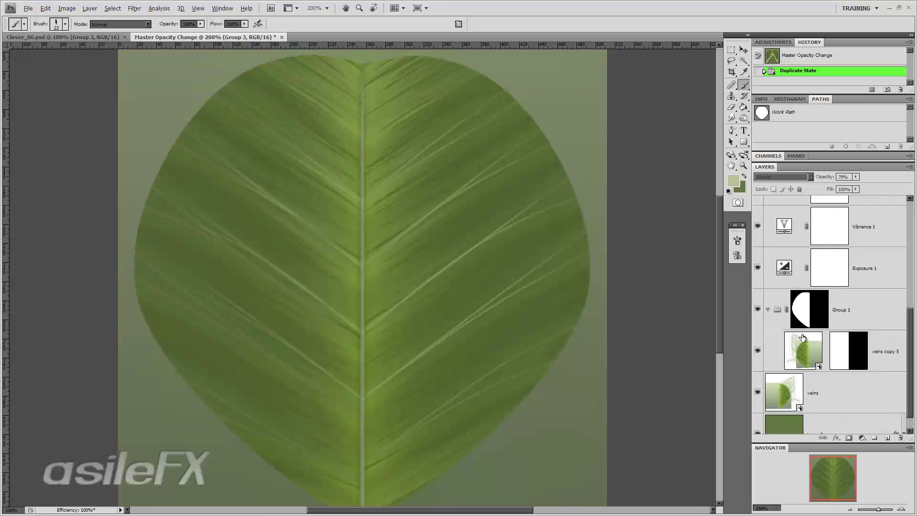
pyautogui.click(757, 330)
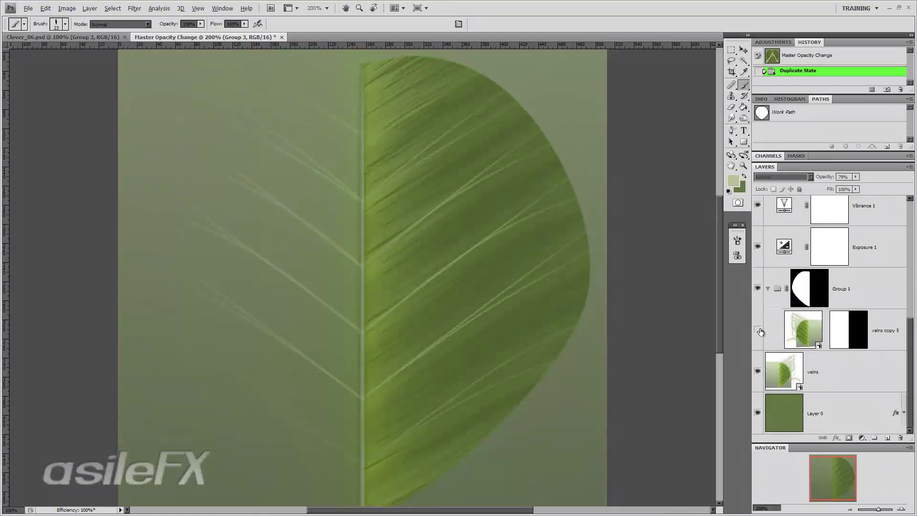
pyautogui.click(757, 330)
pyautogui.click(758, 331)
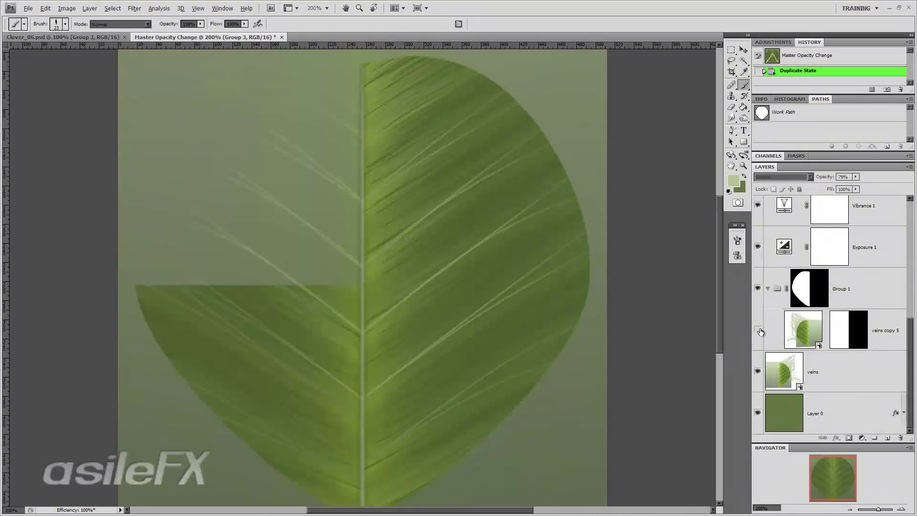
pyautogui.click(758, 330)
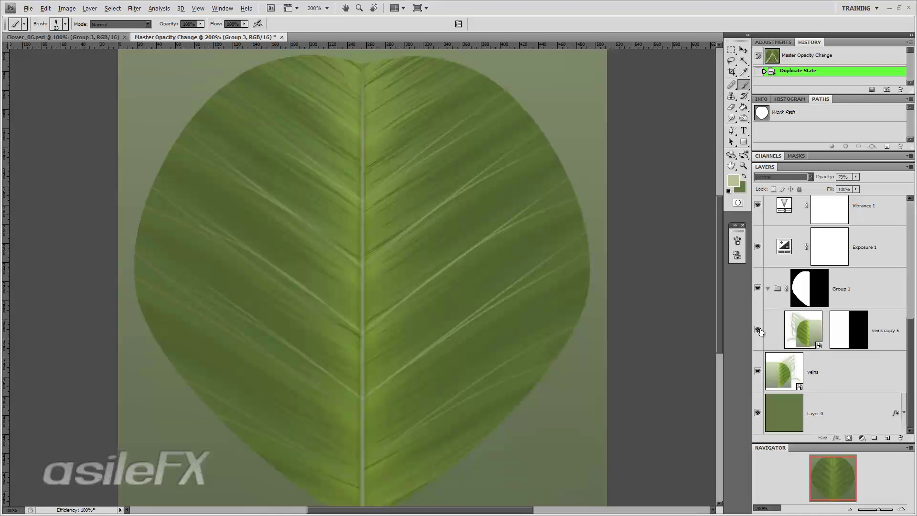
pyautogui.click(758, 330)
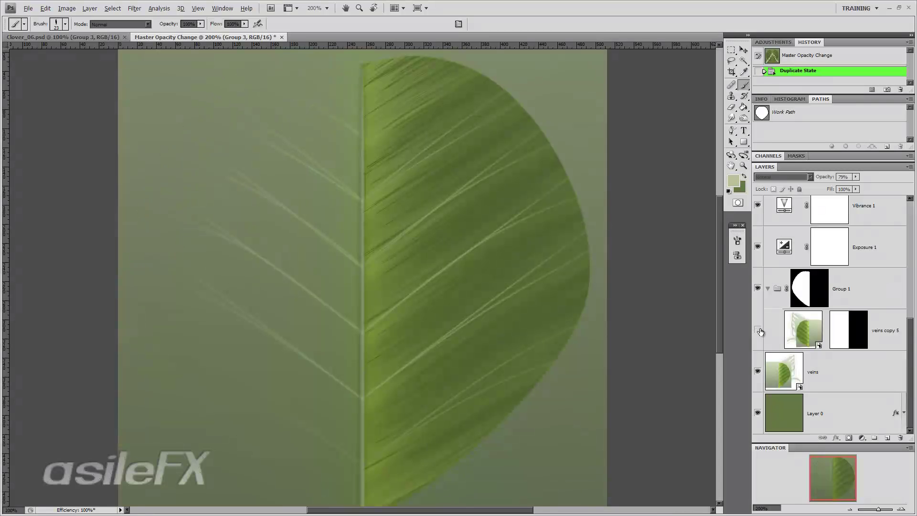
pyautogui.click(759, 331)
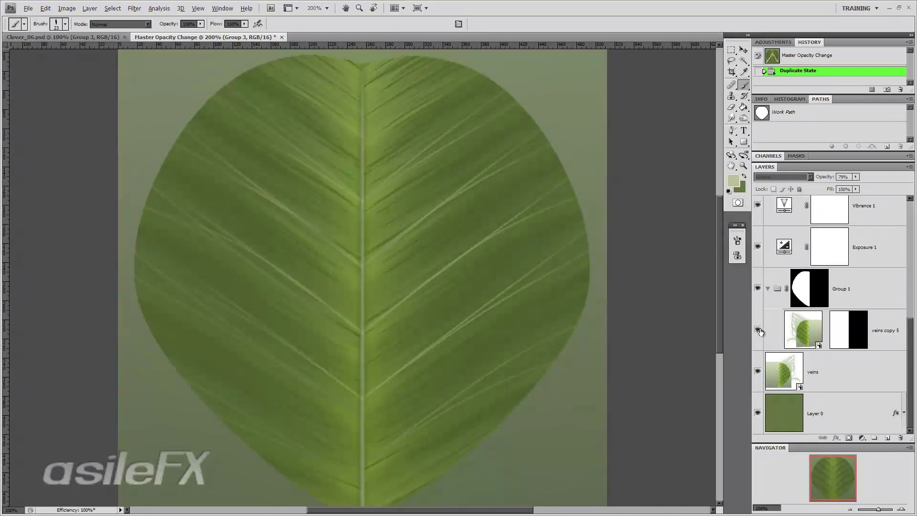
# - Add a black-to-white linear Gradient Overlay to the veins copy 5 layer
pyautogui.doubleClick(879, 338)
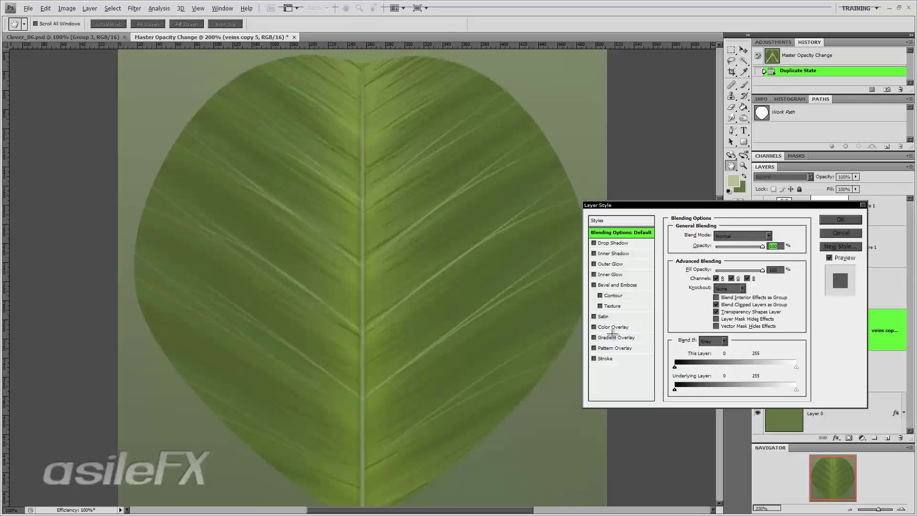
pyautogui.click(616, 337)
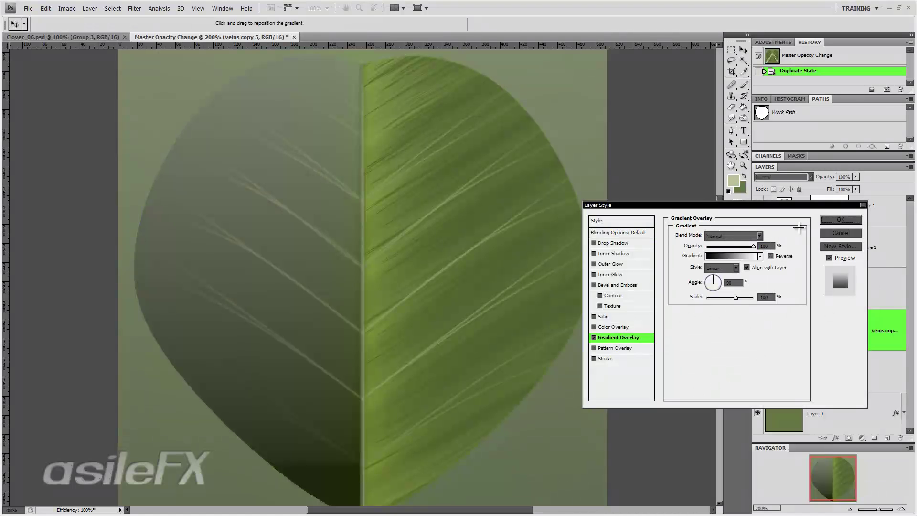
pyautogui.click(840, 219)
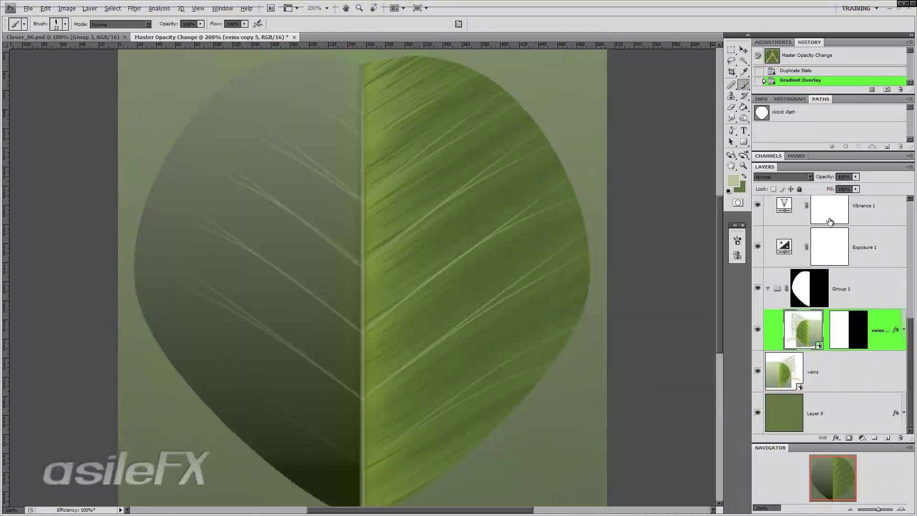
# - Set the veins copy 5 Gradient Overlay angle to 0°, slightly reduce its scale and reverse the gradient
pyautogui.doubleClick(887, 322)
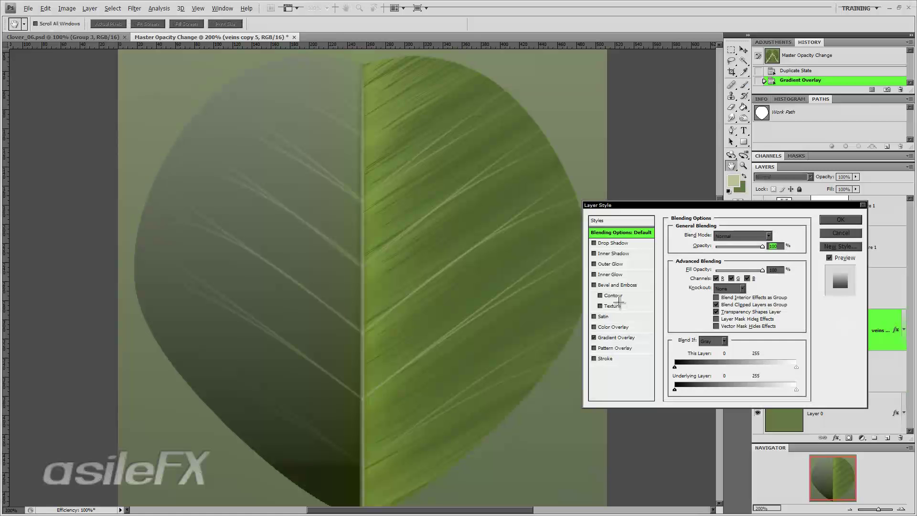
pyautogui.click(621, 338)
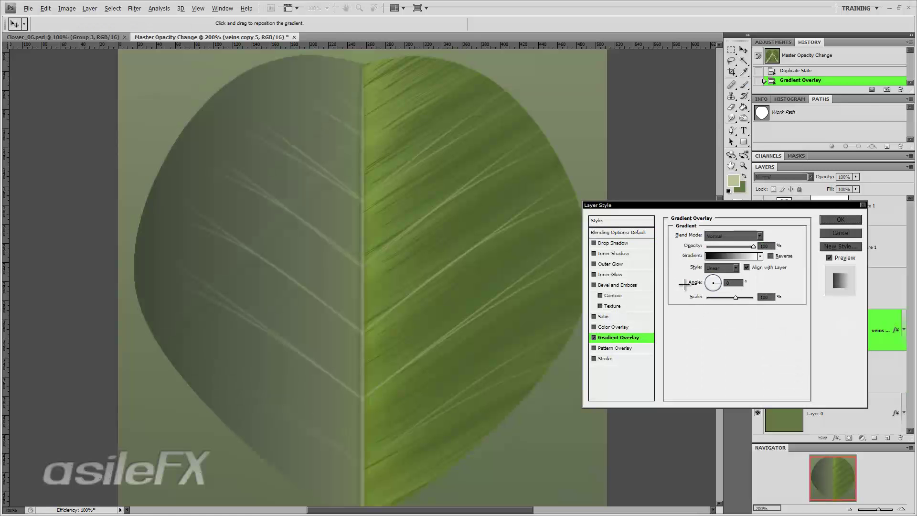
pyautogui.moveTo(719, 298); pyautogui.dragTo(739, 297)
pyautogui.click(778, 256)
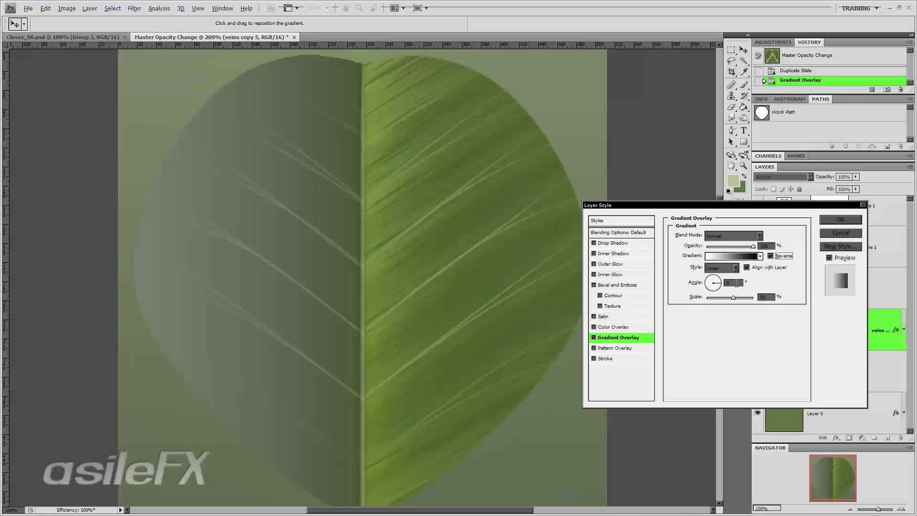
# - Move the black stop of the veins copy 5 overlay gradient slightly inward, shift its midpoint toward white and apply the style
pyautogui.click(738, 256)
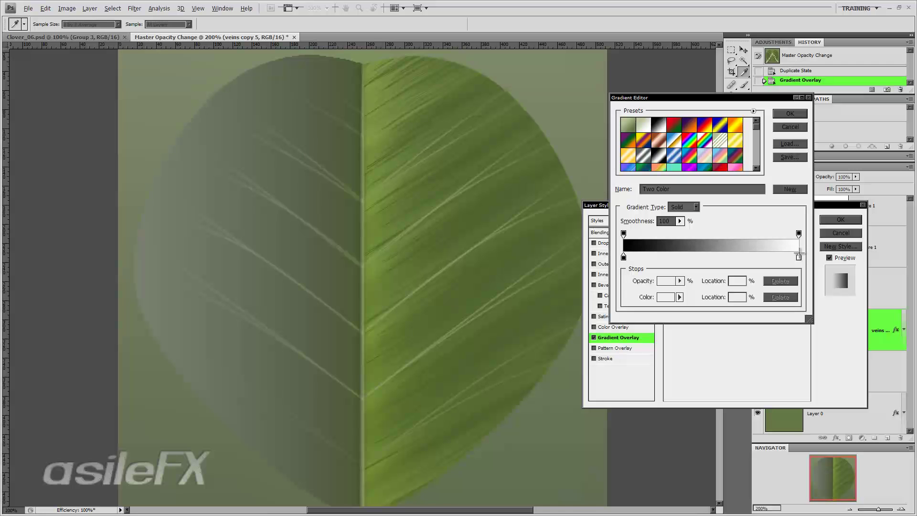
pyautogui.moveTo(799, 258); pyautogui.dragTo(733, 254)
pyautogui.moveTo(623, 257); pyautogui.dragTo(639, 256)
pyautogui.press('Return')
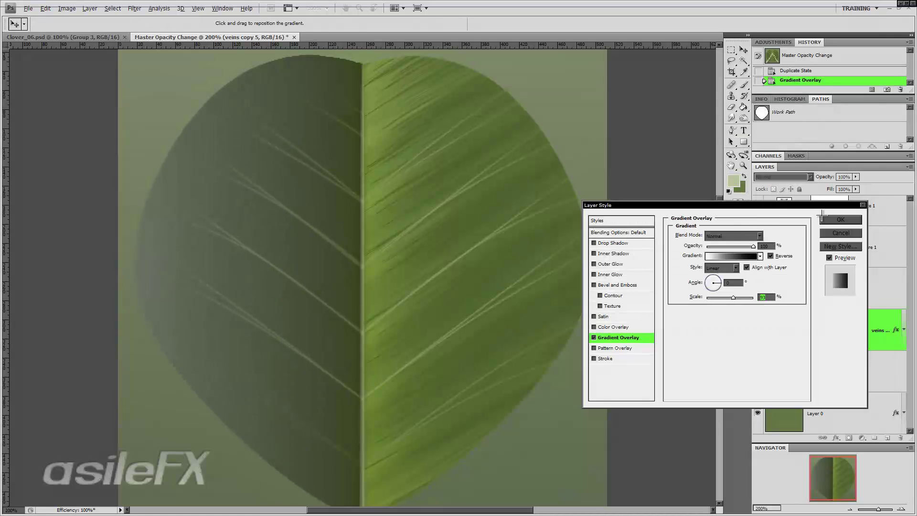
pyautogui.click(841, 219)
# - Copy the layer style from veins copy 5 and paste it onto the veins layer
pyautogui.rightClick(872, 323)
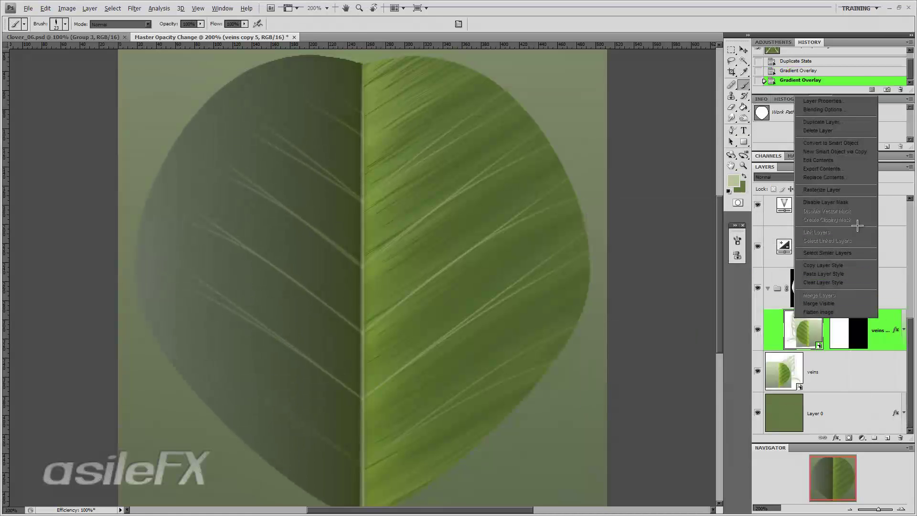
pyautogui.click(853, 266)
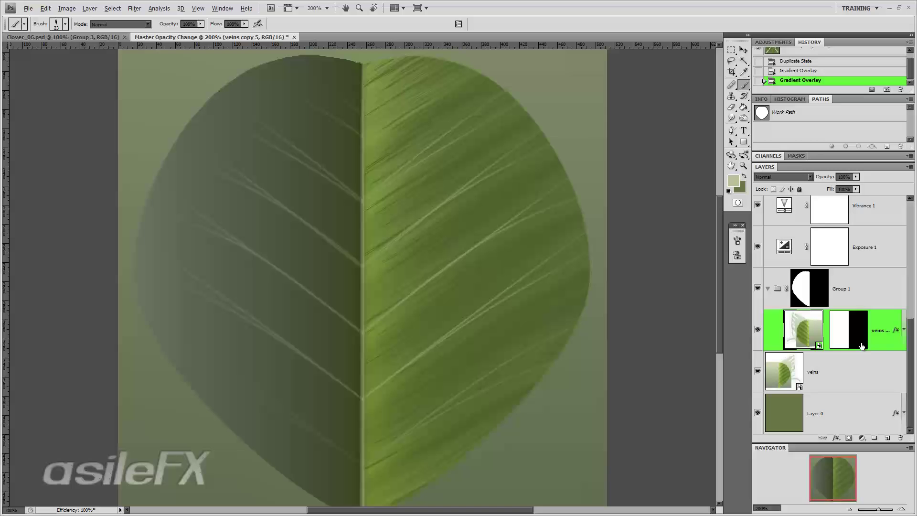
pyautogui.click(872, 293)
pyautogui.click(879, 323)
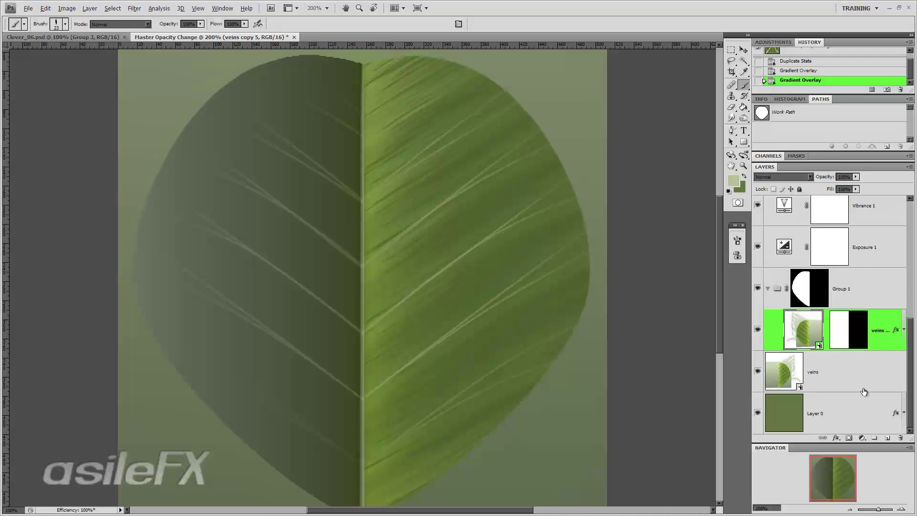
pyautogui.rightClick(863, 392)
pyautogui.click(852, 342)
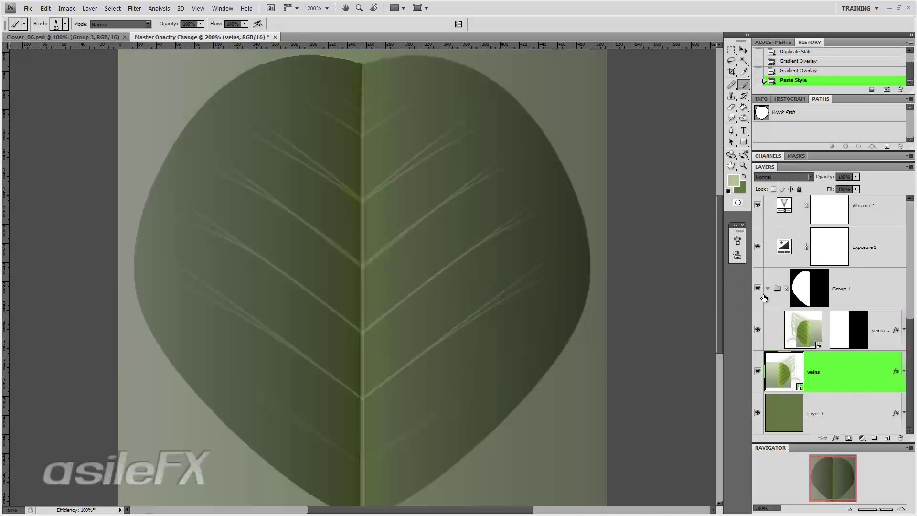
# - Hide Layer 0 and the Exposure 1, Vibrance 1 and Color Fill 1 layers
pyautogui.click(757, 413)
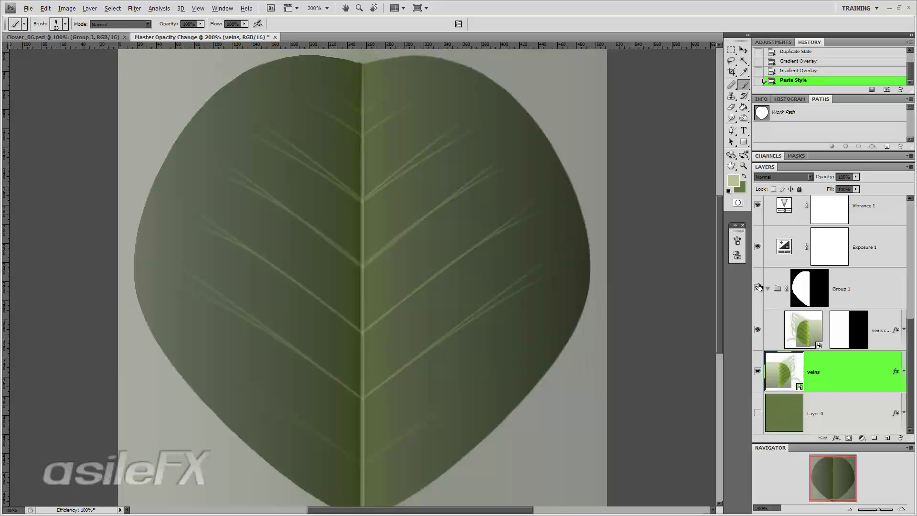
pyautogui.click(757, 247)
pyautogui.scroll(2, 760, 250)
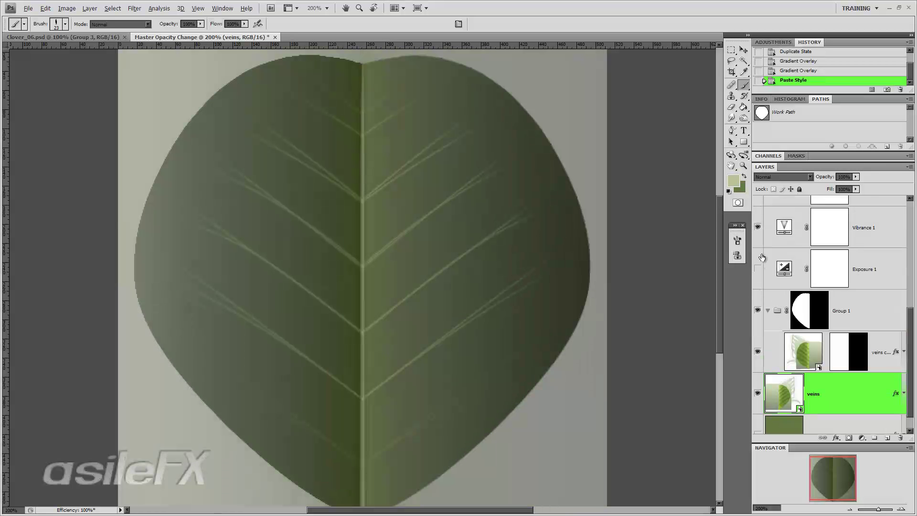
pyautogui.click(759, 239)
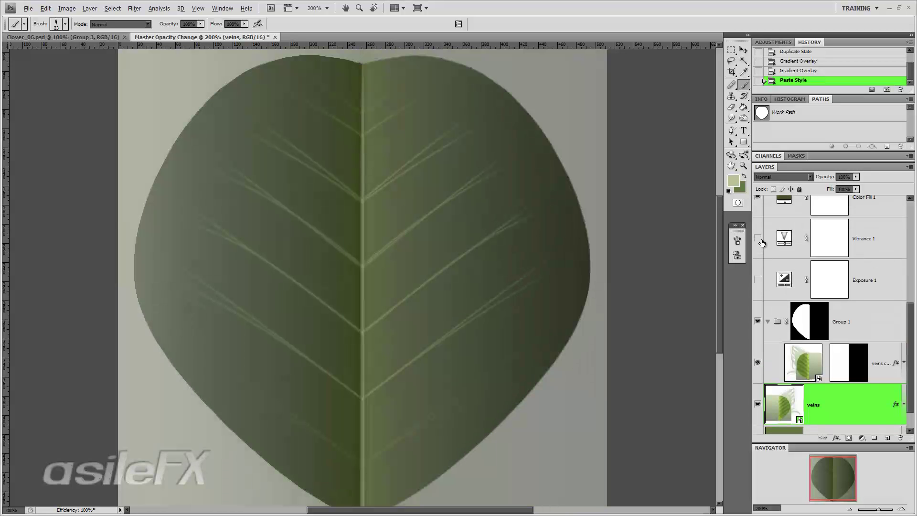
pyautogui.scroll(3, 760, 255)
pyautogui.click(757, 253)
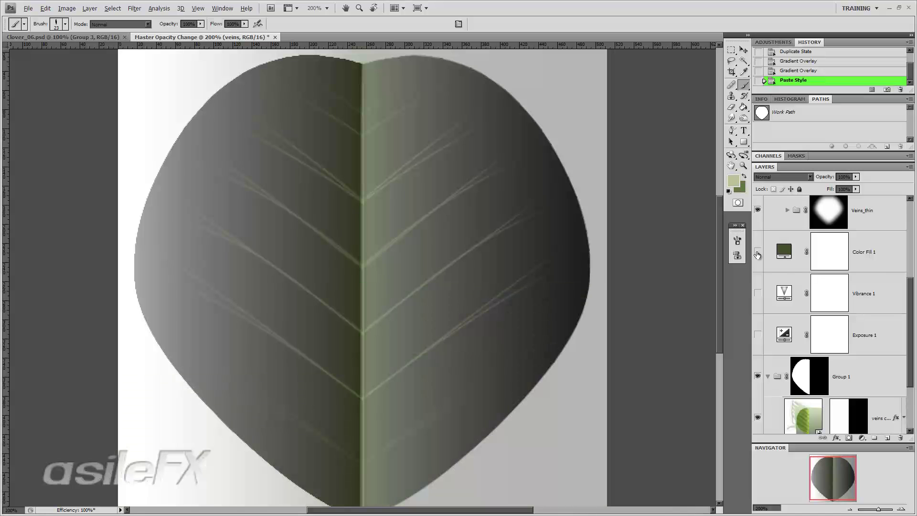
# - Compare the leaf with the veins layer hidden and shown, leaving it visible
pyautogui.scroll(3, 762, 293)
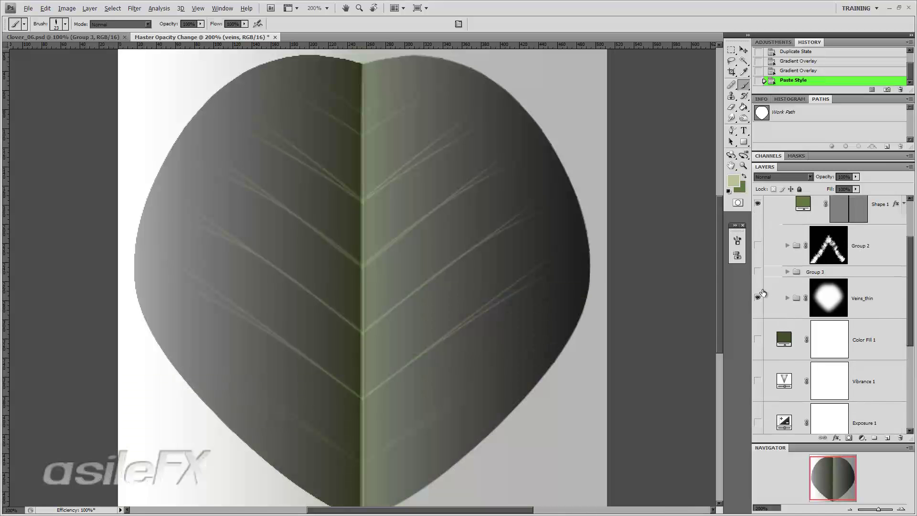
pyautogui.scroll(-5, 763, 292)
pyautogui.click(759, 371)
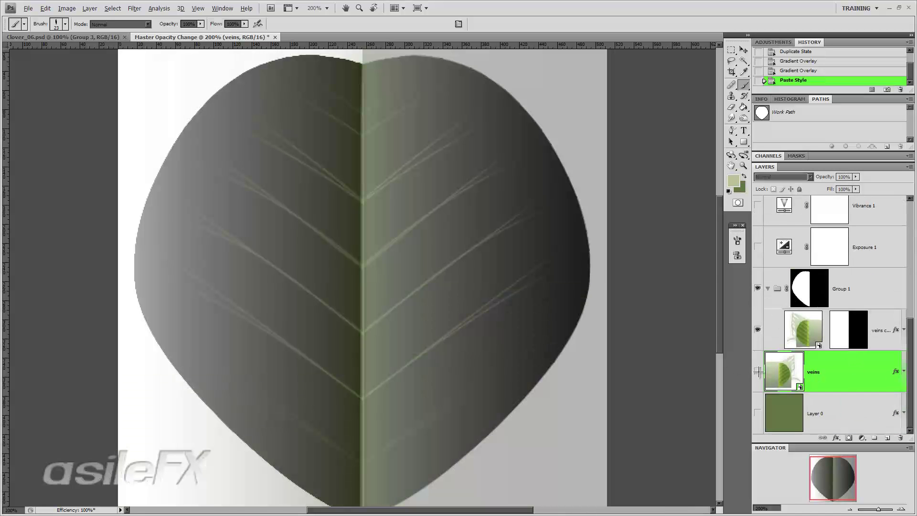
pyautogui.click(758, 371)
# - Turn off Reverse in the veins layer's Gradient Overlay so it mirrors the other half, and fine-tune its scale
pyautogui.doubleClick(853, 372)
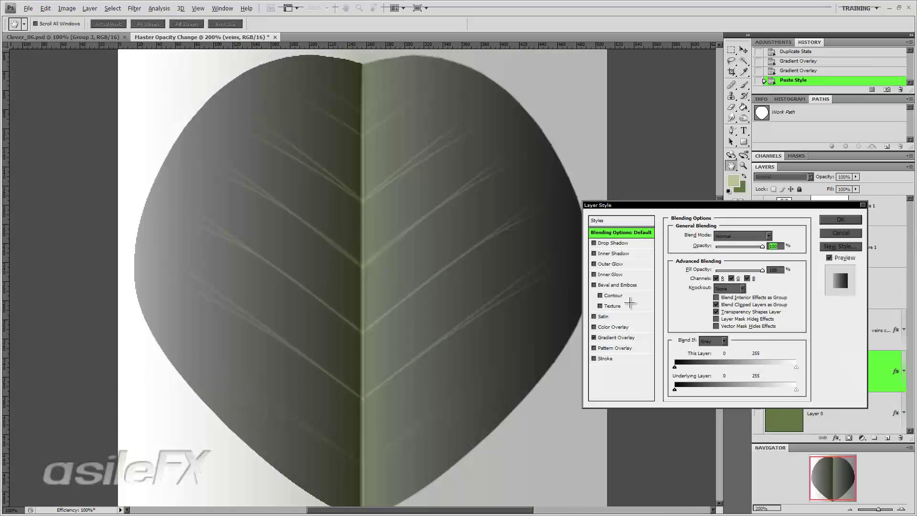
pyautogui.click(618, 337)
pyautogui.click(782, 255)
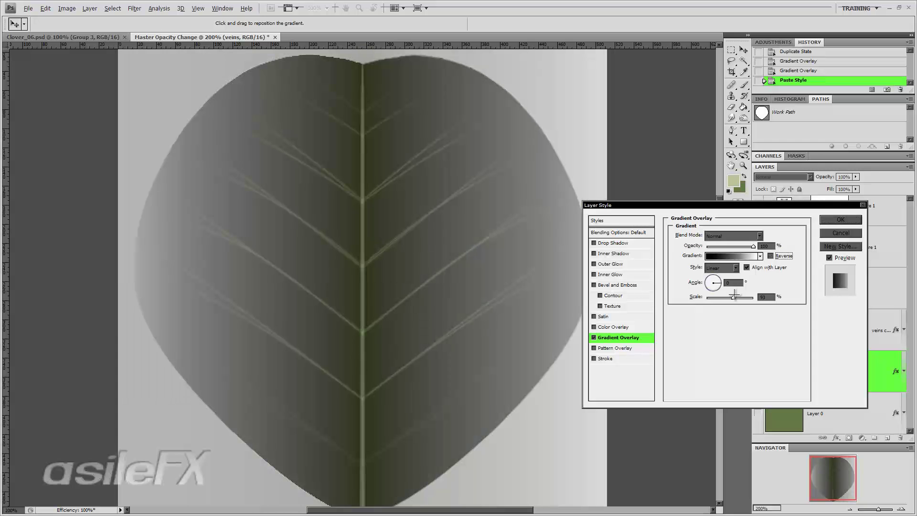
pyautogui.moveTo(734, 296); pyautogui.dragTo(734, 297)
# - Set the veins overlay gradient's black stop to 2% and its midpoint to 57%, and apply the style
pyautogui.click(743, 255)
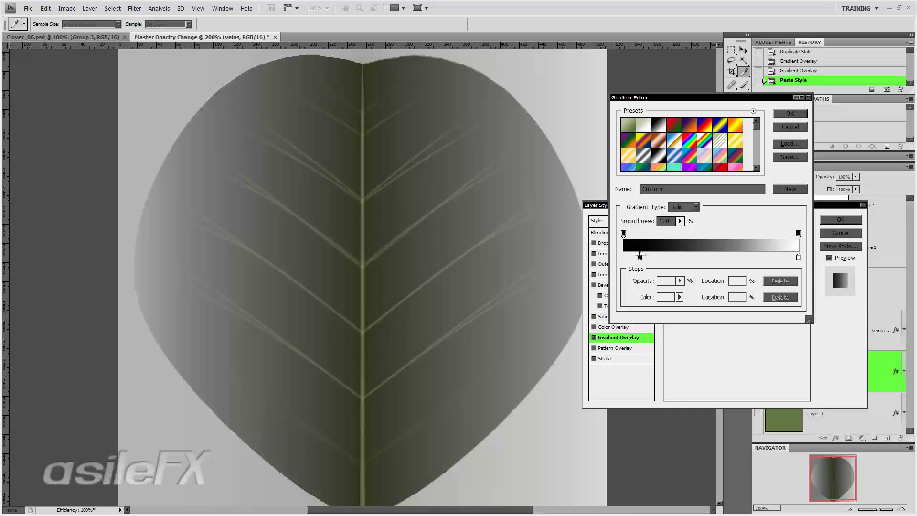
pyautogui.moveTo(639, 256); pyautogui.dragTo(626, 257)
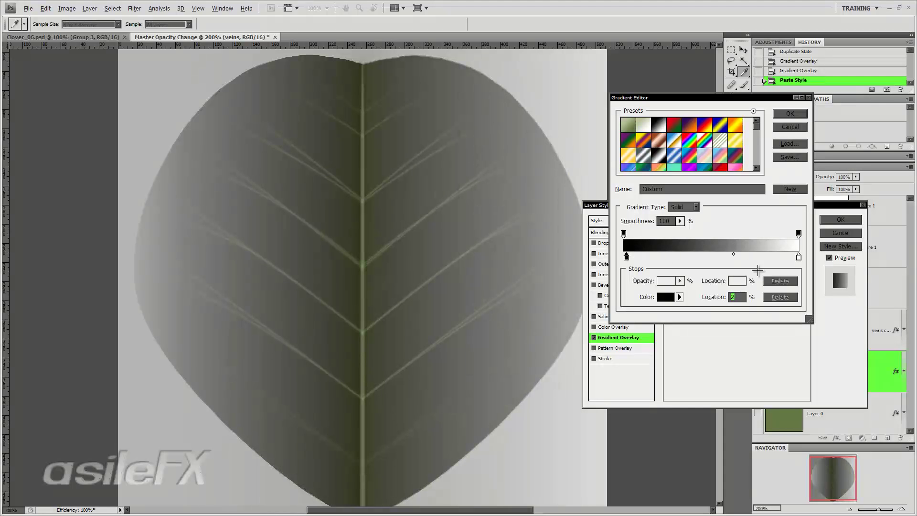
pyautogui.click(742, 256)
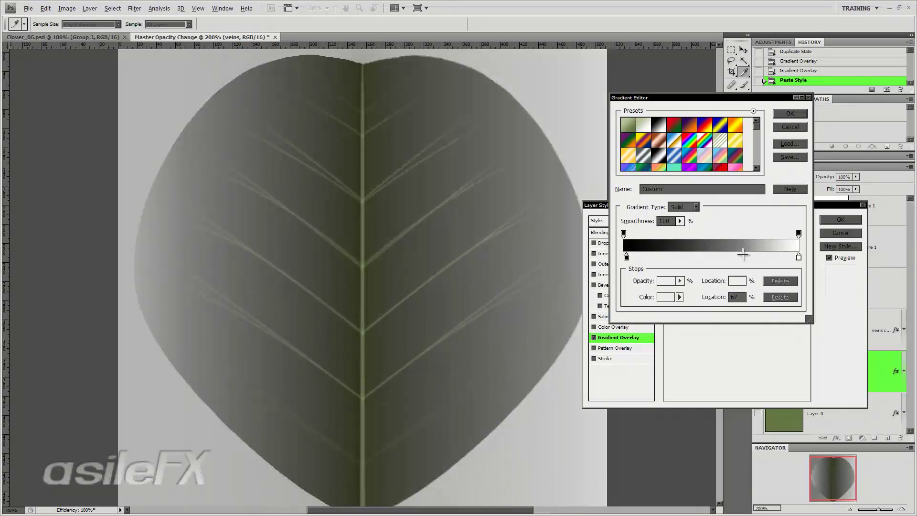
pyautogui.moveTo(743, 256); pyautogui.dragTo(725, 254)
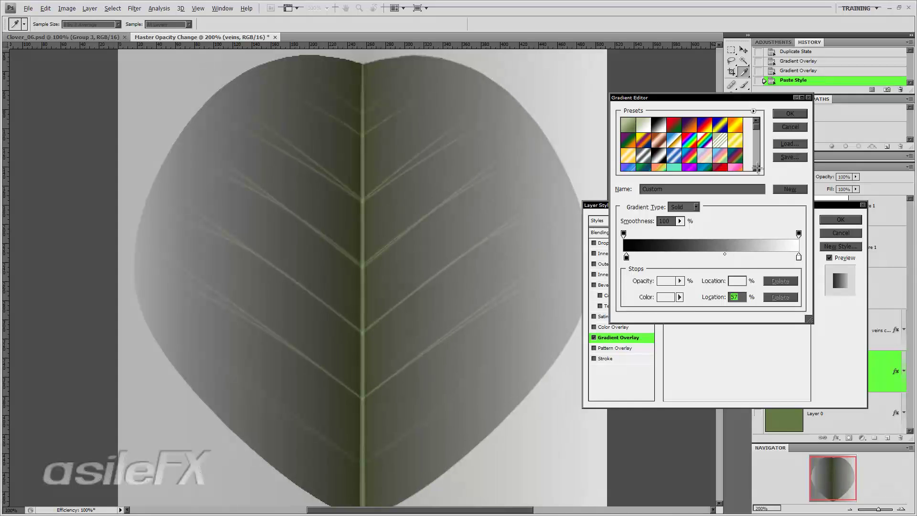
pyautogui.click(789, 114)
pyautogui.click(831, 219)
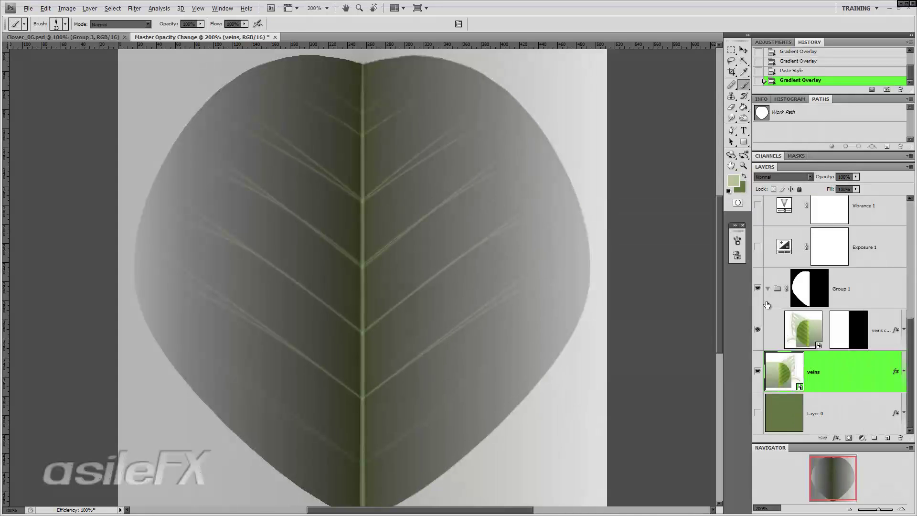
# - Compare the leaf with the Veins_thin group hidden and shown, leaving it visible
pyautogui.scroll(5, 786, 308)
pyautogui.scroll(3, 786, 308)
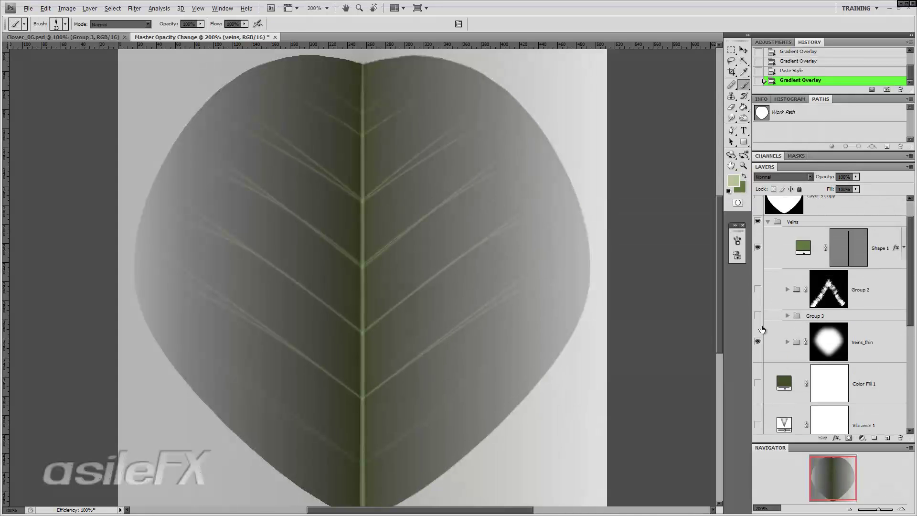
pyautogui.click(758, 342)
pyautogui.click(758, 342)
# - Expand Veins_thin and its veins copy 7 and veins copy 4 groups to examine their layers
pyautogui.click(787, 342)
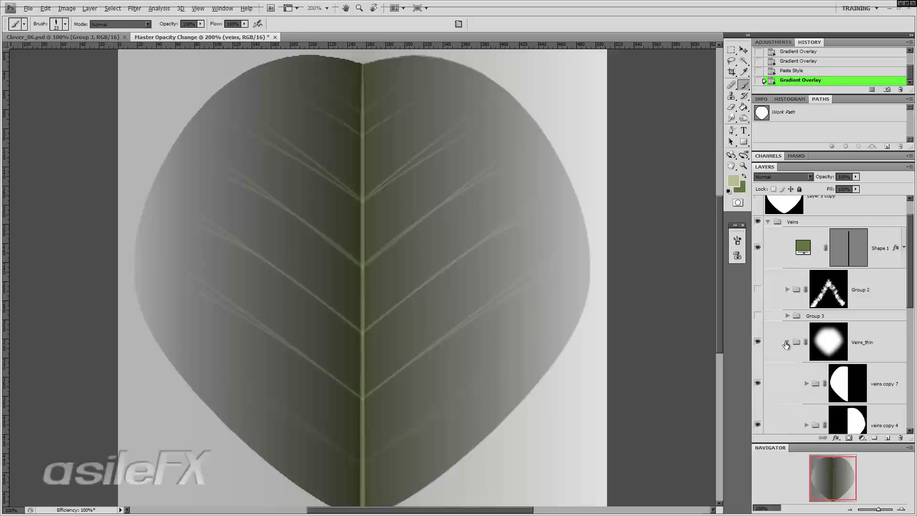
pyautogui.scroll(-1, 802, 348)
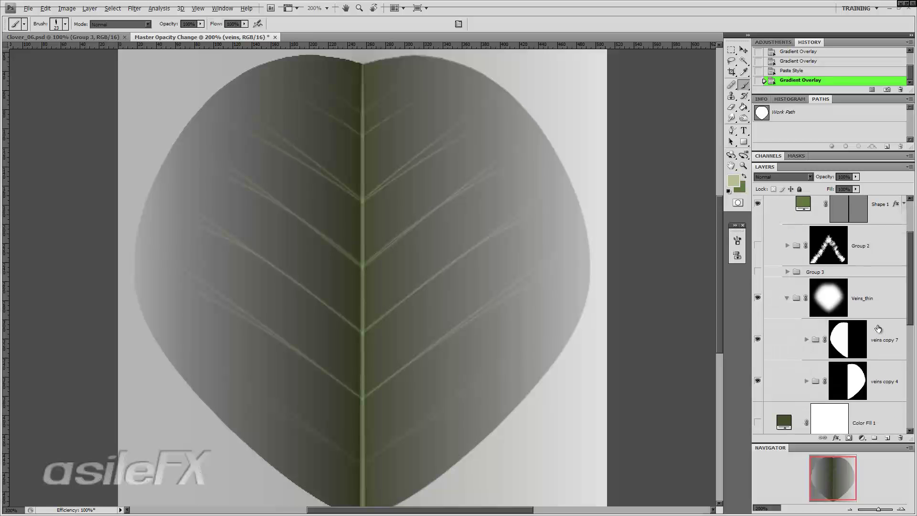
pyautogui.scroll(-1, 845, 335)
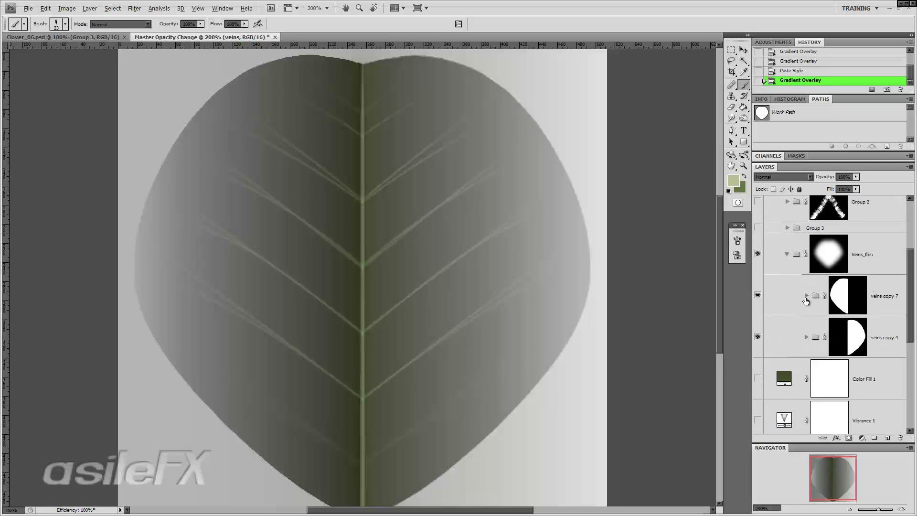
pyautogui.click(806, 297)
pyautogui.click(806, 378)
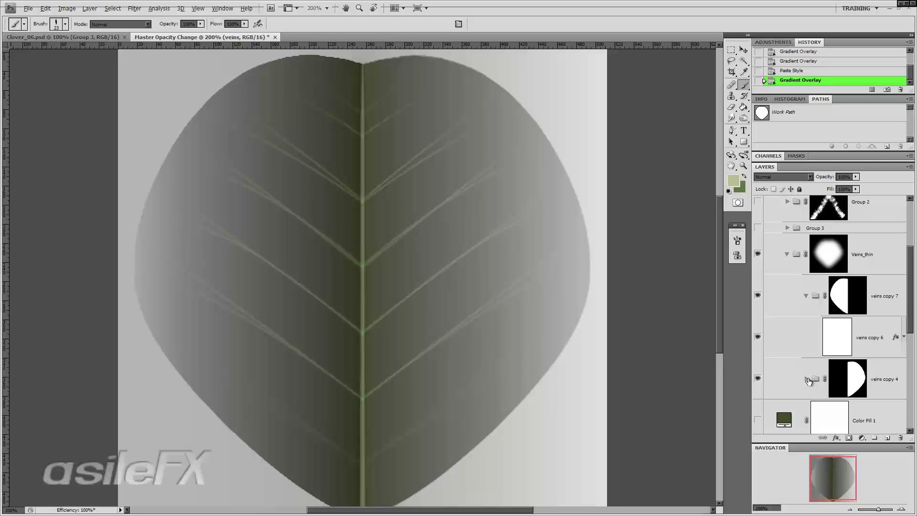
pyautogui.scroll(-2, 845, 389)
pyautogui.scroll(3, 849, 390)
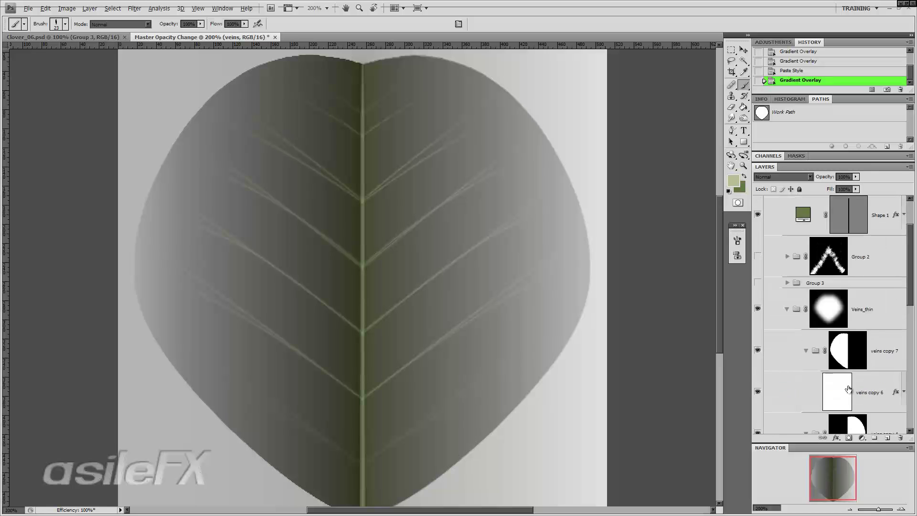
pyautogui.scroll(2, 824, 295)
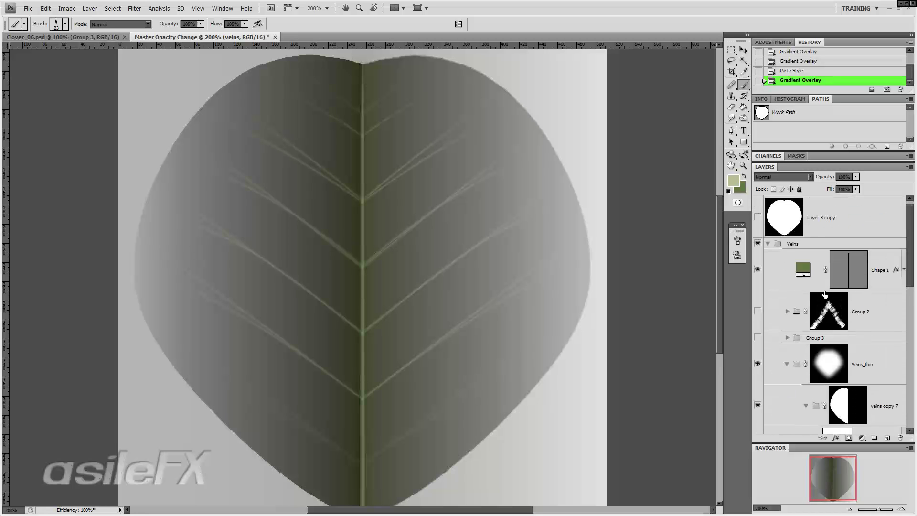
# - Set the Shape 1 layer's opacity to 100% and turn off its Drop Shadow effect, keeping the Color Overlay enabled
pyautogui.click(879, 255)
pyautogui.click(855, 177)
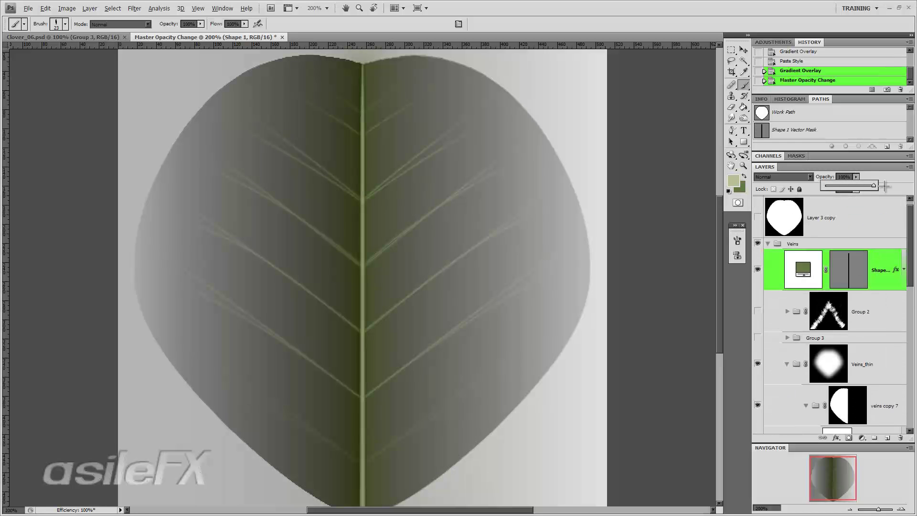
pyautogui.doubleClick(888, 260)
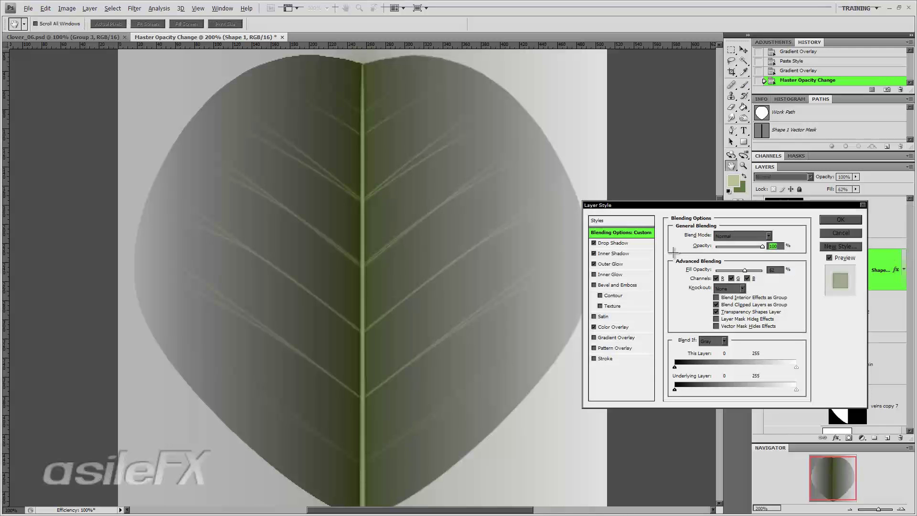
pyautogui.click(594, 254)
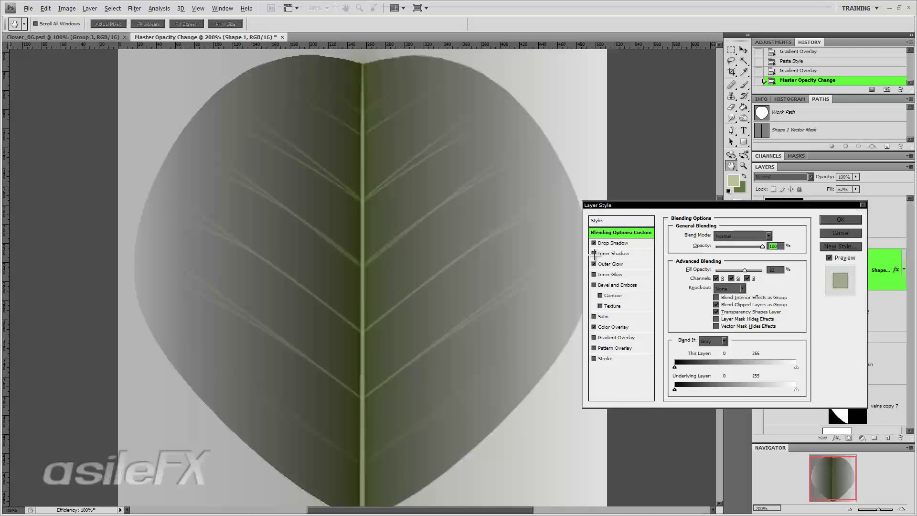
pyautogui.click(595, 243)
pyautogui.click(594, 326)
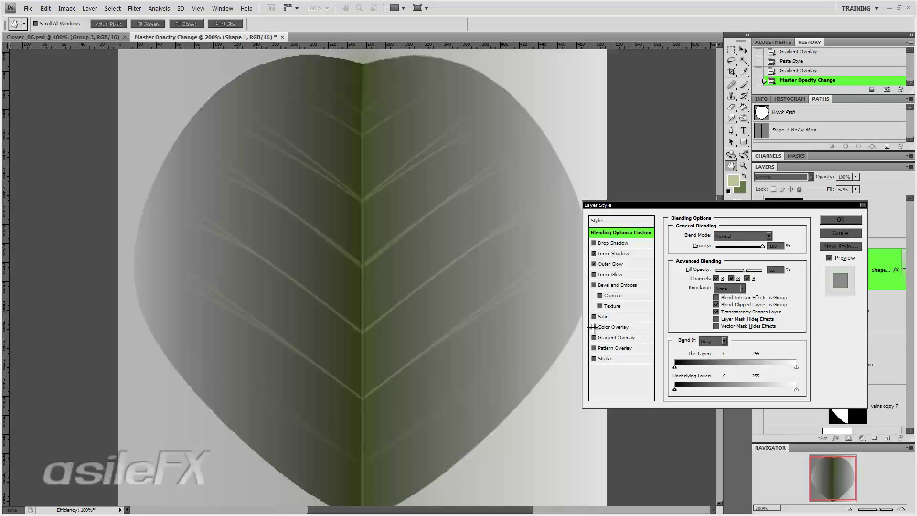
pyautogui.click(594, 327)
# - Set Shape 1's Color Overlay to 100% opacity with the Darken blend mode and apply the style
pyautogui.click(603, 327)
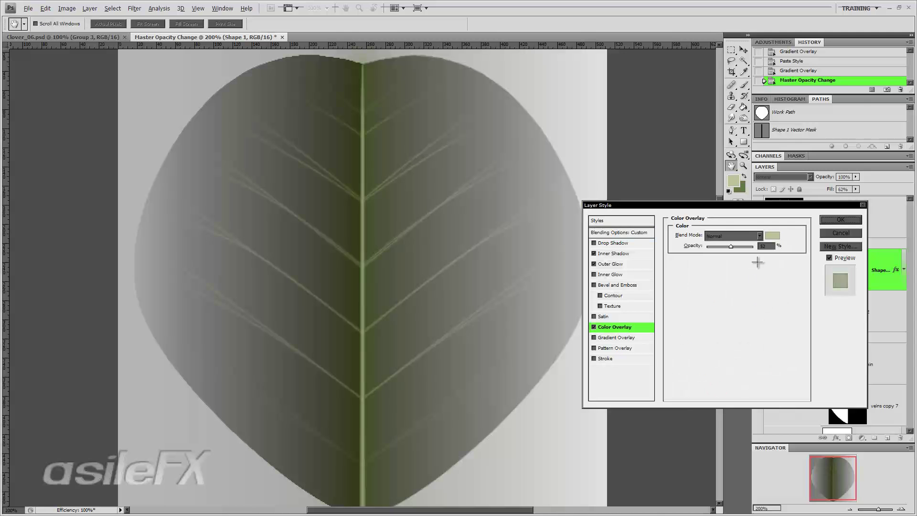
pyautogui.doubleClick(772, 246)
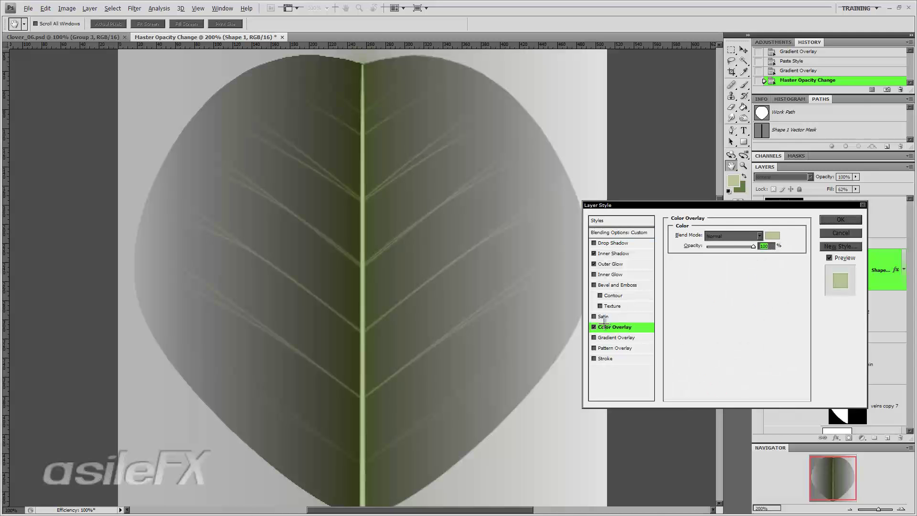
pyautogui.click(749, 236)
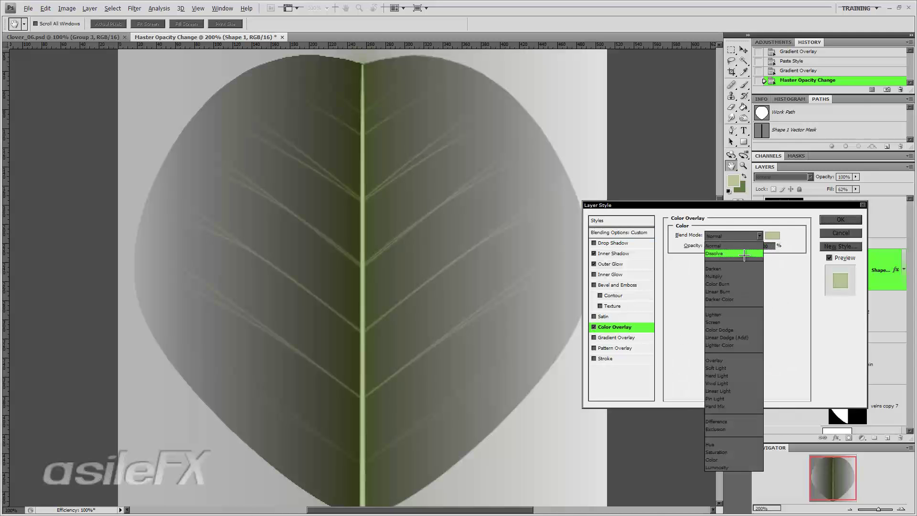
pyautogui.click(743, 269)
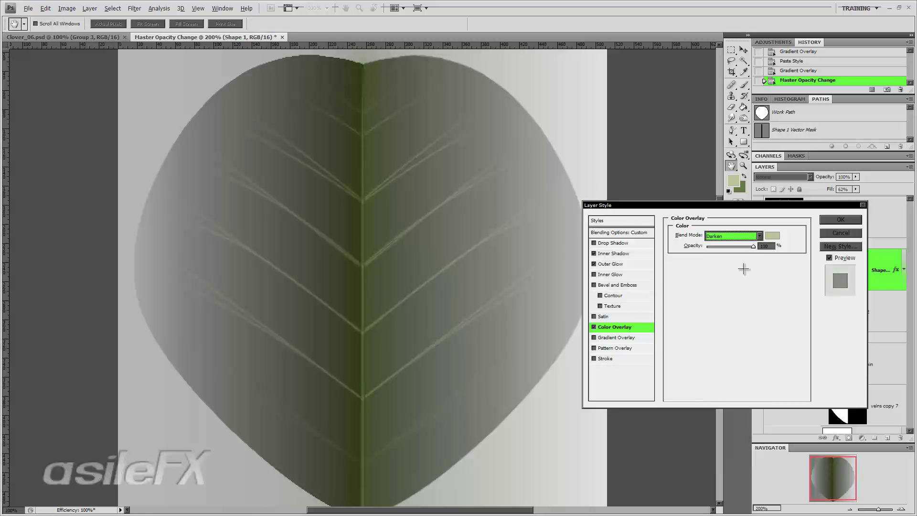
pyautogui.click(854, 218)
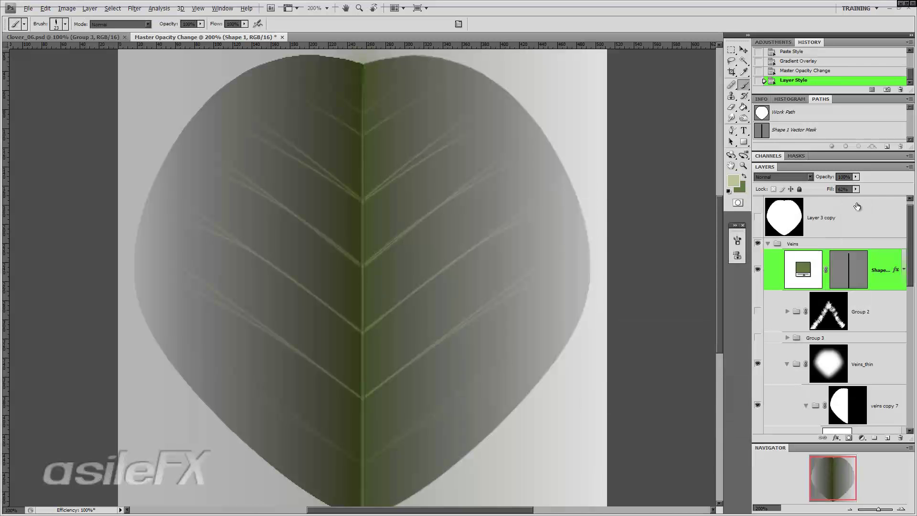
# - Raise Shape 1's fill opacity to 100% and change its Color Overlay color to light gray cdcdcd
pyautogui.click(855, 189)
pyautogui.moveTo(856, 196); pyautogui.dragTo(889, 196)
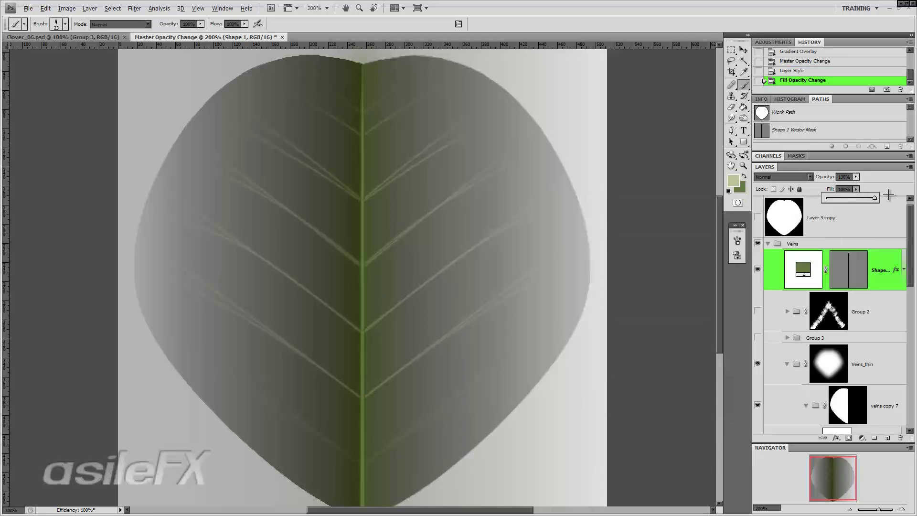
pyautogui.doubleClick(886, 258)
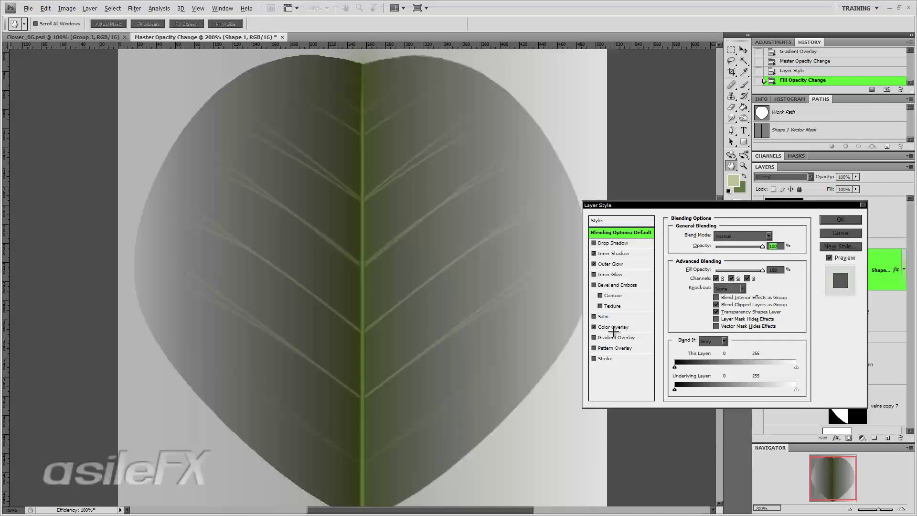
pyautogui.click(614, 326)
pyautogui.click(767, 237)
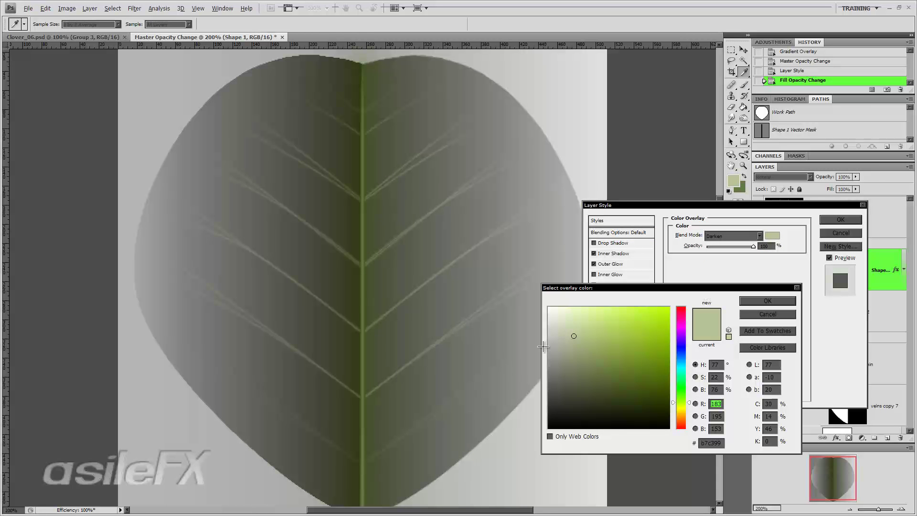
pyautogui.click(530, 340)
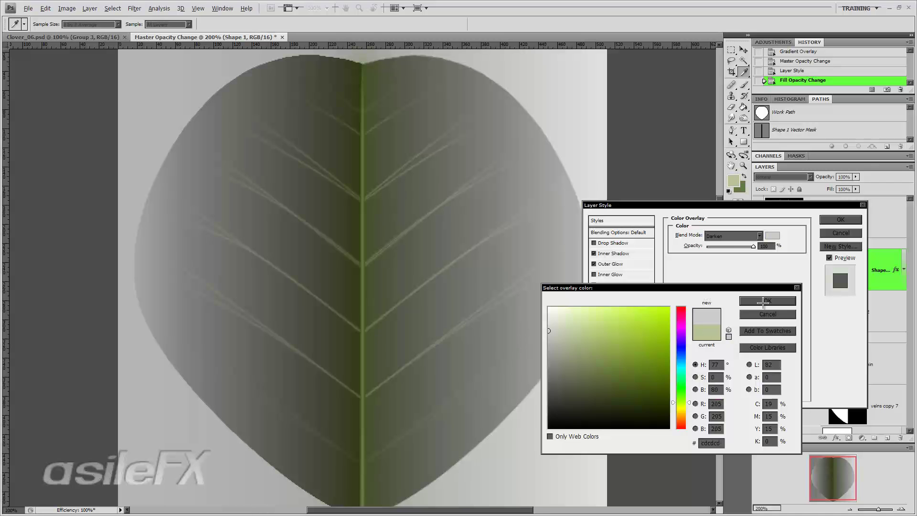
pyautogui.click(767, 301)
# - Change the Outer Glow color of Shape 1 from green to neutral gray a4a4a4
pyautogui.click(611, 264)
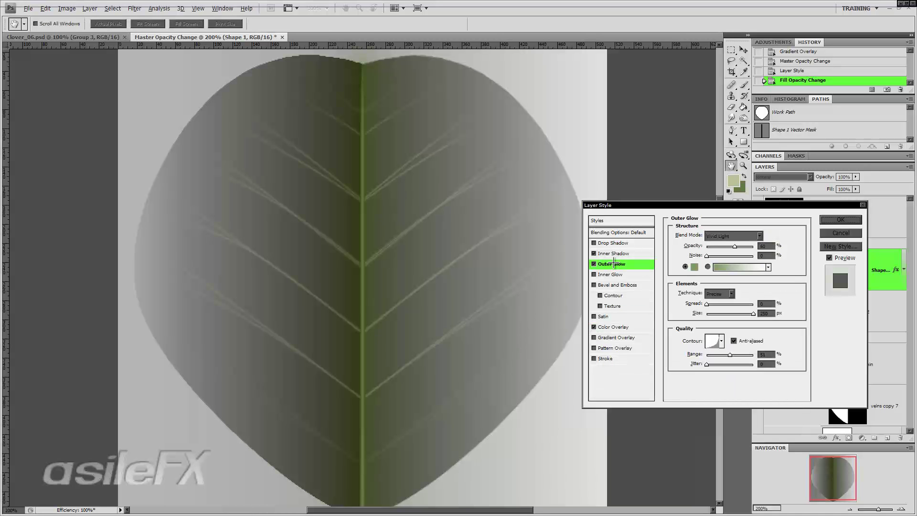
pyautogui.click(694, 267)
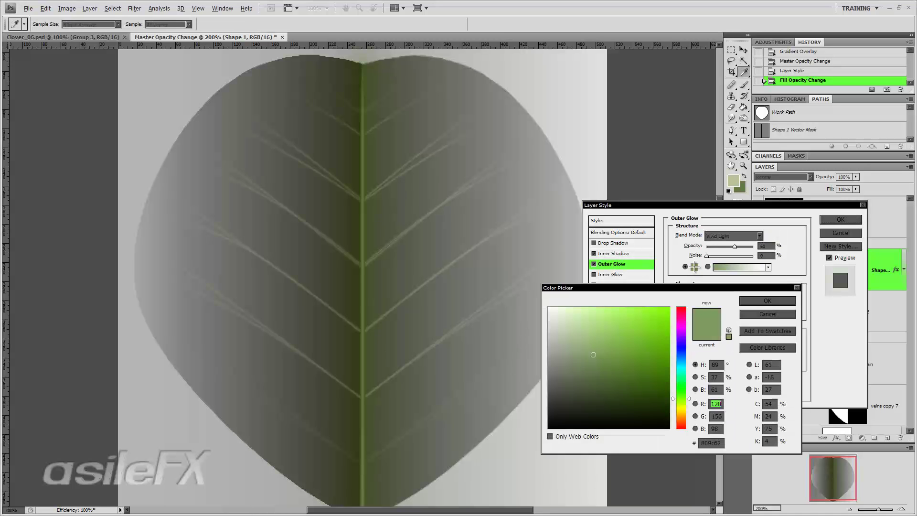
pyautogui.moveTo(575, 348); pyautogui.dragTo(549, 350)
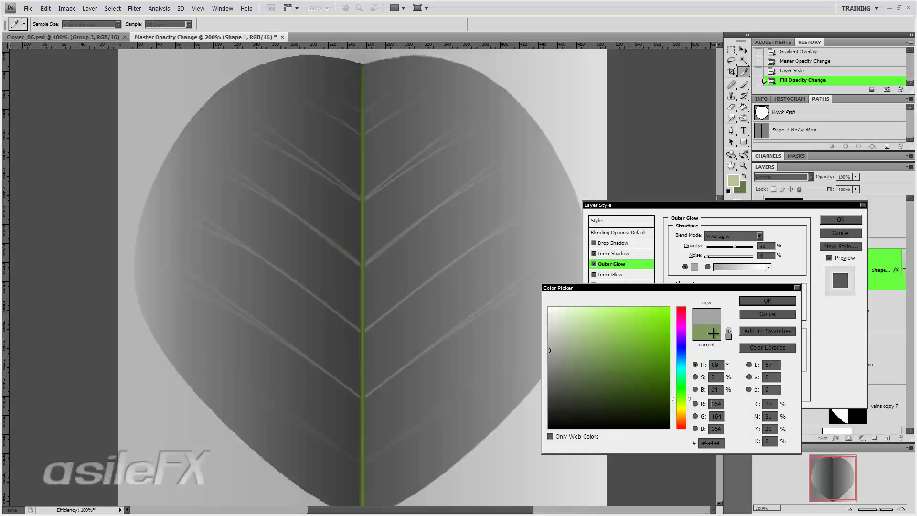
pyautogui.click(766, 300)
# - Change Shape 1's Inner Shadow color to neutral gray 959595 and apply the layer style
pyautogui.click(620, 253)
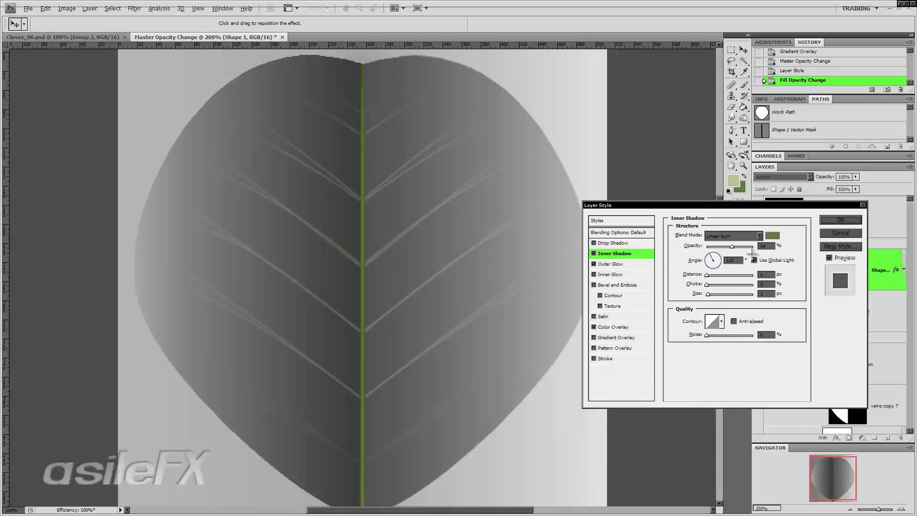
pyautogui.click(772, 235)
pyautogui.moveTo(614, 349); pyautogui.dragTo(491, 356)
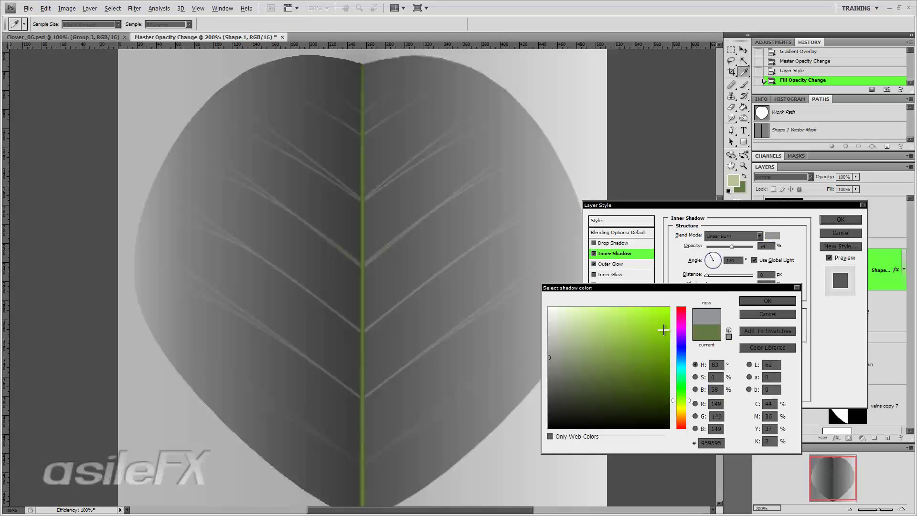
pyautogui.click(764, 301)
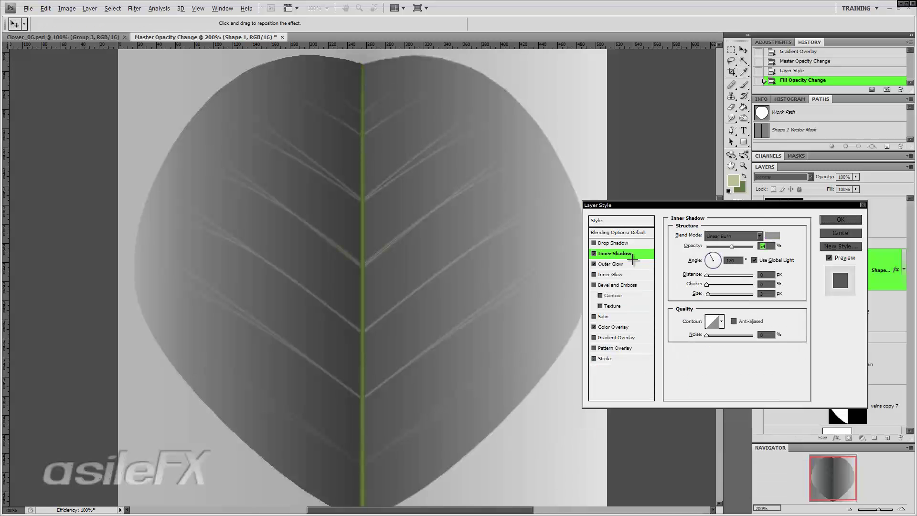
pyautogui.click(629, 326)
pyautogui.click(840, 219)
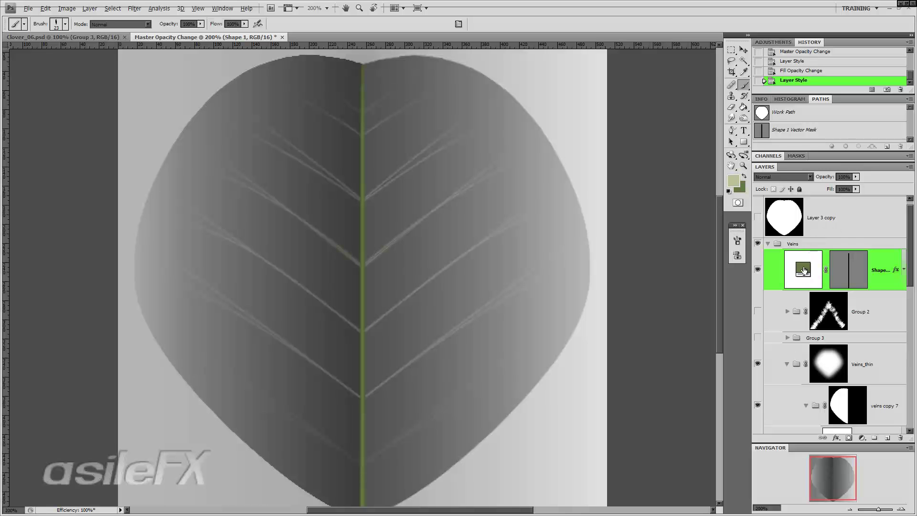
# - Recolor the Shape 1 center vein's solid fill to dark gray 545454
pyautogui.doubleClick(805, 267)
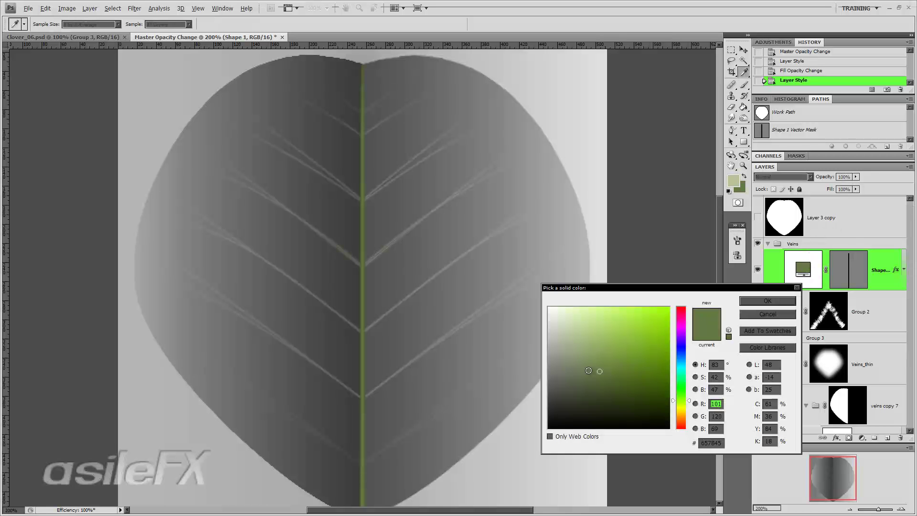
pyautogui.moveTo(588, 370)
pyautogui.mouseDown()
pyautogui.moveTo(507, 369)
pyautogui.moveTo(563, 360)
pyautogui.moveTo(506, 374)
pyautogui.moveTo(556, 401)
pyautogui.moveTo(553, 388)
pyautogui.moveTo(579, 382)
pyautogui.mouseUp()
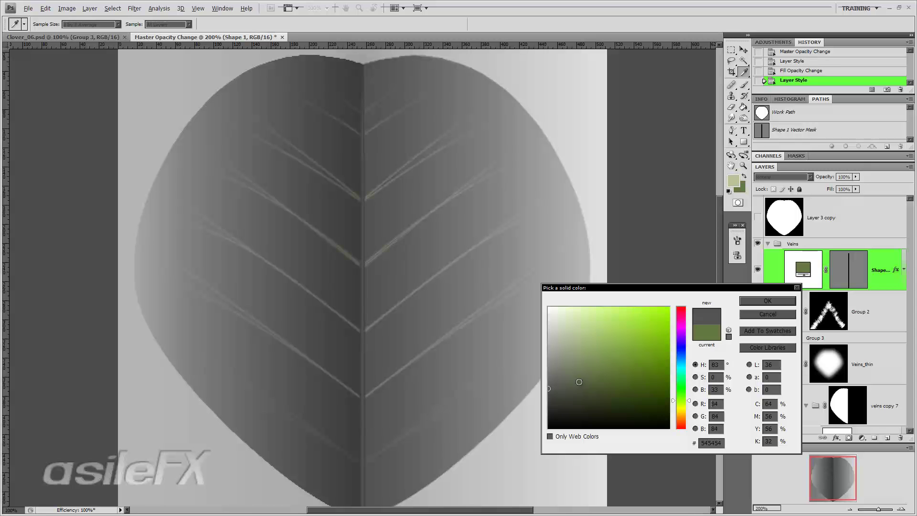
pyautogui.click(745, 301)
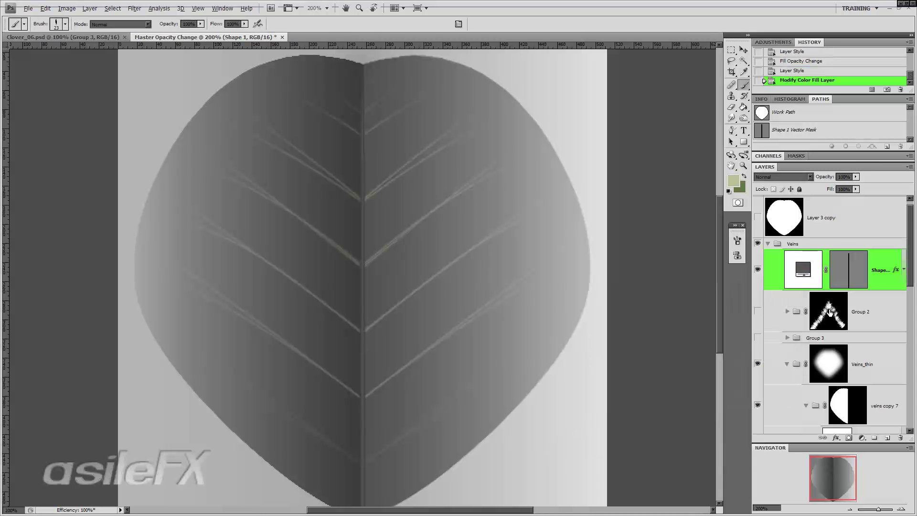
# - Raise the opacity of the veins copy 6 layer inside Veins_thin to 100%
pyautogui.scroll(-3, 833, 320)
pyautogui.scroll(-1, 872, 311)
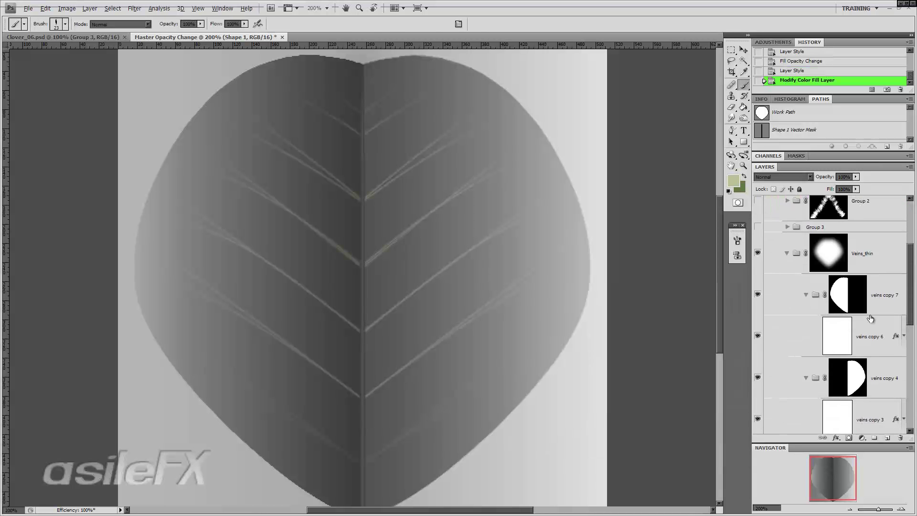
pyautogui.click(876, 325)
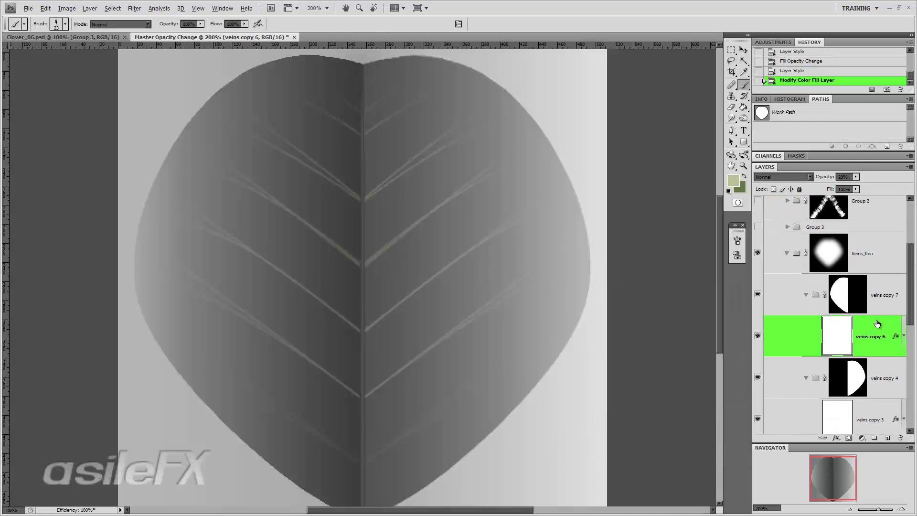
pyautogui.doubleClick(876, 323)
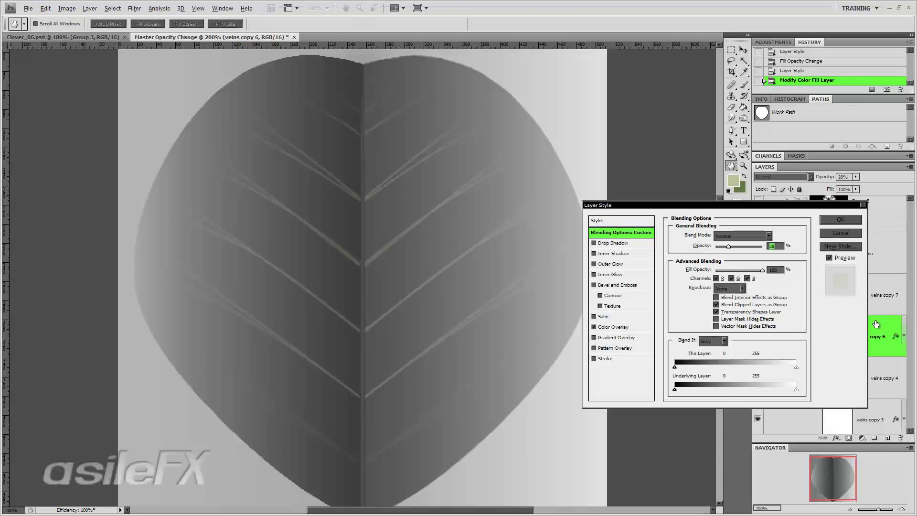
pyautogui.click(841, 220)
pyautogui.click(855, 177)
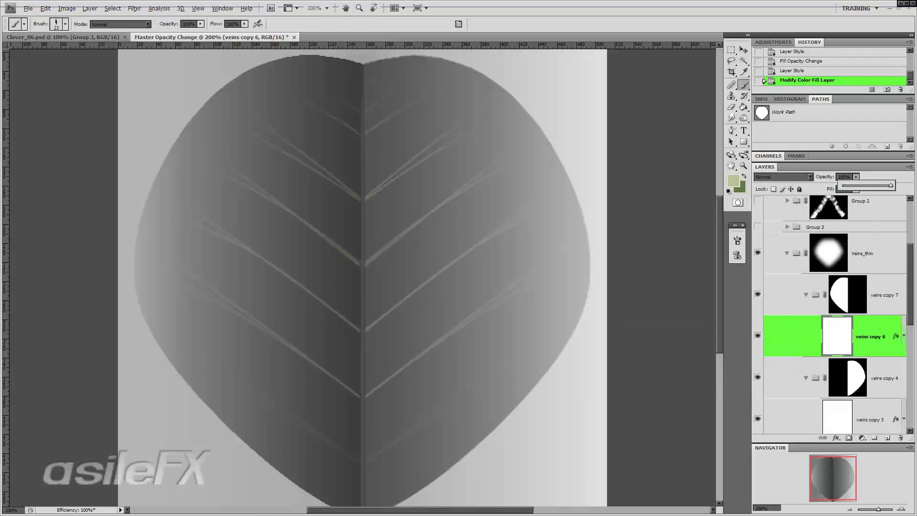
# - Raise the opacity of the veins copy 3 layer in the veins copy 4 group to 100%
pyautogui.scroll(-1, 877, 381)
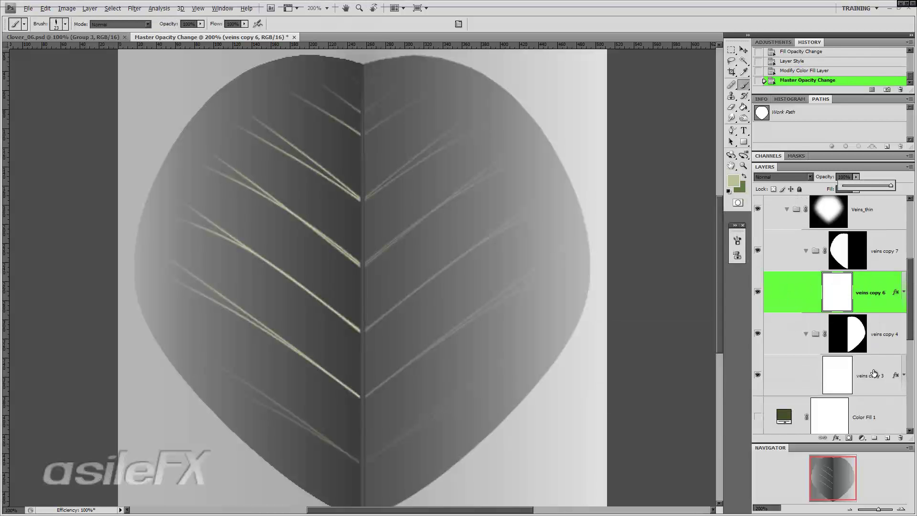
pyautogui.click(876, 376)
pyautogui.click(856, 176)
pyautogui.moveTo(855, 186); pyautogui.dragTo(892, 185)
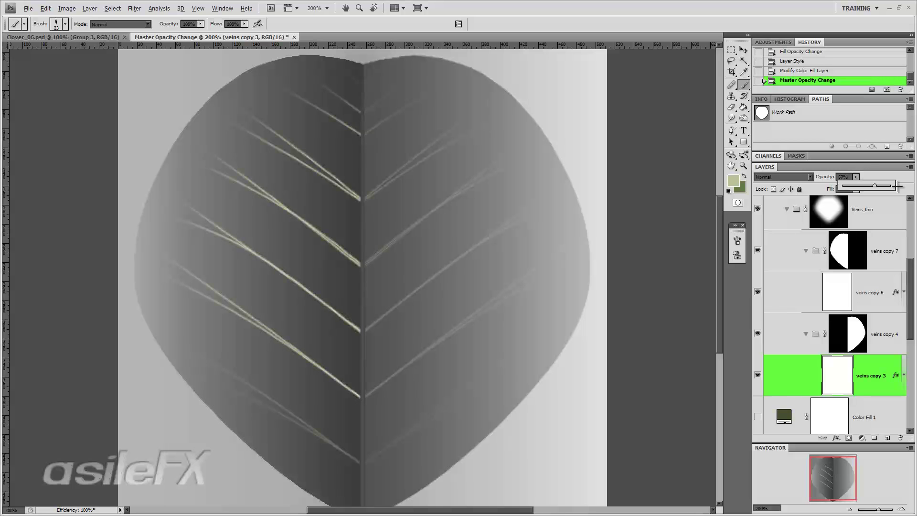
pyautogui.click(880, 315)
# - Set the opacity of both the veins copy 4 and veins copy 7 groups to 100%
pyautogui.click(883, 340)
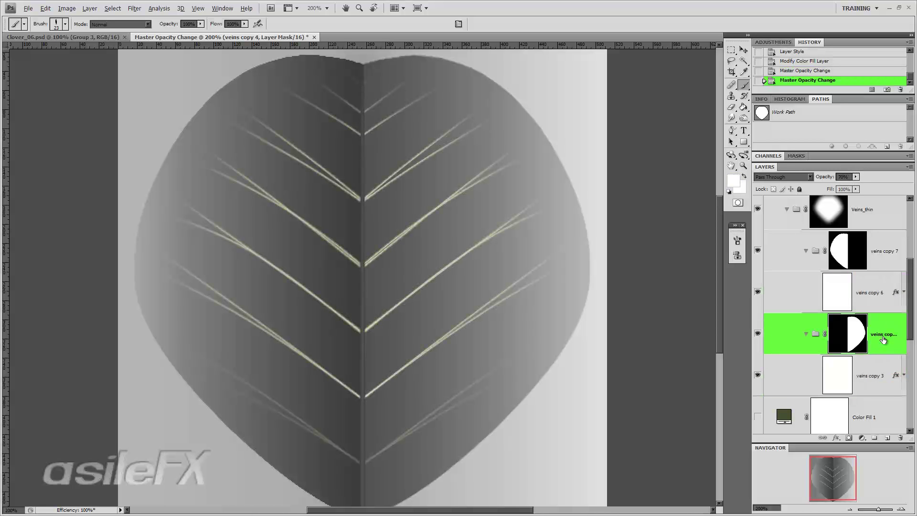
pyautogui.click(856, 176)
pyautogui.moveTo(857, 185); pyautogui.dragTo(886, 187)
pyautogui.click(887, 246)
pyautogui.click(855, 176)
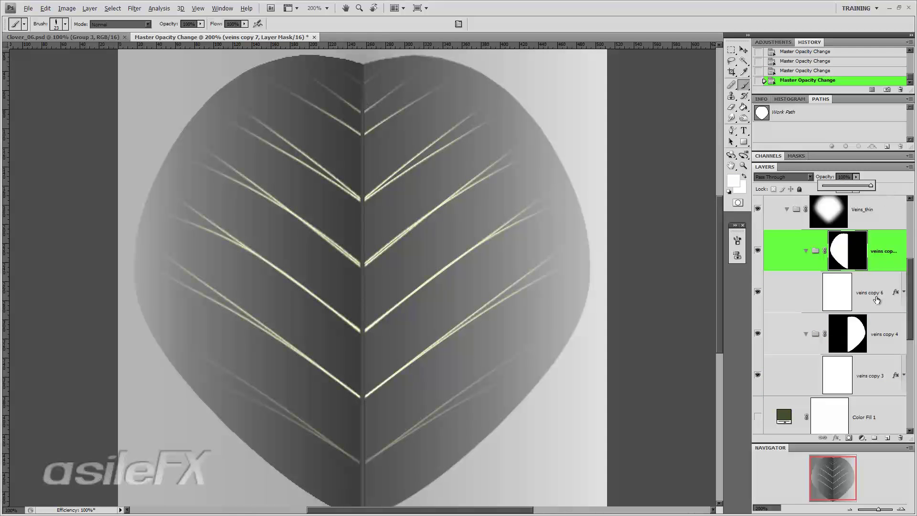
pyautogui.click(877, 212)
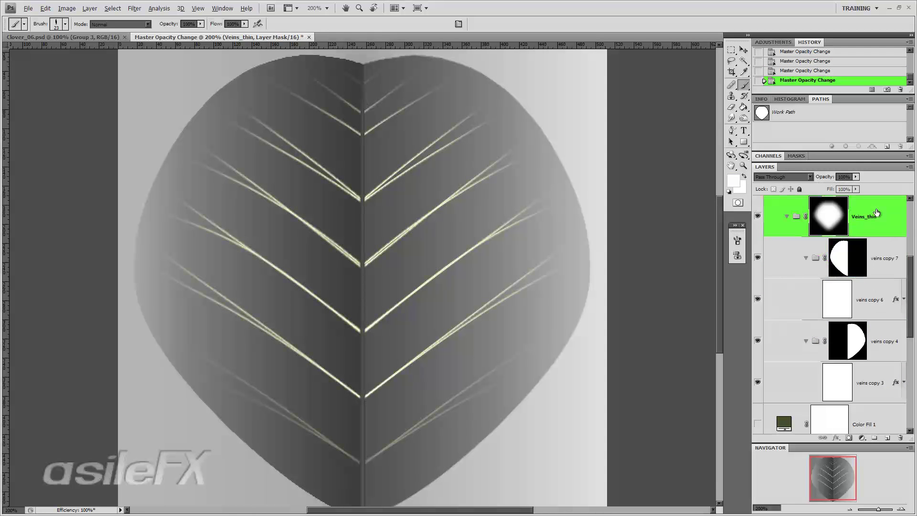
pyautogui.click(884, 259)
pyautogui.doubleClick(886, 248)
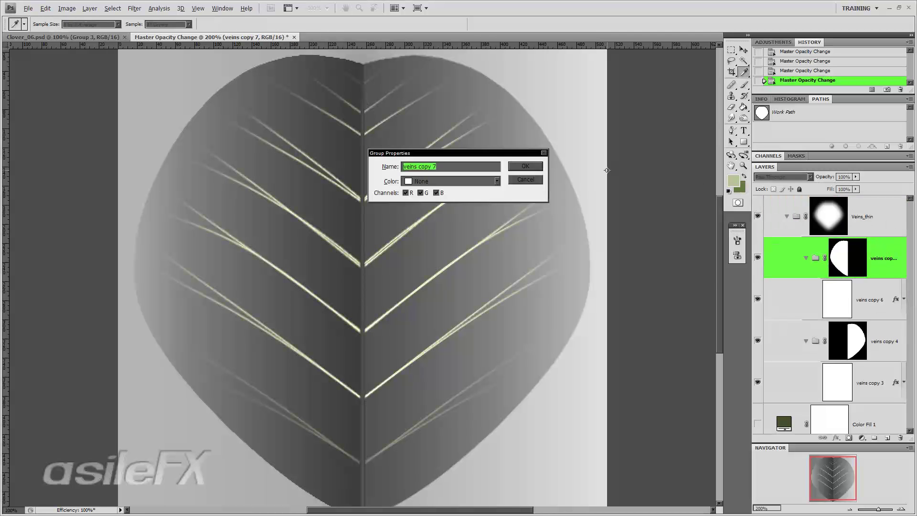
pyautogui.click(534, 180)
# - Set the Color Overlay of the veins copy 6 layer to light gray bdbdbd at 100% opacity
pyautogui.doubleClick(889, 295)
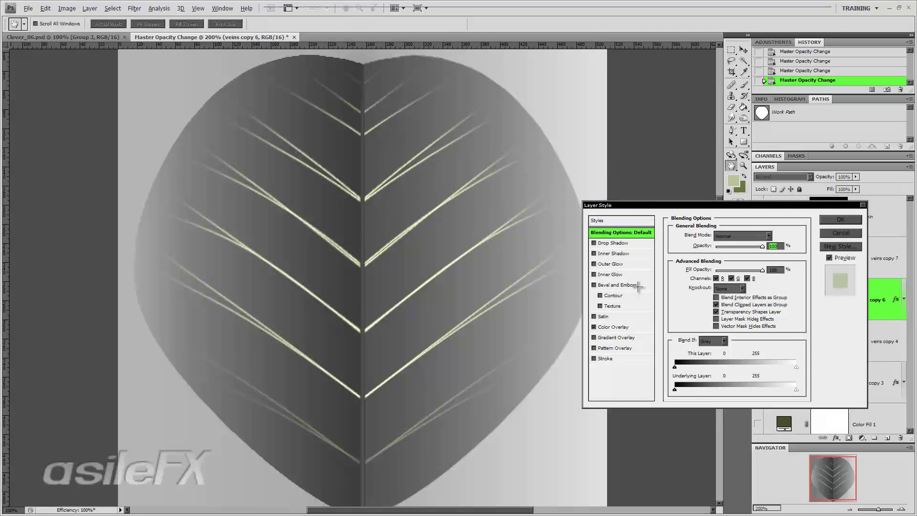
pyautogui.click(614, 327)
pyautogui.click(773, 235)
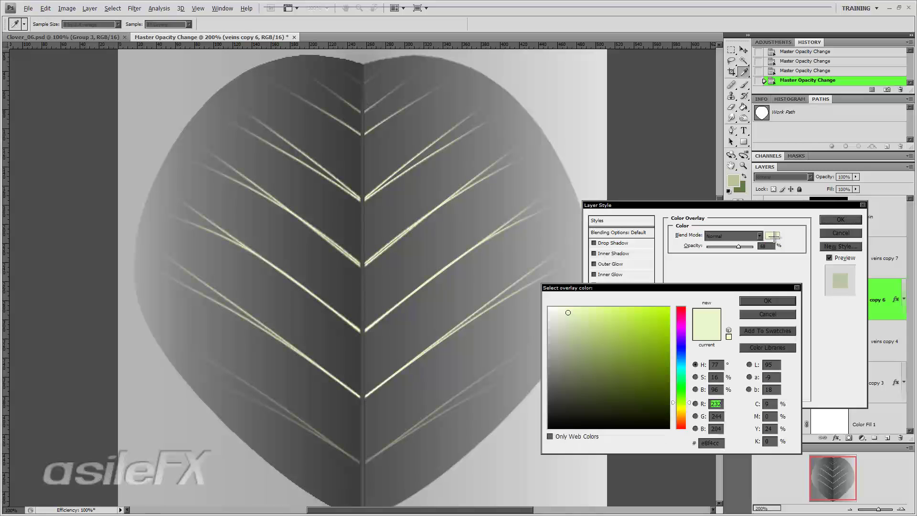
pyautogui.click(456, 338)
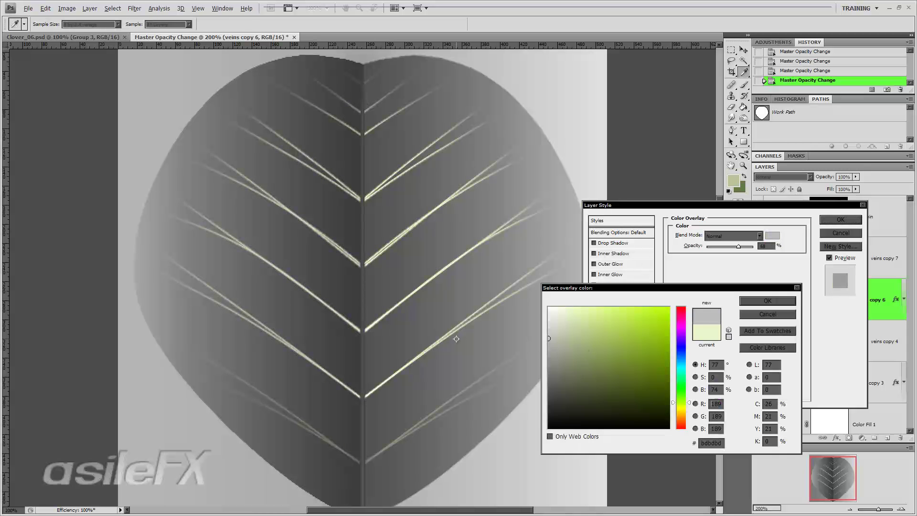
pyautogui.click(762, 300)
pyautogui.moveTo(738, 246); pyautogui.dragTo(754, 245)
# - Darken the veins copy 6 overlay color to a dark gray sampled from the leaf beside the center vein
pyautogui.click(772, 235)
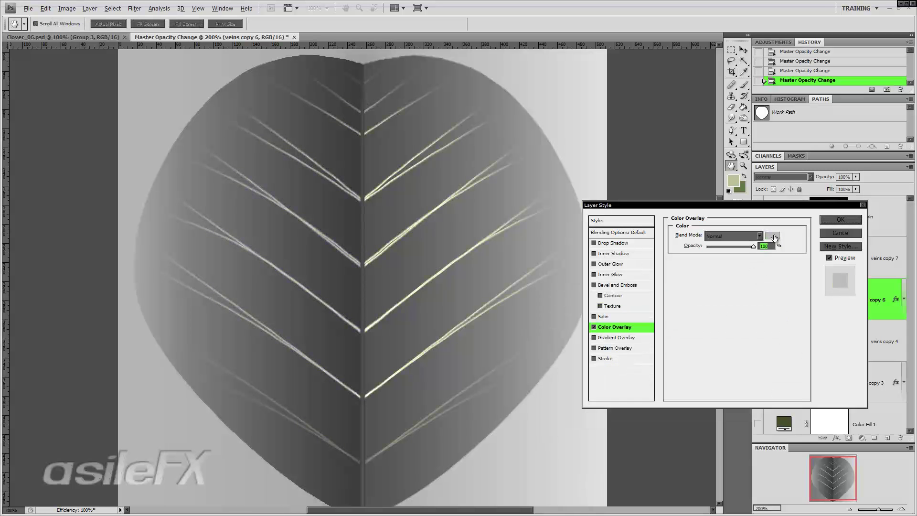
pyautogui.moveTo(564, 378)
pyautogui.mouseDown()
pyautogui.moveTo(550, 374)
pyautogui.moveTo(547, 389)
pyautogui.moveTo(538, 373)
pyautogui.mouseUp()
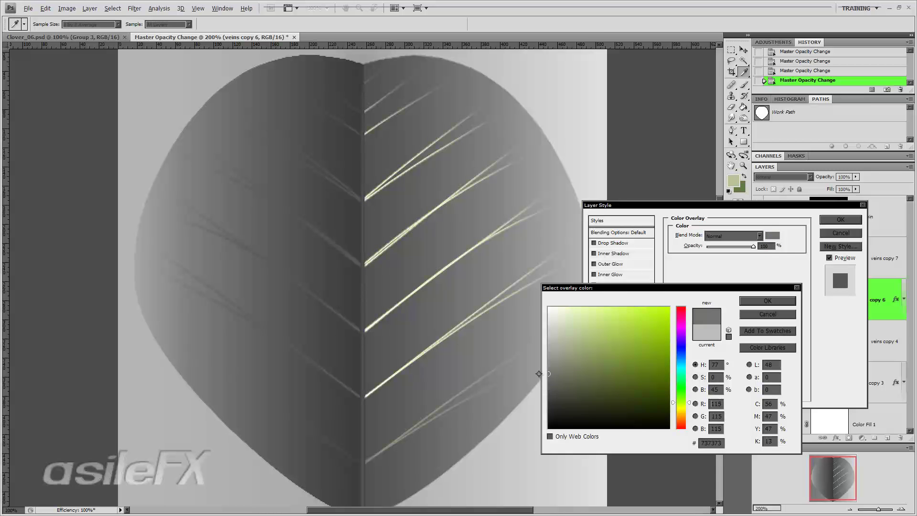
pyautogui.click(357, 351)
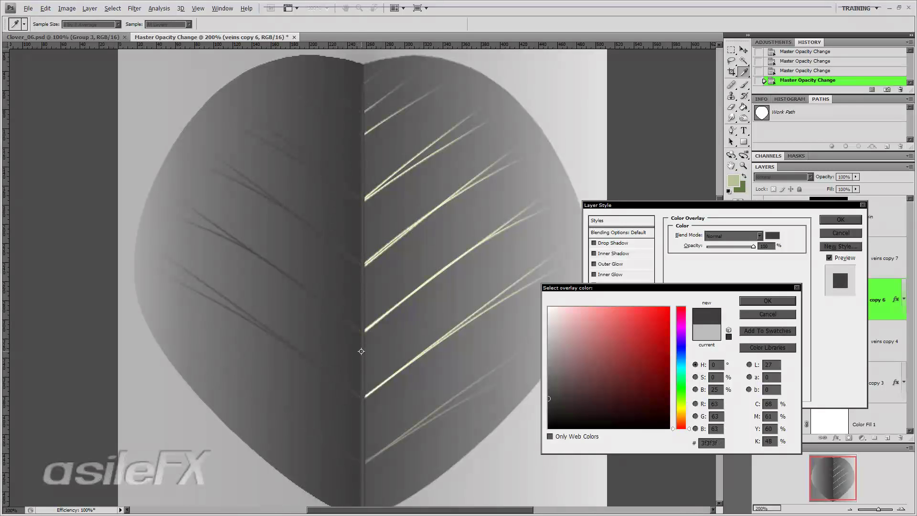
pyautogui.click(757, 301)
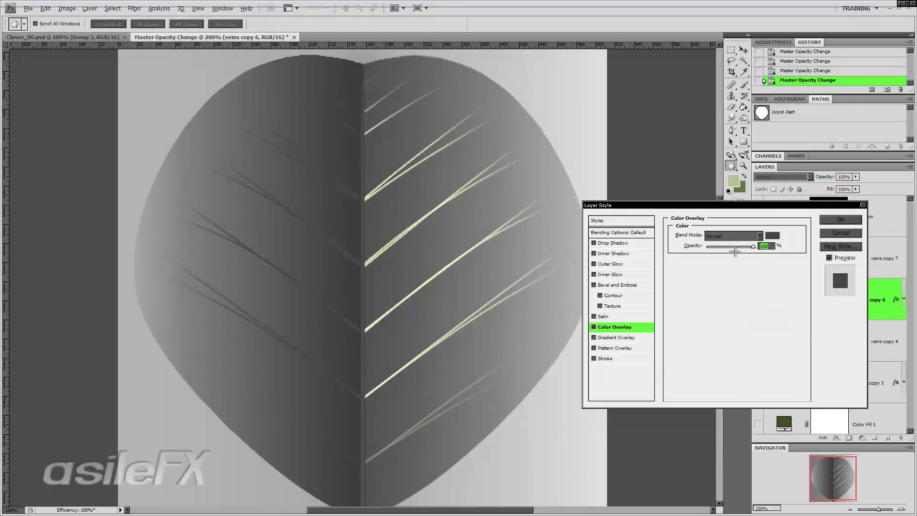
# - Try the Color and Exclusion blend modes on the color overlay, and settle on Pin Light
pyautogui.click(732, 235)
pyautogui.click(731, 459)
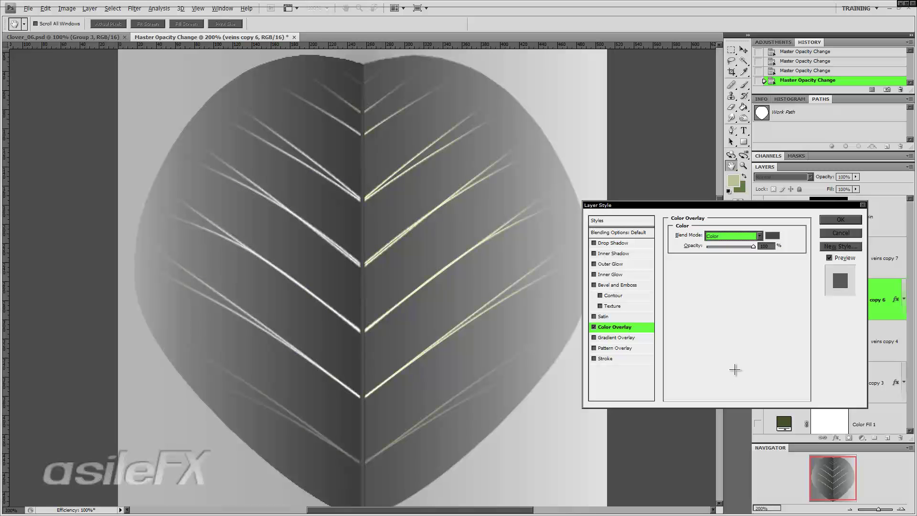
pyautogui.press('Up')
pyautogui.press('Up')
pyautogui.press('Up')
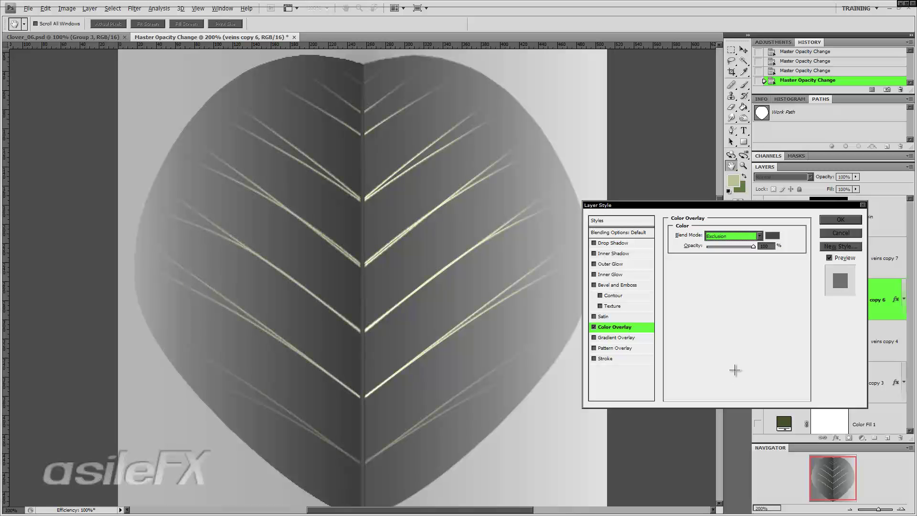
pyautogui.press('Up')
pyautogui.press('Up')
pyautogui.press('Up')
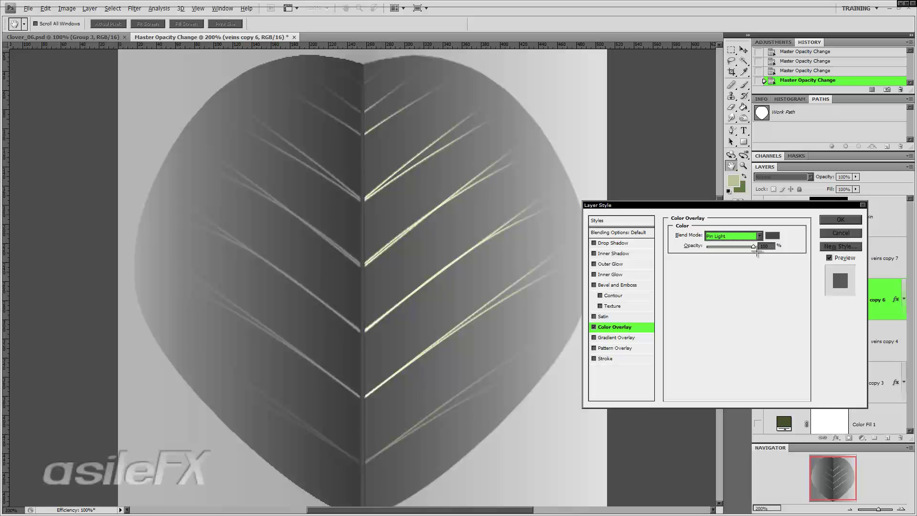
# - Change the Pin Light overlay color to dark gray 444444 and apply the layer style
pyautogui.click(772, 235)
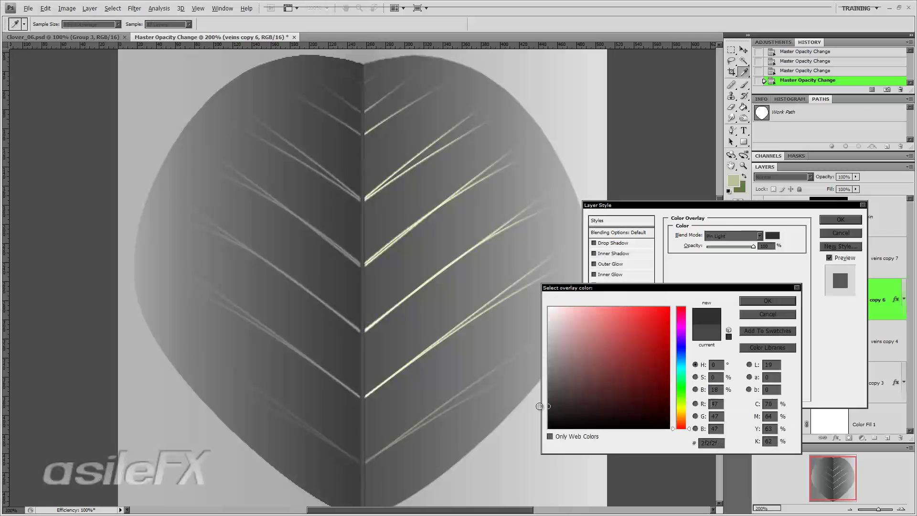
pyautogui.click(546, 395)
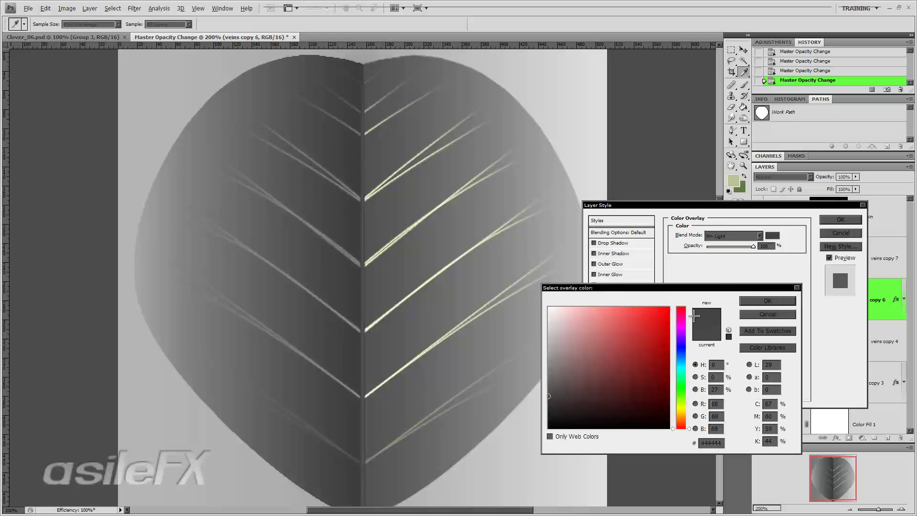
pyautogui.click(768, 301)
pyautogui.click(836, 221)
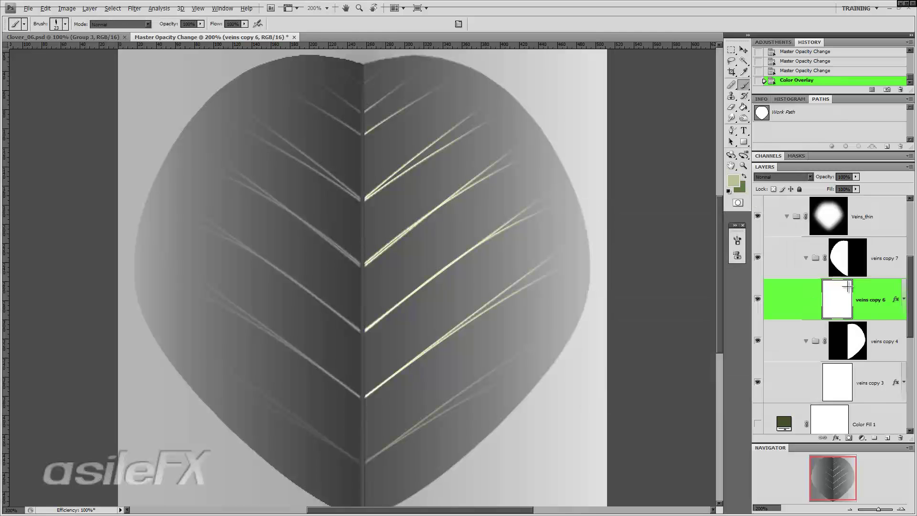
# - Copy the layer style of veins copy 6 and paste it onto the veins copy 3 layer
pyautogui.rightClick(807, 289)
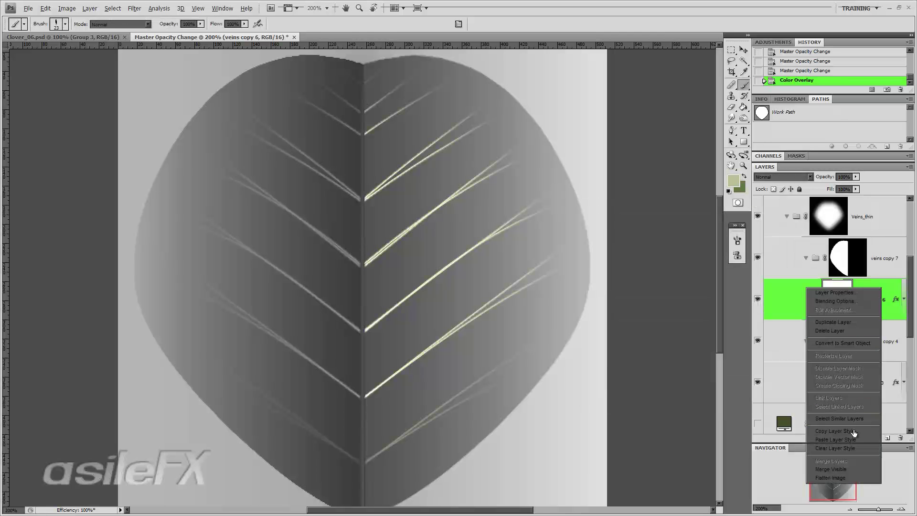
pyautogui.click(854, 432)
pyautogui.rightClick(868, 372)
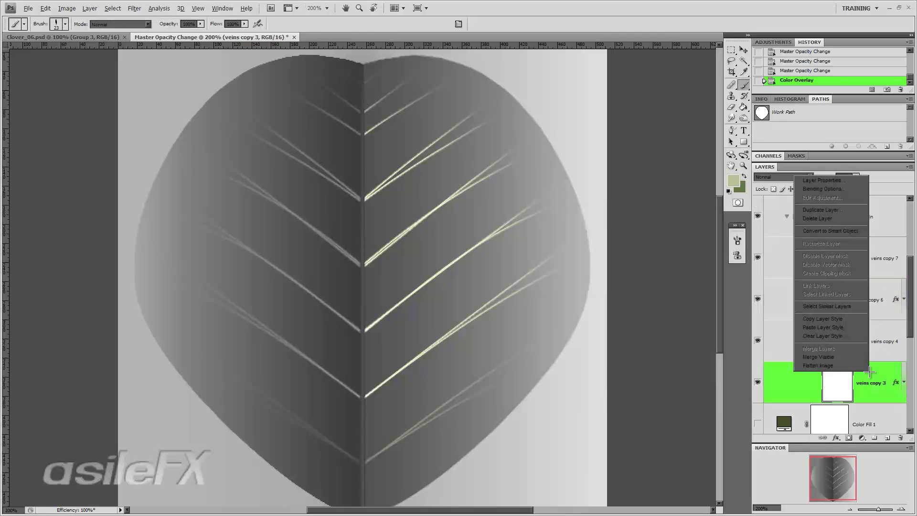
pyautogui.click(856, 327)
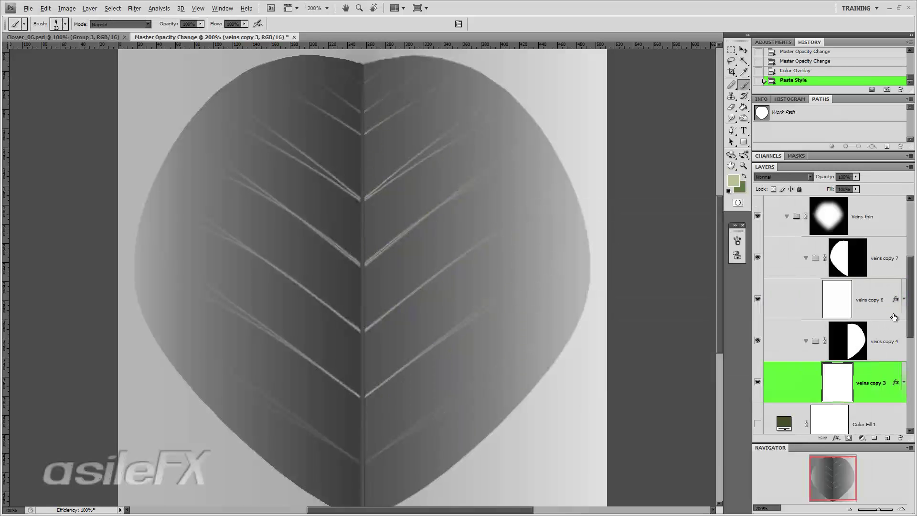
# - Collapse the veins copy 7 and veins copy 4 groups inside Veins_thin
pyautogui.click(787, 219)
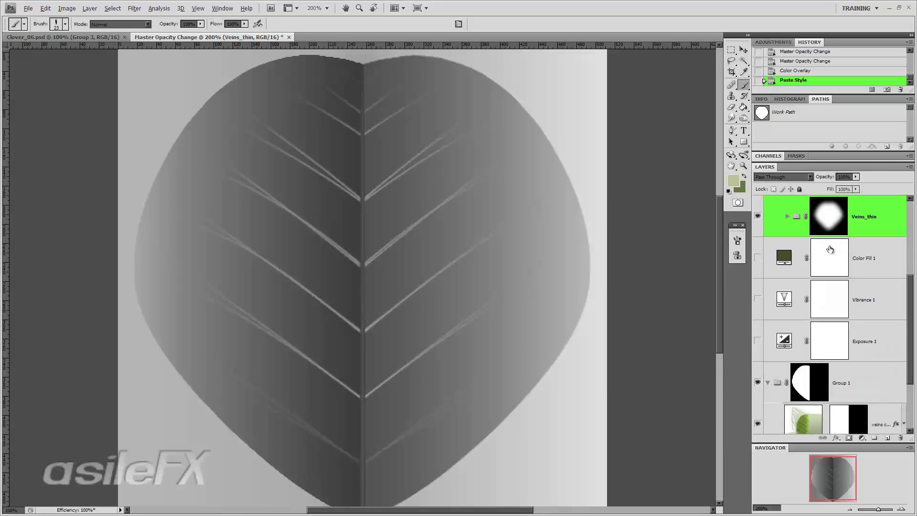
pyautogui.scroll(1, 843, 270)
pyautogui.click(788, 238)
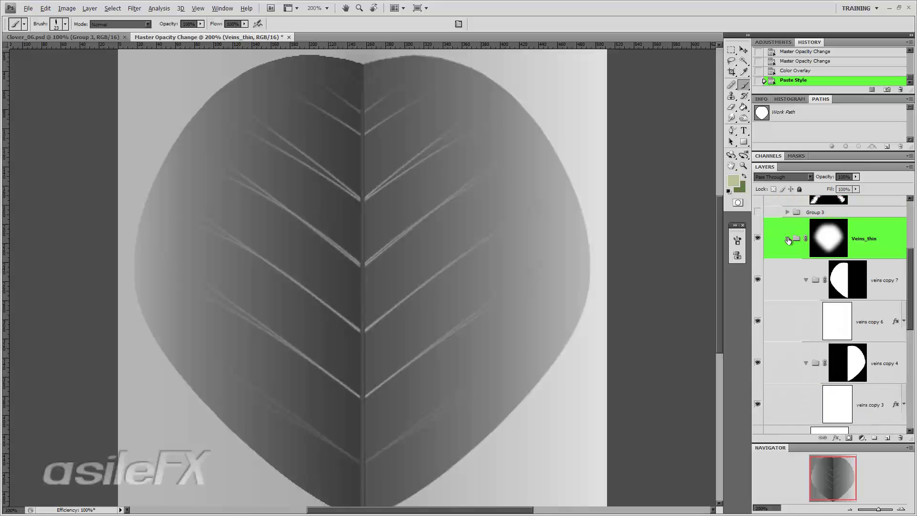
pyautogui.click(807, 280)
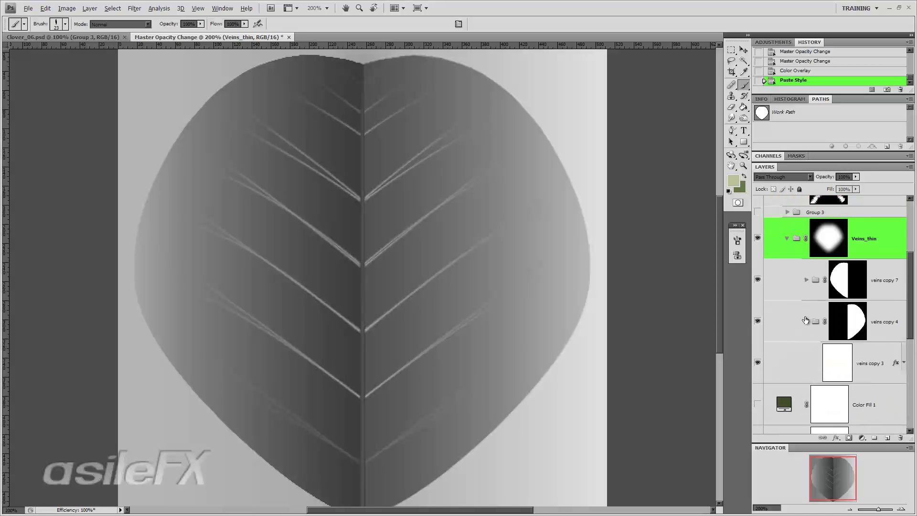
pyautogui.click(807, 321)
# - Lower the opacity of the veins copy 7 group to 20%
pyautogui.click(885, 275)
pyautogui.click(856, 177)
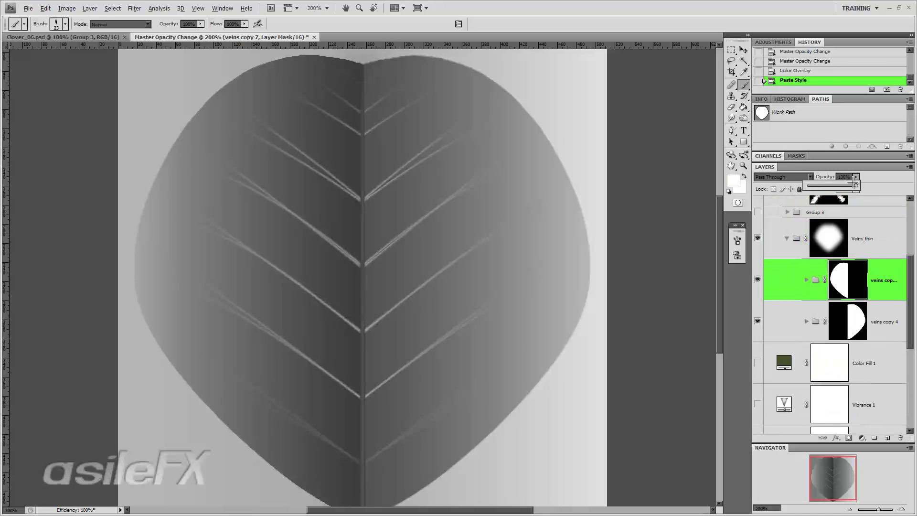
pyautogui.click(837, 186)
pyautogui.moveTo(838, 186); pyautogui.dragTo(818, 197)
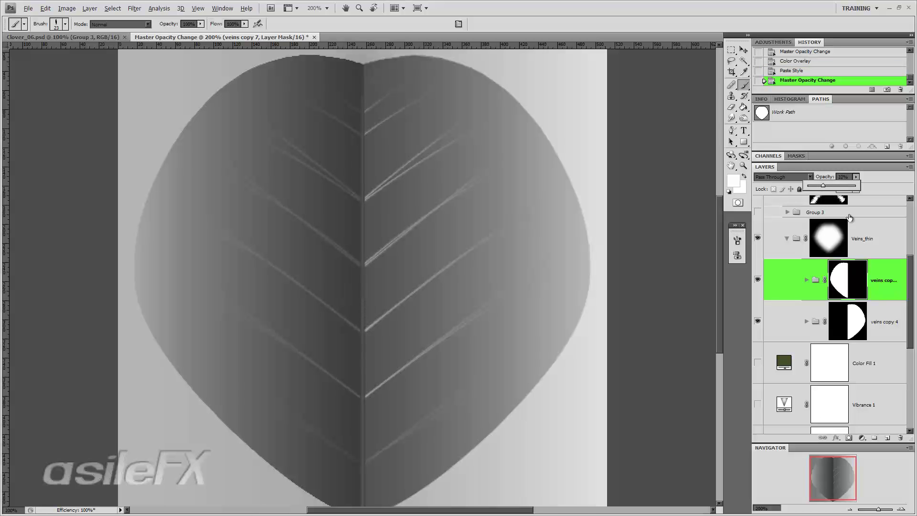
pyautogui.click(845, 178)
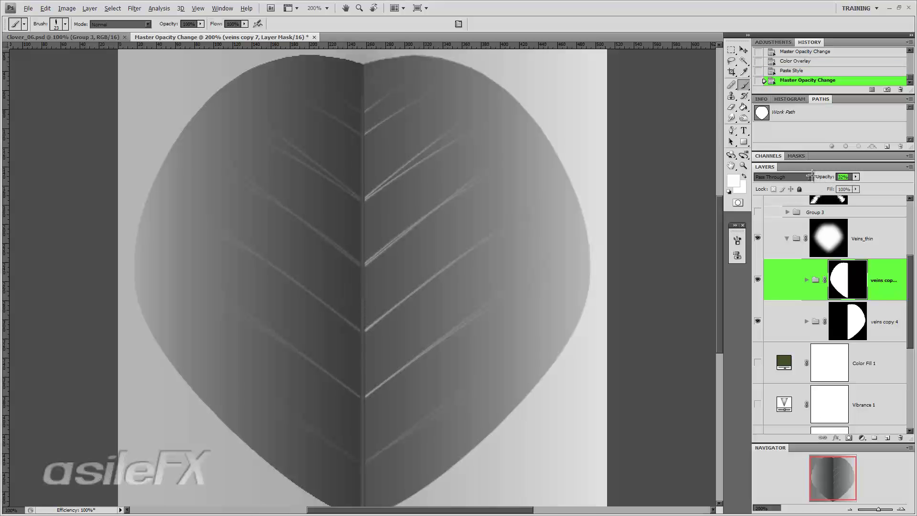
pyautogui.moveTo(811, 176); pyautogui.dragTo(800, 172)
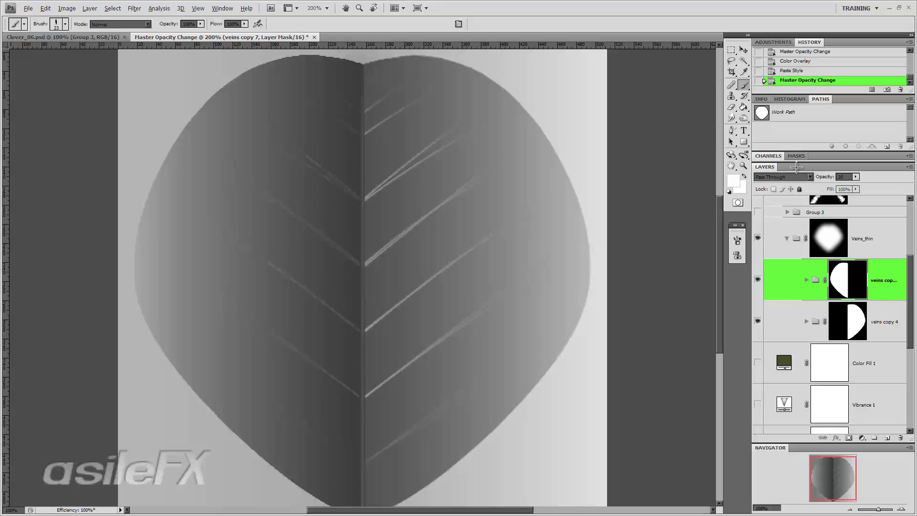
# - Set the opacity of the veins copy 4 group to 20%
pyautogui.click(881, 338)
pyautogui.write('20')
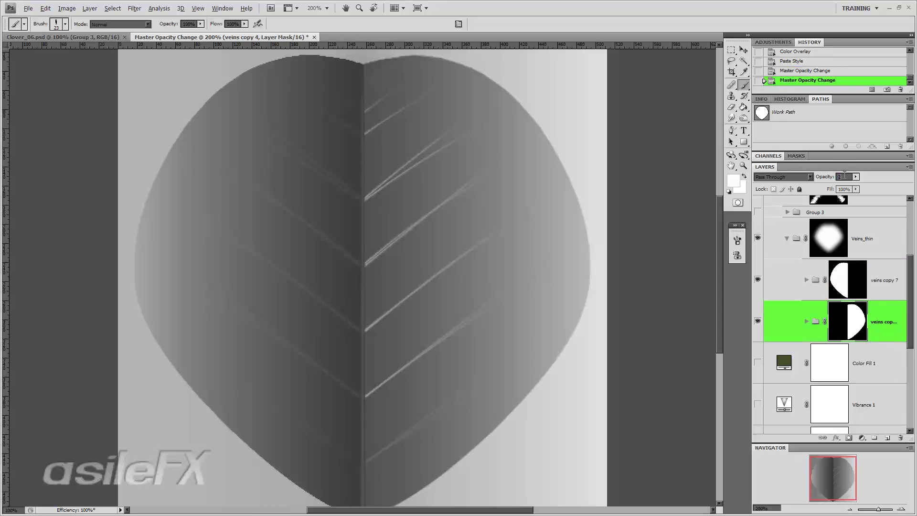
pyautogui.press('Return')
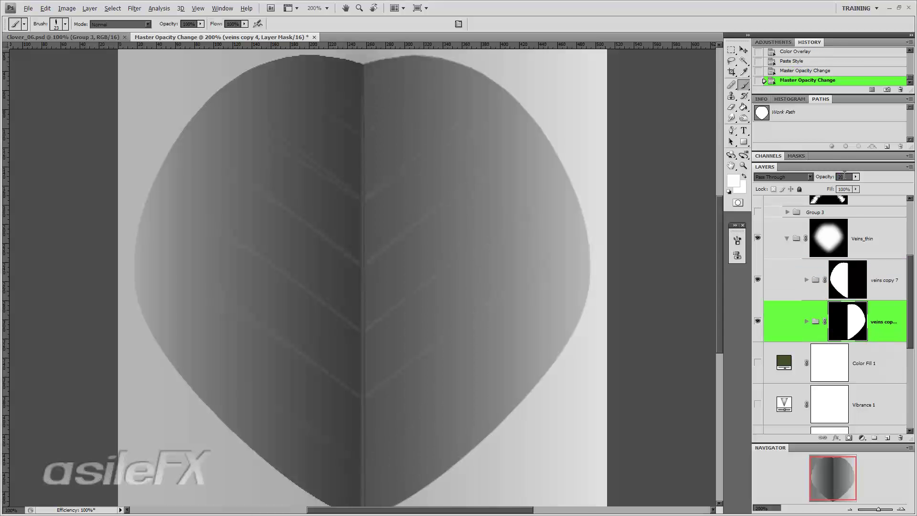
pyautogui.click(886, 273)
pyautogui.doubleClick(883, 271)
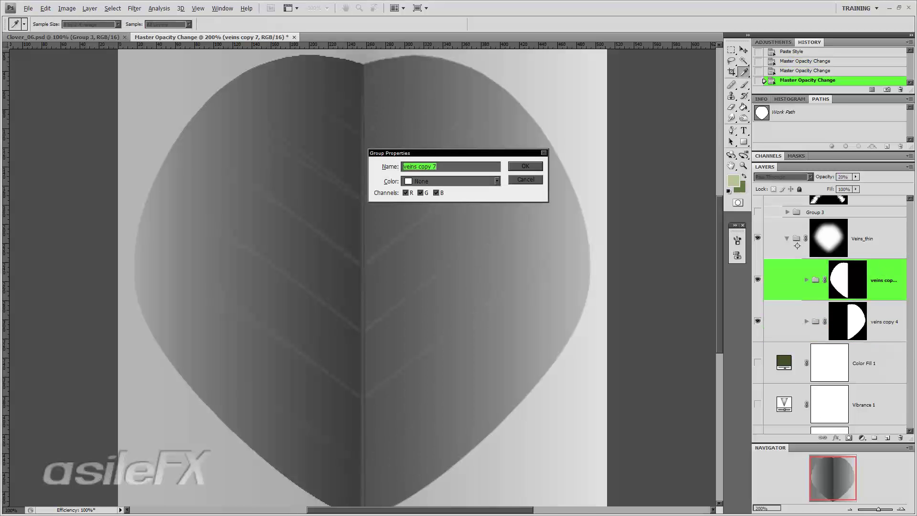
pyautogui.click(515, 181)
# - Recolor the drop shadow of the veins copy 6 layer to black 000000
pyautogui.click(807, 282)
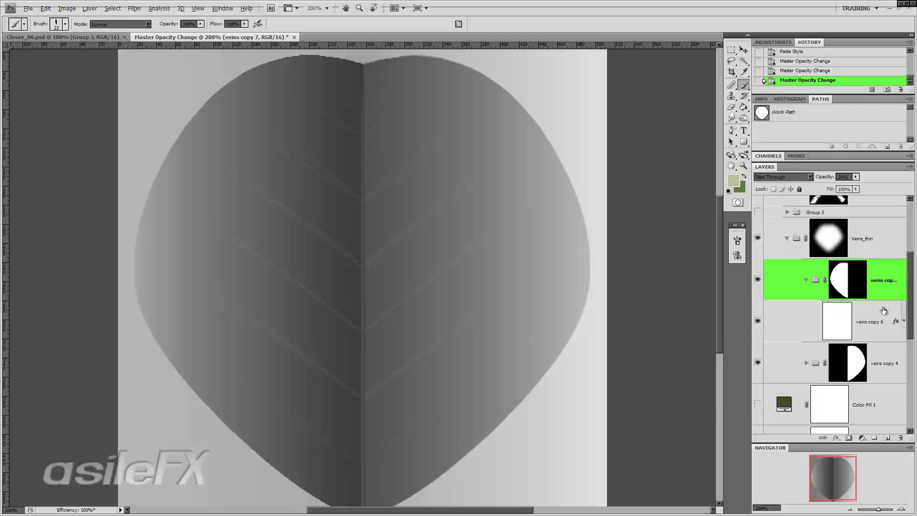
pyautogui.doubleClick(811, 322)
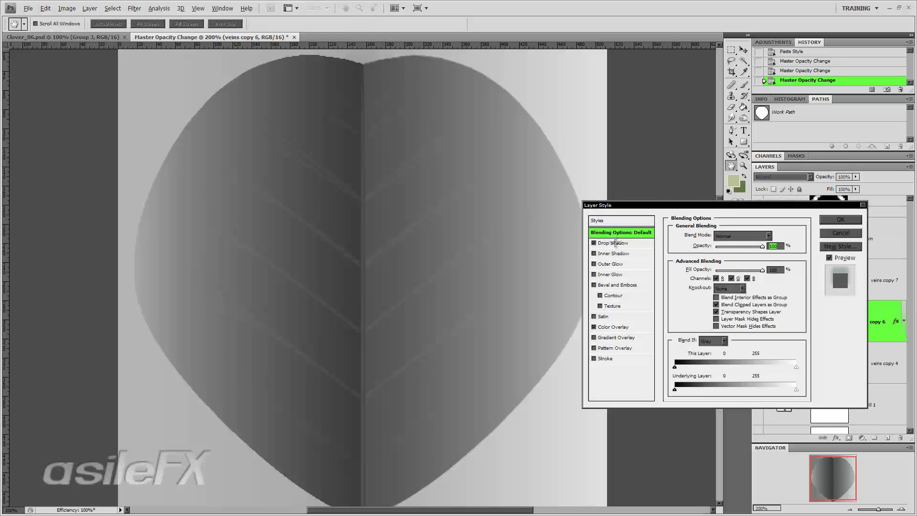
pyautogui.click(613, 243)
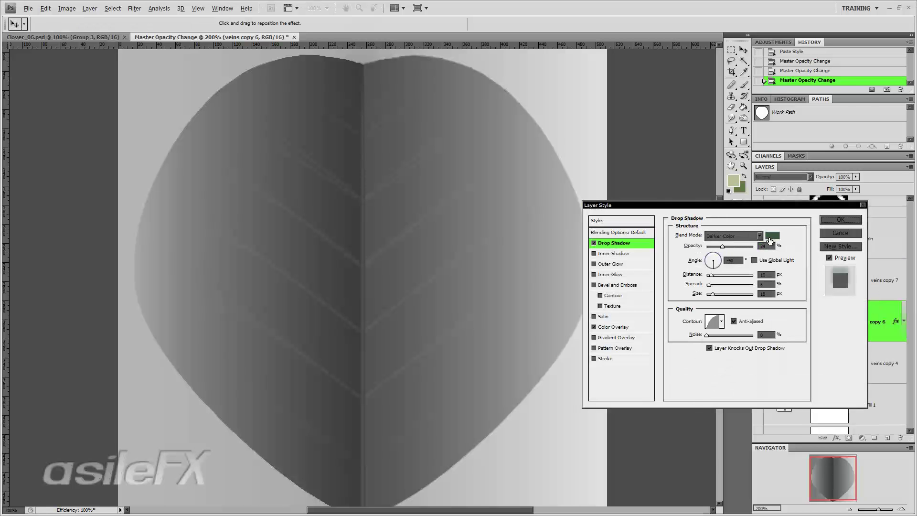
pyautogui.click(771, 239)
pyautogui.click(549, 427)
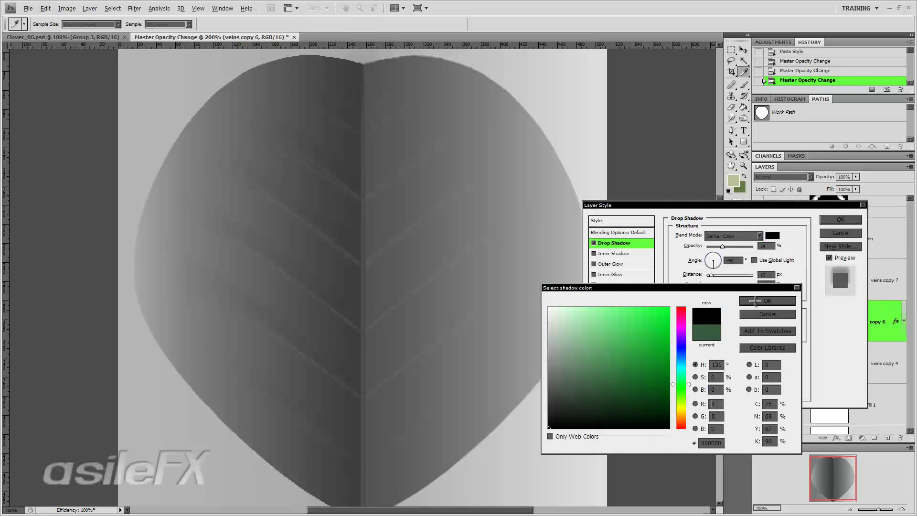
pyautogui.click(755, 301)
# - Set the drop shadow's distance to 0 px, size to 5 px and opacity to 15%, and apply the style
pyautogui.moveTo(712, 275); pyautogui.dragTo(708, 295)
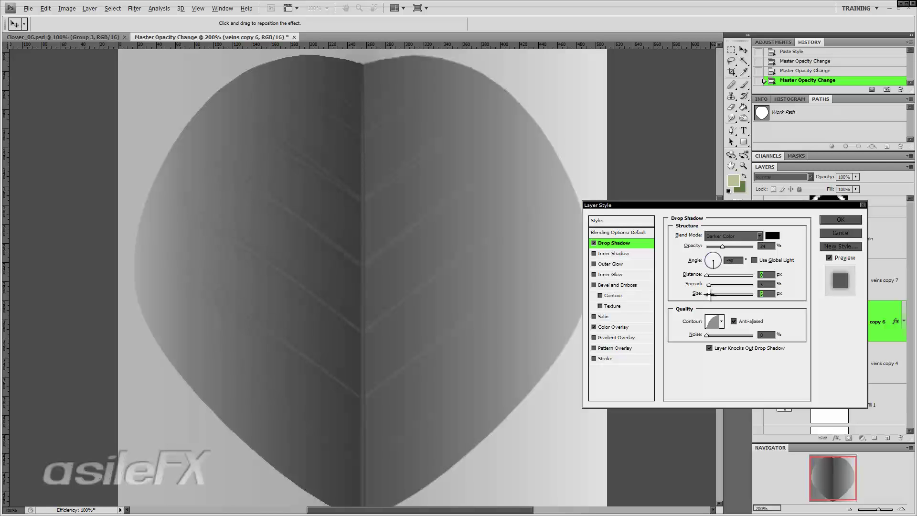
pyautogui.moveTo(709, 295); pyautogui.dragTo(710, 295)
pyautogui.moveTo(722, 246); pyautogui.dragTo(713, 246)
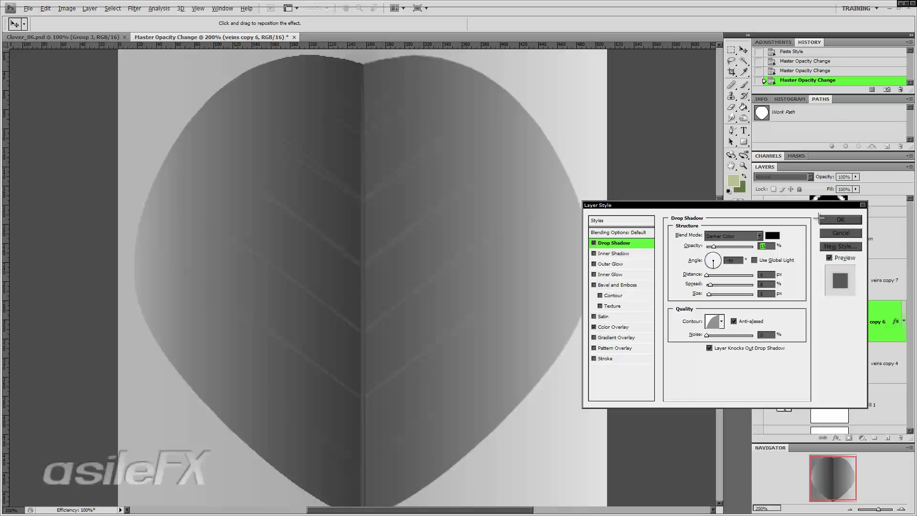
pyautogui.click(840, 219)
# - Transfer the layer style with the black drop shadow from veins copy 6 to veins copy 3 in the veins copy 4 group
pyautogui.rightClick(877, 315)
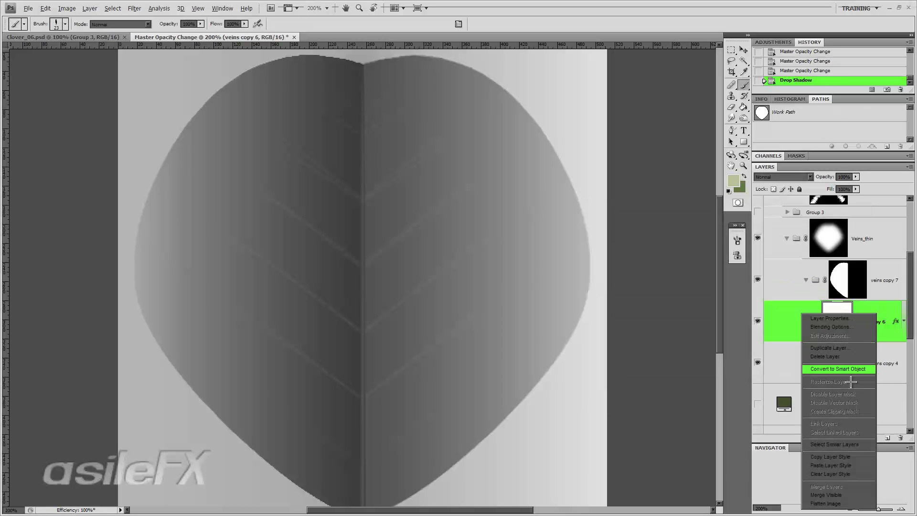
pyautogui.click(839, 458)
pyautogui.click(806, 363)
pyautogui.rightClick(860, 395)
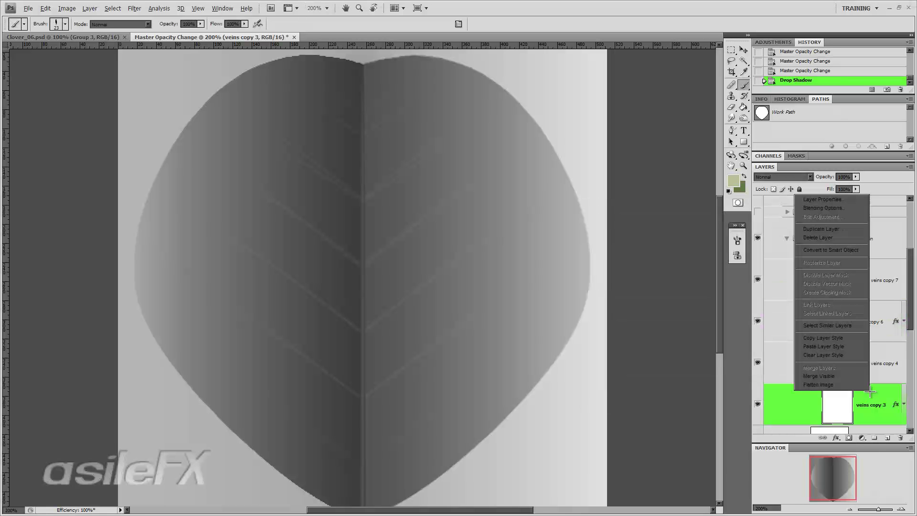
pyautogui.click(856, 350)
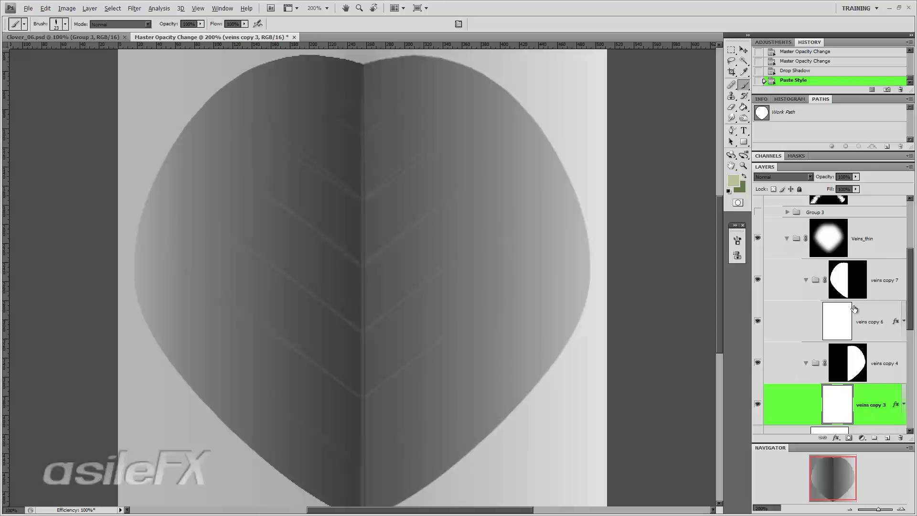
# - Collapse the veins copy 7 and veins copy 4 groups and compare the leaf with the Veins_thin group hidden and shown
pyautogui.click(806, 280)
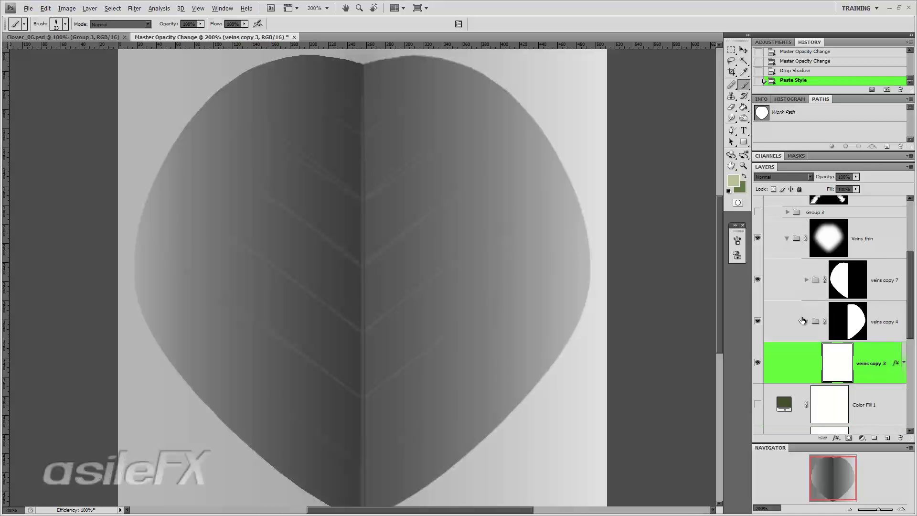
pyautogui.click(806, 321)
pyautogui.click(828, 238)
pyautogui.click(757, 238)
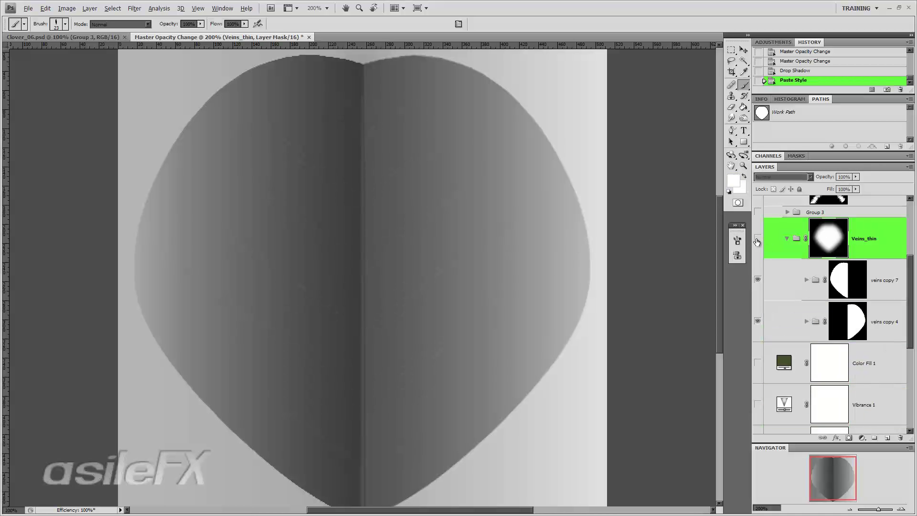
pyautogui.click(757, 239)
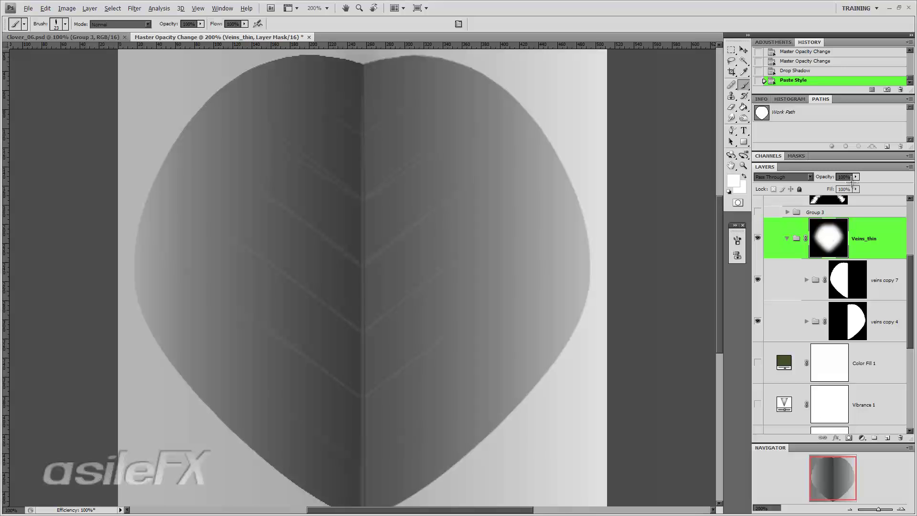
# - Change the blending mode of the Veins_thin group to Overlay
pyautogui.click(781, 177)
pyautogui.click(781, 206)
pyautogui.press('Down')
pyautogui.press('Down')
pyautogui.press('Down')
pyautogui.press('Down')
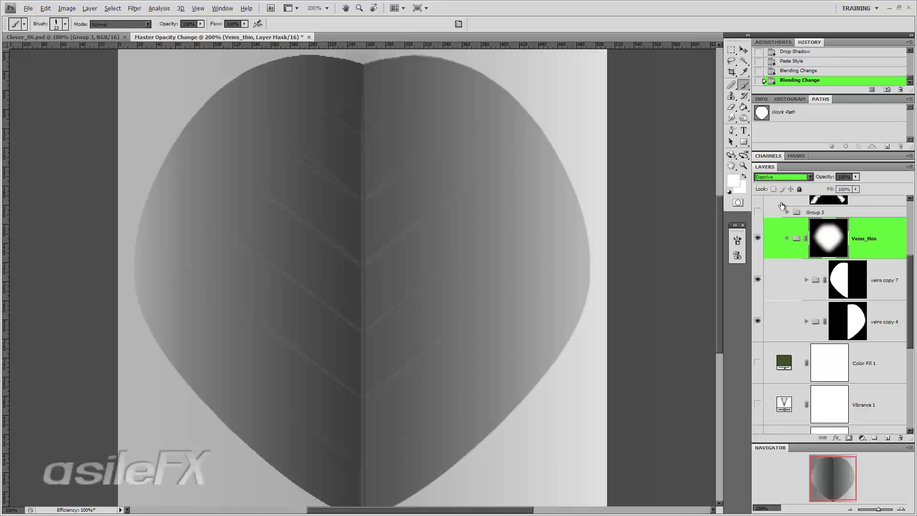
pyautogui.press('Down')
pyautogui.press('Down')
pyautogui.press('Down')
pyautogui.press('Down')
pyautogui.press('Down')
pyautogui.press('Down')
# - Set the opacity of the veins copy 7 group to 50% and adjust the veins copy 4 group's opacity to match
pyautogui.click(806, 279)
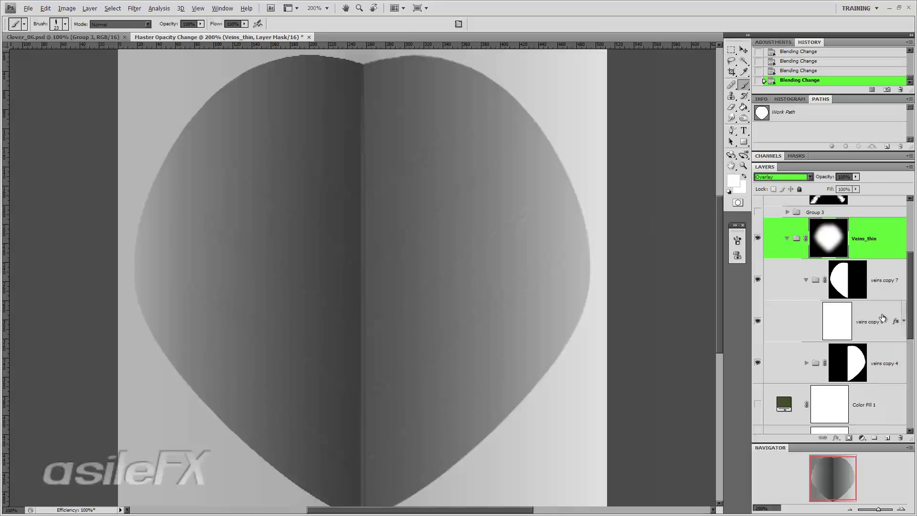
pyautogui.click(862, 319)
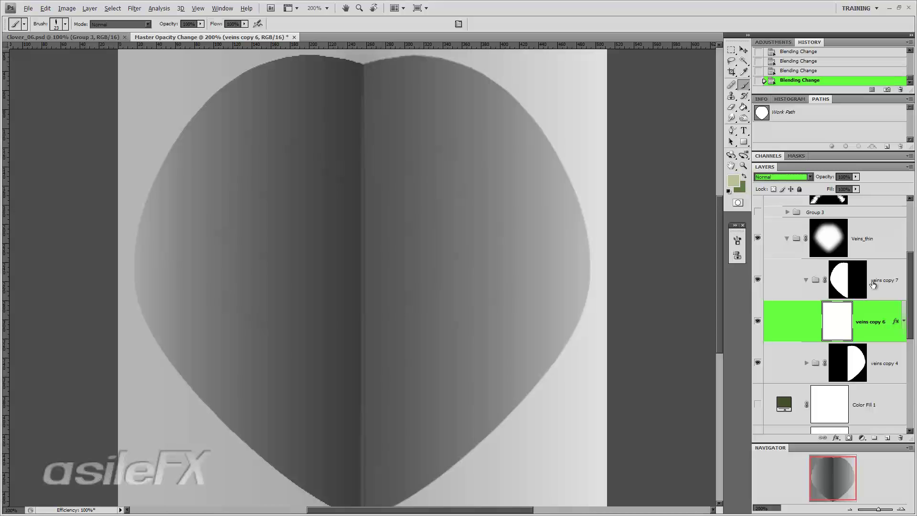
pyautogui.click(873, 284)
pyautogui.moveTo(855, 177)
pyautogui.mouseDown()
pyautogui.moveTo(859, 186)
pyautogui.moveTo(904, 187)
pyautogui.moveTo(869, 187)
pyautogui.mouseUp()
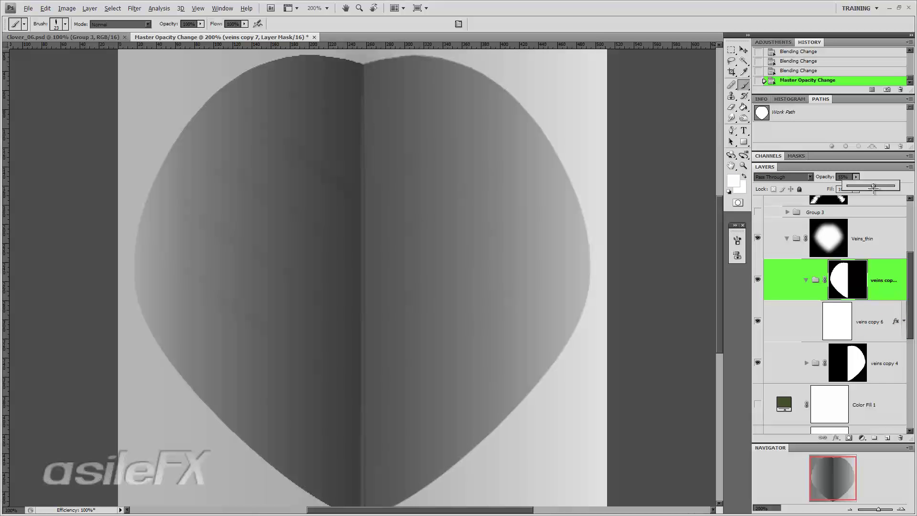
pyautogui.click(849, 174)
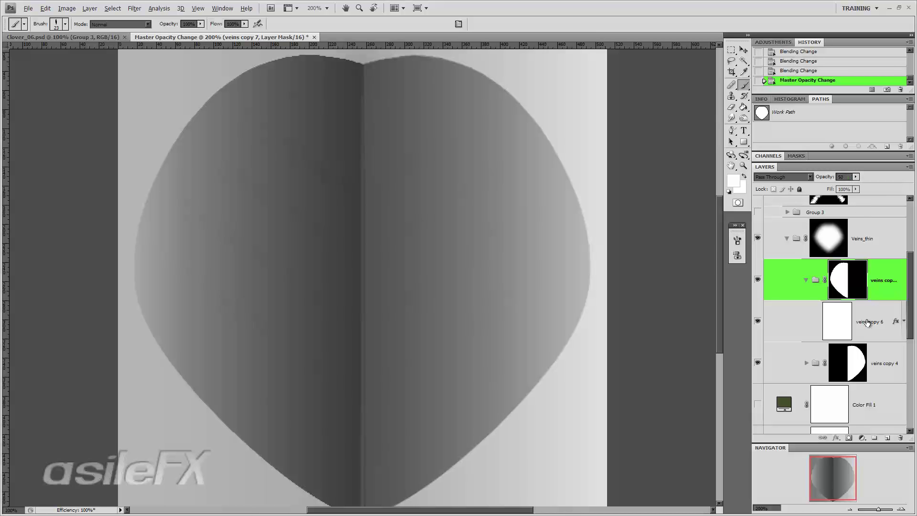
pyautogui.click(867, 322)
pyautogui.click(874, 363)
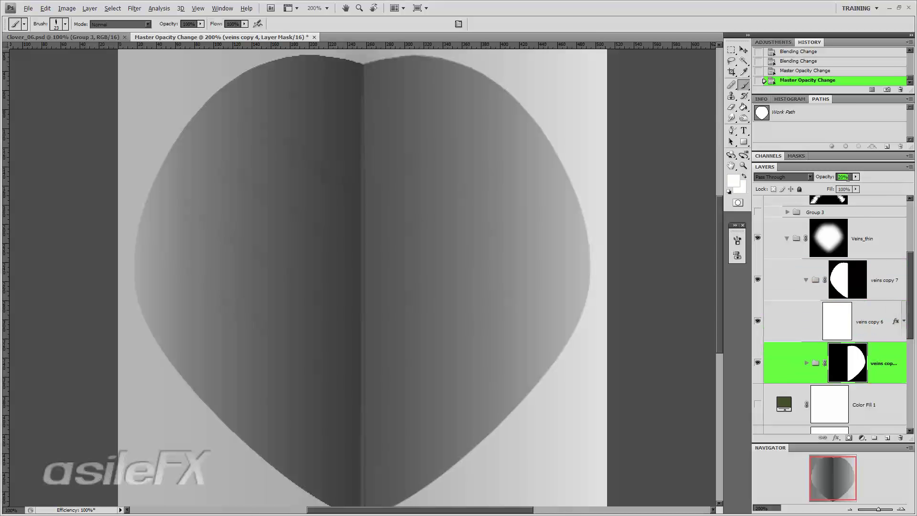
# - Adjust the Color Overlay of the veins copy 6 layer to a neutral dark gray
pyautogui.click(878, 306)
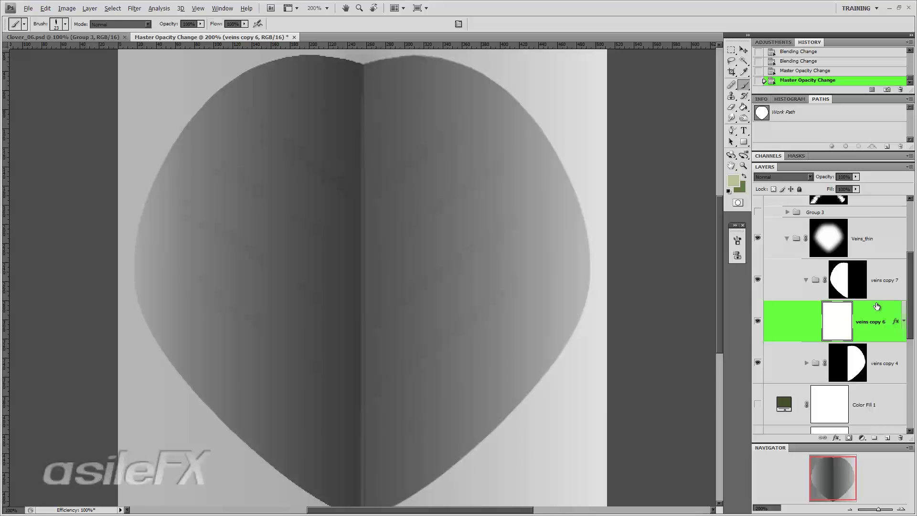
pyautogui.doubleClick(877, 306)
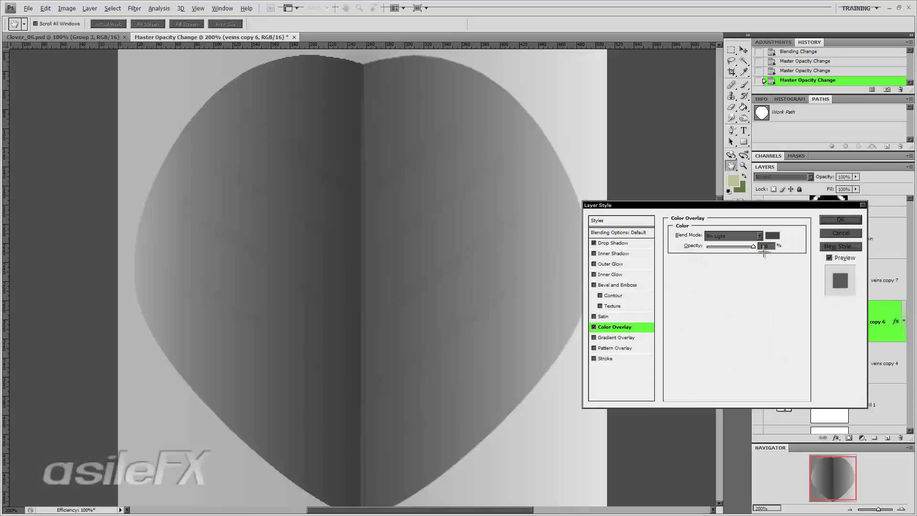
pyautogui.click(773, 236)
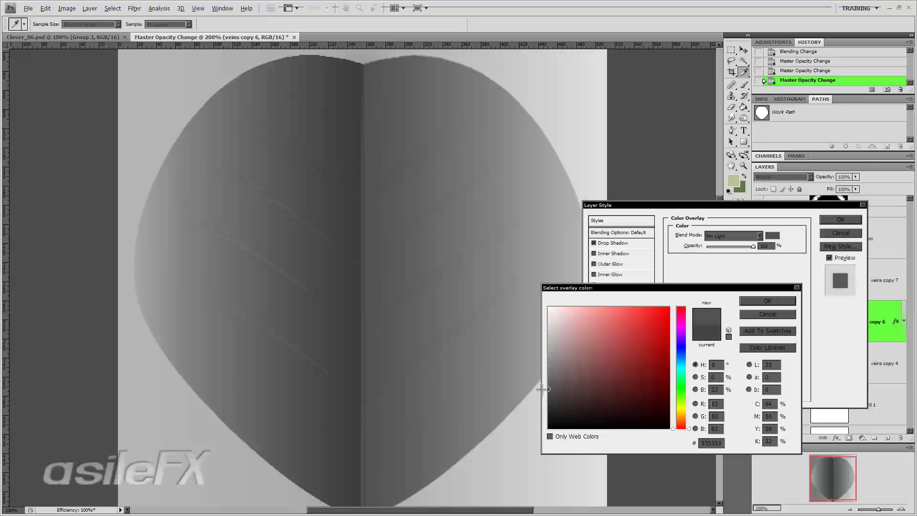
pyautogui.moveTo(549, 392); pyautogui.dragTo(548, 392)
pyautogui.click(763, 300)
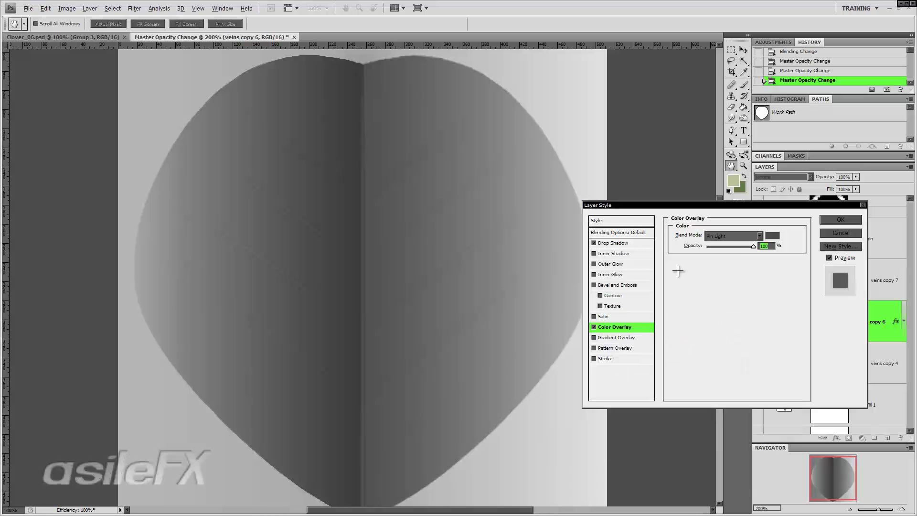
# - Shrink the veins copy 6 drop shadow to a few pixels, raise its opacity slightly, and apply the style
pyautogui.click(621, 243)
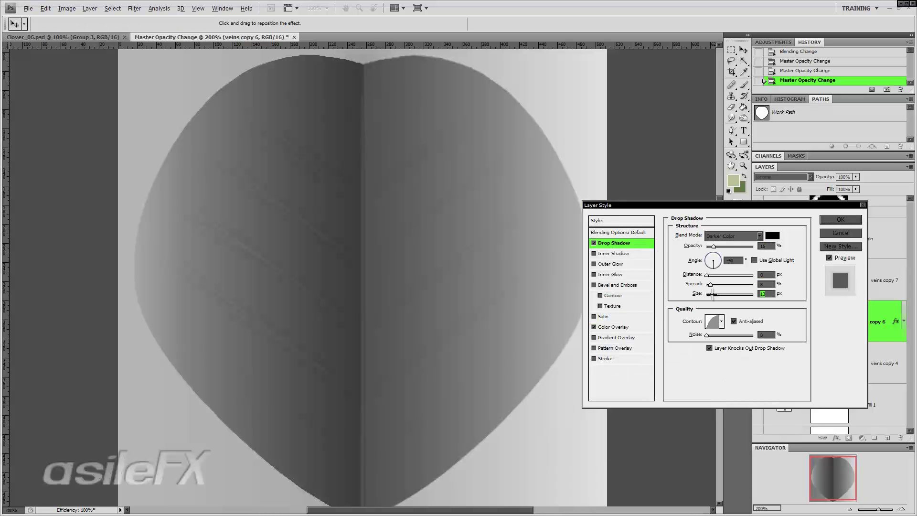
pyautogui.click(594, 242)
pyautogui.moveTo(714, 294); pyautogui.dragTo(711, 294)
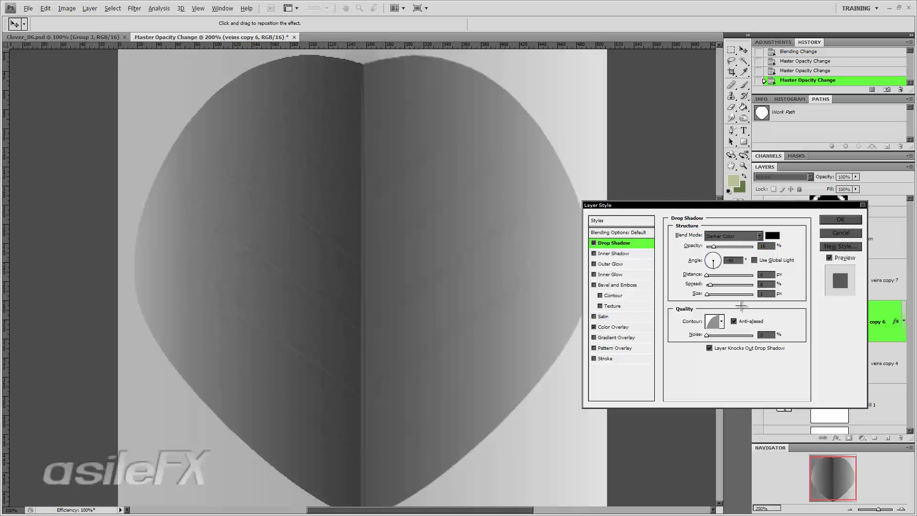
pyautogui.click(766, 294)
pyautogui.press('Up')
pyautogui.press('Up')
pyautogui.moveTo(714, 246)
pyautogui.mouseDown()
pyautogui.moveTo(740, 246)
pyautogui.moveTo(715, 247)
pyautogui.mouseUp()
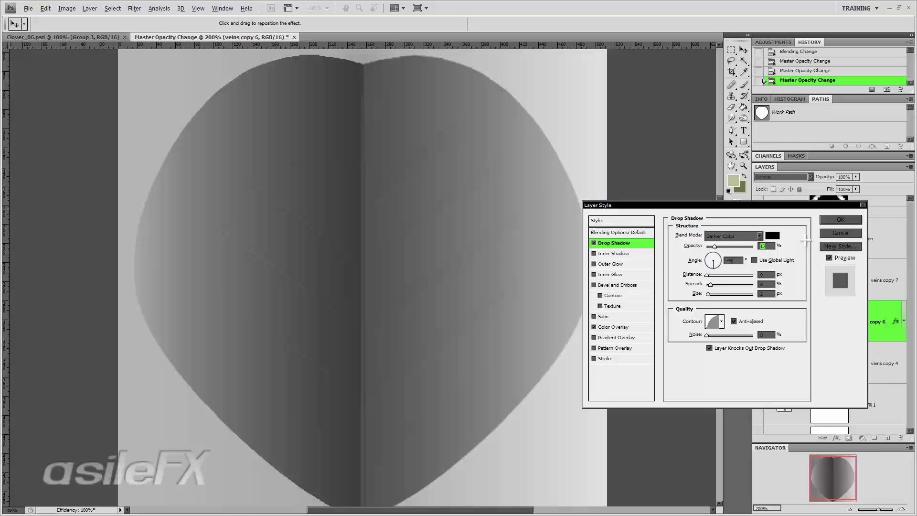
pyautogui.click(840, 219)
# - Copy the updated layer style from veins copy 6 onto veins copy 3 in the veins copy 4 group
pyautogui.rightClick(875, 328)
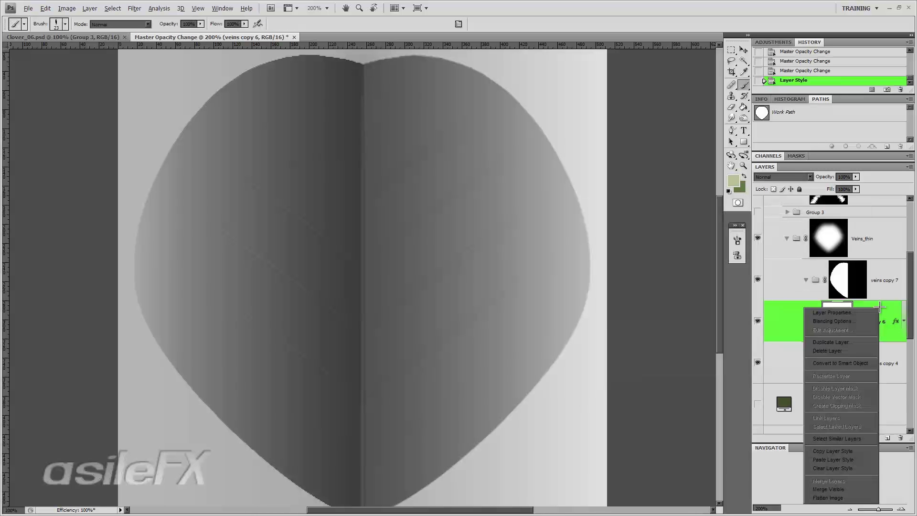
pyautogui.click(849, 451)
pyautogui.click(805, 365)
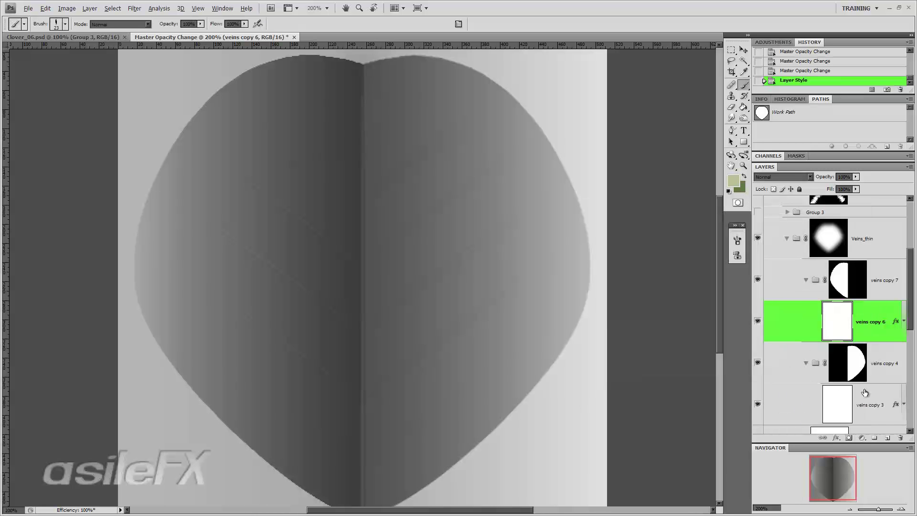
pyautogui.rightClick(868, 395)
pyautogui.click(844, 346)
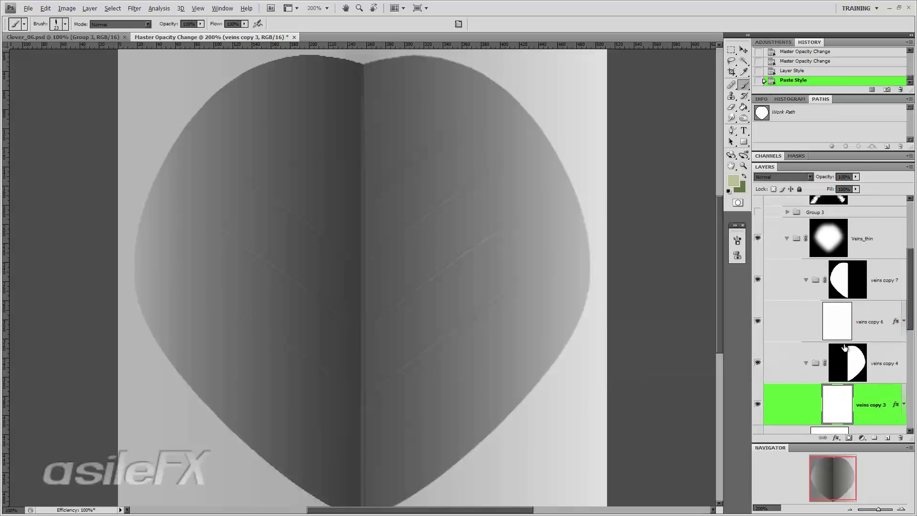
# - Save the document in the Source_Images folder as Clover_07_bump in Photoshop format
pyautogui.scroll(3, 841, 304)
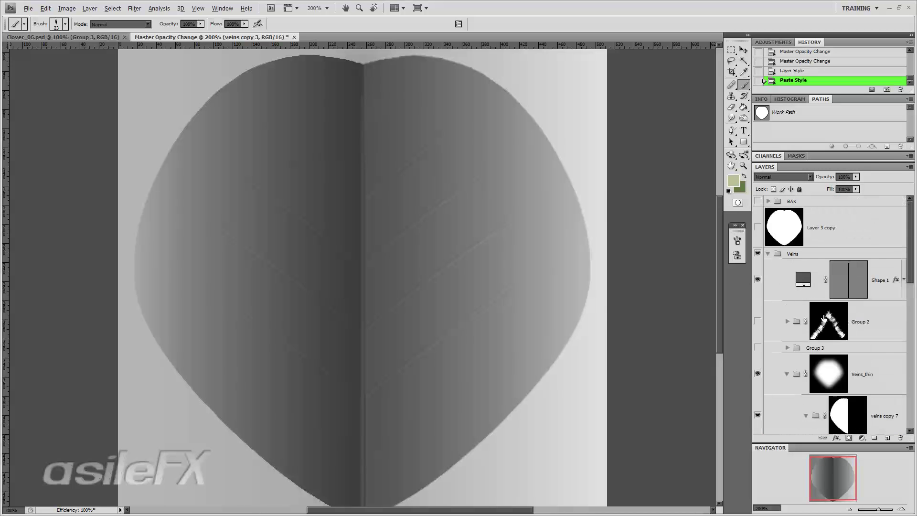
pyautogui.hotkey('ctrl', 's')
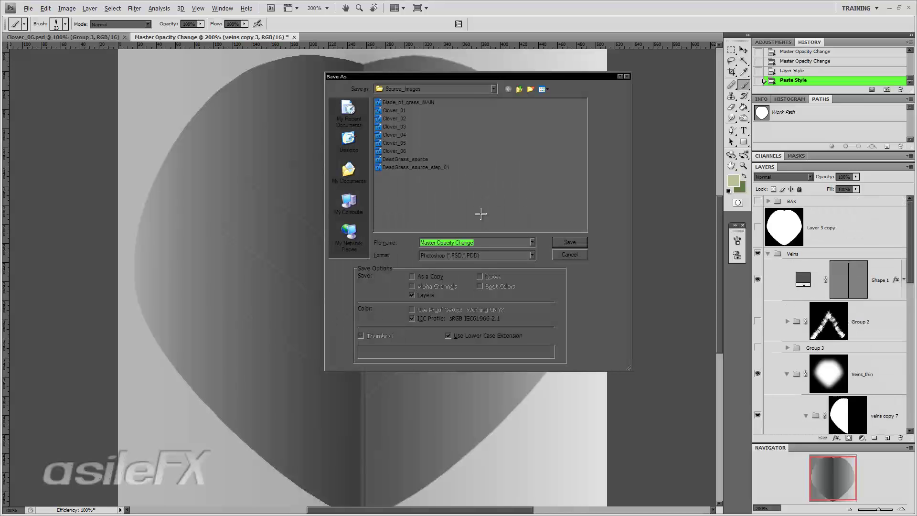
pyautogui.click(405, 152)
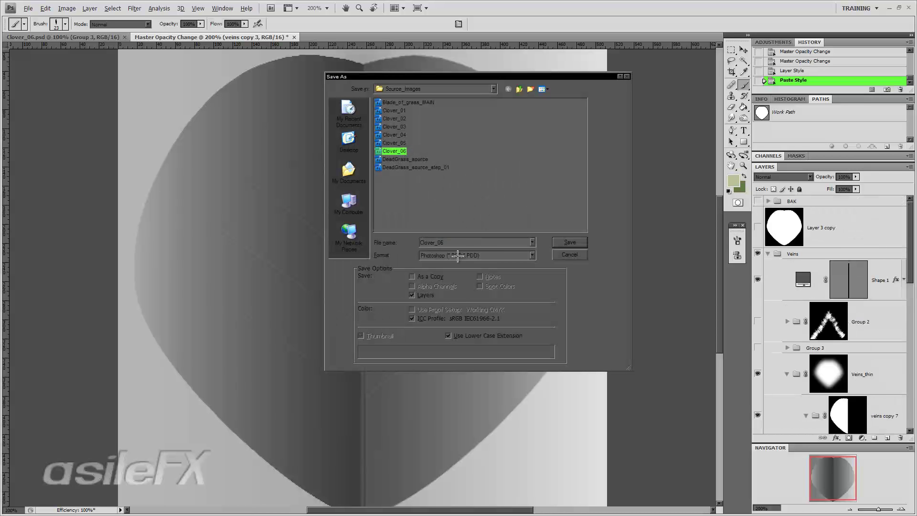
pyautogui.press('Tab')
pyautogui.click(480, 242)
pyautogui.press('BackSpace')
pyautogui.write('7_bump')
pyautogui.press('Return')
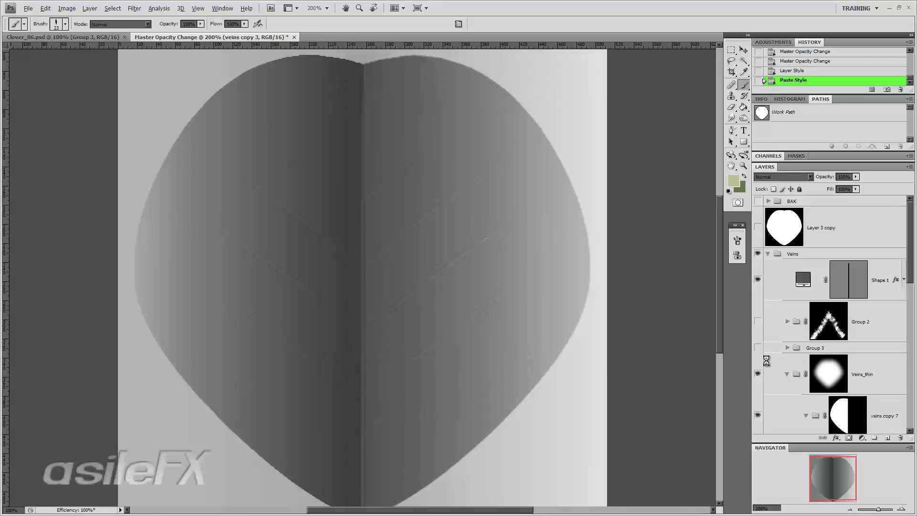
# - Examine the whole leaf at 100% zoom with Group 1 hidden and shown, and select the Group 1 layer mask
pyautogui.click(849, 509)
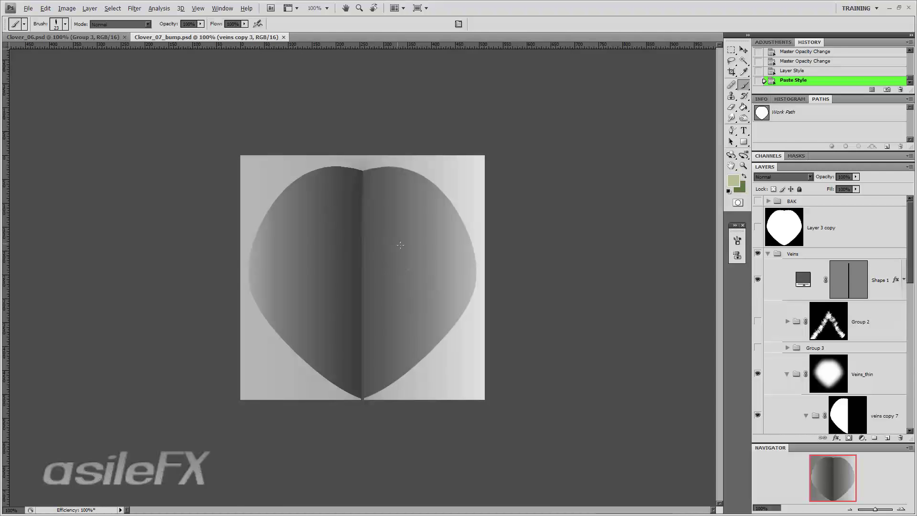
pyautogui.click(90, 8)
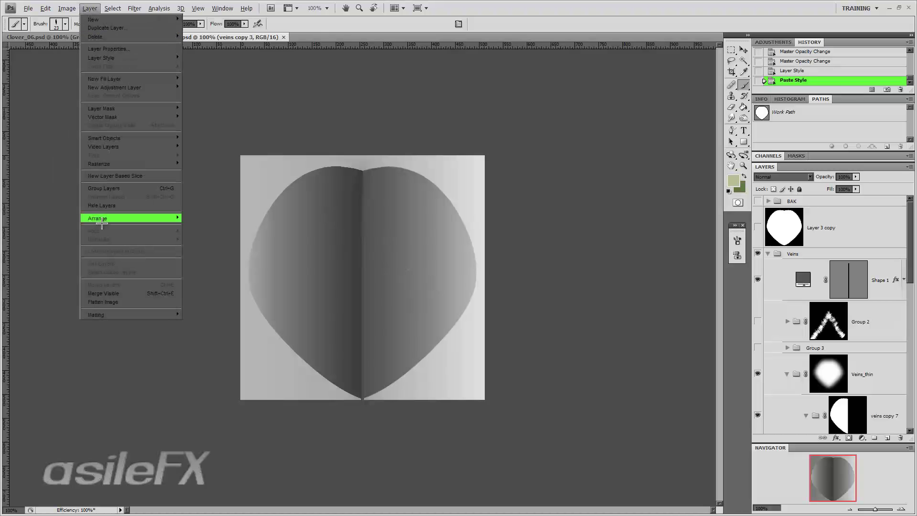
pyautogui.press('Escape')
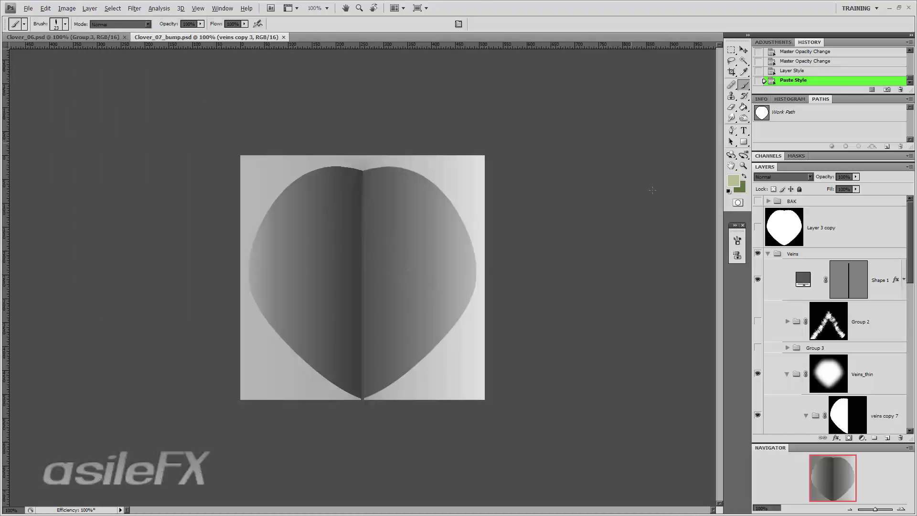
pyautogui.scroll(-10, 788, 358)
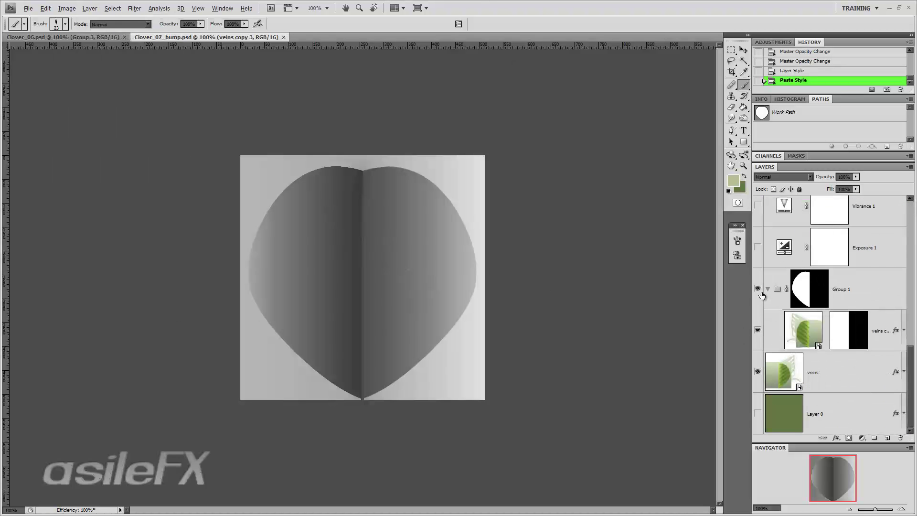
pyautogui.scroll(10, 762, 306)
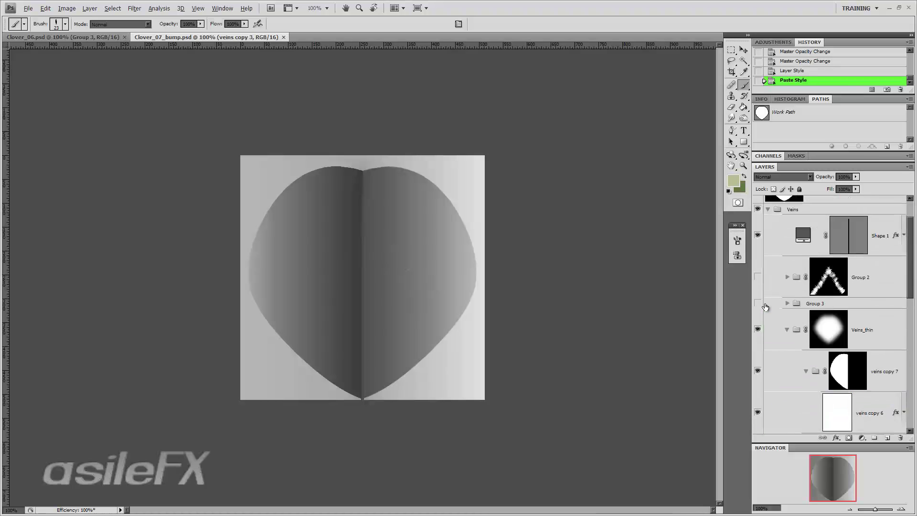
pyautogui.click(757, 372)
pyautogui.scroll(-10, 759, 367)
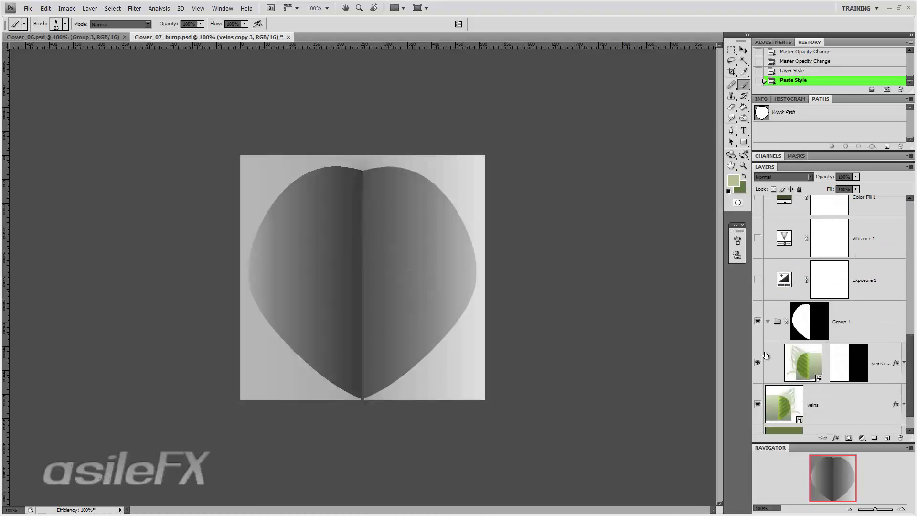
pyautogui.click(758, 321)
pyautogui.click(757, 321)
pyautogui.click(818, 327)
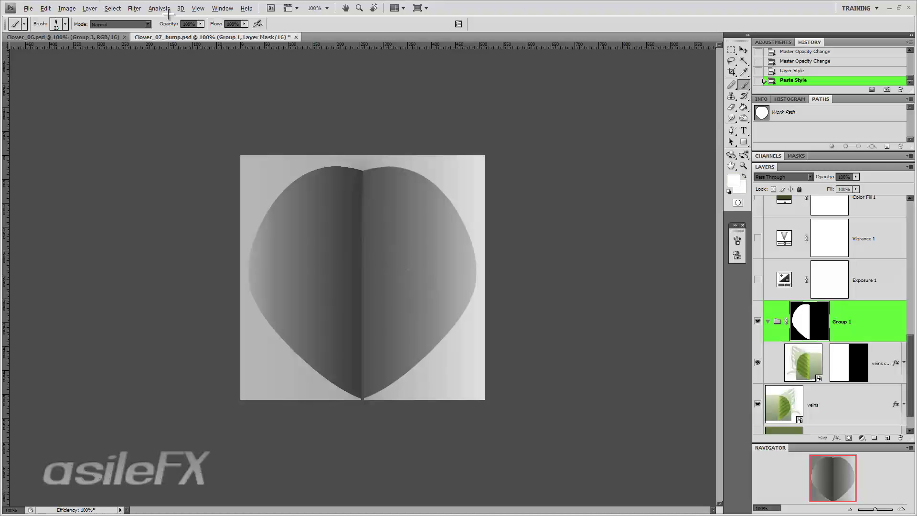
# - Flatten all layers of the bump image into one background layer, discarding the hidden layers
pyautogui.click(134, 8)
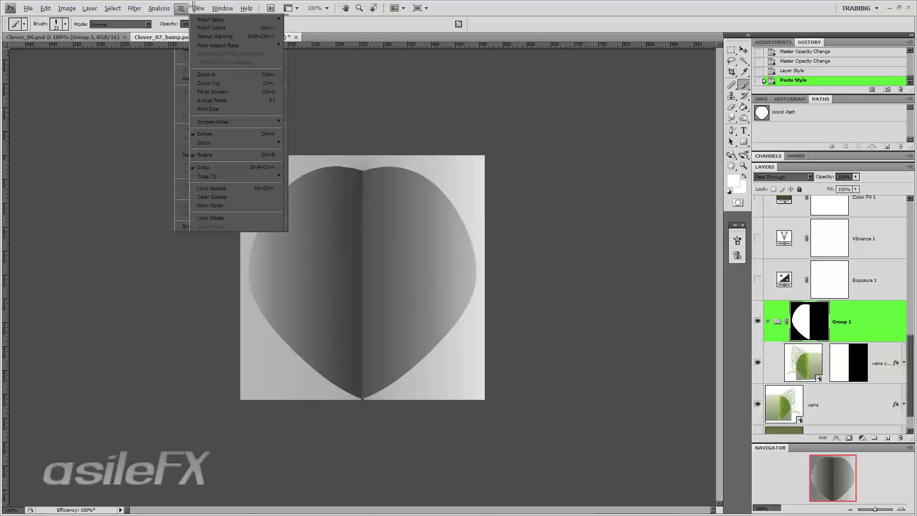
pyautogui.moveTo(90, 8)
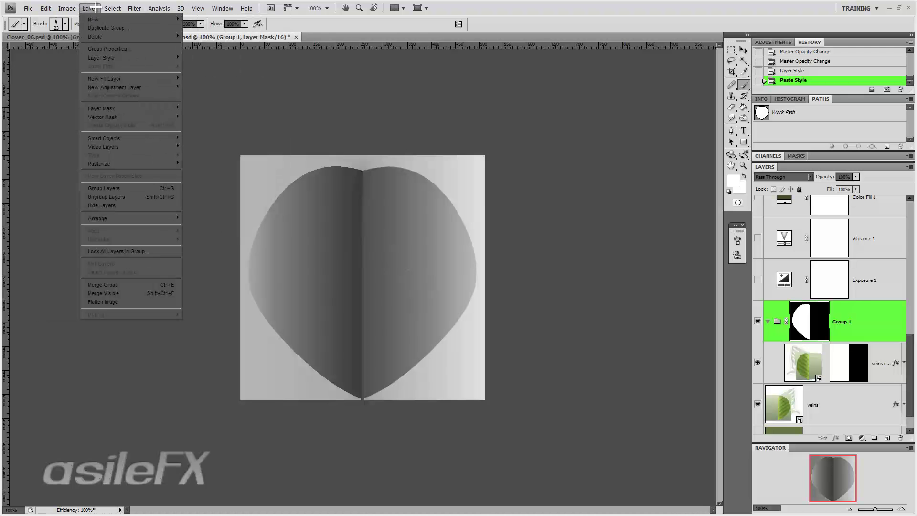
pyautogui.click(130, 302)
pyautogui.click(419, 192)
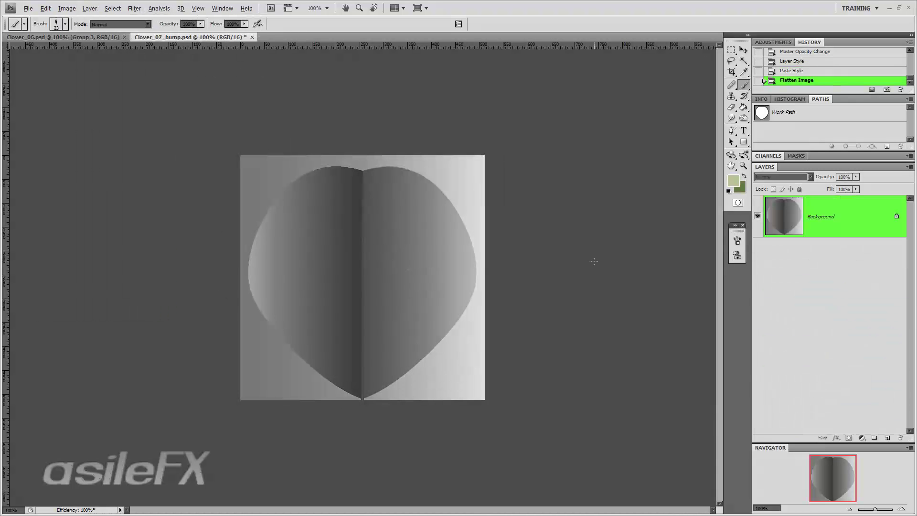
pyautogui.hotkey('ctrl', 'l')
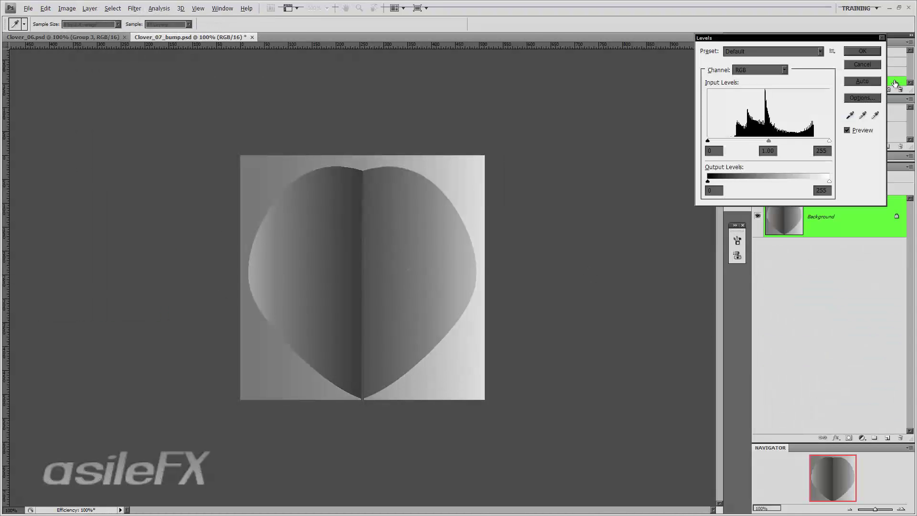
pyautogui.click(858, 81)
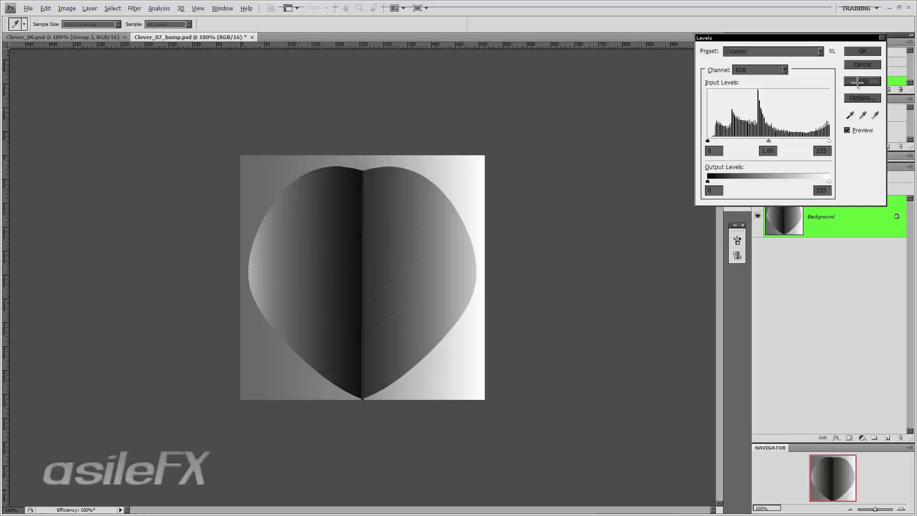
pyautogui.click(878, 65)
# - Adjust the flattened image with Levels, setting the white input level to 228 and lightening the darker tones
pyautogui.hotkey('ctrl', 'l')
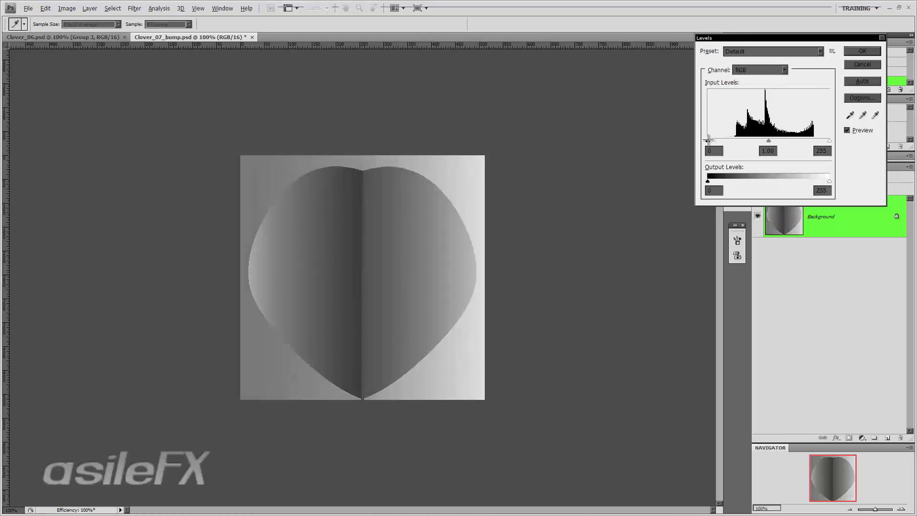
pyautogui.moveTo(708, 140)
pyautogui.mouseDown()
pyautogui.moveTo(729, 139)
pyautogui.moveTo(722, 139)
pyautogui.mouseUp()
pyautogui.moveTo(829, 141); pyautogui.dragTo(817, 140)
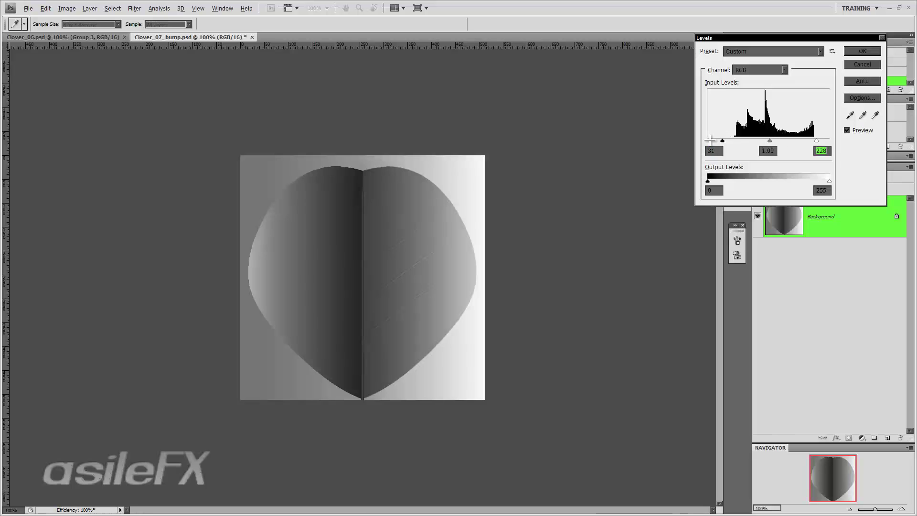
pyautogui.moveTo(722, 140); pyautogui.dragTo(749, 142)
pyautogui.press('Return')
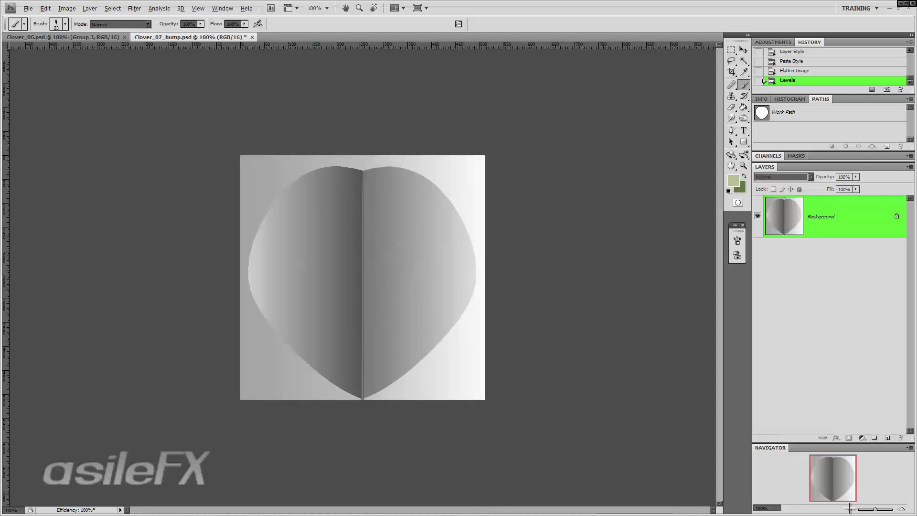
# - Convert the locked background into a regular layer named Layer 0
pyautogui.click(901, 508)
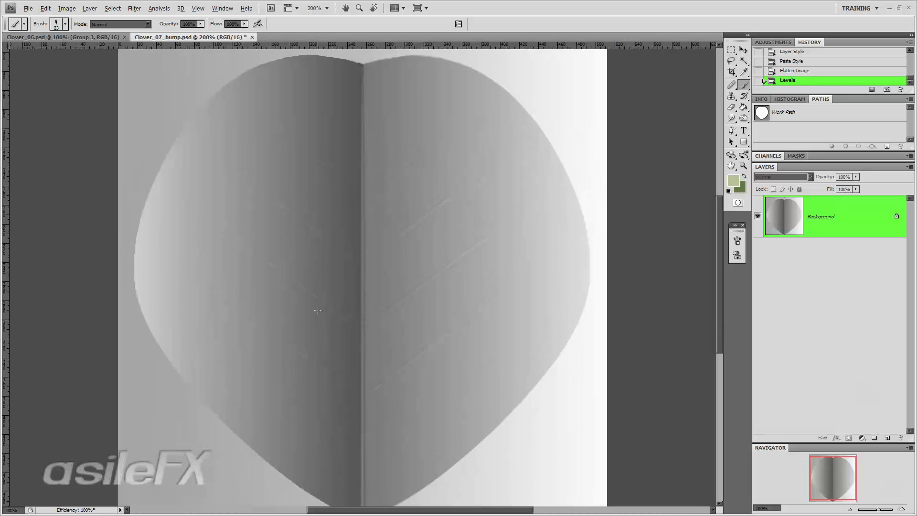
pyautogui.click(854, 509)
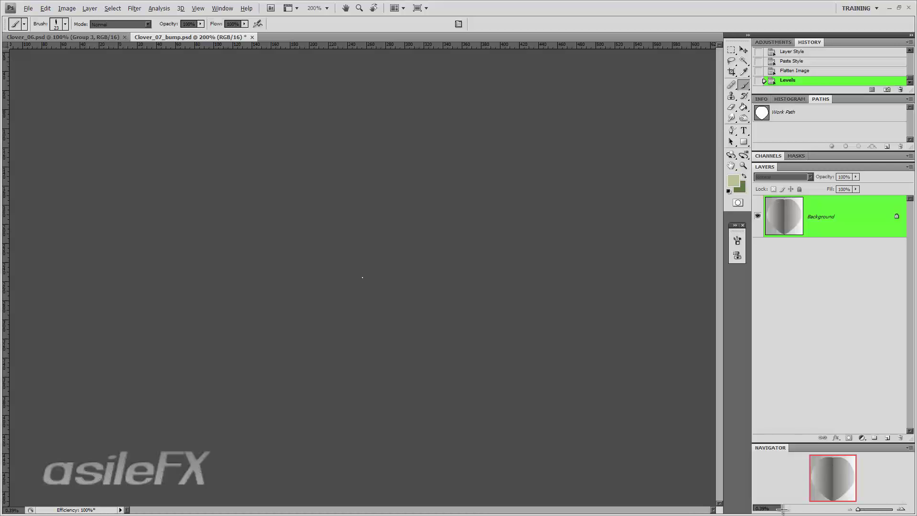
pyautogui.moveTo(772, 504); pyautogui.dragTo(805, 478)
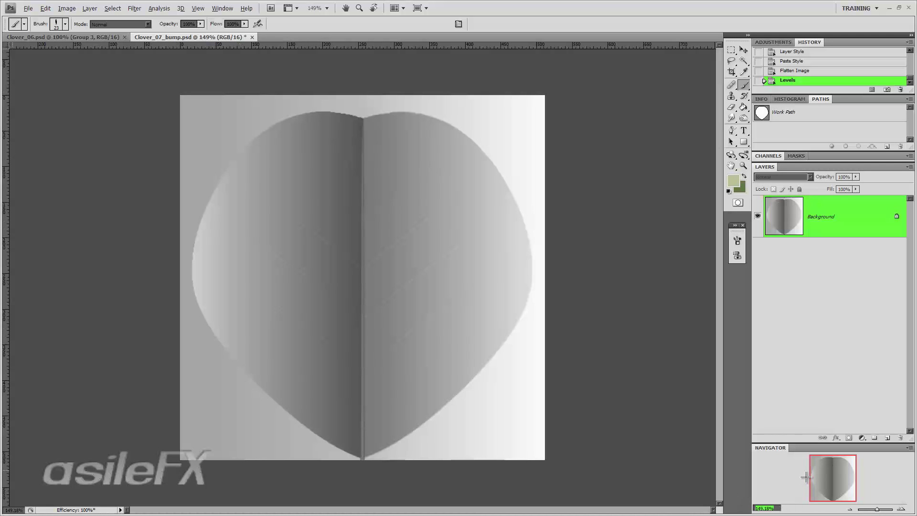
pyautogui.doubleClick(835, 236)
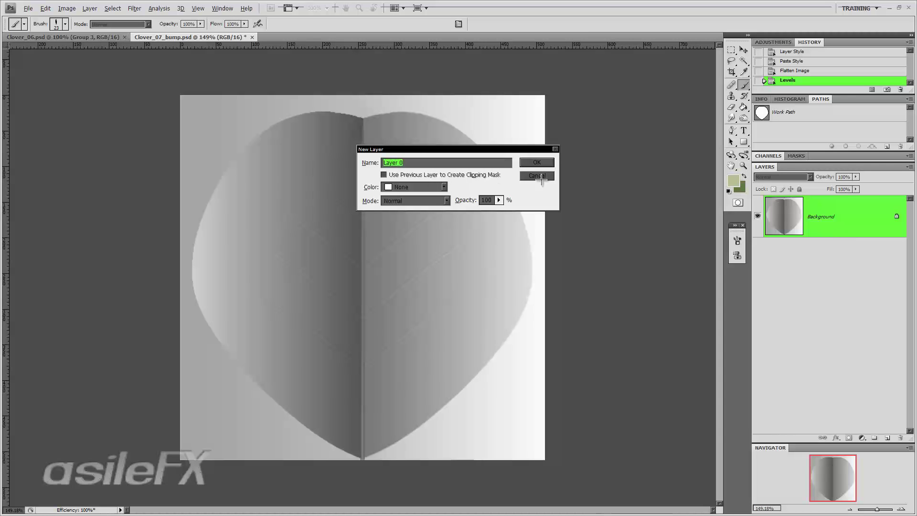
pyautogui.click(537, 162)
# - Add a linear black-to-white Gradient Overlay to Layer 0 in Hard Light blend mode
pyautogui.doubleClick(854, 221)
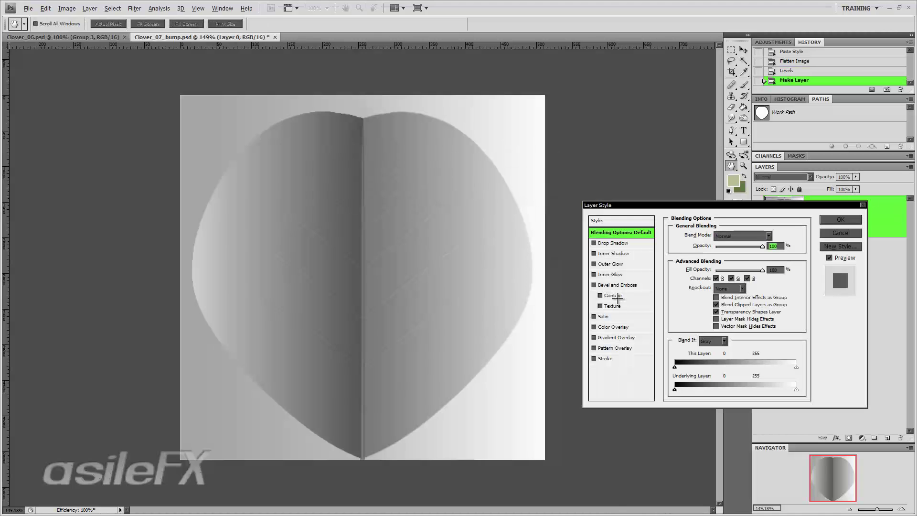
pyautogui.click(618, 337)
pyautogui.click(742, 236)
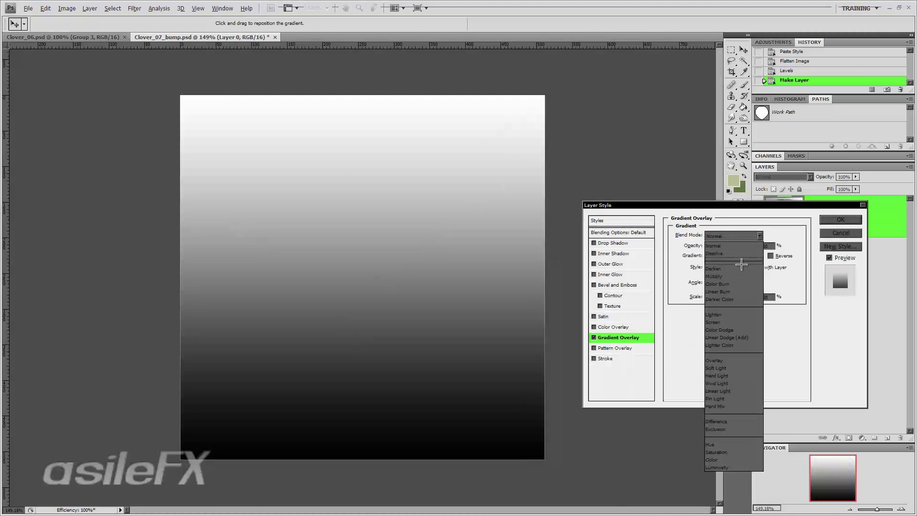
pyautogui.click(736, 375)
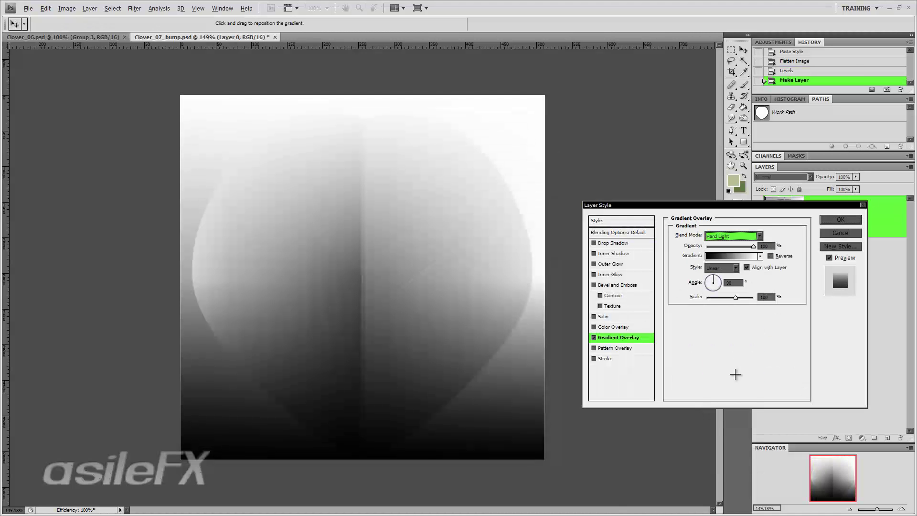
# - Reduce the gradient overlay's opacity to about 45%, raise its scale to about 110%, and apply the layer style
pyautogui.click(744, 245)
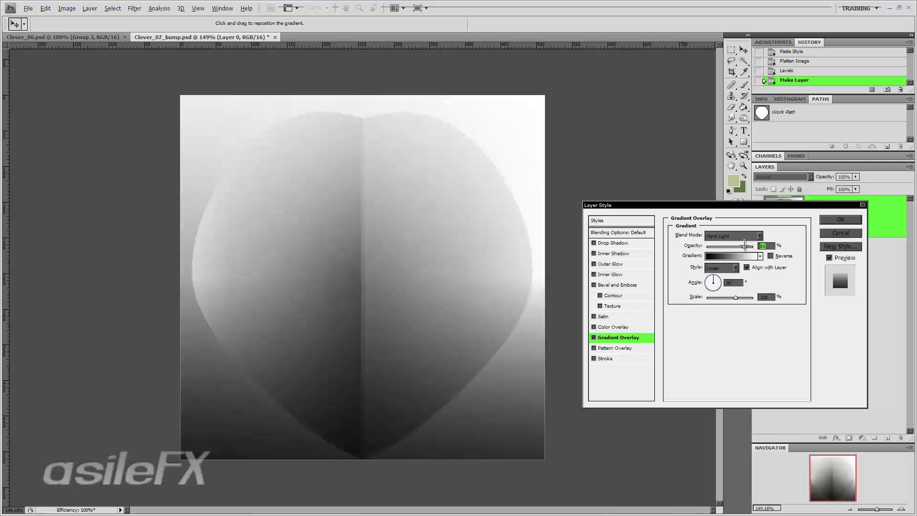
pyautogui.moveTo(745, 246); pyautogui.dragTo(722, 248)
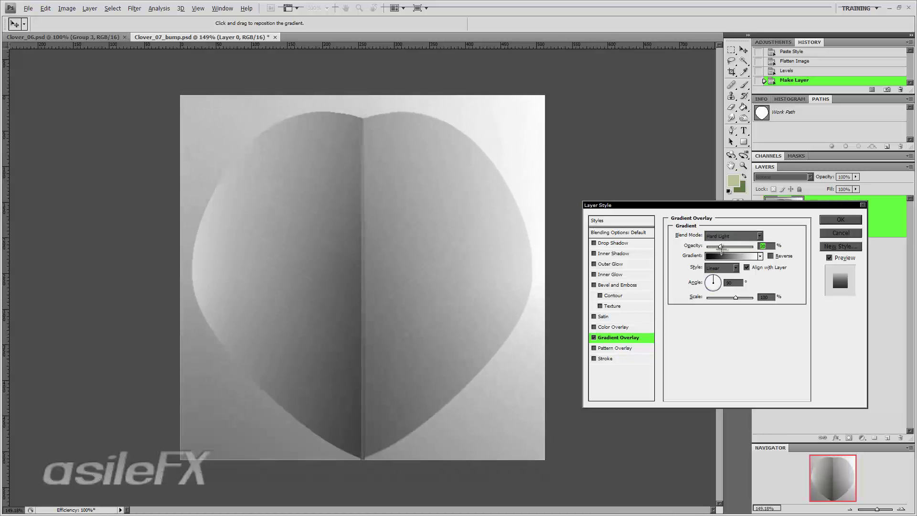
pyautogui.moveTo(735, 297); pyautogui.dragTo(740, 297)
pyautogui.moveTo(720, 247); pyautogui.dragTo(728, 247)
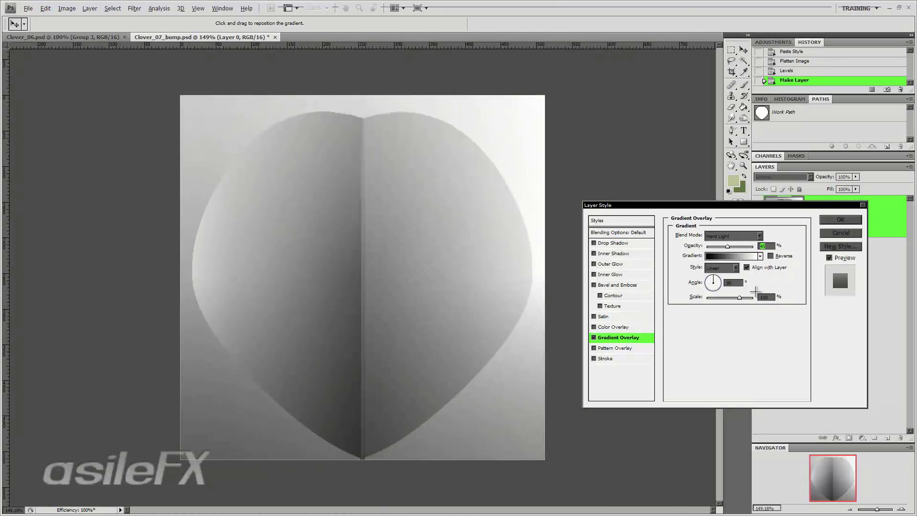
pyautogui.moveTo(740, 298); pyautogui.dragTo(741, 299)
pyautogui.click(830, 221)
# - Flatten the bump image and save it as a Photoshop file named Clover_07_bump_fin
pyautogui.click(67, 8)
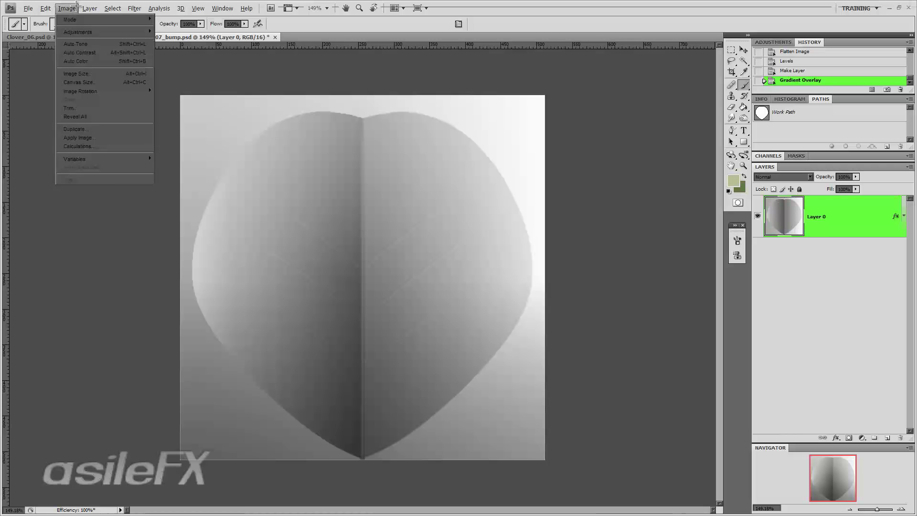
pyautogui.click(122, 302)
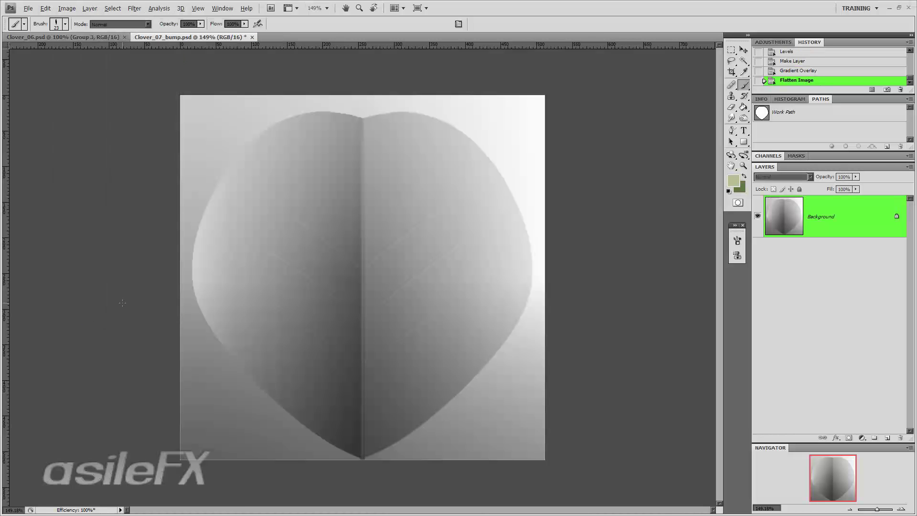
pyautogui.hotkey('ctrl', 'shift', 's')
pyautogui.click(485, 243)
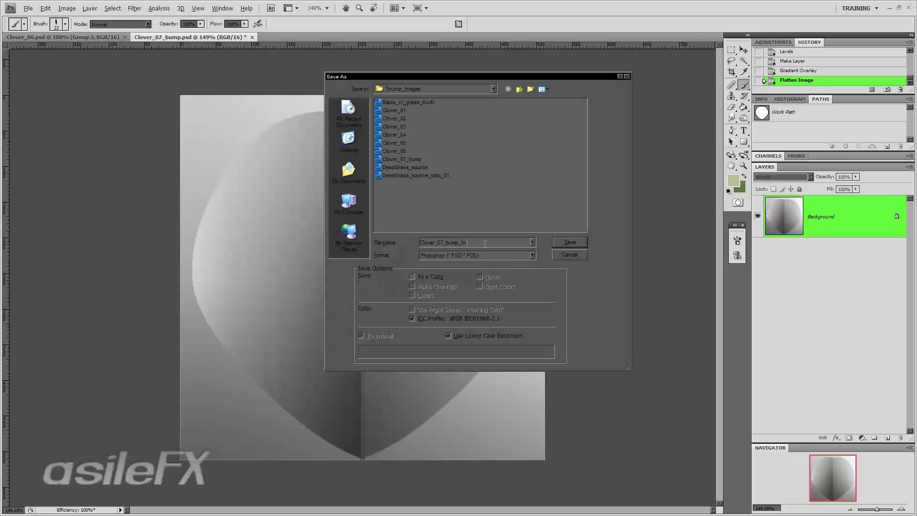
pyautogui.write('_fin')
pyautogui.press('Return')
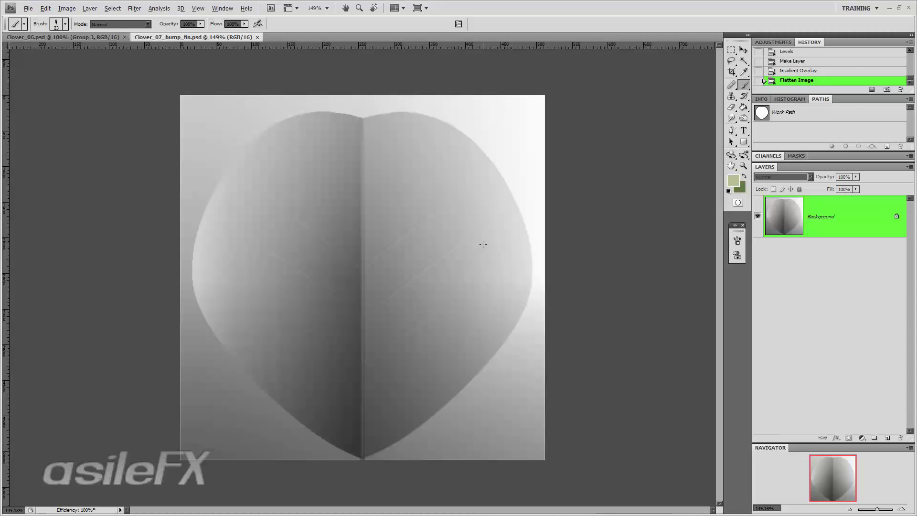
# - Switch to Clover_06.psd, target Group 2's layer mask, and paint black over the lower-left end of the pale streak
pyautogui.click(71, 37)
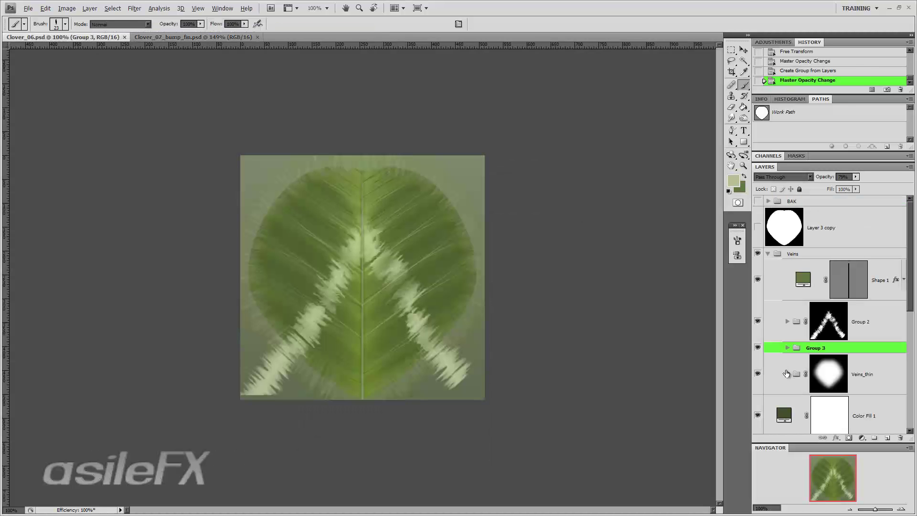
pyautogui.scroll(-1, 833, 340)
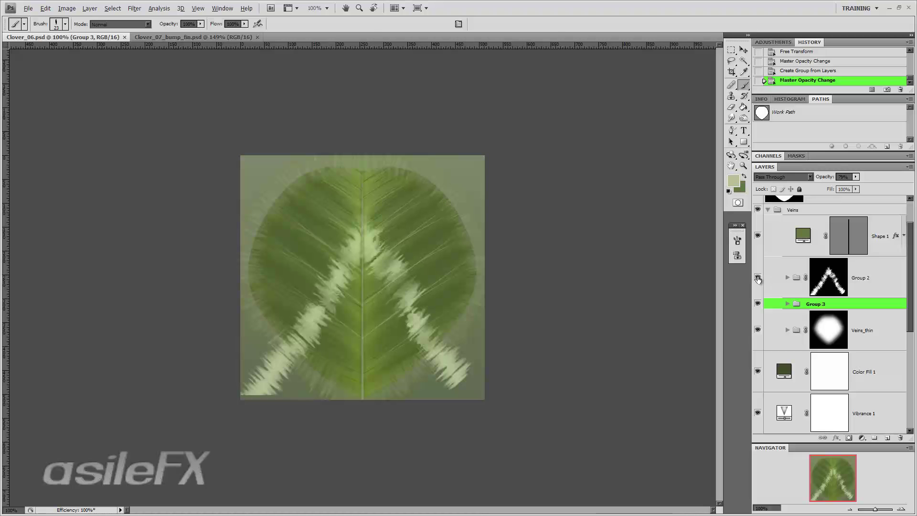
pyautogui.click(834, 280)
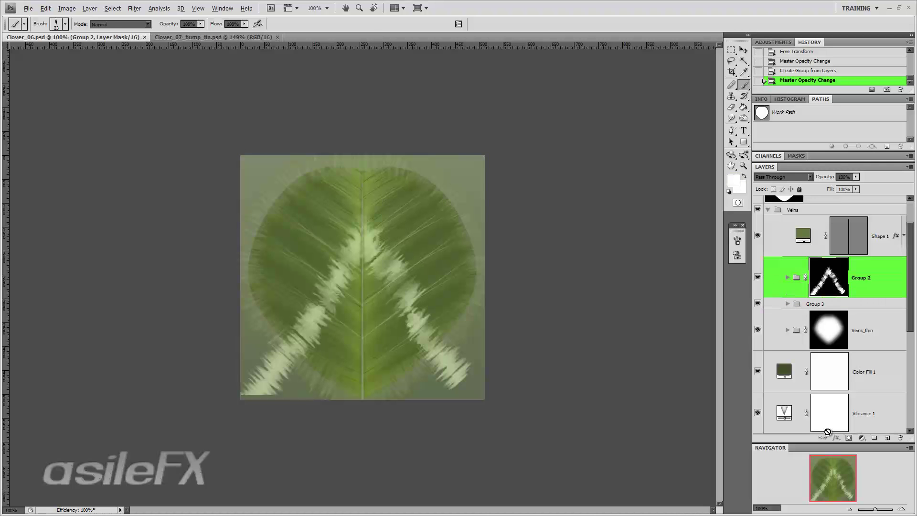
pyautogui.hotkey('ctrl', '+')
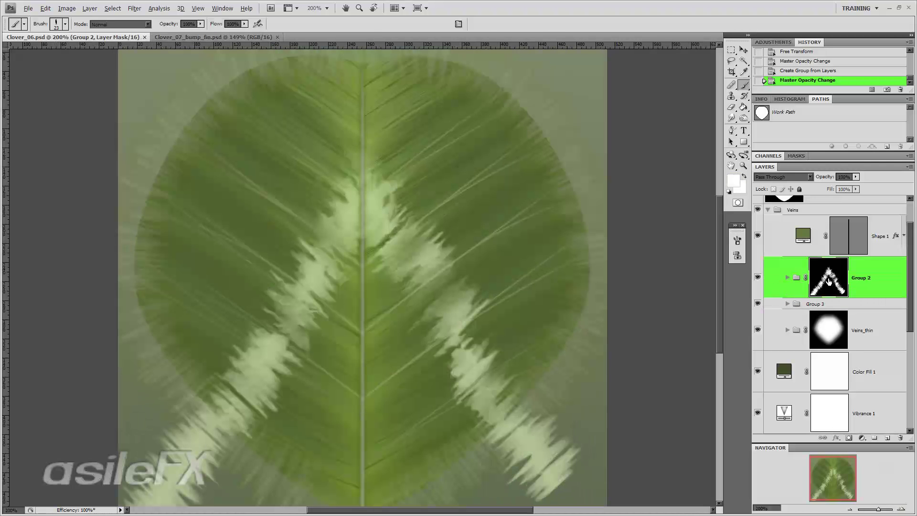
pyautogui.moveTo(852, 467); pyautogui.dragTo(825, 467)
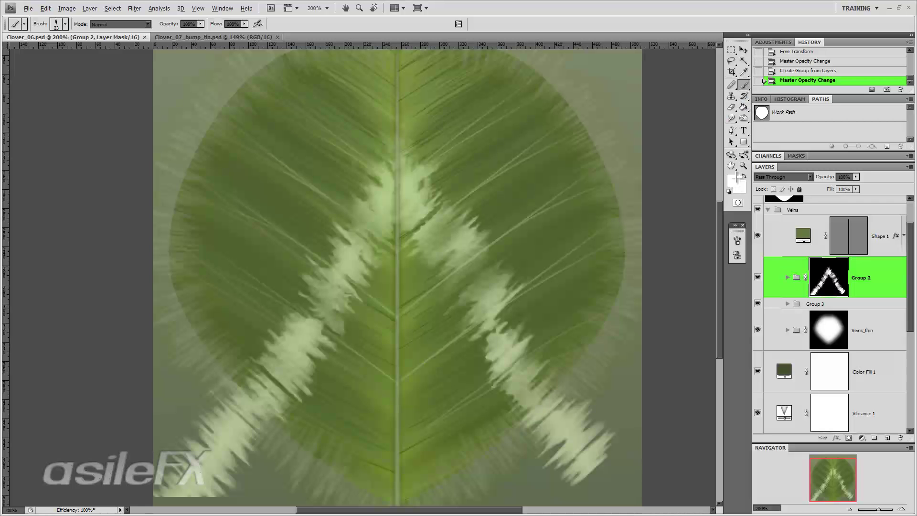
pyautogui.click(728, 192)
pyautogui.click(744, 176)
pyautogui.moveTo(221, 454)
pyautogui.mouseDown()
pyautogui.moveTo(210, 430)
pyautogui.moveTo(225, 466)
pyautogui.mouseUp()
# - Choose the hard round 32 px preset as the brush for painting on the mask
pyautogui.rightClick(295, 376)
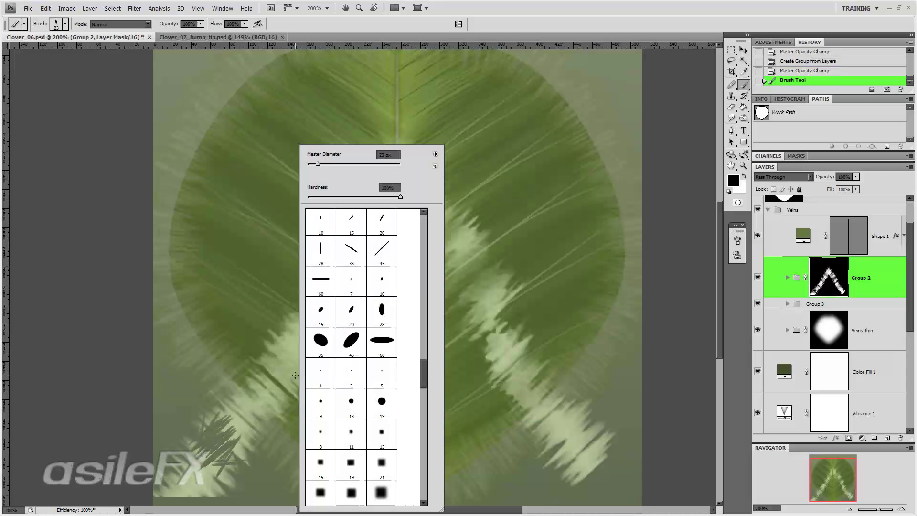
pyautogui.scroll(-2, 378, 480)
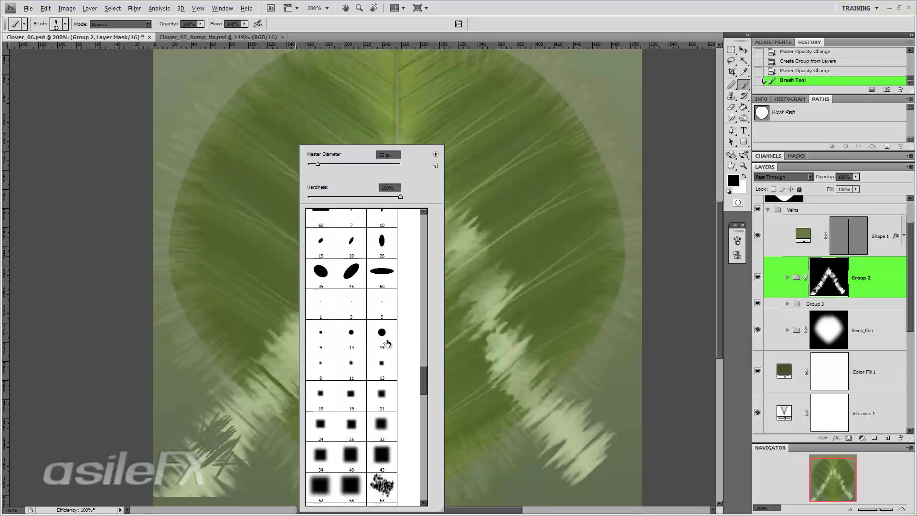
pyautogui.scroll(8, 378, 480)
pyautogui.moveTo(443, 506); pyautogui.dragTo(774, 499)
pyautogui.scroll(4, 443, 328)
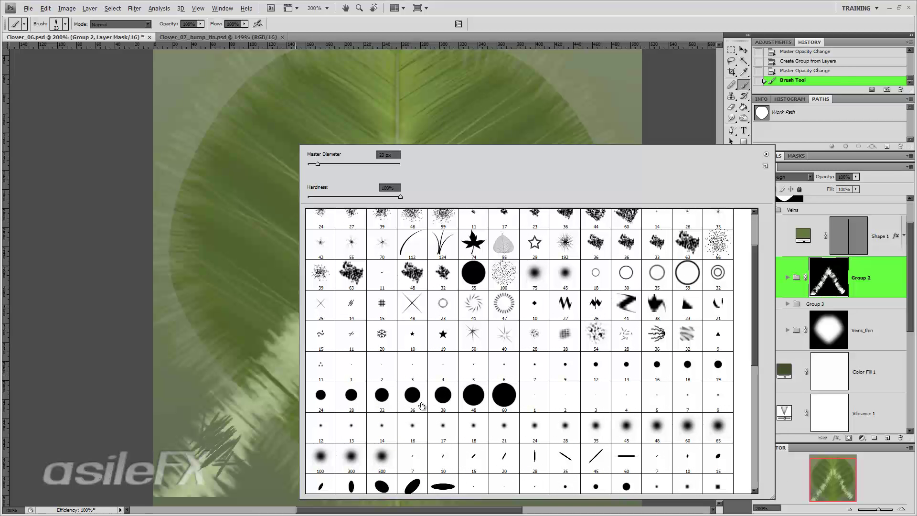
pyautogui.click(383, 404)
# - Paint black on Group 2's mask to hide the lower ends of both pale streaks outside the leaf
pyautogui.moveTo(213, 421)
pyautogui.mouseDown()
pyautogui.moveTo(206, 438)
pyautogui.moveTo(228, 440)
pyautogui.moveTo(231, 414)
pyautogui.moveTo(250, 459)
pyautogui.moveTo(162, 492)
pyautogui.moveTo(230, 477)
pyautogui.mouseUp()
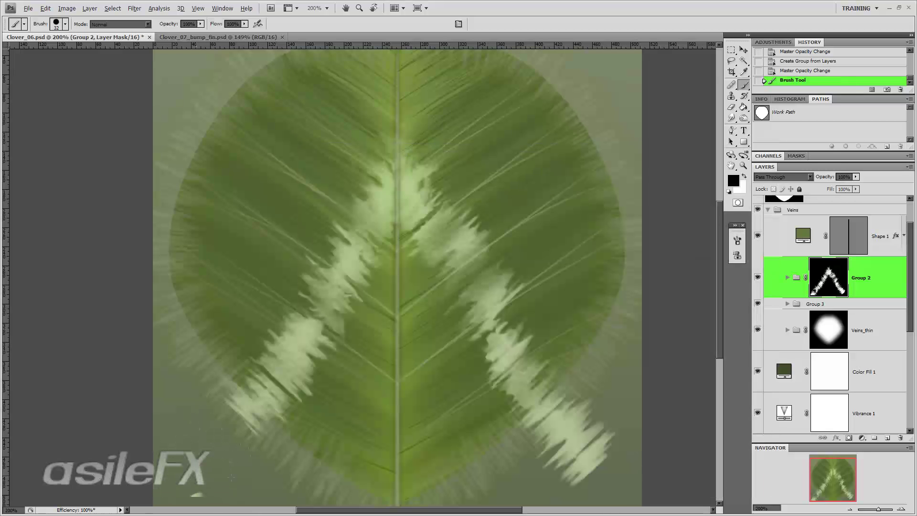
pyautogui.moveTo(623, 426)
pyautogui.mouseDown()
pyautogui.moveTo(566, 485)
pyautogui.moveTo(597, 482)
pyautogui.mouseUp()
pyautogui.moveTo(555, 447); pyautogui.dragTo(570, 416)
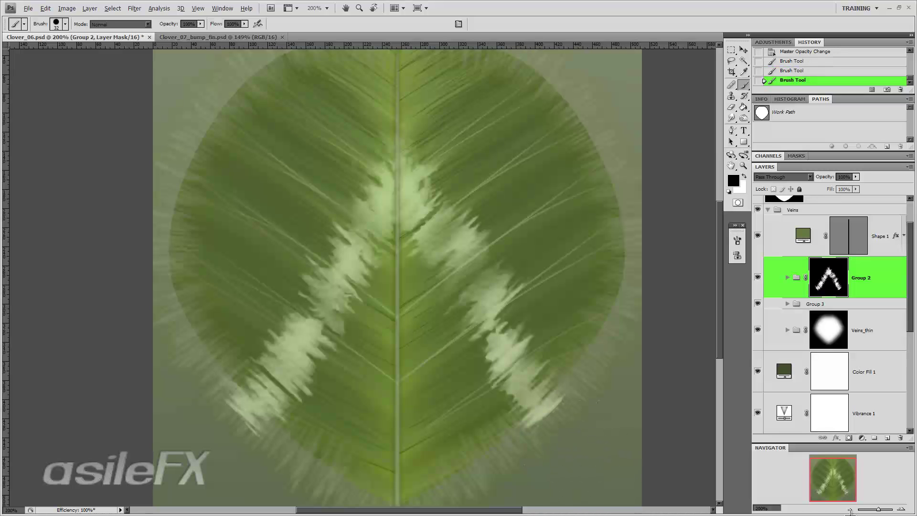
pyautogui.click(849, 509)
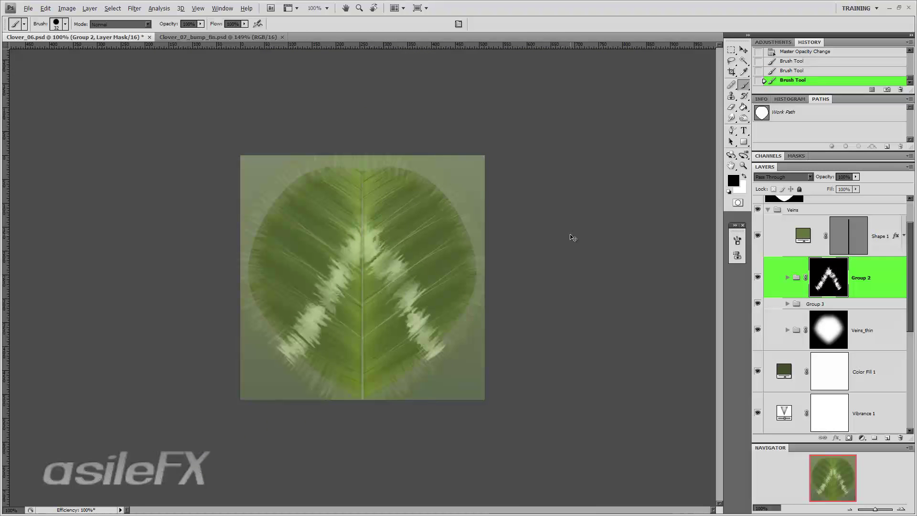
# - Save the leaf document as a new Photoshop file named Clover_07_color
pyautogui.hotkey('ctrl', 'shift', 's')
pyautogui.press('BackSpace')
pyautogui.write('7')
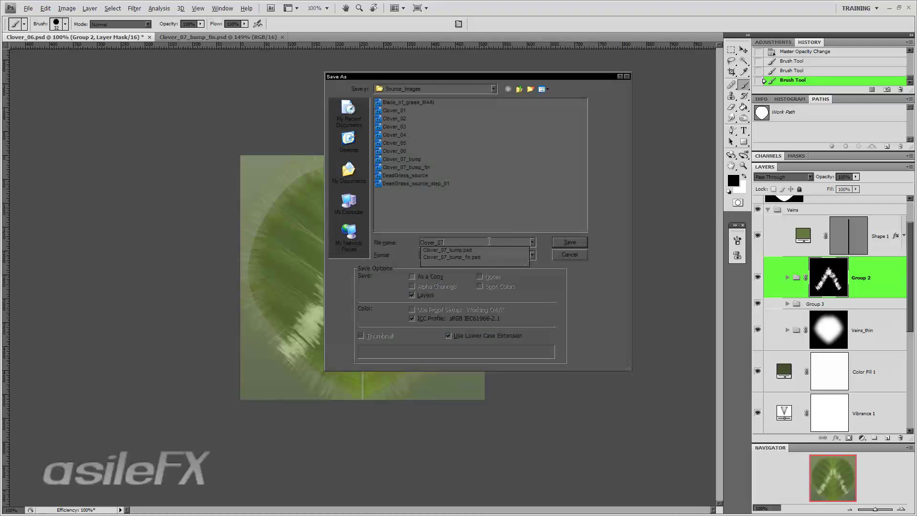
pyautogui.write('_color')
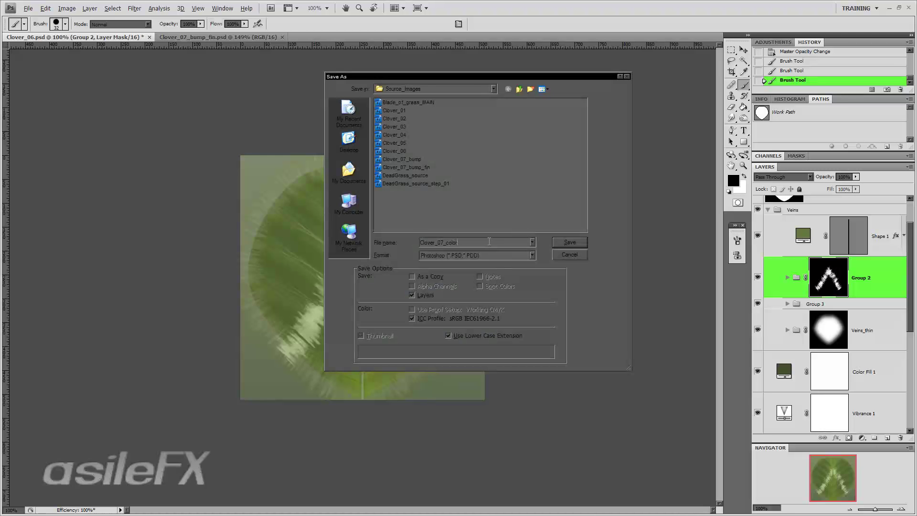
pyautogui.press('Return')
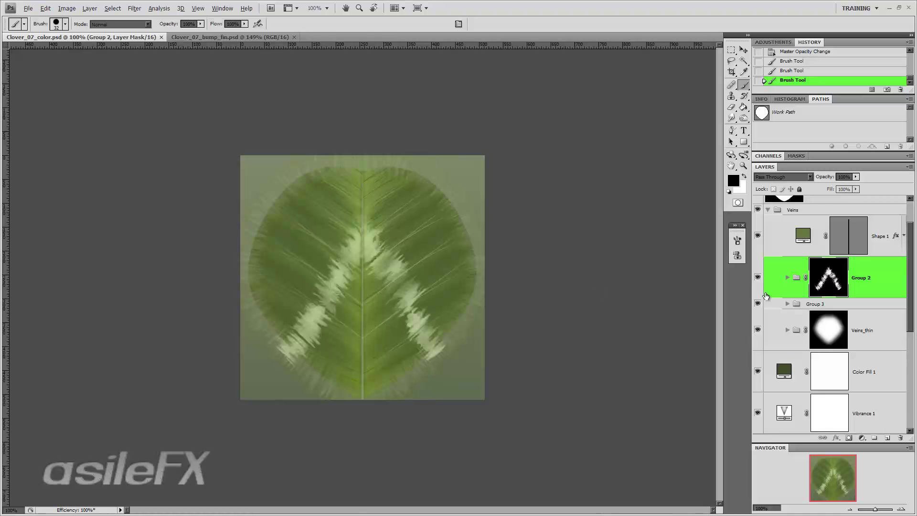
# - Inspect what Layer 3 copy, Group 2 and Shape 1 each contribute to the leaf by toggling their visibility
pyautogui.scroll(2, 768, 296)
pyautogui.click(756, 228)
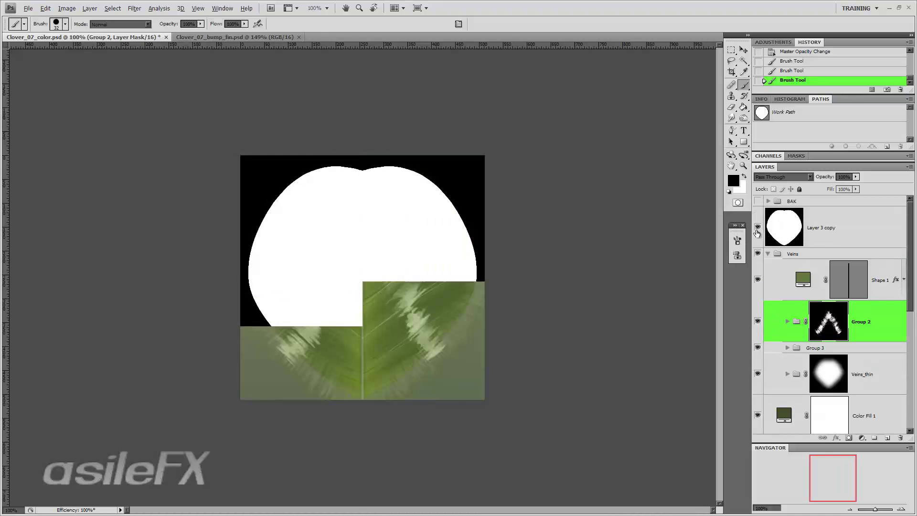
pyautogui.click(757, 228)
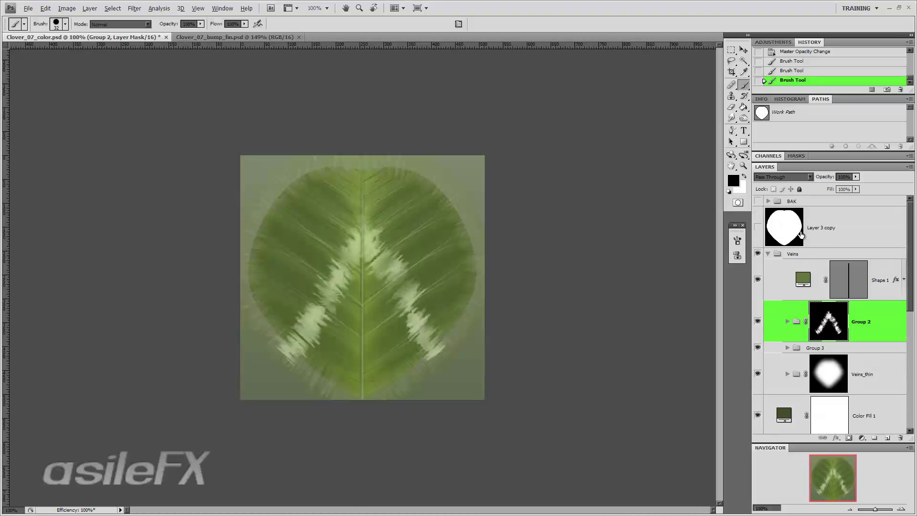
pyautogui.click(851, 256)
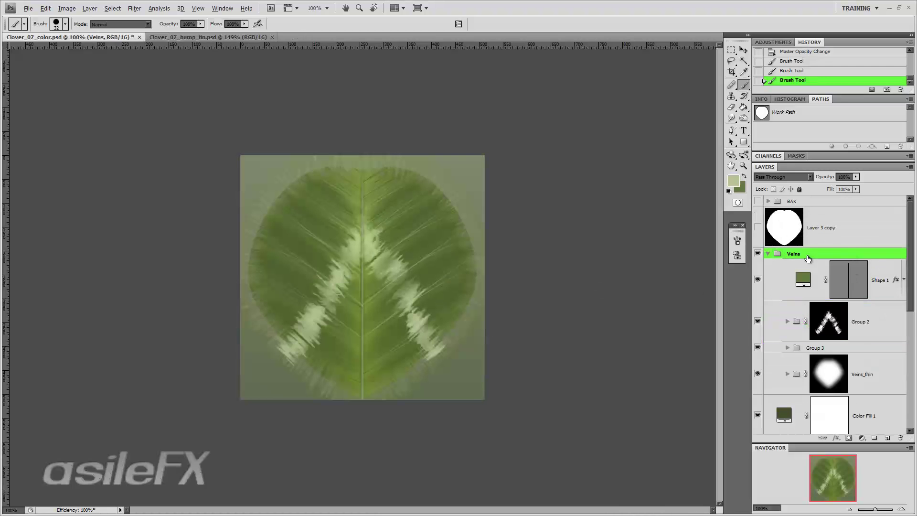
pyautogui.click(768, 254)
pyautogui.click(768, 254)
pyautogui.click(758, 322)
pyautogui.click(758, 322)
pyautogui.click(758, 323)
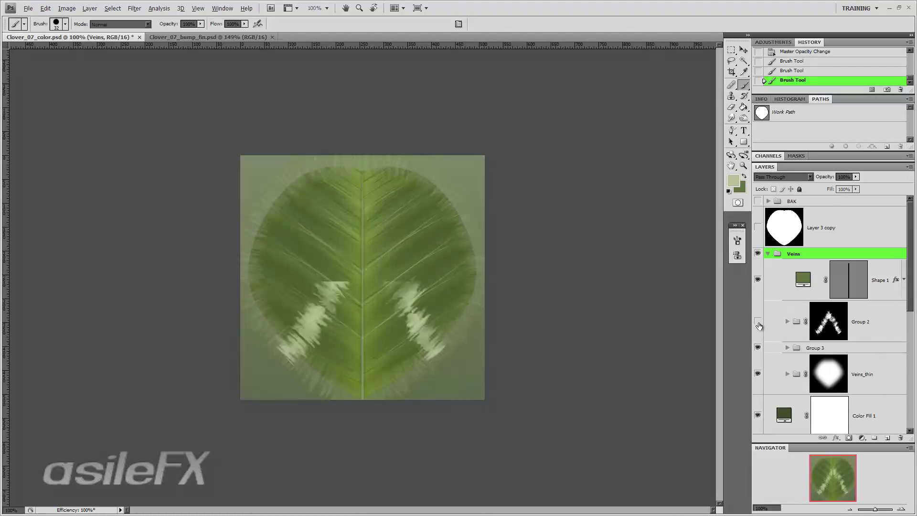
pyautogui.click(758, 323)
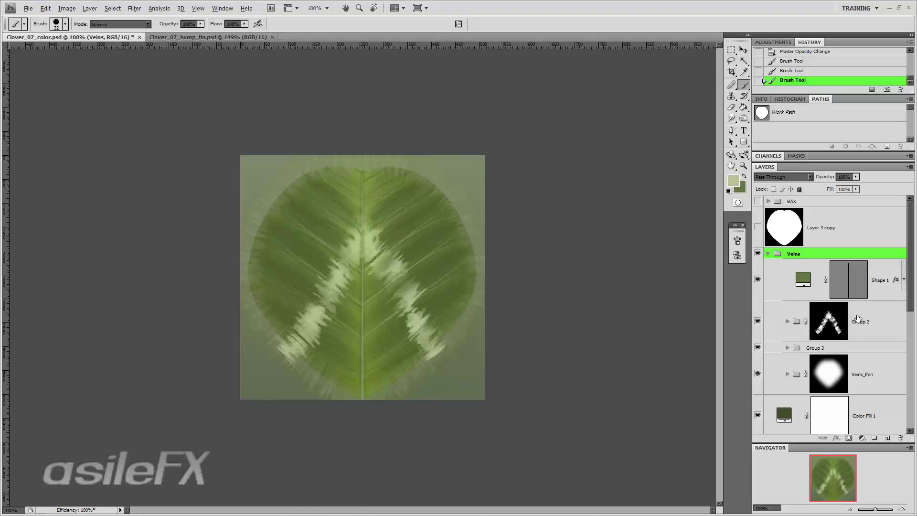
pyautogui.click(758, 281)
pyautogui.click(758, 281)
pyautogui.click(759, 282)
pyautogui.click(758, 282)
pyautogui.click(758, 281)
pyautogui.click(758, 280)
# - Merge all layers from Group 3 down to Layer 0 into a single layer and check the merged result
pyautogui.click(859, 352)
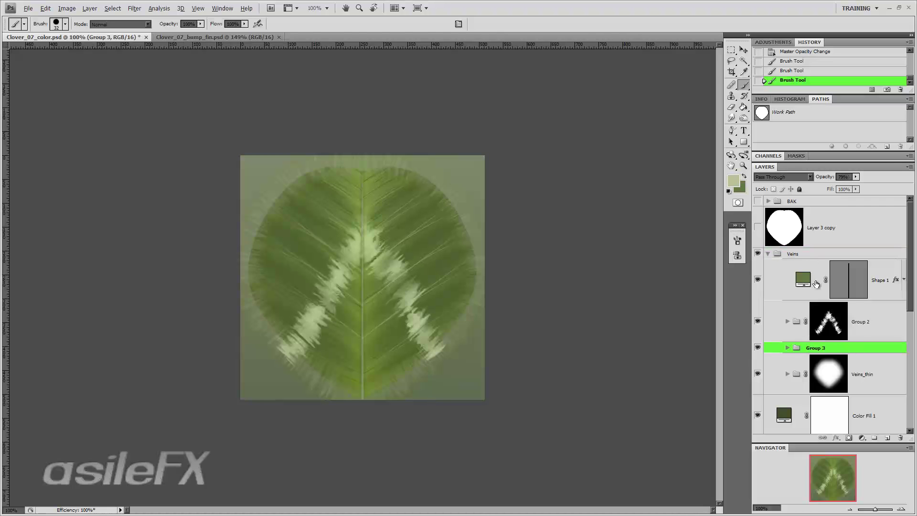
pyautogui.scroll(-5, 838, 347)
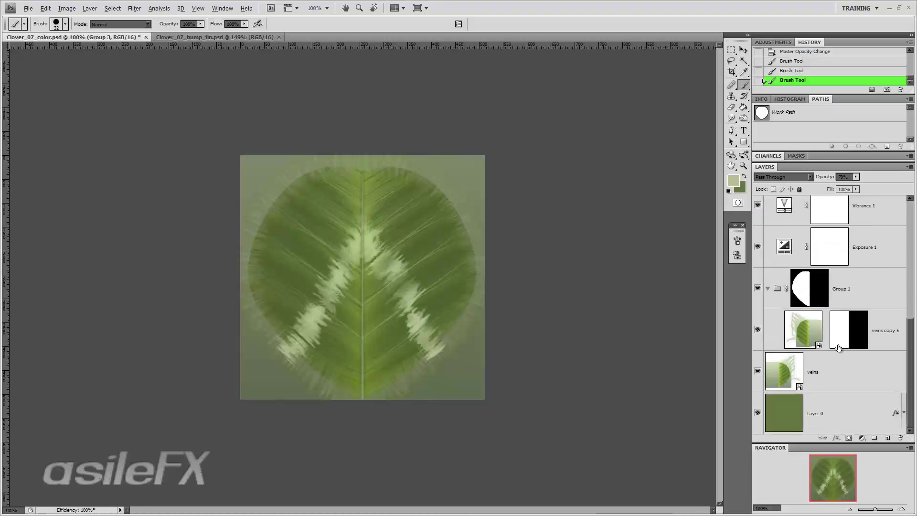
pyautogui.keyDown('shift'); pyautogui.click(846, 413); pyautogui.keyUp('shift')
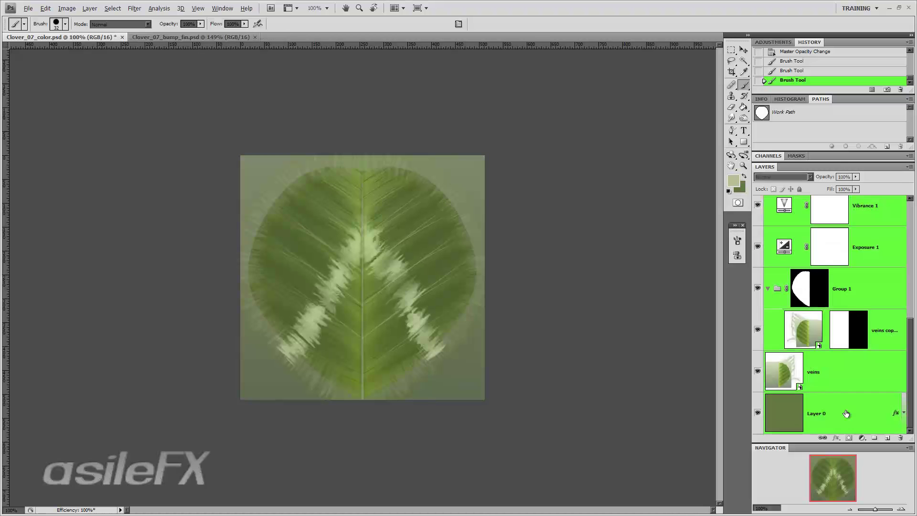
pyautogui.hotkey('ctrl', 'e')
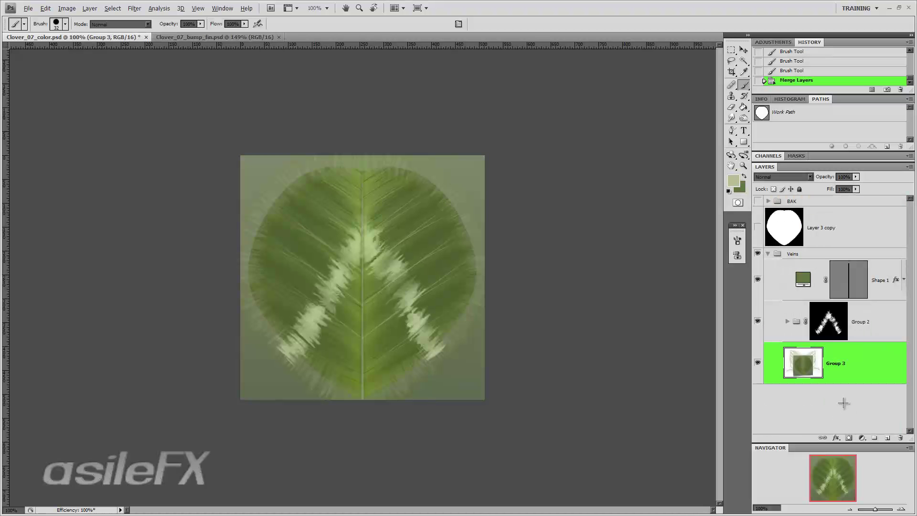
pyautogui.click(757, 363)
pyautogui.click(757, 363)
# - Enlarge the canvas to 1280 × 1280 pixels with the existing image anchored at the top center
pyautogui.hotkey('ctrl', '-')
pyautogui.hotkey('ctrl', '-')
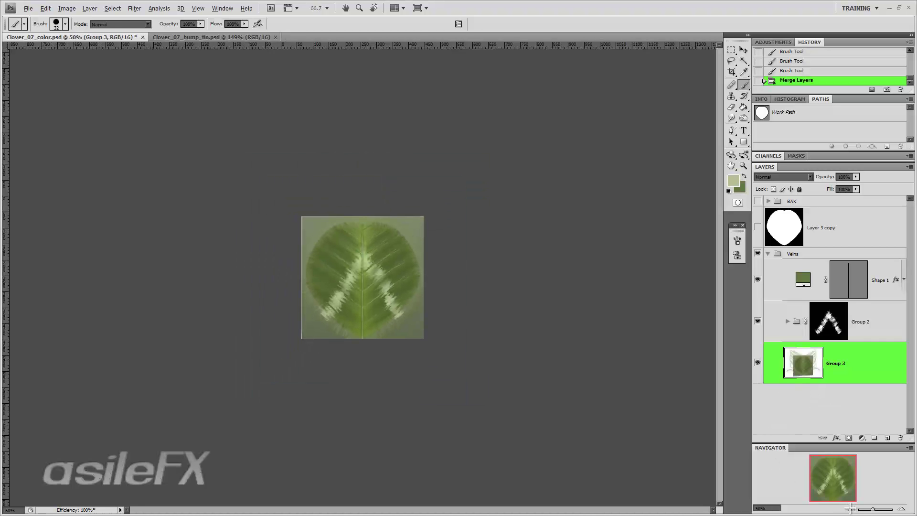
pyautogui.click(66, 8)
pyautogui.click(109, 84)
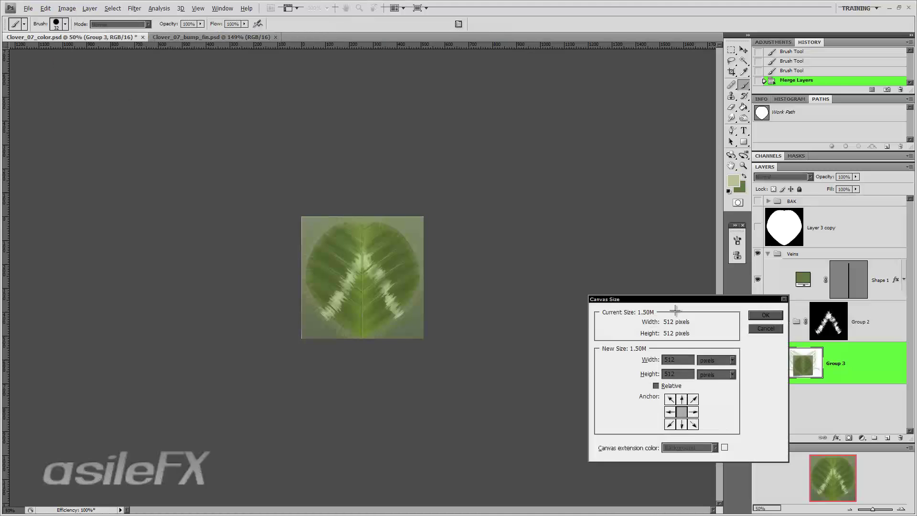
pyautogui.moveTo(679, 300); pyautogui.dragTo(578, 166)
pyautogui.moveTo(586, 226); pyautogui.dragTo(496, 225)
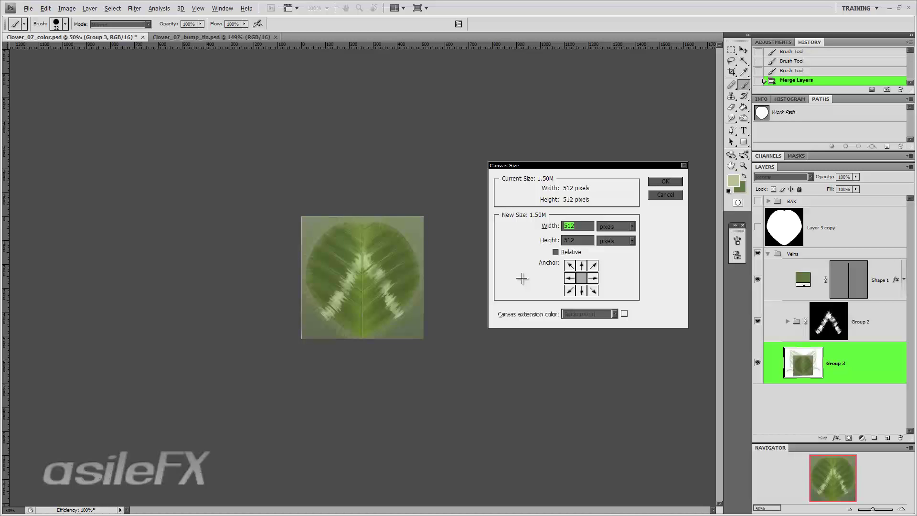
pyautogui.write('1280')
pyautogui.moveTo(573, 240); pyautogui.dragTo(529, 242)
pyautogui.write('1280')
pyautogui.click(582, 265)
pyautogui.press('Return')
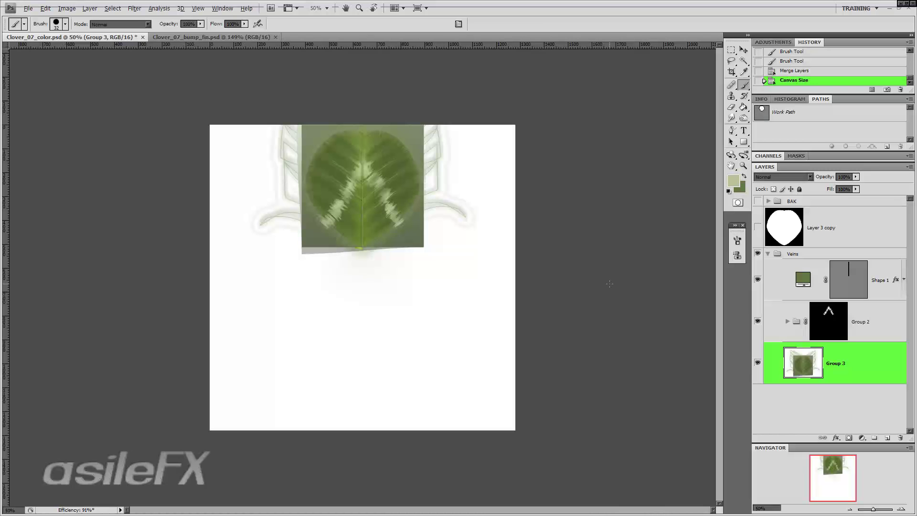
# - Create a new layer beneath Group 3 and fill it with the gray-green sampled from the leaf backdrop's upper-right corner
pyautogui.click(744, 71)
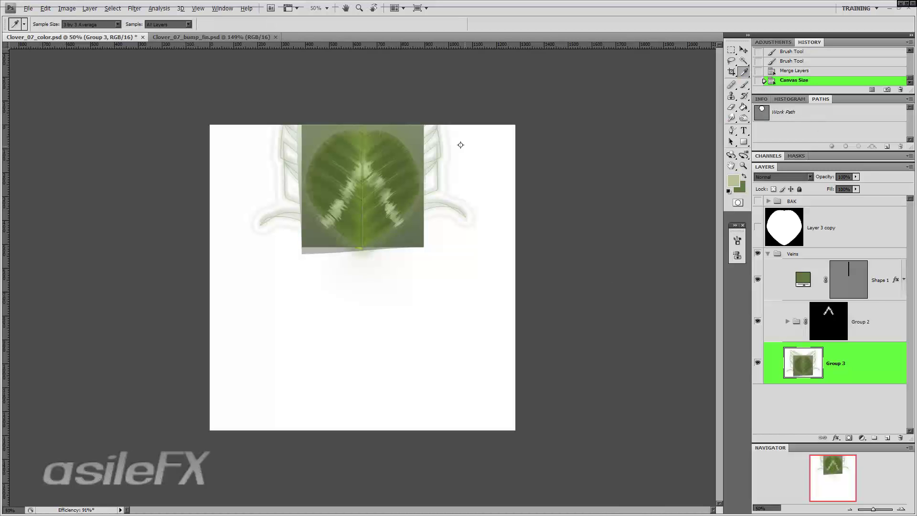
pyautogui.click(420, 131)
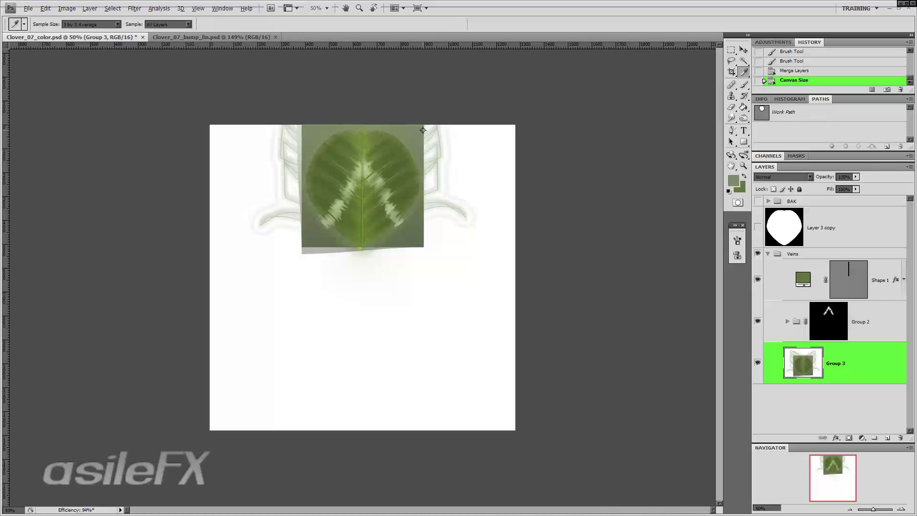
pyautogui.click(909, 166)
pyautogui.click(884, 170)
pyautogui.press('Return')
pyautogui.moveTo(864, 353); pyautogui.dragTo(860, 417)
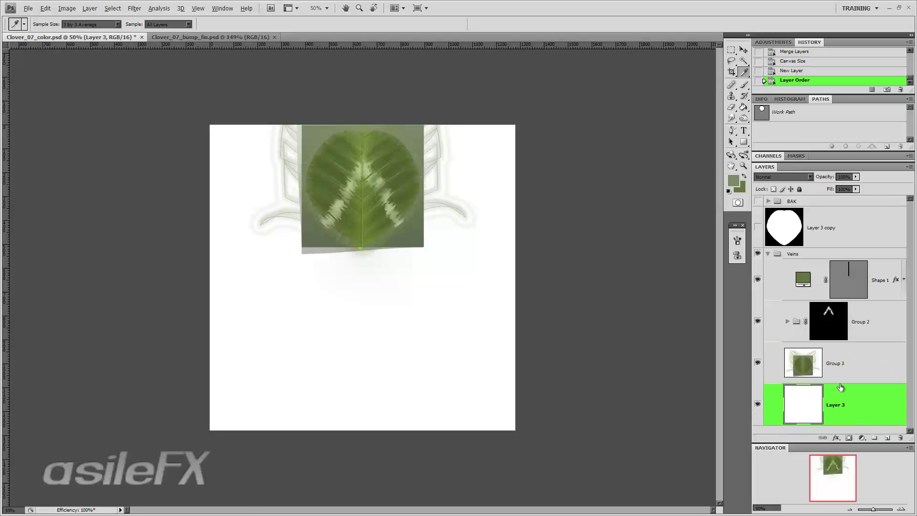
pyautogui.click(743, 107)
pyautogui.click(443, 308)
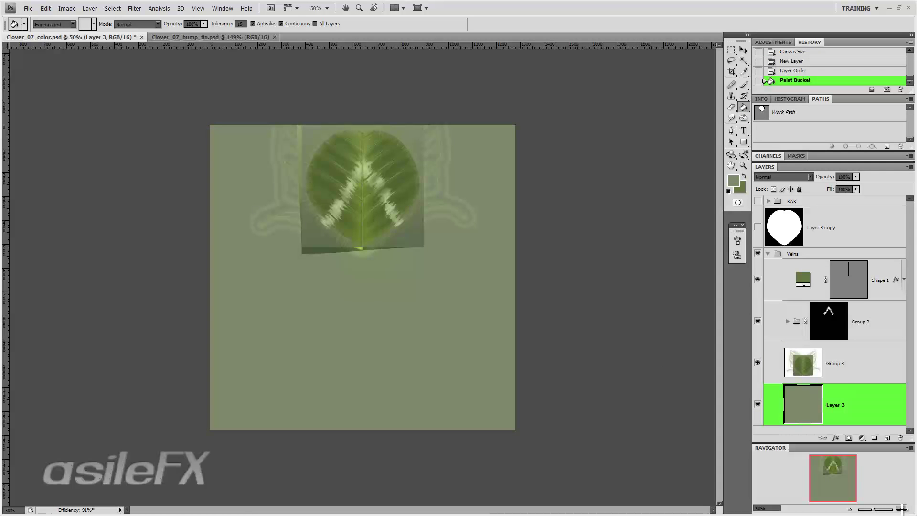
# - Move the gray-green Layer 3 out of the Veins group to the bottom of the layer stack
pyautogui.click(902, 508)
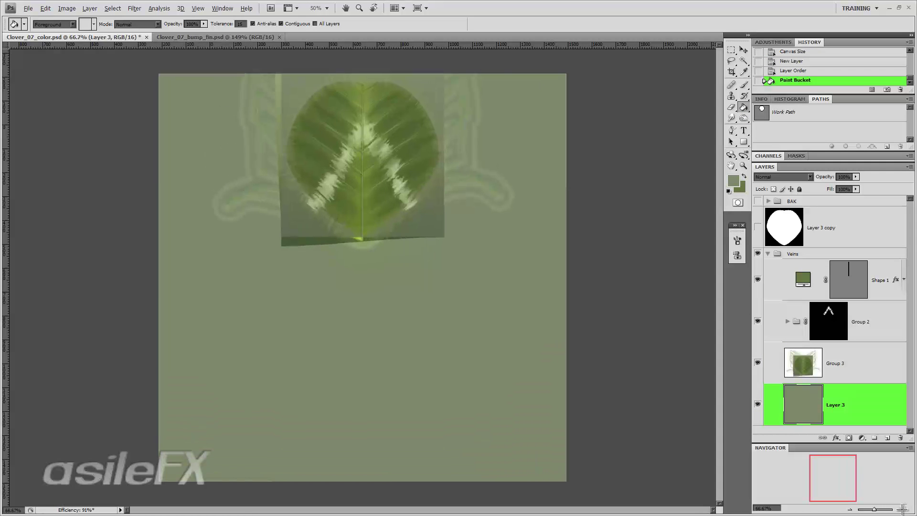
pyautogui.click(769, 254)
pyautogui.click(769, 254)
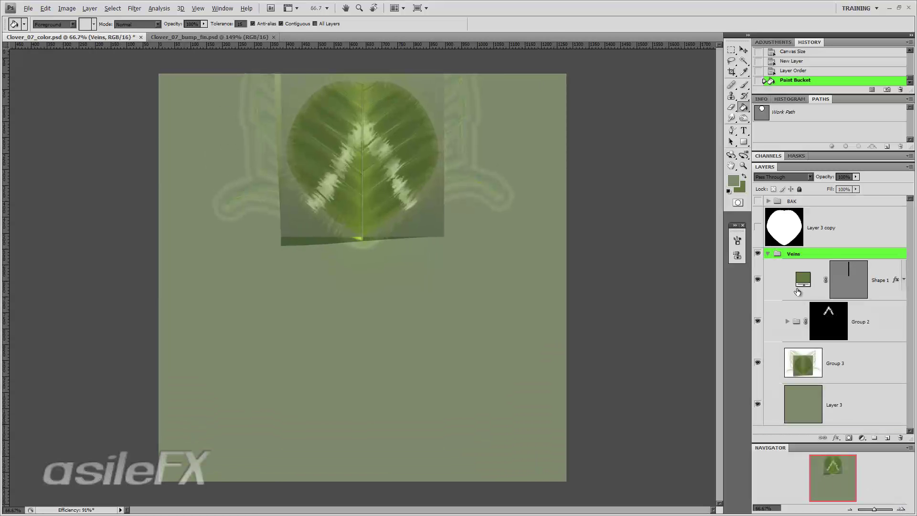
pyautogui.click(824, 229)
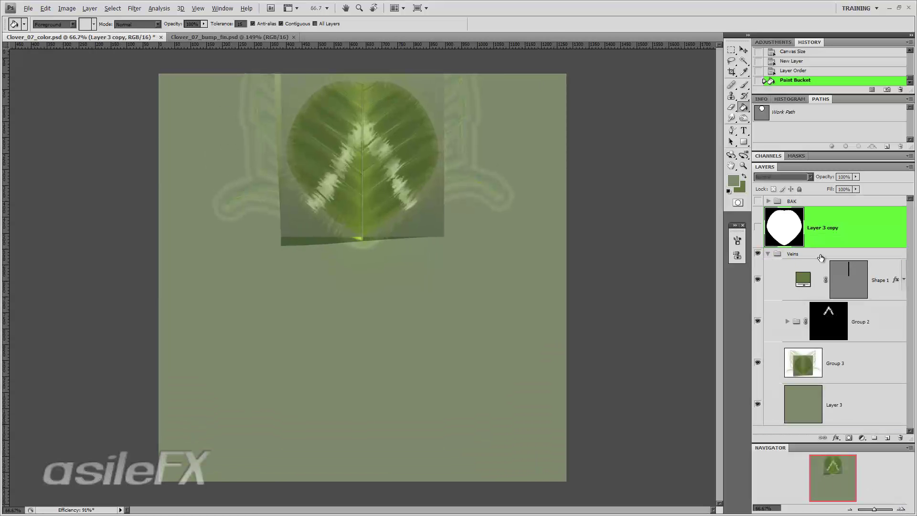
pyautogui.moveTo(864, 410); pyautogui.dragTo(848, 426)
pyautogui.click(873, 348)
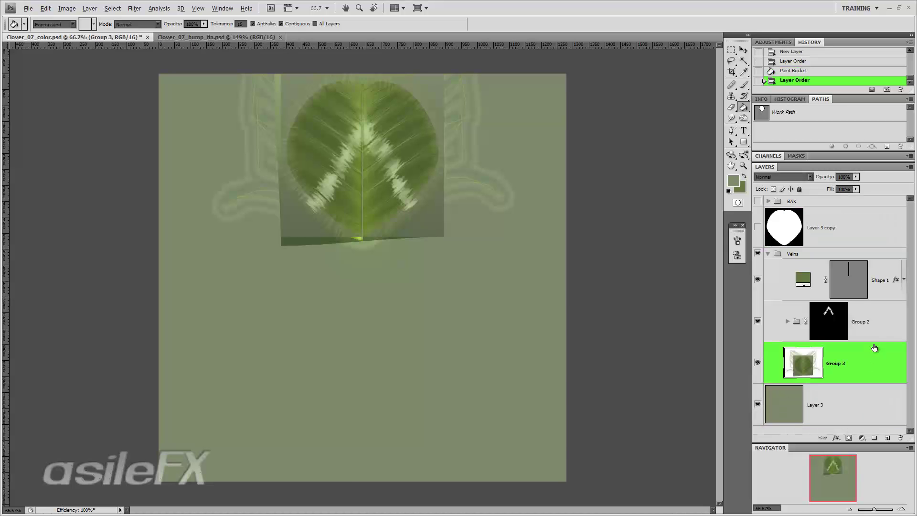
pyautogui.click(768, 254)
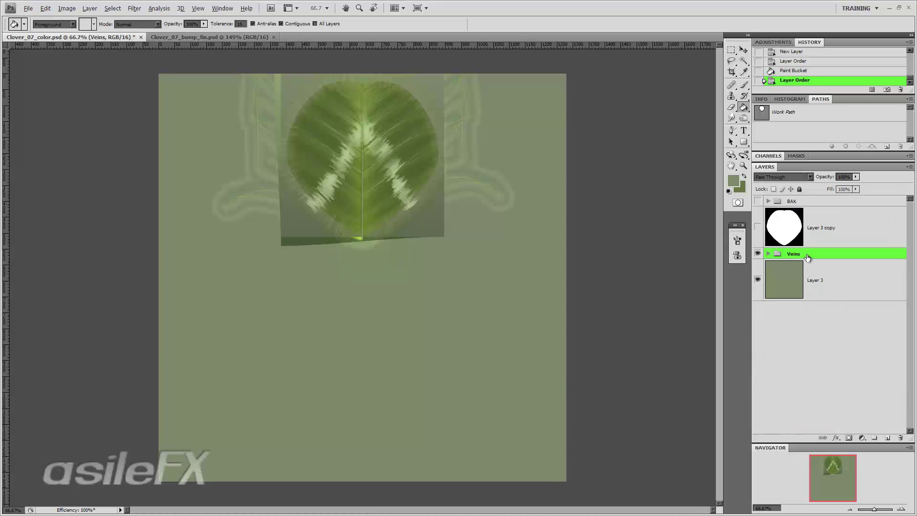
pyautogui.click(768, 254)
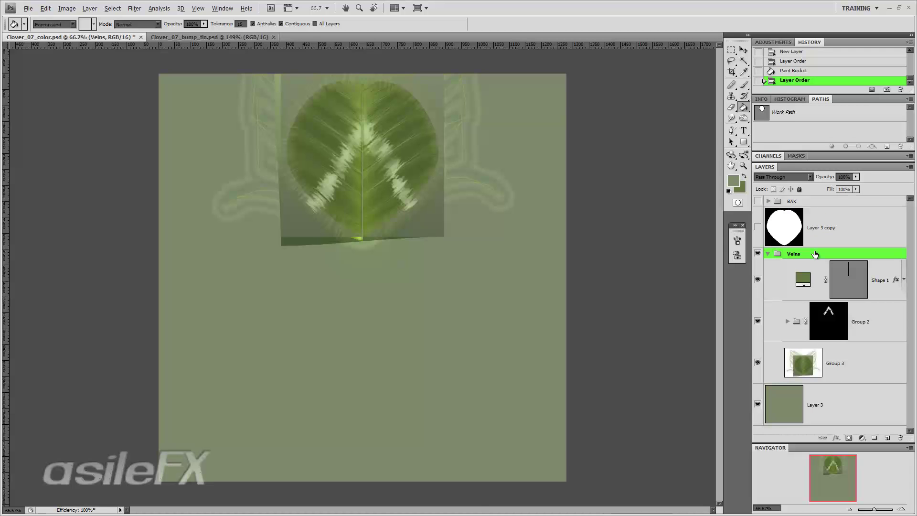
# - Make the black-and-white leaf silhouette, Layer 3 copy, visible and duplicate it
pyautogui.click(758, 228)
pyautogui.click(828, 225)
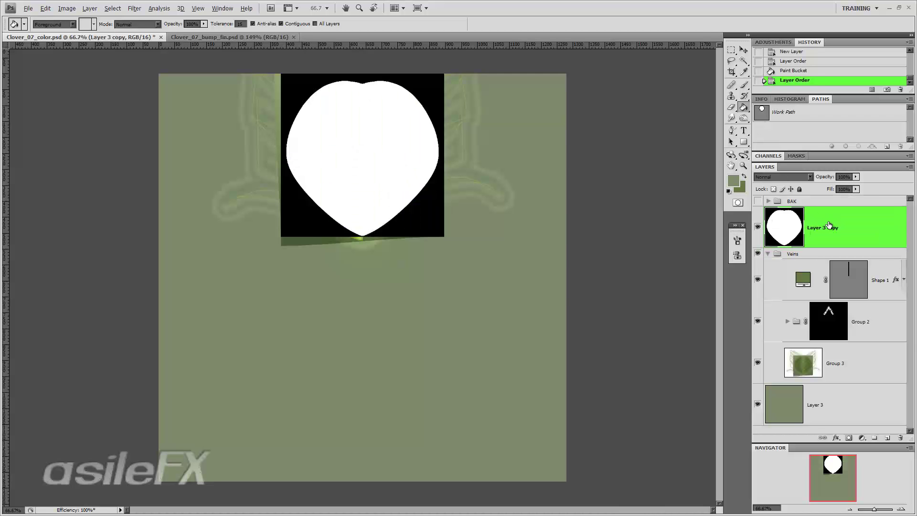
pyautogui.moveTo(829, 225); pyautogui.dragTo(887, 438)
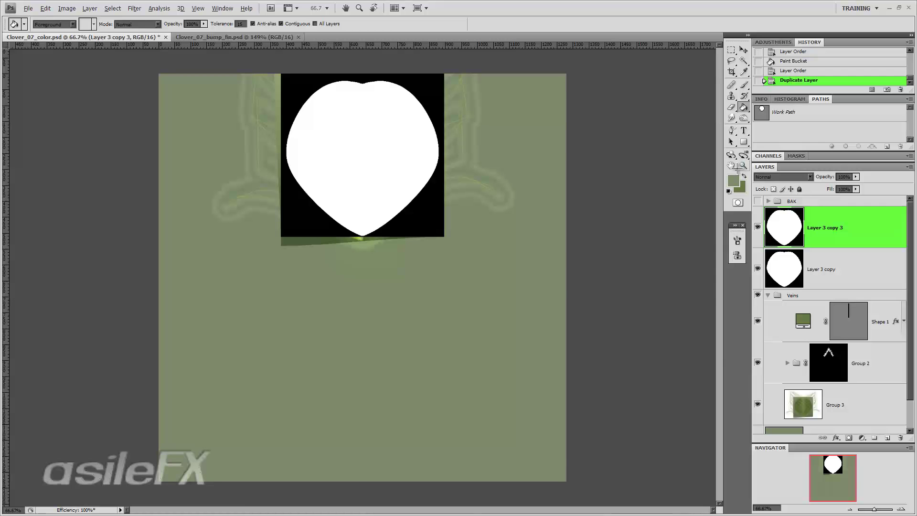
# - Set the foreground color to black (000000) and fill the duplicate's empty area around the leaf silhouette with it
pyautogui.click(733, 180)
pyautogui.moveTo(573, 406); pyautogui.dragTo(506, 468)
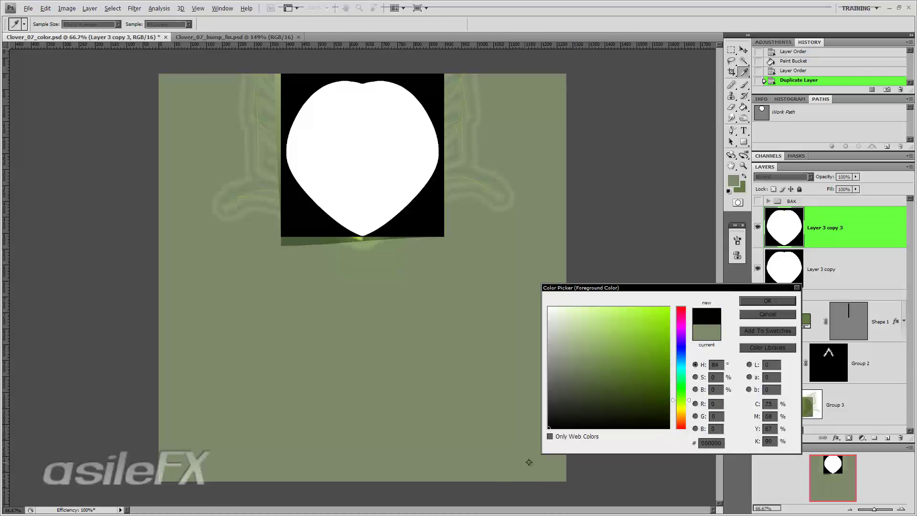
pyautogui.click(768, 300)
pyautogui.click(744, 107)
pyautogui.click(462, 271)
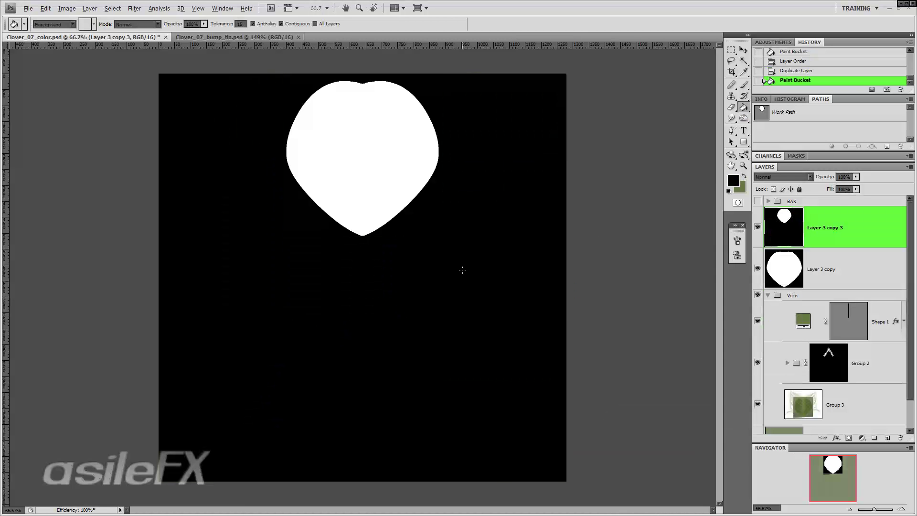
# - Check the filled silhouette's edges up close, then hide the original Layer 3 copy and move it into the BAK group
pyautogui.press('z')
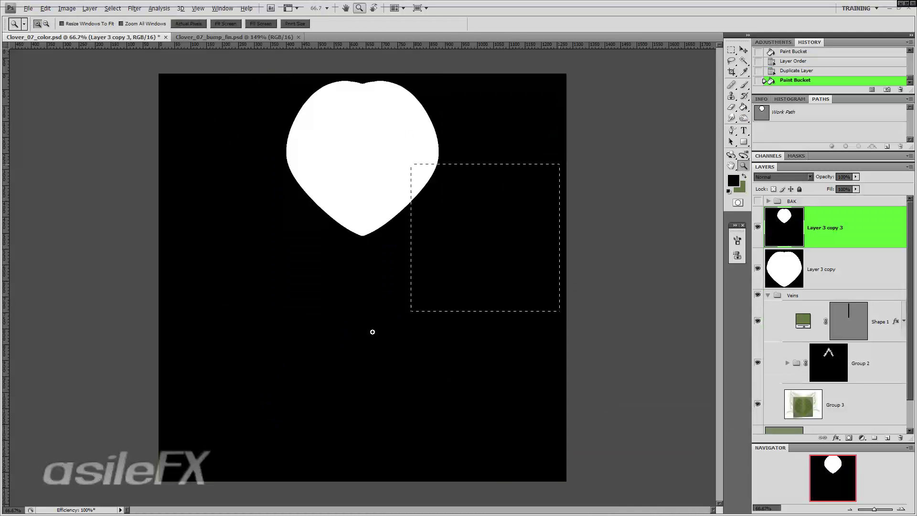
pyautogui.moveTo(372, 331); pyautogui.dragTo(354, 340)
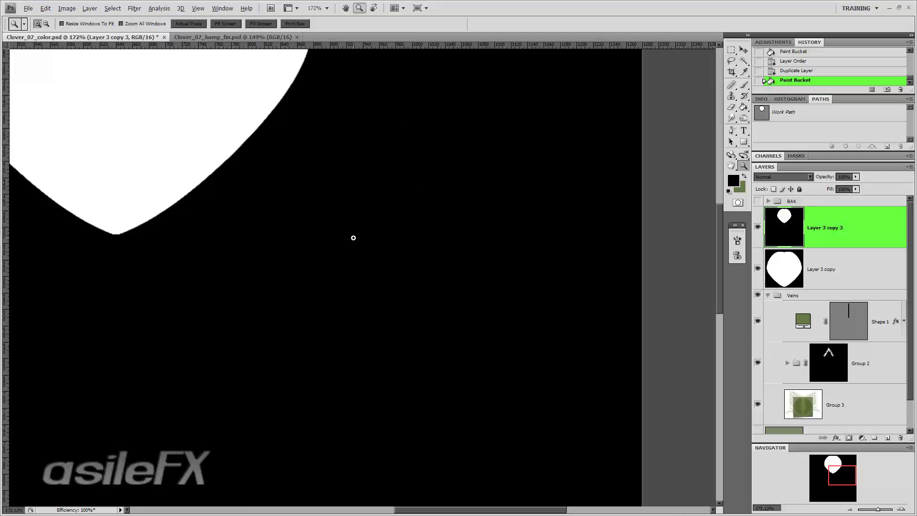
pyautogui.hotkey('ctrl', '1')
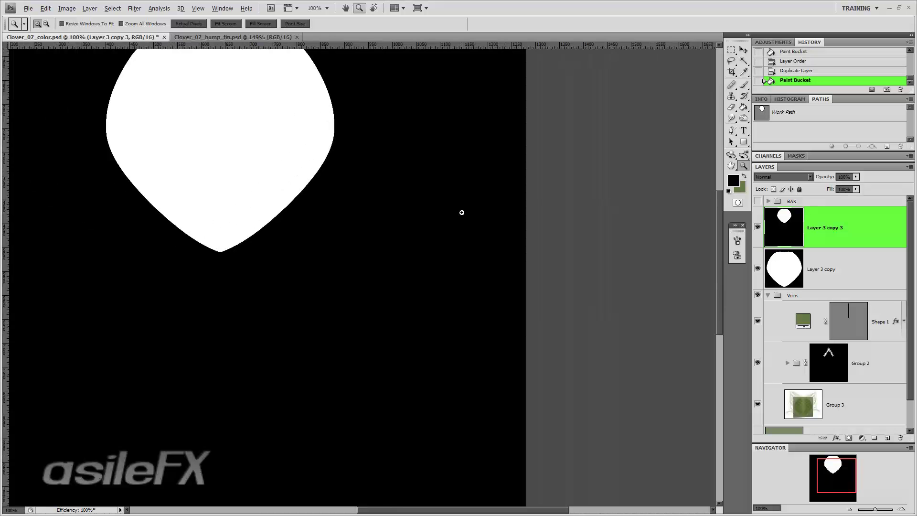
pyautogui.click(850, 509)
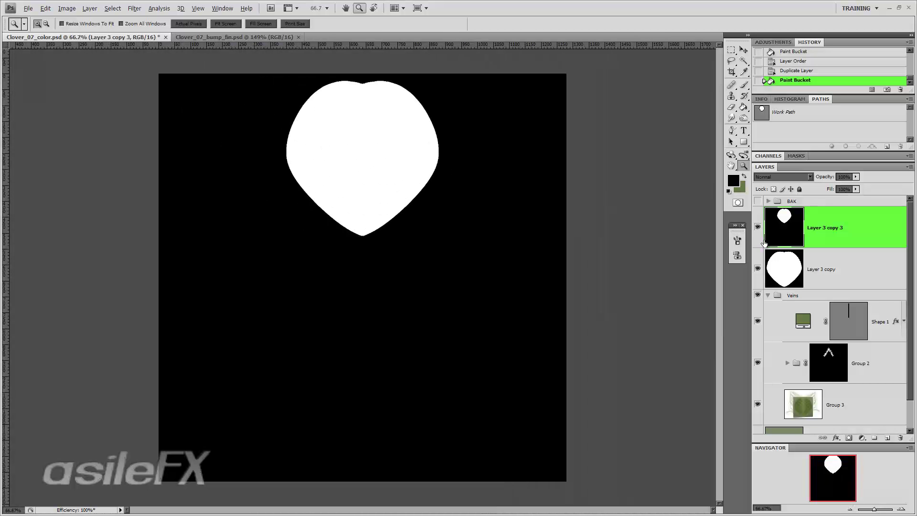
pyautogui.click(758, 269)
pyautogui.moveTo(834, 260); pyautogui.dragTo(829, 202)
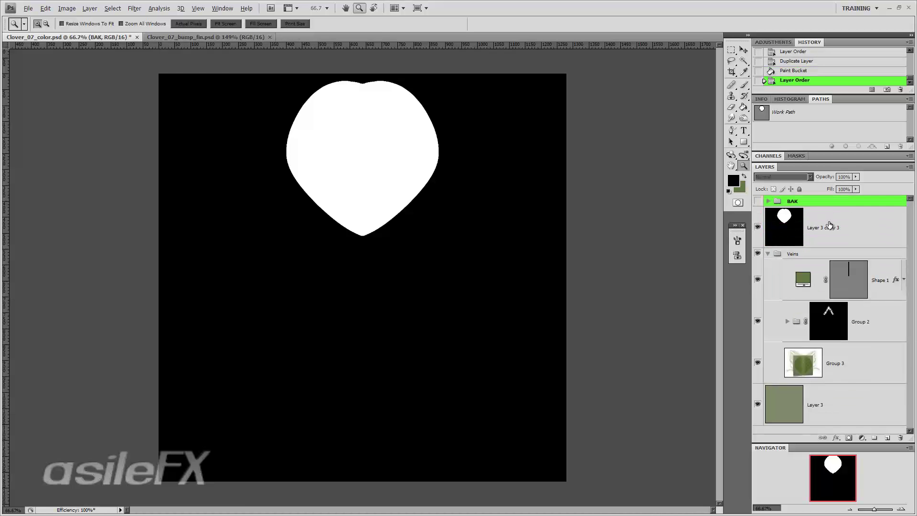
# - Copy the entire contents of the black-and-white silhouette layer, Layer 3 copy 3, and hide the layer
pyautogui.click(830, 225)
pyautogui.hotkey('ctrl', 'a')
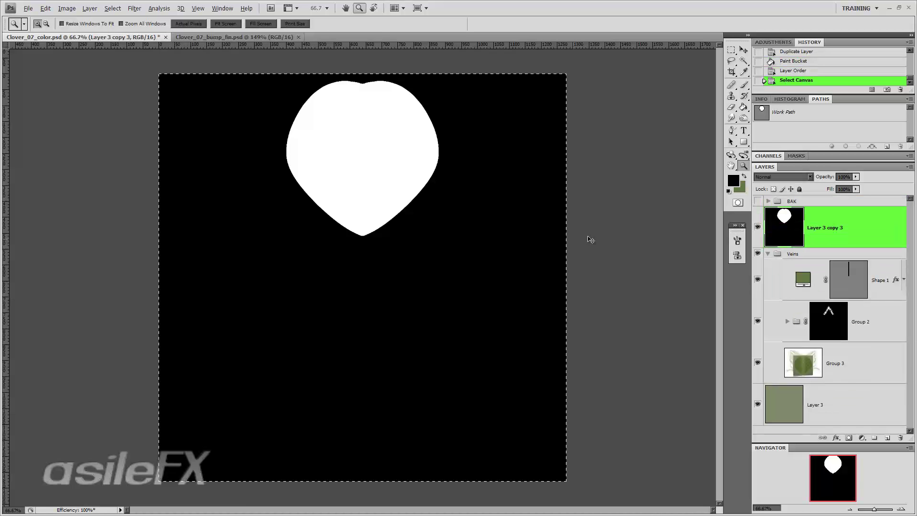
pyautogui.click(757, 226)
# - Add a layer mask to the Veins group, paste the copied leaf silhouette into the mask channel, and deselect
pyautogui.click(810, 255)
pyautogui.click(849, 437)
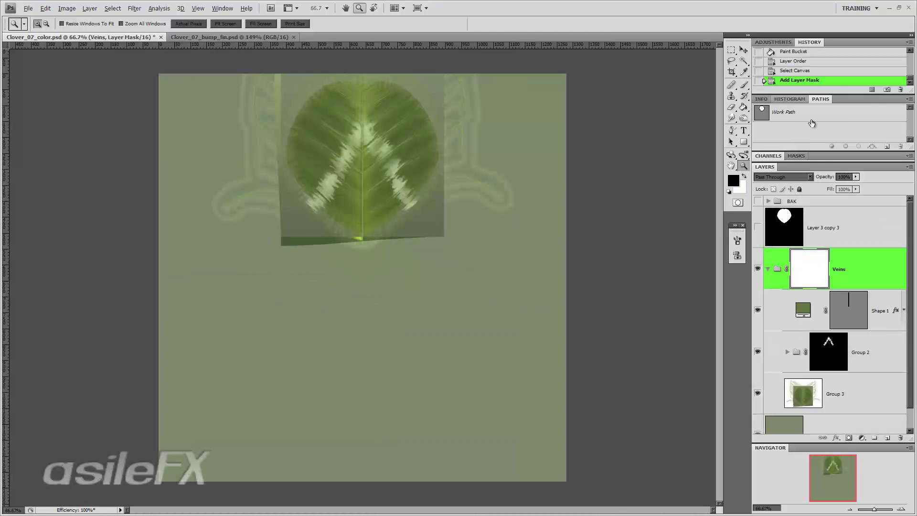
pyautogui.doubleClick(848, 98)
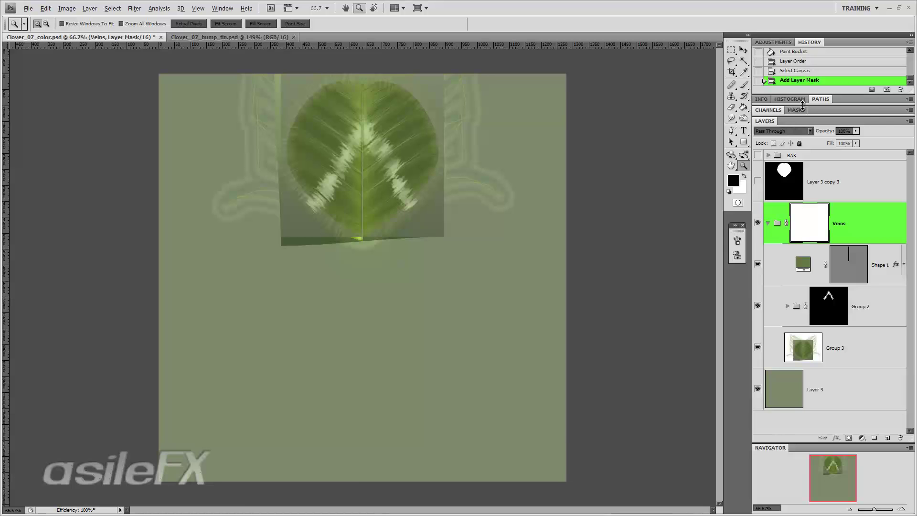
pyautogui.click(796, 109)
pyautogui.click(774, 109)
pyautogui.scroll(-2, 826, 145)
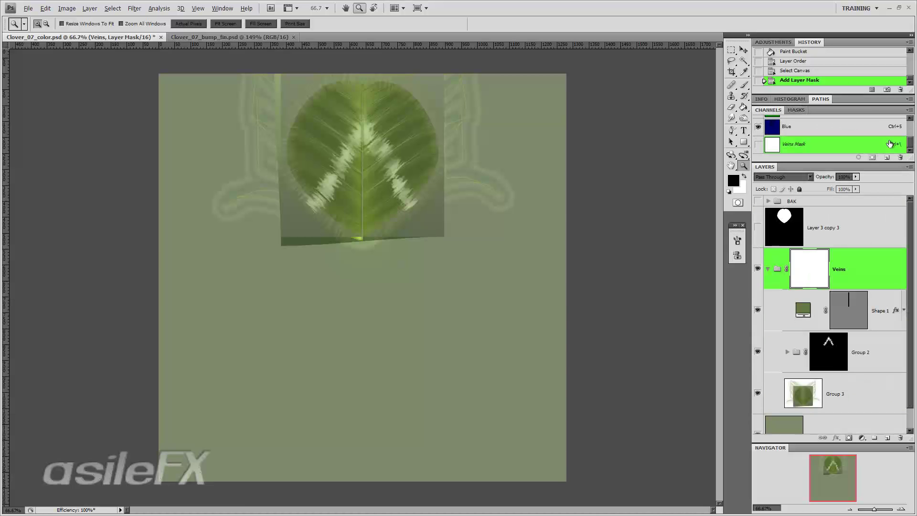
pyautogui.hotkey('ctrl', 'v')
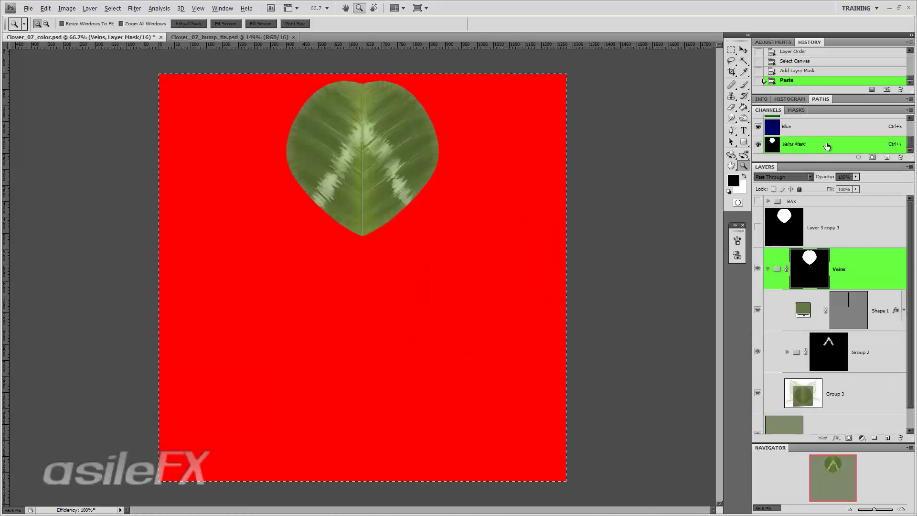
pyautogui.click(862, 266)
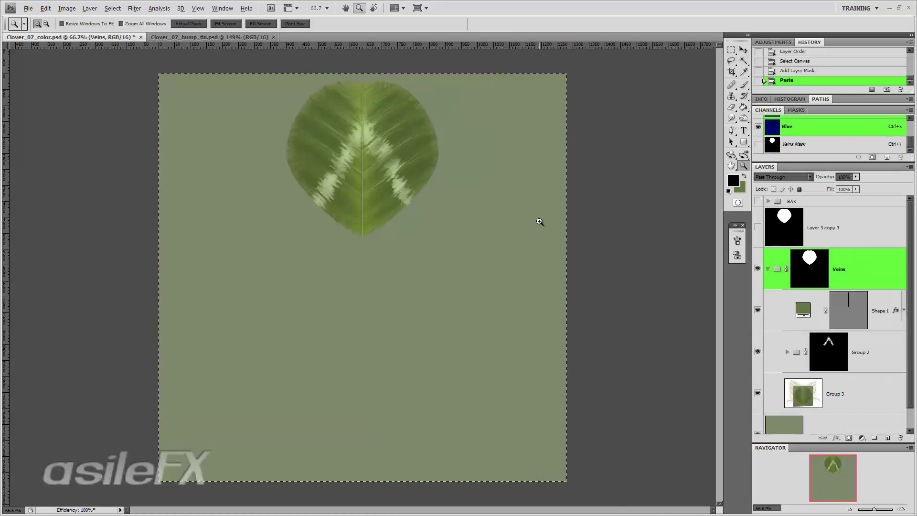
pyautogui.press('m')
pyautogui.click(600, 166)
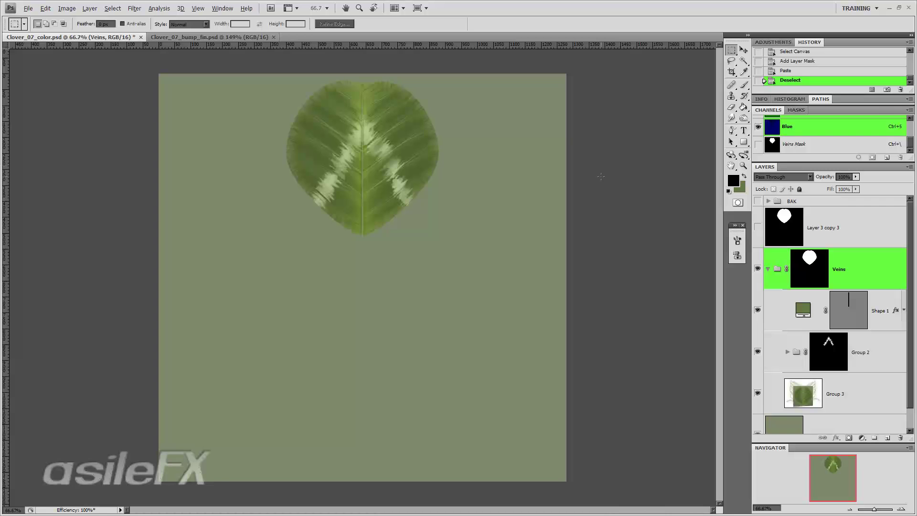
# - Collapse the Veins group and rename it Leaf Top
pyautogui.click(768, 269)
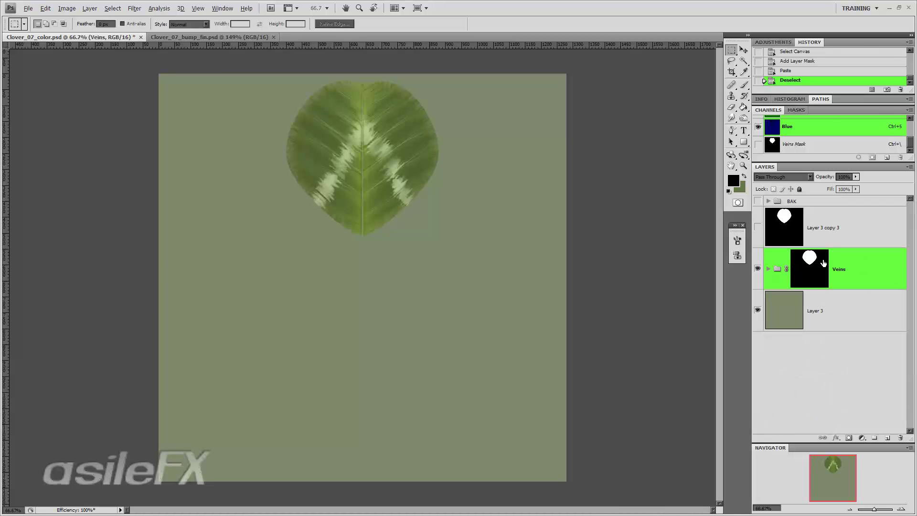
pyautogui.click(769, 269)
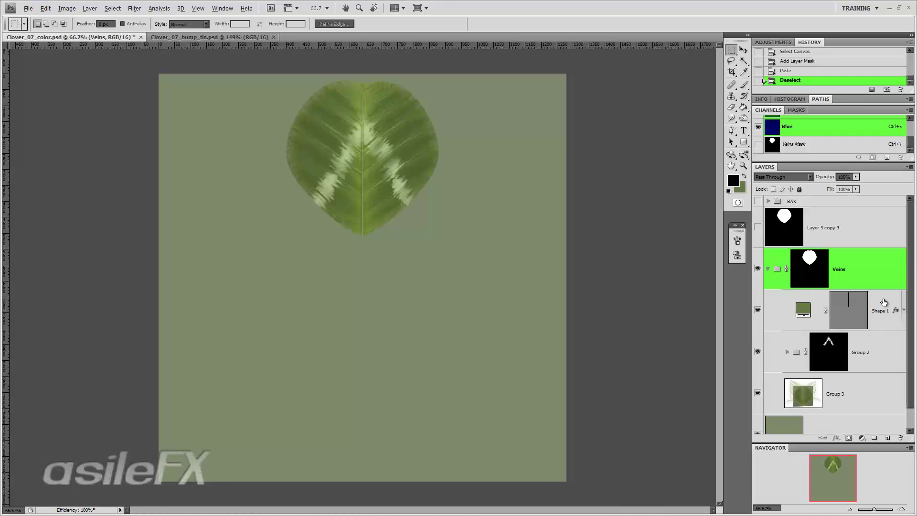
pyautogui.click(768, 268)
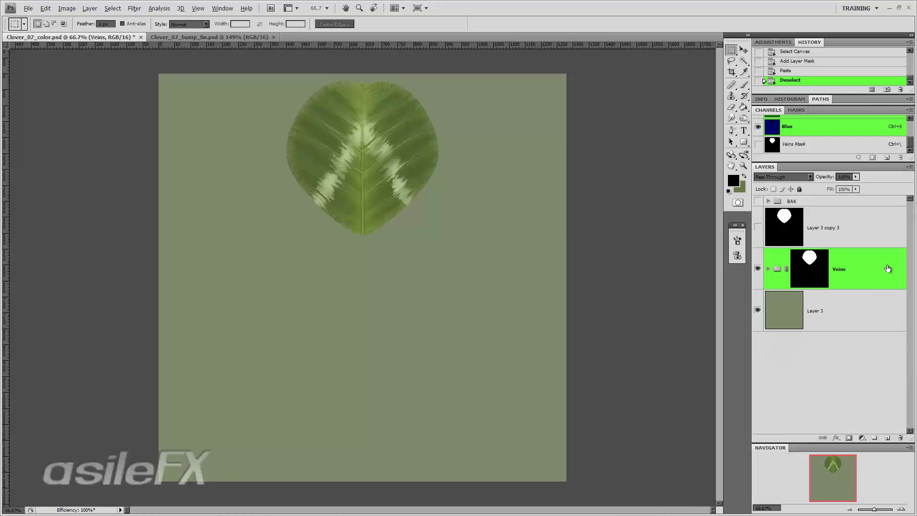
pyautogui.moveTo(887, 269); pyautogui.dragTo(839, 273)
pyautogui.doubleClick(839, 271)
pyautogui.write('Leaf Top')
pyautogui.press('Return')
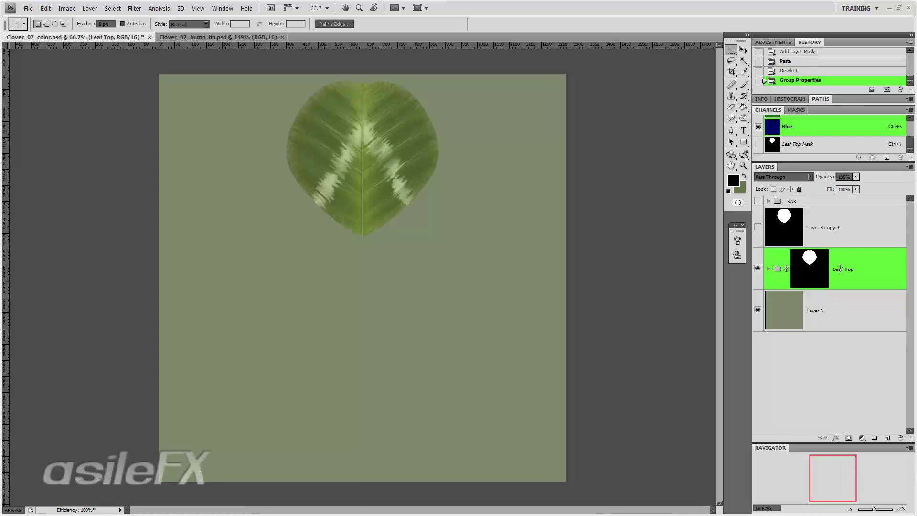
# - Duplicate the Leaf Top group and name the copy Leaf Right
pyautogui.moveTo(856, 257); pyautogui.dragTo(887, 437)
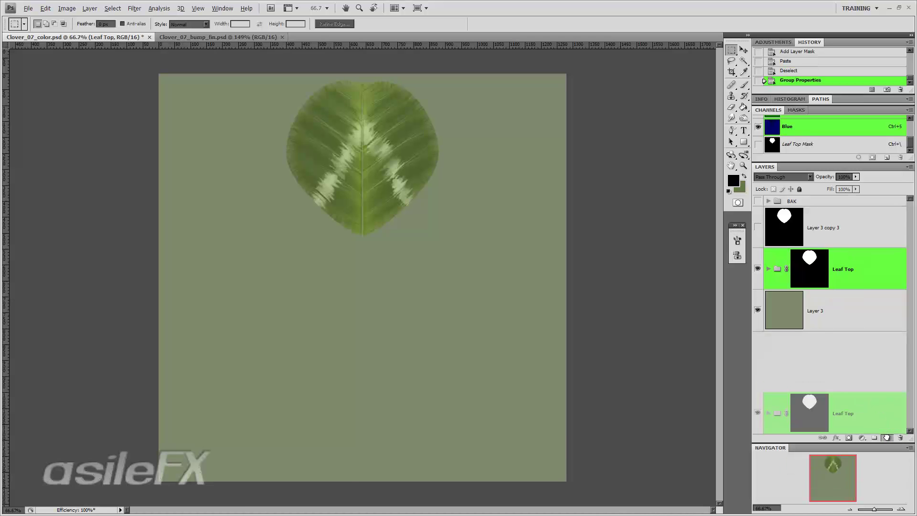
pyautogui.doubleClick(855, 269)
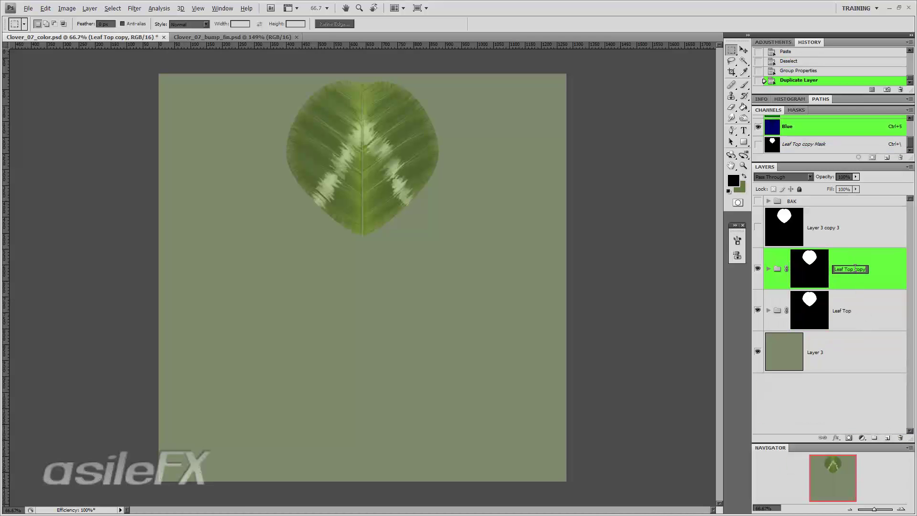
pyautogui.write('Leaf Right')
pyautogui.press('Return')
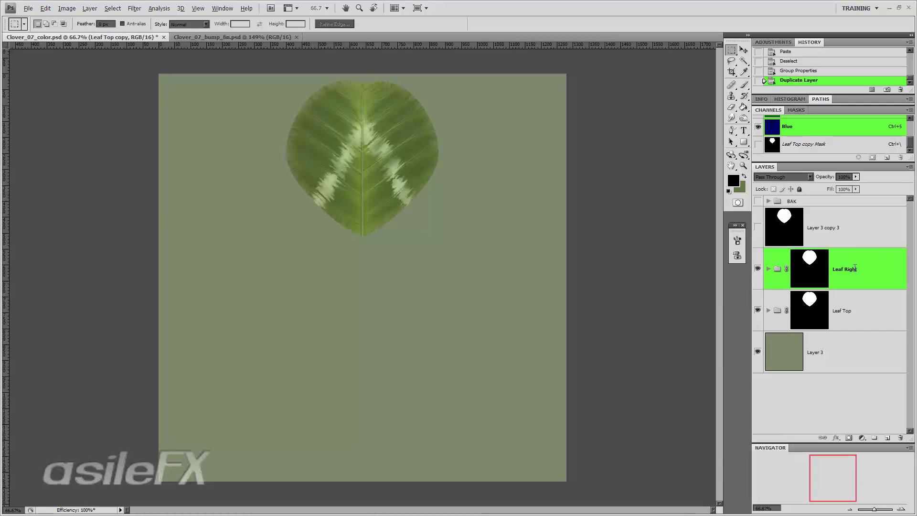
# - Duplicate the Leaf Right group and name the copy Leaf Left
pyautogui.moveTo(889, 261); pyautogui.dragTo(886, 436)
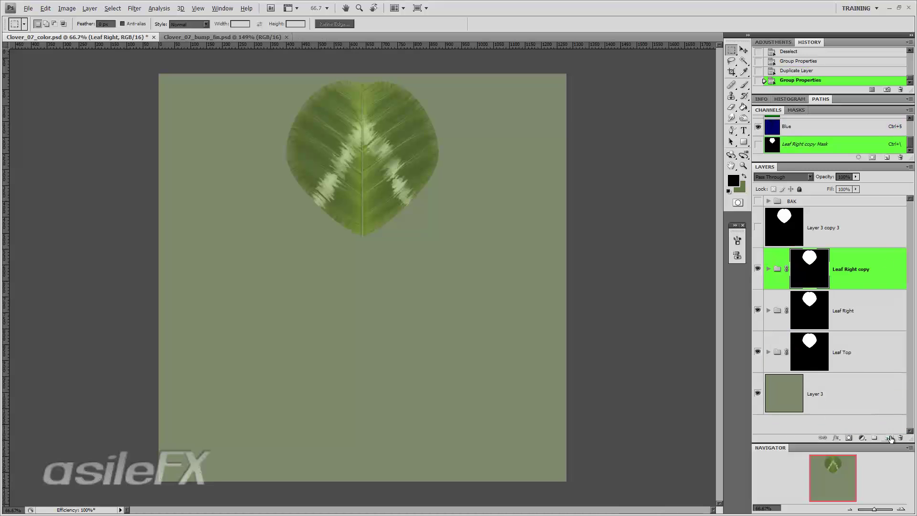
pyautogui.doubleClick(851, 269)
pyautogui.write('Leaf R')
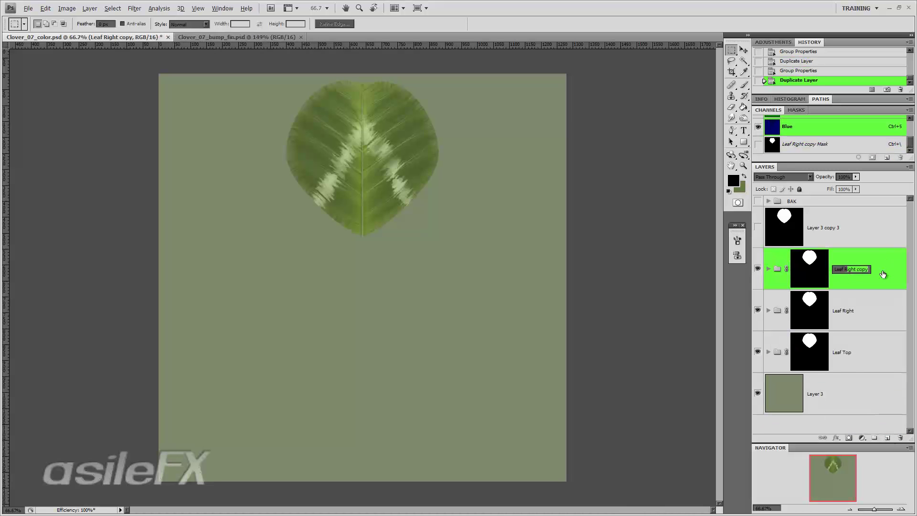
pyautogui.write('eft')
pyautogui.press('Return')
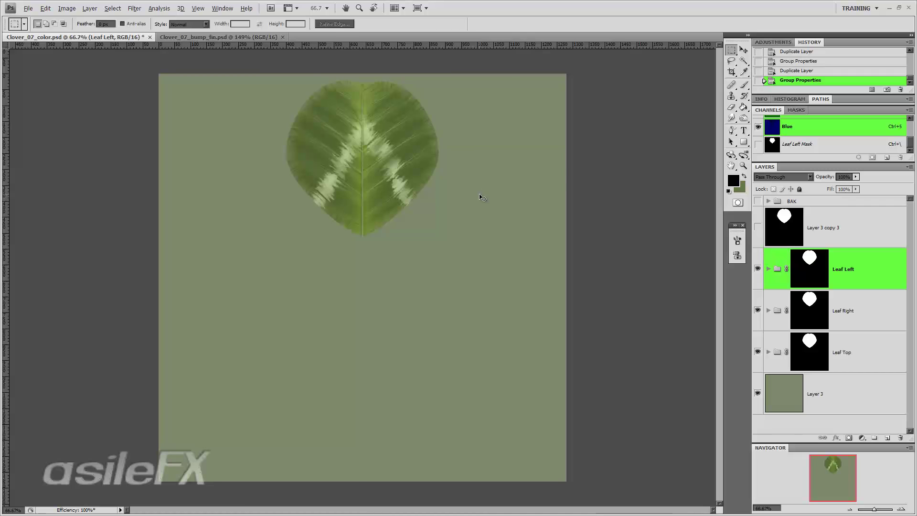
# - Rotate the Leaf Left group by -120° and move it down and left so its tip meets the top leaf's base
pyautogui.hotkey('ctrl', 't')
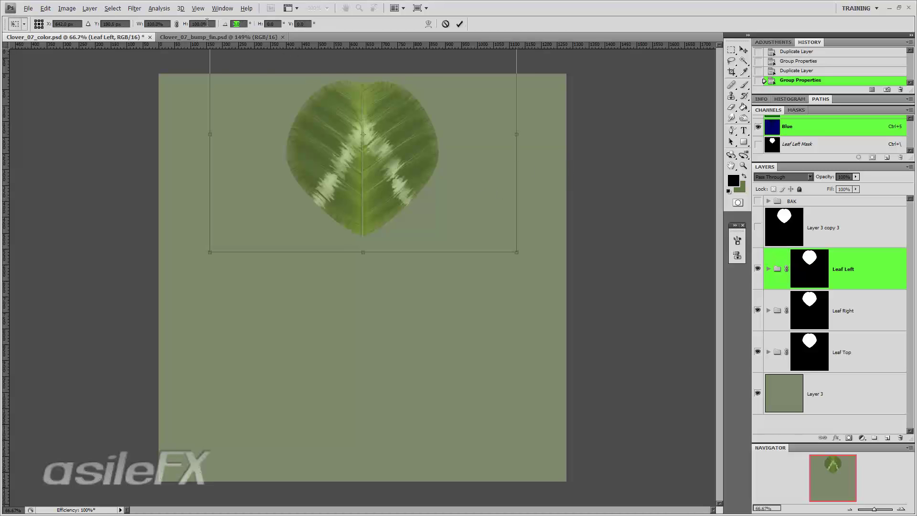
pyautogui.write('120')
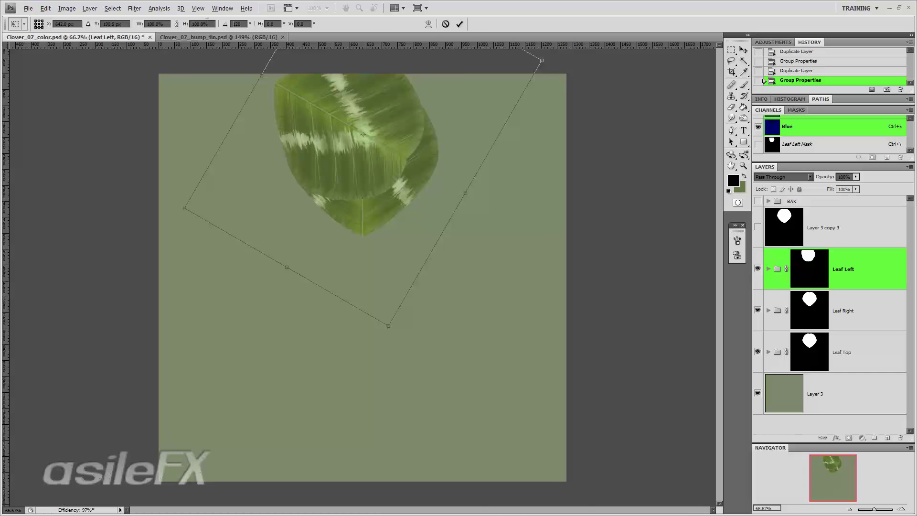
pyautogui.write('-')
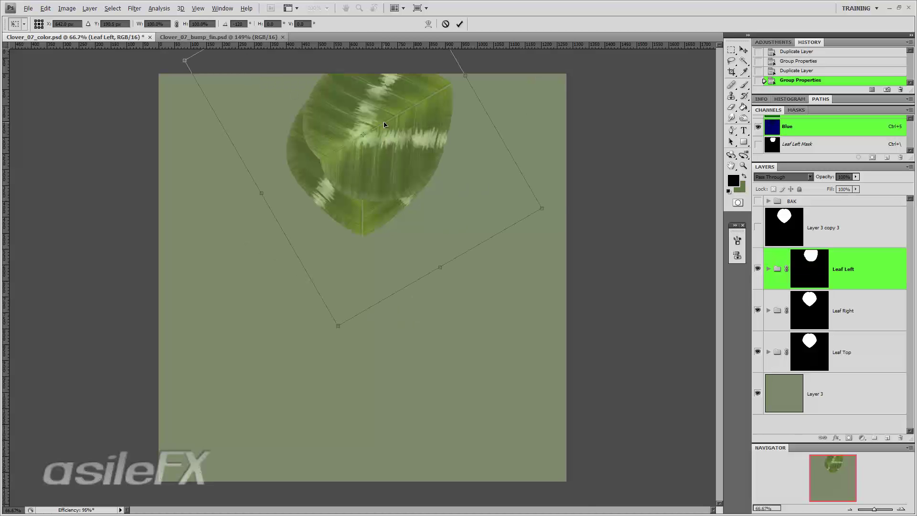
pyautogui.click(743, 50)
pyautogui.click(445, 196)
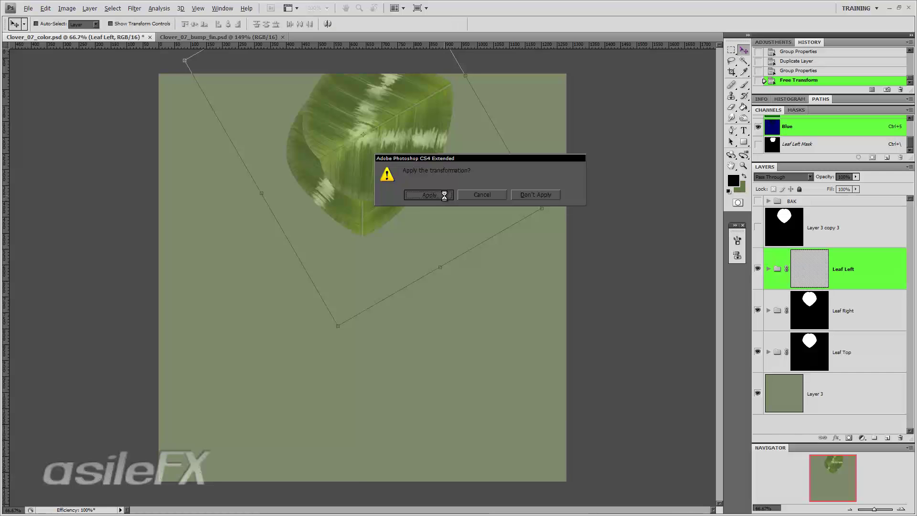
pyautogui.moveTo(427, 123); pyautogui.dragTo(340, 277)
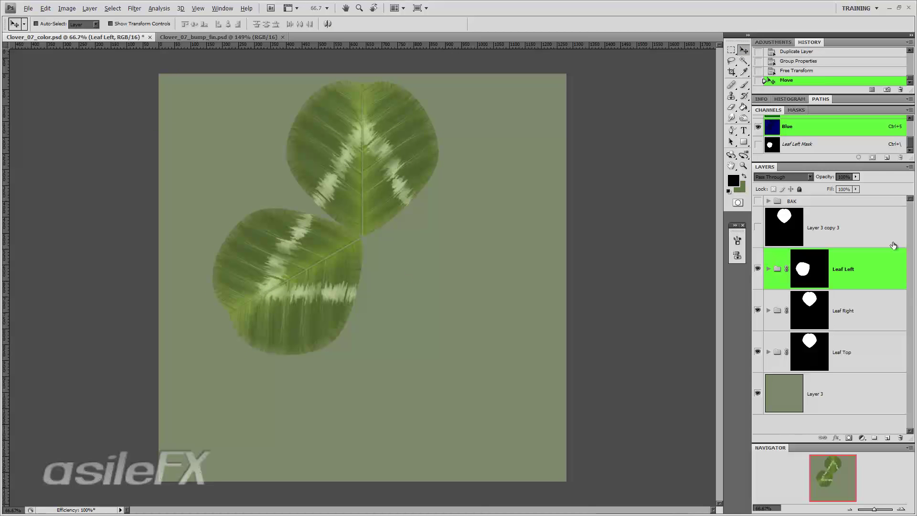
# - Rotate the Leaf Right group by 120° and move it down and right so its tip meets the other two leaves
pyautogui.click(864, 316)
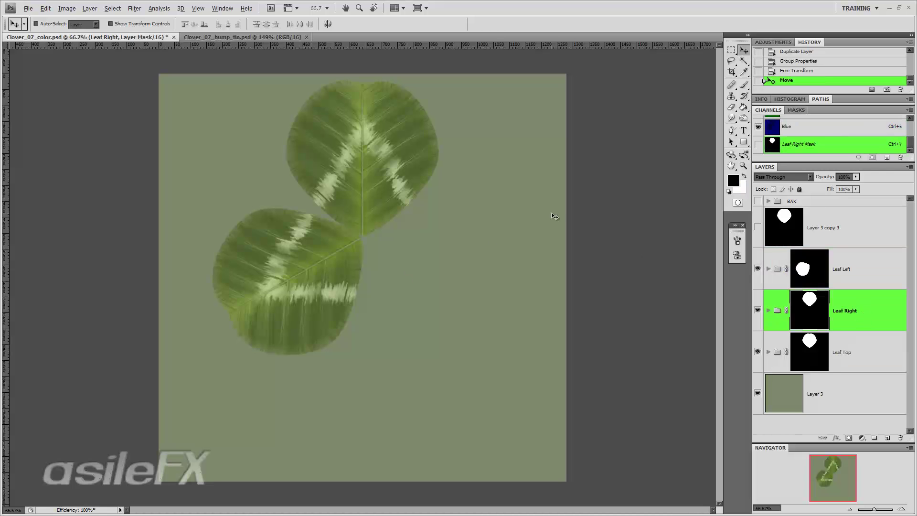
pyautogui.hotkey('ctrl', 't')
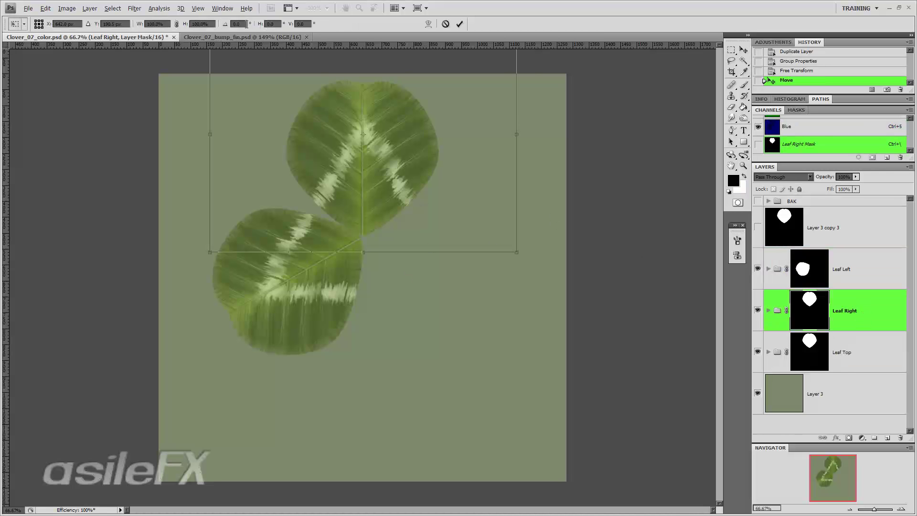
pyautogui.click(222, 23)
pyautogui.write('120')
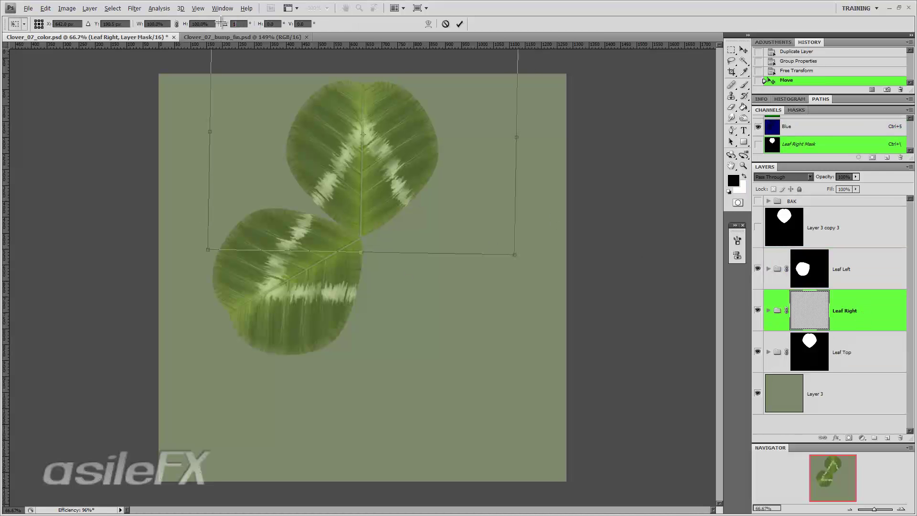
pyautogui.press('Return')
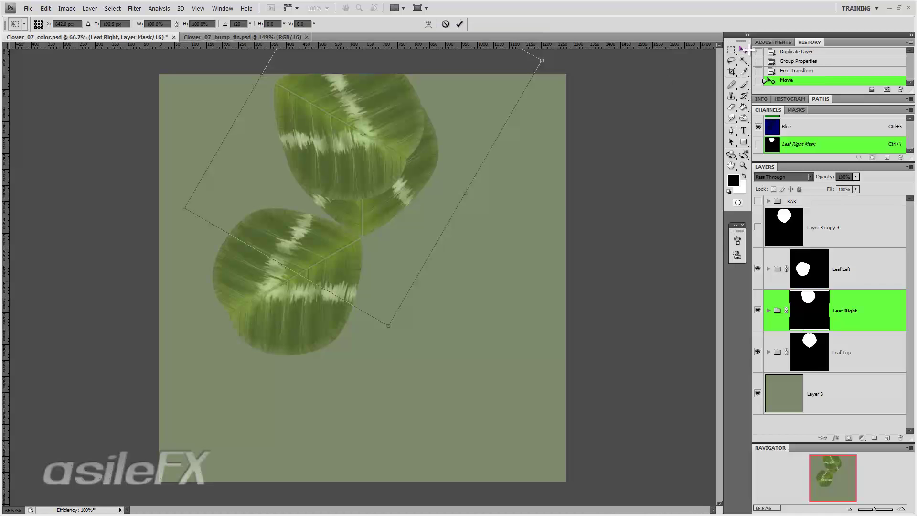
pyautogui.click(743, 49)
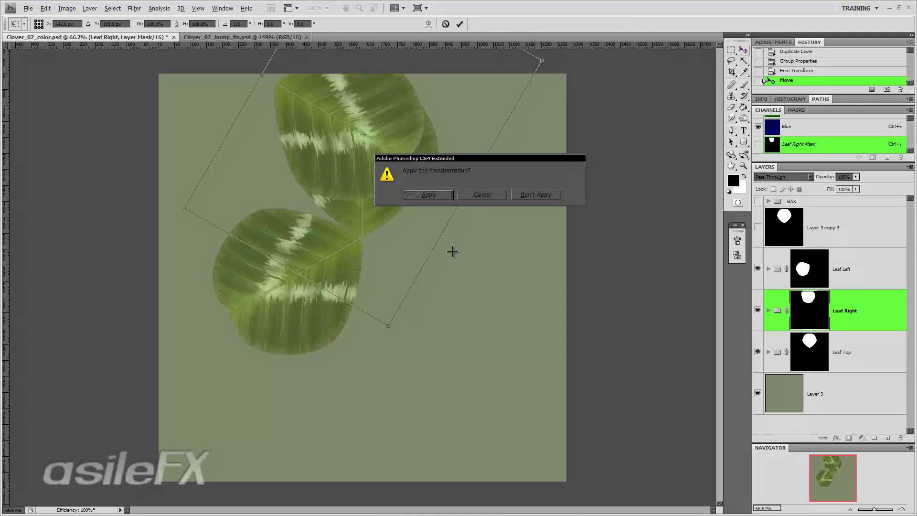
pyautogui.click(430, 195)
pyautogui.moveTo(367, 159); pyautogui.dragTo(408, 252)
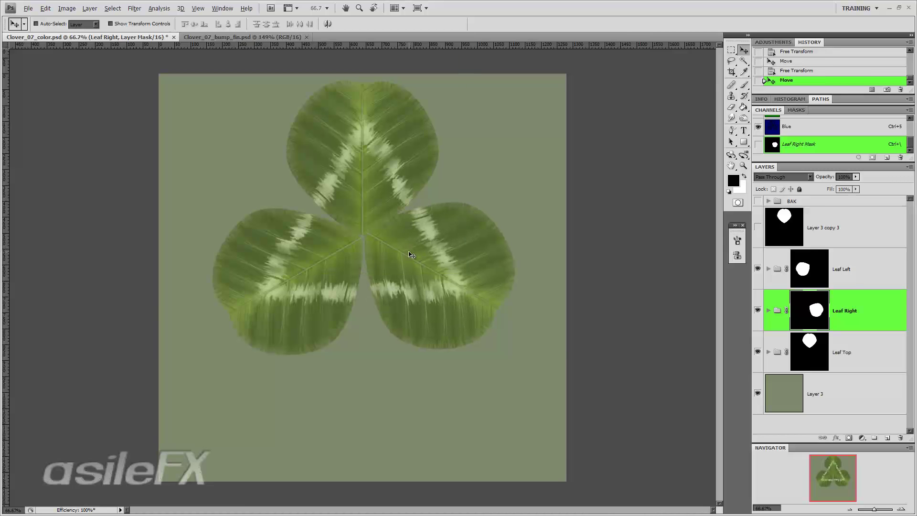
# - Expand the Leaf Right group and its Group 2 copy subgroup, toggling the masked marking layer off and on to identify it
pyautogui.hotkey('ctrl', '1')
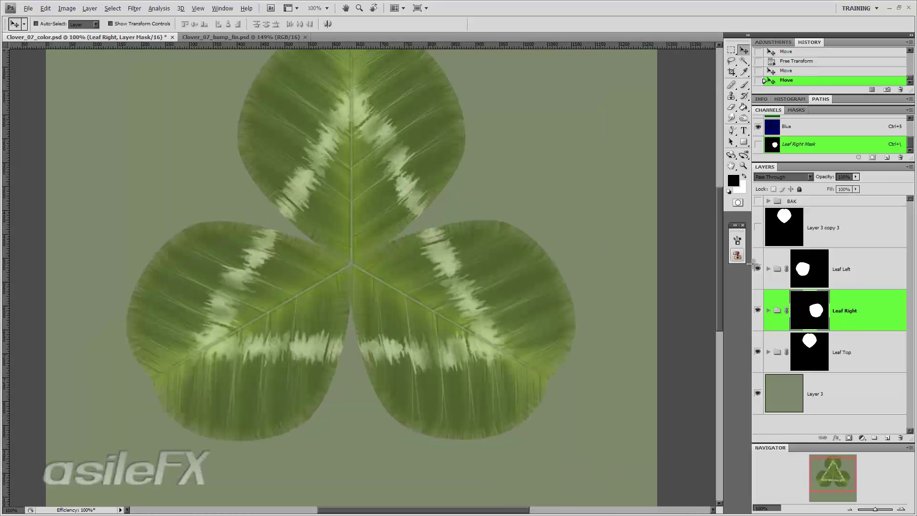
pyautogui.click(768, 311)
pyautogui.scroll(-1, 850, 336)
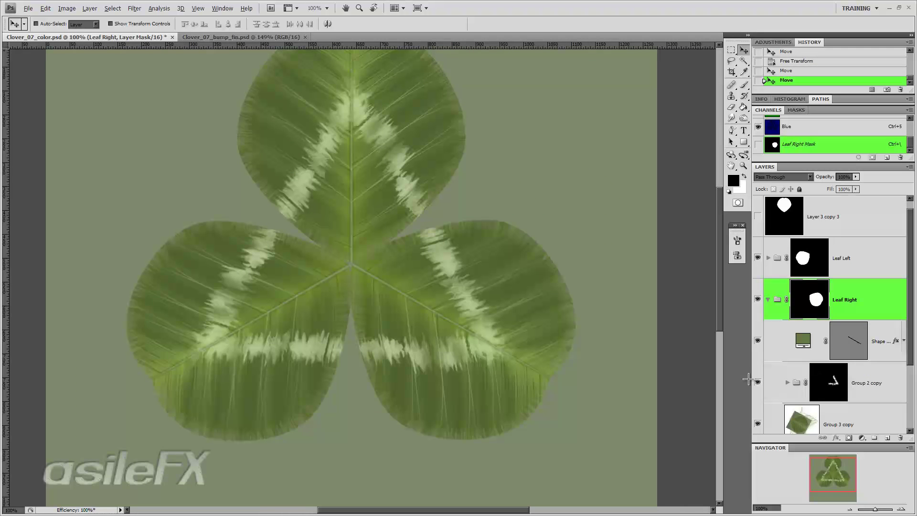
pyautogui.click(838, 384)
pyautogui.click(787, 386)
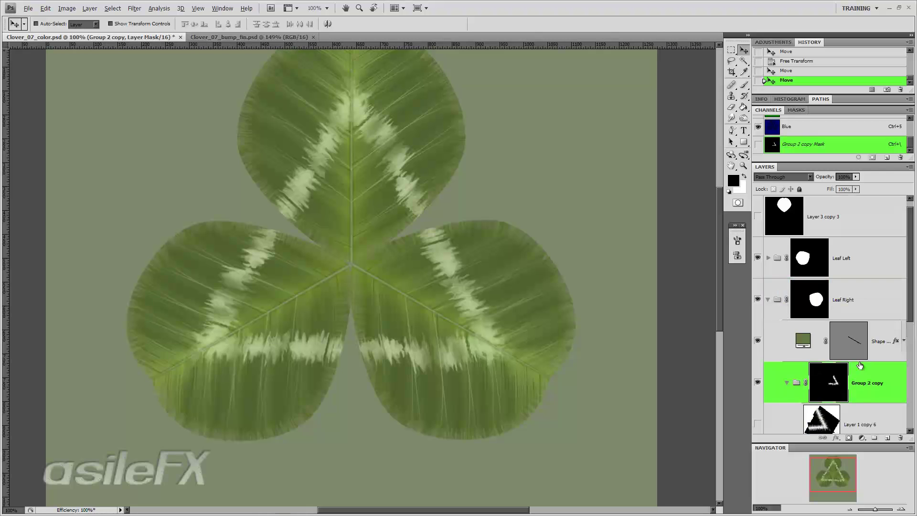
pyautogui.scroll(-8, 765, 358)
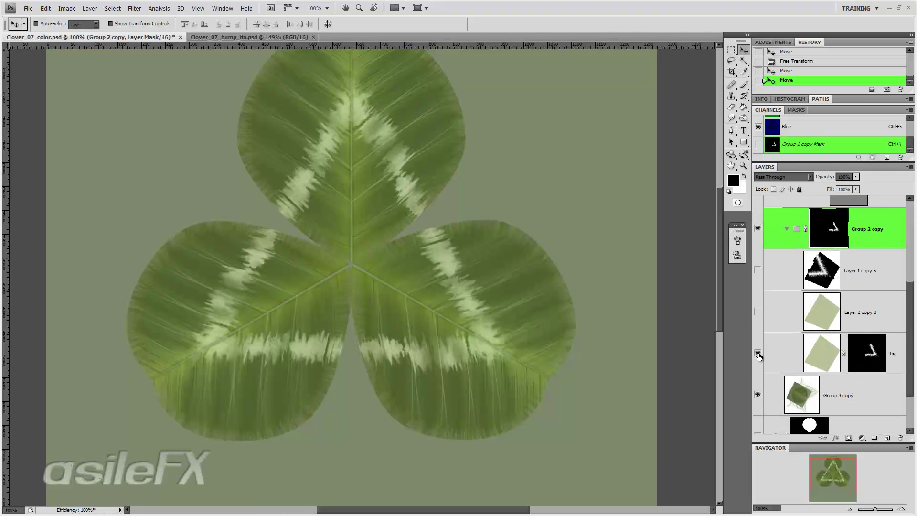
pyautogui.click(891, 296)
pyautogui.click(759, 354)
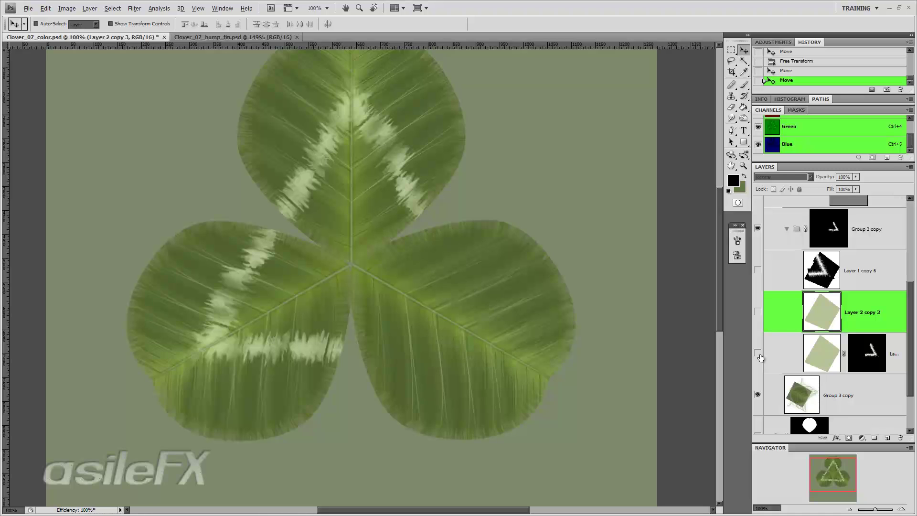
pyautogui.click(758, 355)
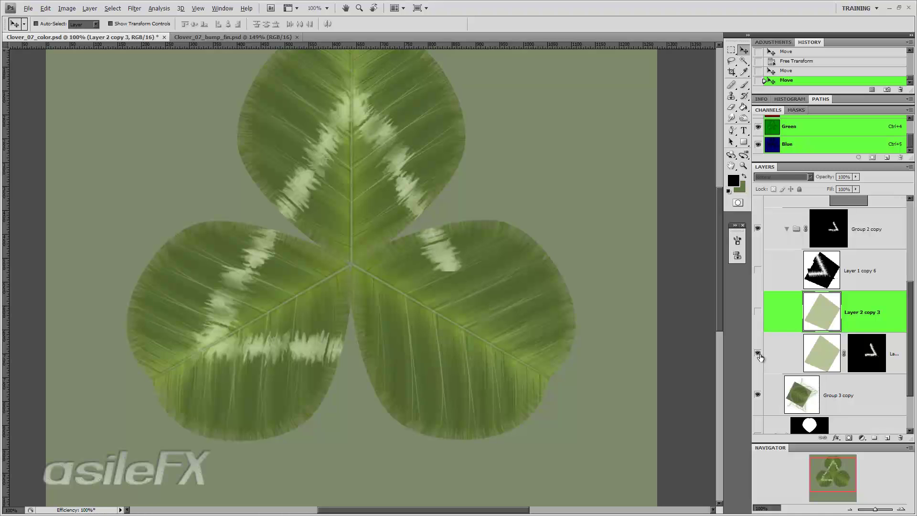
# - Clone Stamp on the Layer 2 copy 2 mask, sampling the right leaf's upper pale band to reshape its middle and lower parts
pyautogui.click(861, 353)
pyautogui.click(901, 507)
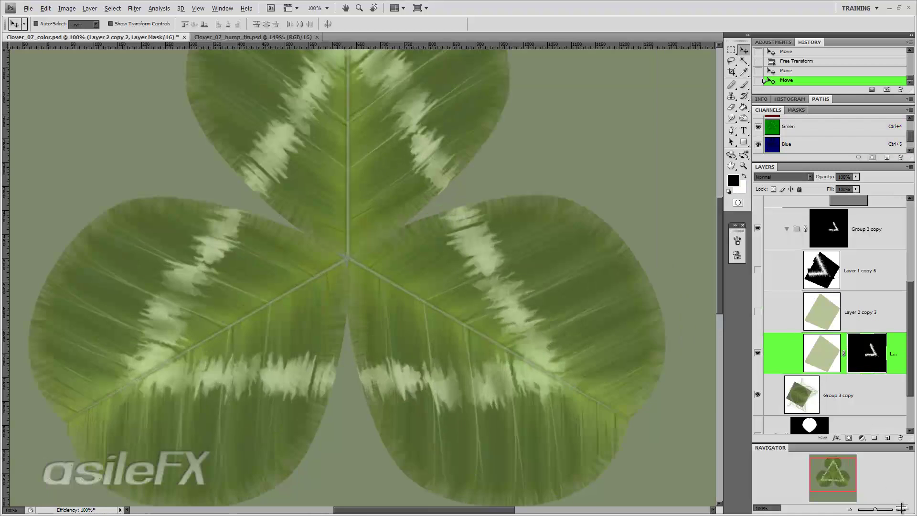
pyautogui.click(900, 508)
pyautogui.click(731, 95)
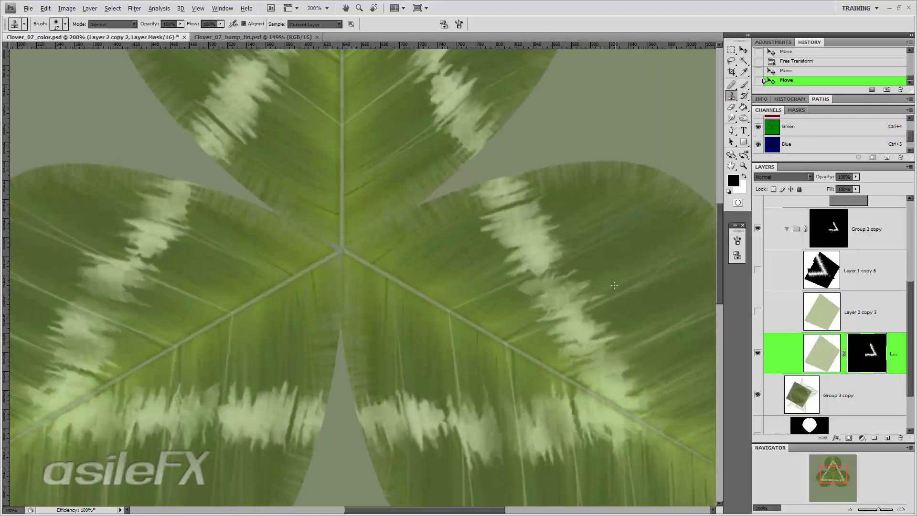
pyautogui.keyDown('alt'); pyautogui.click(522, 230); pyautogui.keyUp('alt')
pyautogui.moveTo(554, 286); pyautogui.dragTo(559, 302)
pyautogui.moveTo(525, 282); pyautogui.dragTo(545, 288)
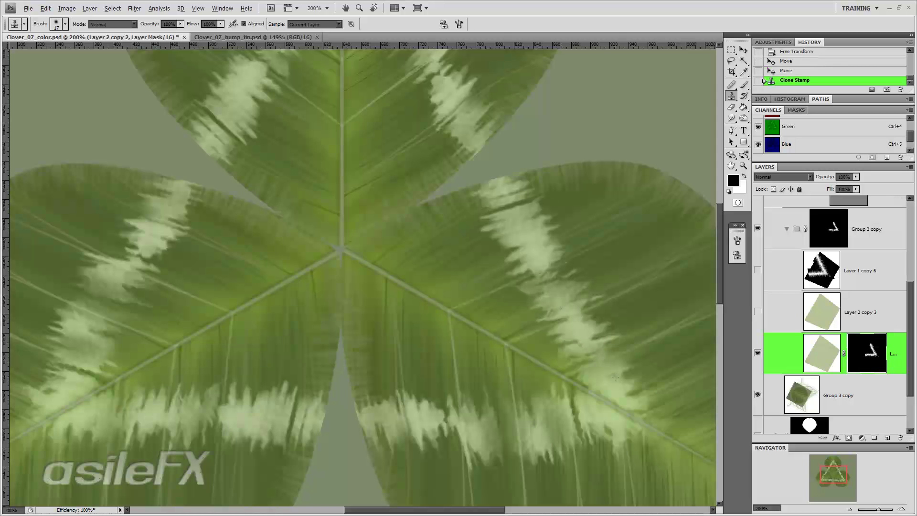
pyautogui.moveTo(583, 344); pyautogui.dragTo(604, 341)
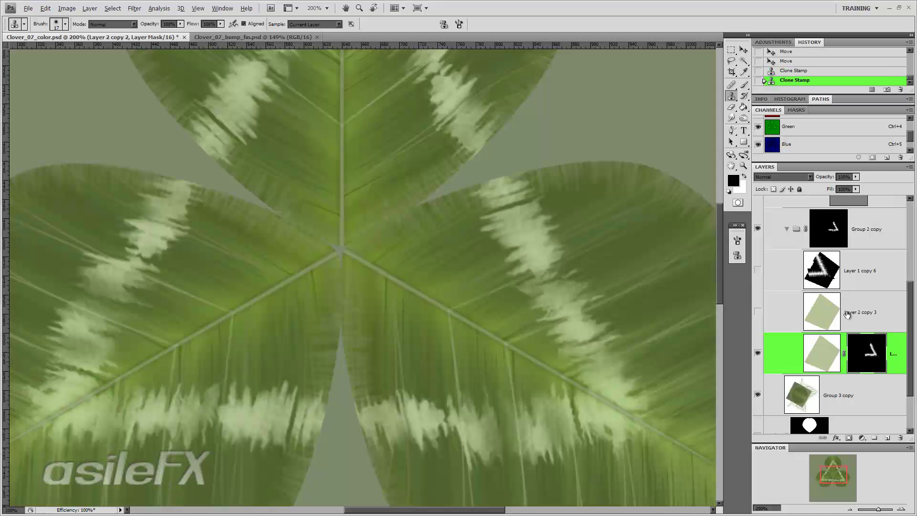
# - Make a Clone Stamp stroke over the upper pale band on the Group 2 copy group mask
pyautogui.scroll(2, 848, 315)
pyautogui.click(835, 260)
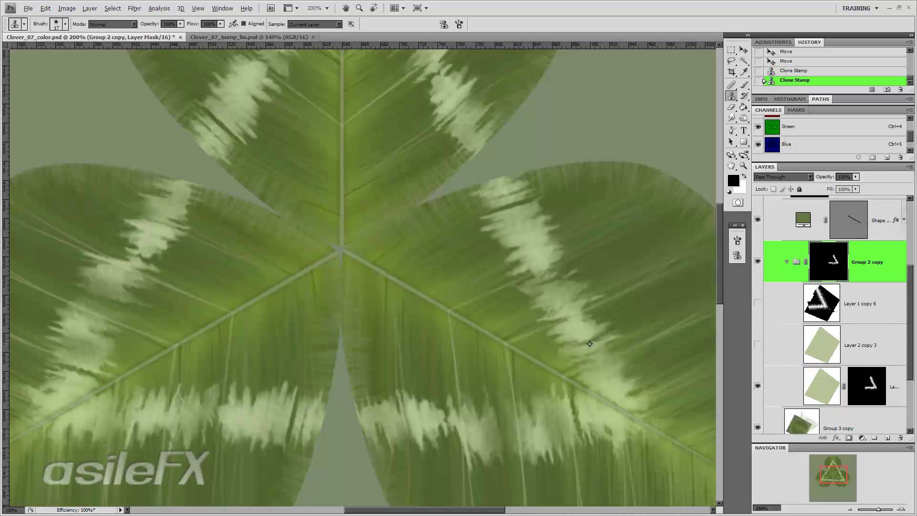
pyautogui.moveTo(543, 261)
pyautogui.mouseDown()
pyautogui.moveTo(532, 224)
pyautogui.moveTo(506, 230)
pyautogui.mouseUp()
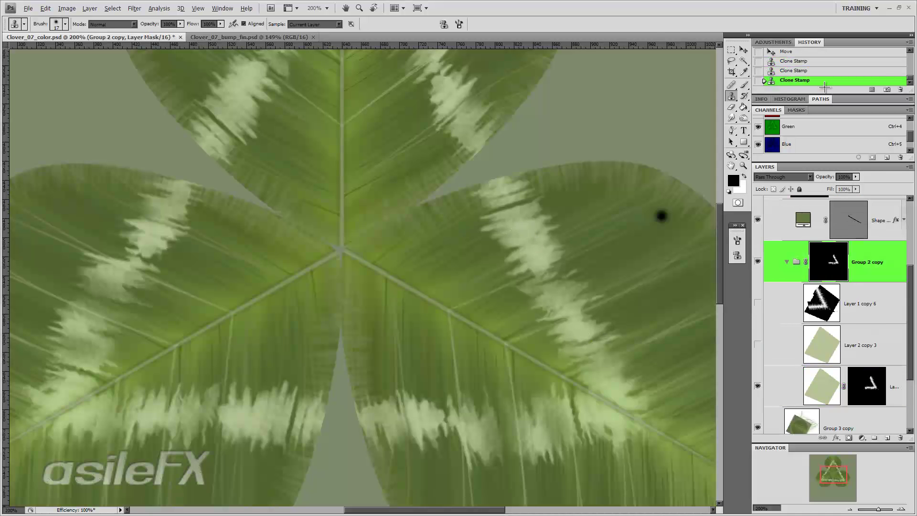
# - Choose the Brush tool with the textured 489 px sampled tip and reduce its diameter to 63 px
pyautogui.click(745, 85)
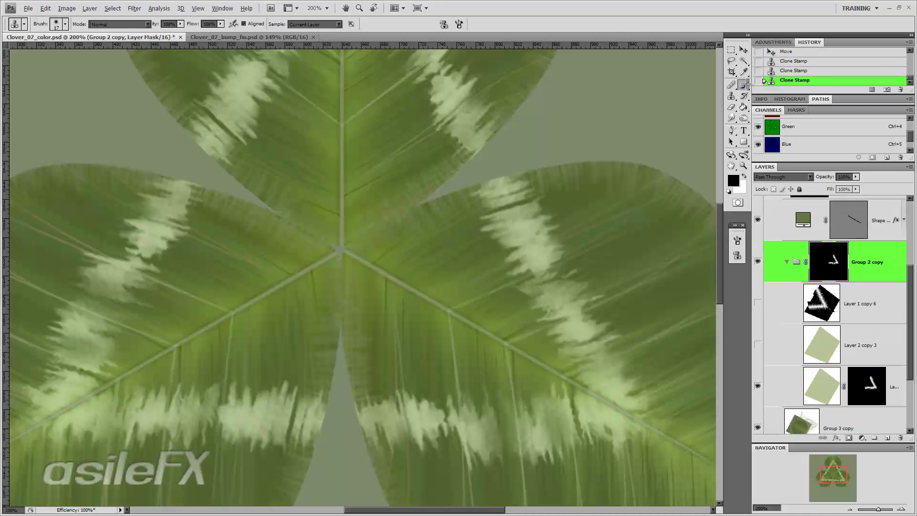
pyautogui.rightClick(560, 262)
pyautogui.scroll(-5, 798, 450)
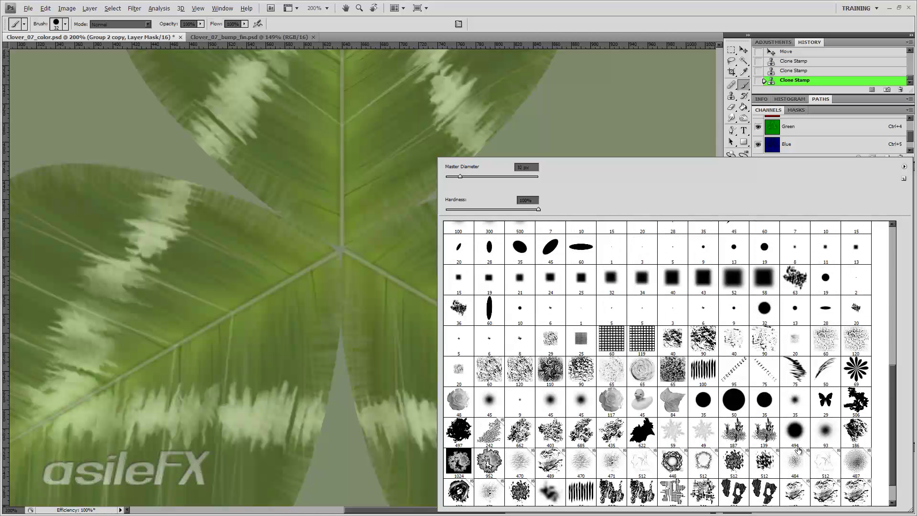
pyautogui.scroll(-1, 798, 450)
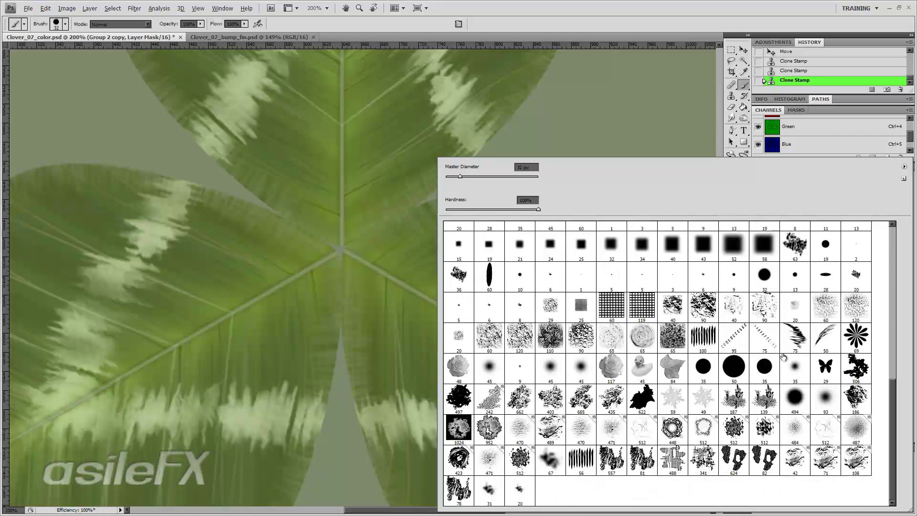
pyautogui.click(553, 429)
pyautogui.moveTo(524, 179); pyautogui.dragTo(475, 178)
pyautogui.press('Return')
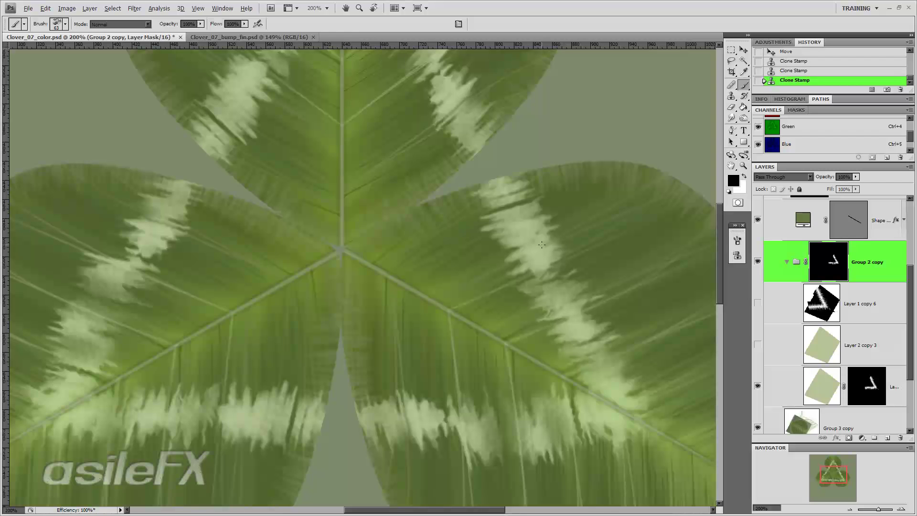
pyautogui.moveTo(501, 241)
pyautogui.mouseDown()
pyautogui.moveTo(506, 224)
pyautogui.moveTo(539, 205)
pyautogui.mouseUp()
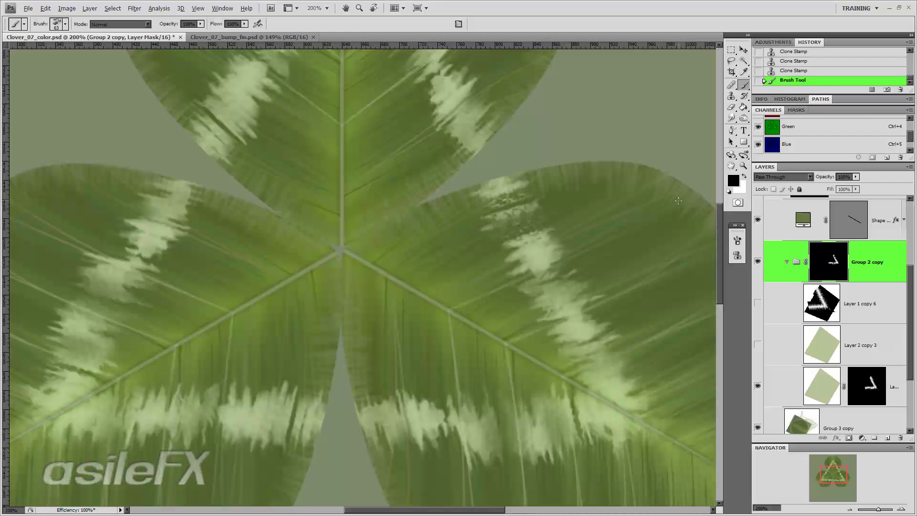
pyautogui.hotkey('ctrl', 'z')
pyautogui.hotkey('ctrl', 'z')
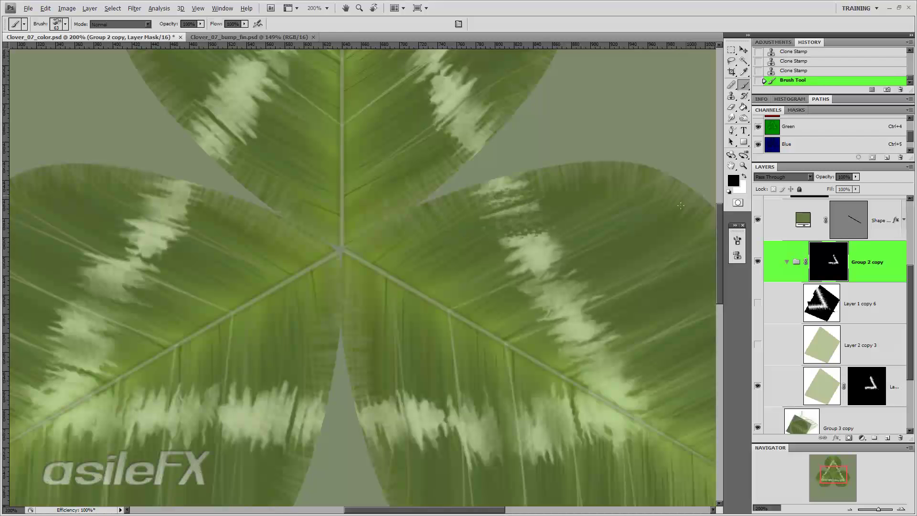
pyautogui.hotkey('ctrl', 'z')
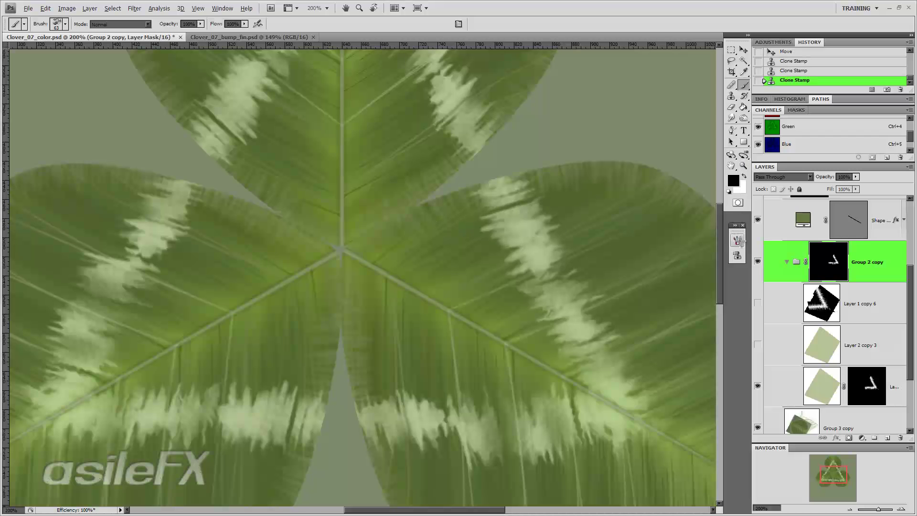
# - Enable brush Scattering with minimal scatter and set the tip spacing to about 28%
pyautogui.click(738, 240)
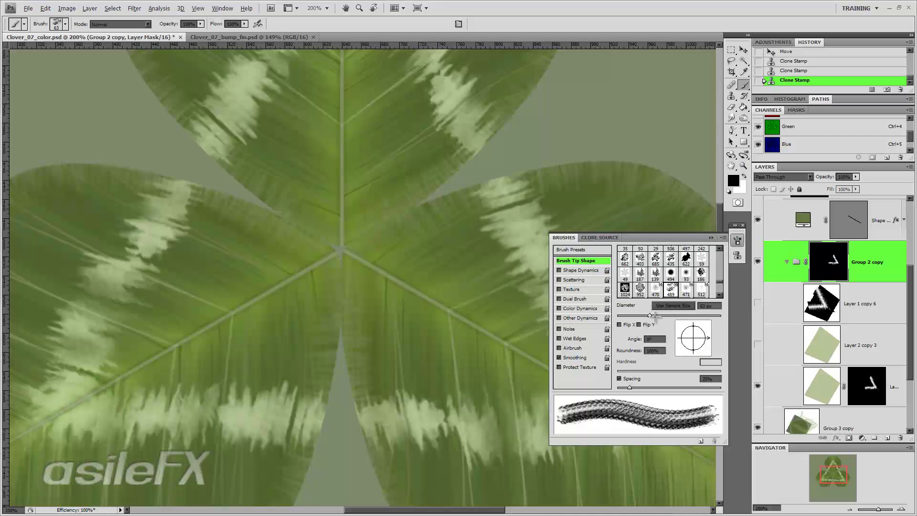
pyautogui.moveTo(720, 280); pyautogui.dragTo(719, 291)
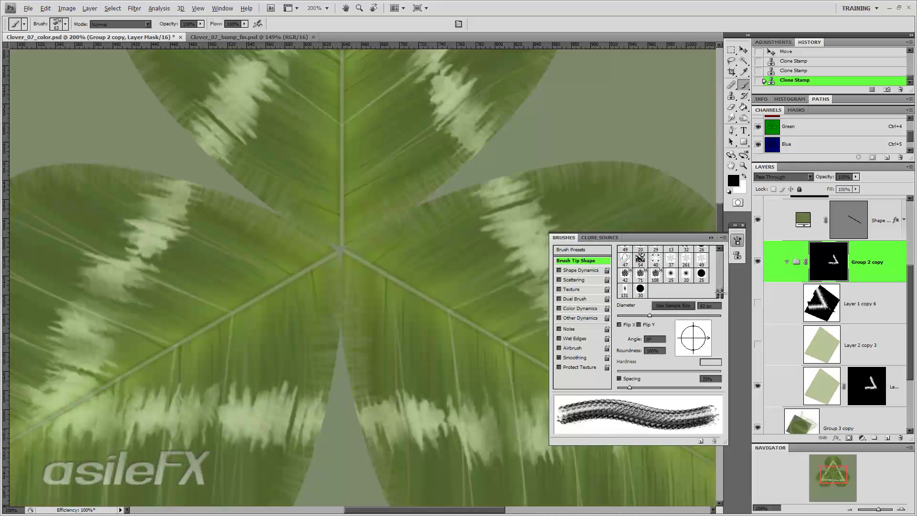
pyautogui.moveTo(629, 388); pyautogui.dragTo(618, 388)
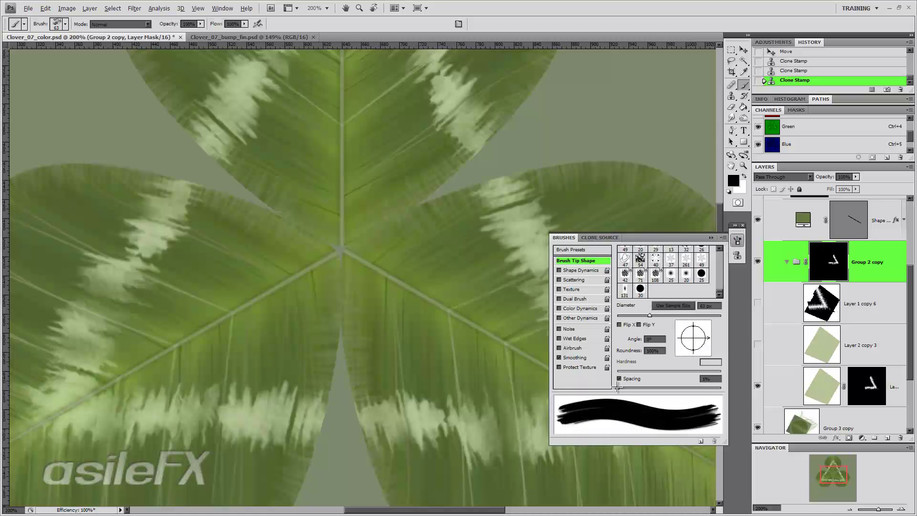
pyautogui.click(573, 280)
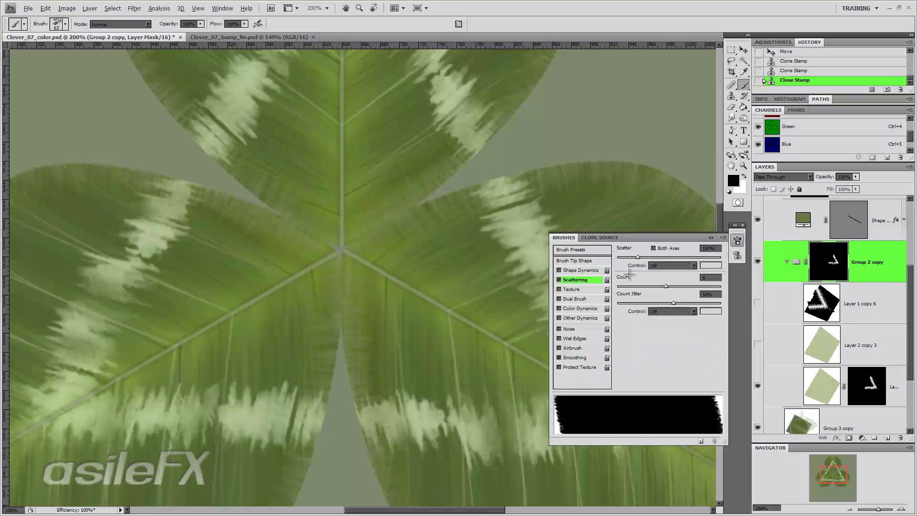
pyautogui.moveTo(638, 256); pyautogui.dragTo(618, 257)
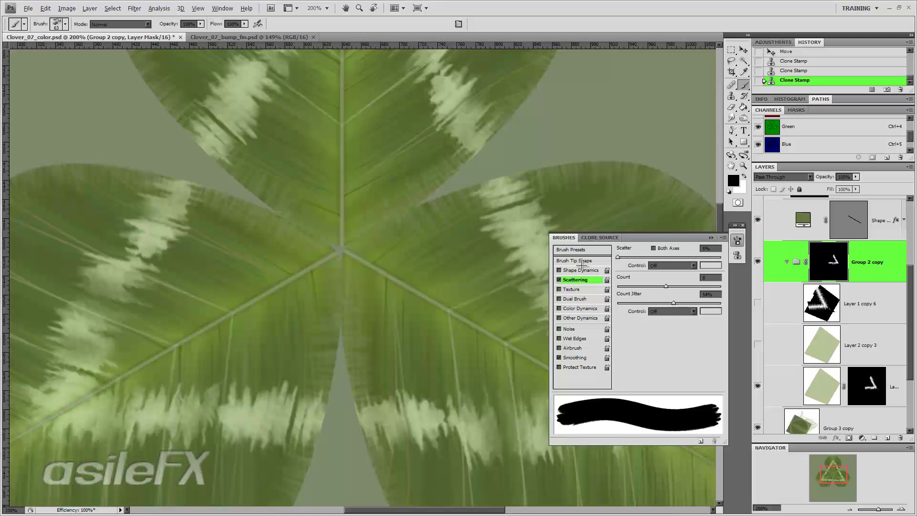
pyautogui.click(572, 261)
pyautogui.moveTo(618, 388); pyautogui.dragTo(627, 388)
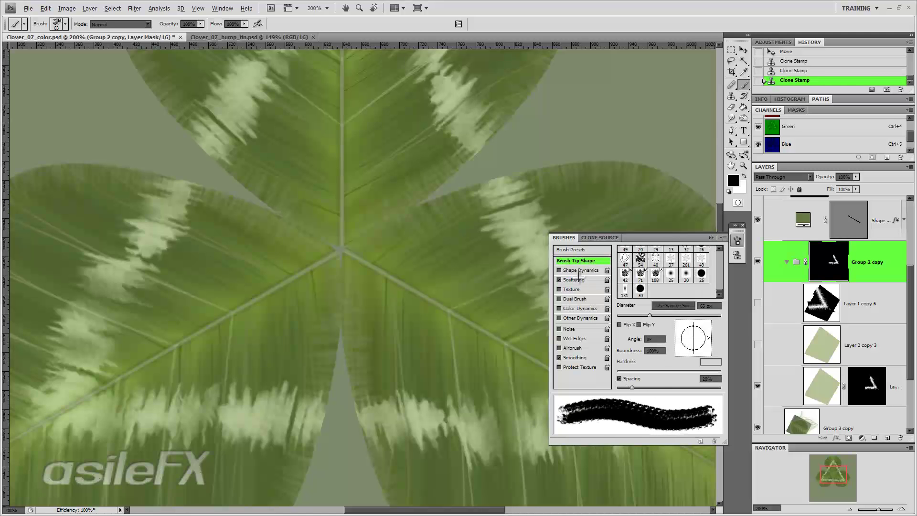
# - Enable Shape Dynamics for the brush with a size jitter of about 89%
pyautogui.click(581, 270)
pyautogui.moveTo(642, 257); pyautogui.dragTo(710, 247)
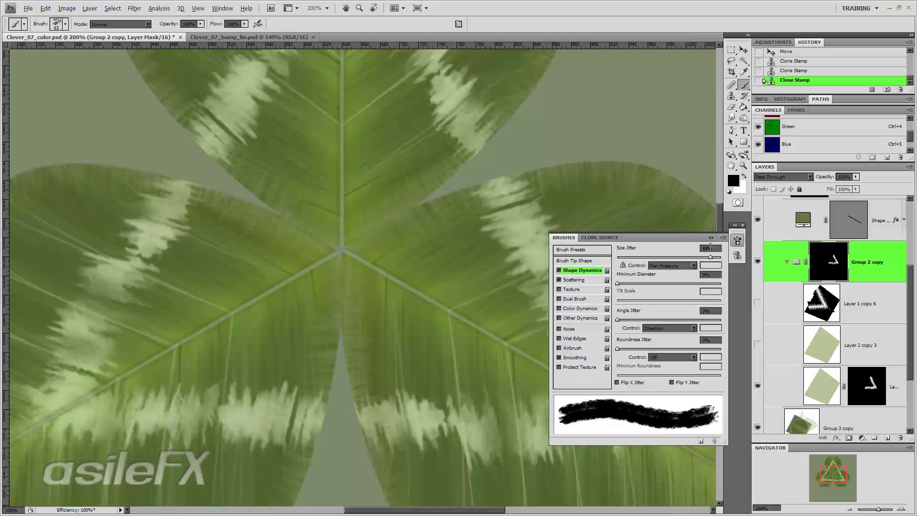
pyautogui.press('F5')
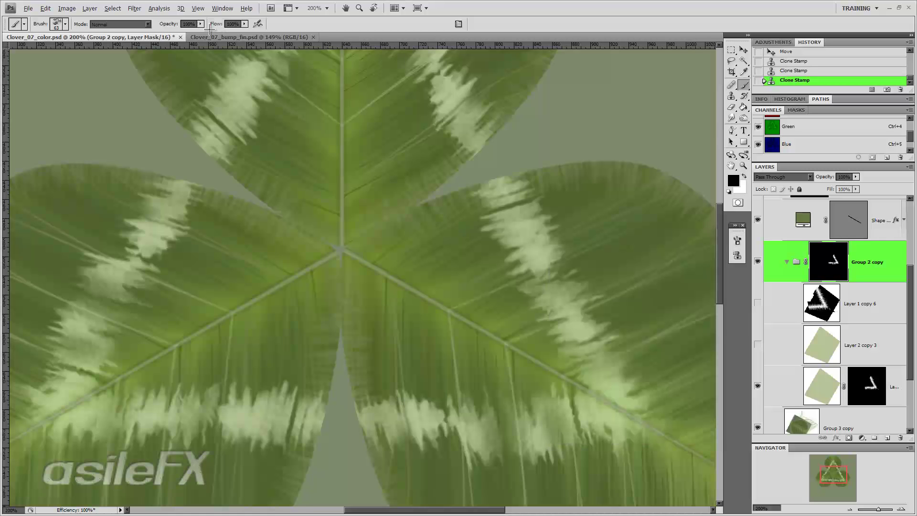
# - Lower the brush opacity to about 57% and paint black on the Group 2 copy mask to fade patches of the right leaf's pale bands
pyautogui.click(200, 23)
pyautogui.moveTo(200, 32); pyautogui.dragTo(180, 32)
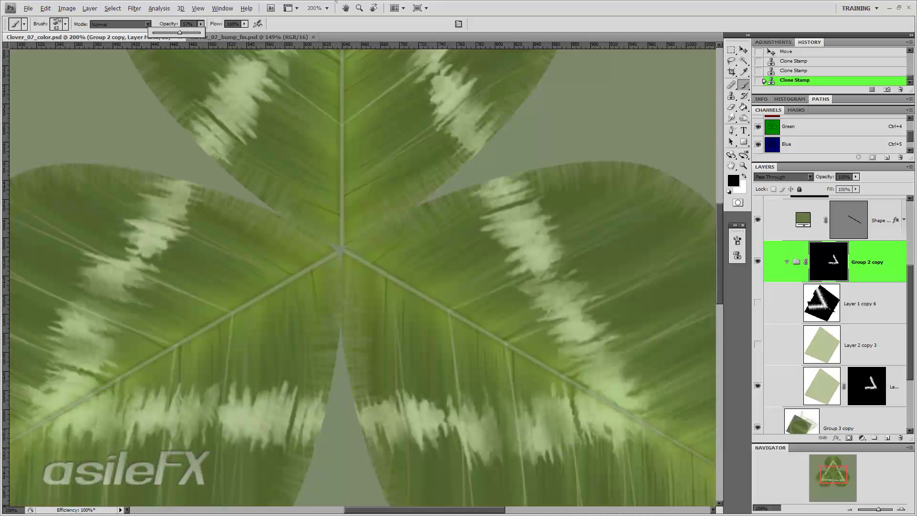
pyautogui.moveTo(520, 223); pyautogui.dragTo(531, 237)
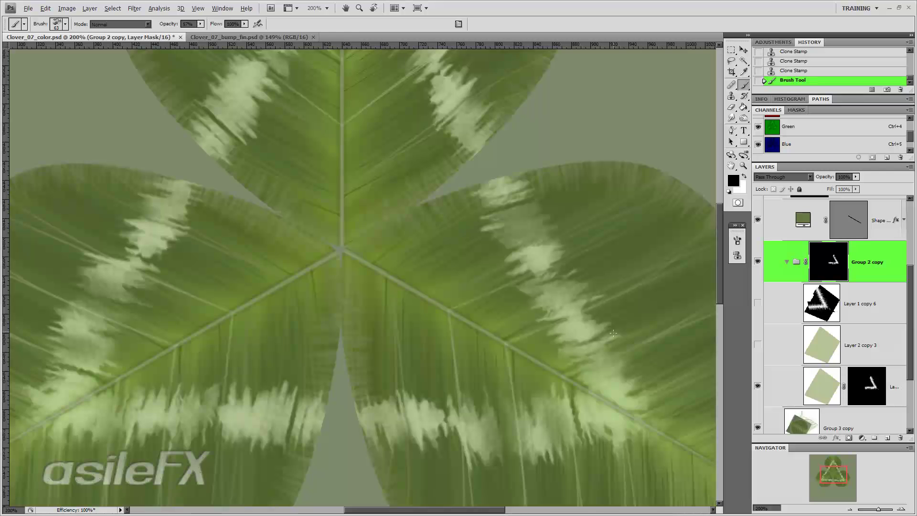
pyautogui.moveTo(592, 334); pyautogui.dragTo(571, 334)
pyautogui.moveTo(409, 397); pyautogui.dragTo(438, 426)
pyautogui.moveTo(545, 419)
pyautogui.mouseDown()
pyautogui.moveTo(549, 442)
pyautogui.moveTo(562, 446)
pyautogui.mouseUp()
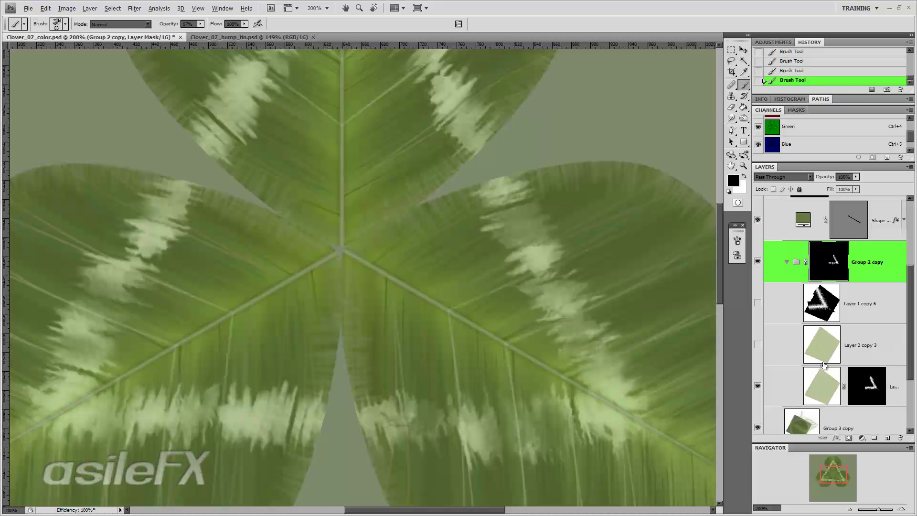
# - Collapse the Leaf Right group, expand the Leaf Left group and select the mask of Group 2 copy 2
pyautogui.click(850, 507)
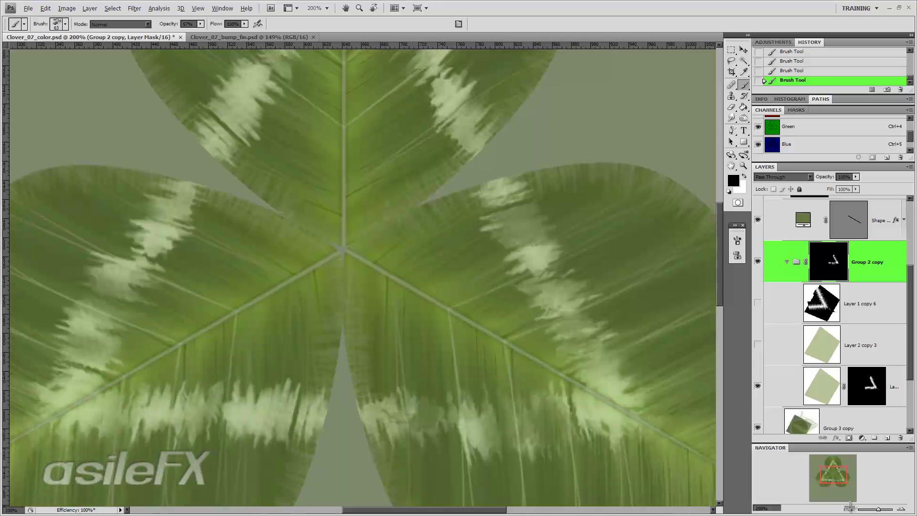
pyautogui.click(850, 507)
pyautogui.moveTo(832, 469); pyautogui.dragTo(827, 465)
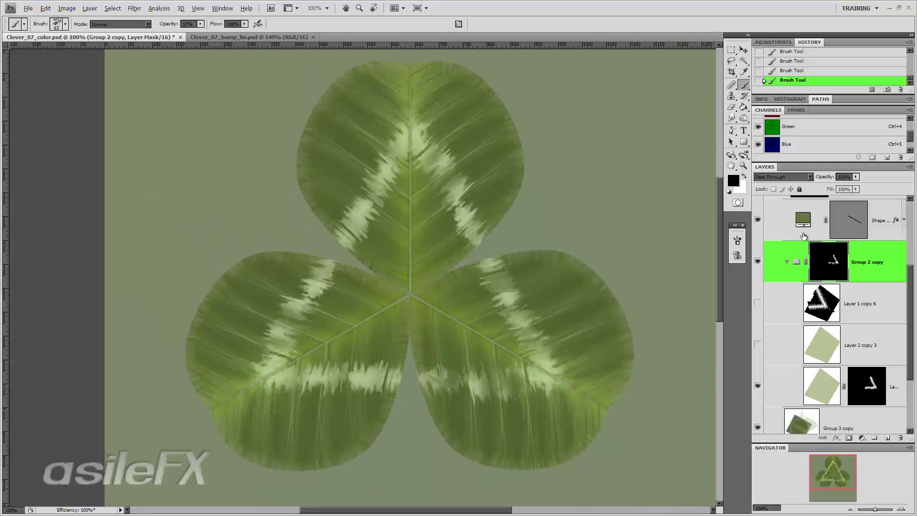
pyautogui.scroll(3, 800, 272)
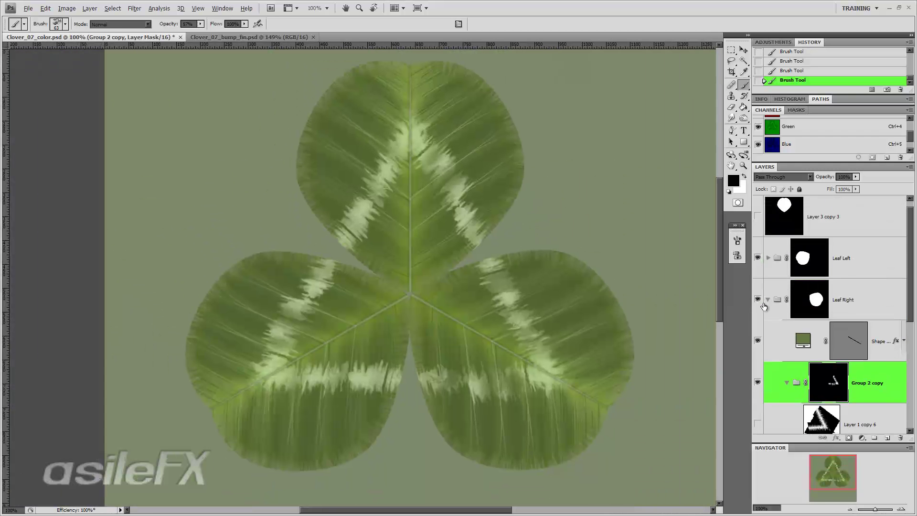
pyautogui.click(768, 300)
pyautogui.click(768, 270)
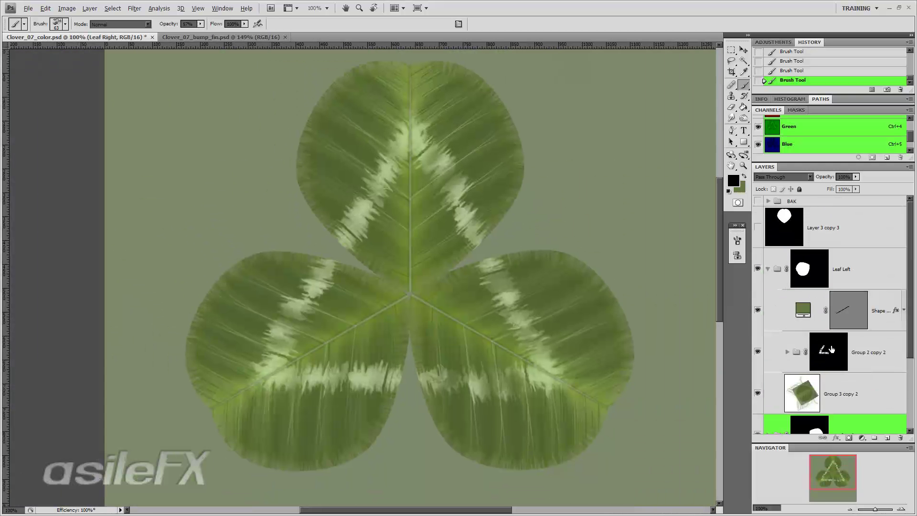
pyautogui.click(832, 349)
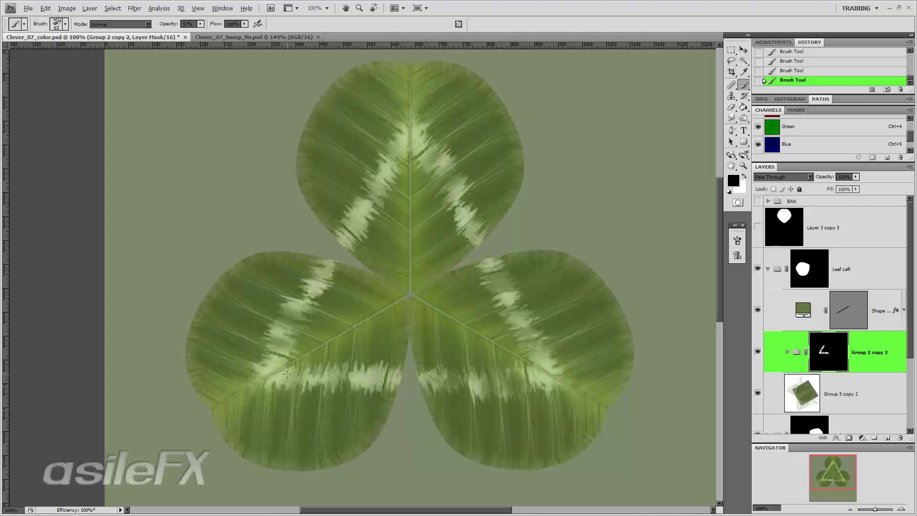
# - Paint black on the Group 2 copy 2 mask to fade patches of the left leaf's pale bands
pyautogui.moveTo(287, 373); pyautogui.dragTo(288, 380)
pyautogui.moveTo(308, 272)
pyautogui.mouseDown()
pyautogui.moveTo(314, 300)
pyautogui.moveTo(319, 276)
pyautogui.mouseUp()
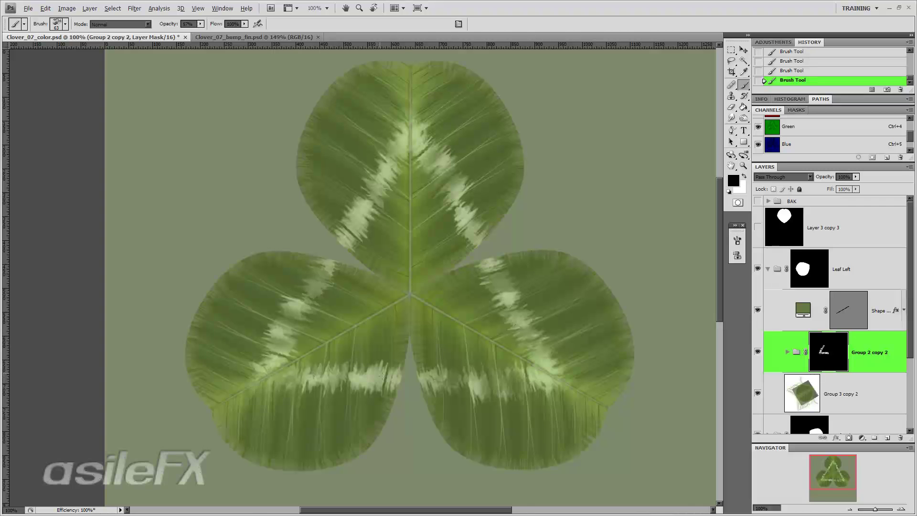
pyautogui.moveTo(382, 375)
pyautogui.mouseDown()
pyautogui.moveTo(388, 386)
pyautogui.moveTo(401, 375)
pyautogui.mouseUp()
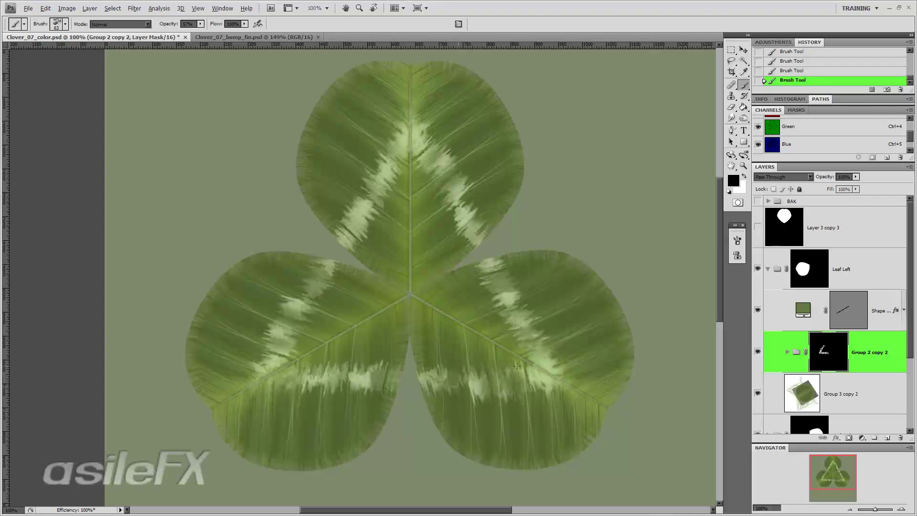
# - Paint black on the Group 2 mask inside Leaf Top to fade patches of the top leaf's pale bands, then collapse Leaf Top
pyautogui.scroll(-2, 826, 349)
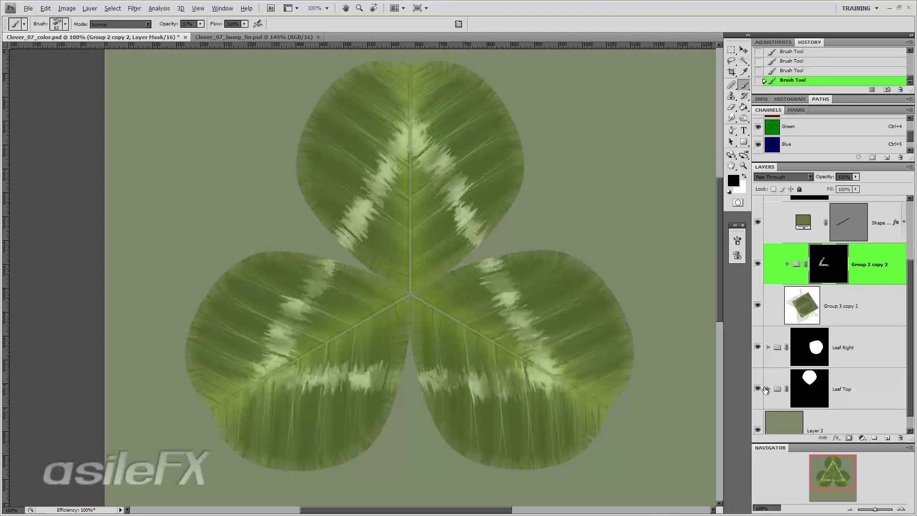
pyautogui.click(768, 389)
pyautogui.scroll(-3, 769, 388)
pyautogui.click(829, 368)
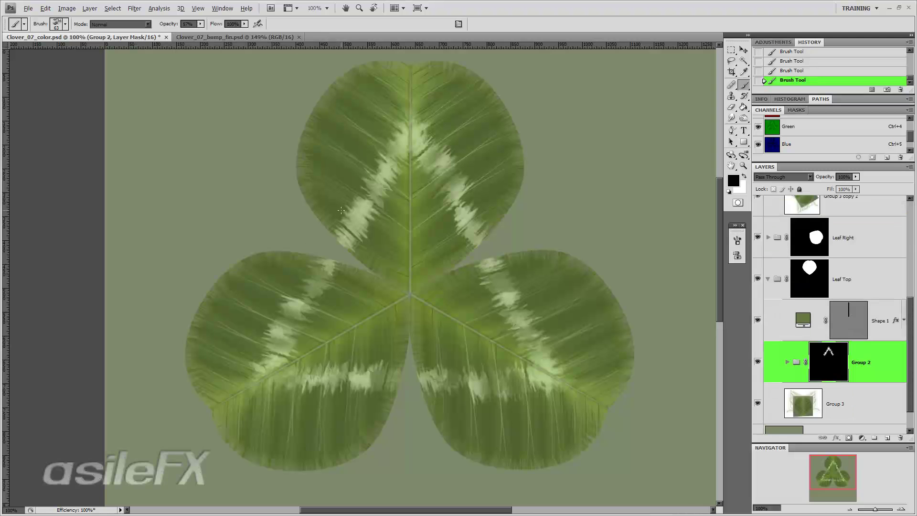
pyautogui.click(367, 207)
pyautogui.click(412, 152)
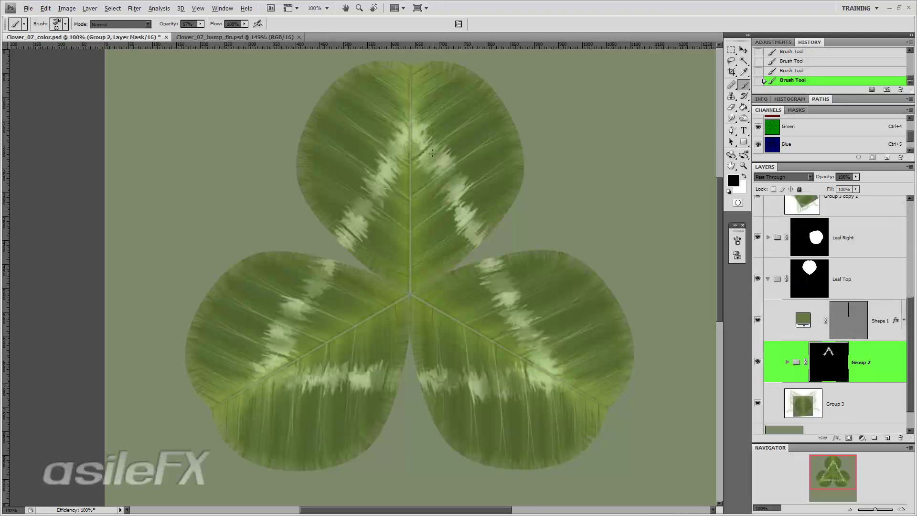
pyautogui.moveTo(442, 146); pyautogui.dragTo(429, 161)
pyautogui.moveTo(456, 194); pyautogui.dragTo(482, 204)
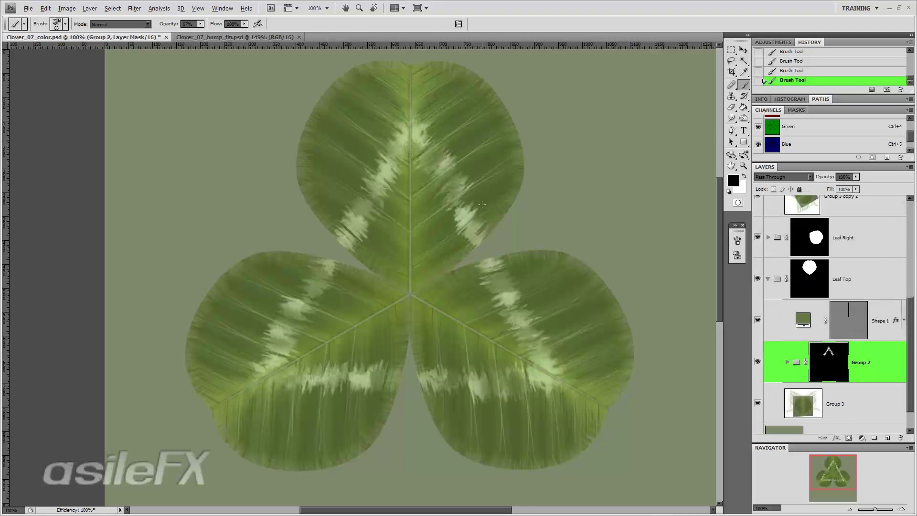
pyautogui.click(470, 214)
pyautogui.scroll(3, 837, 356)
pyautogui.scroll(-5, 838, 360)
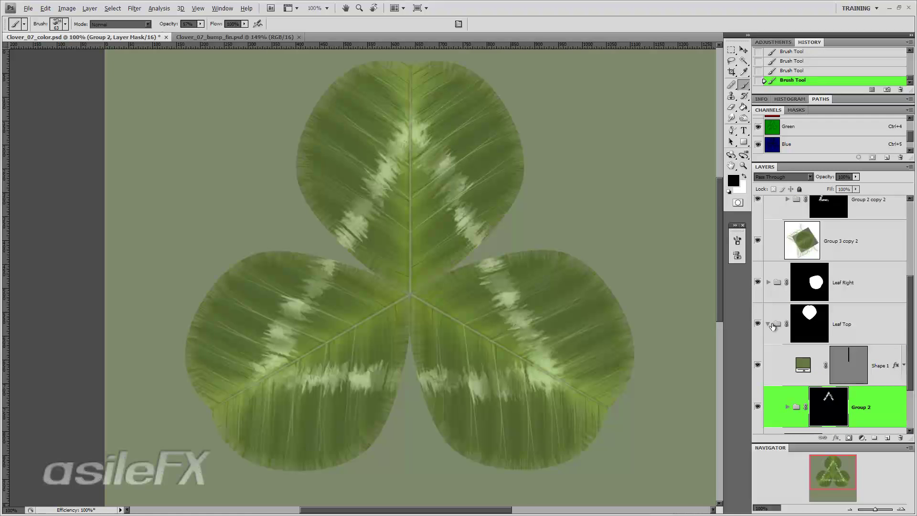
pyautogui.click(768, 324)
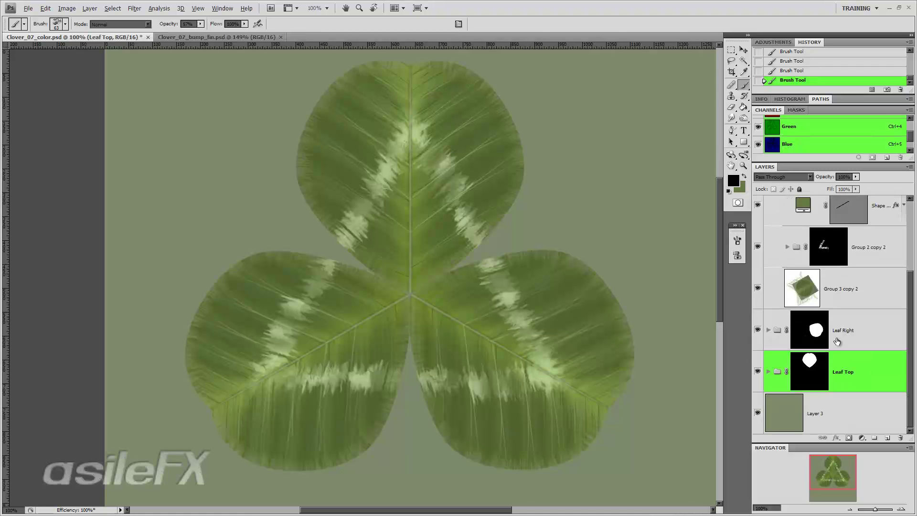
# - Distort the Group 2 copy 2 mask slightly to shift the left leaf's pale bands, then collapse Leaf Left
pyautogui.scroll(3, 803, 286)
pyautogui.click(819, 343)
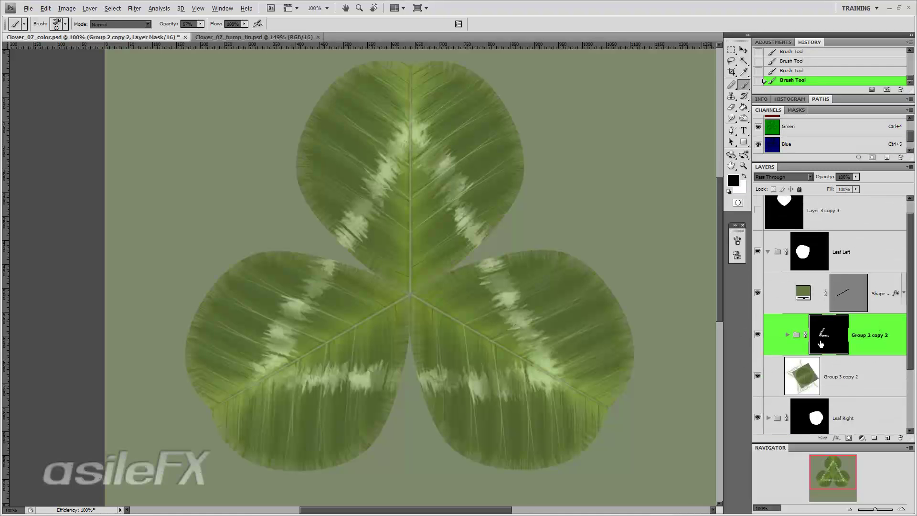
pyautogui.hotkey('ctrl', 't')
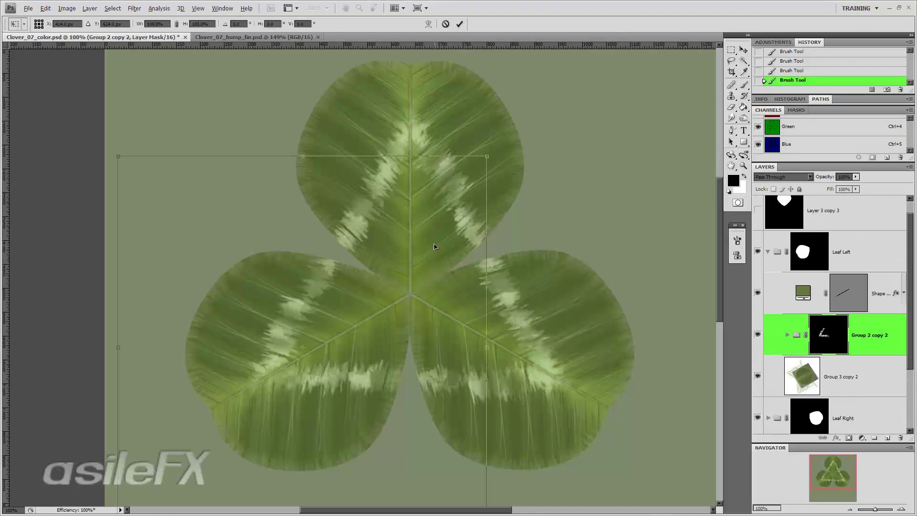
pyautogui.rightClick(432, 246)
pyautogui.click(467, 285)
pyautogui.moveTo(487, 157); pyautogui.dragTo(466, 175)
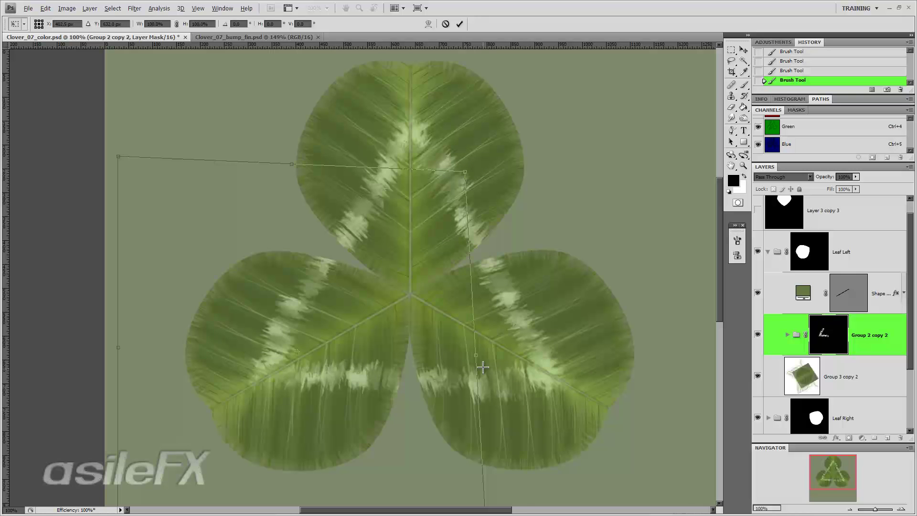
pyautogui.moveTo(476, 359); pyautogui.dragTo(477, 347)
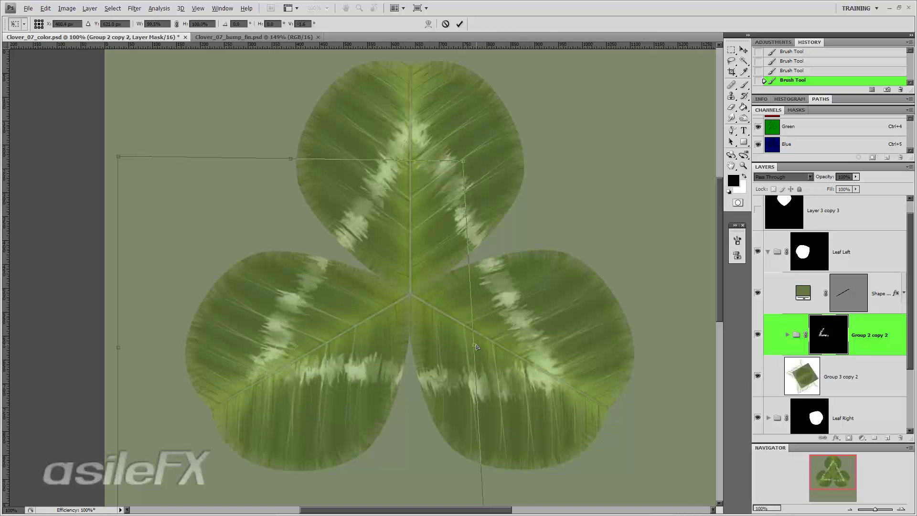
pyautogui.moveTo(391, 358); pyautogui.dragTo(396, 360)
pyautogui.press('Return')
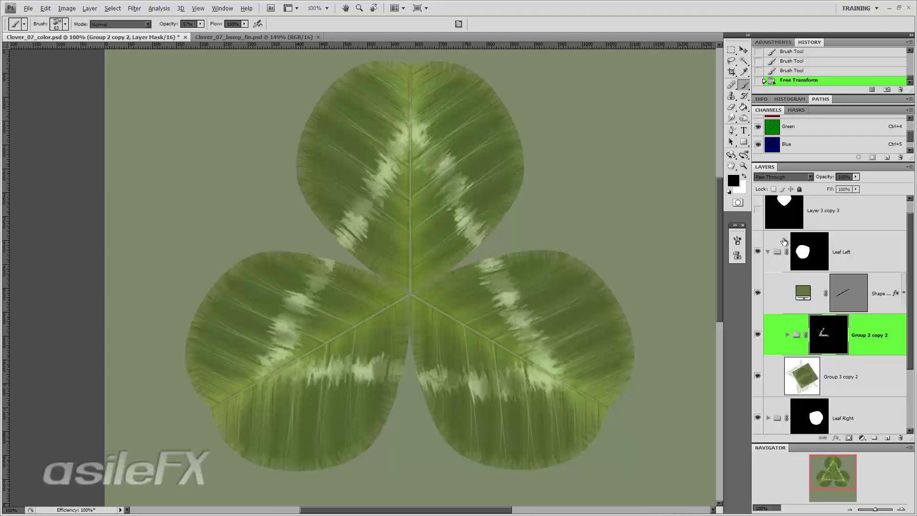
pyautogui.click(767, 253)
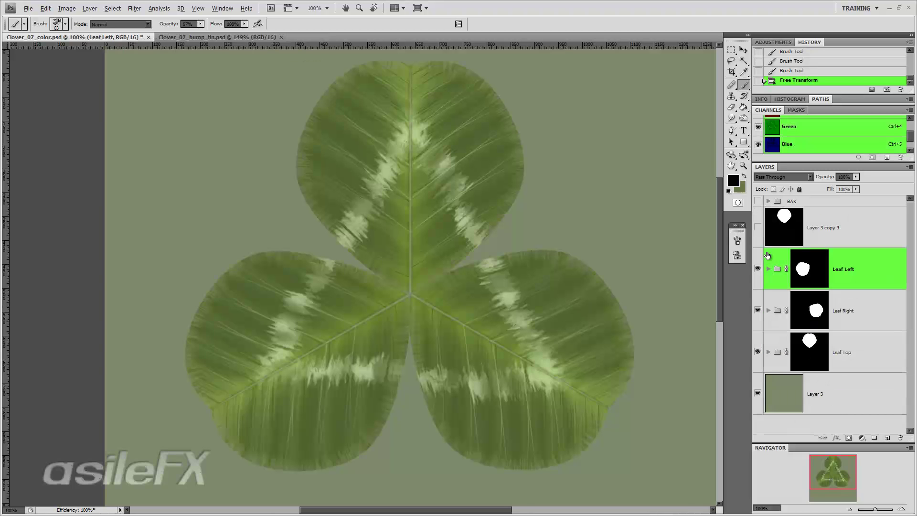
# - Transform the Group 2 copy mask in Leaf Right, scaling it to about 90%, rotating it about 1° and nudging it into place
pyautogui.click(767, 311)
pyautogui.click(839, 396)
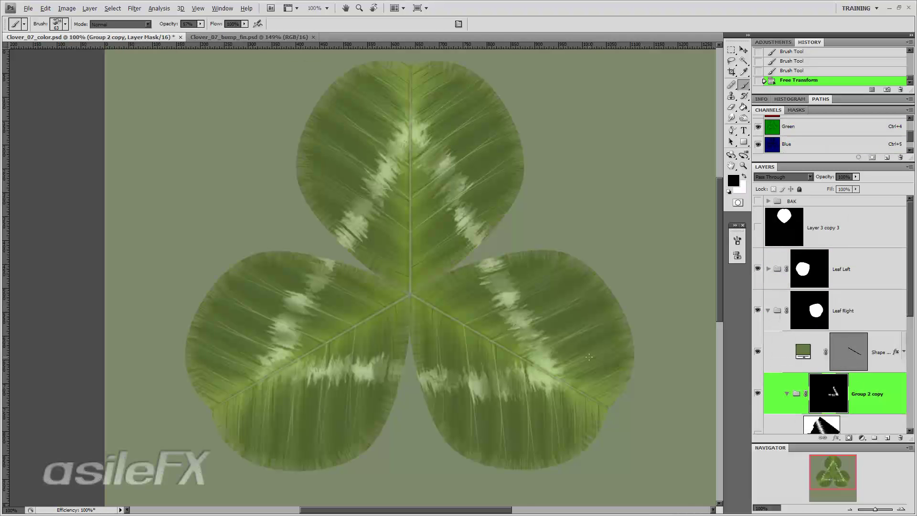
pyautogui.hotkey('ctrl', 't')
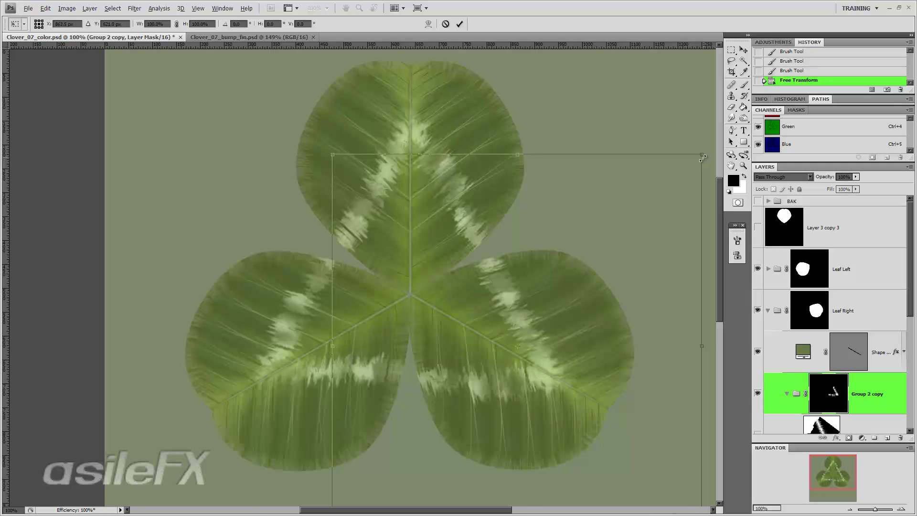
pyautogui.moveTo(702, 158); pyautogui.dragTo(684, 173)
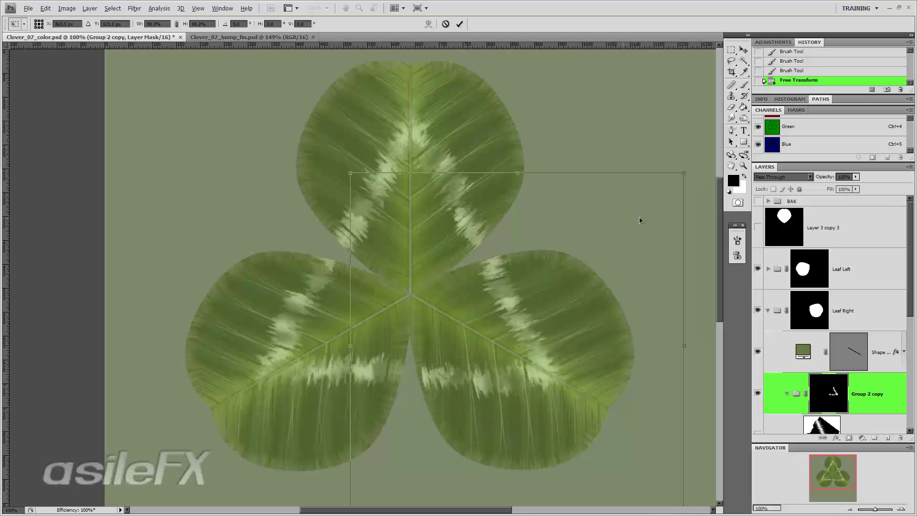
pyautogui.moveTo(691, 208); pyautogui.dragTo(691, 213)
pyautogui.rightClick(478, 218)
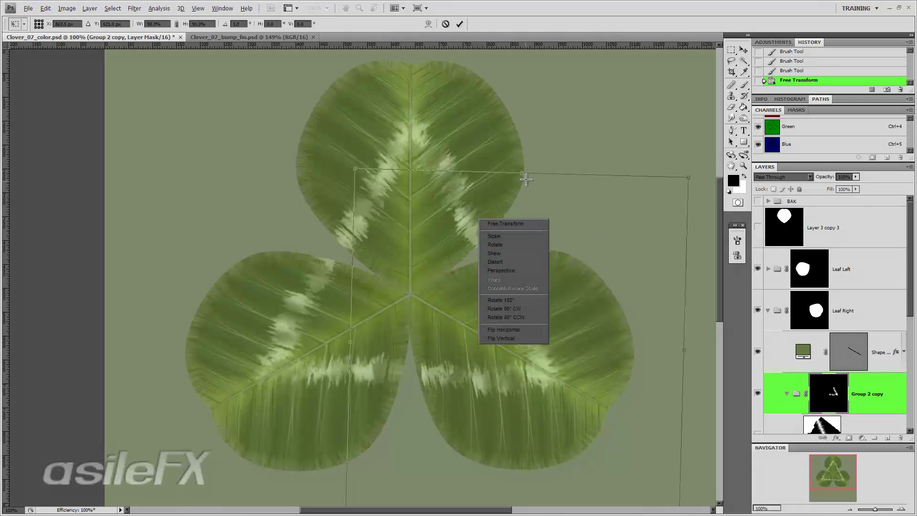
pyautogui.click(524, 176)
pyautogui.moveTo(523, 177); pyautogui.dragTo(523, 181)
pyautogui.moveTo(504, 313); pyautogui.dragTo(500, 304)
pyautogui.press('Return')
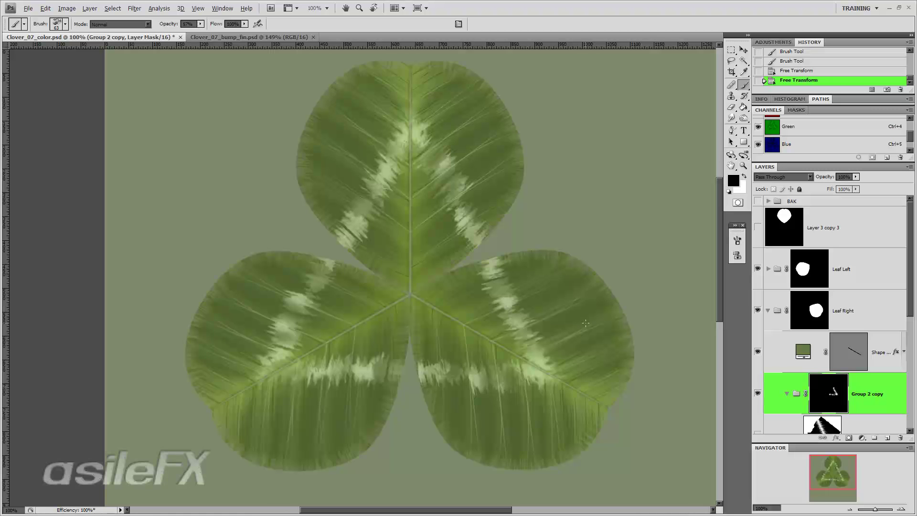
# - Distort the Layer 2 copy 2 mask inside Group 2 copy by shifting its upper-left corner inward, then collapse the group
pyautogui.scroll(-3, 859, 382)
pyautogui.click(859, 373)
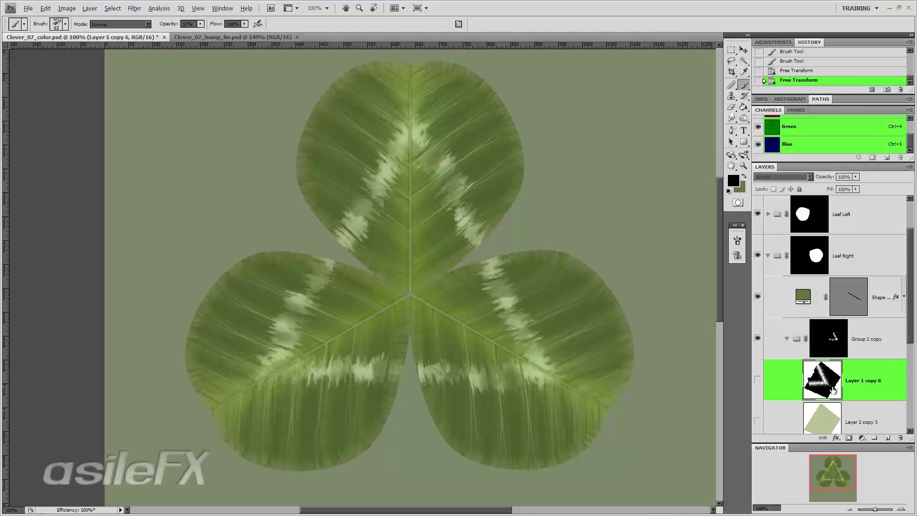
pyautogui.scroll(-3, 864, 392)
pyautogui.click(866, 394)
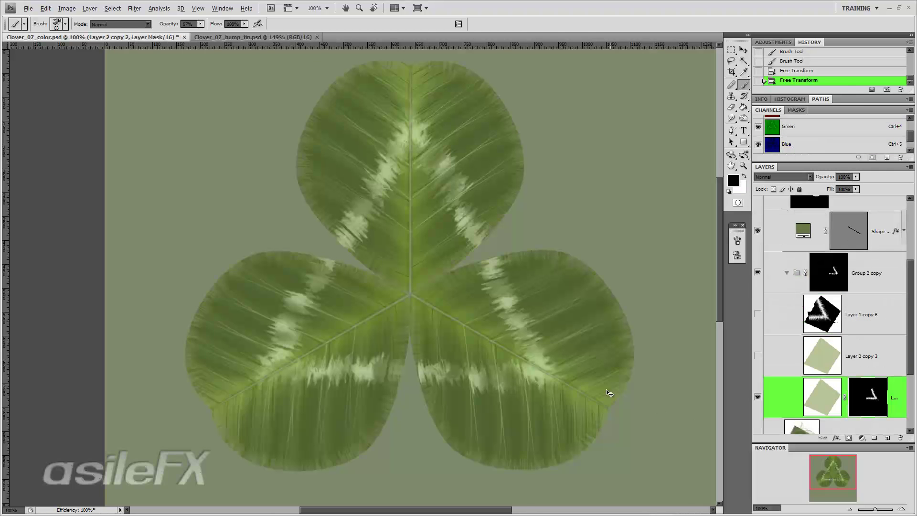
pyautogui.hotkey('ctrl', 't')
pyautogui.rightClick(380, 198)
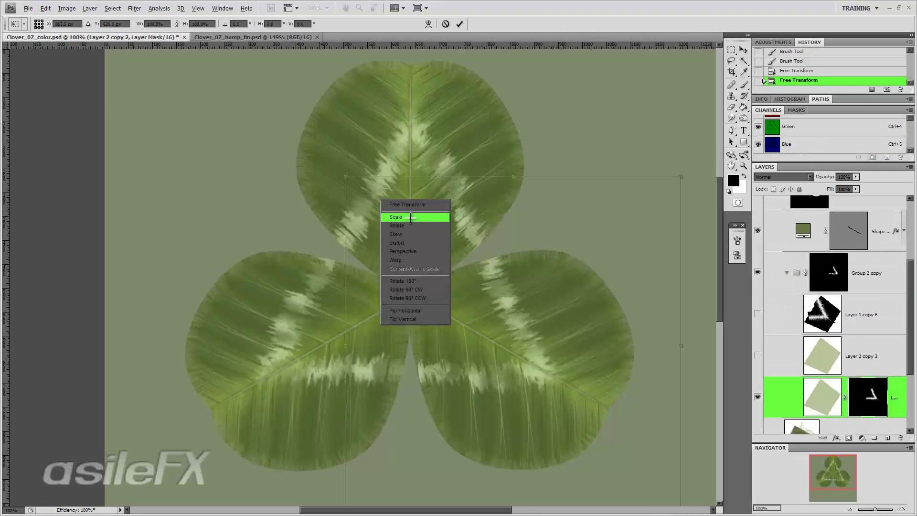
pyautogui.click(410, 242)
pyautogui.moveTo(347, 179); pyautogui.dragTo(349, 194)
pyautogui.press('Return')
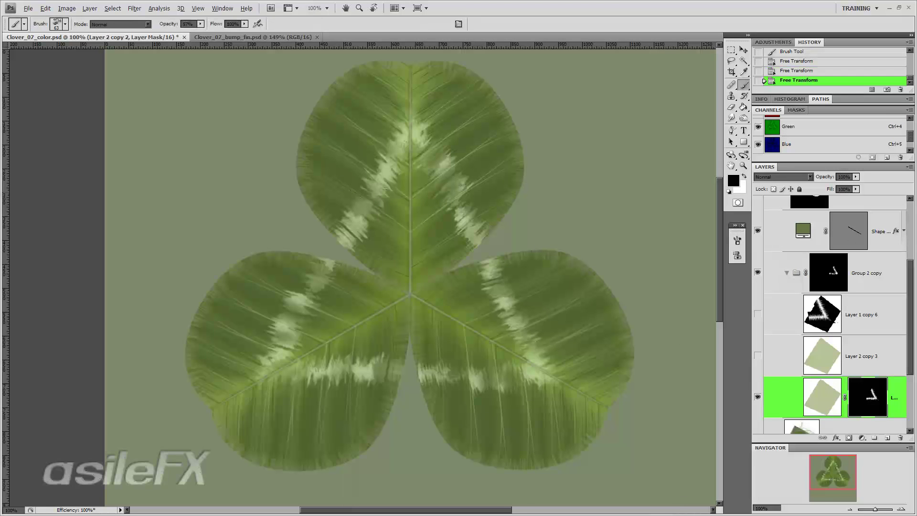
pyautogui.scroll(3, 863, 357)
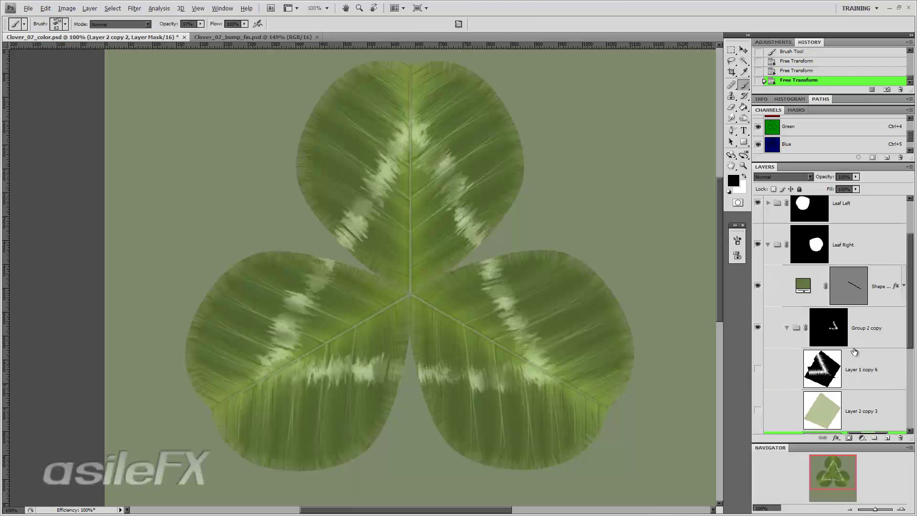
pyautogui.click(787, 328)
pyautogui.scroll(2, 800, 283)
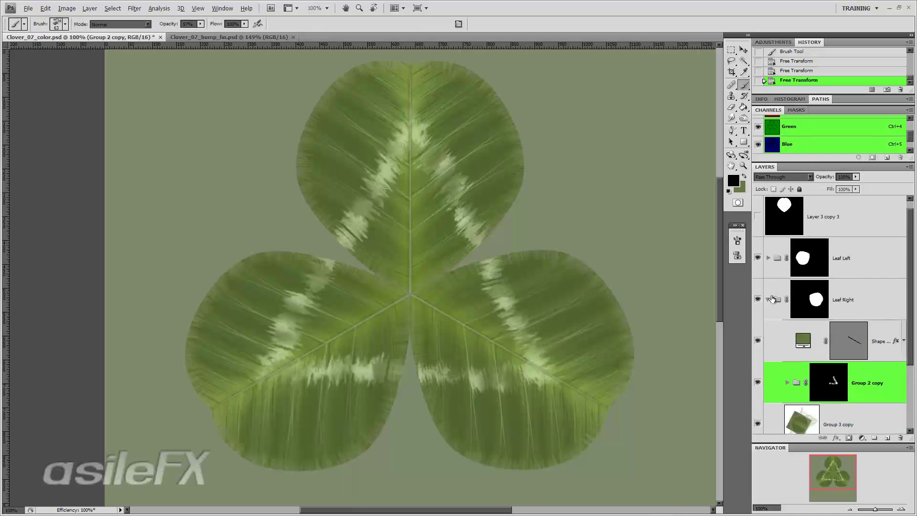
# - Warp the Layer 2 copy 4 mask inside Leaf Left's Group 2 copy 2 to reshape the left leaf's pale bands
pyautogui.click(768, 259)
pyautogui.scroll(-1, 768, 287)
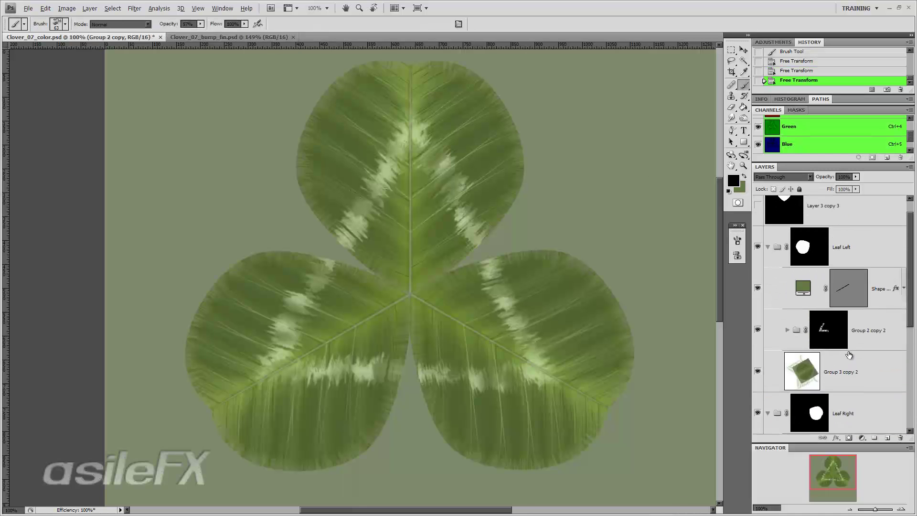
pyautogui.click(787, 320)
pyautogui.click(860, 360)
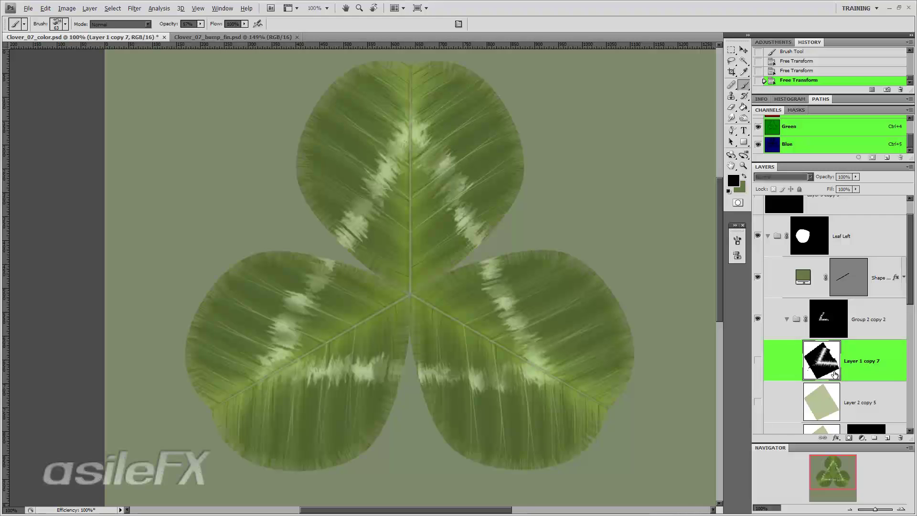
pyautogui.scroll(-3, 859, 360)
pyautogui.click(865, 361)
pyautogui.hotkey('ctrl', 't')
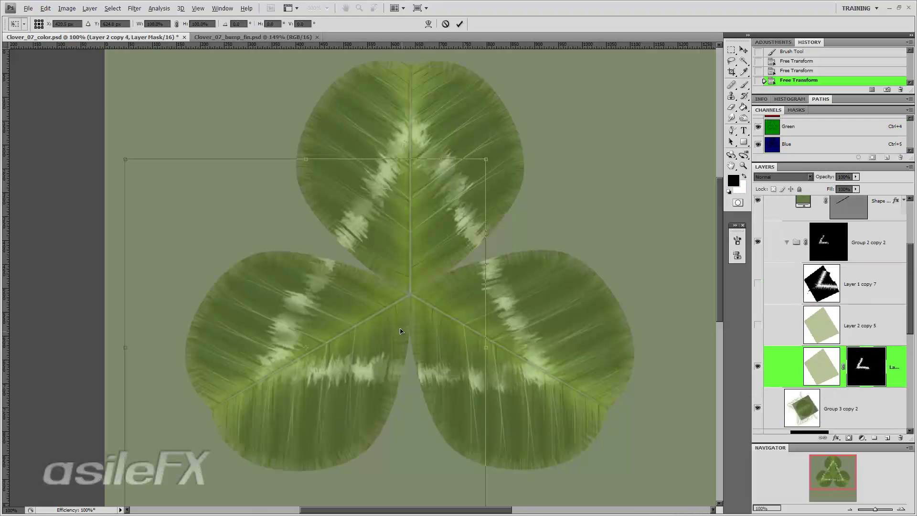
pyautogui.rightClick(377, 291)
pyautogui.click(402, 351)
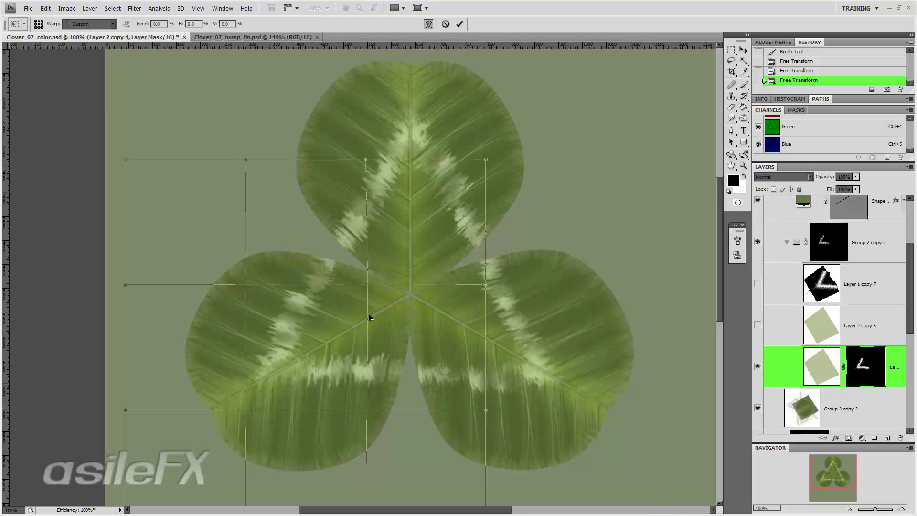
pyautogui.moveTo(369, 315); pyautogui.dragTo(374, 315)
pyautogui.moveTo(486, 159); pyautogui.dragTo(475, 182)
pyautogui.moveTo(246, 160); pyautogui.dragTo(251, 176)
pyautogui.press('b')
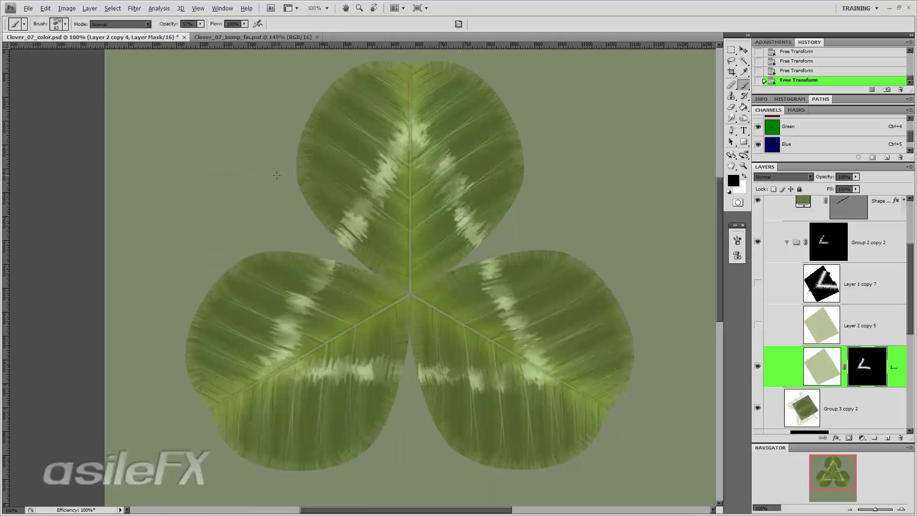
# - Select the entire canvas of Clover_07_bump_fin.psd and return to Clover_07_color.psd
pyautogui.click(229, 37)
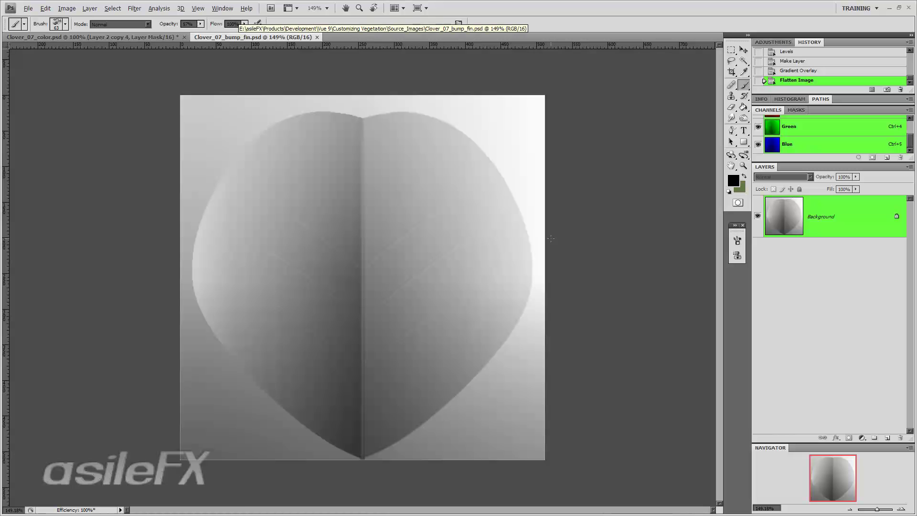
pyautogui.hotkey('ctrl', 'a')
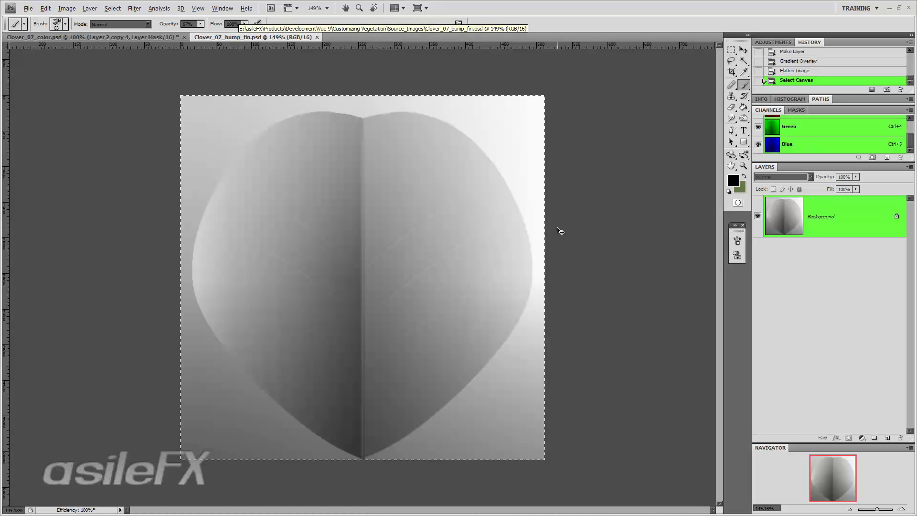
pyautogui.click(90, 37)
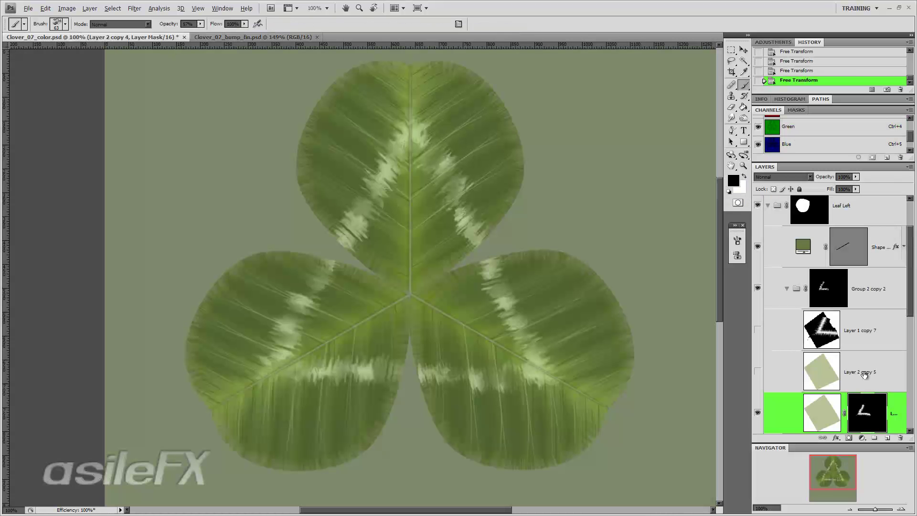
# - Collapse Group 2 copy 2 and select Layer 3 copy 3
pyautogui.scroll(3, 862, 375)
pyautogui.click(787, 352)
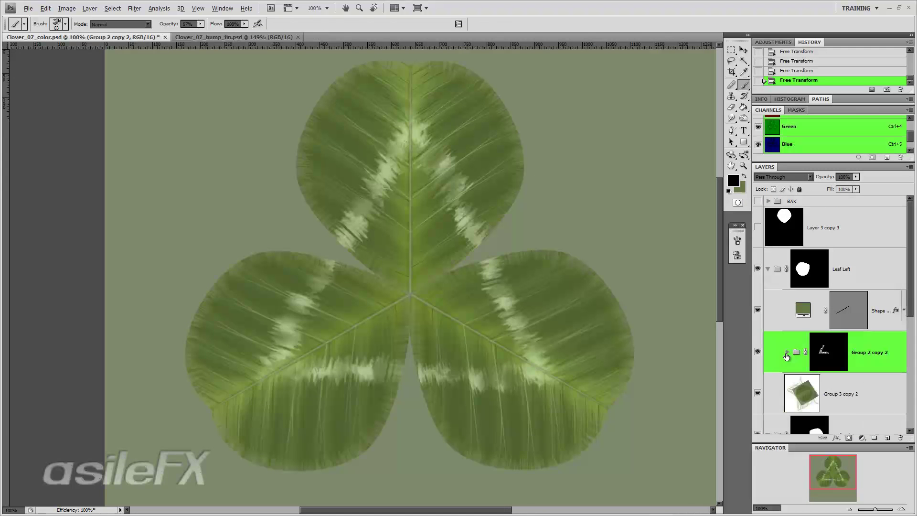
pyautogui.click(846, 225)
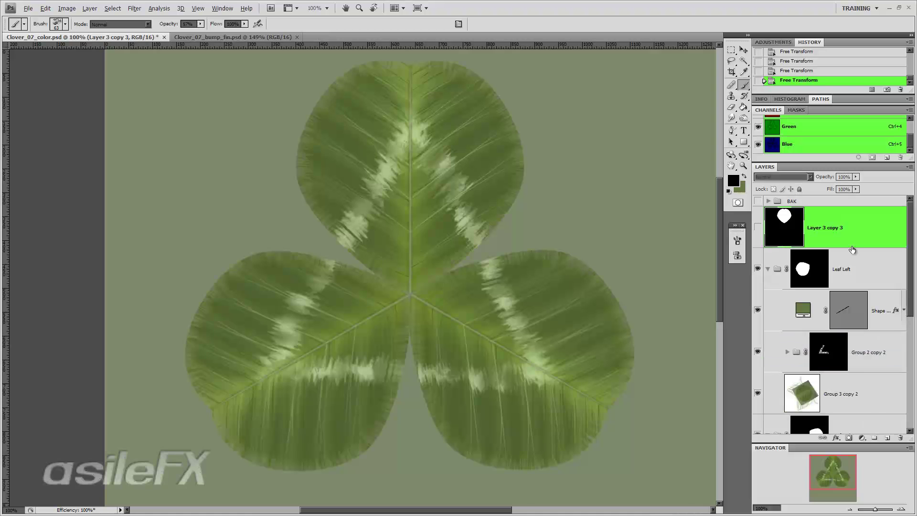
# - Paste three copies of the leaf bump image above Layer 3 copy 3 and hide Layer 5 and Layer 6
pyautogui.hotkey('ctrl', 'v')
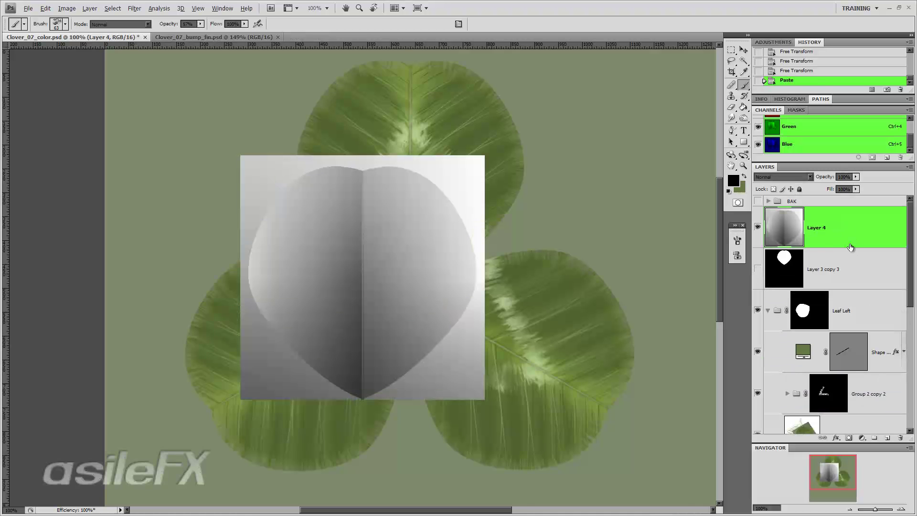
pyautogui.hotkey('ctrl', 'v')
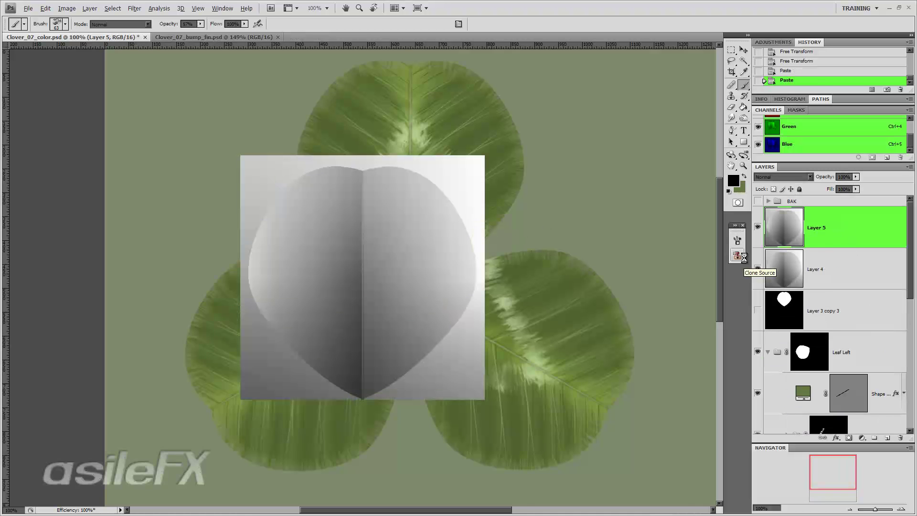
pyautogui.hotkey('ctrl', 'v')
pyautogui.click(757, 227)
pyautogui.click(758, 270)
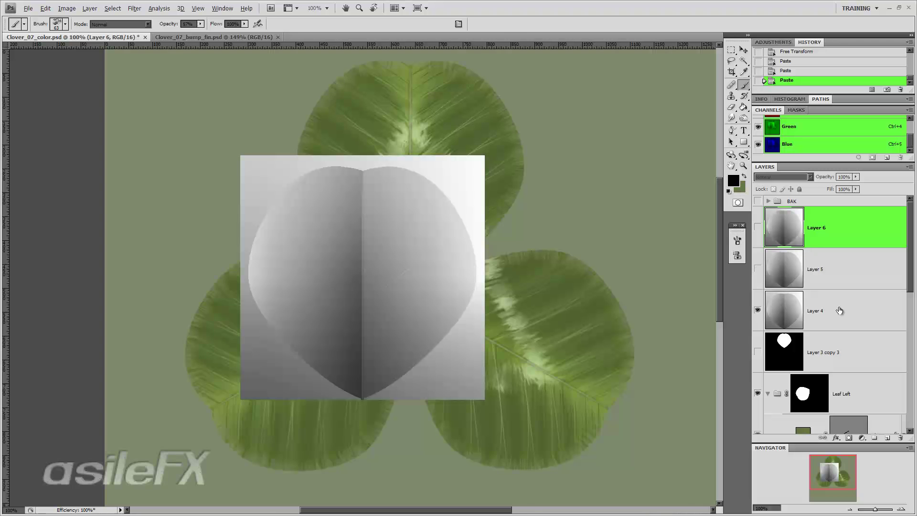
# - Move Layer 4 over the top leaf so its midrib and base line up with the leaf's central vein
pyautogui.click(840, 311)
pyautogui.press('v')
pyautogui.moveTo(437, 311)
pyautogui.mouseDown()
pyautogui.moveTo(469, 190)
pyautogui.moveTo(497, 174)
pyautogui.moveTo(488, 209)
pyautogui.mouseUp()
pyautogui.click(901, 508)
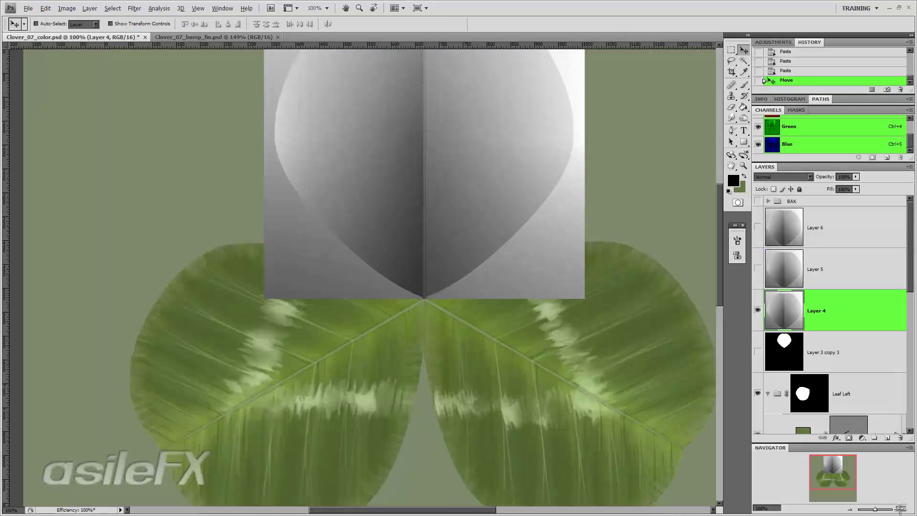
pyautogui.moveTo(840, 477); pyautogui.dragTo(845, 460)
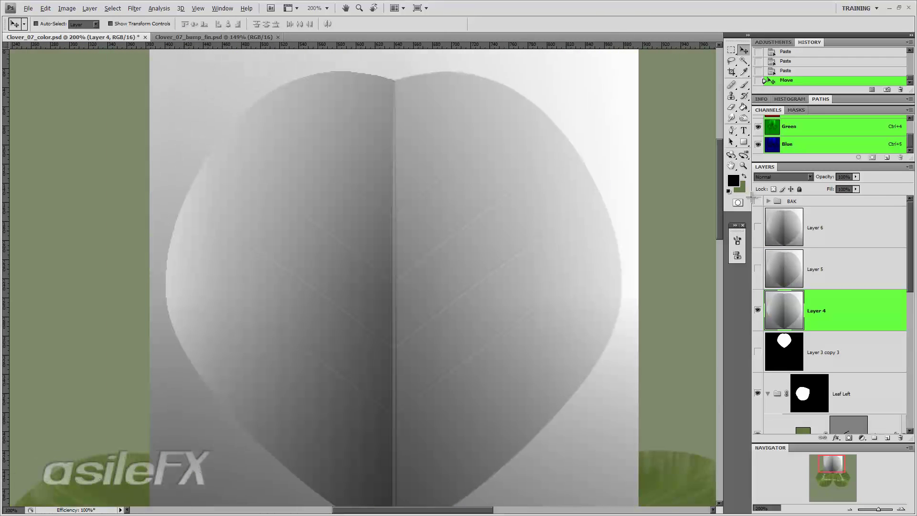
# - Lower Layer 4's opacity and set its blending mode to Difference to check its alignment with the top leaf
pyautogui.moveTo(855, 177); pyautogui.dragTo(836, 185)
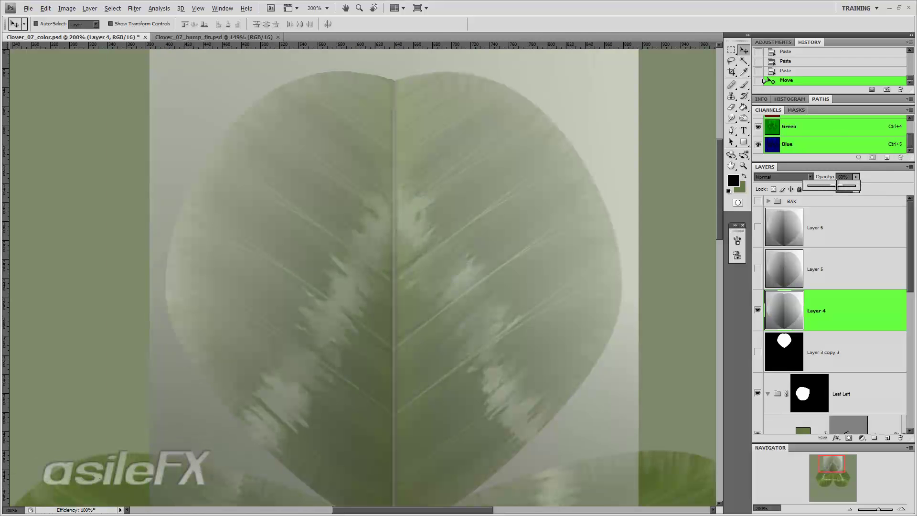
pyautogui.click(783, 177)
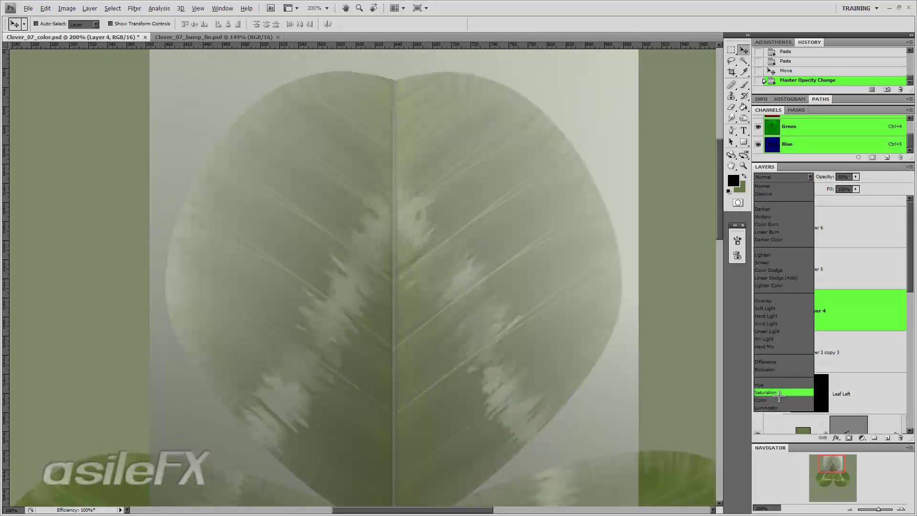
pyautogui.click(781, 370)
pyautogui.press('Up')
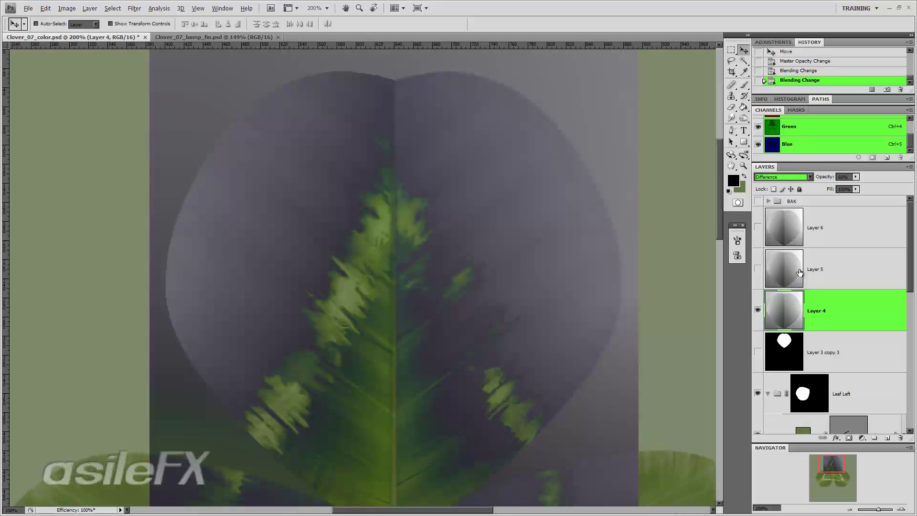
pyautogui.moveTo(584, 255); pyautogui.dragTo(580, 252)
pyautogui.scroll(-4, 594, 295)
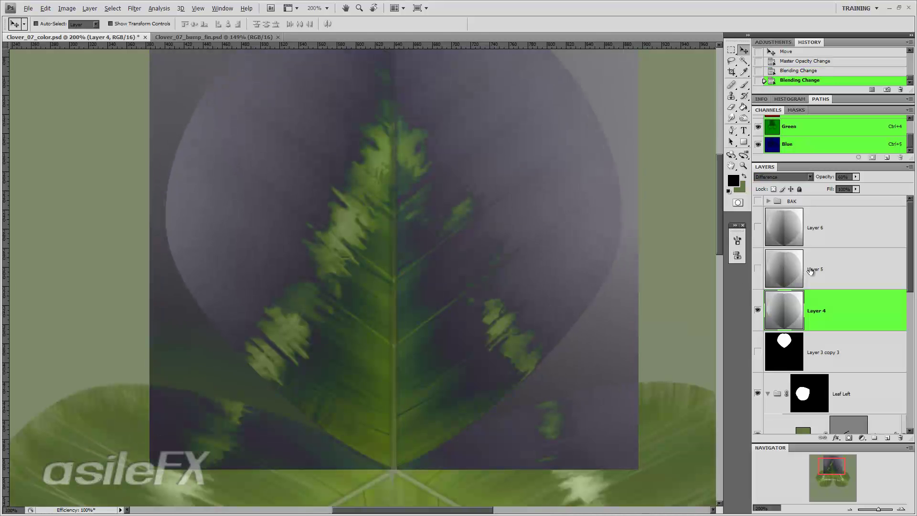
# - Place Layer 4 at the bottom of the Leaf Top group, beneath Group 3, and expand the group
pyautogui.scroll(-5, 843, 300)
pyautogui.moveTo(854, 213); pyautogui.dragTo(862, 374)
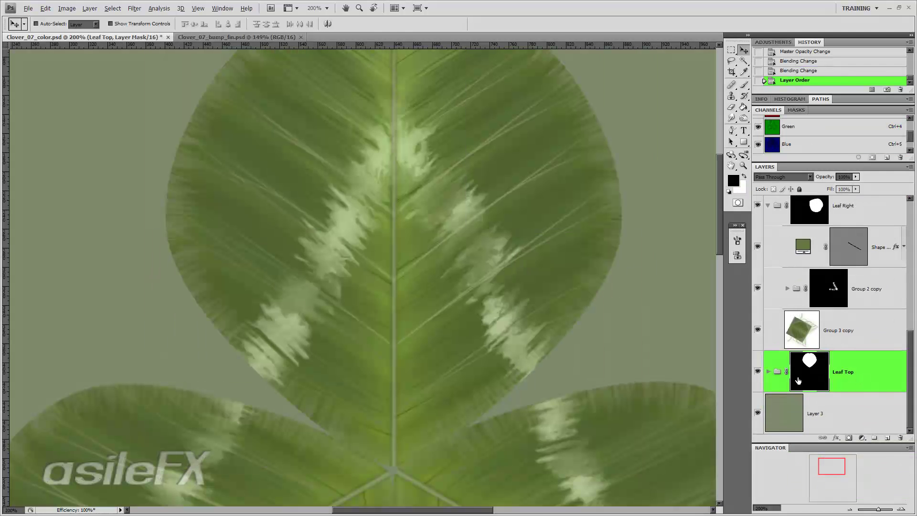
pyautogui.click(768, 371)
pyautogui.scroll(-4, 854, 370)
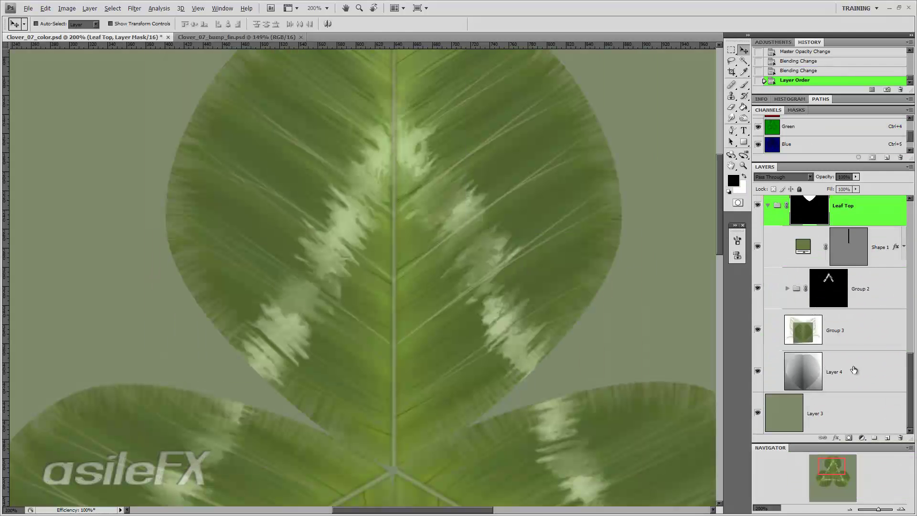
# - Set Layer 4 to 100% opacity and Normal blending, hide it, and collapse the Leaf Top group
pyautogui.click(854, 370)
pyautogui.click(855, 176)
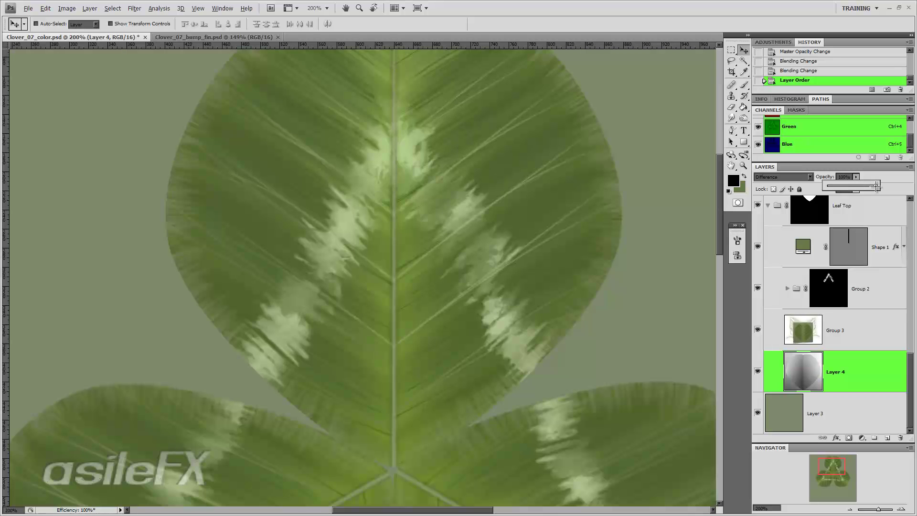
pyautogui.click(877, 186)
pyautogui.click(783, 176)
pyautogui.click(778, 178)
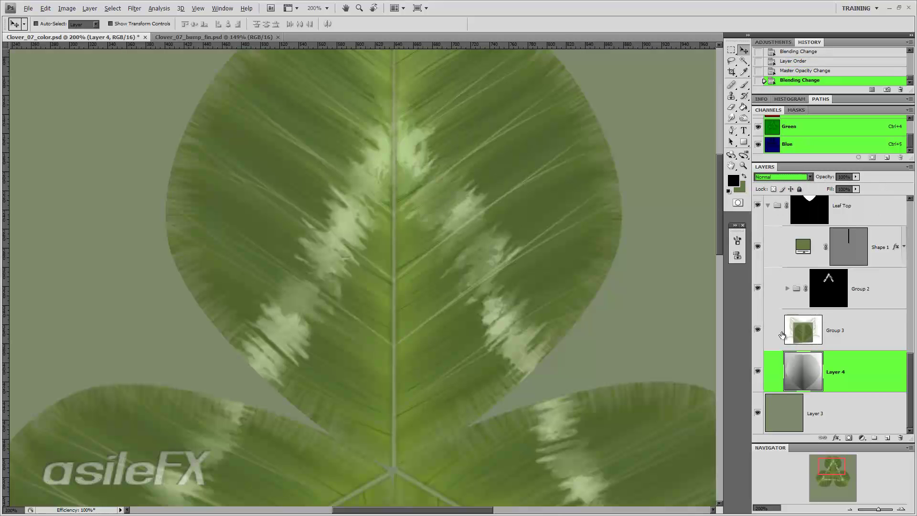
pyautogui.click(757, 372)
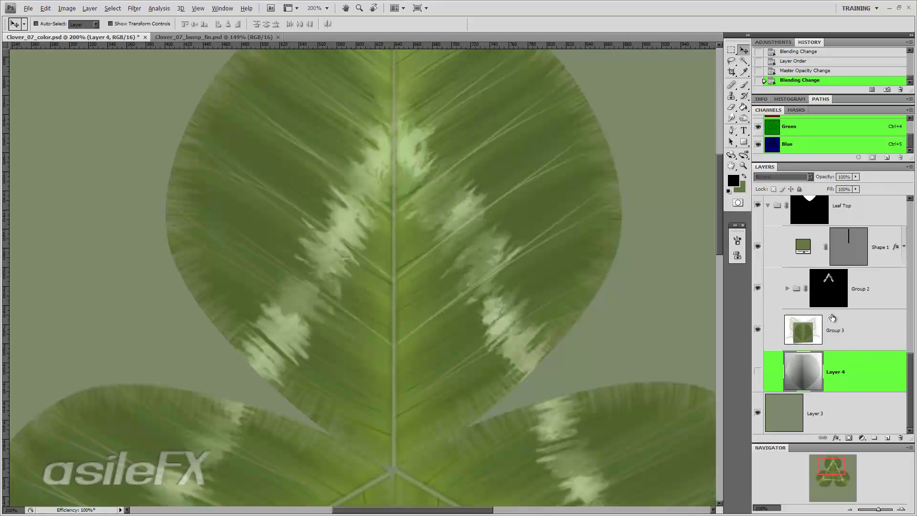
pyautogui.click(768, 205)
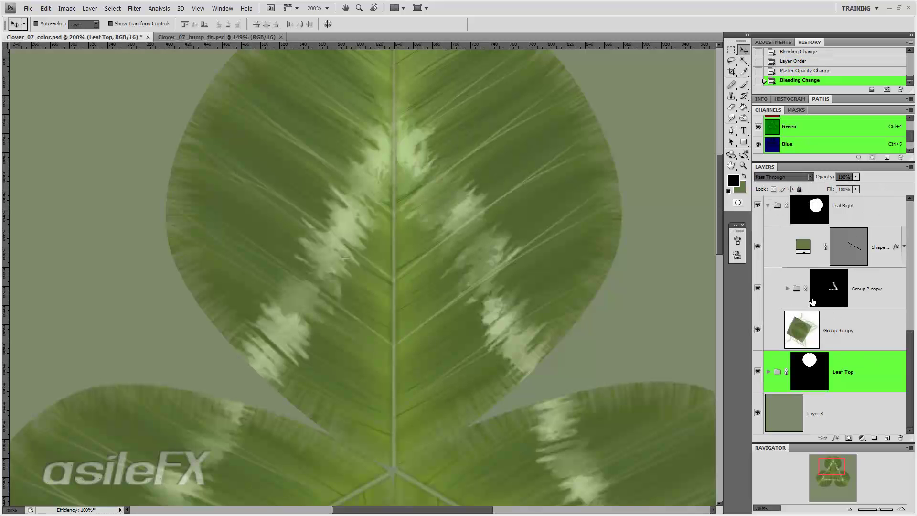
# - Show Layer 6 and rotate it by 120 degrees with Free Transform
pyautogui.scroll(10, 812, 287)
pyautogui.click(845, 220)
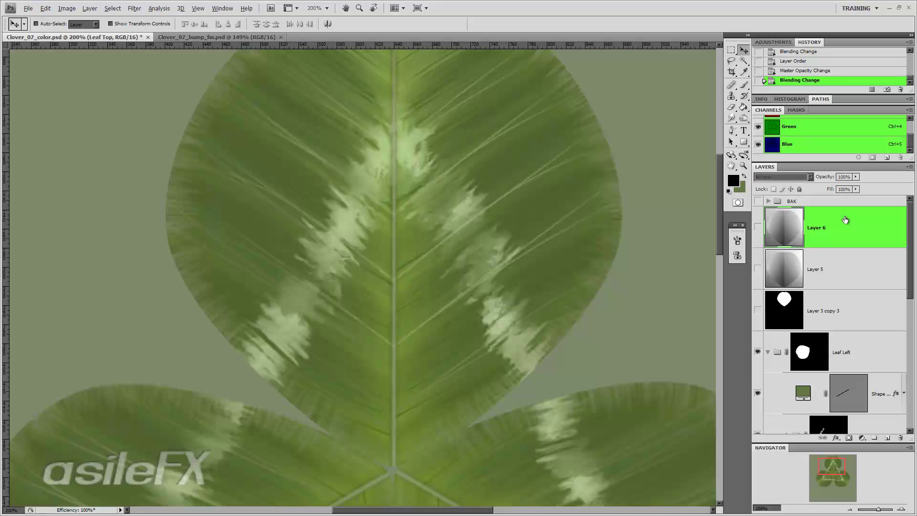
pyautogui.click(757, 227)
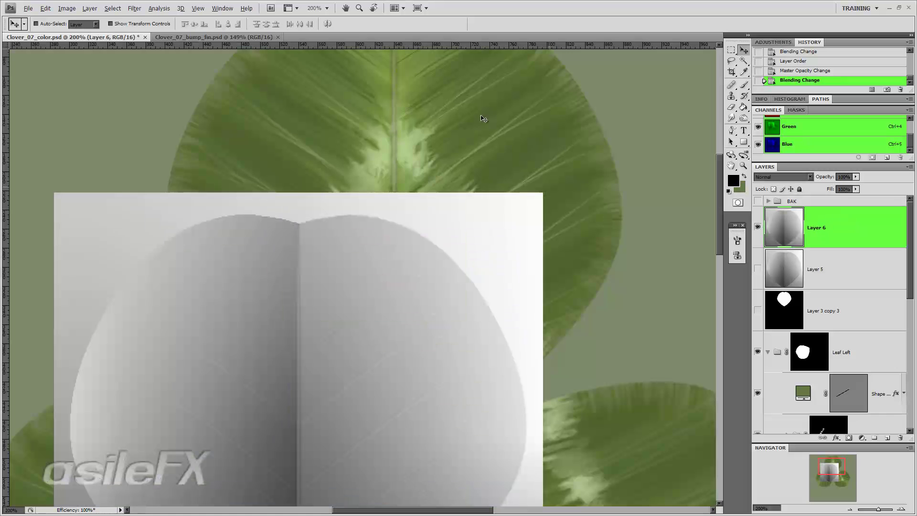
pyautogui.hotkey('ctrl', 't')
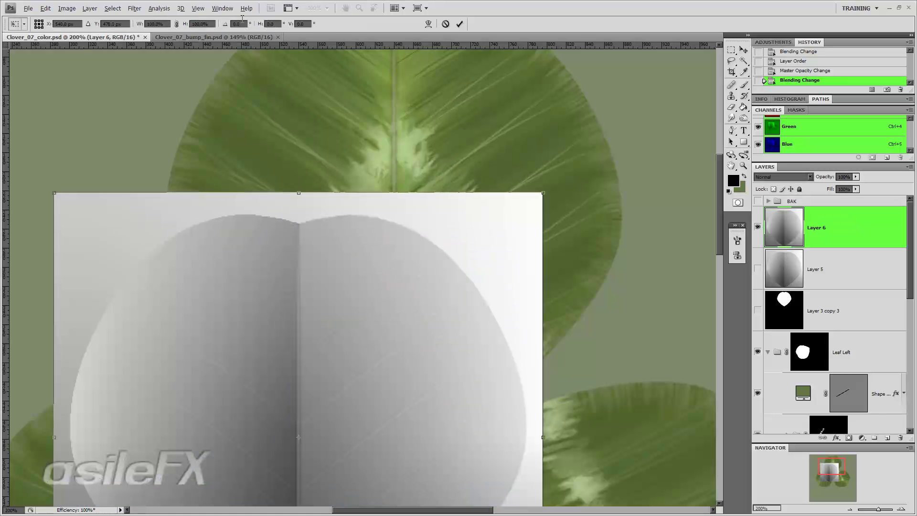
pyautogui.click(241, 24)
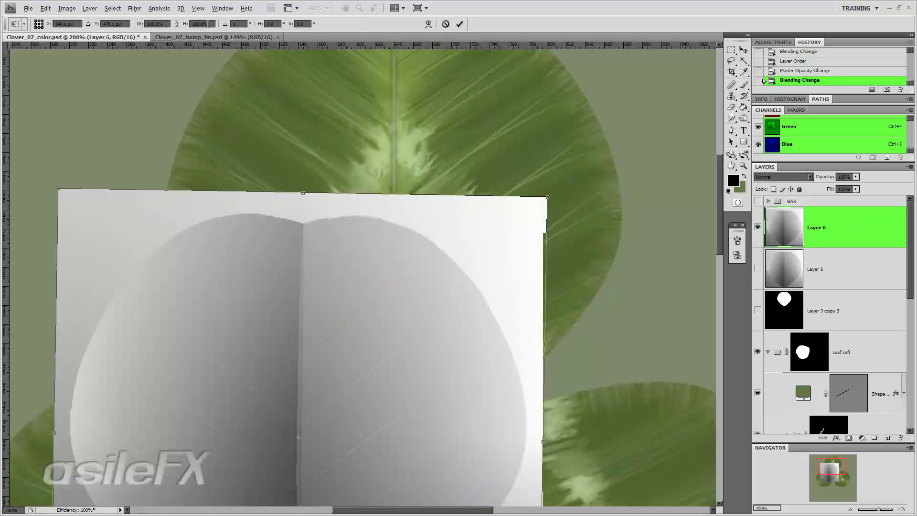
pyautogui.write('120')
pyautogui.press('Return')
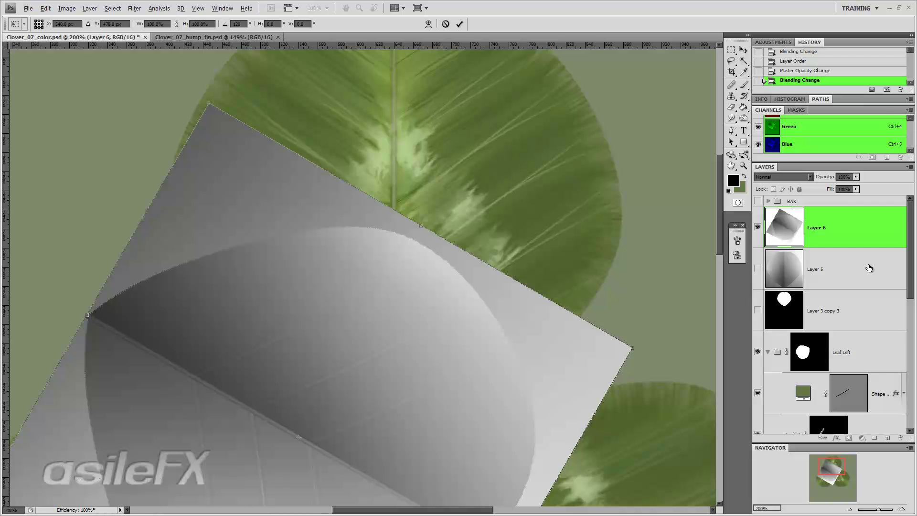
pyautogui.scroll(-1, 833, 274)
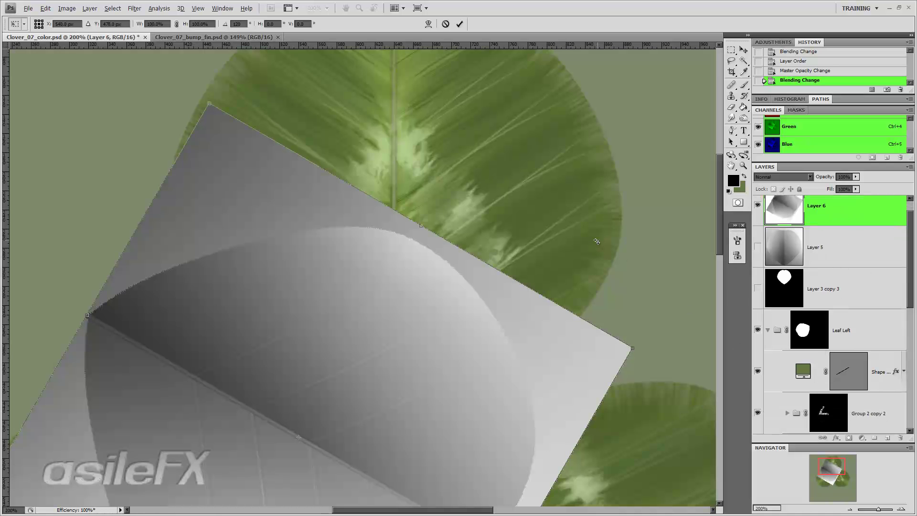
pyautogui.press('Return')
# - Move Layer 6 over the right leaf so the base of its bump image meets the clover's center
pyautogui.moveTo(610, 308); pyautogui.dragTo(606, 388)
pyautogui.hotkey('ctrl', 'z')
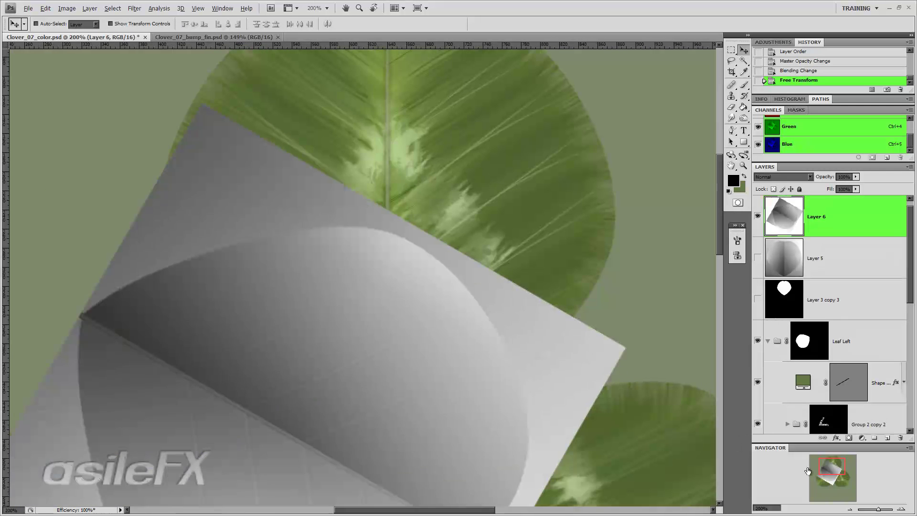
pyautogui.moveTo(835, 462); pyautogui.dragTo(839, 472)
pyautogui.moveTo(348, 287); pyautogui.dragTo(492, 245)
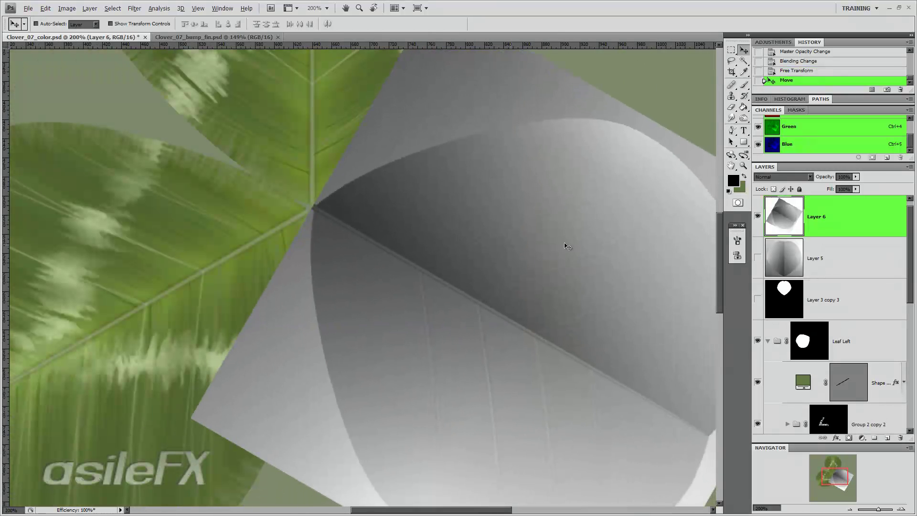
# - Set Layer 6's blending mode to Difference and nudge it into alignment with the right leaf's vein and outline
pyautogui.click(774, 177)
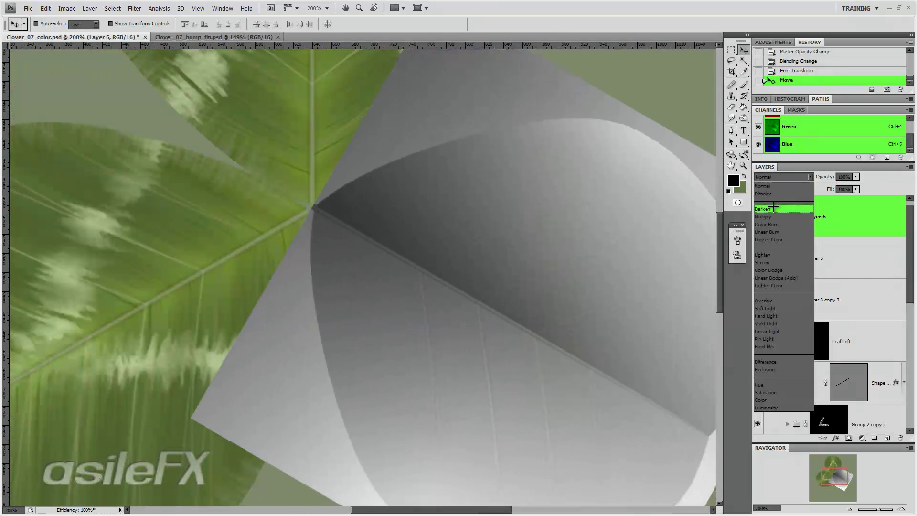
pyautogui.click(770, 361)
pyautogui.moveTo(499, 269); pyautogui.dragTo(501, 277)
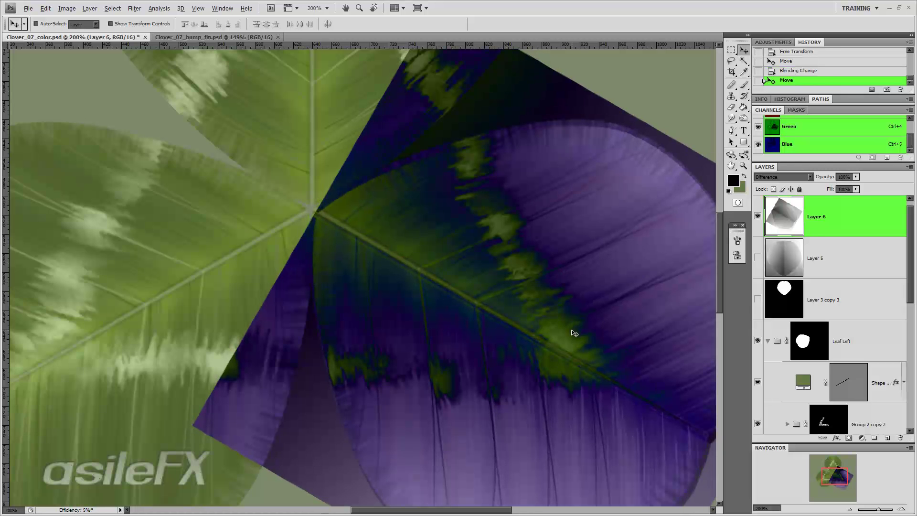
pyautogui.rightClick(558, 319)
pyautogui.click(852, 484)
pyautogui.moveTo(847, 478); pyautogui.dragTo(855, 482)
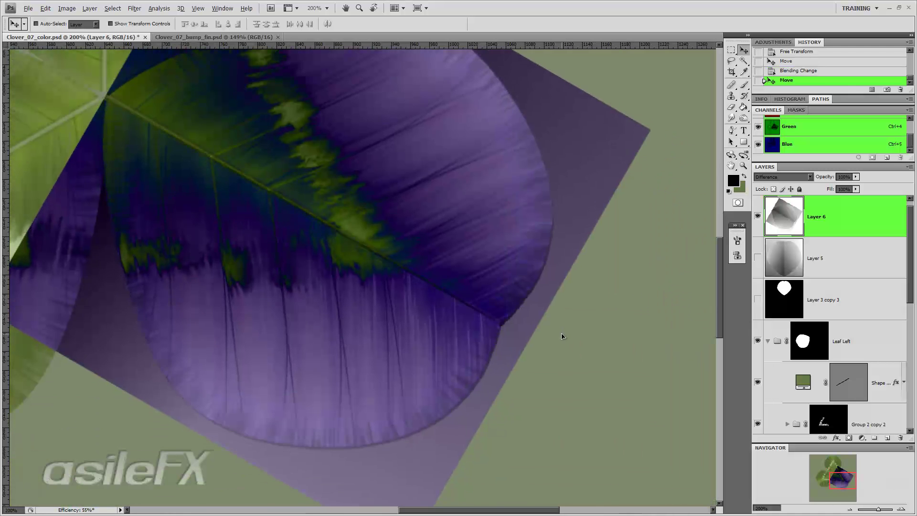
pyautogui.moveTo(562, 332); pyautogui.dragTo(561, 333)
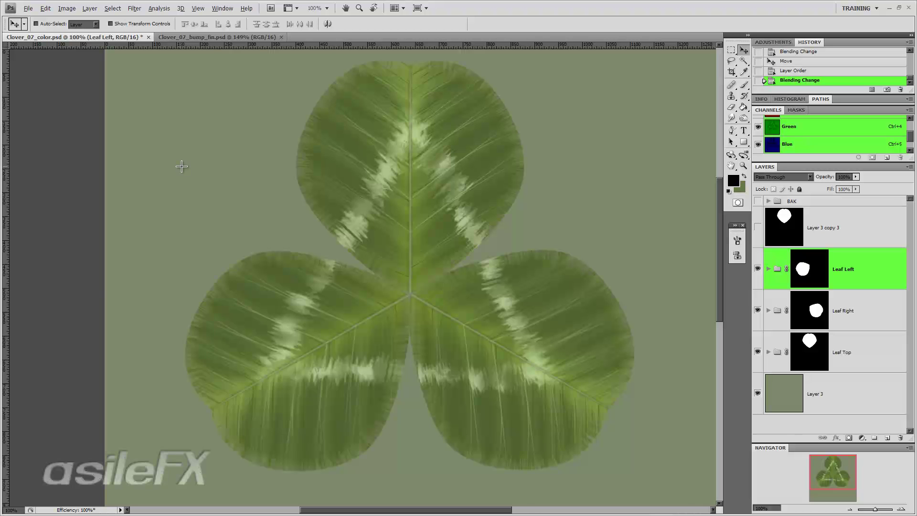
# - Examine up close the junction where the three leaf veins meet at the clover's center
pyautogui.press('z')
pyautogui.moveTo(411, 270); pyautogui.dragTo(391, 309)
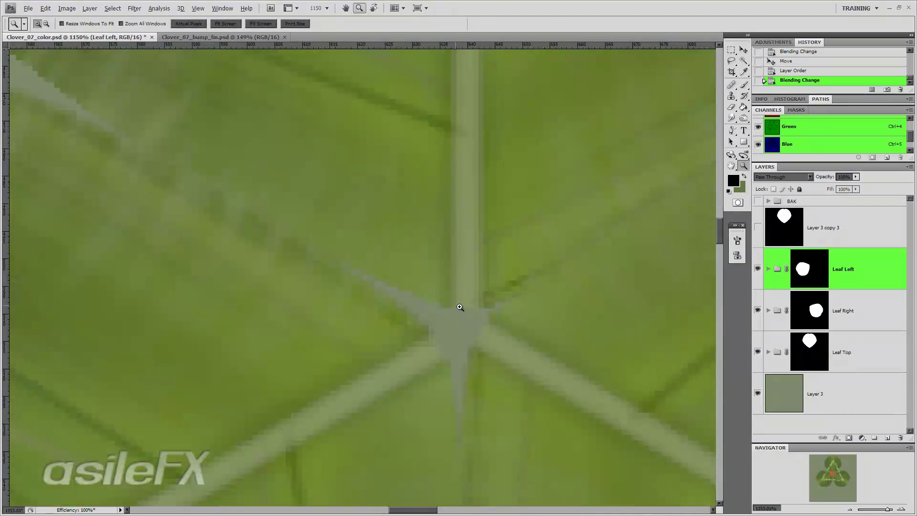
pyautogui.click(850, 508)
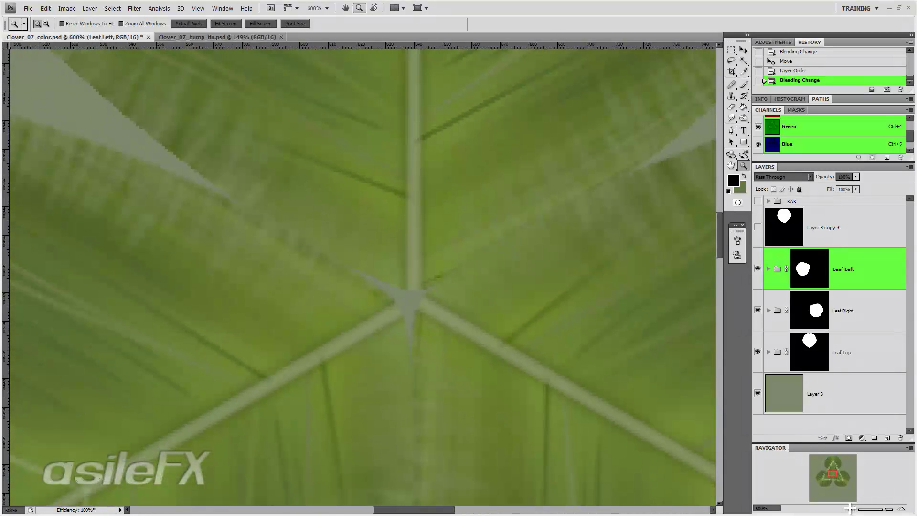
pyautogui.hotkey('ctrl', '1')
pyautogui.press('v')
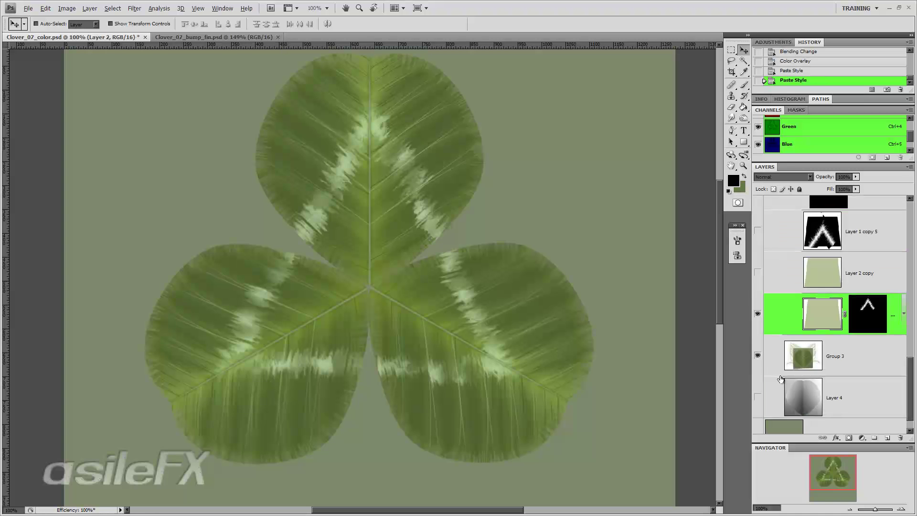
# - Save the document as Clover_08_color in Photoshop format in the Source_images folder
pyautogui.scroll(5, 832, 354)
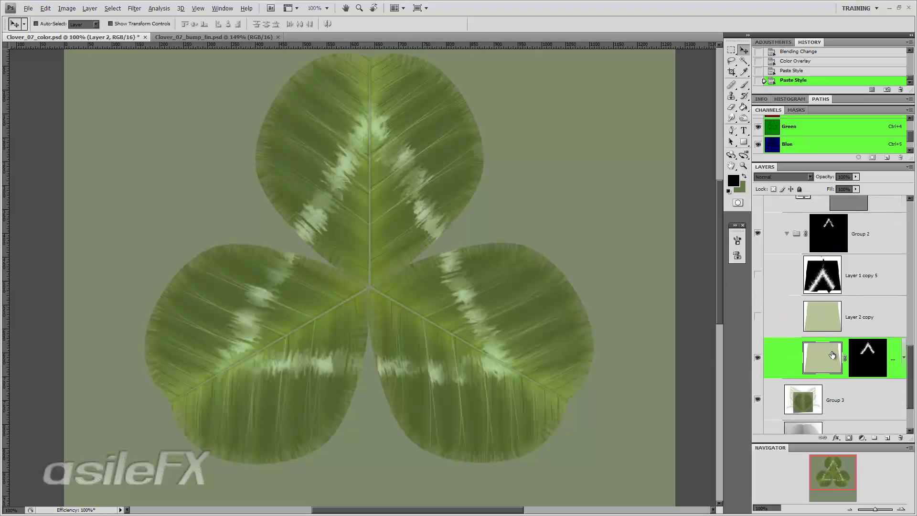
pyautogui.hotkey('ctrl', 'shift', 's')
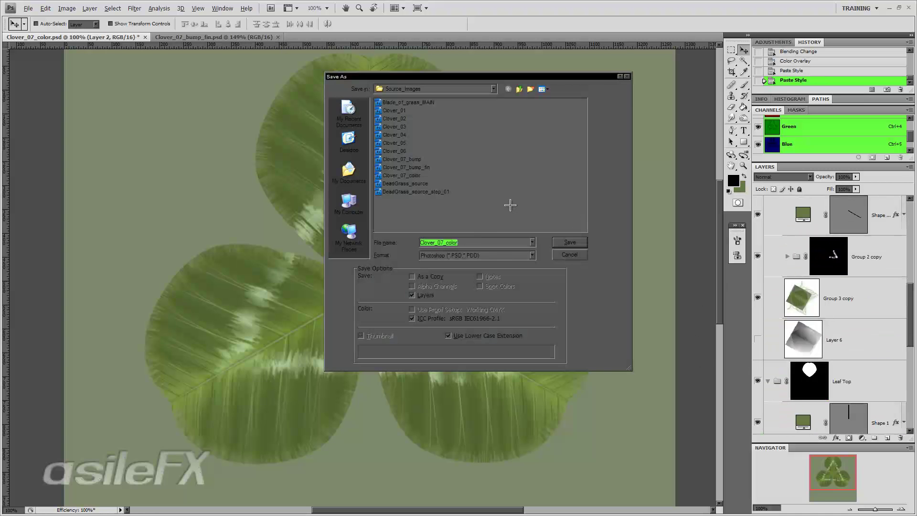
pyautogui.click(443, 242)
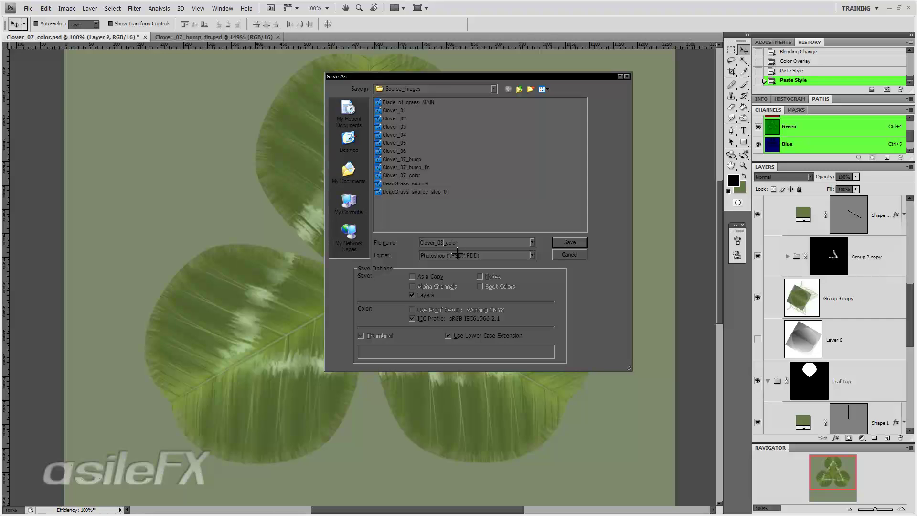
pyautogui.press('Return')
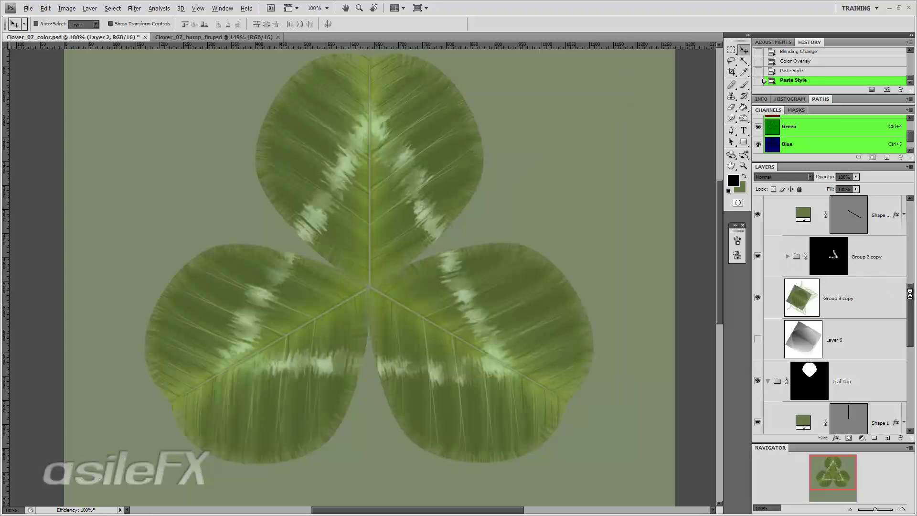
pyautogui.moveTo(910, 293); pyautogui.dragTo(911, 212)
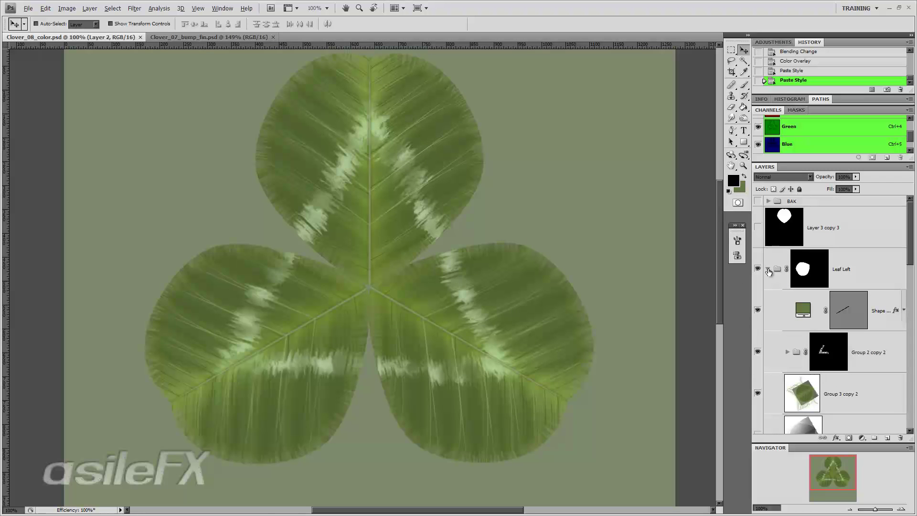
# - Collapse the Leaf Left, Leaf Right and Leaf Top groups to tidy the layer stack
pyautogui.click(767, 269)
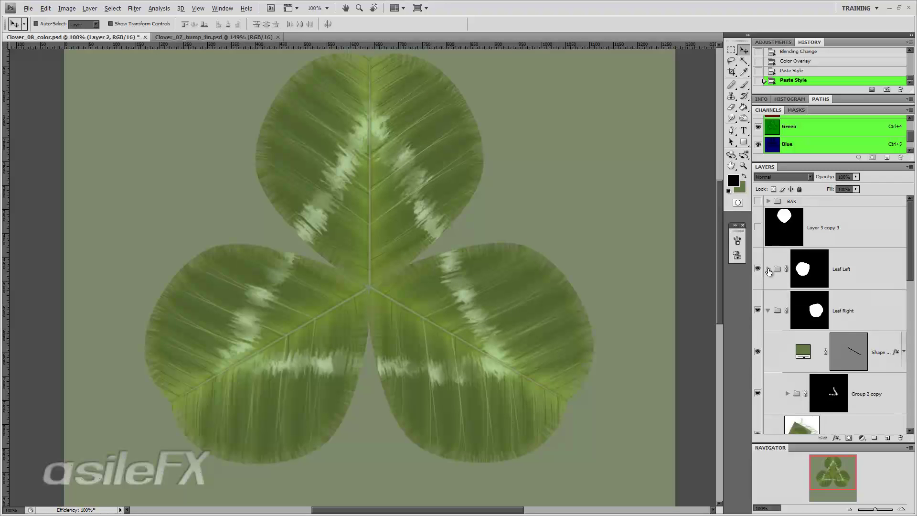
pyautogui.click(767, 311)
pyautogui.click(770, 353)
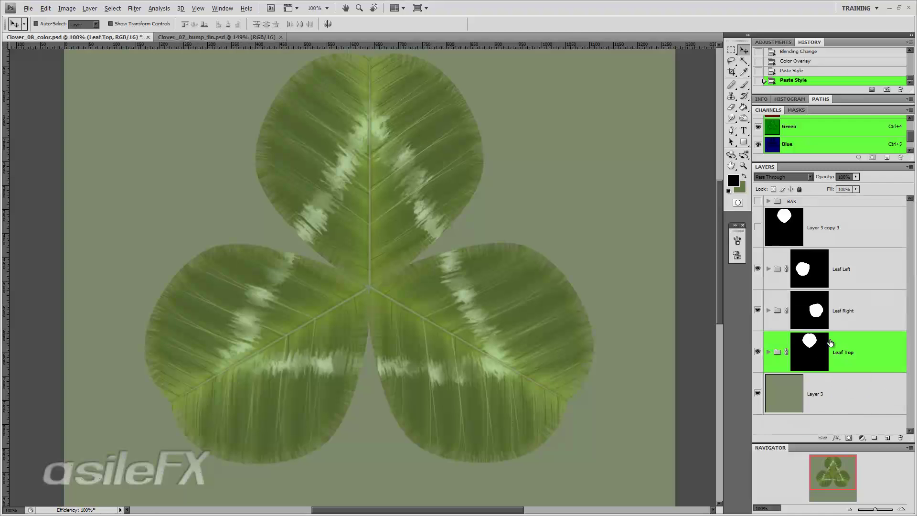
# - Try to merge the Leaf Top, Leaf Right and Leaf Left groups into one layer each
pyautogui.rightClick(869, 342)
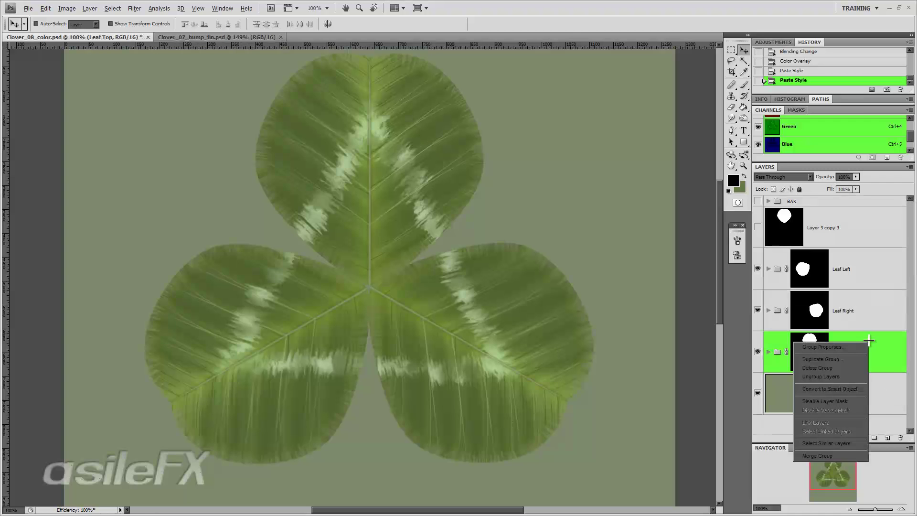
pyautogui.click(859, 454)
pyautogui.click(870, 310)
pyautogui.rightClick(870, 310)
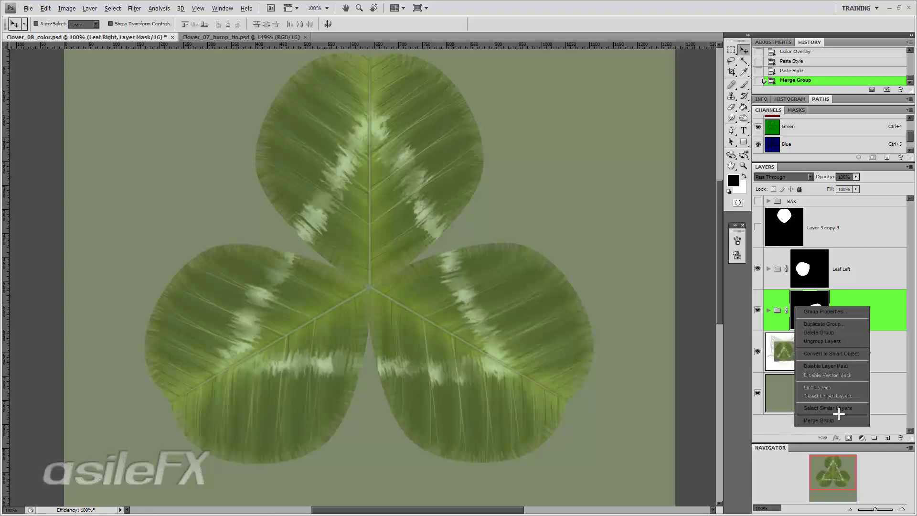
pyautogui.click(849, 421)
pyautogui.click(860, 275)
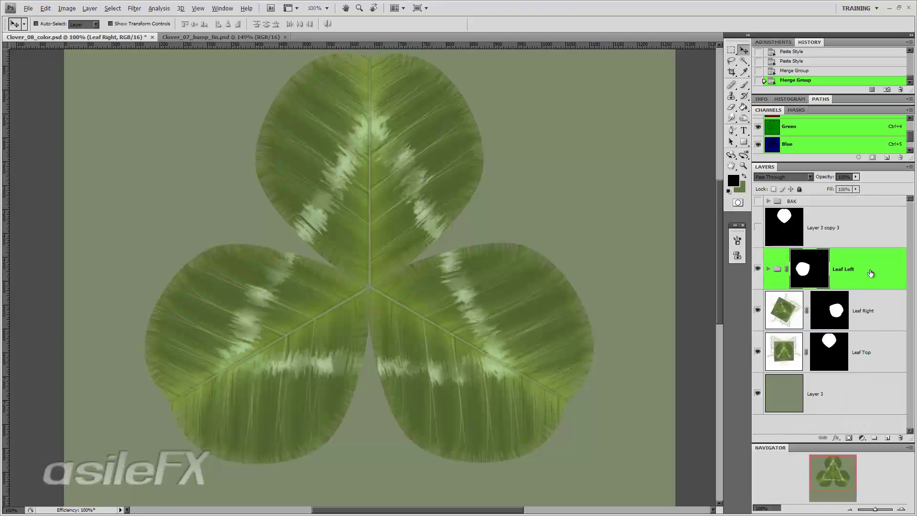
pyautogui.rightClick(868, 271)
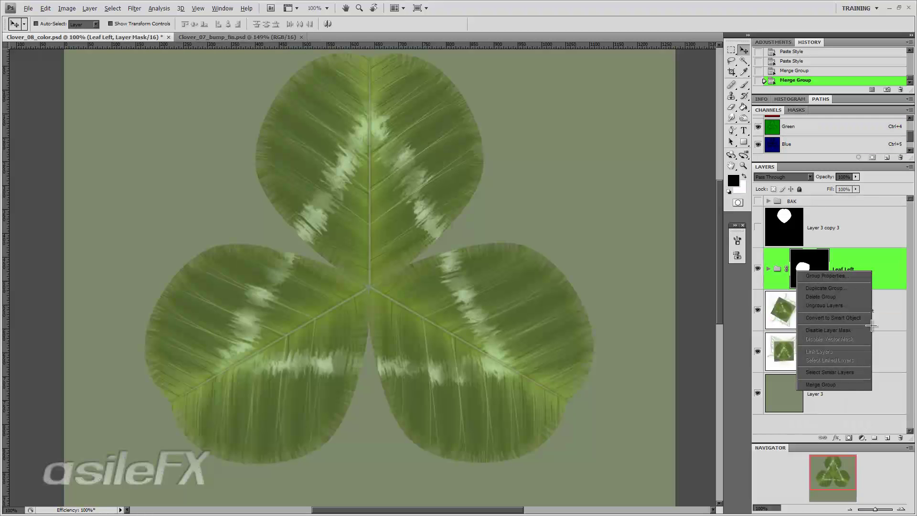
pyautogui.click(887, 269)
# - Undo the group merges to restore the Leaf Right and Leaf Top groups
pyautogui.hotkey('ctrl', 'z')
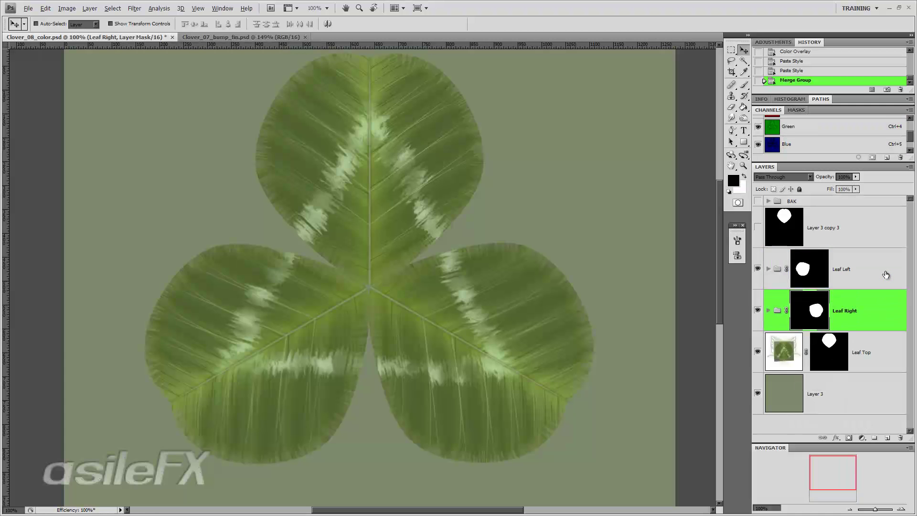
pyautogui.click(820, 80)
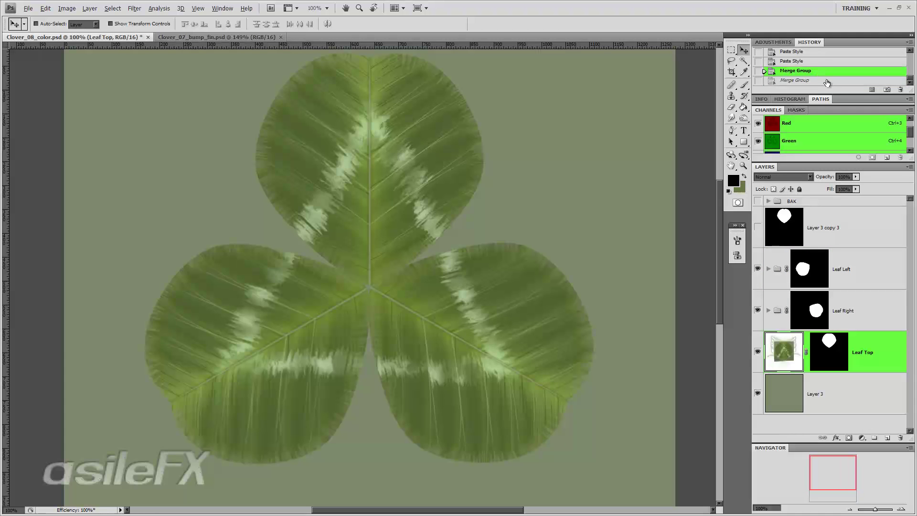
pyautogui.rightClick(826, 83)
pyautogui.click(839, 95)
pyautogui.press('Return')
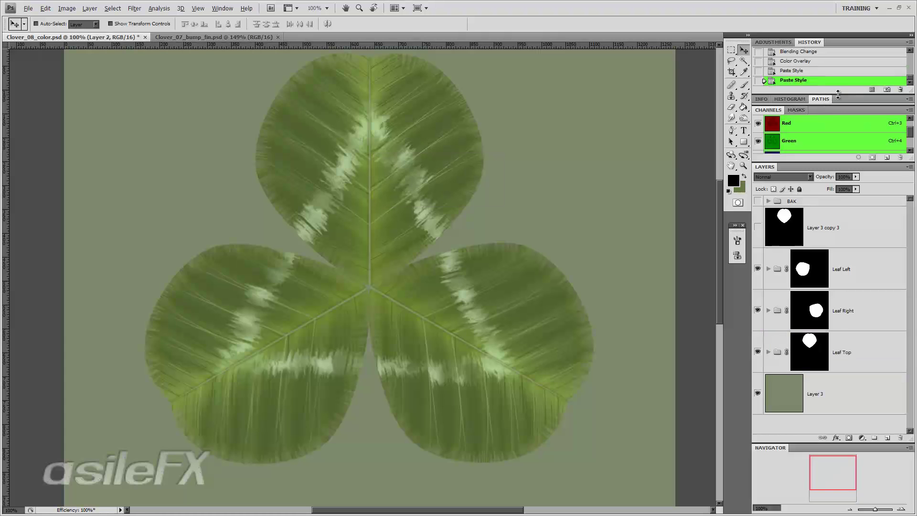
# - Merge Shape 1, Group 2 and Group 3 inside the Leaf Top group, keeping the Layer 4 bump image separate
pyautogui.click(768, 351)
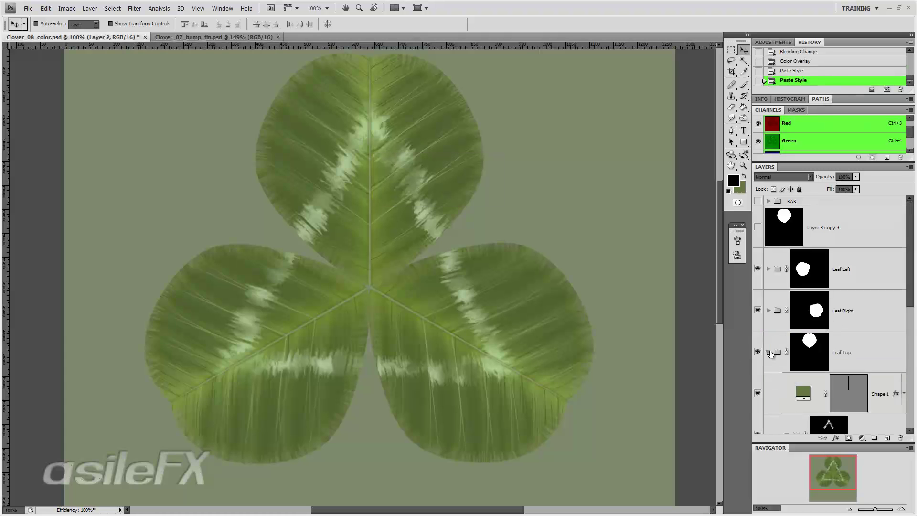
pyautogui.scroll(-1, 830, 369)
pyautogui.scroll(-4, 829, 368)
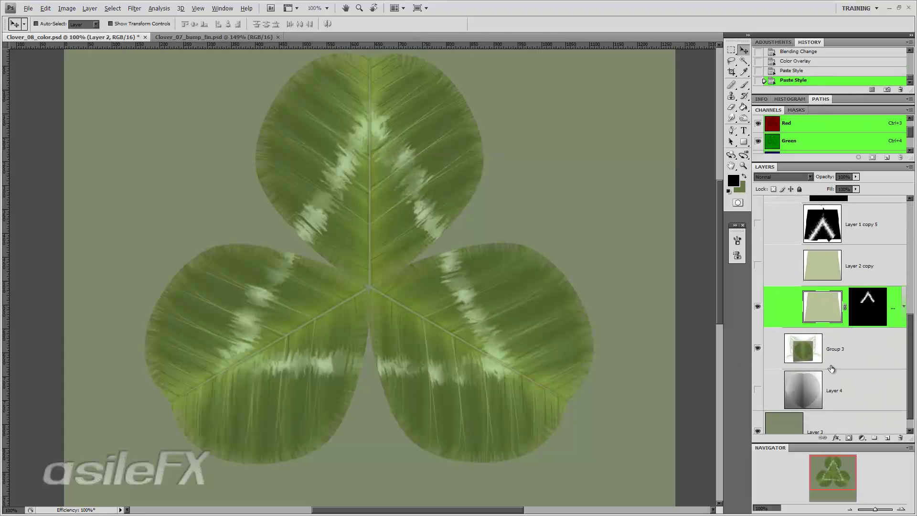
pyautogui.click(831, 369)
pyautogui.scroll(3, 861, 356)
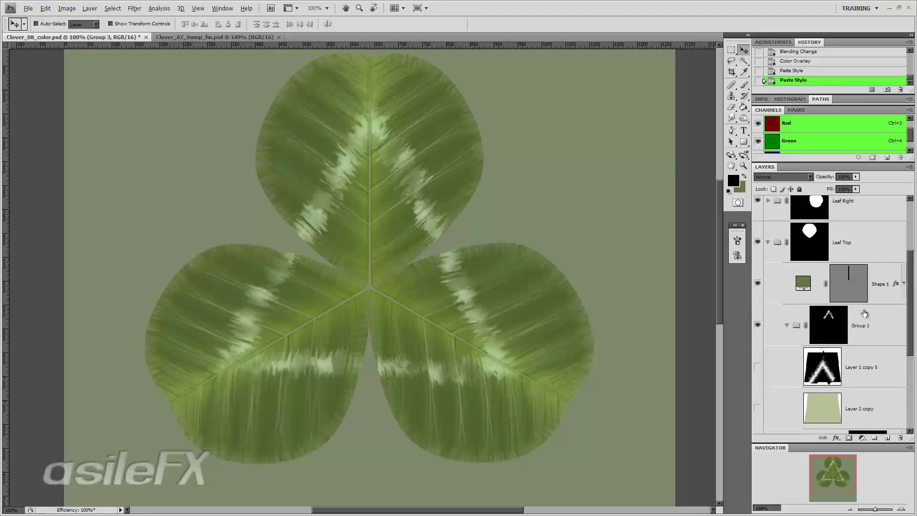
pyautogui.scroll(1, 871, 299)
pyautogui.keyDown('shift'); pyautogui.click(879, 285); pyautogui.keyUp('shift')
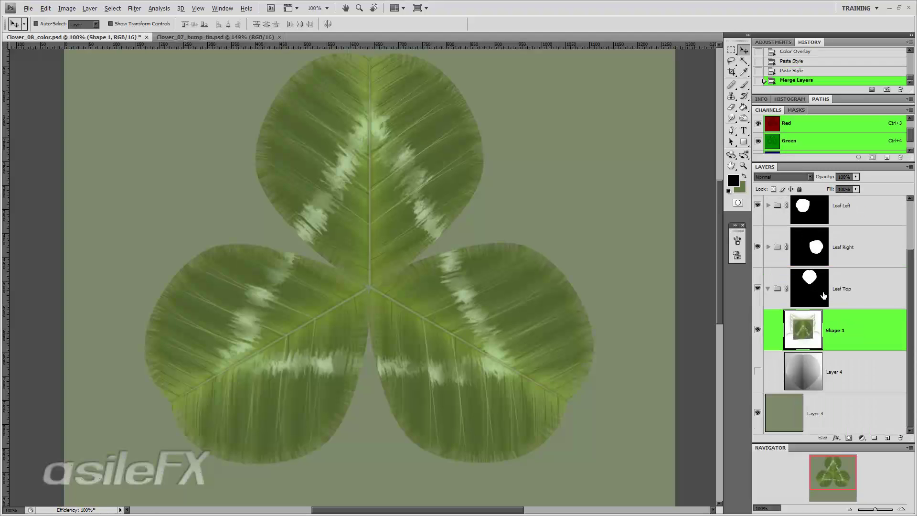
# - Merge the vein shape, Group 2 copy and Group 3 copy inside the Leaf Right group, leaving Layer 6 separate
pyautogui.scroll(2, 837, 334)
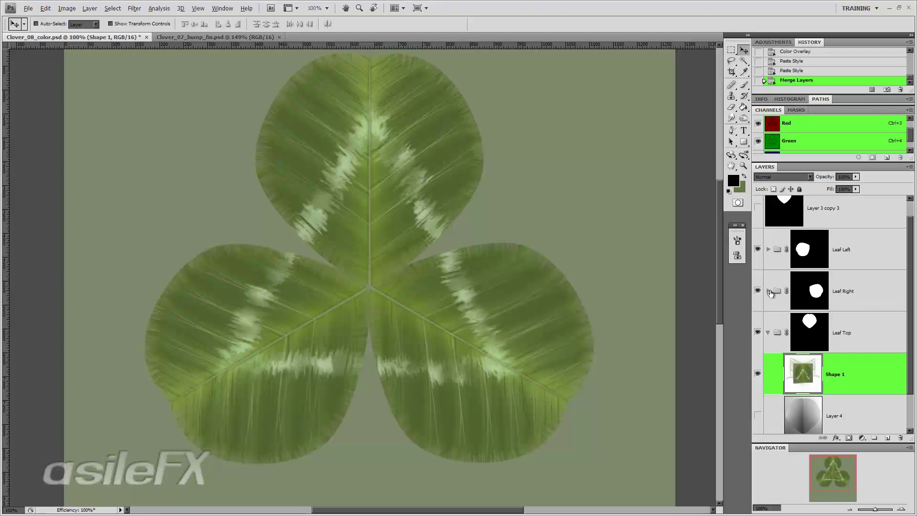
pyautogui.click(768, 290)
pyautogui.scroll(-4, 854, 344)
pyautogui.click(861, 341)
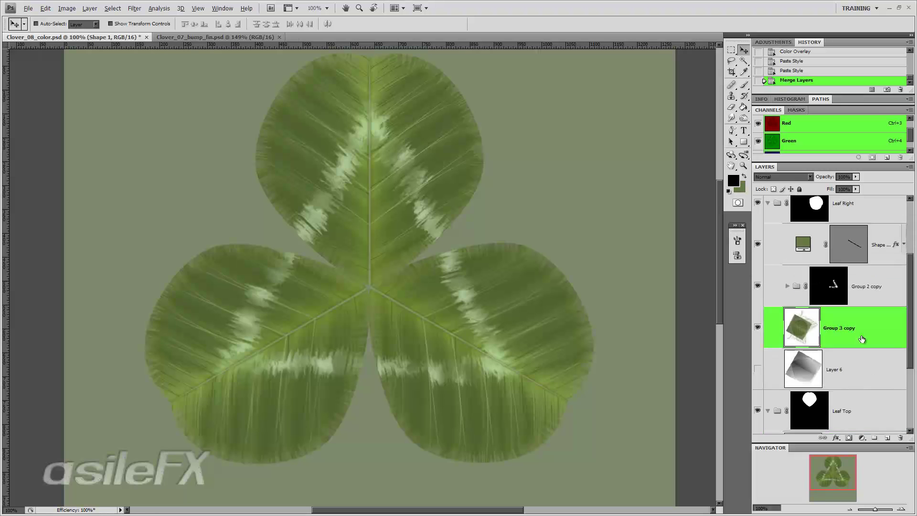
pyautogui.scroll(3, 860, 334)
pyautogui.keyDown('shift'); pyautogui.click(883, 313); pyautogui.keyUp('shift')
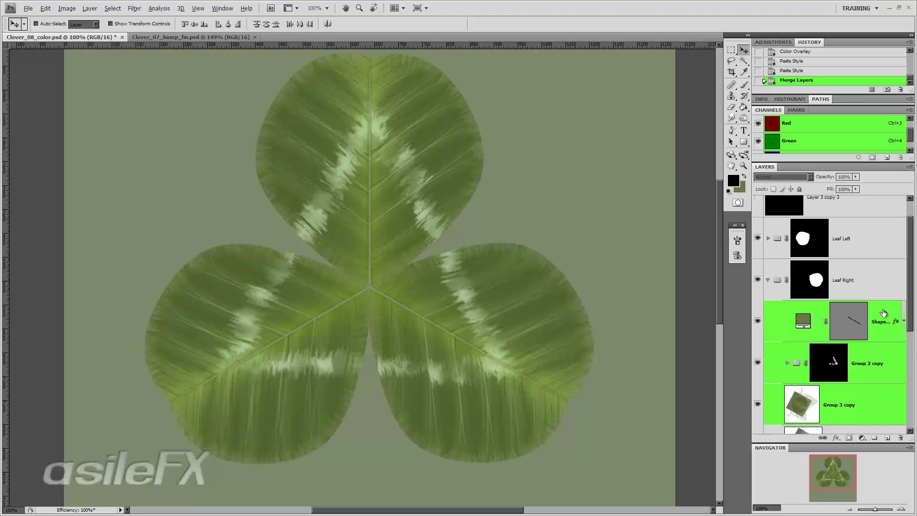
pyautogui.hotkey('ctrl', 'e')
# - Merge the vein shape, Group 2 copy 2 and Group 3 copy 2 inside the Leaf Left group, leaving Layer 5 separate
pyautogui.scroll(1, 791, 313)
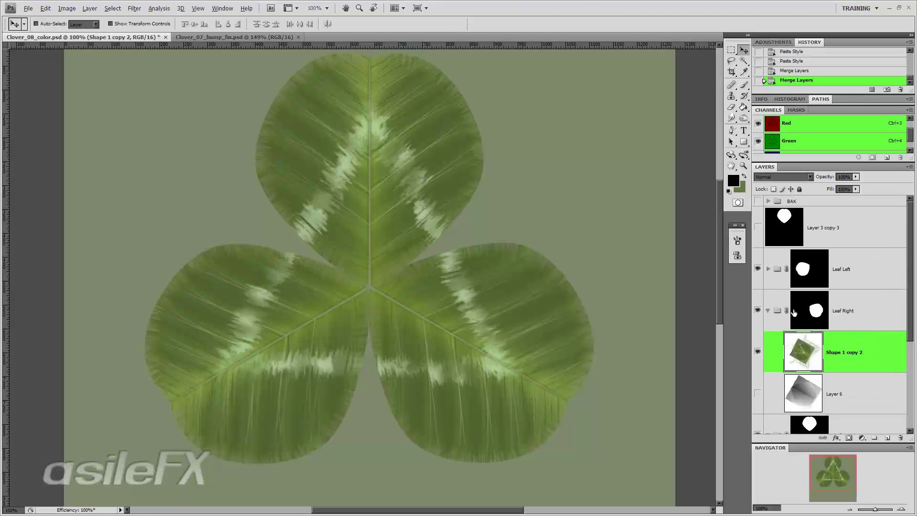
pyautogui.click(768, 269)
pyautogui.scroll(-2, 850, 344)
pyautogui.click(850, 358)
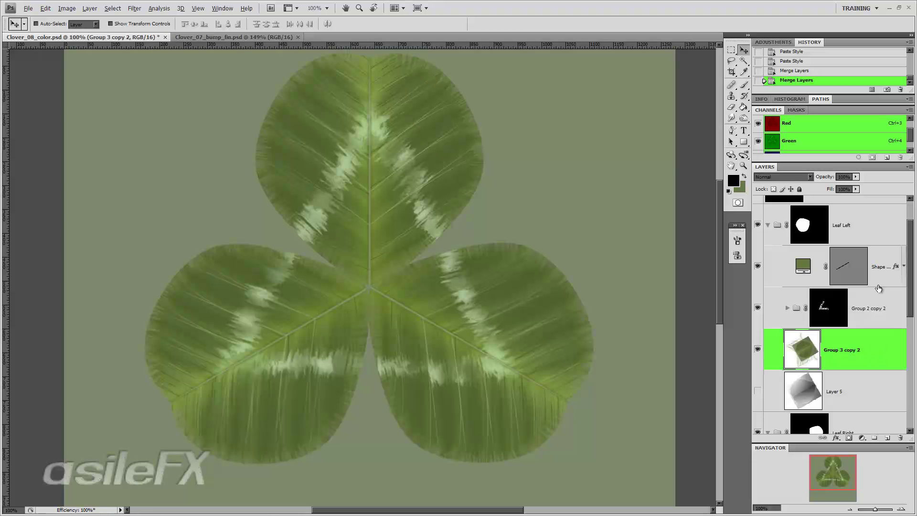
pyautogui.keyDown('shift'); pyautogui.click(881, 274); pyautogui.keyUp('shift')
pyautogui.hotkey('ctrl', 'e')
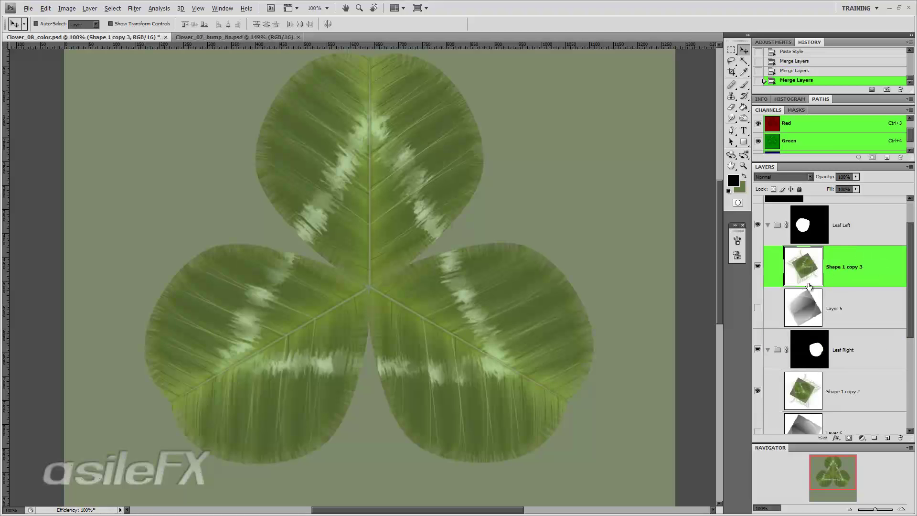
# - Show Layer 5 in the Leaf Left group and compare its bump image with the merged color layer above it
pyautogui.click(758, 268)
pyautogui.click(758, 267)
pyautogui.moveTo(842, 472); pyautogui.dragTo(836, 466)
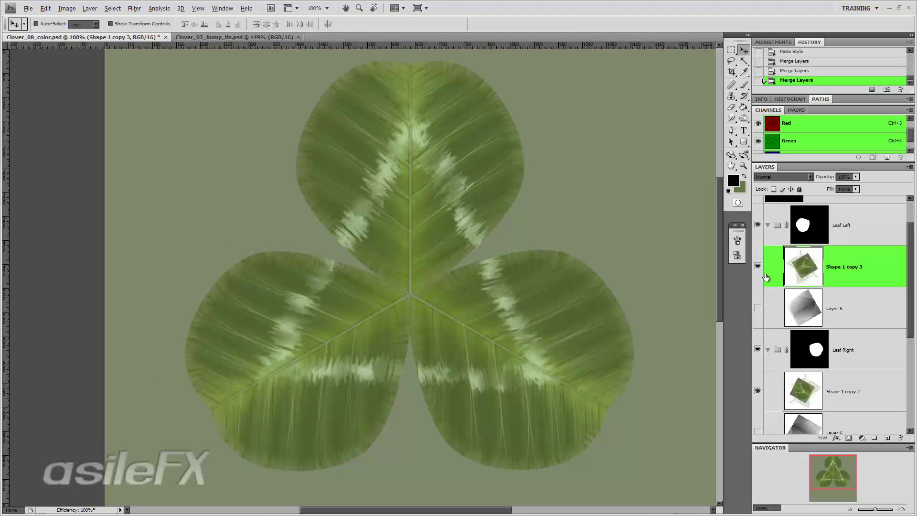
pyautogui.click(757, 308)
pyautogui.click(758, 266)
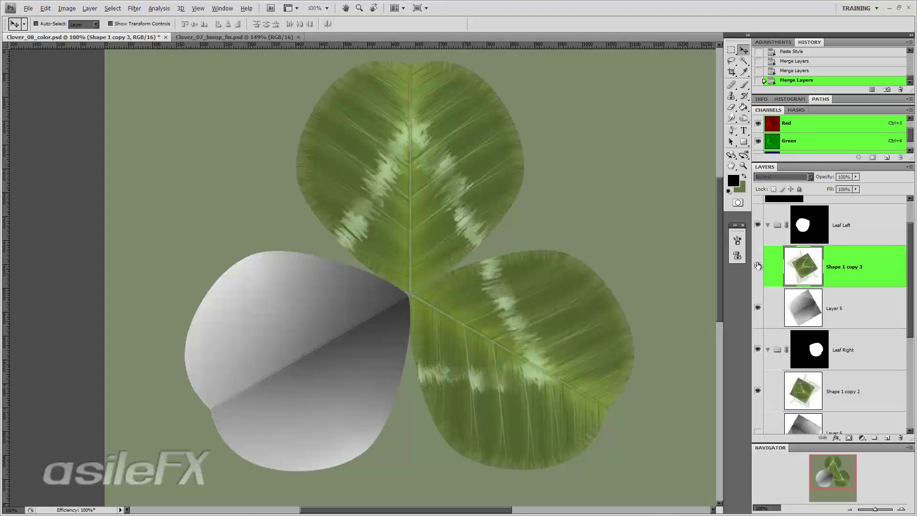
pyautogui.click(757, 266)
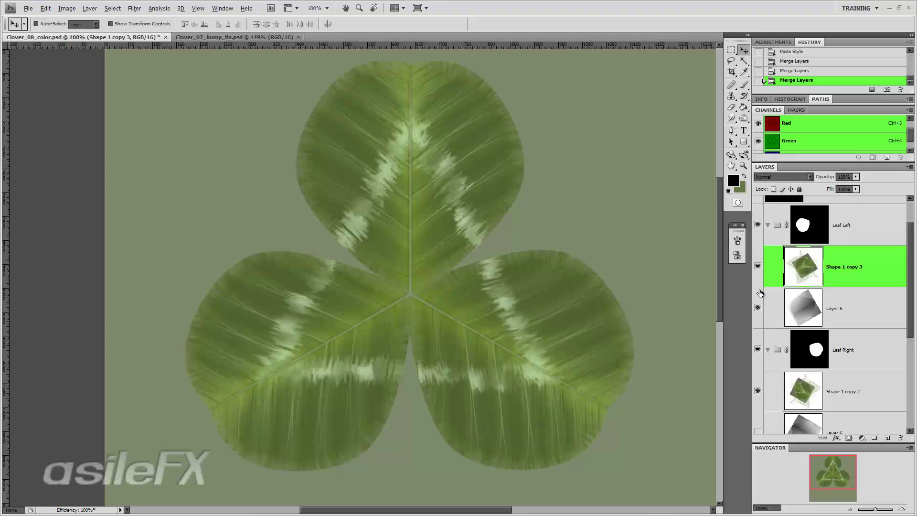
pyautogui.click(848, 509)
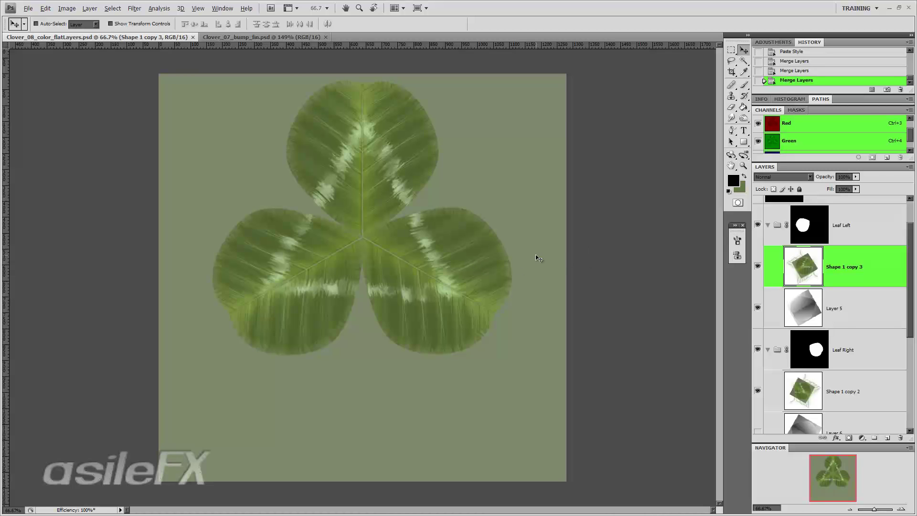
pyautogui.press('c')
pyautogui.moveTo(211, 57)
pyautogui.mouseDown()
pyautogui.moveTo(213, 368)
pyautogui.moveTo(517, 368)
pyautogui.mouseUp()
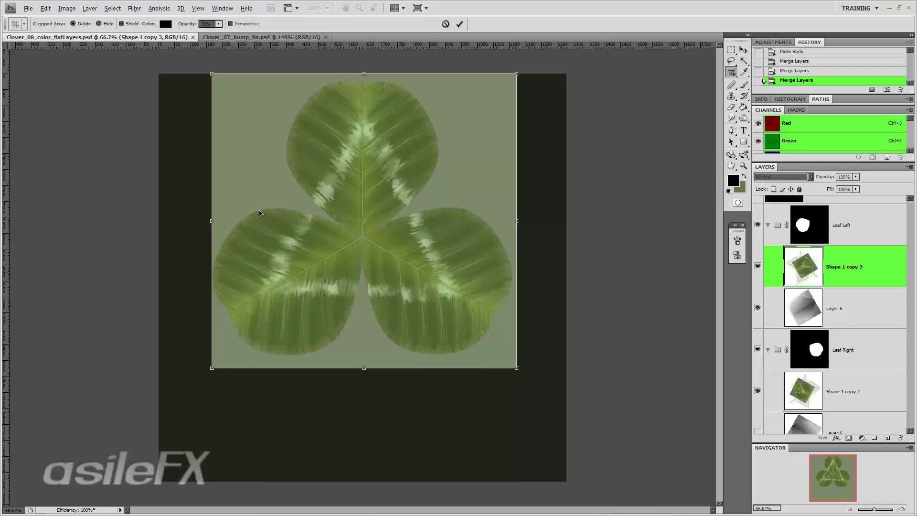
pyautogui.moveTo(204, 217); pyautogui.dragTo(198, 217)
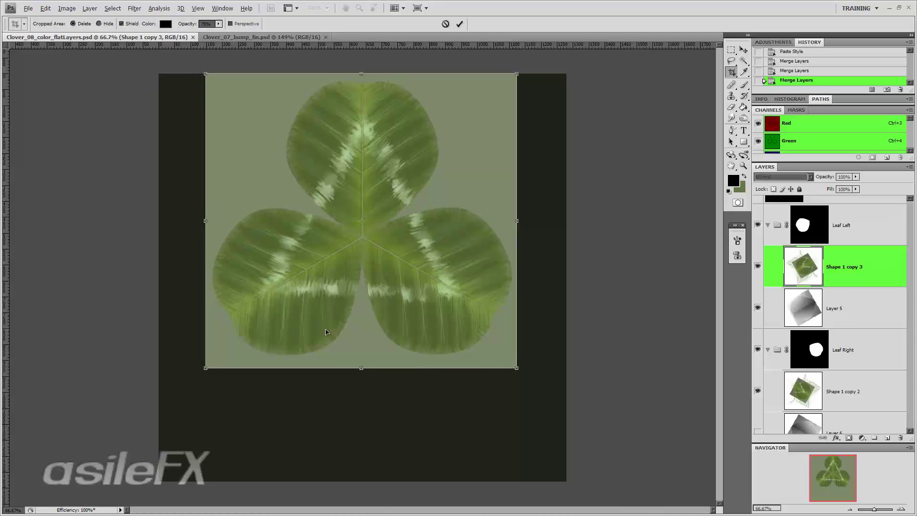
pyautogui.moveTo(362, 368); pyautogui.dragTo(364, 364)
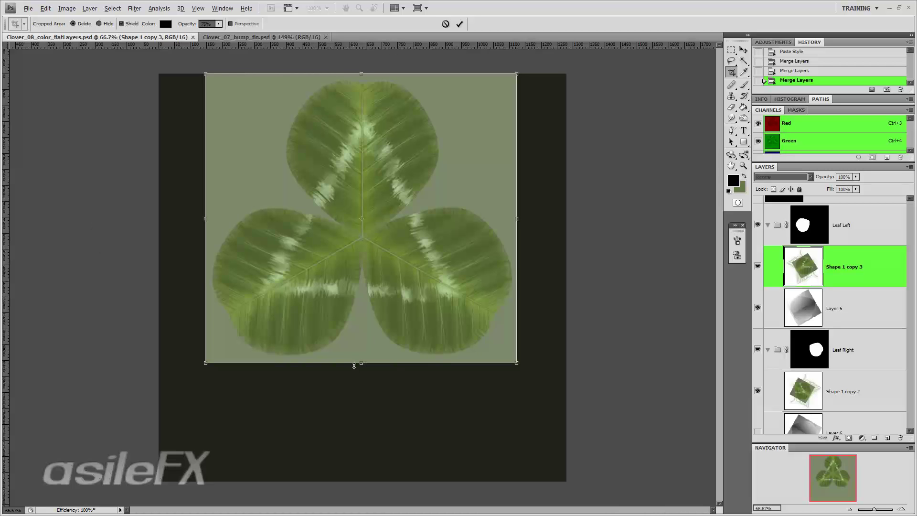
pyautogui.moveTo(360, 363); pyautogui.dragTo(362, 397)
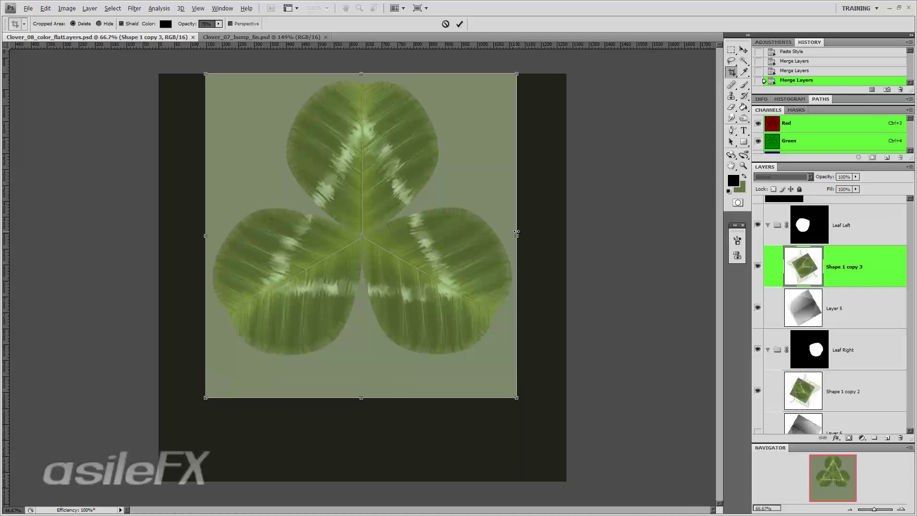
pyautogui.moveTo(517, 231); pyautogui.dragTo(519, 234)
pyautogui.moveTo(197, 235); pyautogui.dragTo(202, 236)
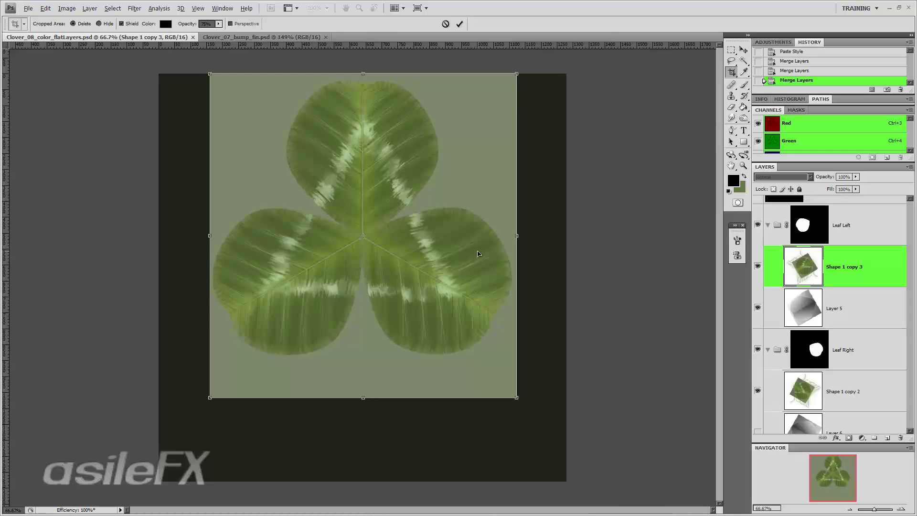
pyautogui.press('Return')
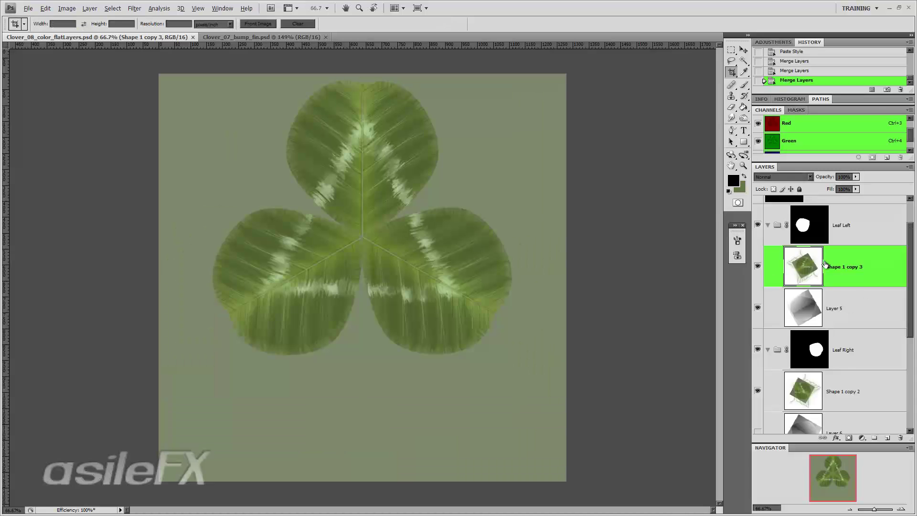
# - Collapse all three leaf groups so only their group rows are listed
pyautogui.scroll(1, 831, 324)
pyautogui.click(767, 269)
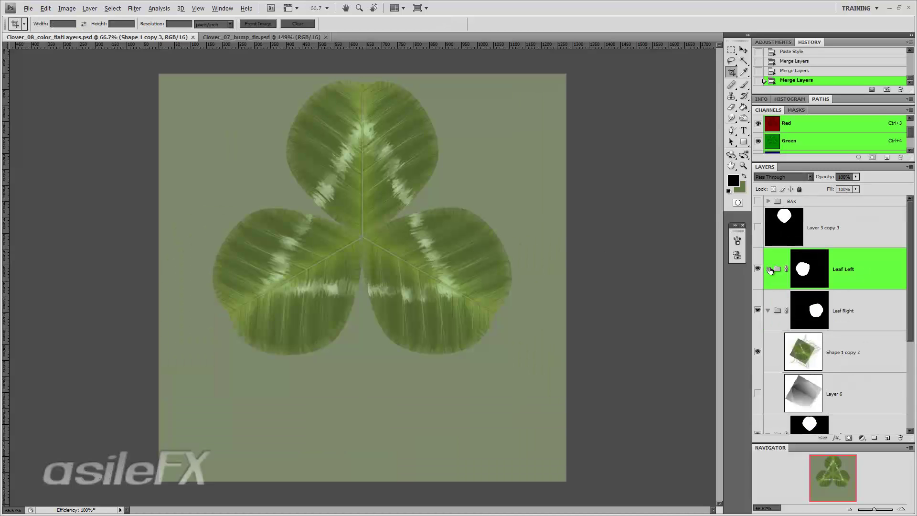
pyautogui.click(767, 310)
pyautogui.click(768, 353)
# - Move the Leaf Left, Leaf Right and Leaf Top groups together down toward the middle of the canvas
pyautogui.click(861, 351)
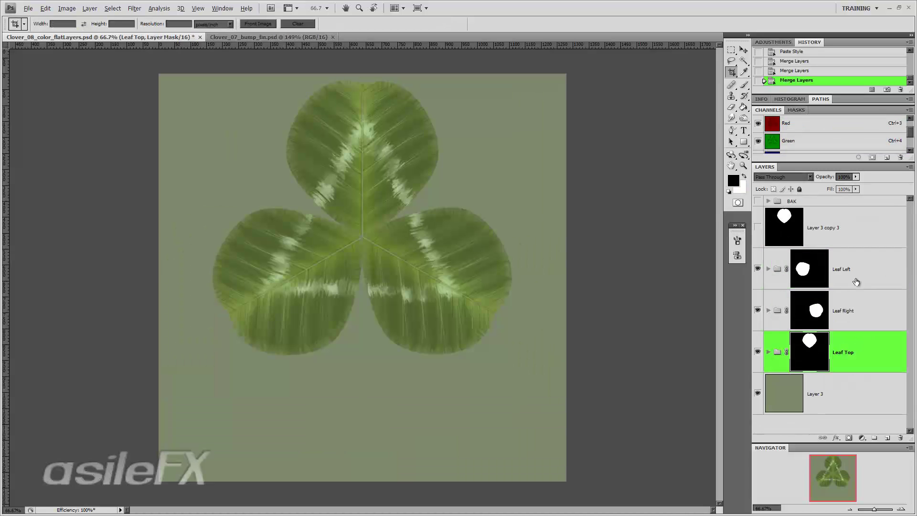
pyautogui.keyDown('shift'); pyautogui.click(862, 271); pyautogui.keyUp('shift')
pyautogui.press('v')
pyautogui.moveTo(382, 226); pyautogui.dragTo(399, 280)
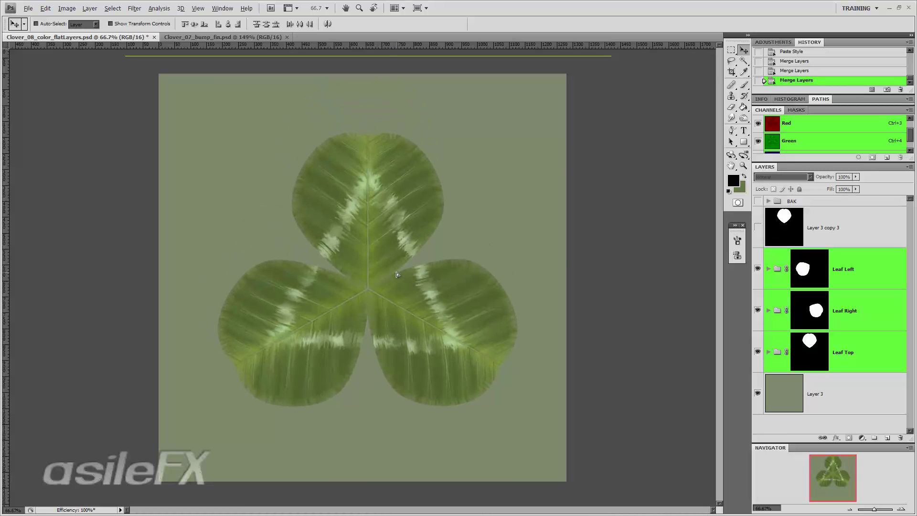
# - Try rotating the Leaf Left, Leaf Right and Leaf Top groups together, freehand and at 60 and 30 degrees
pyautogui.hotkey('ctrl', 't')
pyautogui.moveTo(645, 248); pyautogui.dragTo(592, 113)
pyautogui.moveTo(528, 297); pyautogui.dragTo(515, 292)
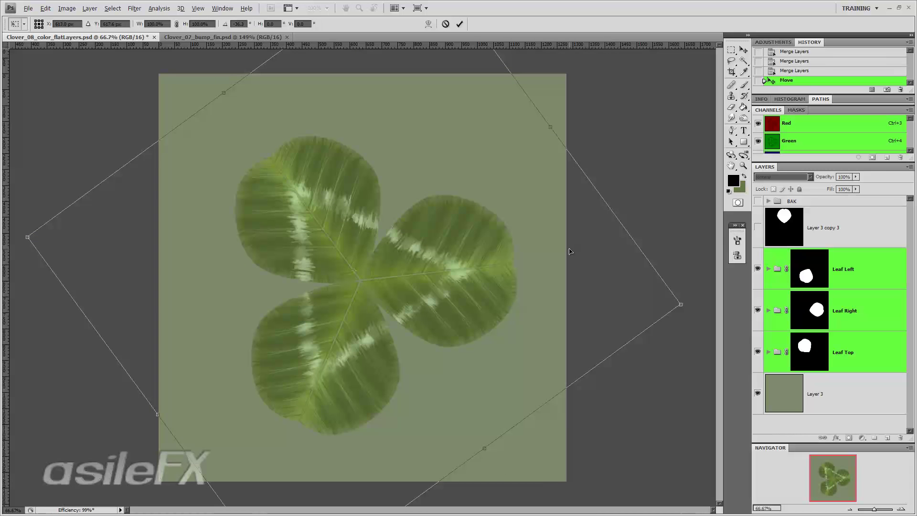
pyautogui.moveTo(681, 180); pyautogui.dragTo(689, 200)
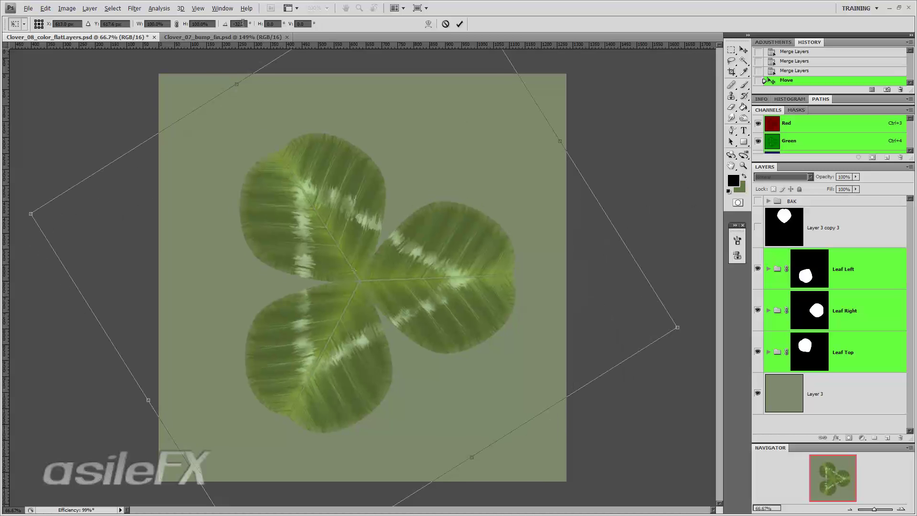
pyautogui.write('60')
pyautogui.press('Return')
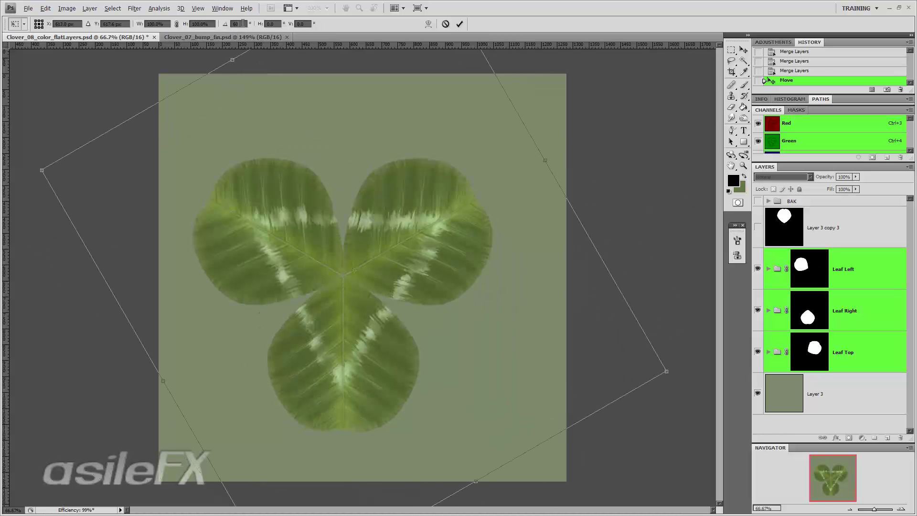
pyautogui.write('30')
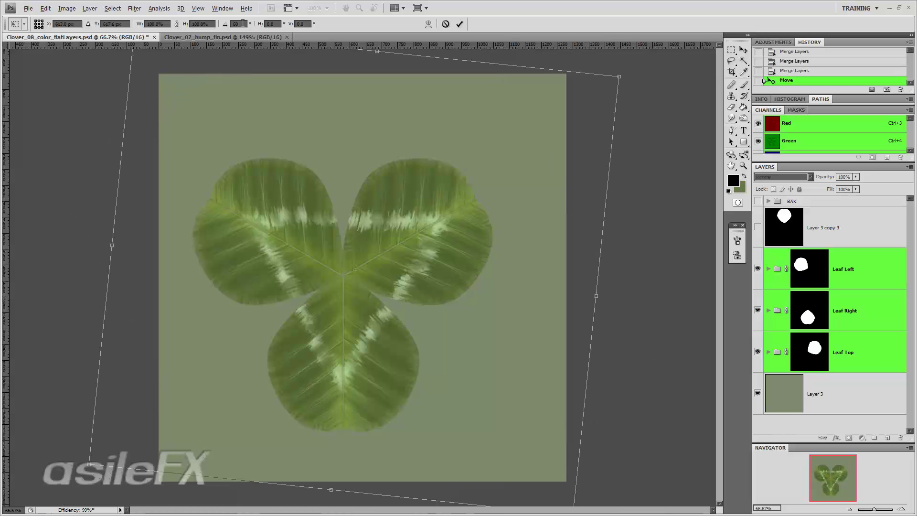
pyautogui.press('Return')
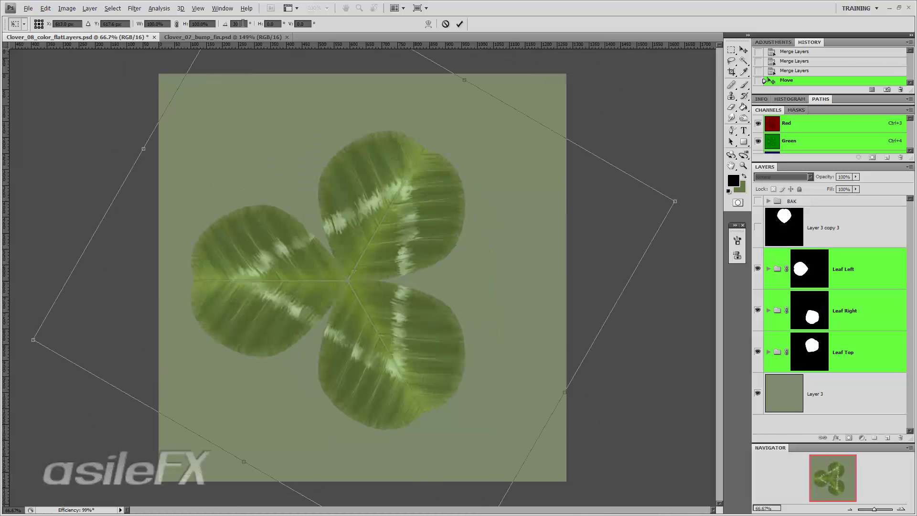
pyautogui.moveTo(396, 193); pyautogui.dragTo(417, 190)
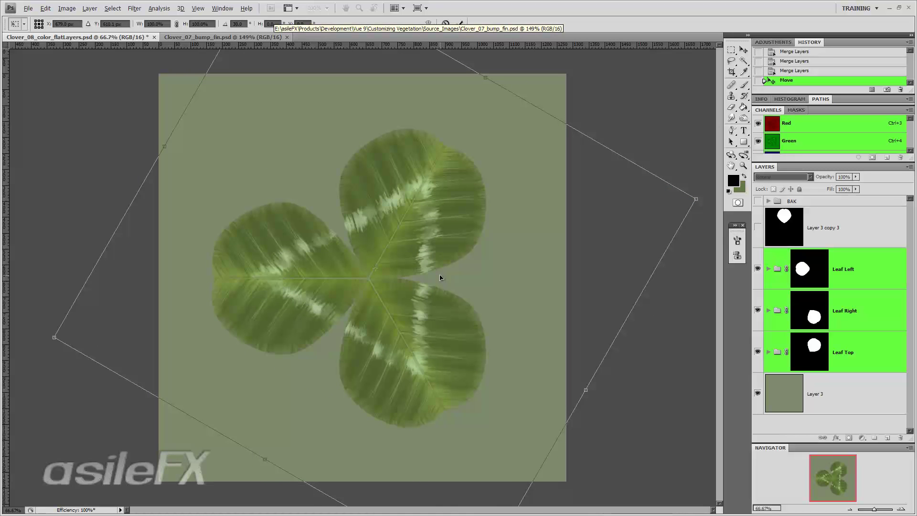
pyautogui.press('Return')
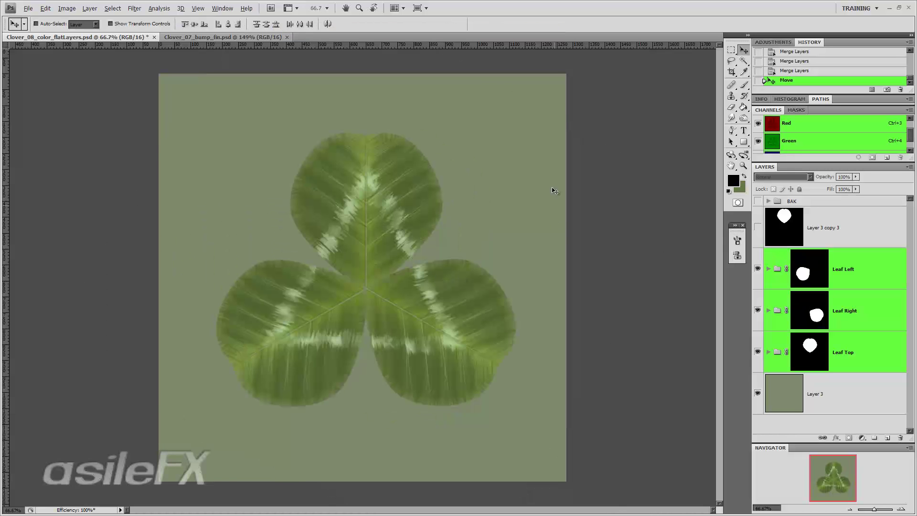
# - Crop the canvas to a smaller, nearly square area around the clover, leaving a margin around the leaves
pyautogui.click(731, 71)
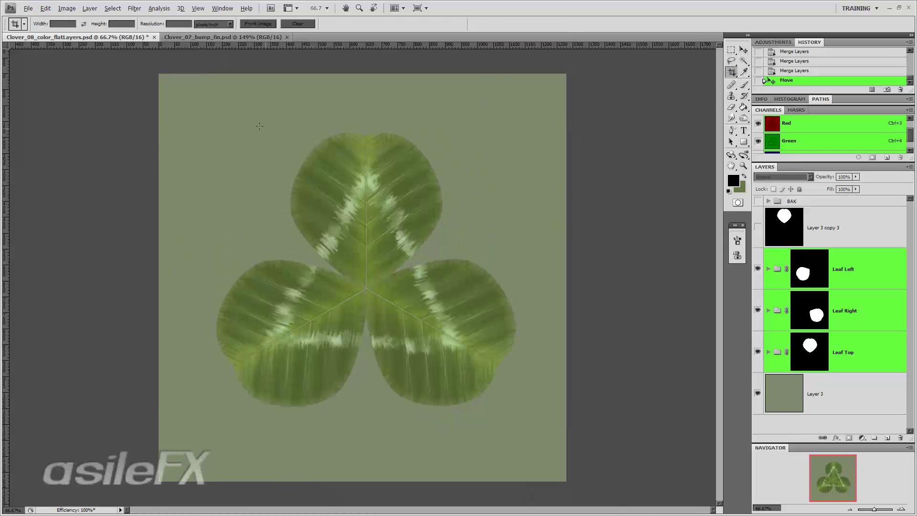
pyautogui.moveTo(199, 105); pyautogui.dragTo(533, 422)
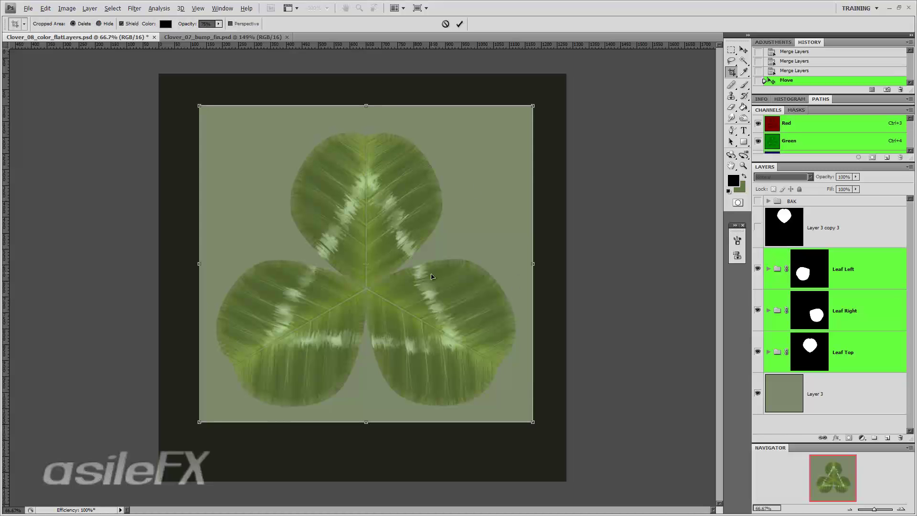
pyautogui.moveTo(431, 276); pyautogui.dragTo(428, 292)
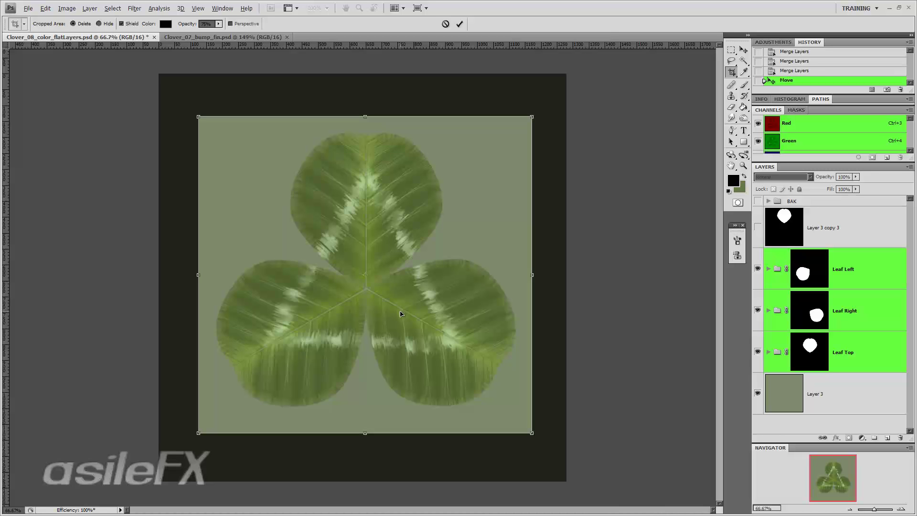
pyautogui.moveTo(367, 433); pyautogui.dragTo(367, 432)
pyautogui.press('Return')
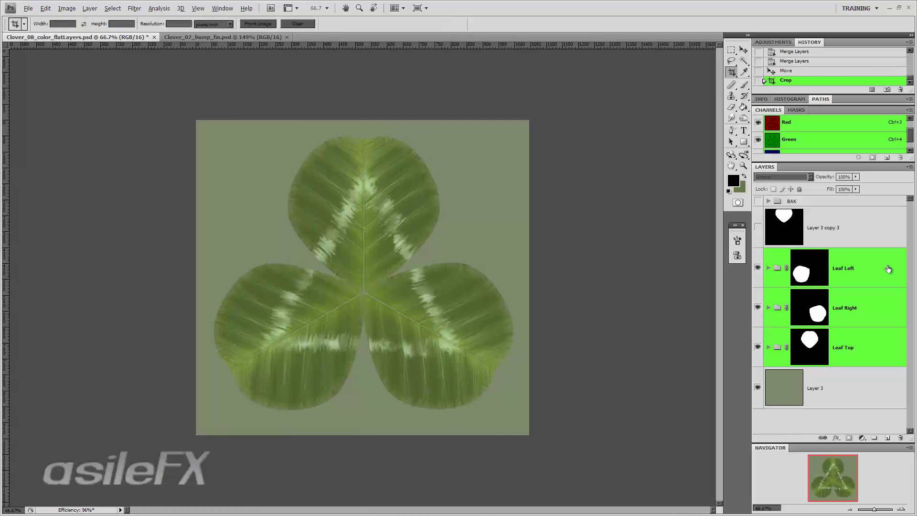
# - Try an Inner Glow with a larger size on Shape 1 copy 3 in the Leaf Left group
pyautogui.click(768, 268)
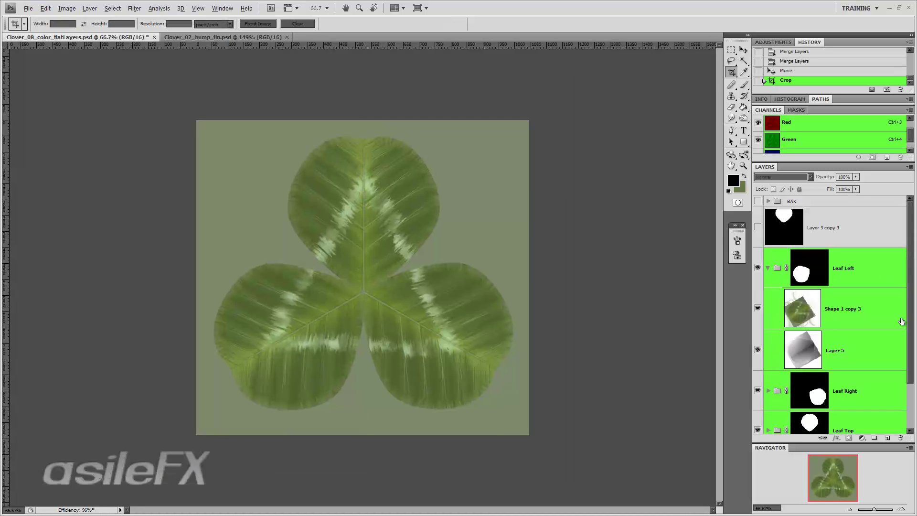
pyautogui.click(887, 314)
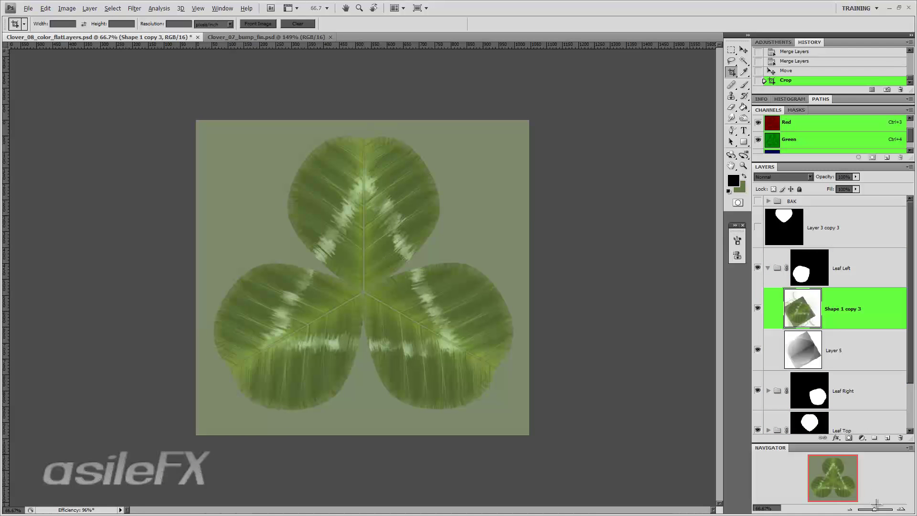
pyautogui.click(901, 507)
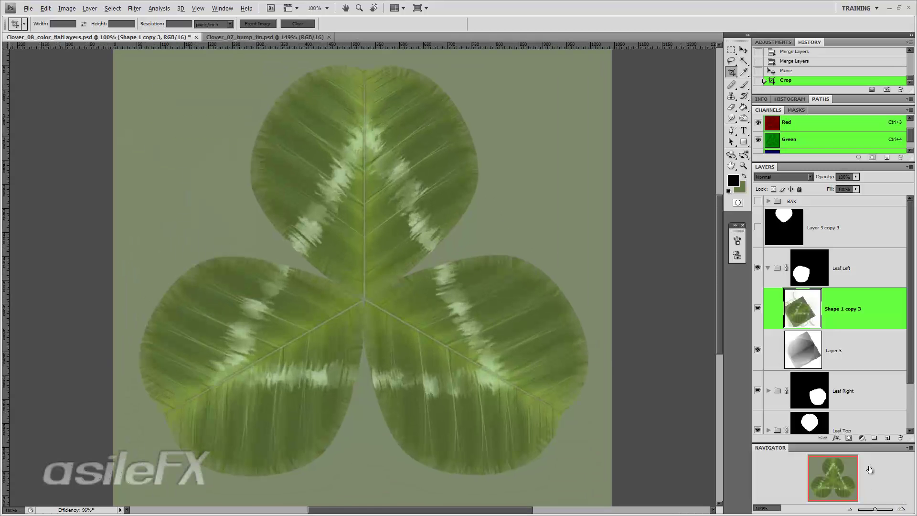
pyautogui.click(901, 508)
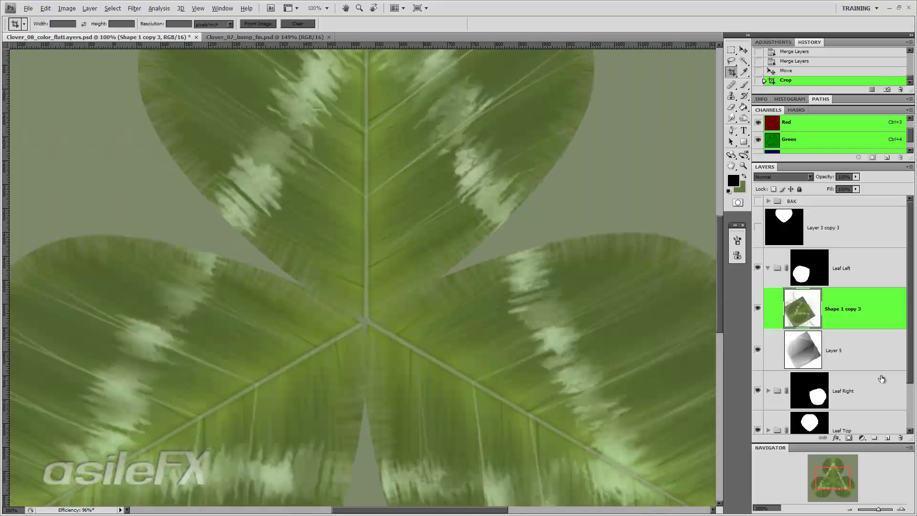
pyautogui.doubleClick(855, 308)
pyautogui.doubleClick(878, 309)
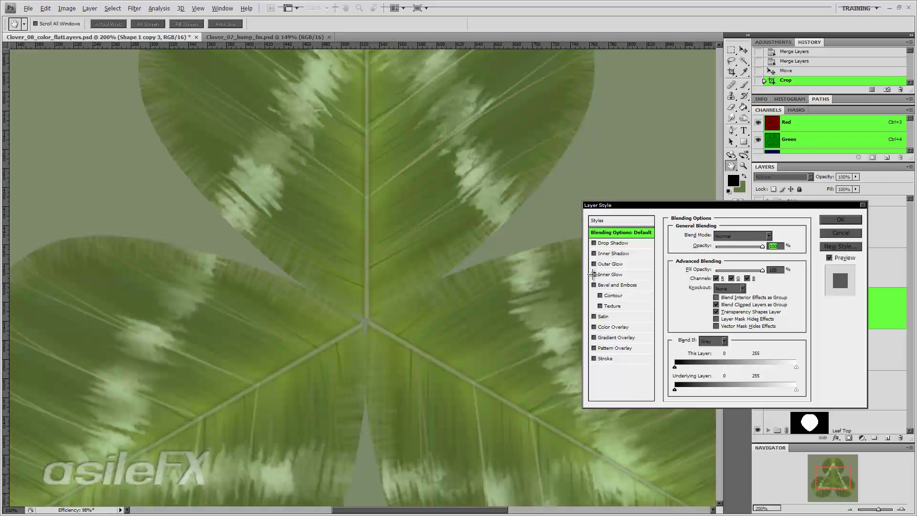
pyautogui.click(593, 274)
pyautogui.click(612, 274)
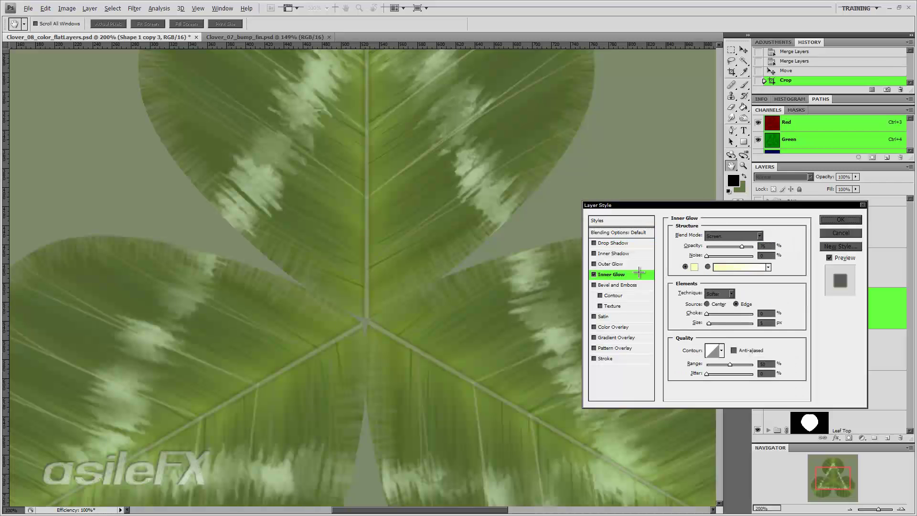
pyautogui.moveTo(710, 323)
pyautogui.mouseDown()
pyautogui.moveTo(757, 320)
pyautogui.moveTo(696, 323)
pyautogui.moveTo(722, 323)
pyautogui.mouseUp()
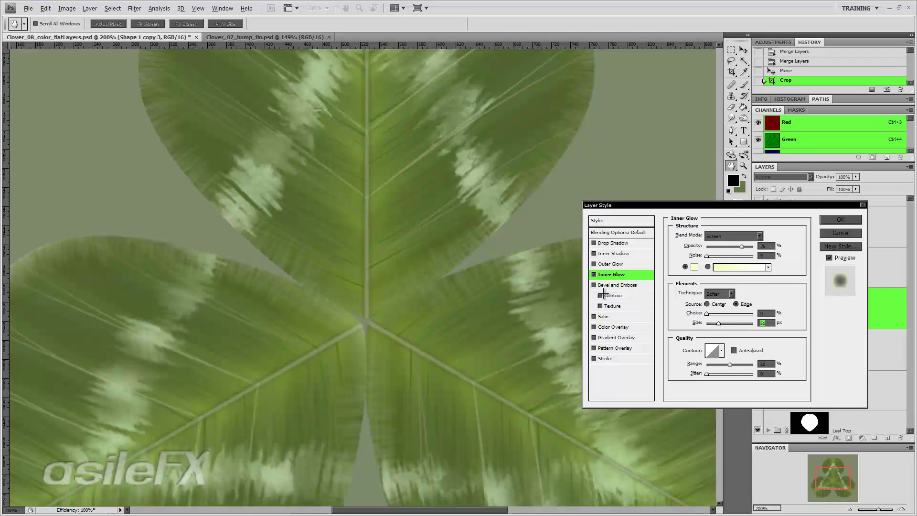
pyautogui.click(594, 275)
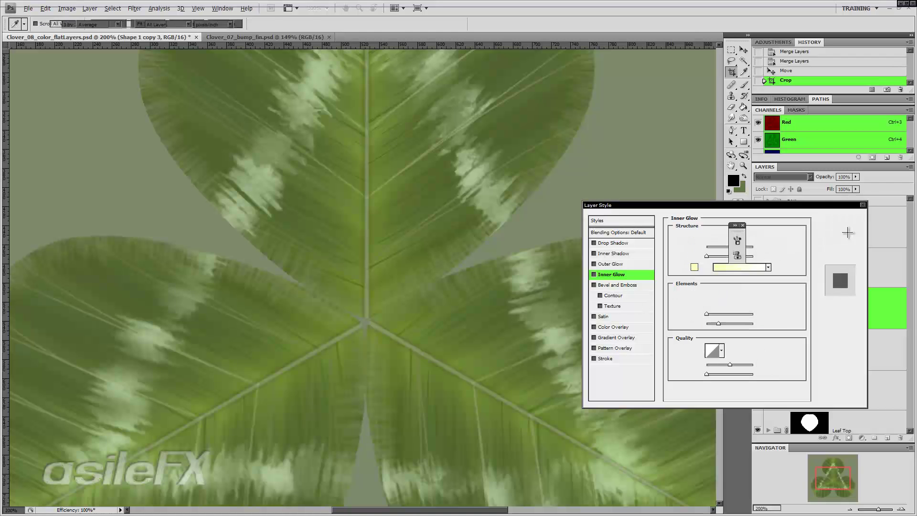
pyautogui.click(847, 232)
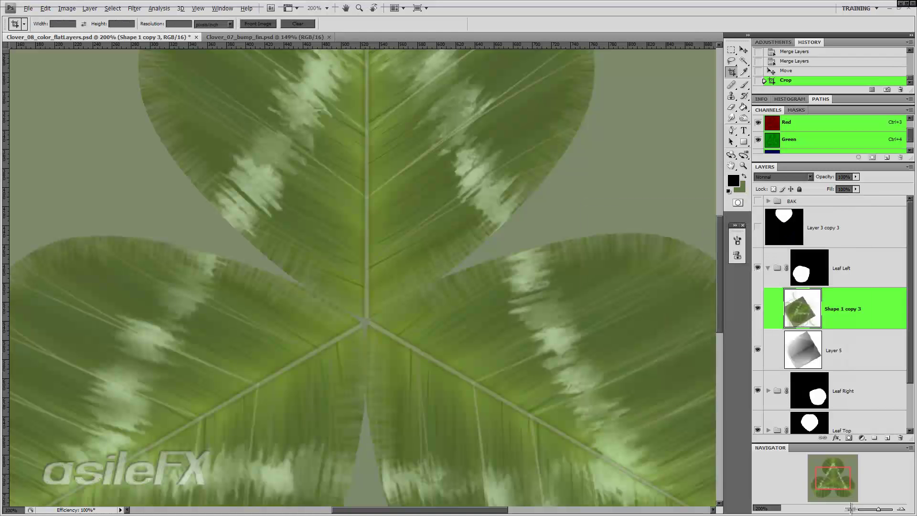
# - Duplicate the Leaf Left group, transfer the duplicate's mask onto Shape 1 copy 3 in the original group, and delete the duplicate group
pyautogui.hotkey('ctrl', '-')
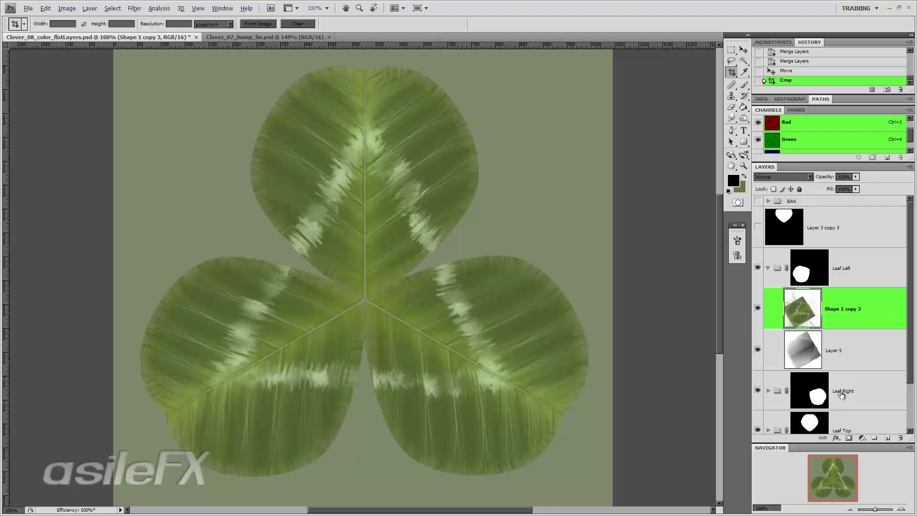
pyautogui.click(863, 272)
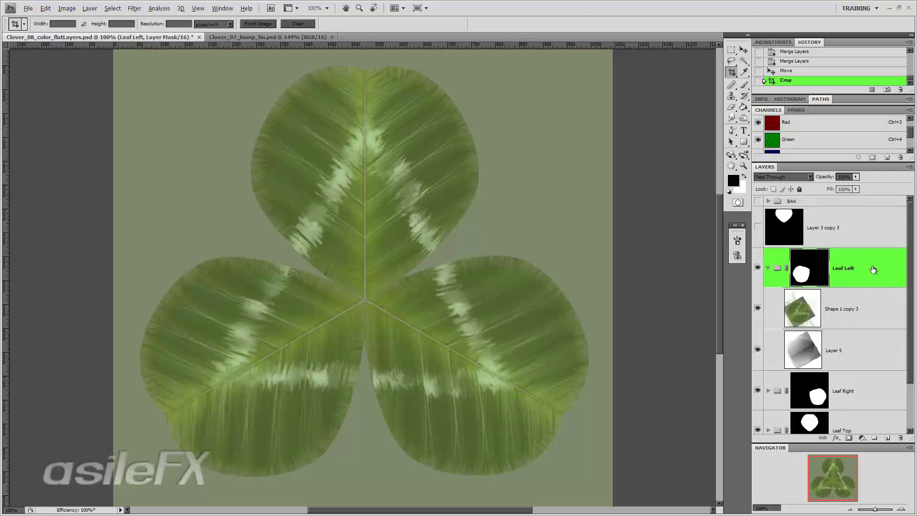
pyautogui.moveTo(873, 269); pyautogui.dragTo(887, 437)
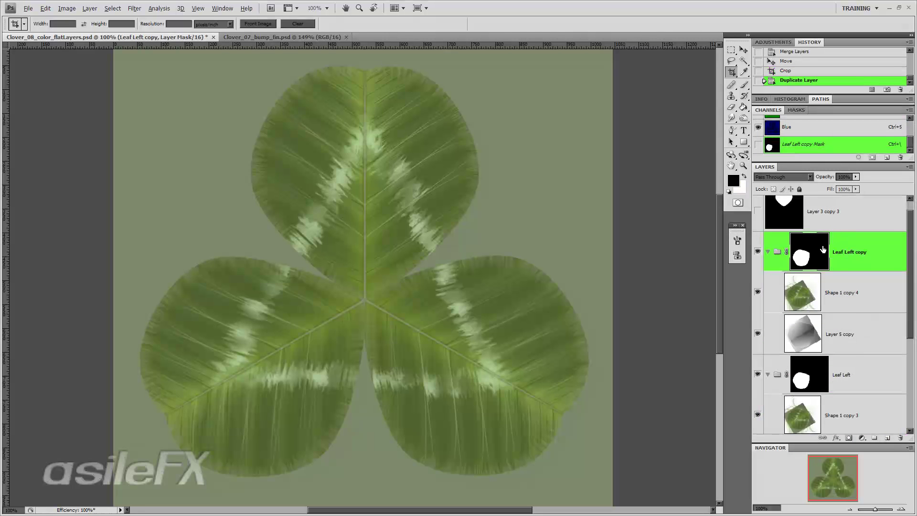
pyautogui.moveTo(812, 250); pyautogui.dragTo(845, 414)
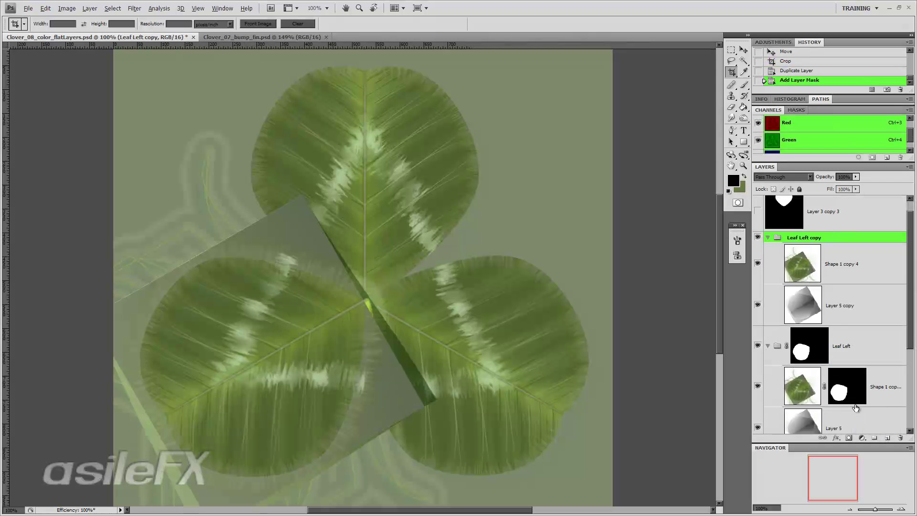
pyautogui.rightClick(844, 239)
pyautogui.click(839, 264)
pyautogui.press('Return')
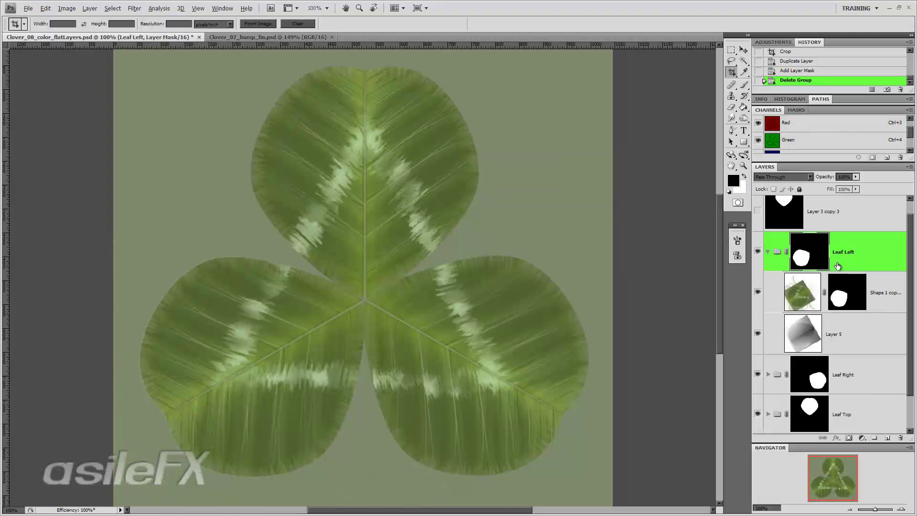
# - Expand the Leaf Right and Leaf Top groups to list the layers inside them
pyautogui.scroll(-1, 826, 310)
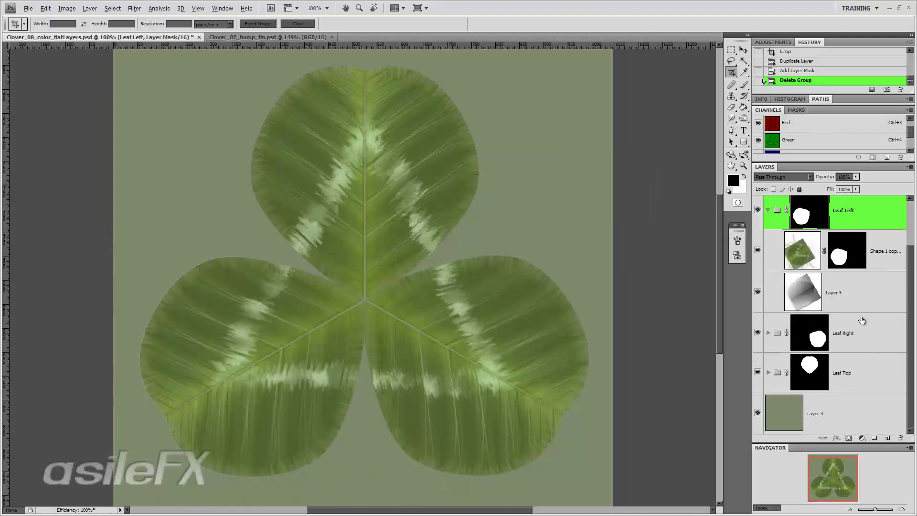
pyautogui.click(767, 333)
pyautogui.scroll(-1, 805, 339)
pyautogui.scroll(-1, 805, 339)
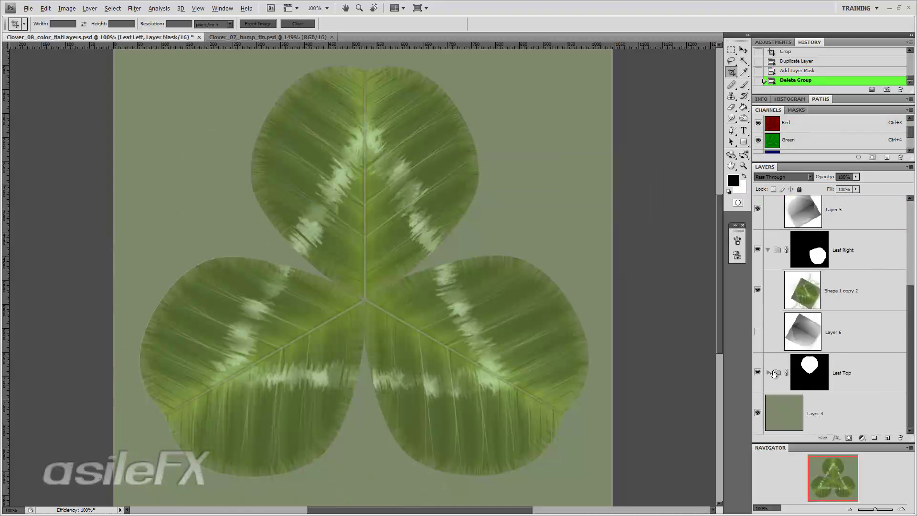
pyautogui.click(769, 373)
pyautogui.scroll(-3, 840, 334)
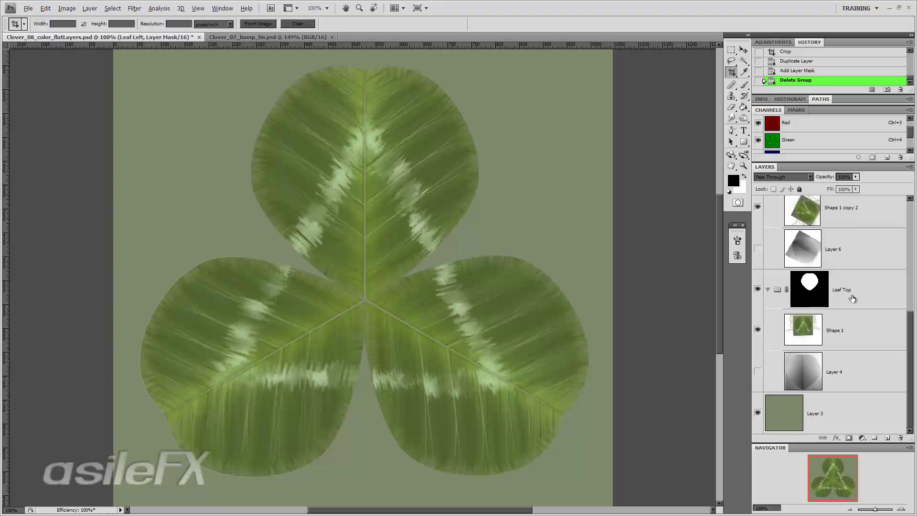
# - Duplicate the Leaf Top group, transfer the duplicate's mask onto Shape 1 in the original group, and delete the duplicate group
pyautogui.click(866, 300)
pyautogui.moveTo(867, 300); pyautogui.dragTo(888, 438)
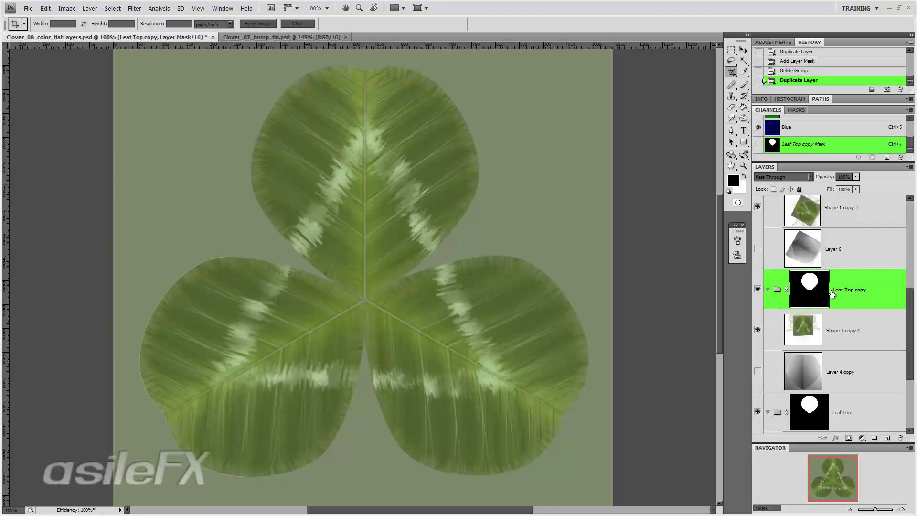
pyautogui.moveTo(812, 291); pyautogui.dragTo(865, 367)
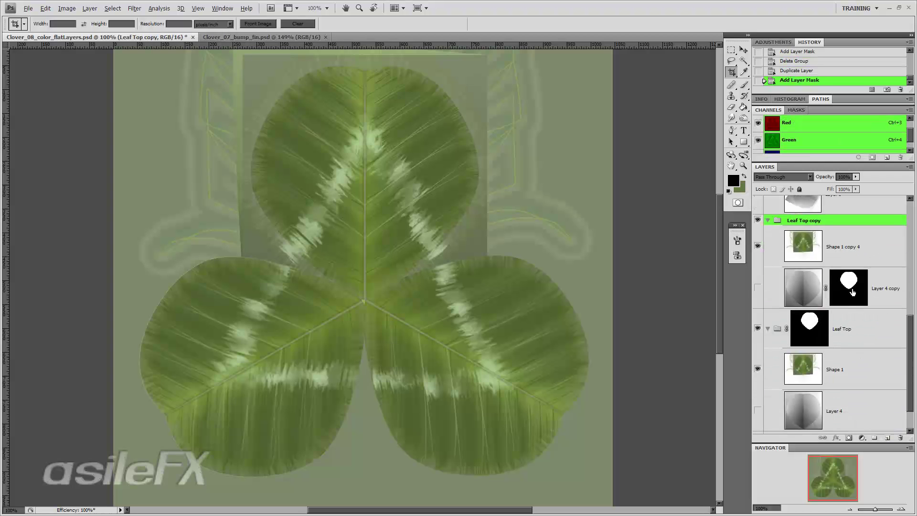
pyautogui.moveTo(852, 293); pyautogui.dragTo(851, 372)
pyautogui.scroll(5, 840, 335)
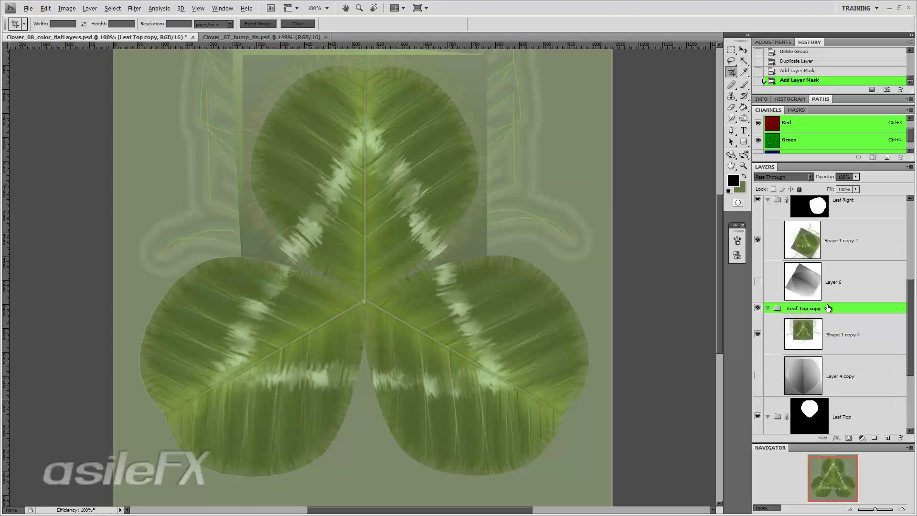
pyautogui.rightClick(829, 308)
pyautogui.click(852, 331)
pyautogui.press('Return')
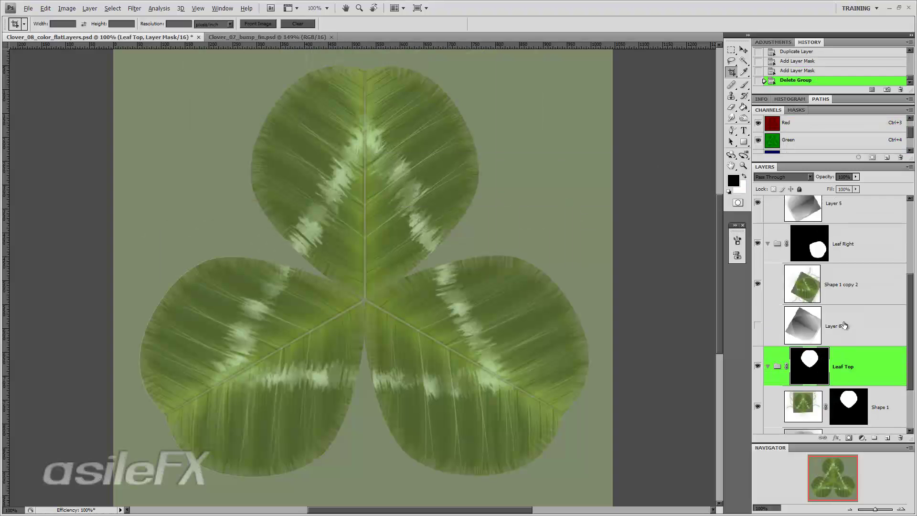
# - Mask Shape 1 copy 2 with a copy of the Leaf Right group's mask, and select Shape 1 in the Leaf Top group
pyautogui.moveTo(847, 290); pyautogui.dragTo(847, 290)
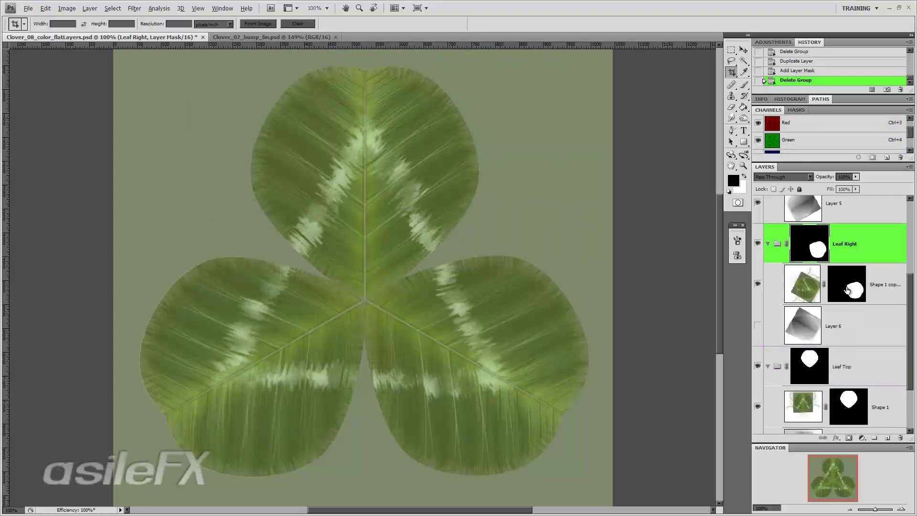
pyautogui.scroll(-3, 833, 329)
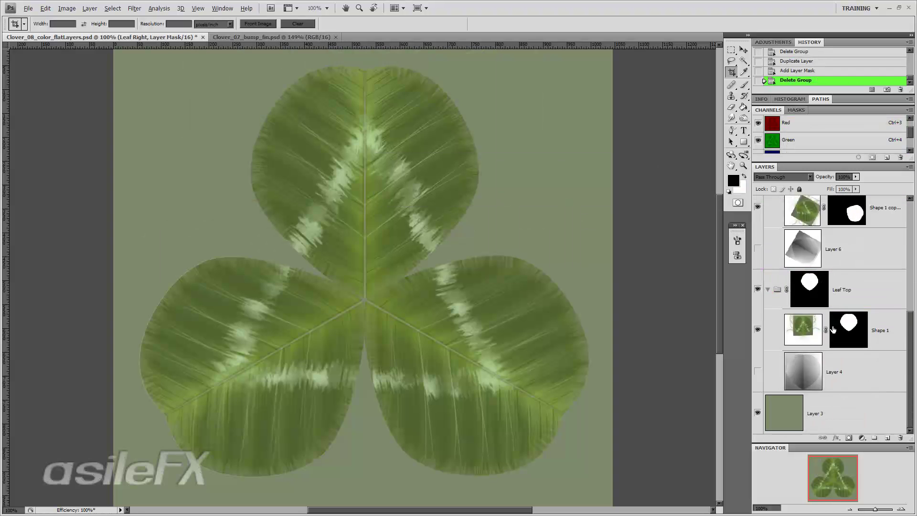
pyautogui.click(886, 327)
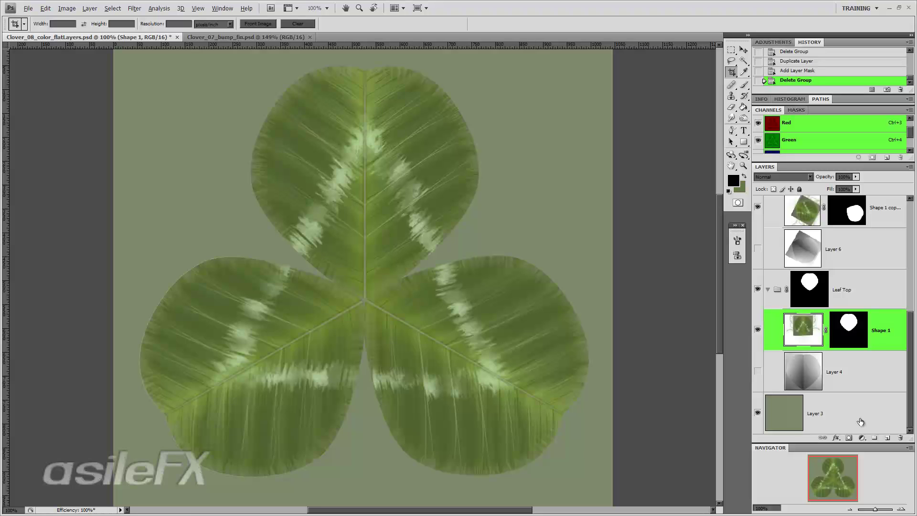
# - Add an Inner Glow effect to Shape 1 in the Leaf Top group and slightly increase the glow's size
pyautogui.click(900, 507)
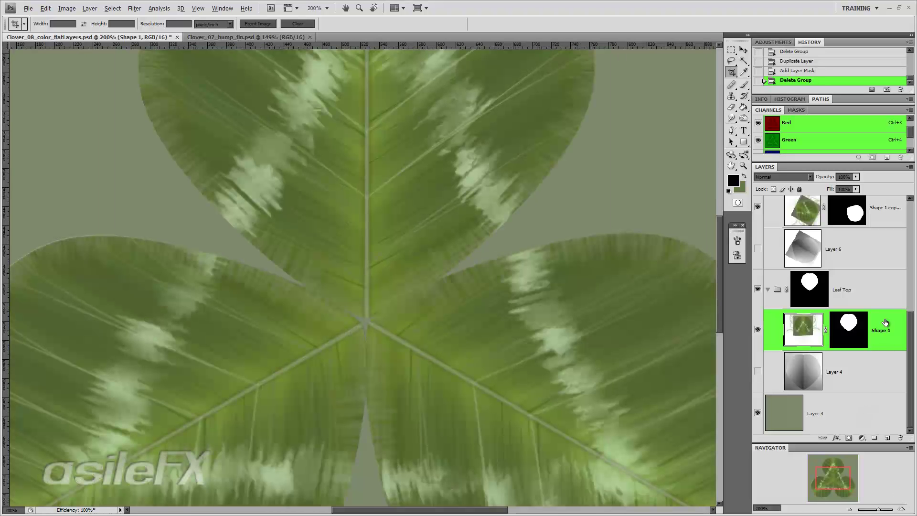
pyautogui.doubleClick(888, 323)
pyautogui.click(607, 274)
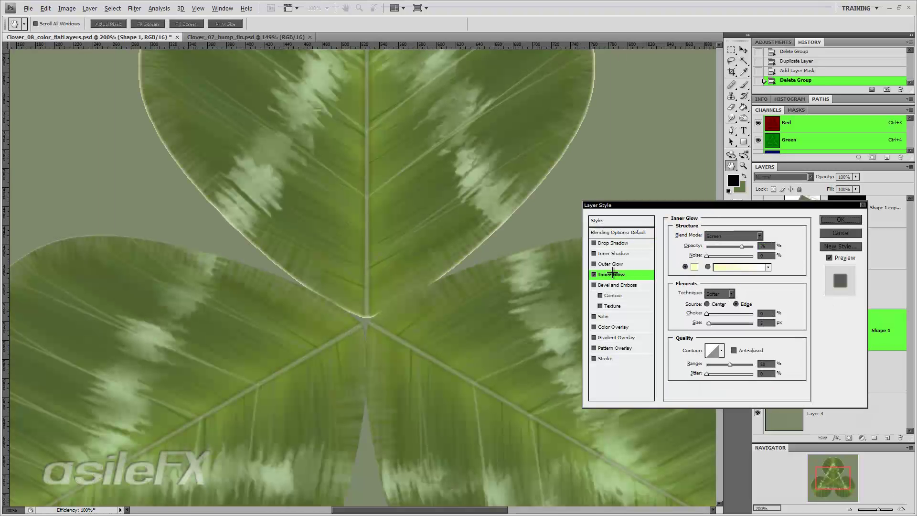
pyautogui.moveTo(709, 323)
pyautogui.mouseDown()
pyautogui.moveTo(719, 323)
pyautogui.moveTo(711, 323)
pyautogui.mouseUp()
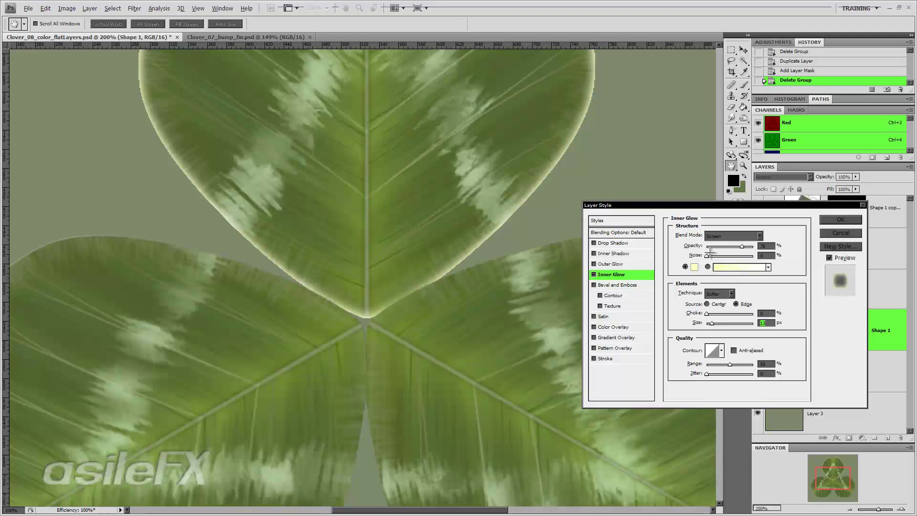
# - Compare Color Dodge, Lighten and Pin Light blend modes for the Inner Glow and settle on Soft Light
pyautogui.click(723, 236)
pyautogui.click(739, 329)
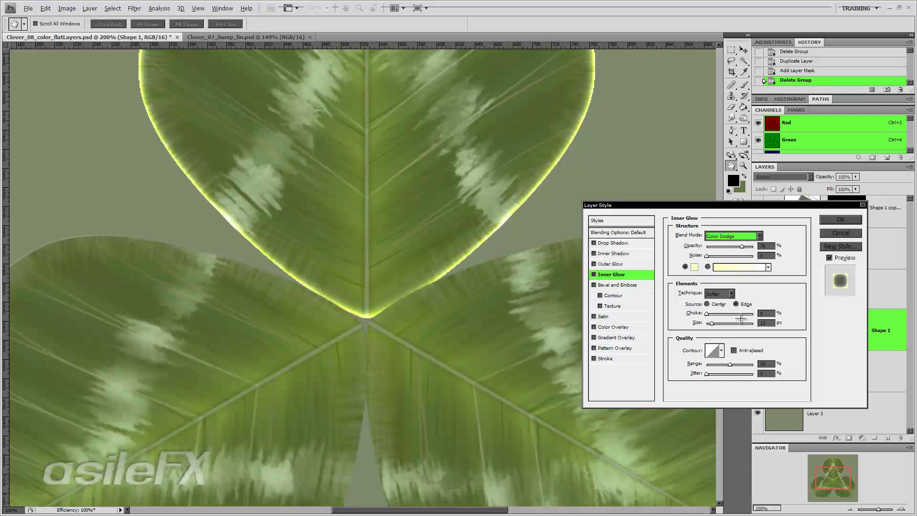
pyautogui.scroll(2, 734, 236)
pyautogui.click(733, 234)
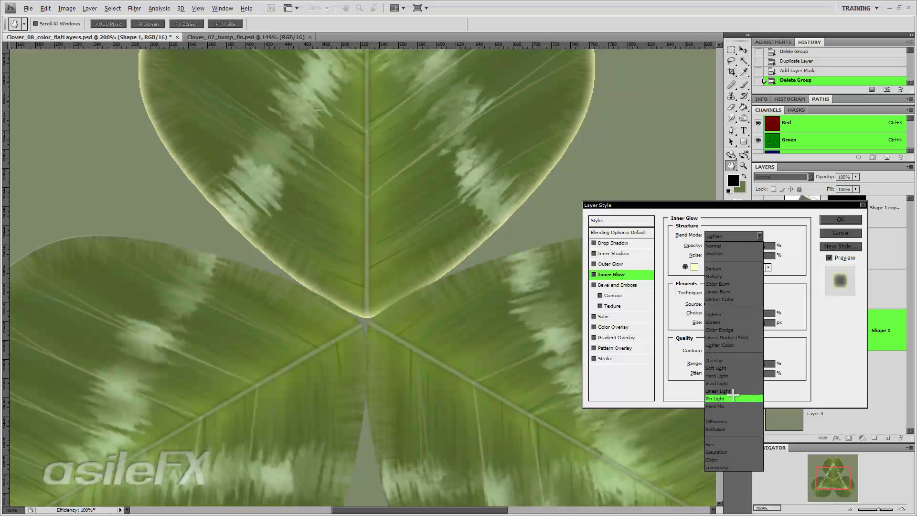
pyautogui.click(734, 399)
pyautogui.click(727, 235)
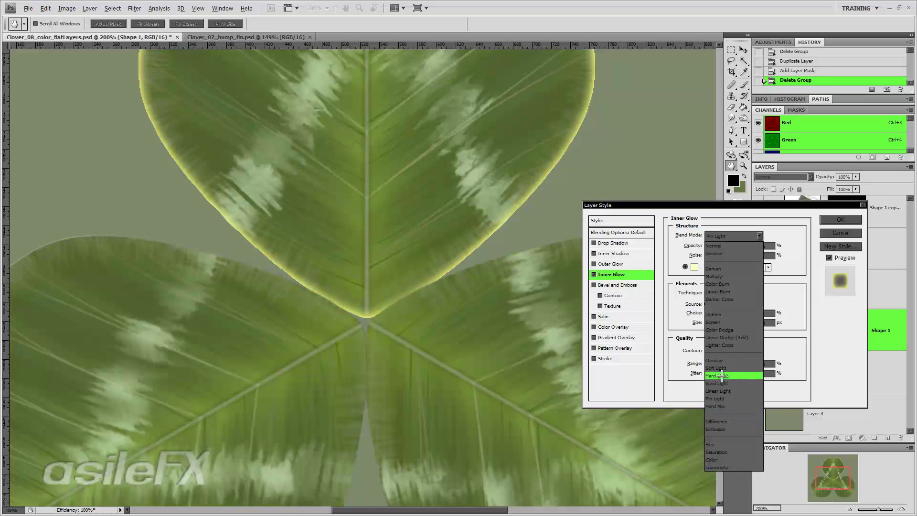
pyautogui.click(730, 367)
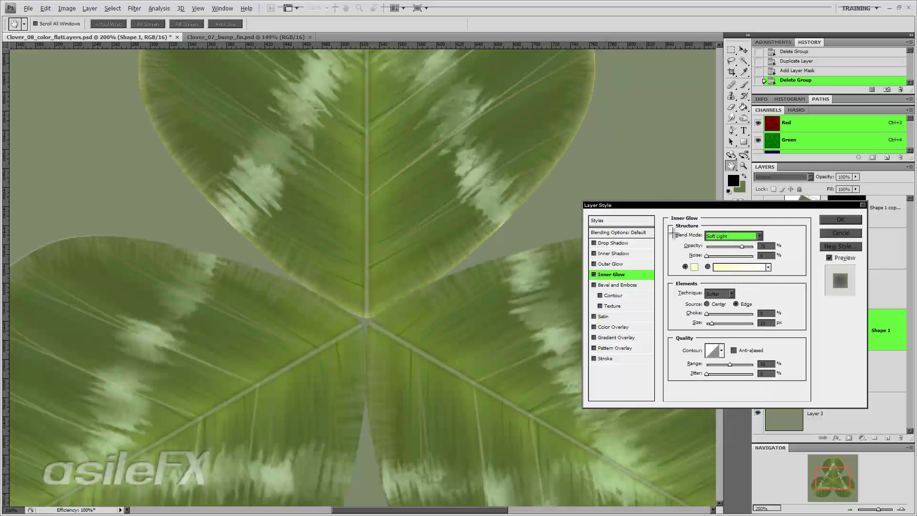
# - Change the Inner Glow color to a pale green, #daffbe
pyautogui.click(694, 267)
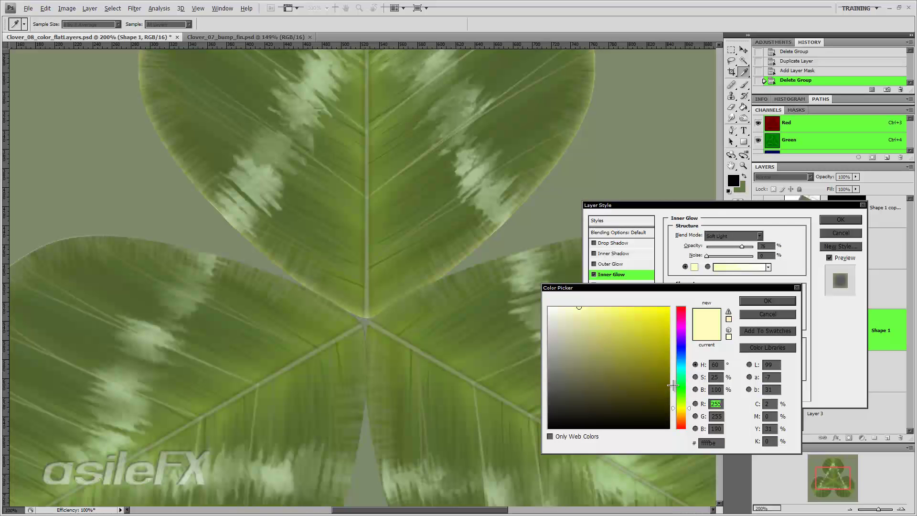
pyautogui.click(681, 405)
pyautogui.moveTo(680, 403); pyautogui.dragTo(680, 401)
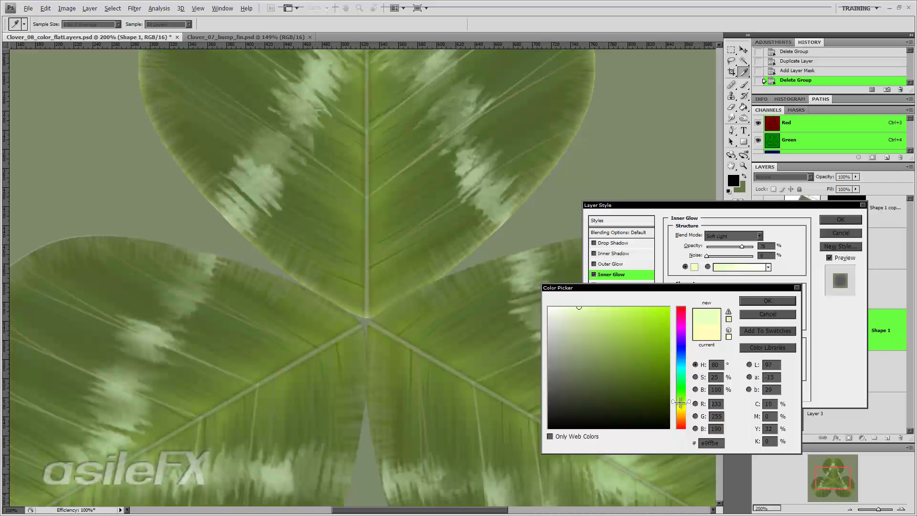
pyautogui.moveTo(681, 400); pyautogui.dragTo(681, 397)
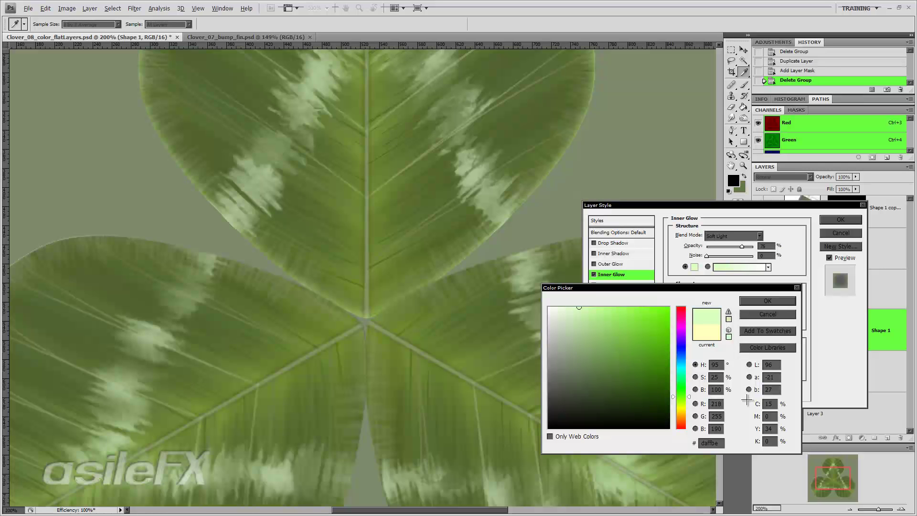
pyautogui.click(763, 300)
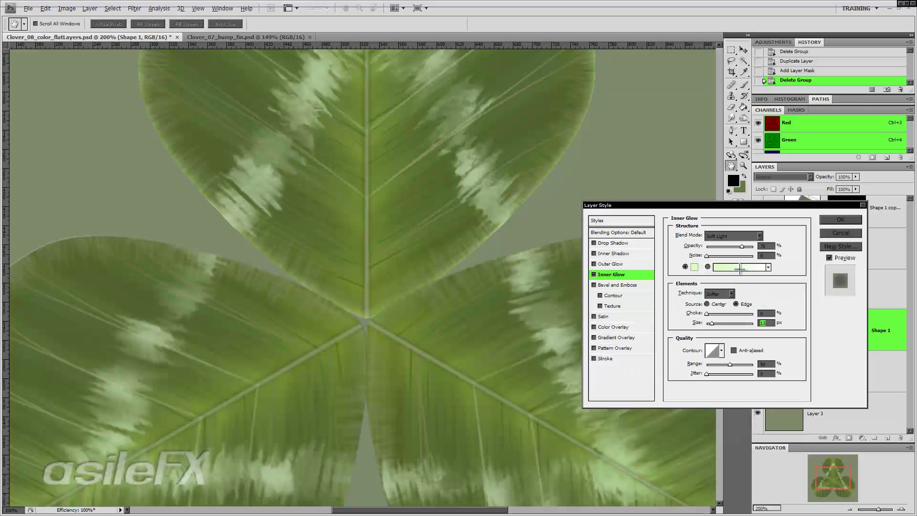
# - Try Center as the glow source, return it to Edge, enlarge the size to about 38 px, and apply the effect
pyautogui.click(717, 304)
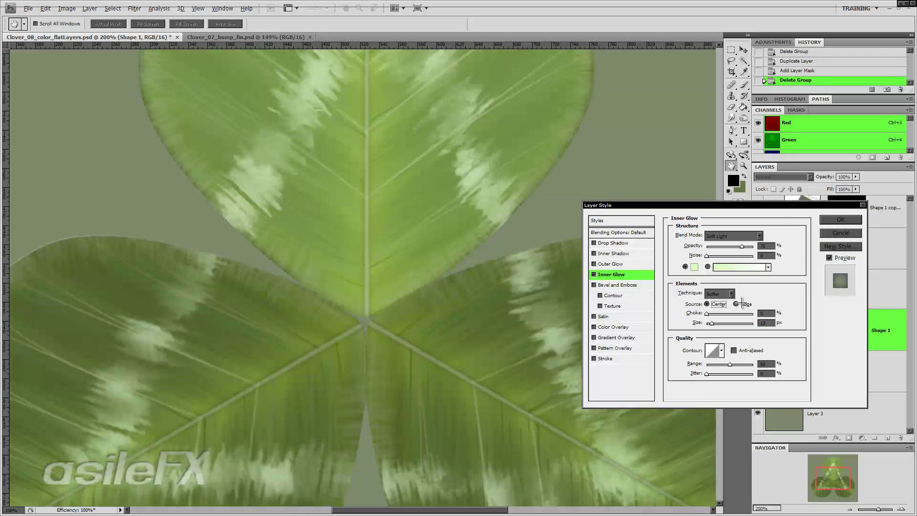
pyautogui.click(736, 304)
pyautogui.moveTo(711, 324); pyautogui.dragTo(713, 323)
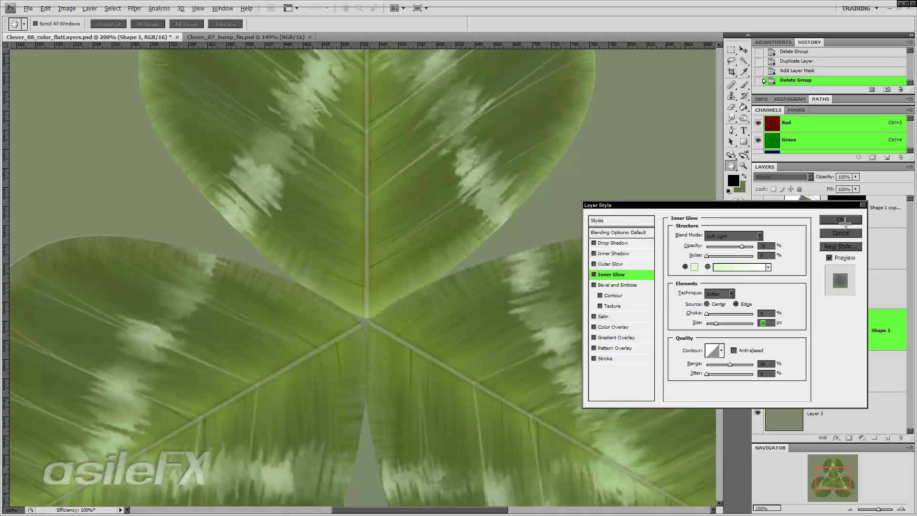
pyautogui.click(840, 219)
pyautogui.press('c')
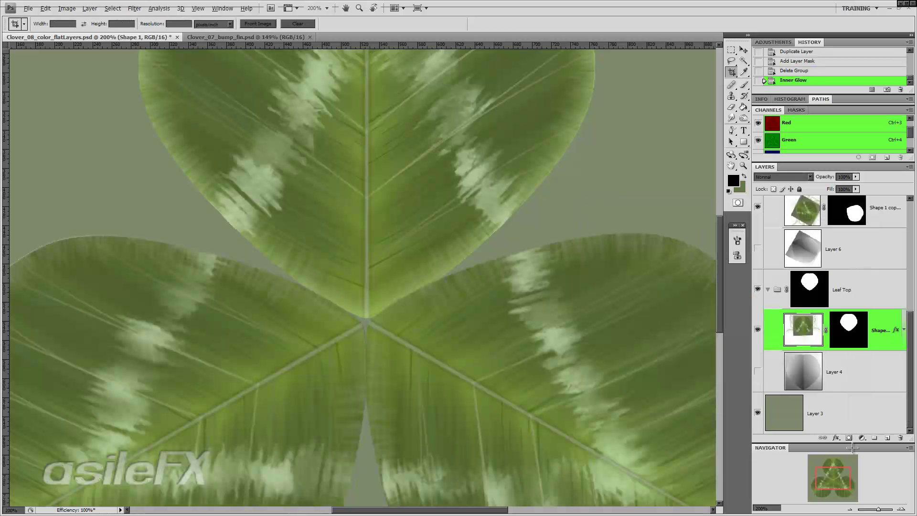
# - Reopen Shape 1's Inner Glow settings, lower the opacity to about 52%, and fine-tune the range and size
pyautogui.click(849, 509)
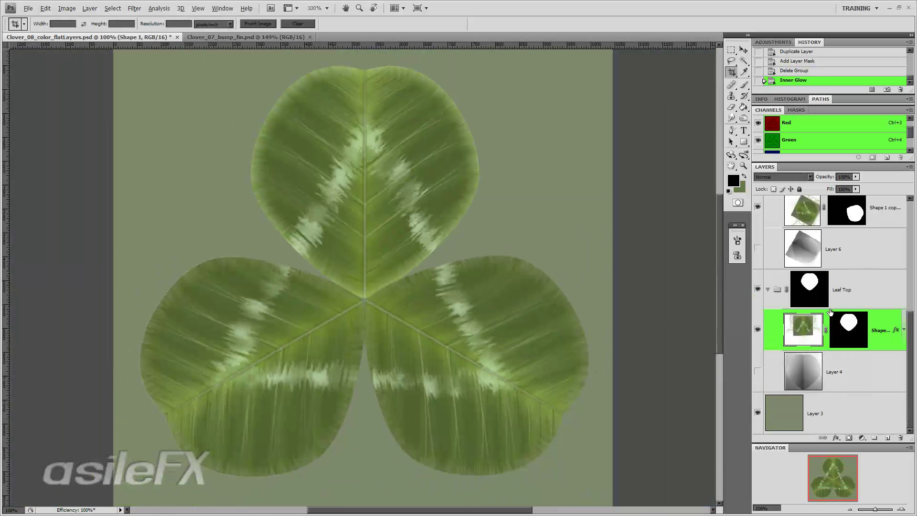
pyautogui.doubleClick(884, 321)
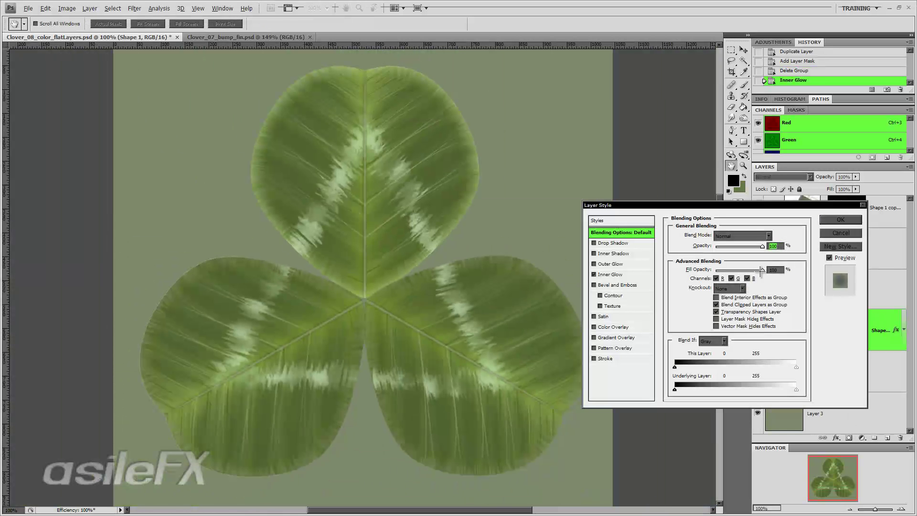
pyautogui.moveTo(730, 248)
pyautogui.mouseDown()
pyautogui.moveTo(709, 247)
pyautogui.moveTo(731, 246)
pyautogui.mouseUp()
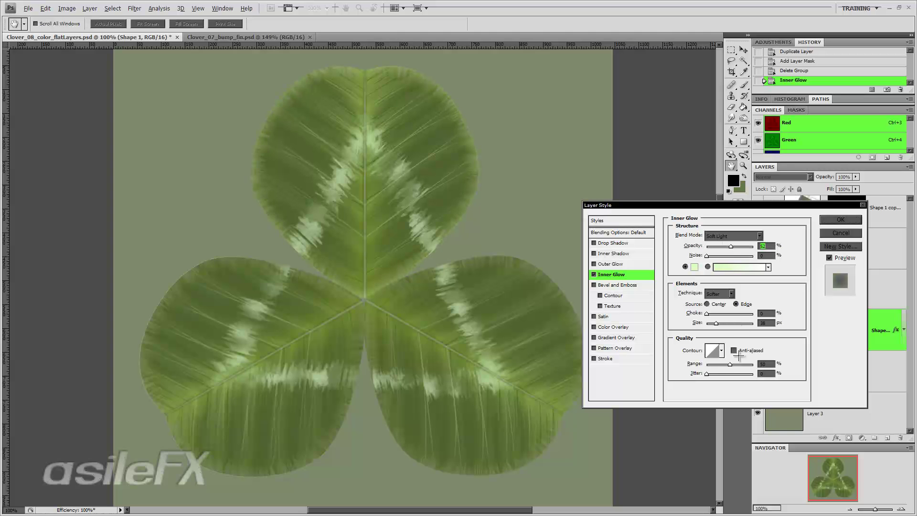
pyautogui.moveTo(729, 364)
pyautogui.mouseDown()
pyautogui.moveTo(693, 364)
pyautogui.moveTo(757, 364)
pyautogui.moveTo(732, 363)
pyautogui.mouseUp()
pyautogui.moveTo(716, 325); pyautogui.dragTo(715, 323)
# - Try the alternative Inner Glow technique and return it to Softer
pyautogui.click(718, 294)
pyautogui.click(722, 311)
pyautogui.click(720, 294)
pyautogui.click(719, 303)
# - Set the Inner Glow size to about 62 px and range to about 54%, enable Anti-aliased, and apply the settings
pyautogui.moveTo(715, 324); pyautogui.dragTo(720, 324)
pyautogui.moveTo(728, 365); pyautogui.dragTo(732, 365)
pyautogui.click(734, 350)
pyautogui.click(844, 259)
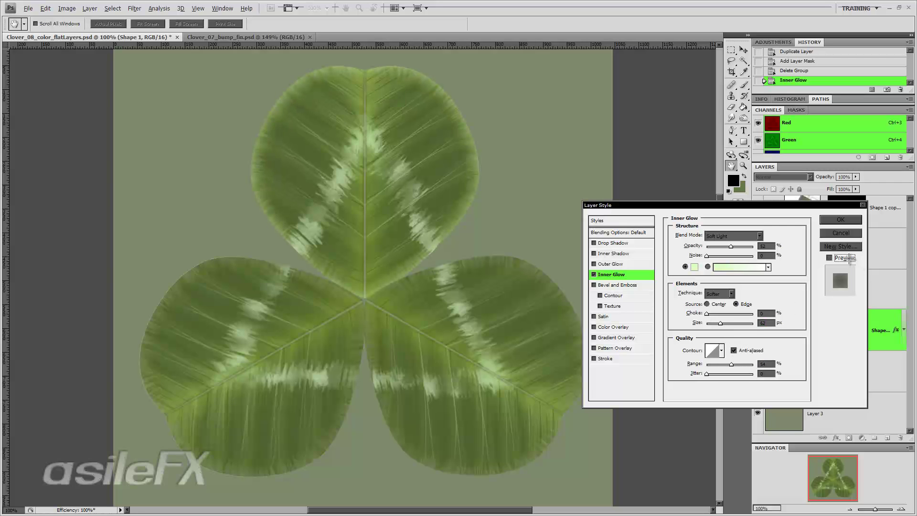
pyautogui.click(840, 219)
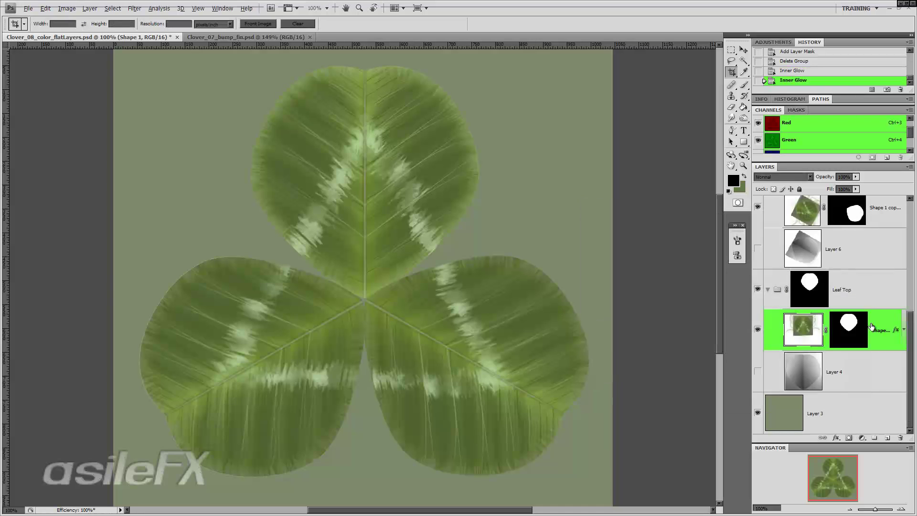
# - Copy Shape 1's layer style and paste it onto Shape 1 copy 2 and Shape 1 copy 3
pyautogui.rightClick(885, 316)
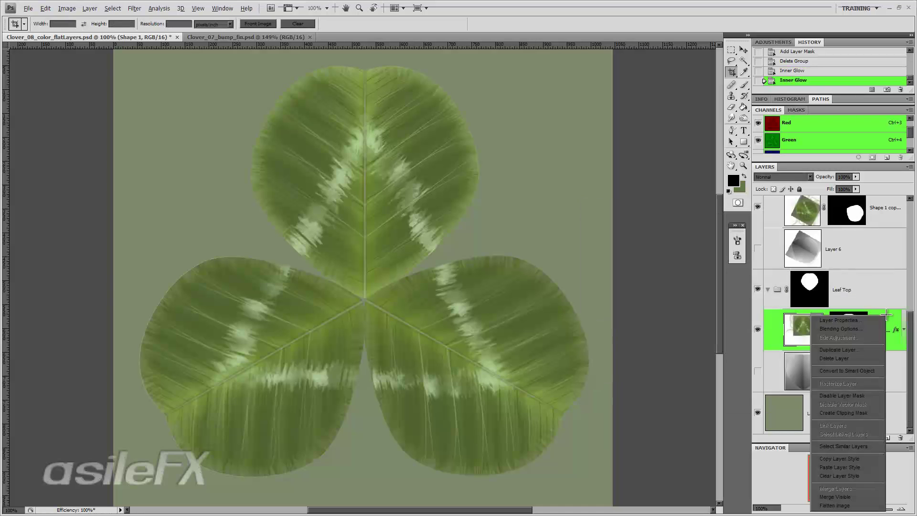
pyautogui.click(865, 458)
pyautogui.scroll(3, 864, 334)
pyautogui.click(882, 300)
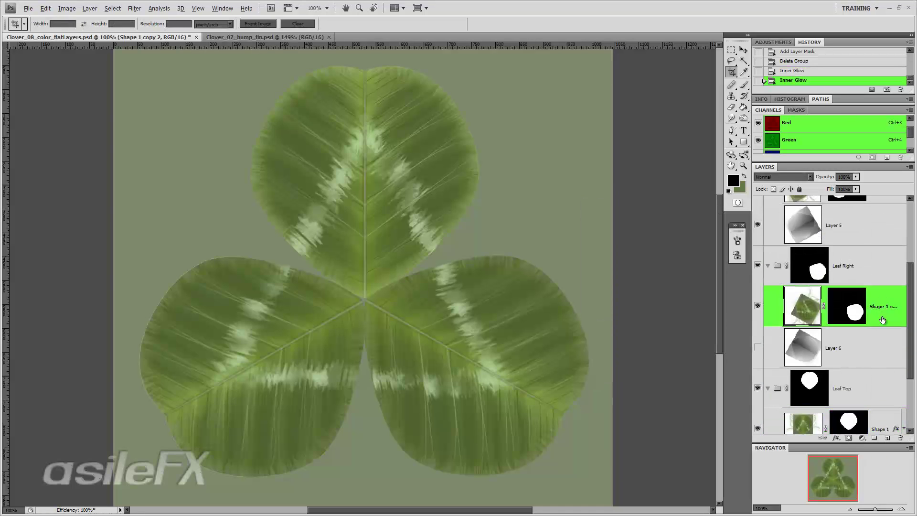
pyautogui.rightClick(881, 300)
pyautogui.click(850, 452)
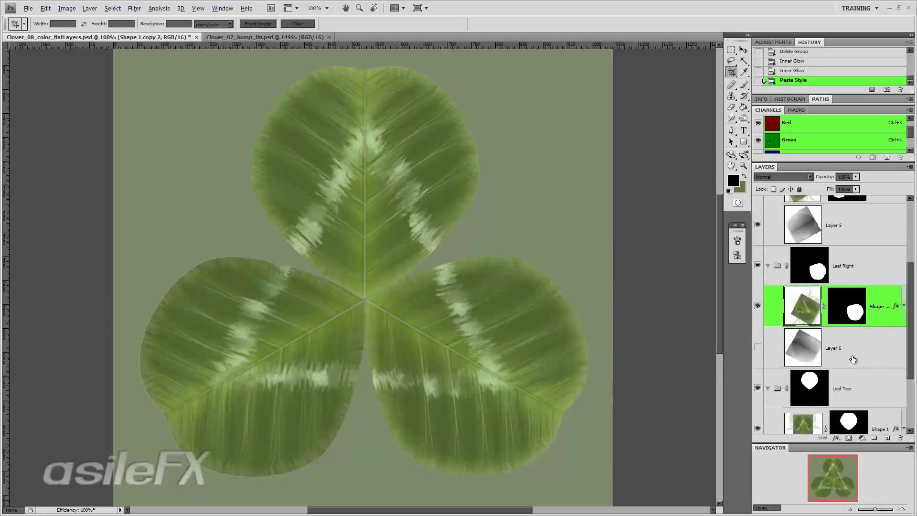
pyautogui.scroll(3, 855, 246)
pyautogui.rightClick(887, 300)
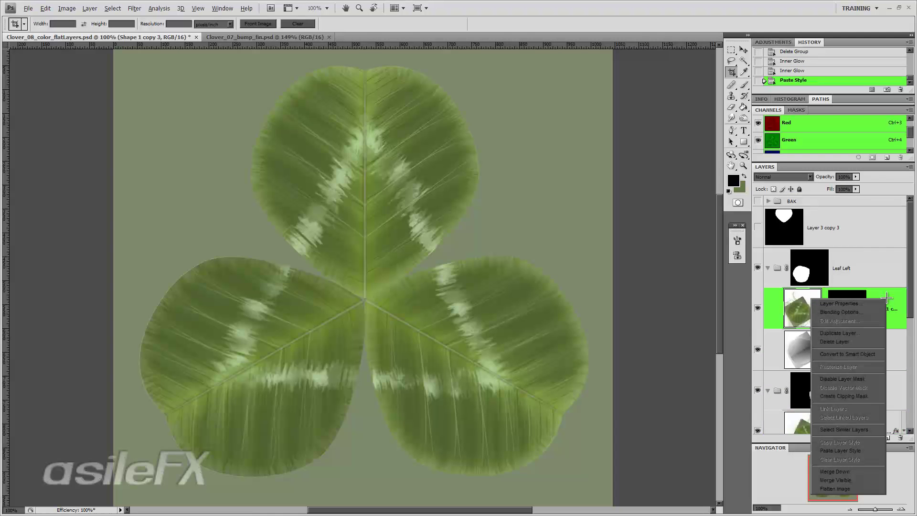
pyautogui.click(841, 451)
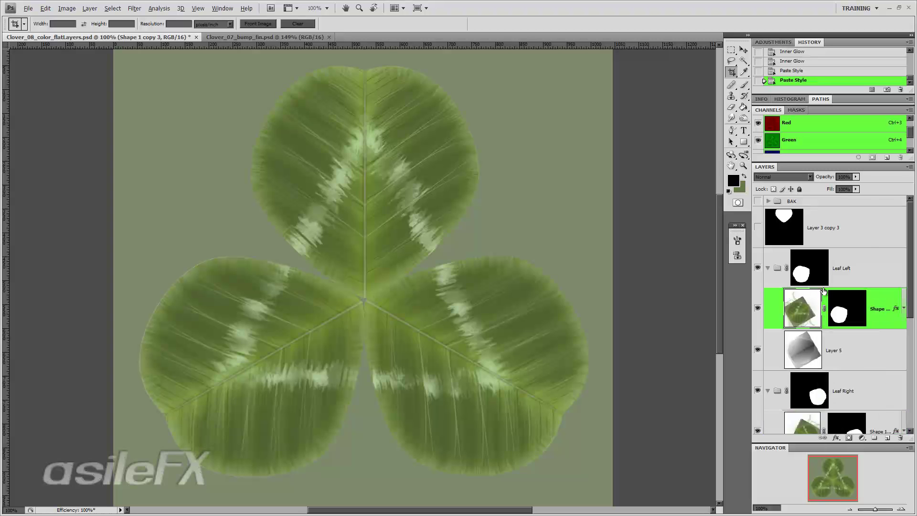
# - Reduce the Inner Glow opacity of Shape 1 copy 3 in the Leaf Left group to about 36%
pyautogui.doubleClick(881, 300)
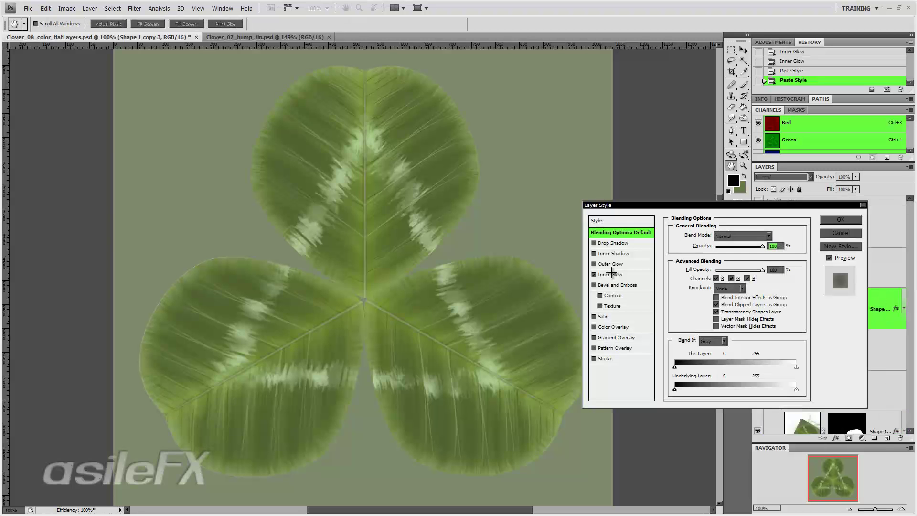
pyautogui.click(612, 273)
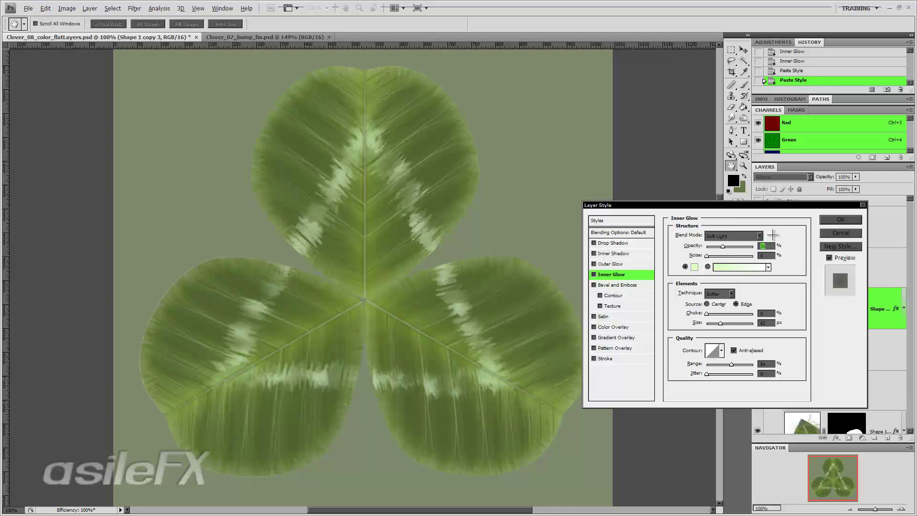
pyautogui.click(840, 220)
# - Raise the Inner Glow opacity of Shape 1 copy 2 to about 68% and save the document as Clover_08_color_flatLayers-2.psd
pyautogui.scroll(-3, 824, 297)
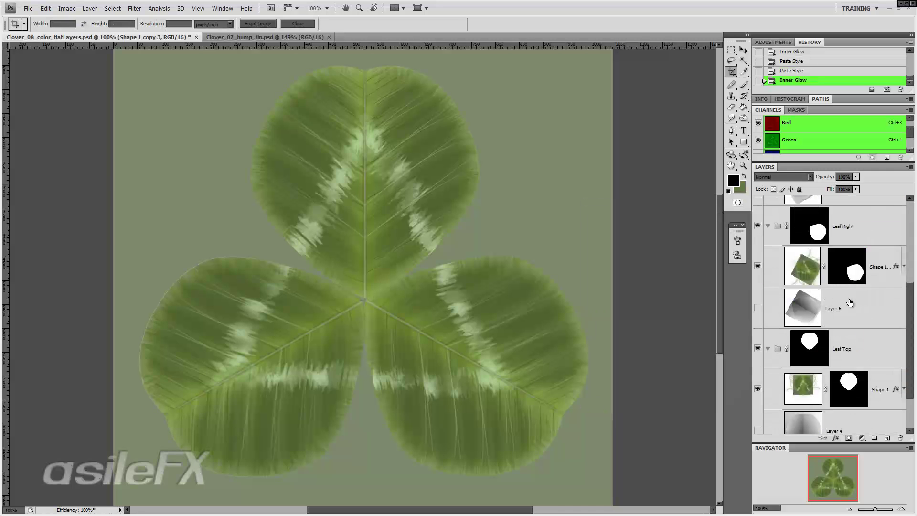
pyautogui.scroll(-2, 849, 302)
pyautogui.click(885, 227)
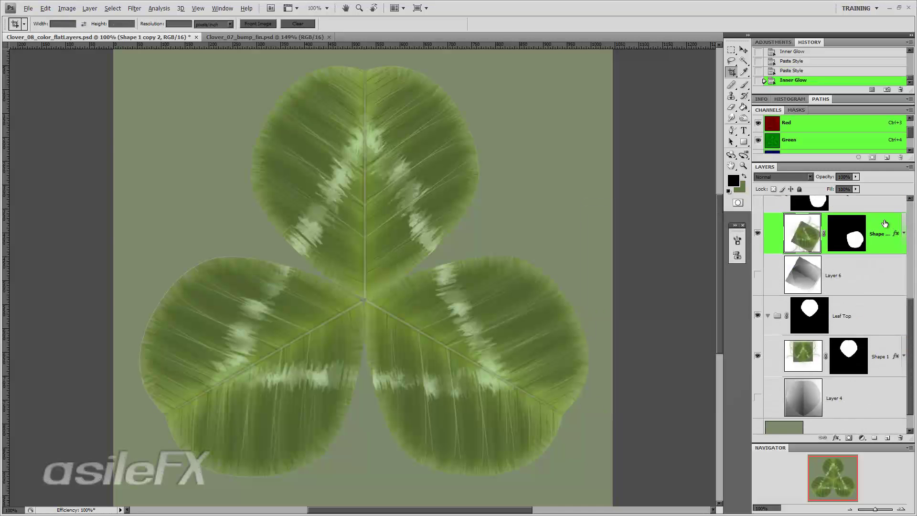
pyautogui.doubleClick(884, 223)
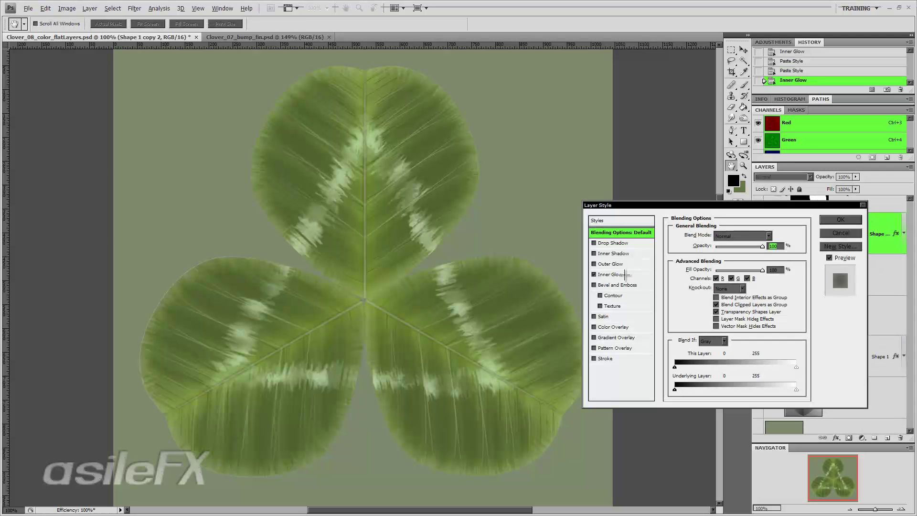
pyautogui.click(625, 275)
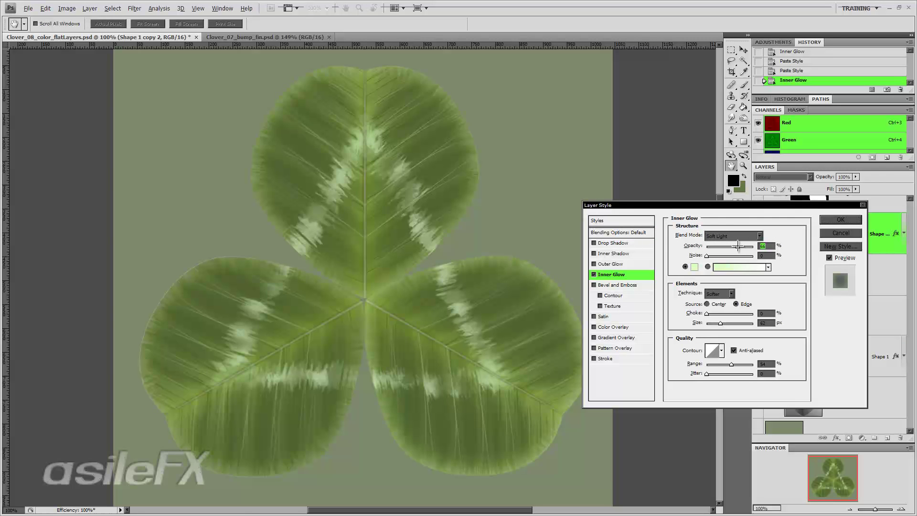
pyautogui.moveTo(738, 246); pyautogui.dragTo(739, 246)
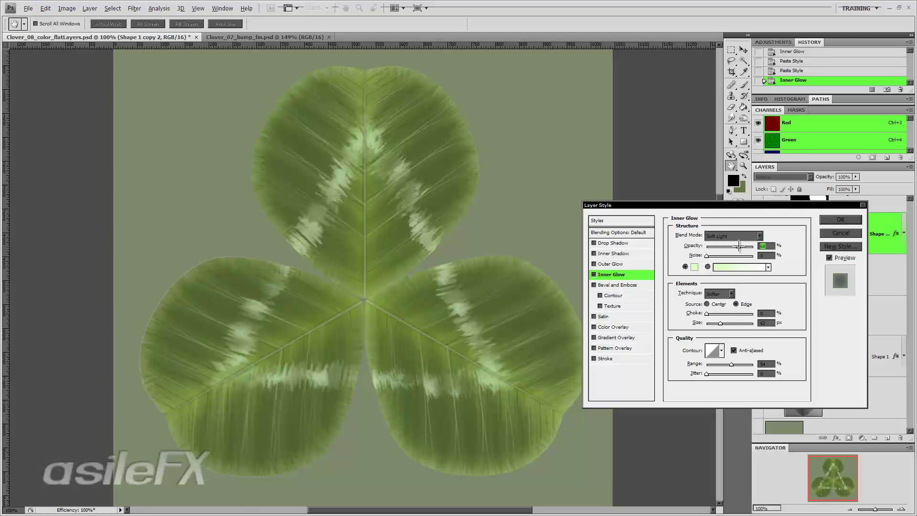
pyautogui.click(835, 219)
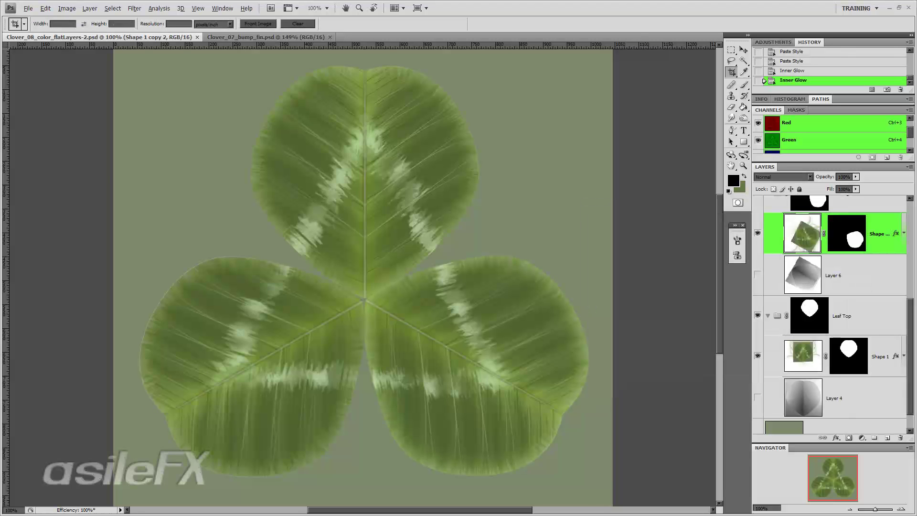
# - Select Layer 3 and sample an olive green from the leaf artwork as the foreground color with the Eyedropper
pyautogui.click(901, 509)
pyautogui.click(901, 509)
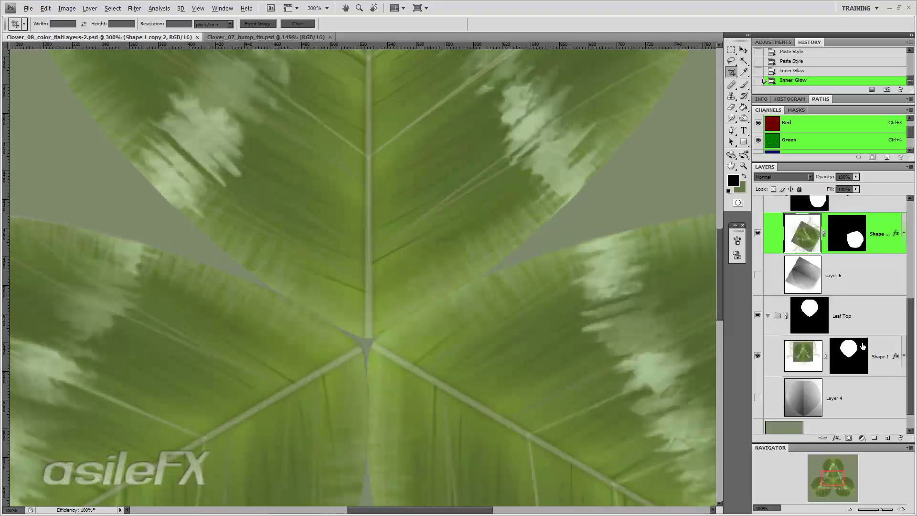
pyautogui.scroll(-1, 906, 329)
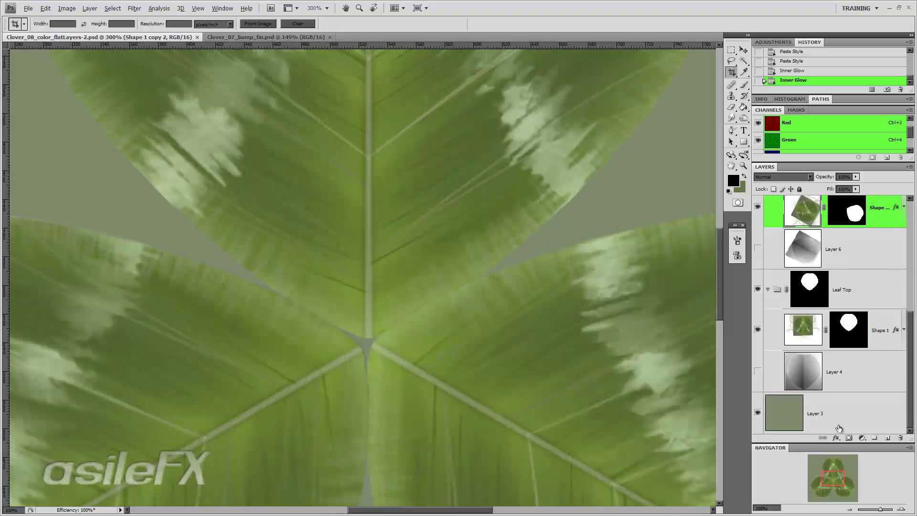
pyautogui.click(838, 430)
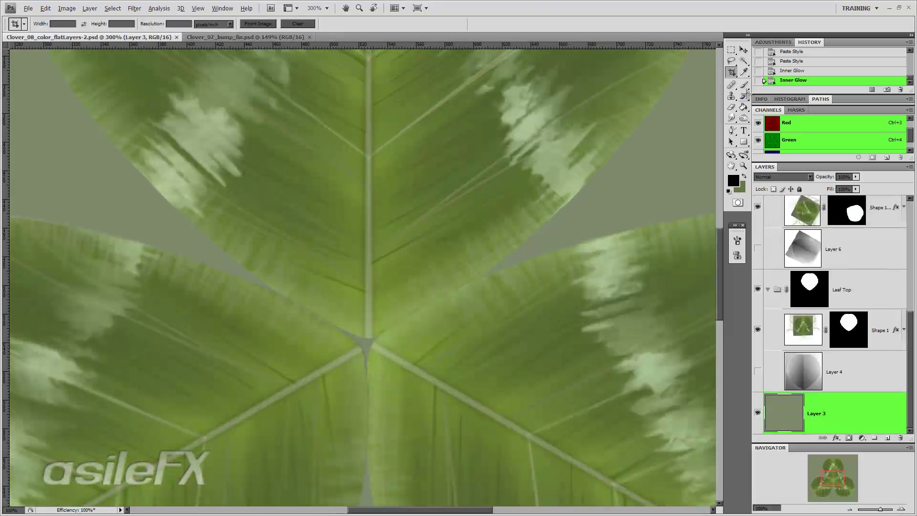
pyautogui.click(743, 72)
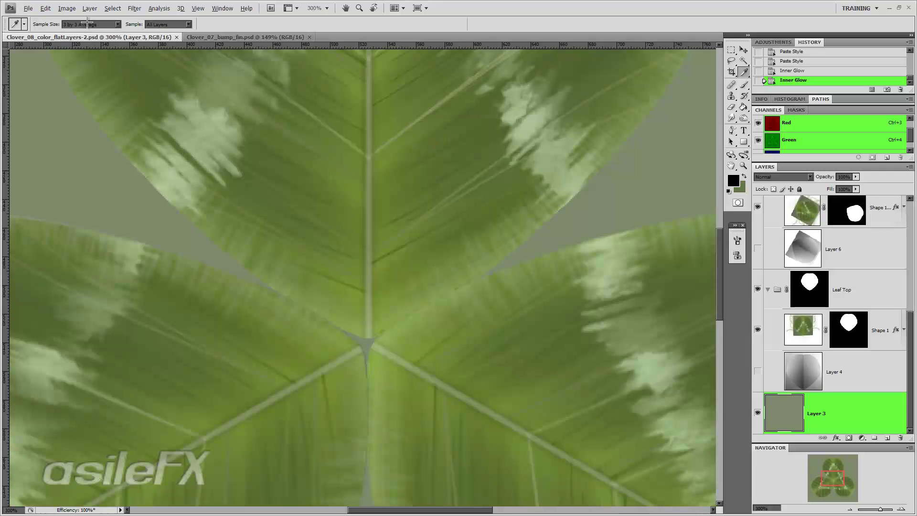
pyautogui.click(87, 24)
pyautogui.click(88, 30)
pyautogui.click(88, 24)
pyautogui.click(89, 42)
pyautogui.click(75, 92)
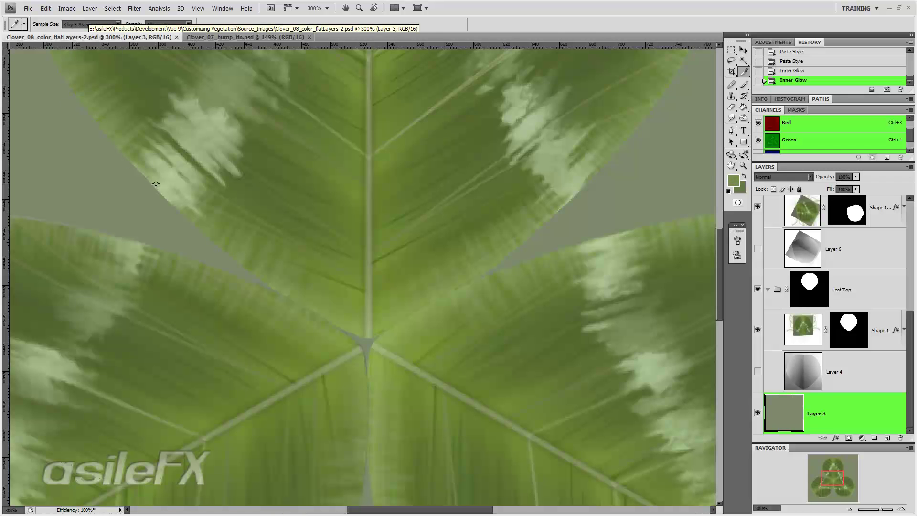
pyautogui.click(156, 183)
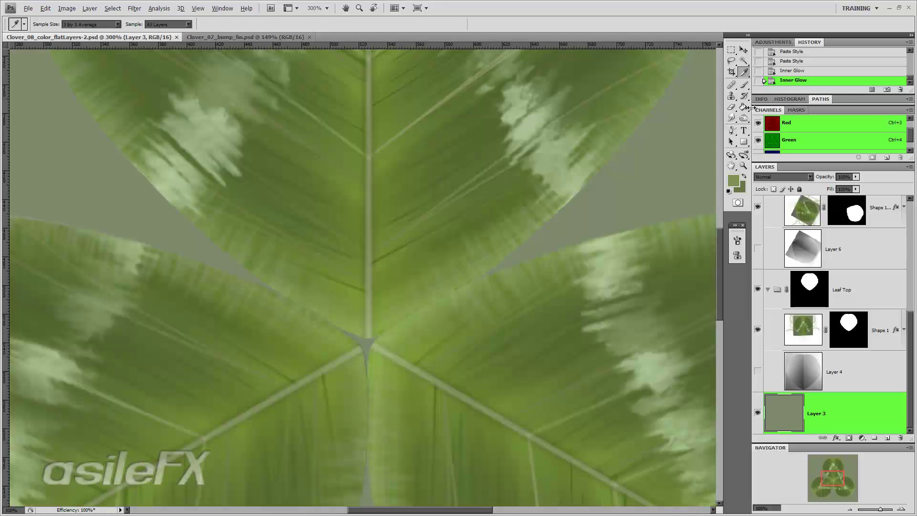
# - Fill the background on Layer 3 with the sampled olive green using the Paint Bucket
pyautogui.click(744, 107)
pyautogui.click(658, 141)
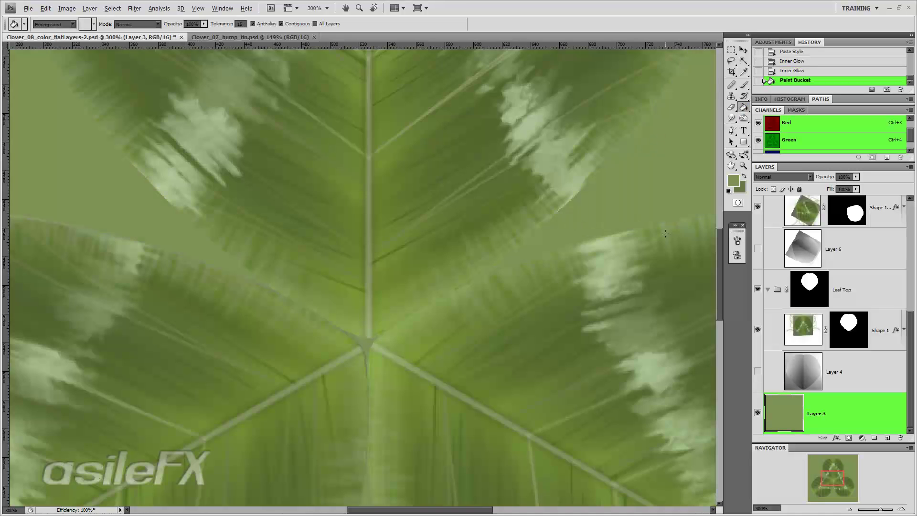
pyautogui.hotkey('ctrl', '1')
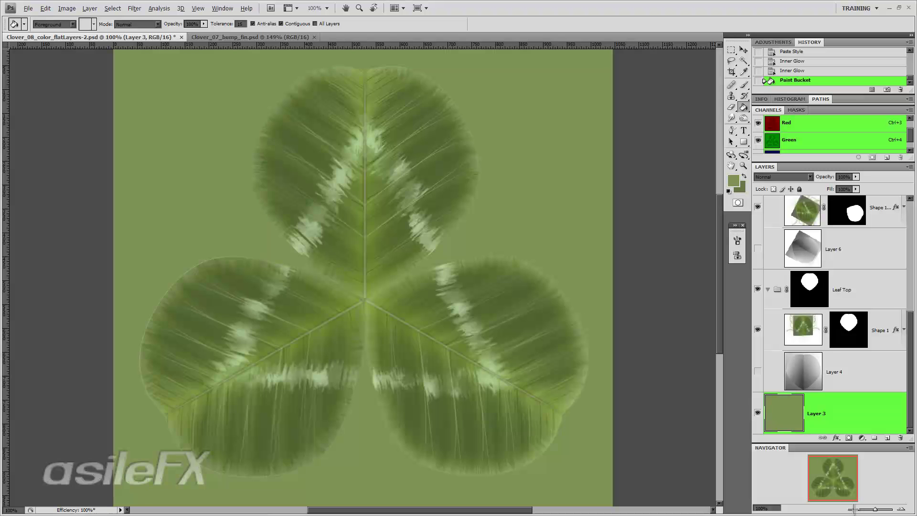
pyautogui.click(849, 509)
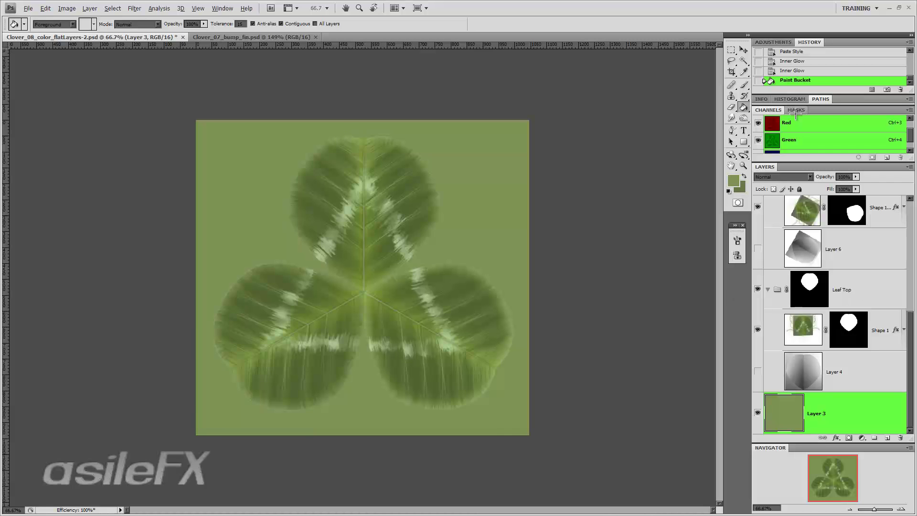
# - Create a new document from the current history state, then hide Shape 1 and show Layer 4 in Leaf Top
pyautogui.click(872, 89)
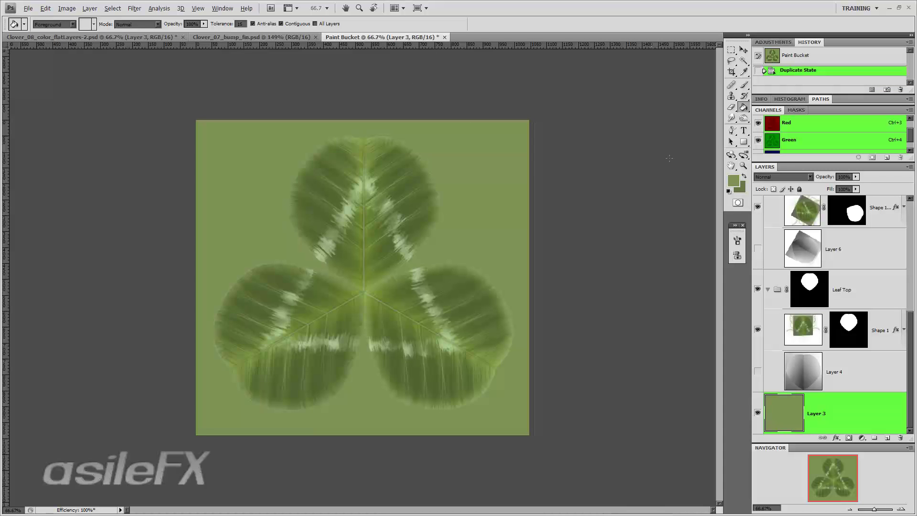
pyautogui.click(757, 329)
pyautogui.click(757, 371)
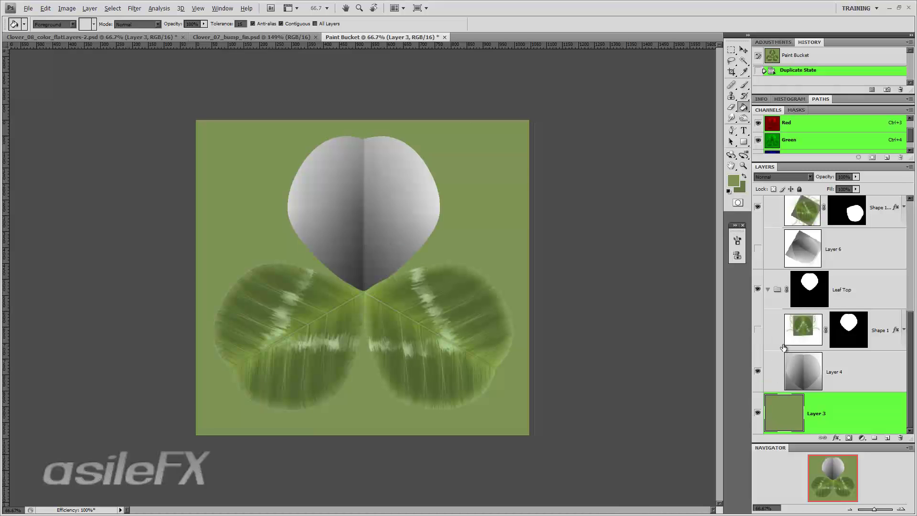
# - Hide the colored Shape 1 copies in Leaf Right and Leaf Left and show the grayscale Layer 6 and Layer 5
pyautogui.scroll(2, 783, 347)
pyautogui.click(758, 284)
pyautogui.click(757, 326)
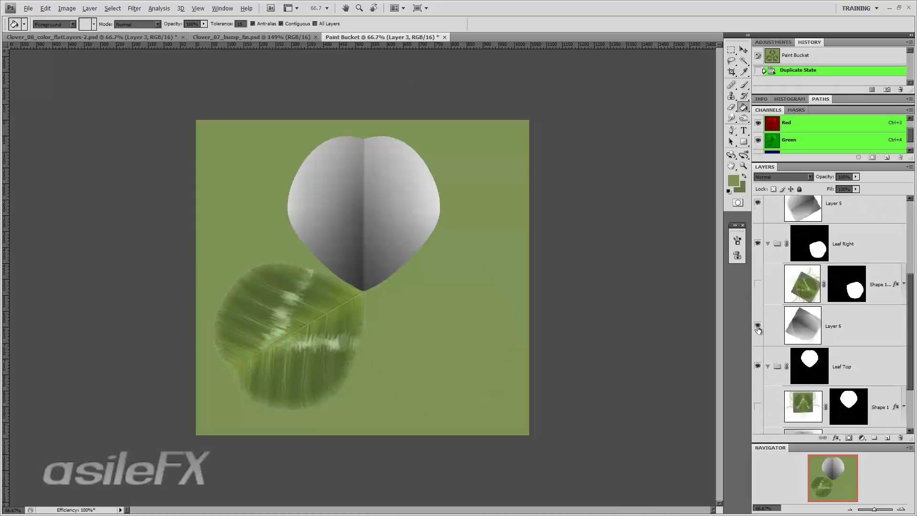
pyautogui.scroll(3, 764, 330)
pyautogui.click(757, 238)
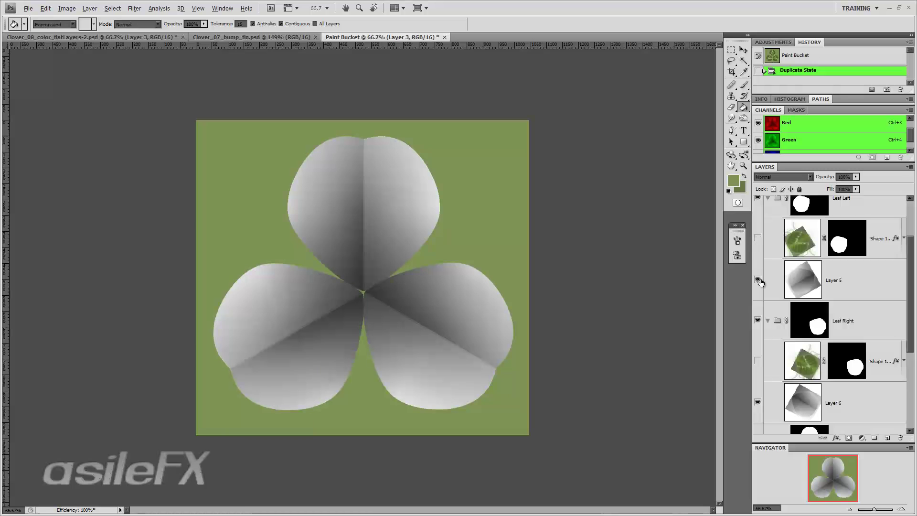
pyautogui.scroll(-4, 783, 300)
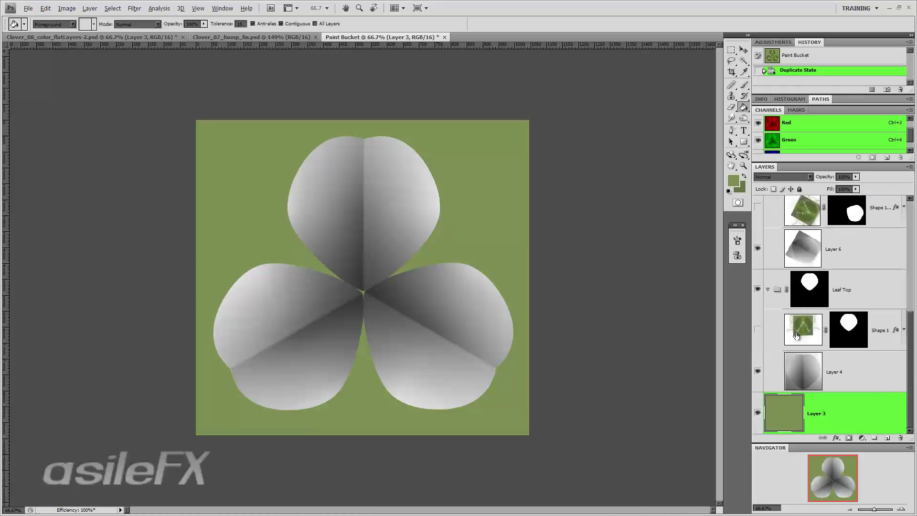
# - Add a black-to-white Gradient Overlay to Layer 3 and set its style to Radial
pyautogui.click(901, 509)
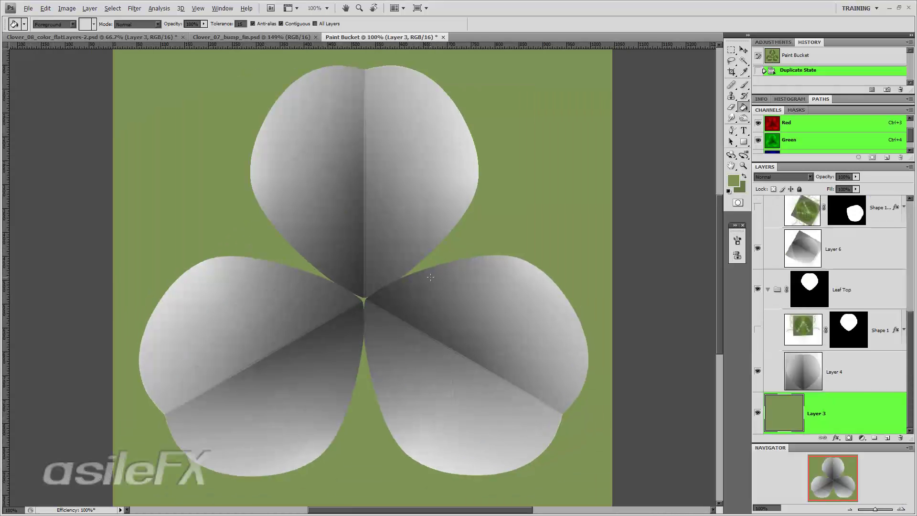
pyautogui.doubleClick(859, 405)
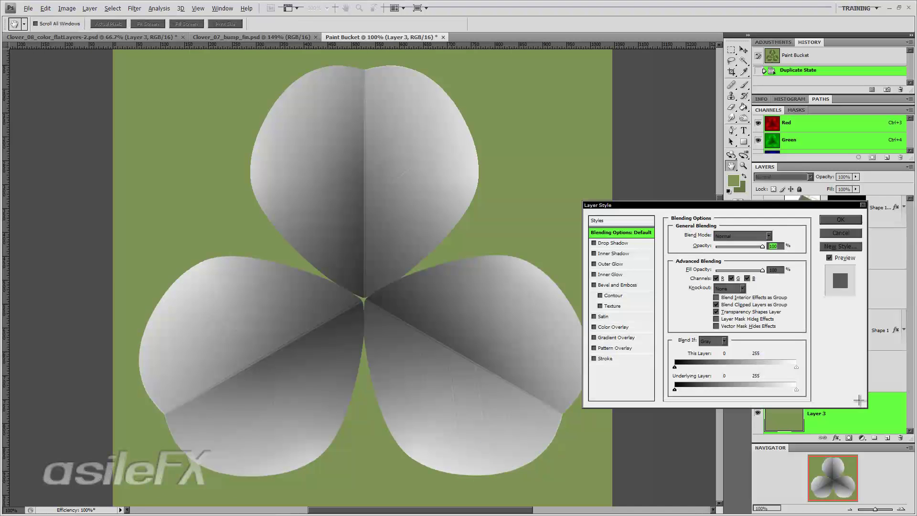
pyautogui.click(618, 337)
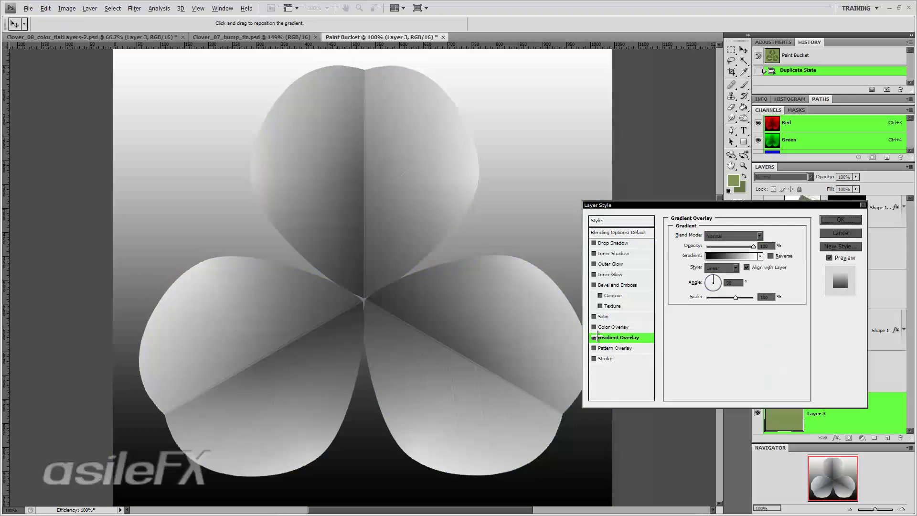
pyautogui.click(719, 270)
pyautogui.click(716, 283)
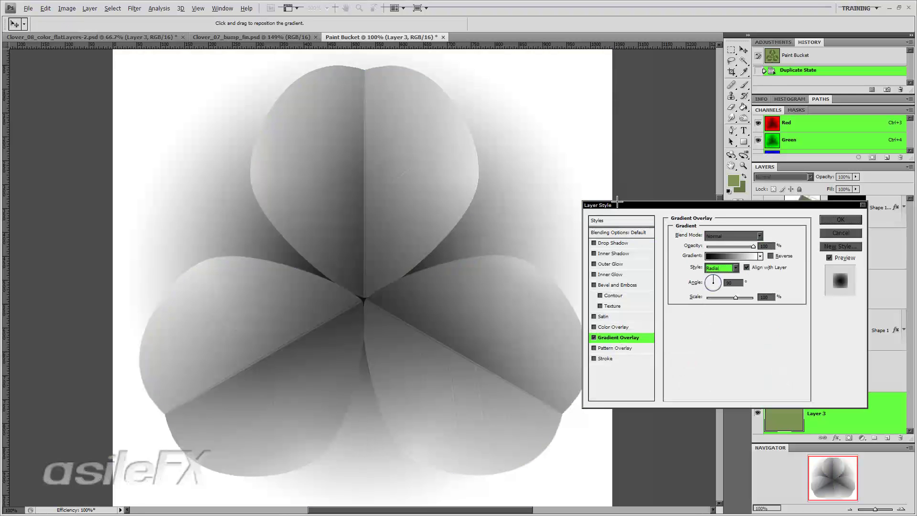
# - Set the radial Gradient Overlay's scale to about 127% at 100% opacity
pyautogui.moveTo(735, 297); pyautogui.dragTo(762, 290)
pyautogui.moveTo(753, 245)
pyautogui.mouseDown()
pyautogui.moveTo(745, 246)
pyautogui.moveTo(761, 246)
pyautogui.mouseUp()
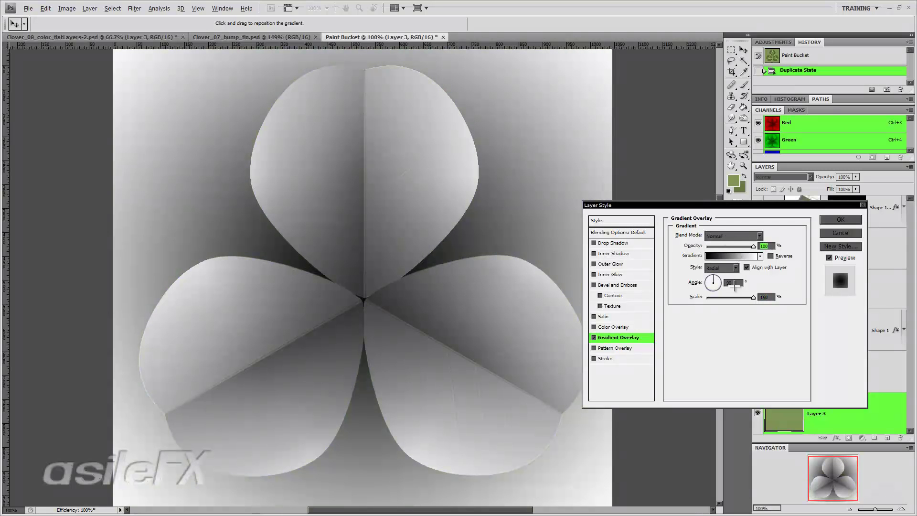
pyautogui.moveTo(750, 297)
pyautogui.mouseDown()
pyautogui.moveTo(740, 297)
pyautogui.moveTo(753, 297)
pyautogui.mouseUp()
pyautogui.moveTo(753, 297); pyautogui.dragTo(745, 297)
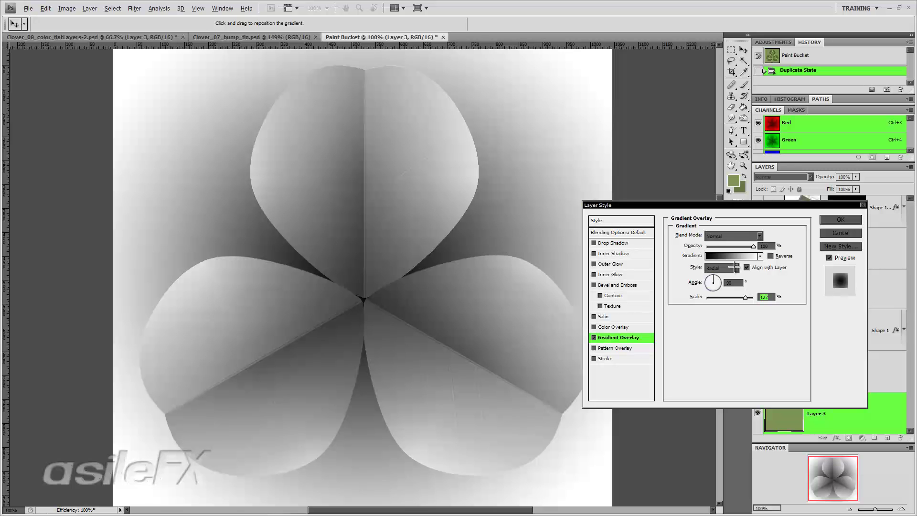
# - Change the gradient's black stop to dark gray #484848 and apply the Gradient Overlay to Layer 3
pyautogui.click(760, 256)
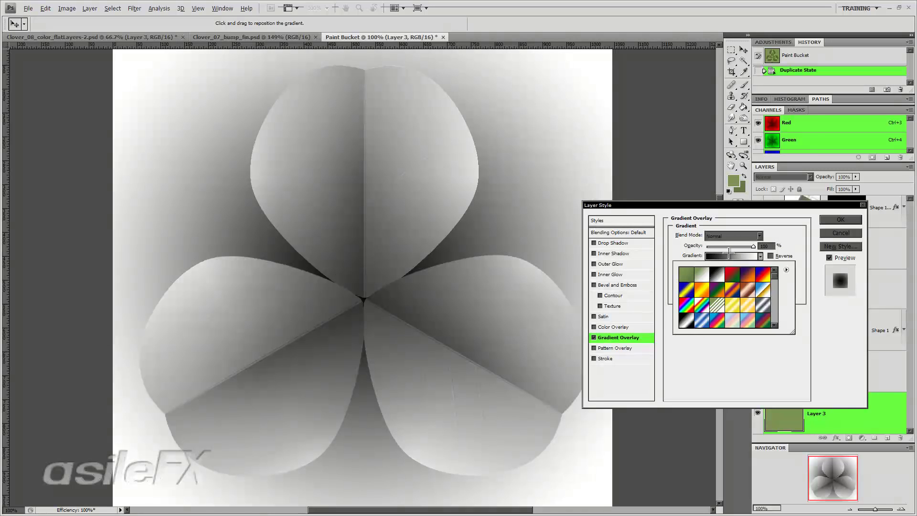
pyautogui.click(729, 255)
pyautogui.click(623, 256)
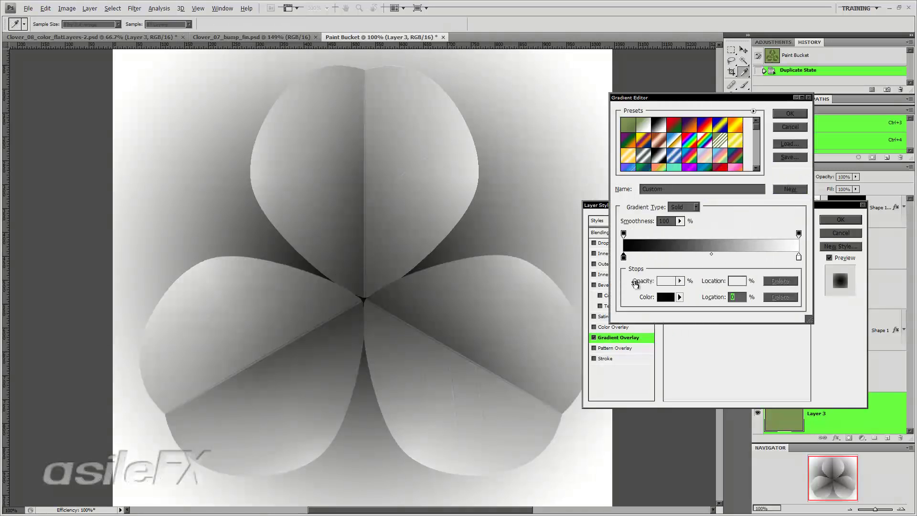
pyautogui.click(664, 296)
pyautogui.click(361, 295)
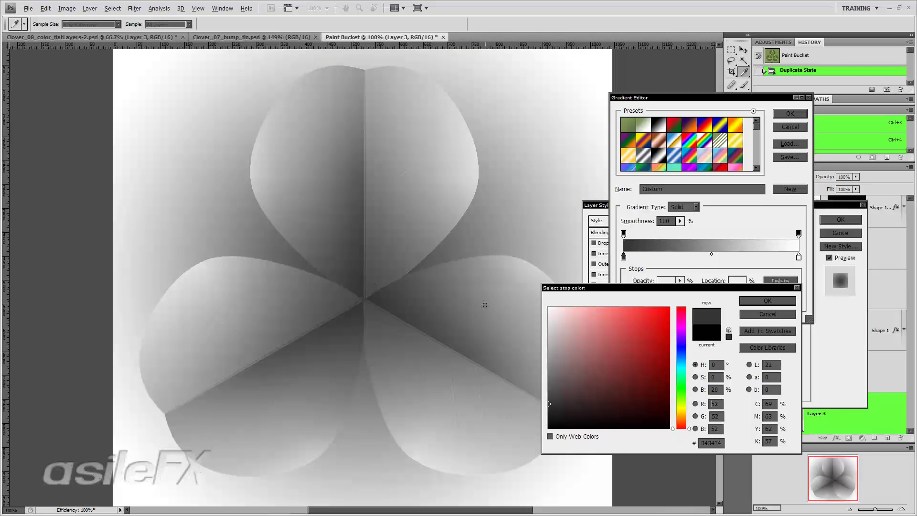
pyautogui.moveTo(549, 410)
pyautogui.mouseDown()
pyautogui.moveTo(543, 414)
pyautogui.moveTo(540, 396)
pyautogui.moveTo(550, 384)
pyautogui.moveTo(548, 405)
pyautogui.moveTo(549, 395)
pyautogui.mouseUp()
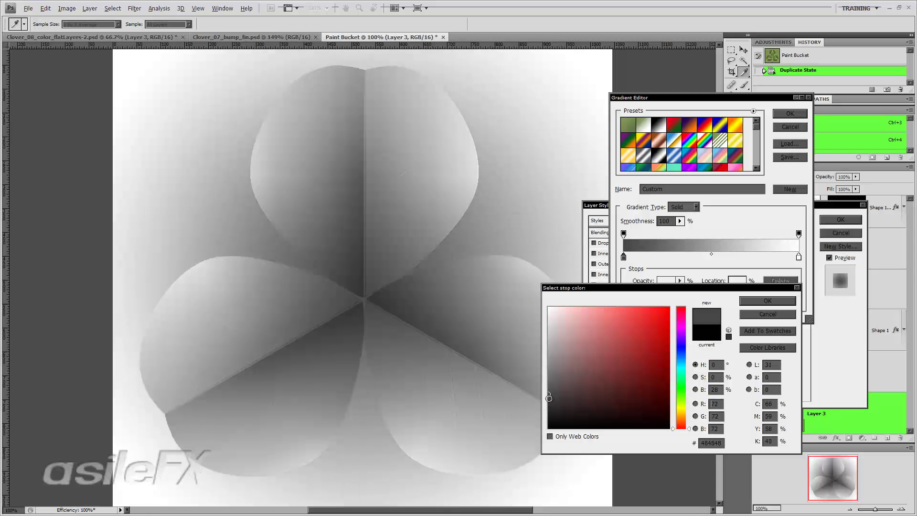
pyautogui.click(767, 302)
pyautogui.click(789, 113)
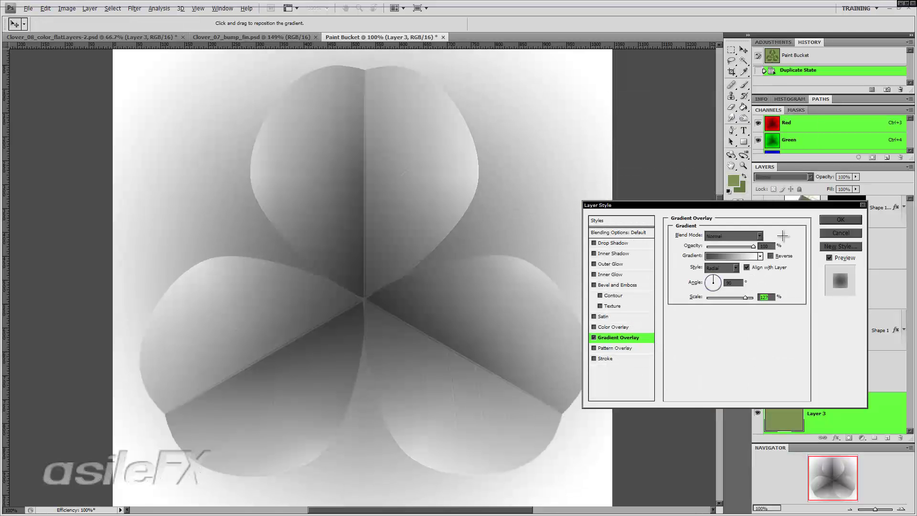
pyautogui.click(829, 218)
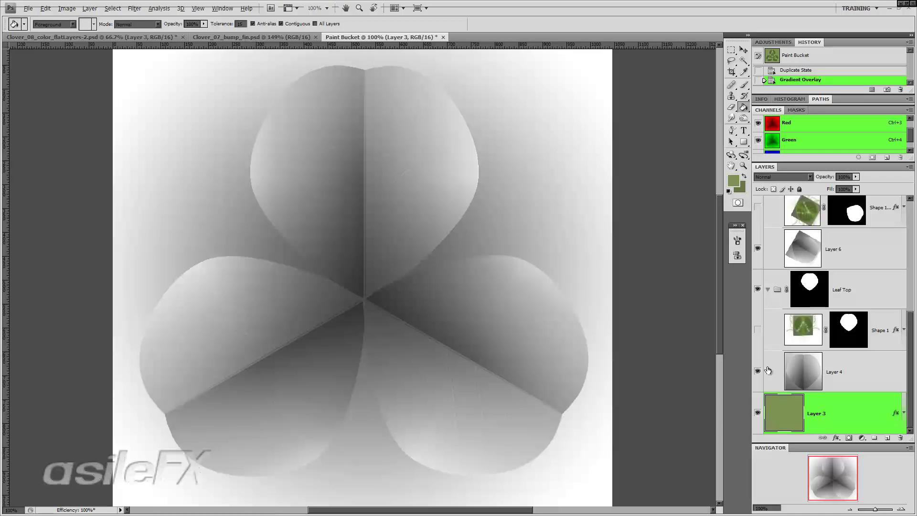
# - Examine how the background gradient blends with the leaves where they meet at the center
pyautogui.click(850, 509)
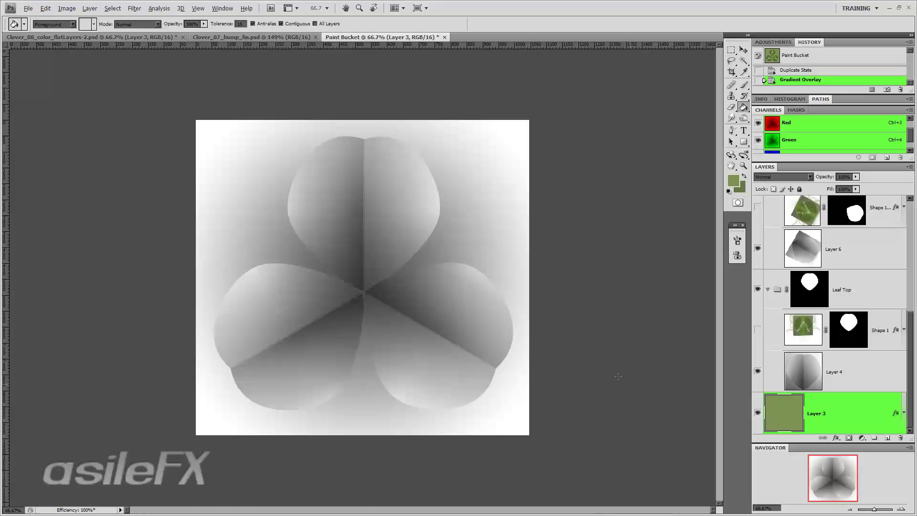
pyautogui.press('z')
pyautogui.click(329, 343)
pyautogui.moveTo(375, 272); pyautogui.dragTo(329, 344)
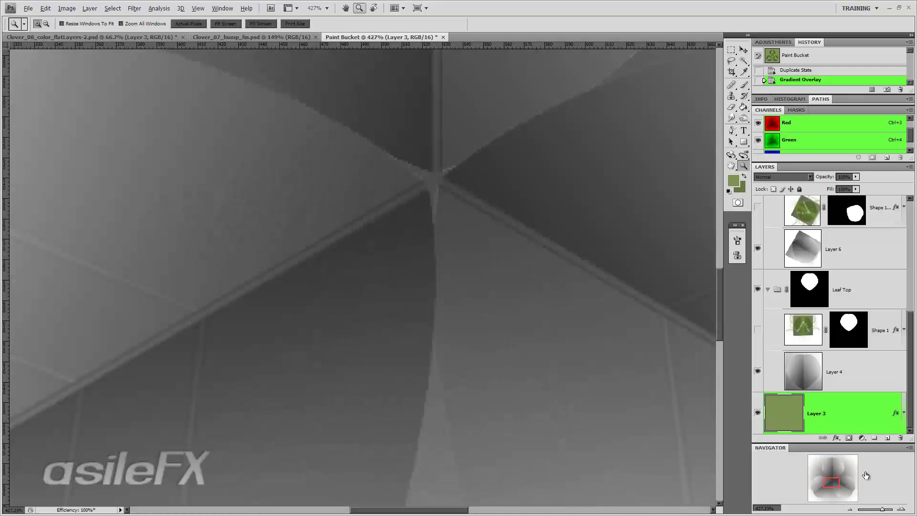
pyautogui.click(849, 508)
pyautogui.click(849, 508)
pyautogui.click(849, 508)
pyautogui.click(850, 508)
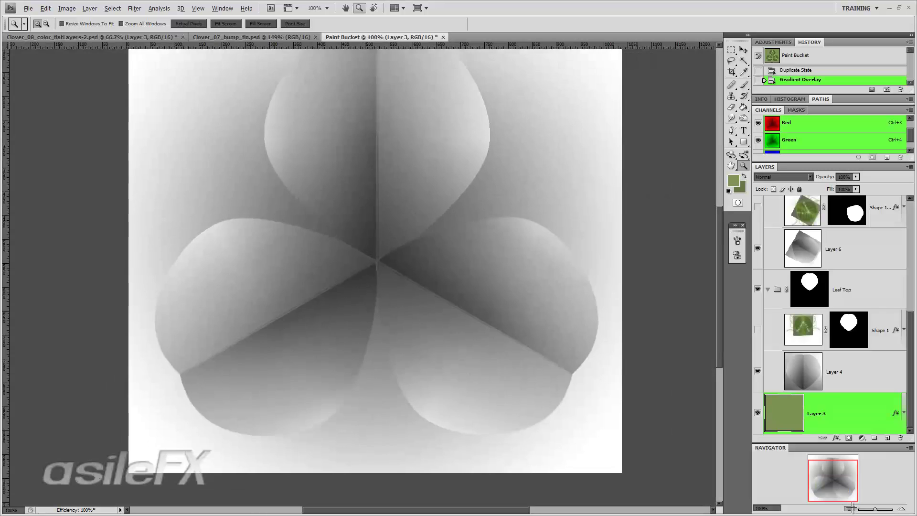
pyautogui.click(849, 508)
# - Flatten the duplicate grayscale image and discard its hidden layers
pyautogui.scroll(5, 862, 261)
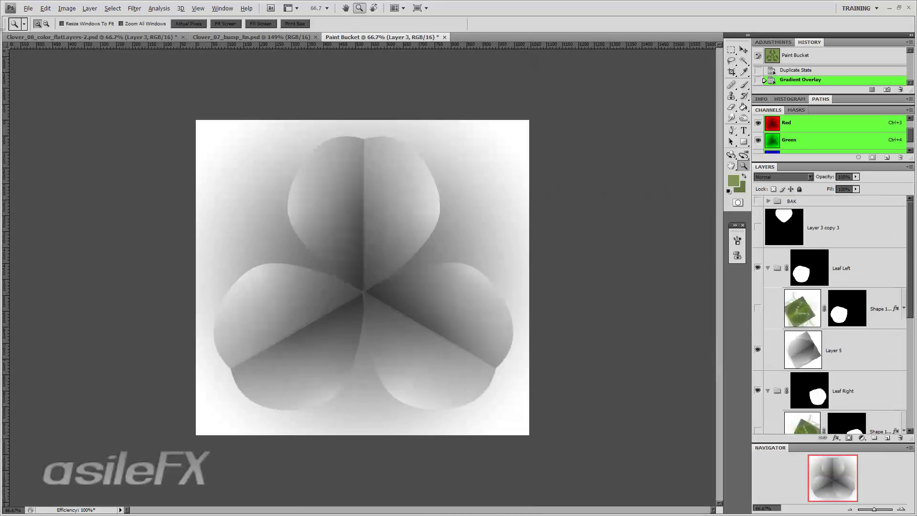
pyautogui.click(90, 8)
pyautogui.click(129, 314)
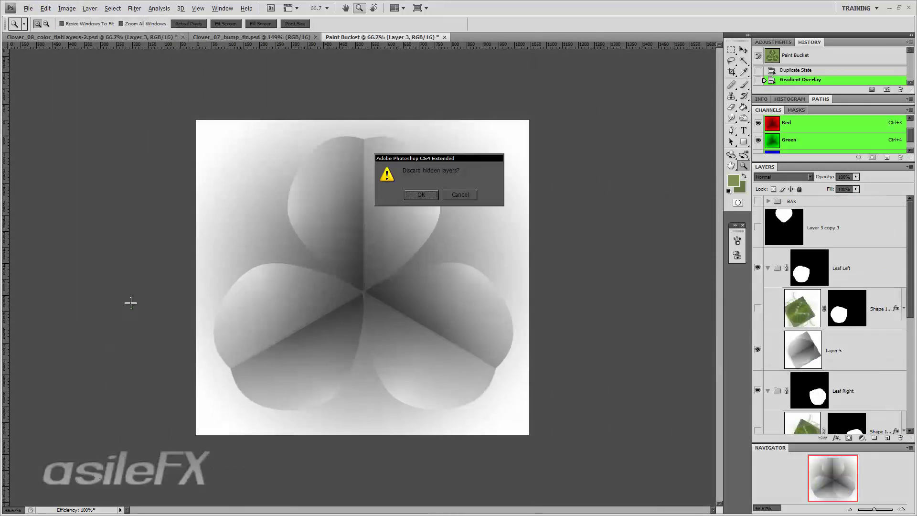
pyautogui.click(416, 193)
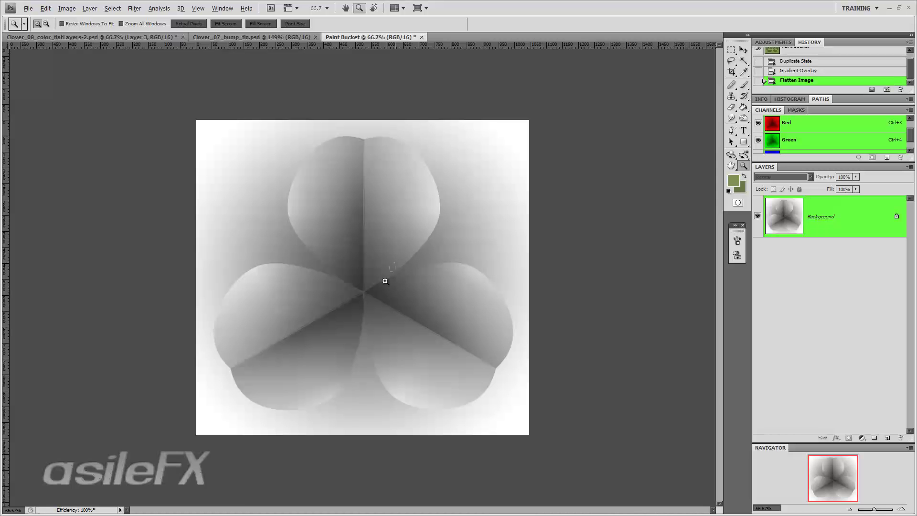
# - Set up the Clone Stamp for the central leaf junction with a soft round brush at 41 px and 40% hardness
pyautogui.moveTo(385, 281); pyautogui.dragTo(368, 315)
pyautogui.moveTo(829, 480); pyautogui.dragTo(826, 480)
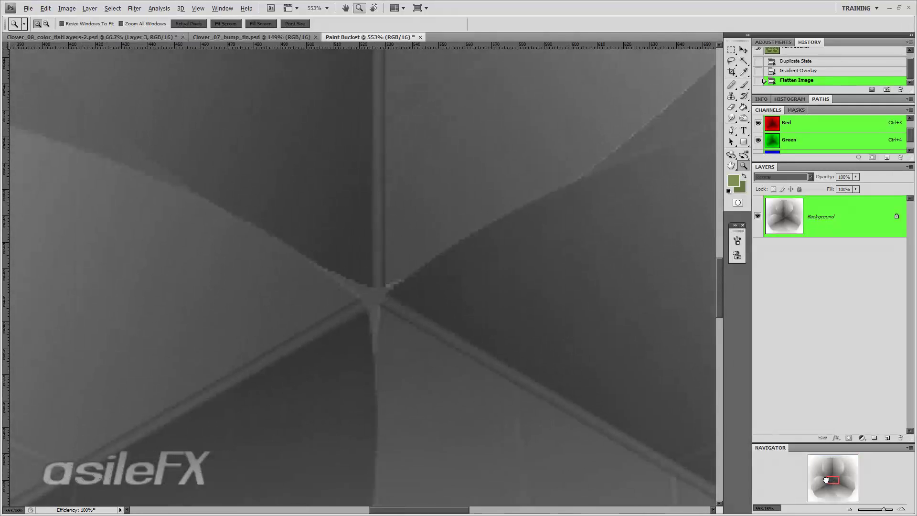
pyautogui.click(731, 95)
pyautogui.rightClick(382, 254)
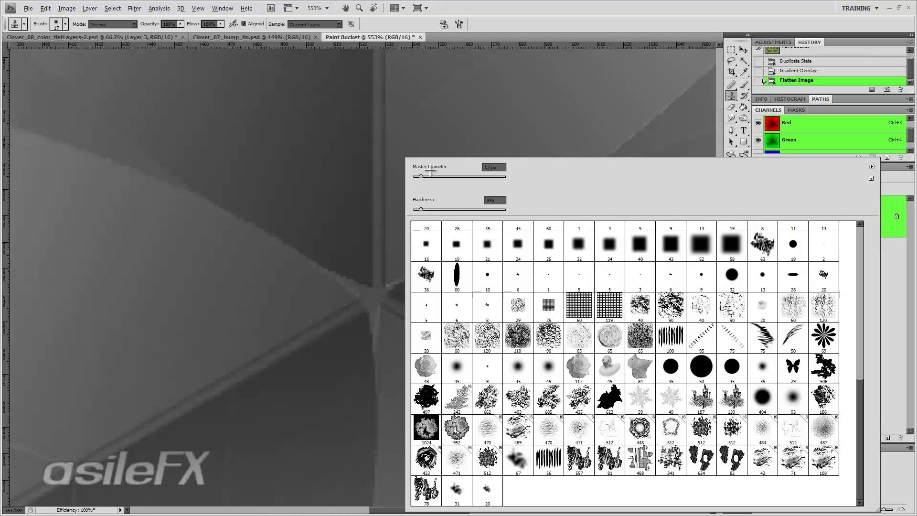
pyautogui.scroll(5, 629, 351)
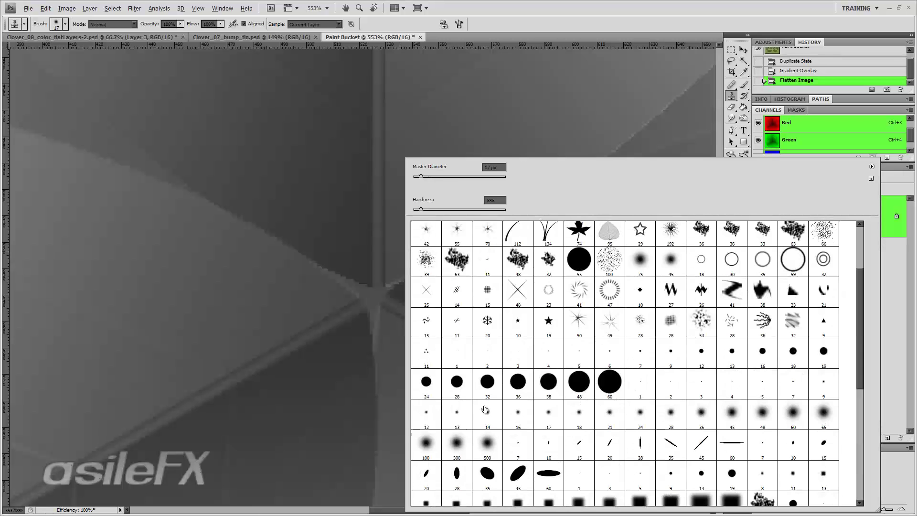
pyautogui.click(424, 445)
pyautogui.click(432, 176)
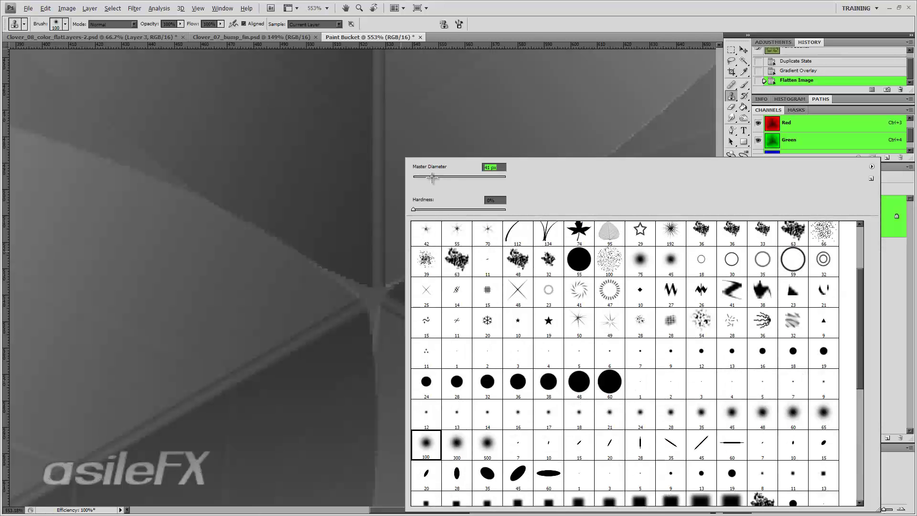
pyautogui.moveTo(431, 209); pyautogui.dragTo(445, 208)
pyautogui.click(374, 309)
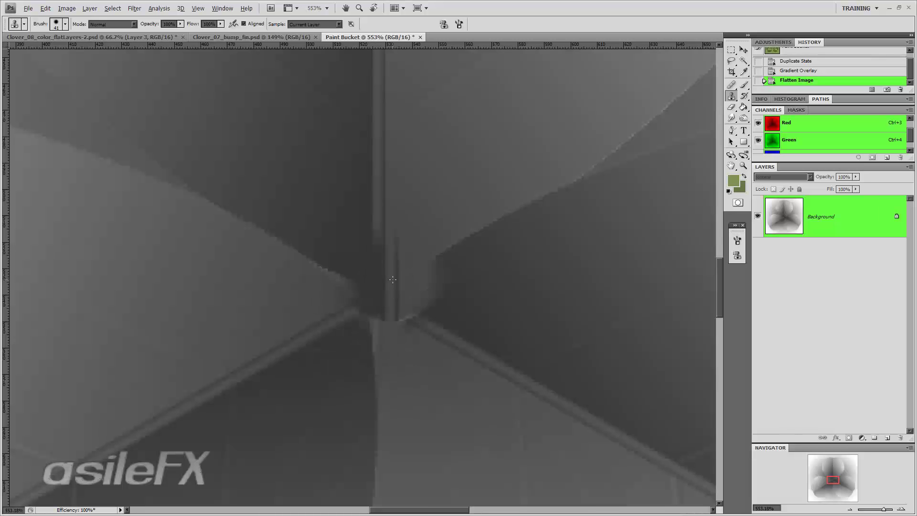
# - Reduce the Clone Stamp brush diameter to about 6 px for the narrow veins at the junction
pyautogui.rightClick(398, 158)
pyautogui.click(414, 176)
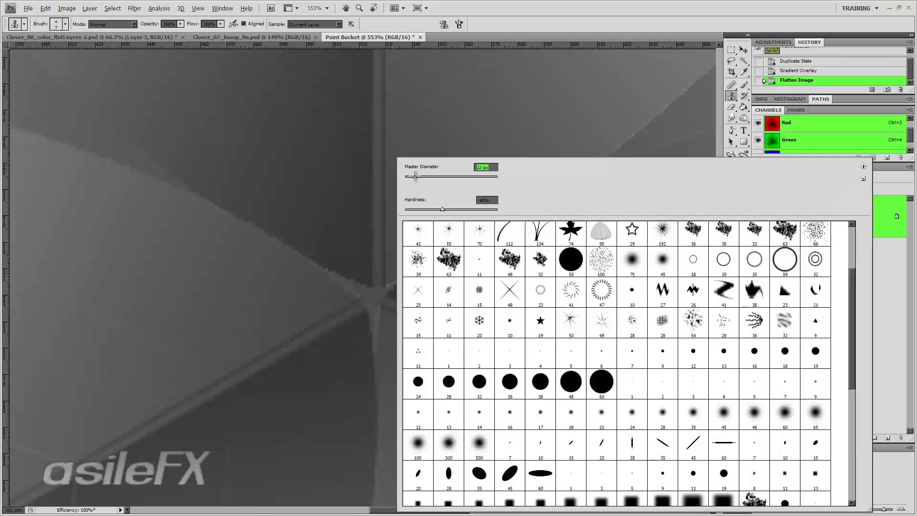
pyautogui.moveTo(412, 177); pyautogui.dragTo(407, 176)
pyautogui.click(505, 2)
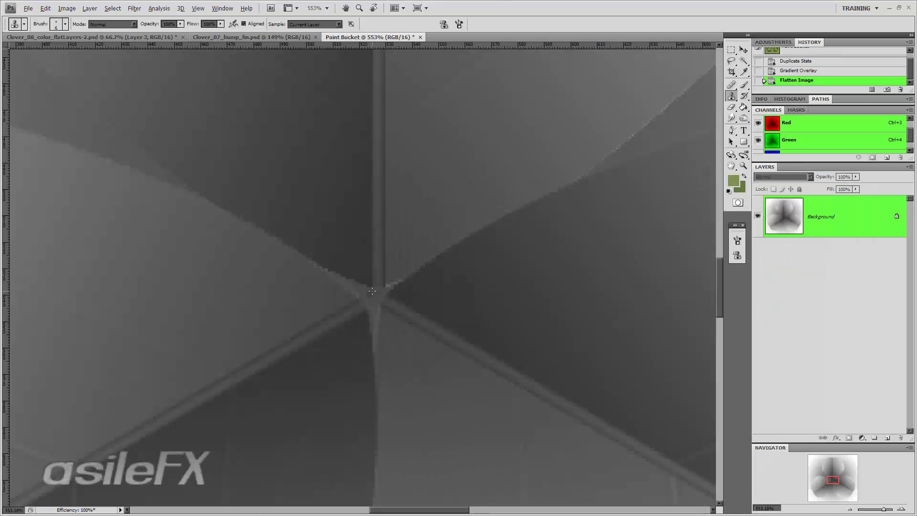
# - Clone the vein texture over the gaps where the three leaves meet at the center of the grayscale bump map
pyautogui.moveTo(379, 287); pyautogui.dragTo(382, 299)
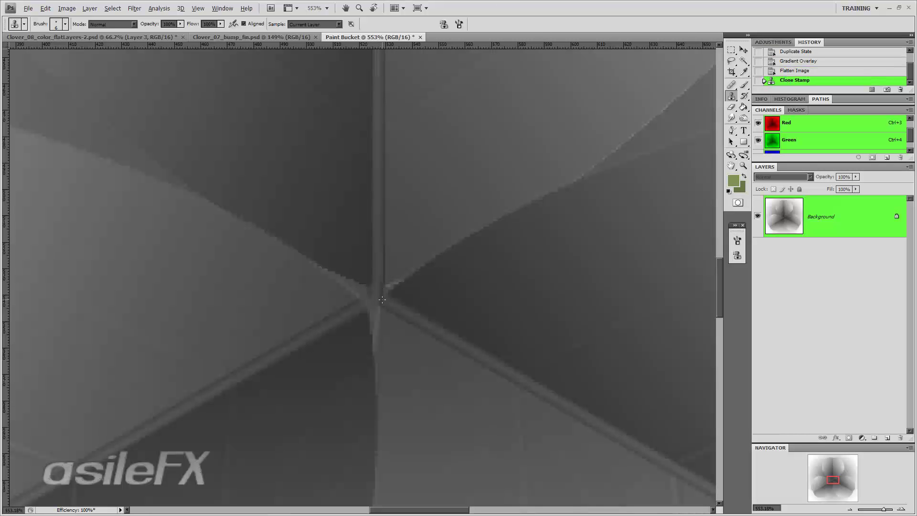
pyautogui.click(384, 298)
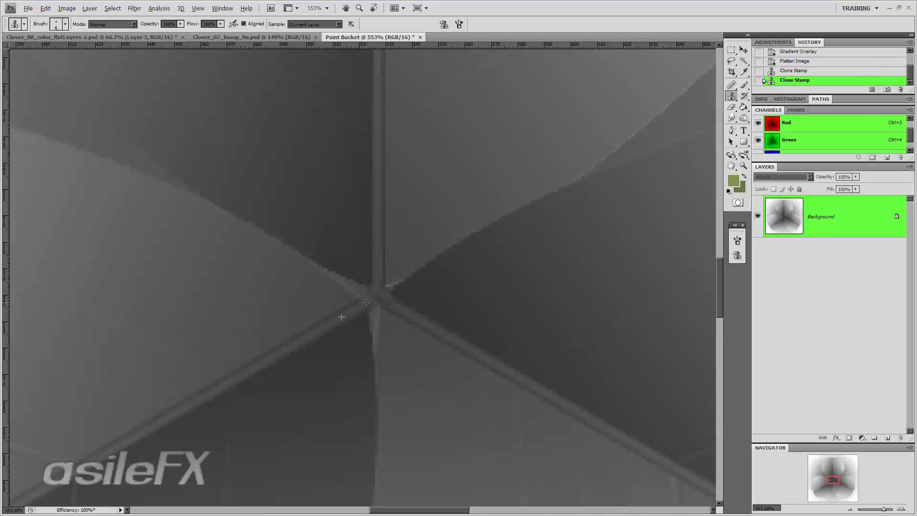
pyautogui.click(347, 314)
pyautogui.click(374, 292)
pyautogui.moveTo(378, 292); pyautogui.dragTo(380, 292)
pyautogui.hotkey('ctrl', '1')
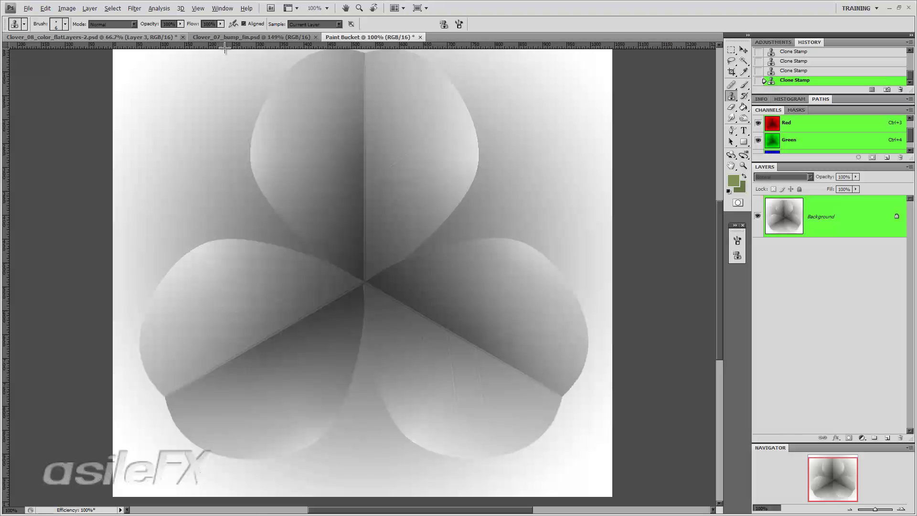
# - Close Clover_07_bump_fin.psd and duplicate the current state of the color clover file into a new document
pyautogui.click(145, 37)
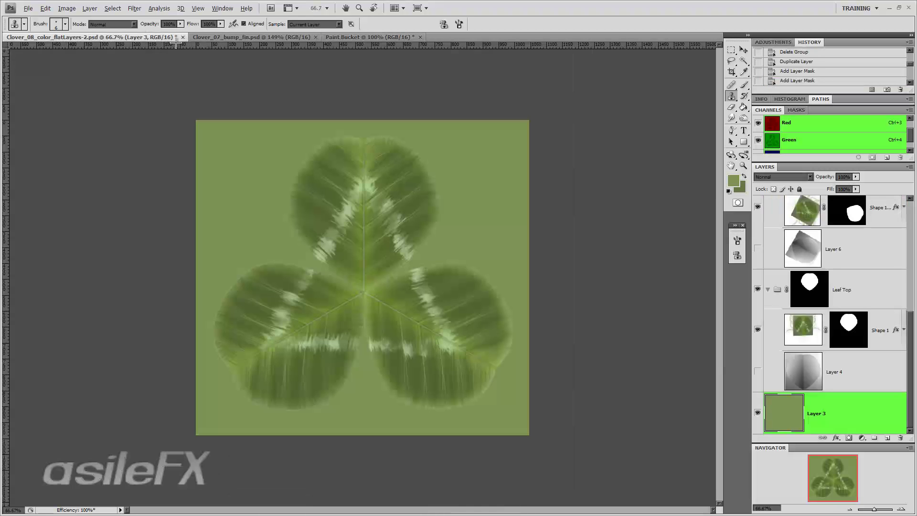
pyautogui.click(243, 37)
pyautogui.click(316, 37)
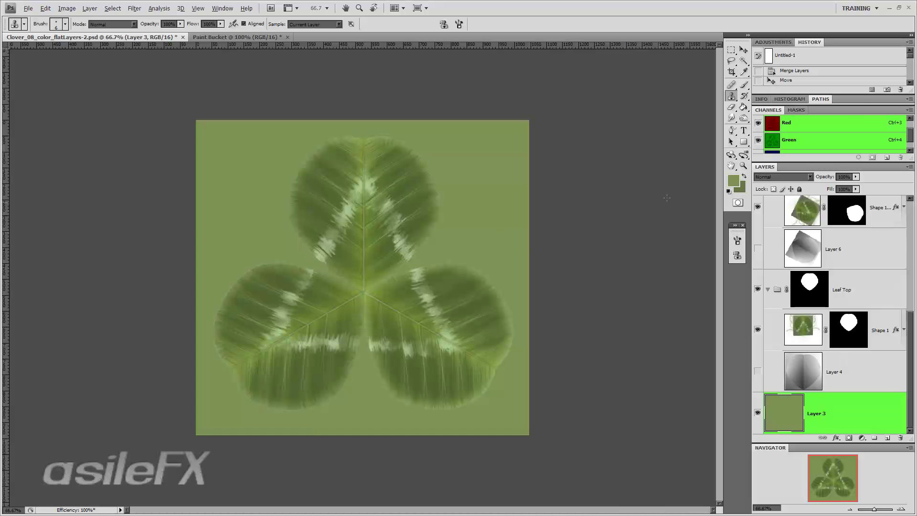
pyautogui.click(859, 109)
pyautogui.click(871, 89)
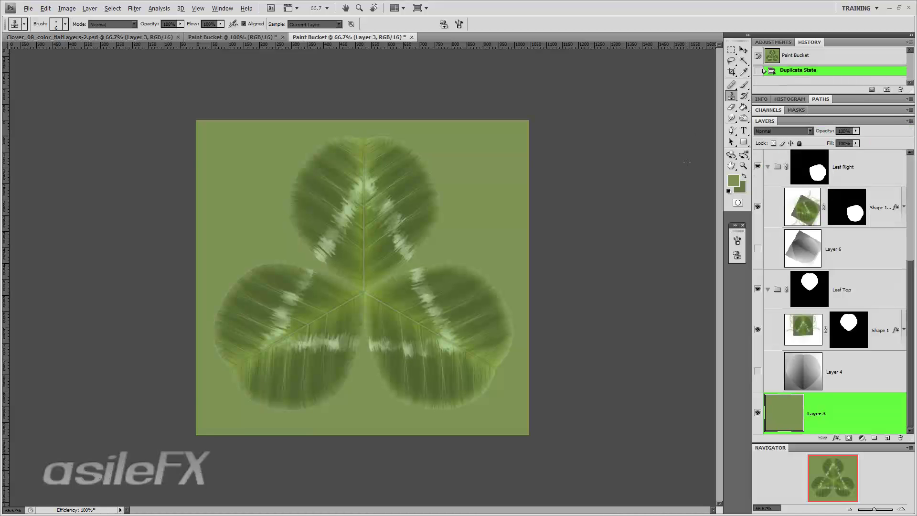
# - Copy the Leaf Left group's entire layer mask and paste it as a new layer above Layer 3 copy 3
pyautogui.scroll(4, 804, 254)
pyautogui.scroll(1, 770, 267)
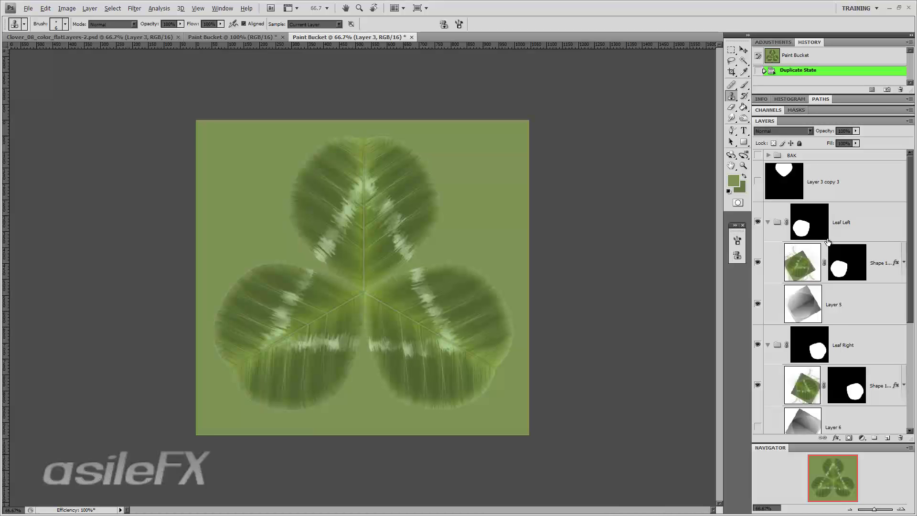
pyautogui.scroll(-5, 834, 324)
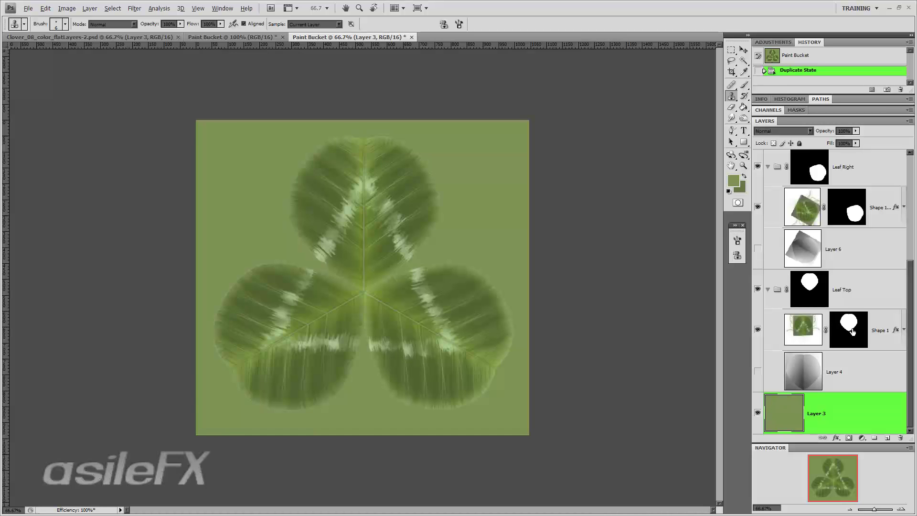
pyautogui.click(853, 331)
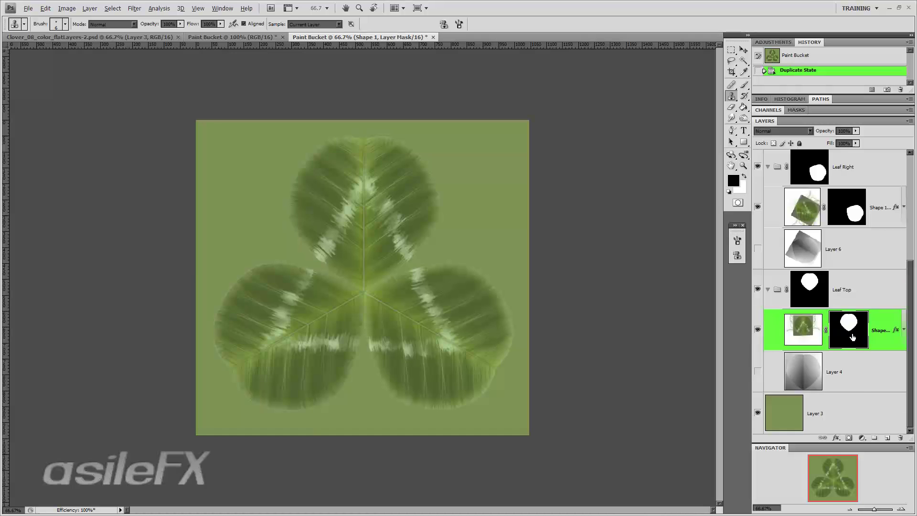
pyautogui.scroll(5, 853, 336)
pyautogui.click(808, 217)
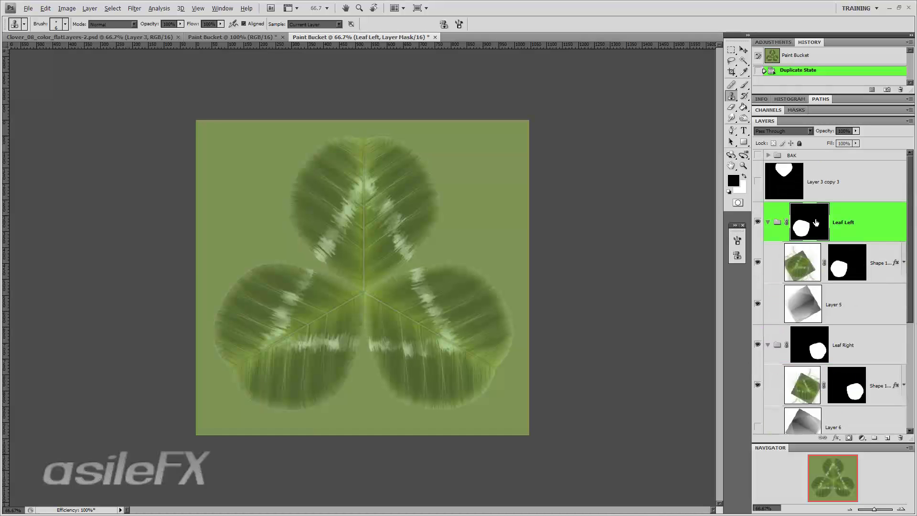
pyautogui.hotkey('ctrl', 'a')
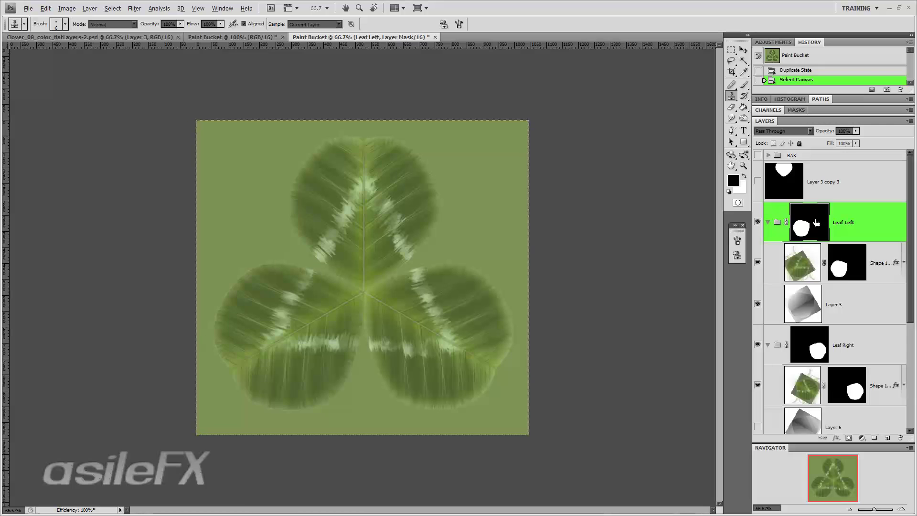
pyautogui.hotkey('ctrl', 'c')
pyautogui.hotkey('ctrl', 'v')
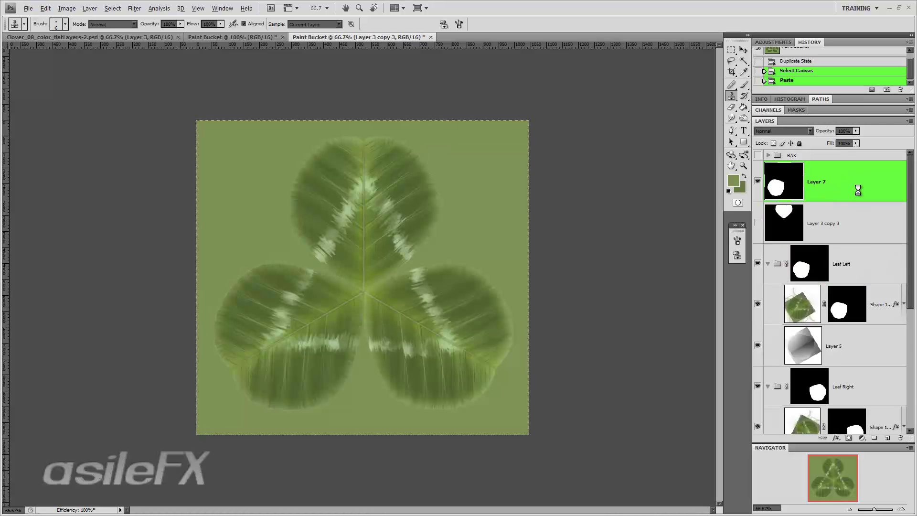
# - Copy the whole mask of the shape layer inside Leaf Right and paste it as a new layer above the left-leaf mask
pyautogui.scroll(-4, 832, 247)
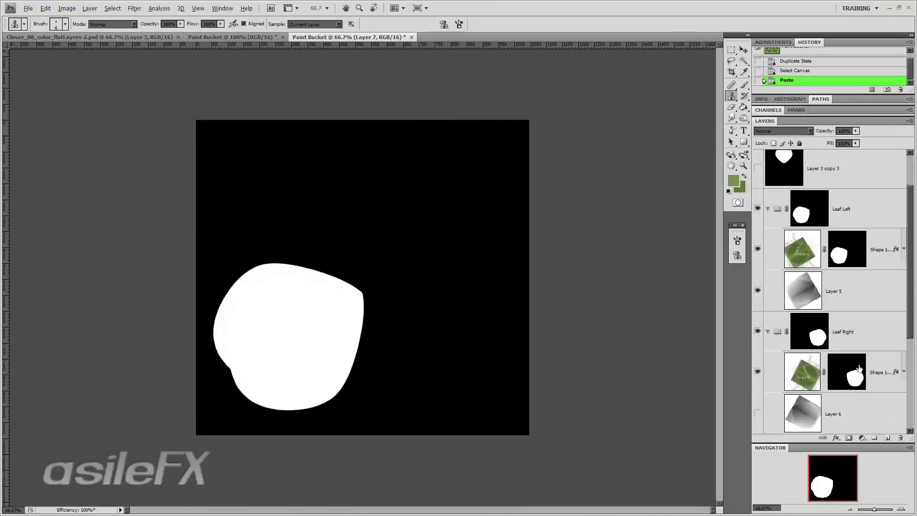
pyautogui.click(844, 377)
pyautogui.hotkey('ctrl', 'a')
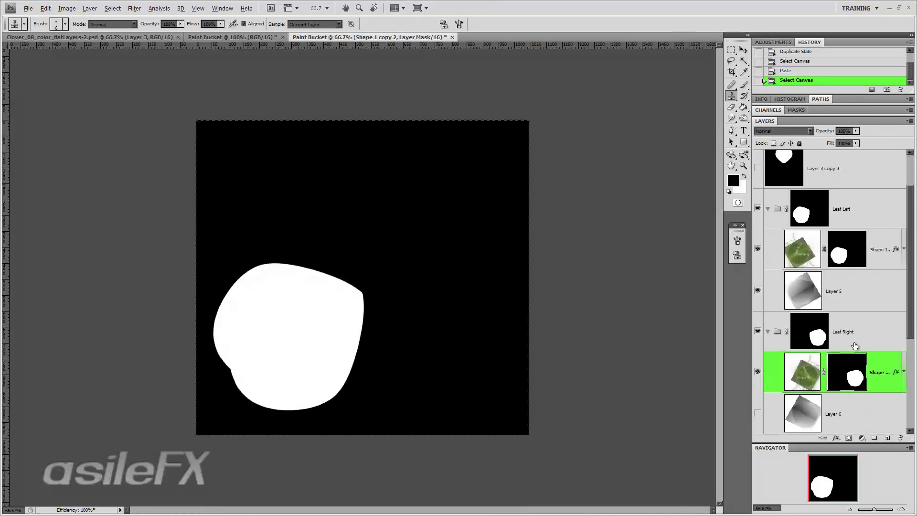
pyautogui.scroll(4, 859, 215)
pyautogui.click(860, 185)
pyautogui.scroll(-5, 842, 284)
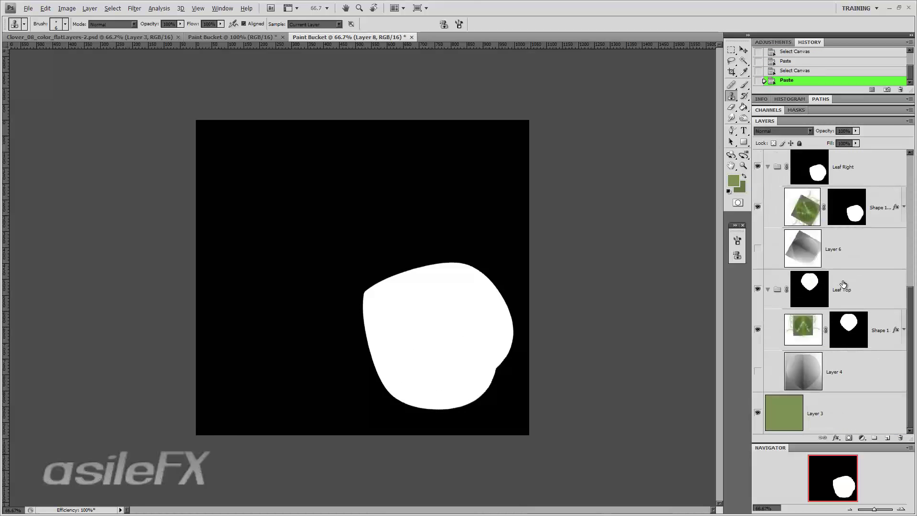
# - Copy the Leaf Top group's mask and paste it as a new layer above the other two pasted leaf masks
pyautogui.click(813, 290)
pyautogui.hotkey('ctrl', 'a')
pyautogui.scroll(5, 834, 205)
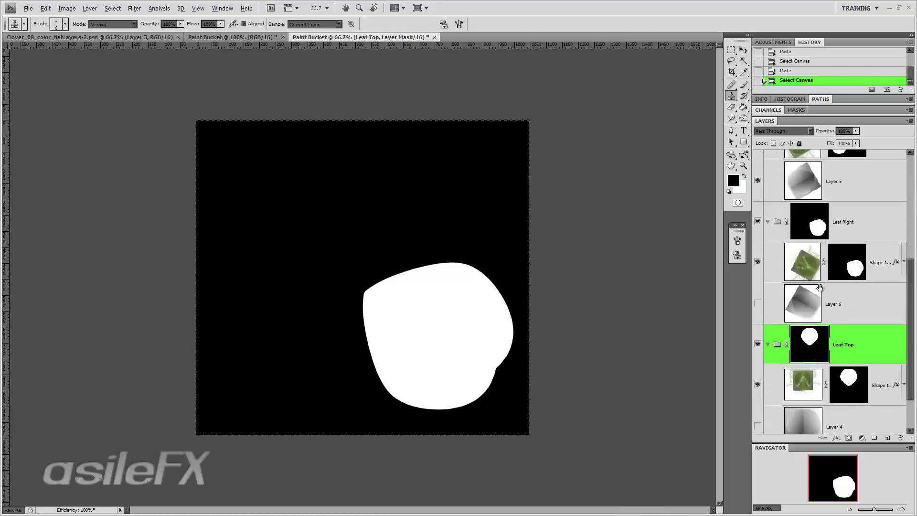
pyautogui.click(835, 188)
pyautogui.hotkey('ctrl', 'v')
# - Collapse the Navigator and History panels and expand the layer list over the freed space
pyautogui.click(789, 122)
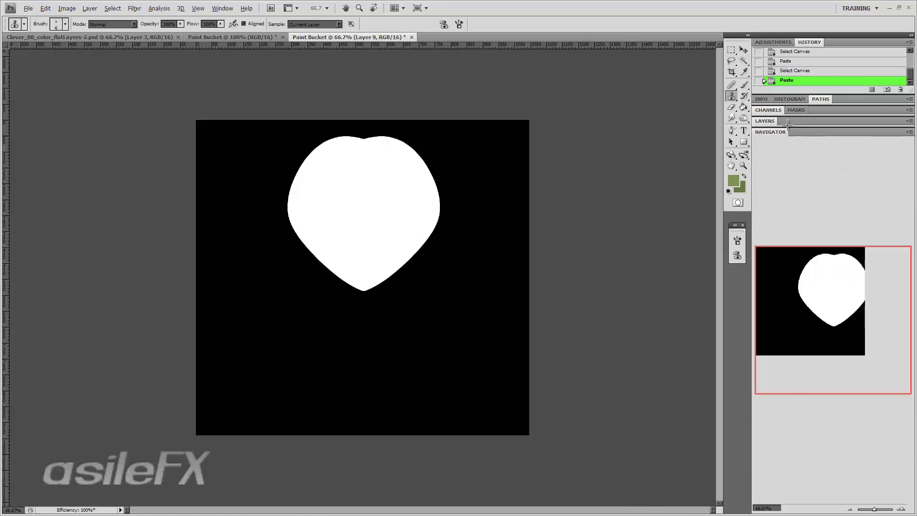
pyautogui.click(790, 133)
pyautogui.doubleClick(853, 44)
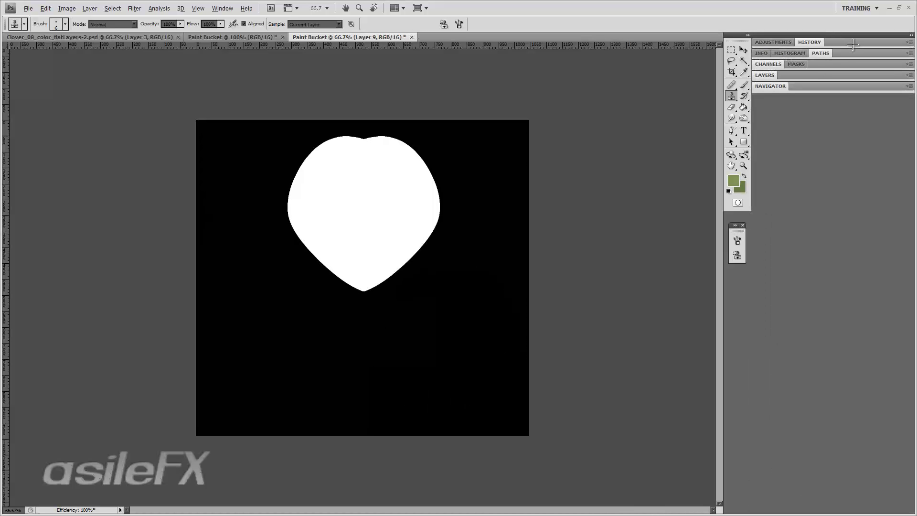
pyautogui.click(815, 80)
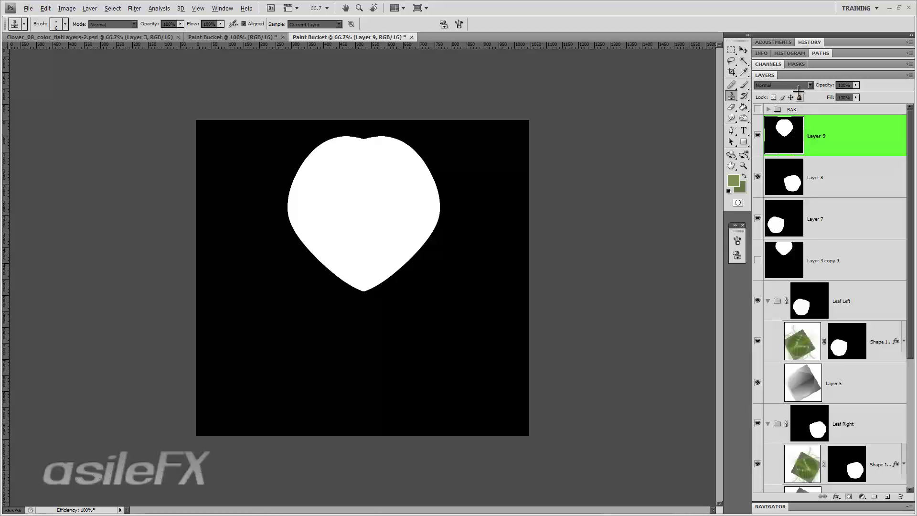
# - Set the blend mode of Layer 9 and Layer 8 to Lighten so all three leaf masks combine
pyautogui.click(798, 86)
pyautogui.click(791, 163)
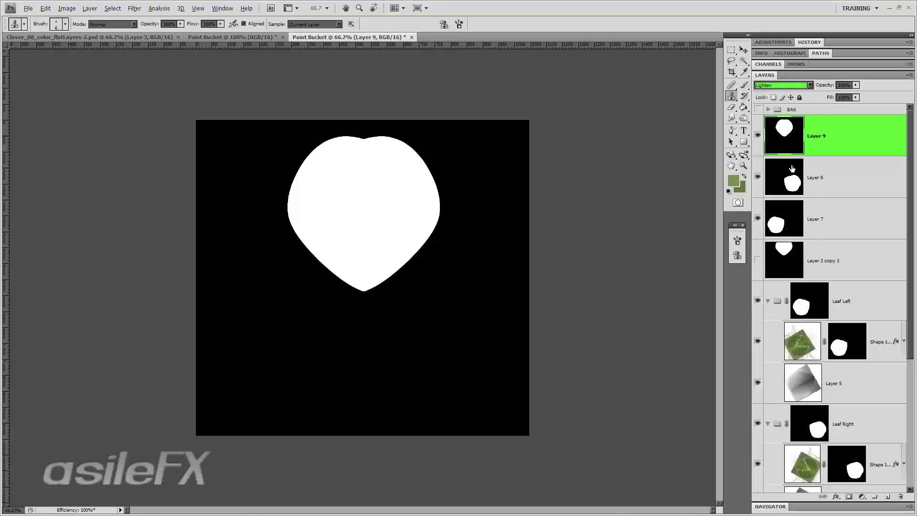
pyautogui.click(829, 172)
pyautogui.click(789, 85)
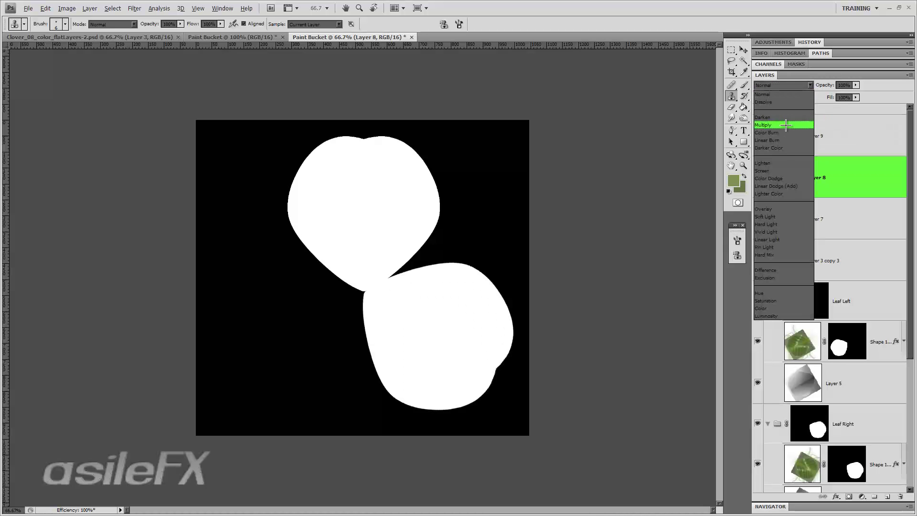
pyautogui.click(781, 163)
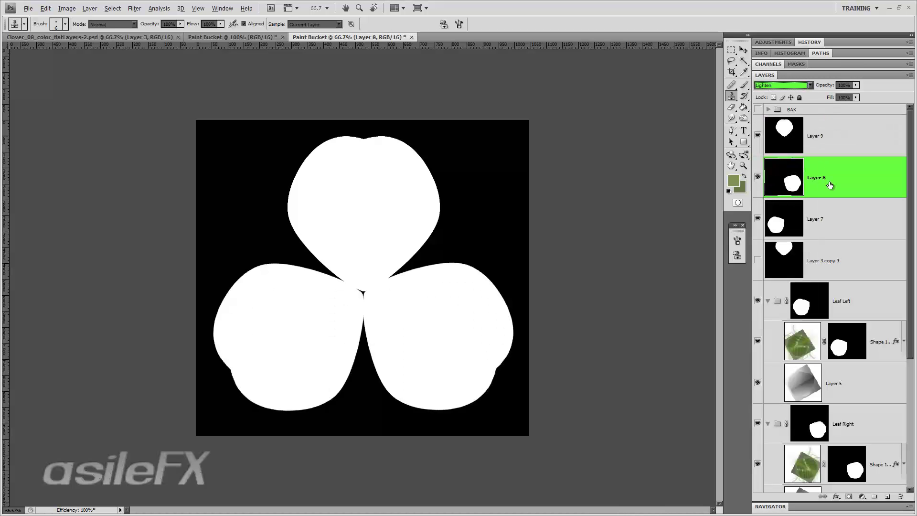
# - Merge the three leaf mask layers, Layer 9, Layer 8 and Layer 7, into a single layer
pyautogui.keyDown('ctrl'); pyautogui.click(830, 146); pyautogui.keyUp('ctrl')
pyautogui.keyDown('ctrl'); pyautogui.click(822, 221); pyautogui.keyUp('ctrl')
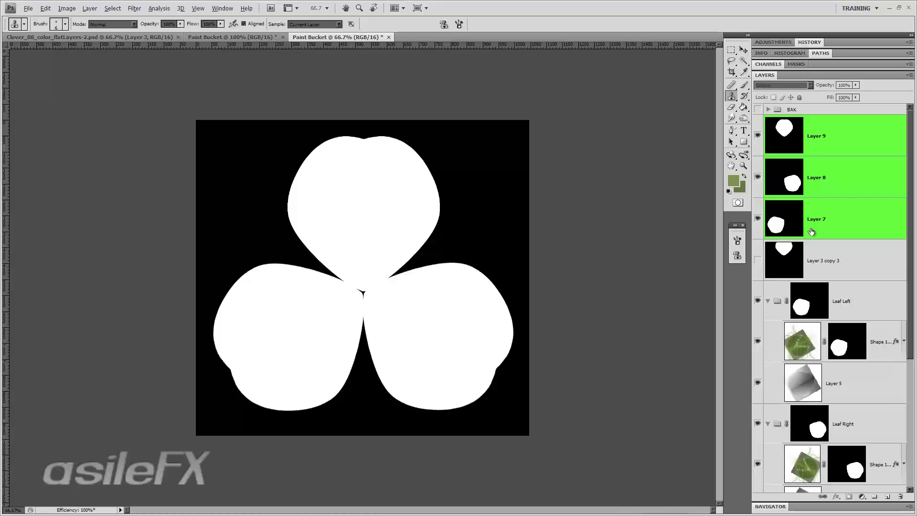
pyautogui.hotkey('ctrl', 'e')
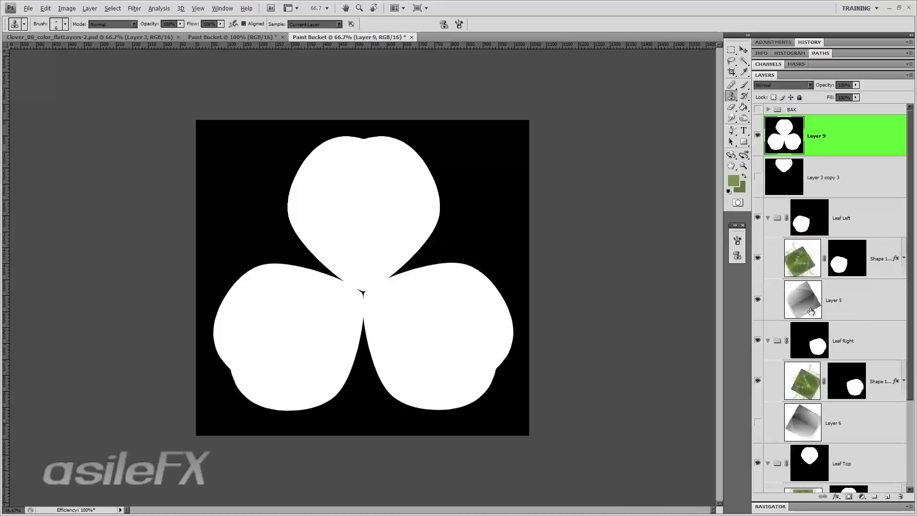
# - Paste the greyscale clover shading from the other Paint Bucket document as a new layer above the merged mask
pyautogui.click(769, 506)
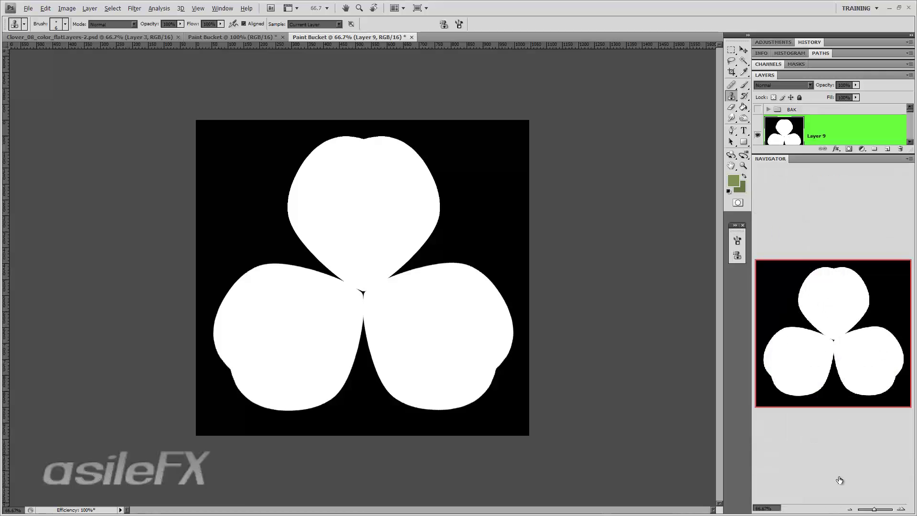
pyautogui.click(901, 509)
pyautogui.click(900, 509)
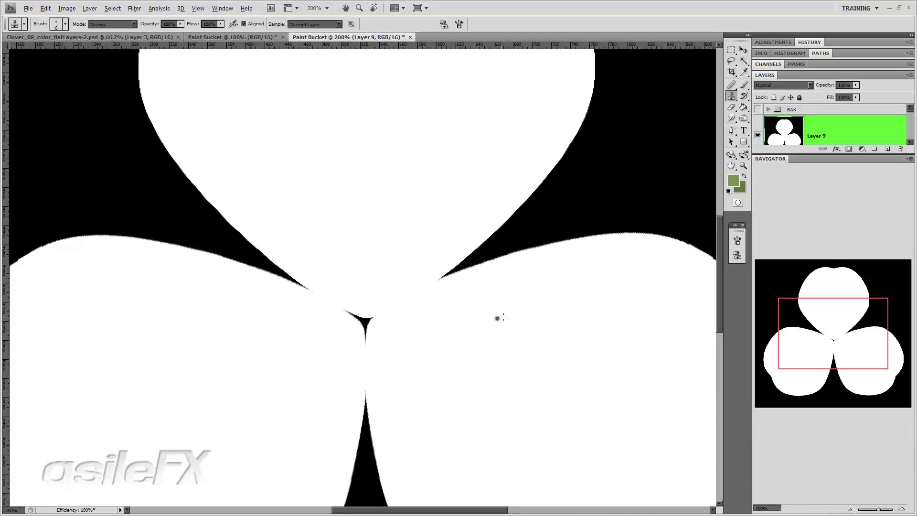
pyautogui.click(731, 50)
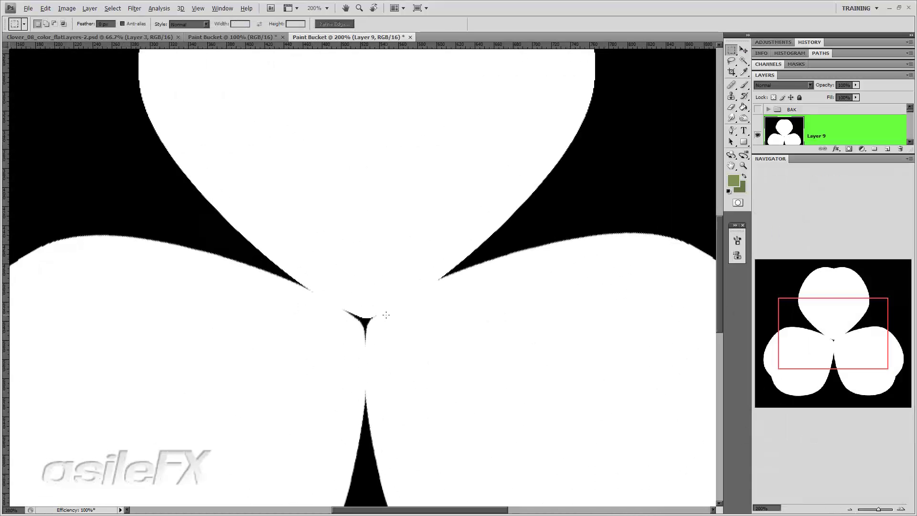
pyautogui.click(242, 37)
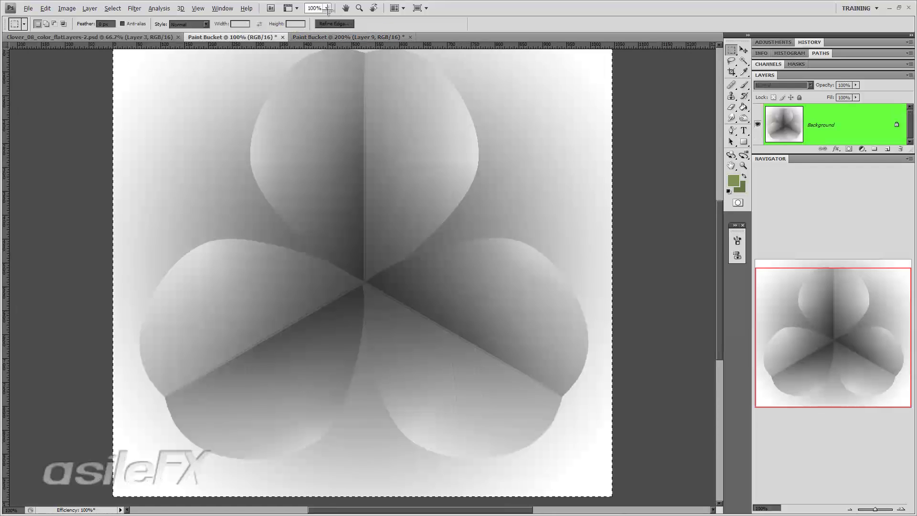
pyautogui.click(365, 37)
pyautogui.hotkey('ctrl', 'v')
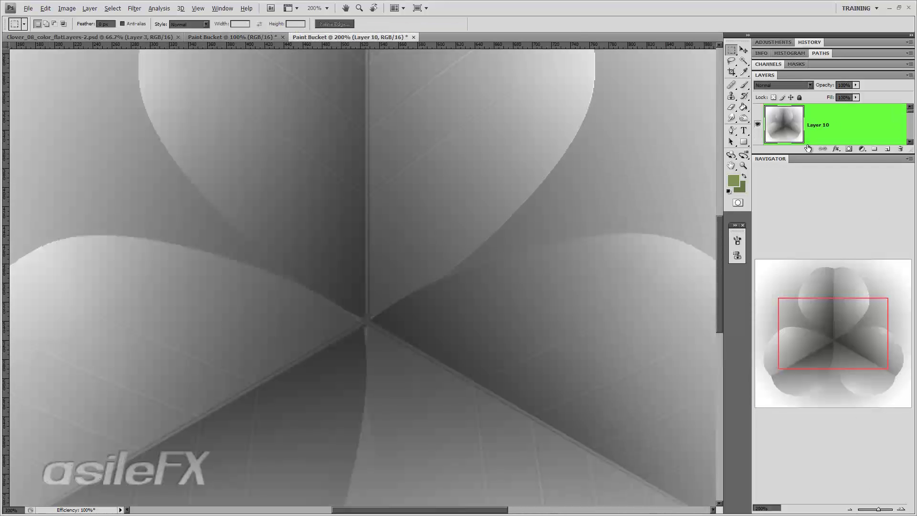
# - Enlarge the layer list and toggle Layer 10's visibility to compare the shading with the mask at the clover's centre
pyautogui.moveTo(806, 154); pyautogui.dragTo(806, 386)
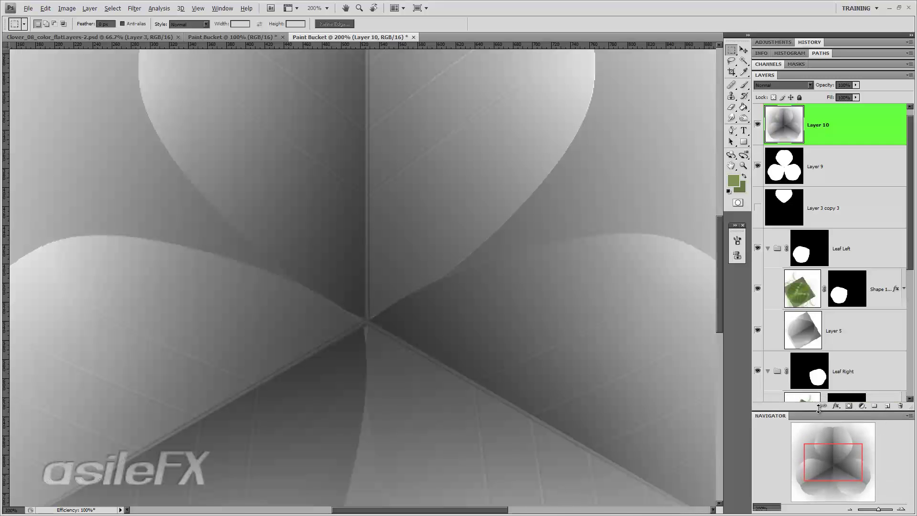
pyautogui.click(758, 126)
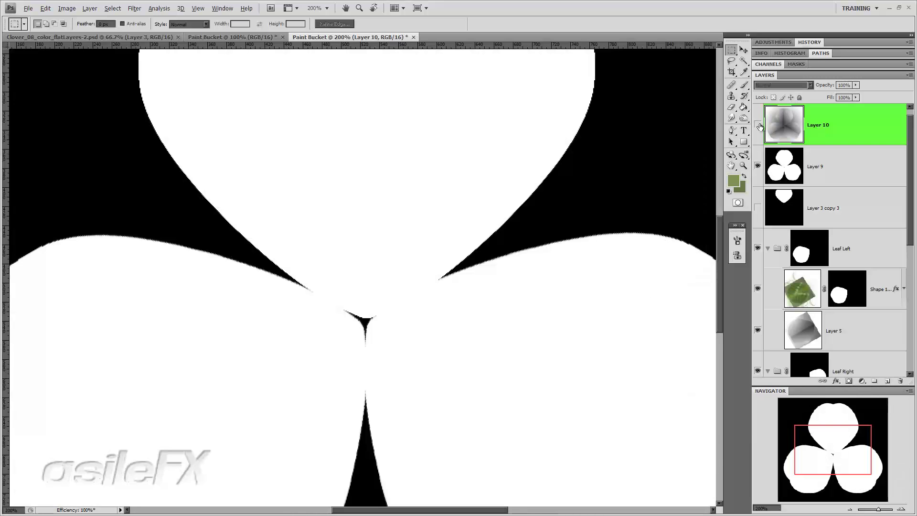
pyautogui.click(758, 125)
pyautogui.click(758, 125)
pyautogui.click(758, 125)
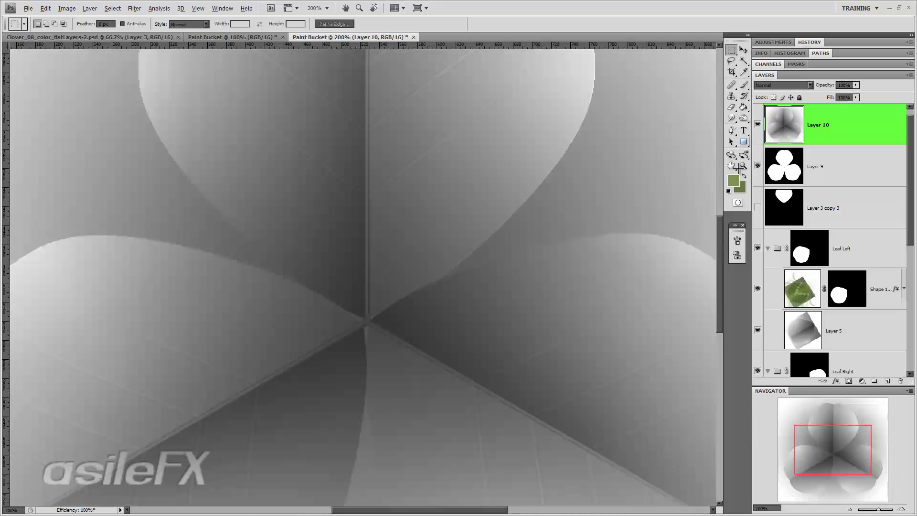
# - Lower Layer 10's opacity to about 40% so the mask shows through around the clover's centre
pyautogui.click(901, 510)
pyautogui.click(900, 510)
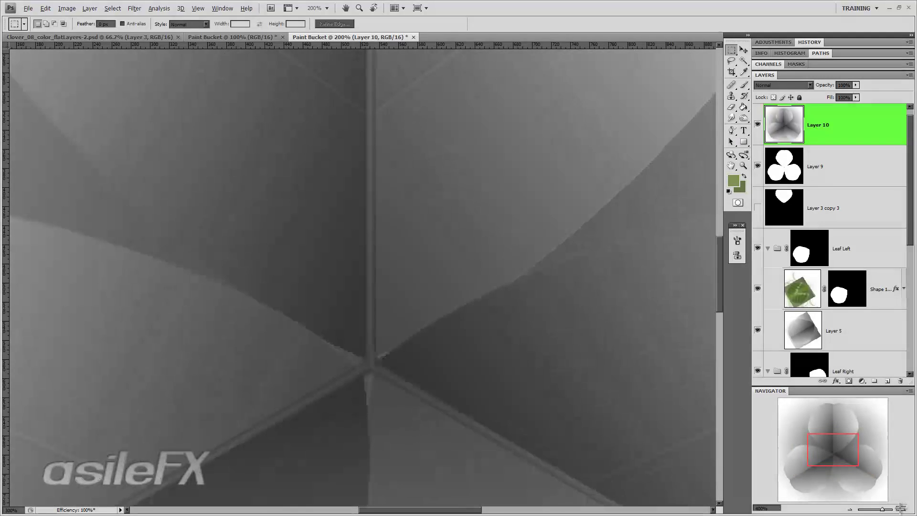
pyautogui.click(900, 509)
pyautogui.moveTo(856, 85); pyautogui.dragTo(827, 94)
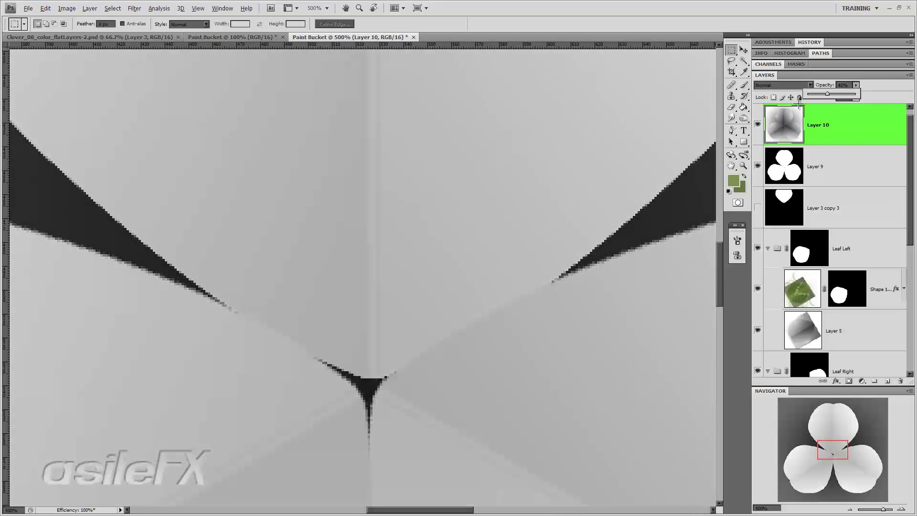
# - Select Layer 9 and set up a hard round Brush of 15 px with white as the foreground colour
pyautogui.click(853, 154)
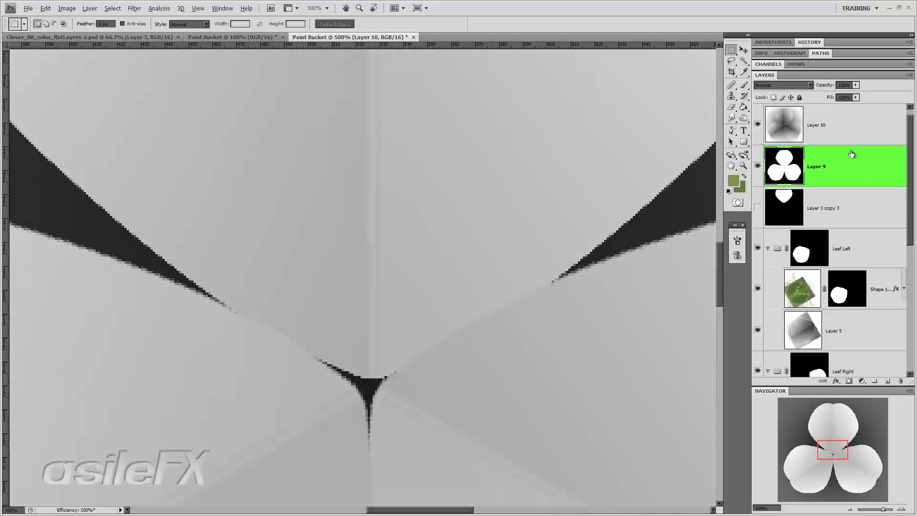
pyautogui.click(744, 85)
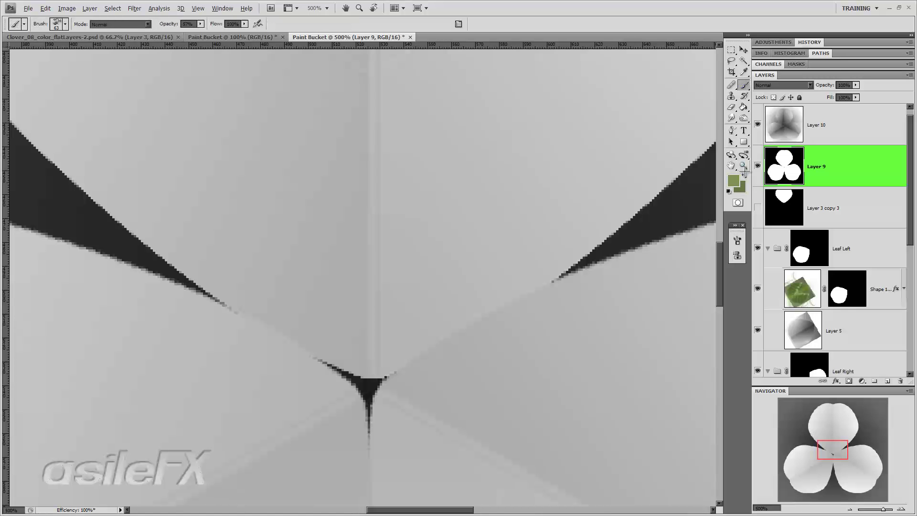
pyautogui.click(728, 191)
pyautogui.click(744, 176)
pyautogui.rightClick(350, 319)
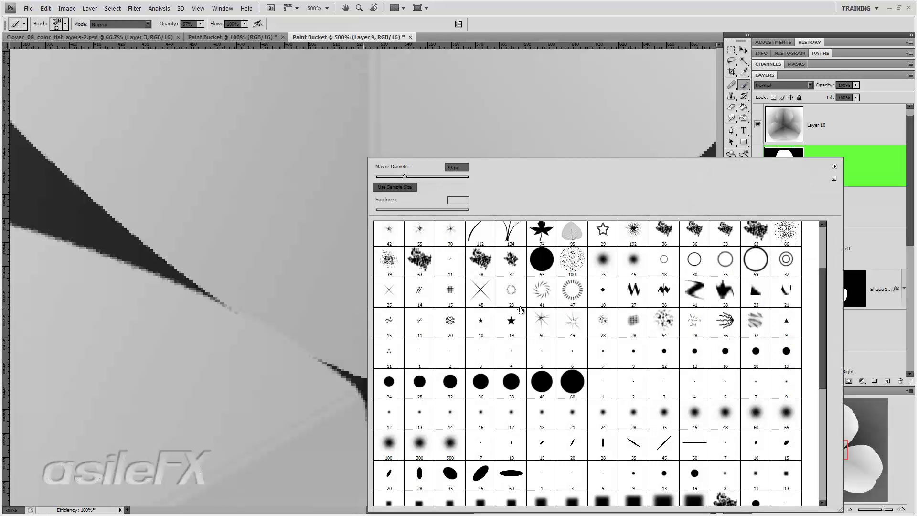
pyautogui.click(530, 380)
pyautogui.moveTo(401, 177); pyautogui.dragTo(391, 175)
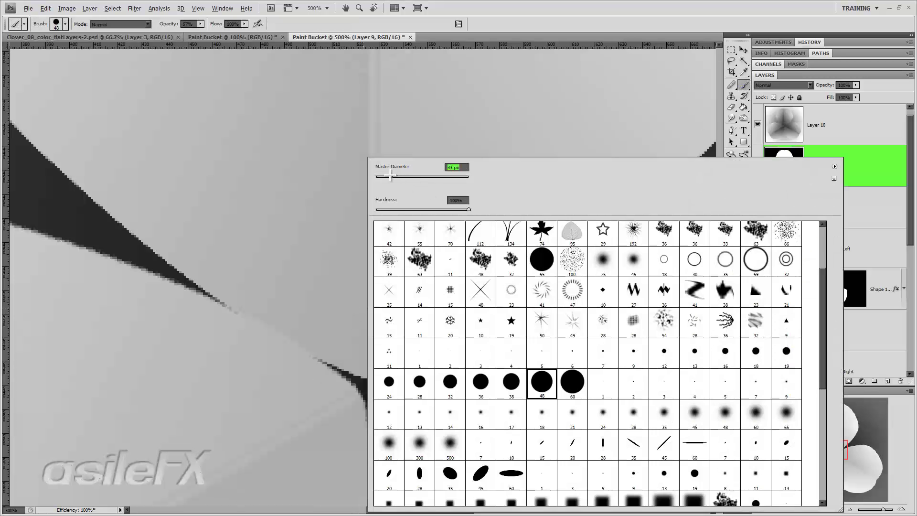
pyautogui.press('Return')
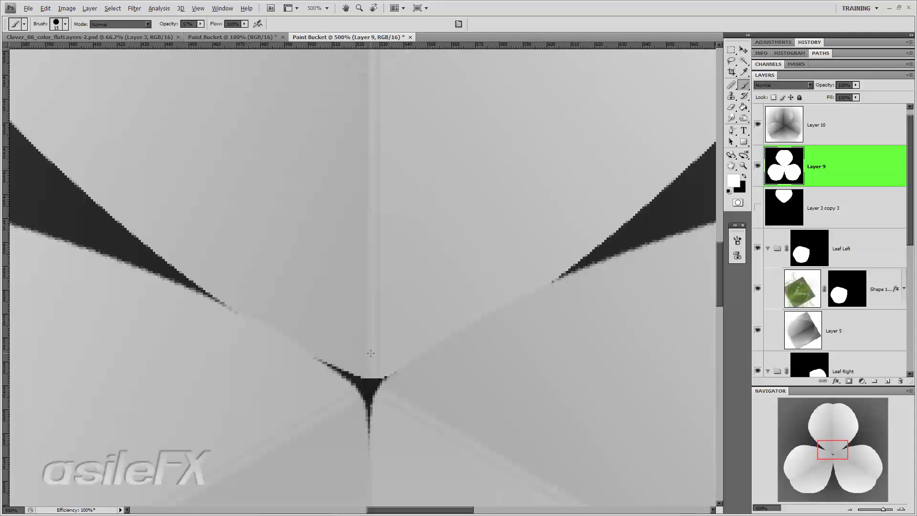
# - Reduce the brush diameter to 6 px and raise its opacity to 100%
pyautogui.rightClick(403, 375)
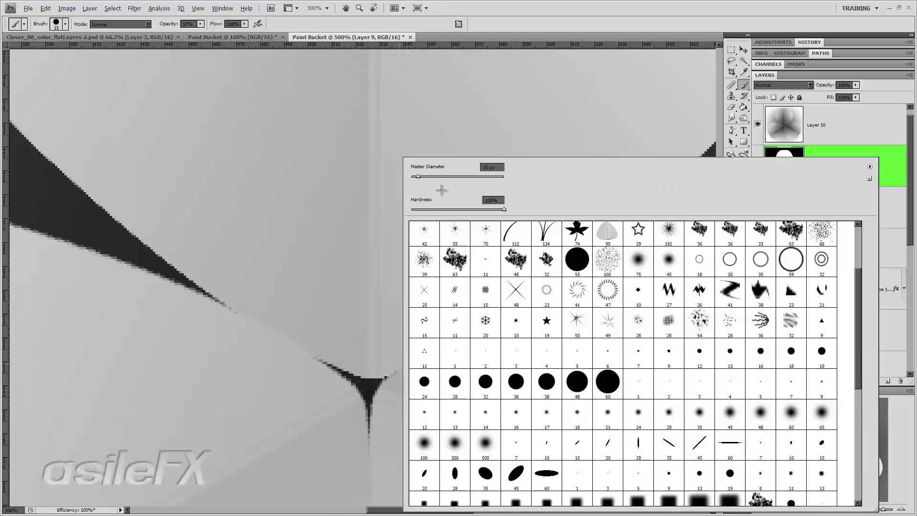
pyautogui.moveTo(415, 177); pyautogui.dragTo(412, 176)
pyautogui.press('Return')
pyautogui.click(201, 23)
pyautogui.moveTo(196, 32); pyautogui.dragTo(222, 32)
pyautogui.click(448, 1)
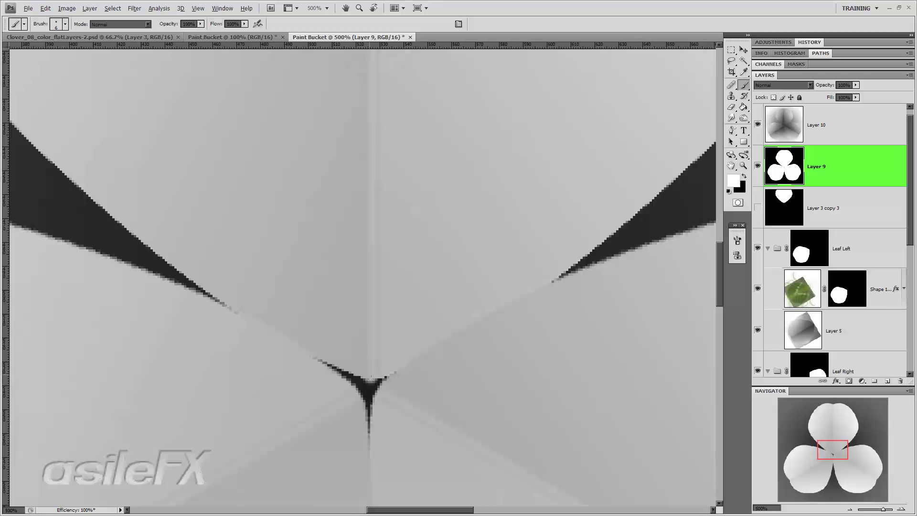
# - Undo a trial brush stroke at the clover's central gap and reduce the brush diameter to 5 px
pyautogui.moveTo(372, 379); pyautogui.dragTo(371, 384)
pyautogui.hotkey('ctrl', 'z')
pyautogui.rightClick(391, 379)
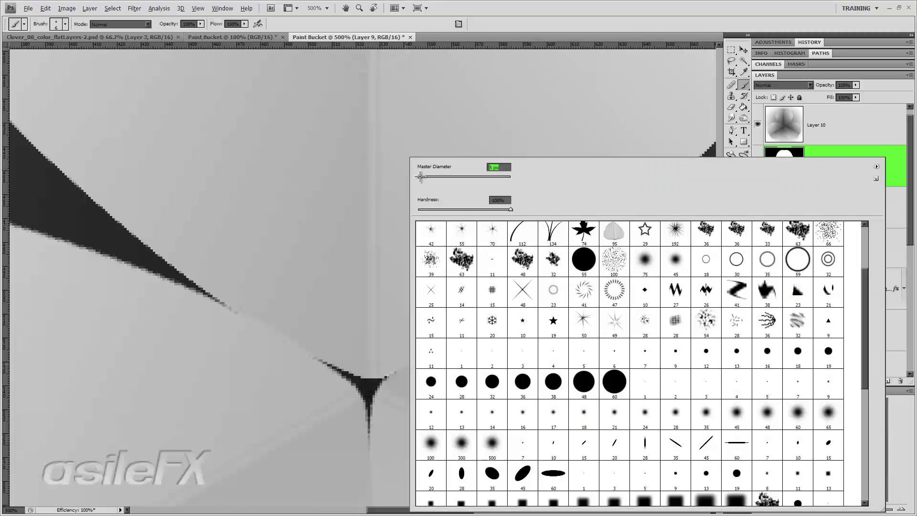
pyautogui.click(519, 2)
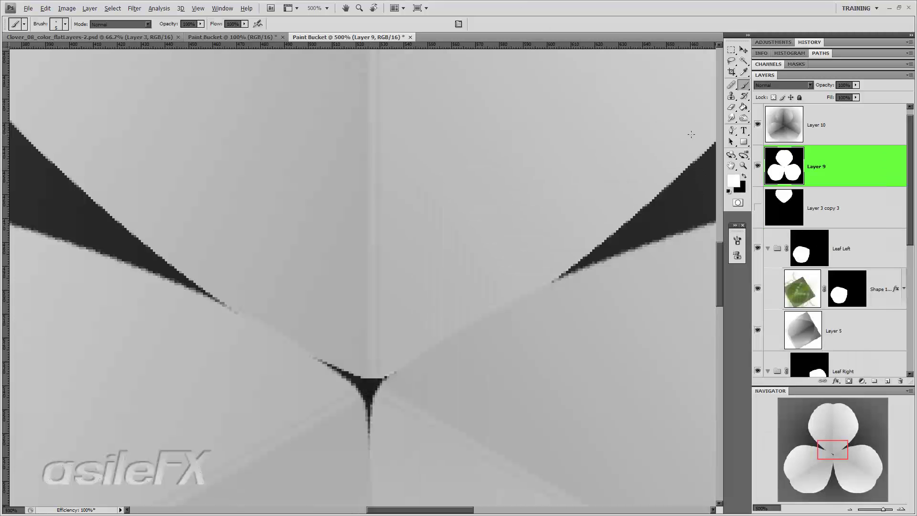
# - Reduce the brush tip's spacing to its minimum in the brush tip shape settings
pyautogui.click(736, 239)
pyautogui.click(580, 261)
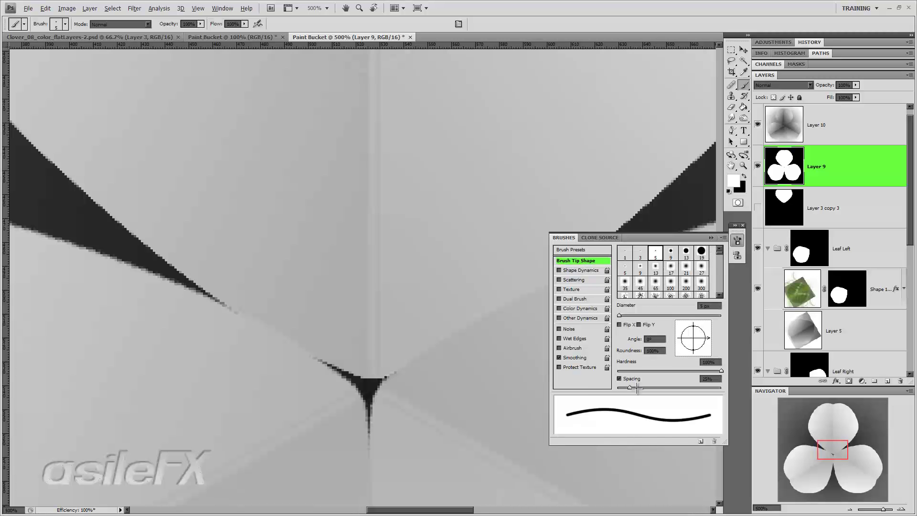
pyautogui.moveTo(629, 387); pyautogui.dragTo(588, 387)
pyautogui.click(720, 236)
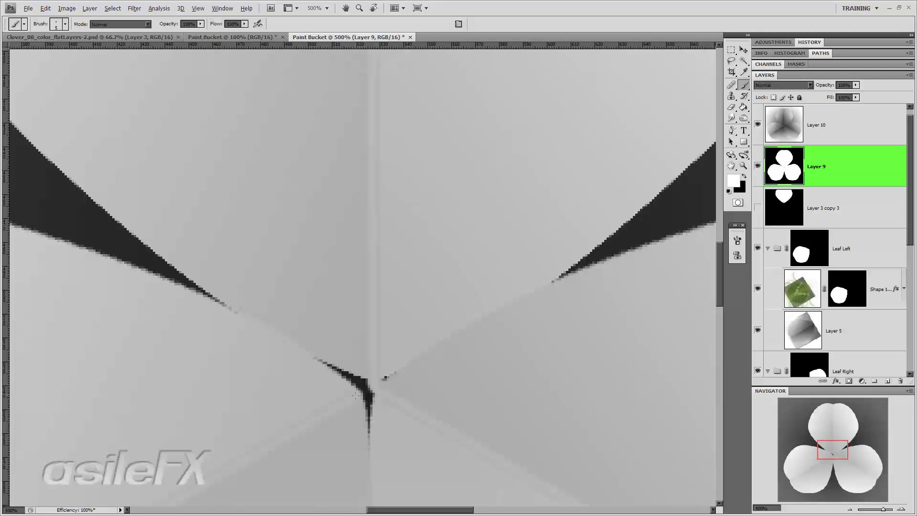
# - Paint white over the middle of the black gap where the three leaves meet, and hide Layer 10
pyautogui.moveTo(356, 396); pyautogui.dragTo(370, 385)
pyautogui.click(759, 125)
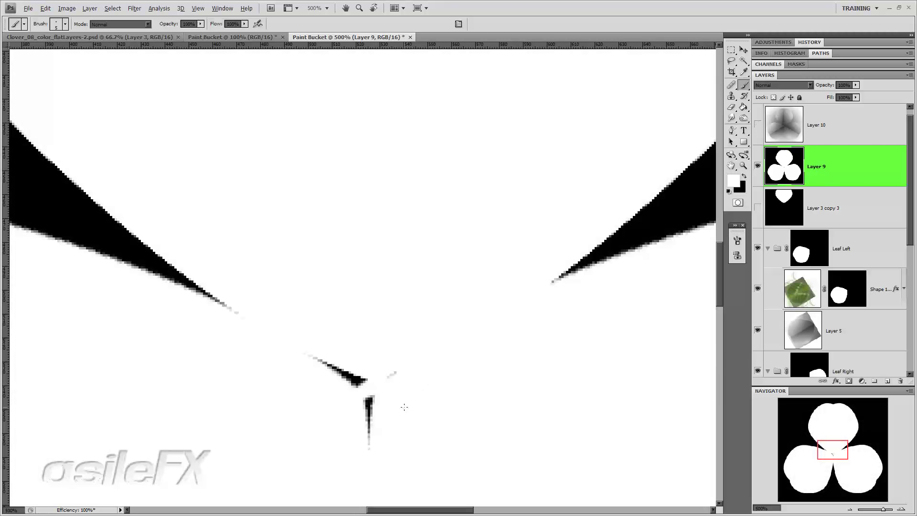
# - Harden the soft edges of the clover mask on Layer 9 with Levels, using a black input of 183 and midtones of 0.70
pyautogui.hotkey('ctrl', '1')
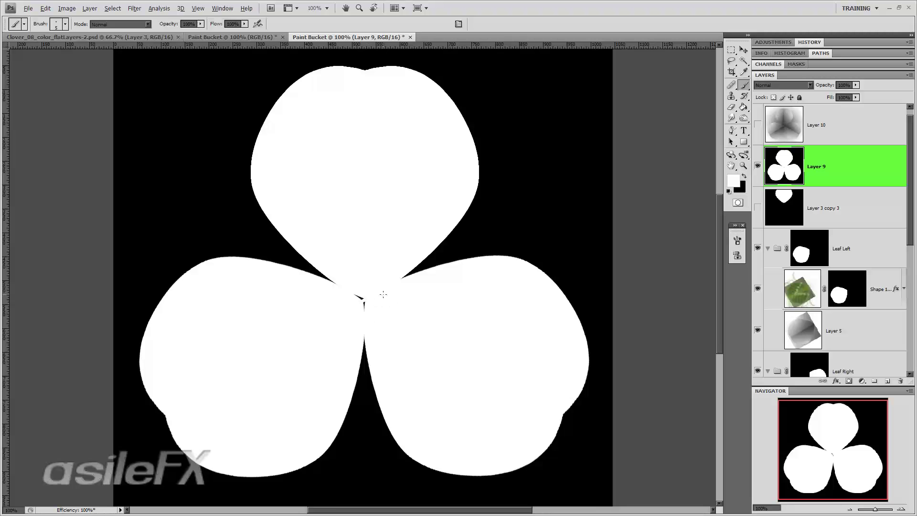
pyautogui.press('z')
pyautogui.moveTo(382, 281); pyautogui.dragTo(336, 334)
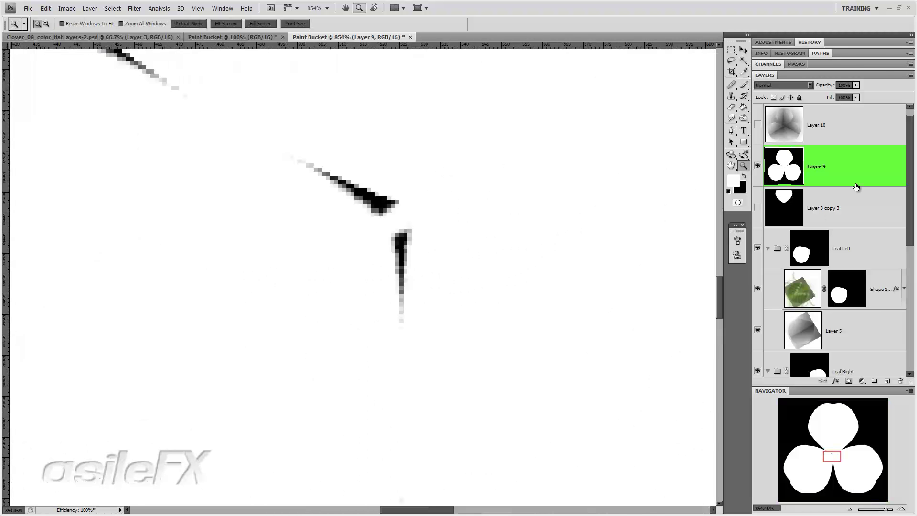
pyautogui.hotkey('ctrl', 'l')
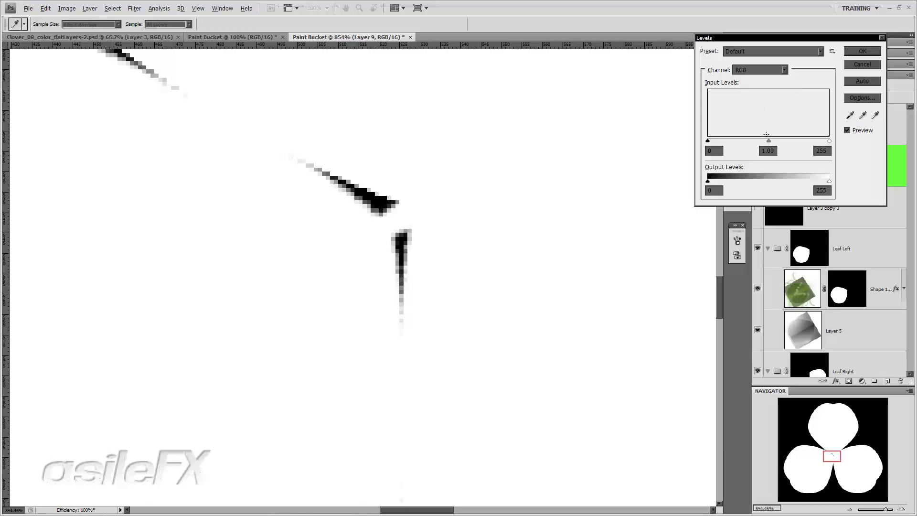
pyautogui.moveTo(772, 139); pyautogui.dragTo(807, 134)
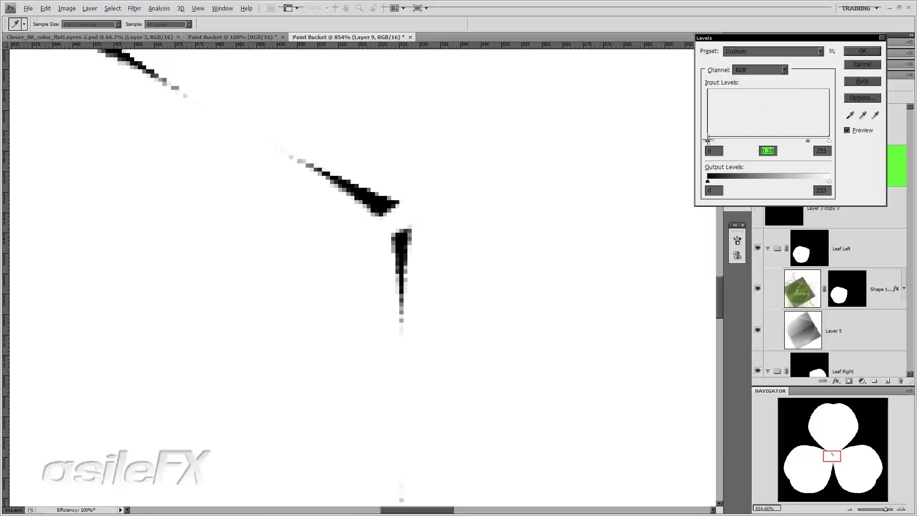
pyautogui.moveTo(707, 140); pyautogui.dragTo(815, 137)
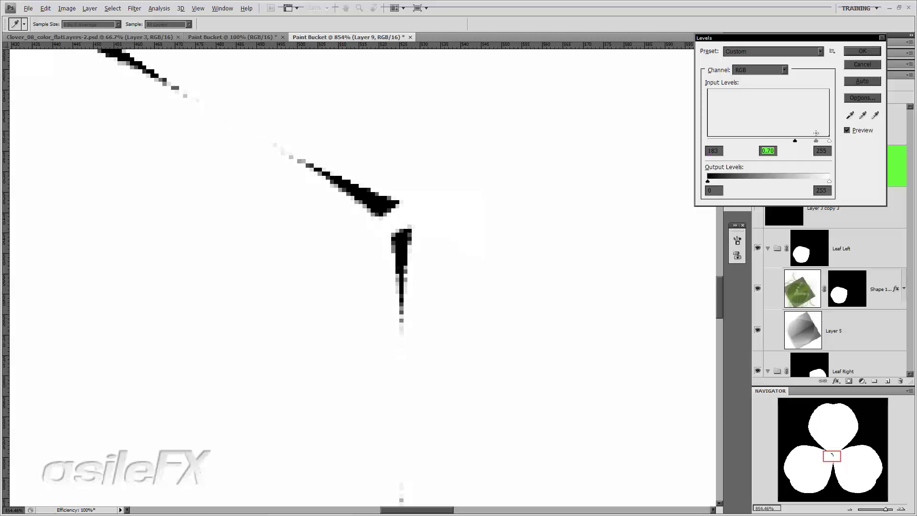
pyautogui.press('Return')
pyautogui.hotkey('ctrl', '1')
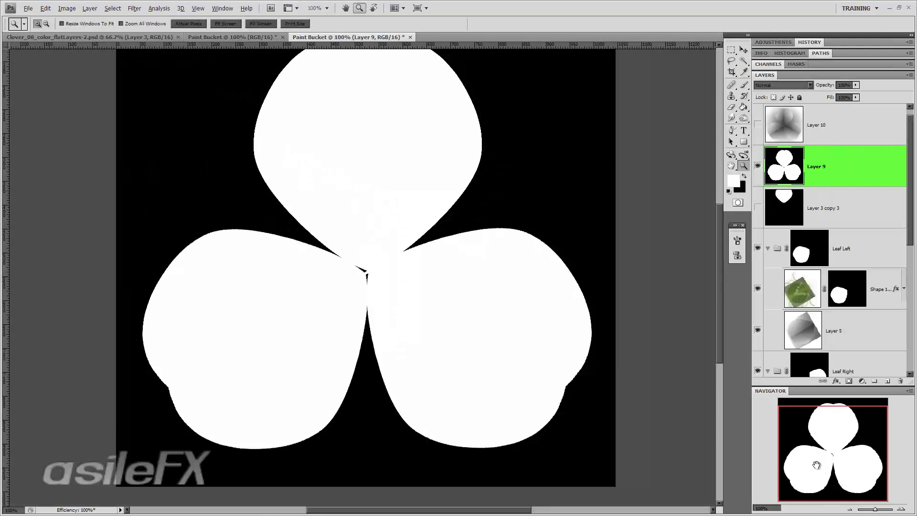
# - Flatten the mask document into a single background layer, discarding the hidden layers
pyautogui.click(74, 7)
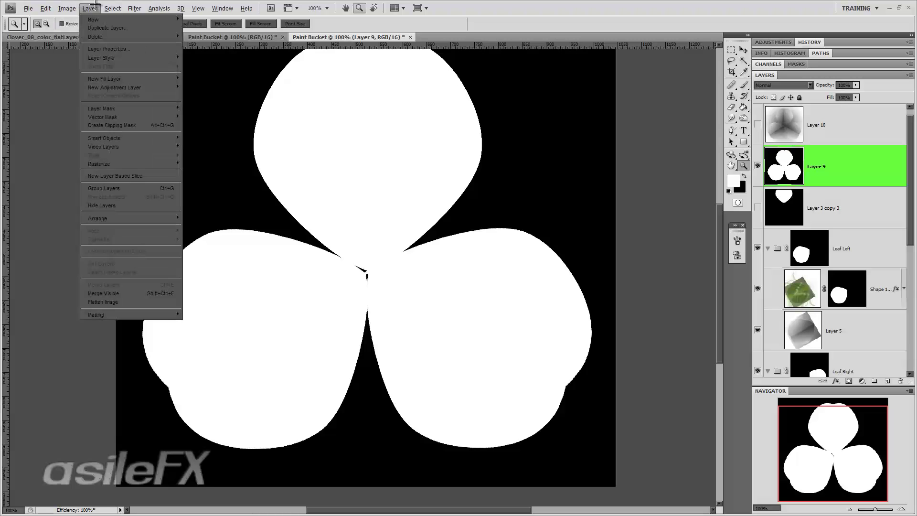
pyautogui.click(119, 302)
pyautogui.click(411, 192)
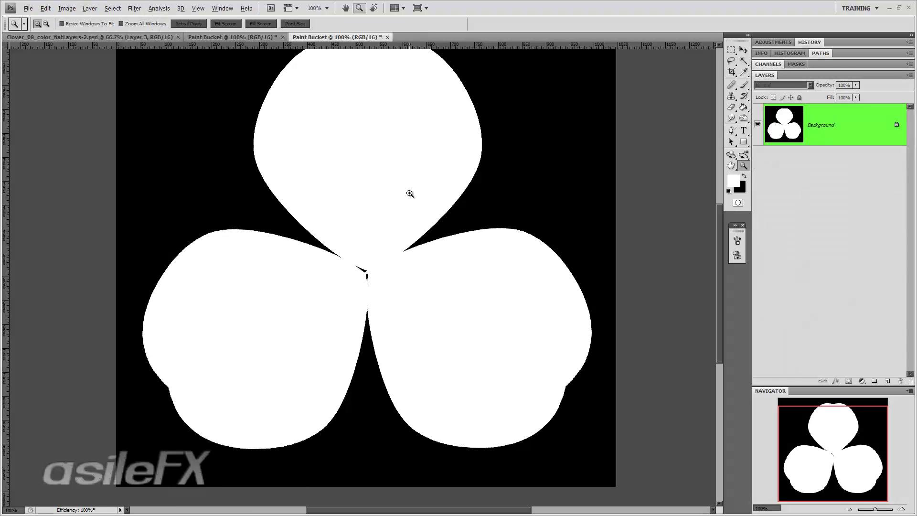
# - Convert the flattened mask image to Grayscale mode with 8 bits per channel
pyautogui.click(67, 8)
pyautogui.moveTo(110, 19)
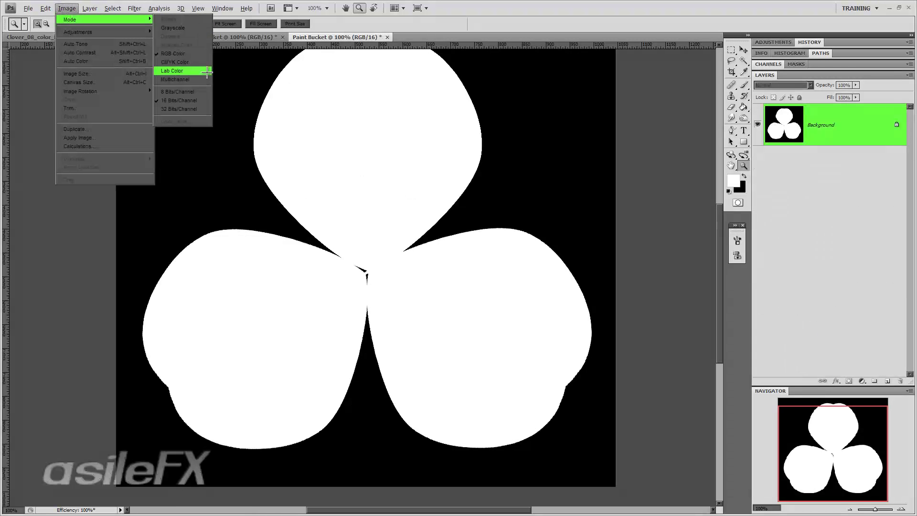
pyautogui.click(210, 29)
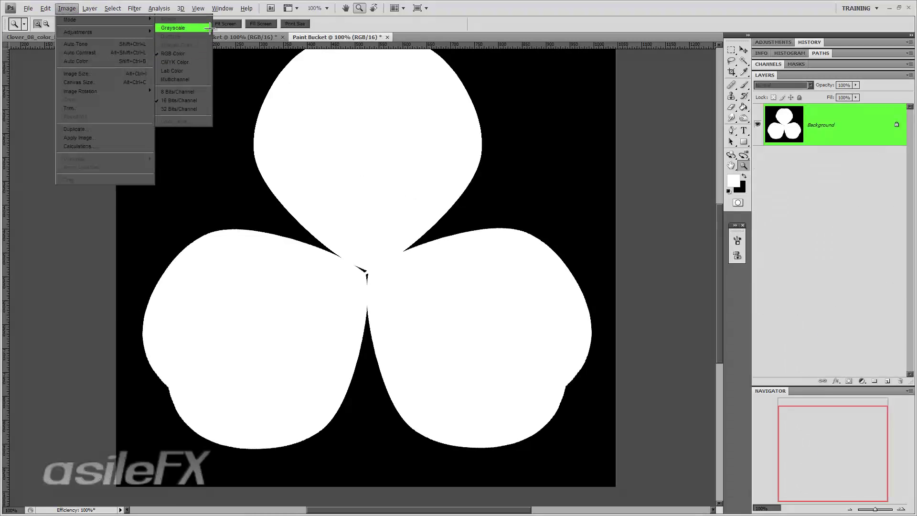
pyautogui.click(67, 8)
pyautogui.moveTo(120, 19)
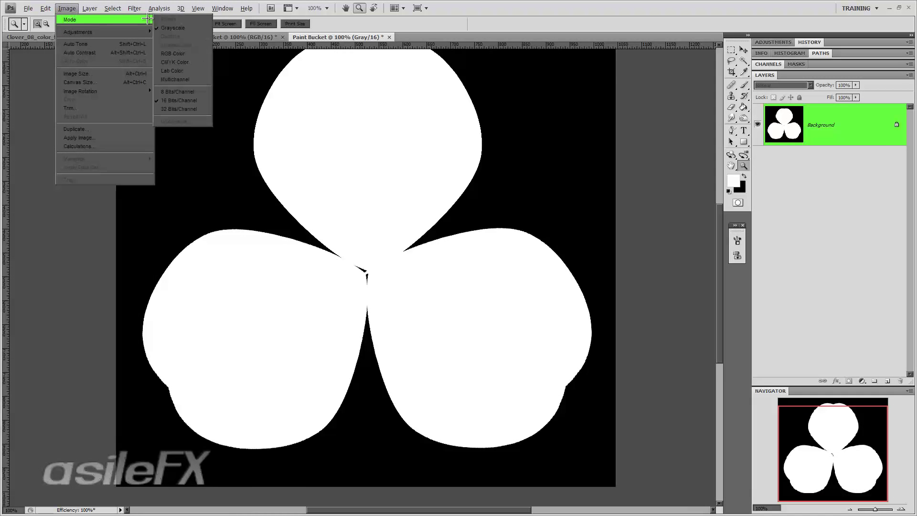
pyautogui.click(195, 93)
# - Convert the mask to Bitmap mode at 72 pixels/inch using the 50% Threshold method
pyautogui.click(65, 9)
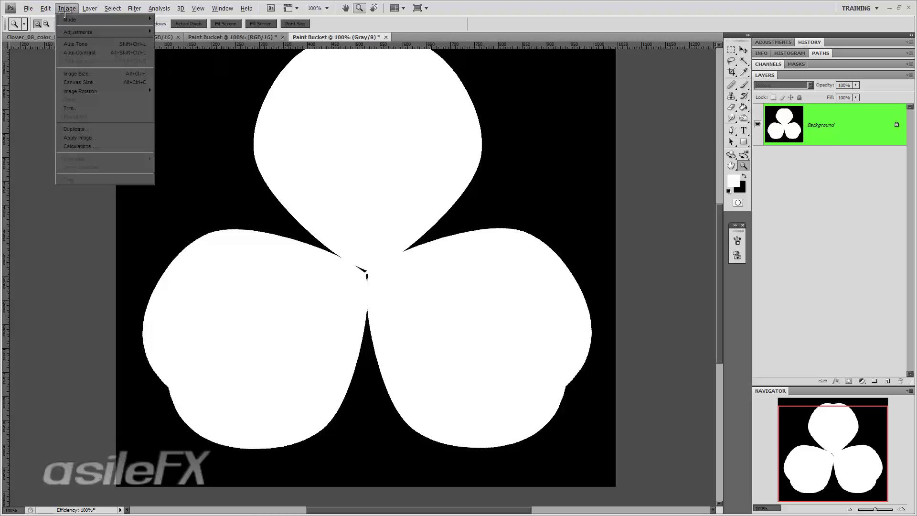
pyautogui.moveTo(76, 19)
pyautogui.click(172, 20)
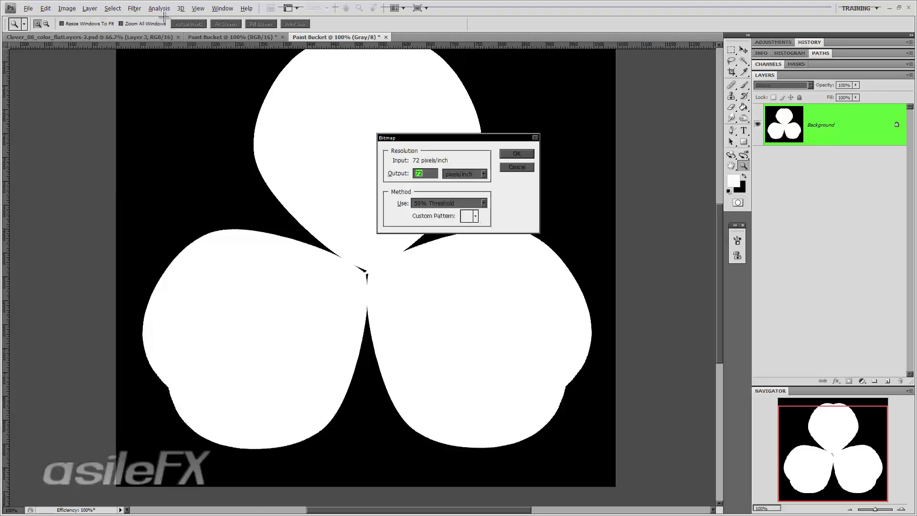
pyautogui.click(517, 154)
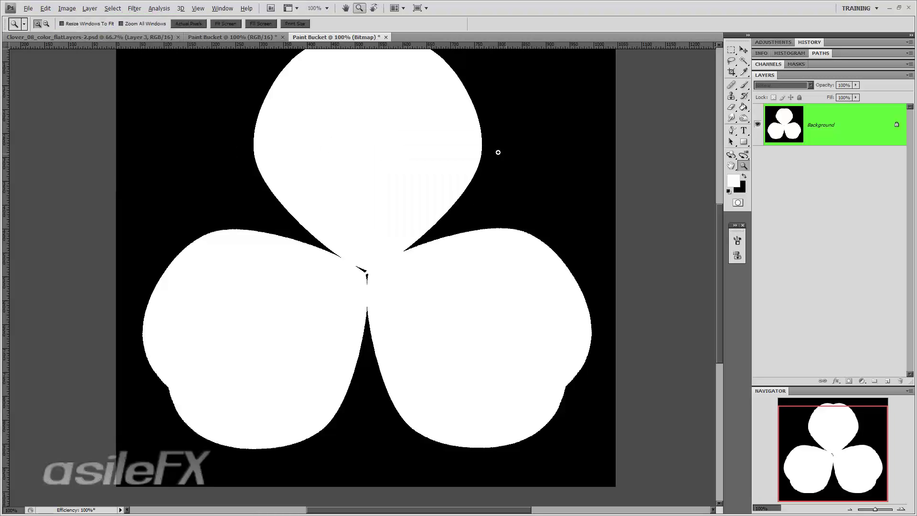
# - Convert the bitmap mask back to Grayscale mode with a size ratio of 1
pyautogui.click(67, 8)
pyautogui.moveTo(76, 19)
pyautogui.click(191, 27)
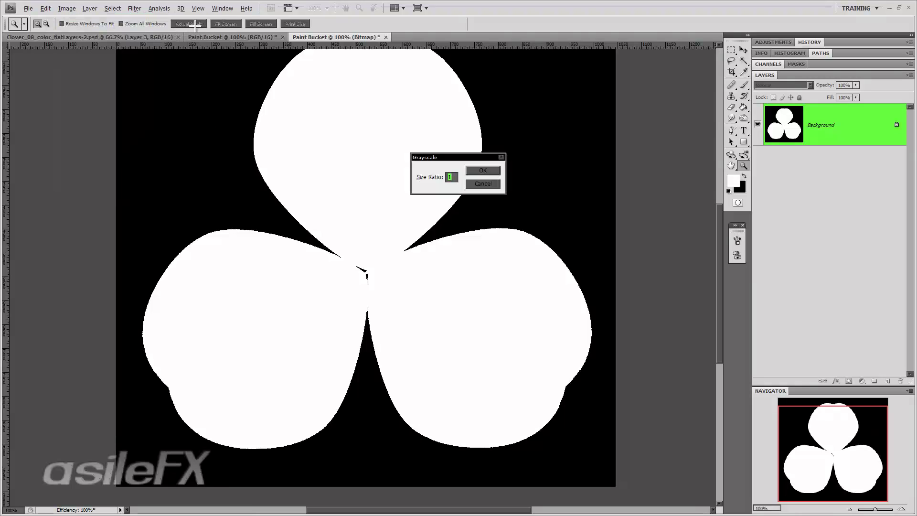
pyautogui.click(477, 170)
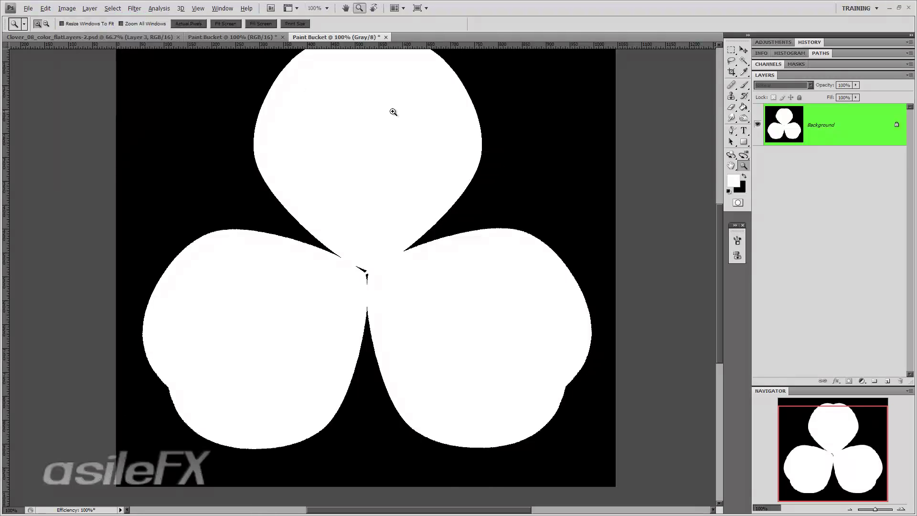
# - Copy the whole clover mask into the greyscale shading document as a new layer and compare it with the shading beneath
pyautogui.click(227, 37)
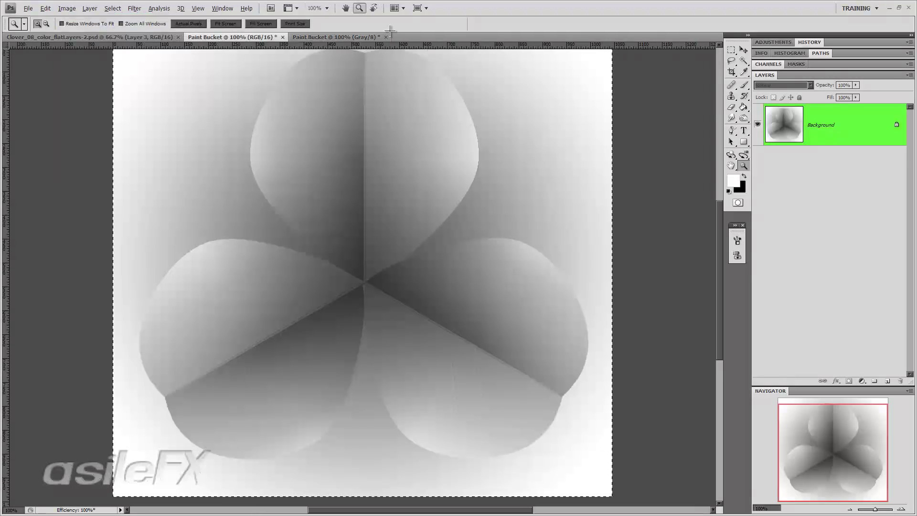
pyautogui.click(304, 37)
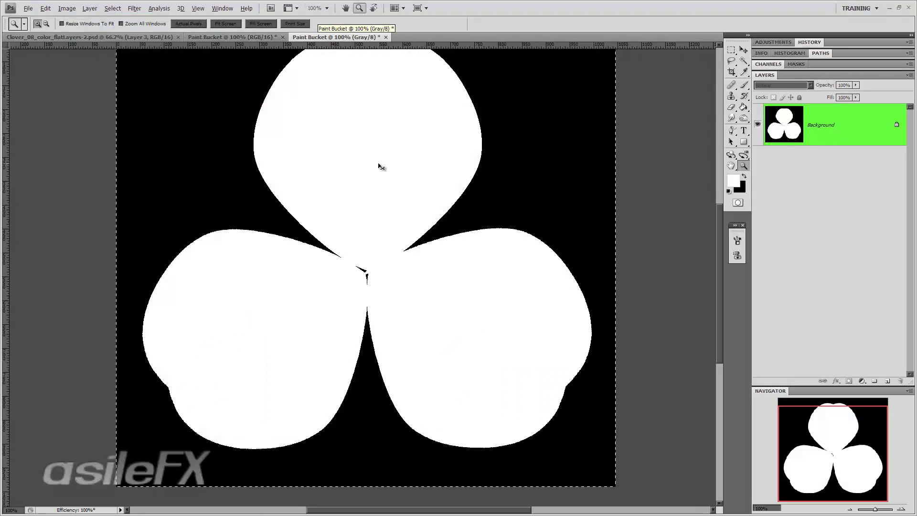
pyautogui.moveTo(240, 48); pyautogui.dragTo(363, 267)
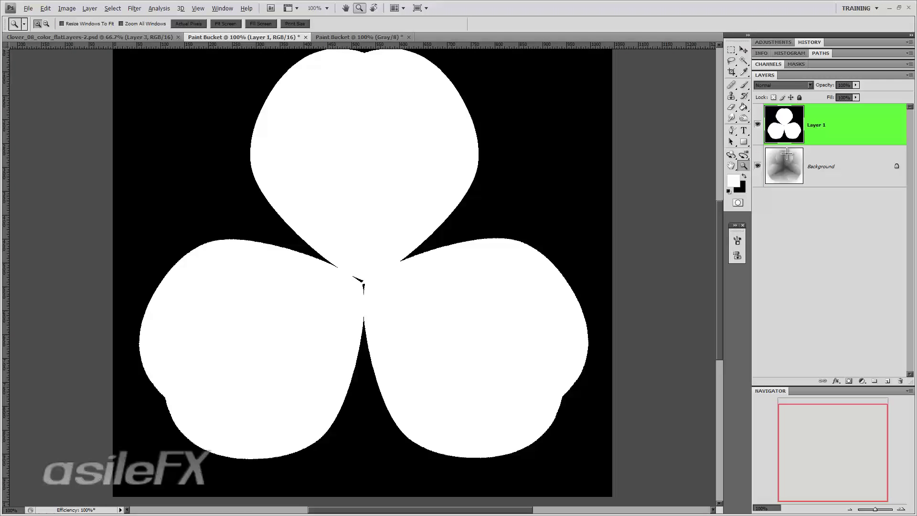
pyautogui.click(756, 124)
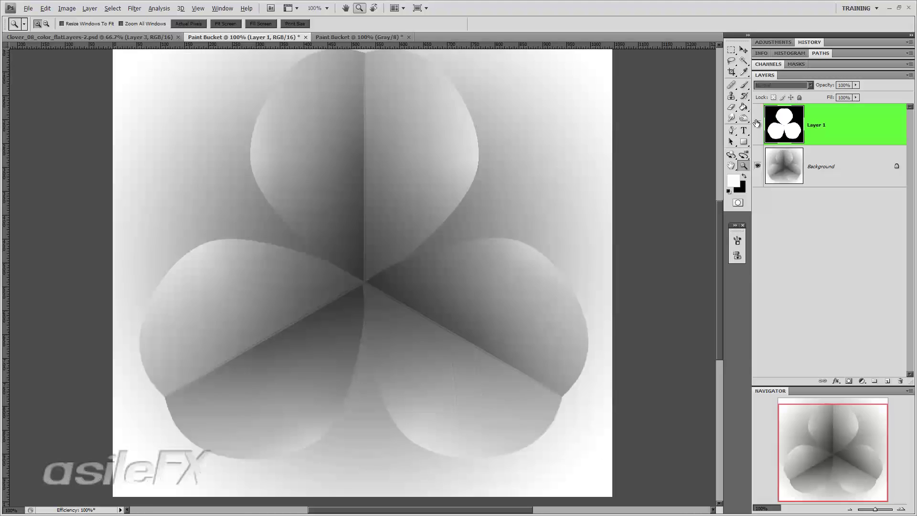
pyautogui.click(756, 123)
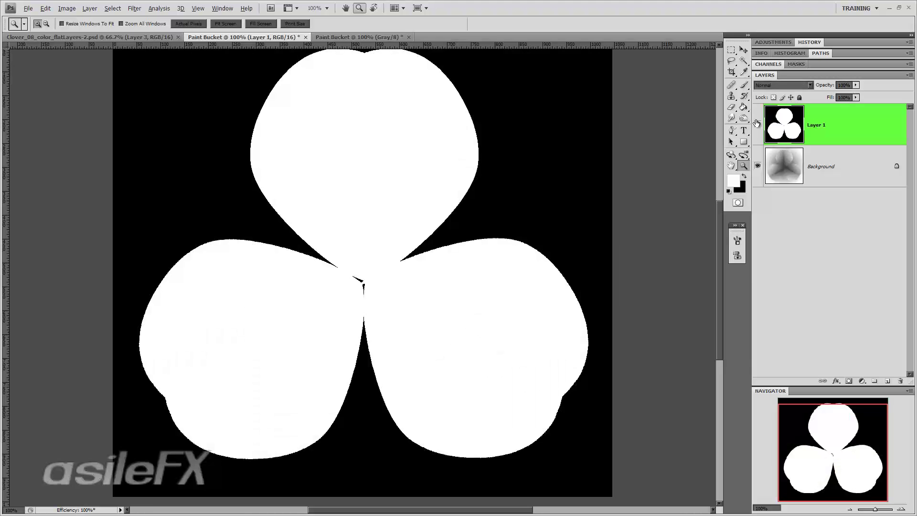
# - Create a new document from the current history state of Clover_08_color_flatLayers-2.psd
pyautogui.click(153, 38)
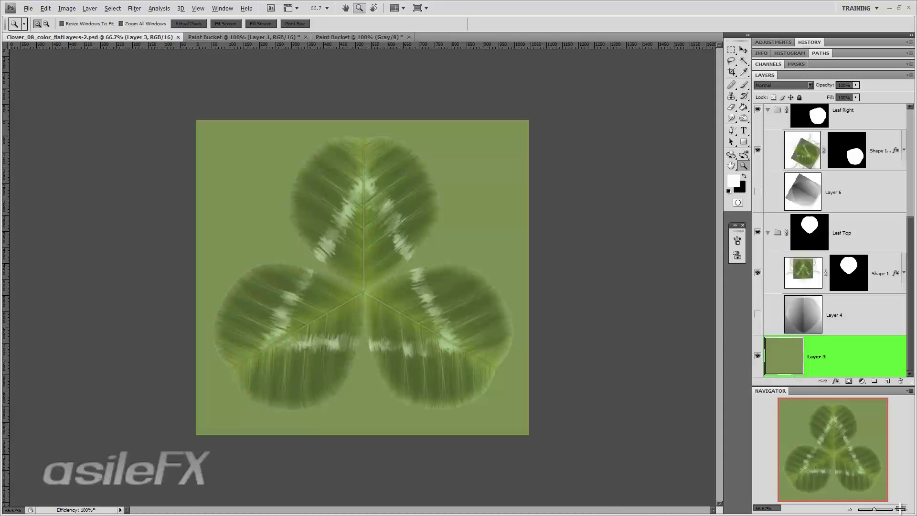
pyautogui.click(901, 508)
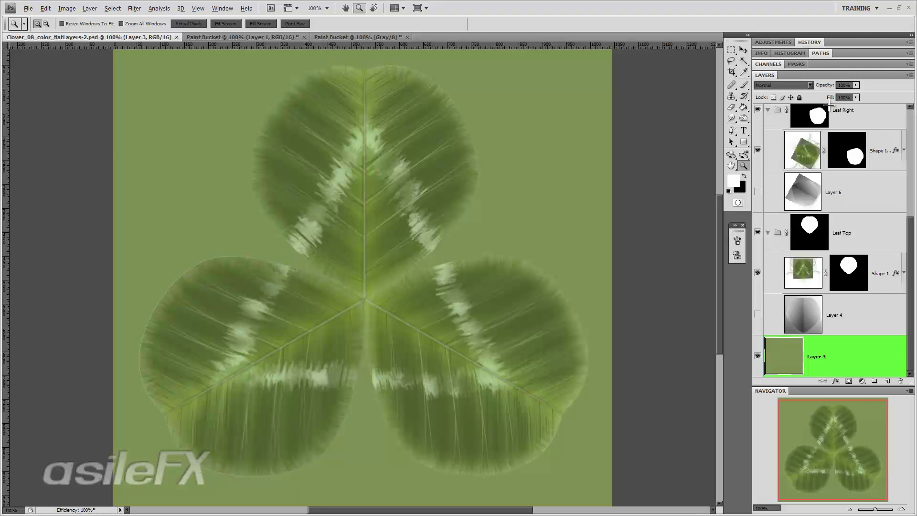
pyautogui.click(855, 42)
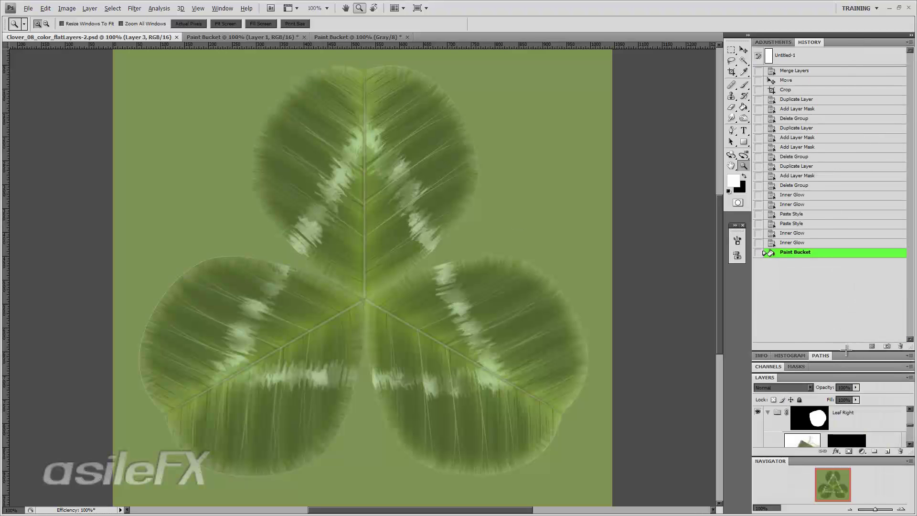
pyautogui.moveTo(846, 351); pyautogui.dragTo(844, 119)
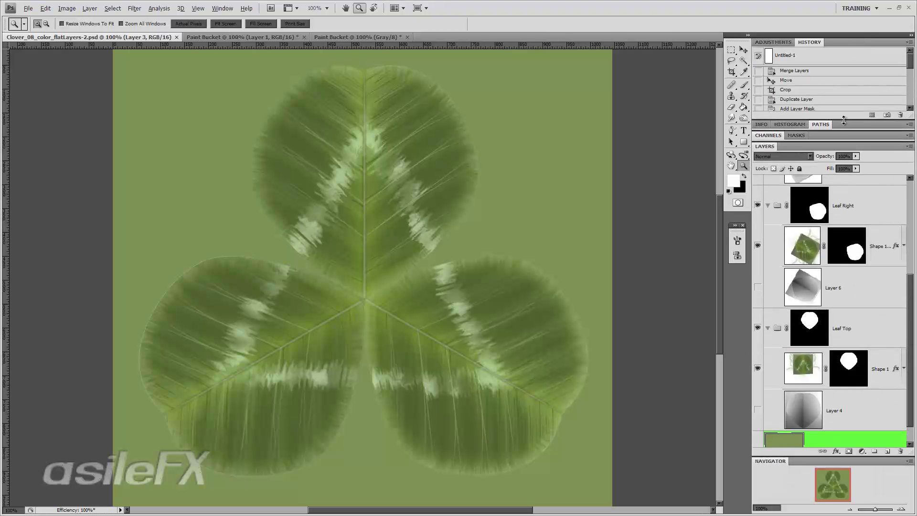
pyautogui.click(872, 115)
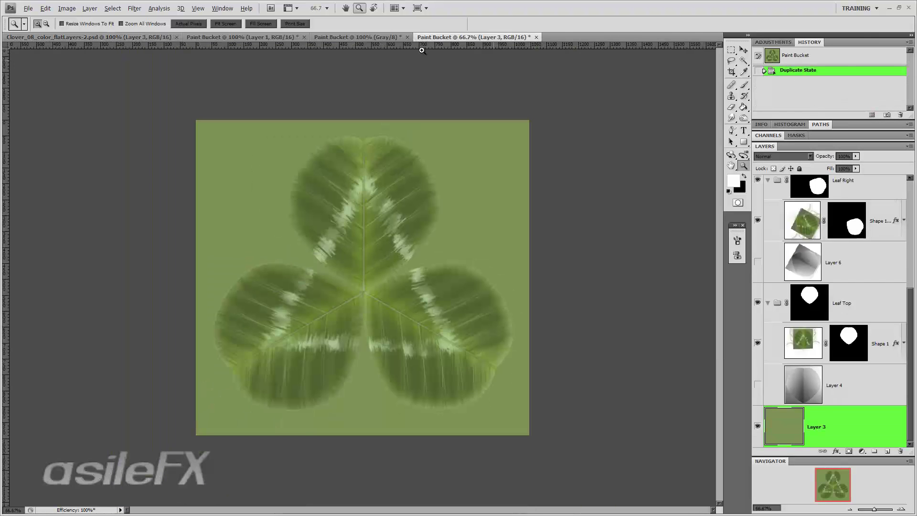
# - Flatten the duplicated colour clover document, discarding its hidden layers
pyautogui.click(67, 8)
pyautogui.moveTo(91, 8)
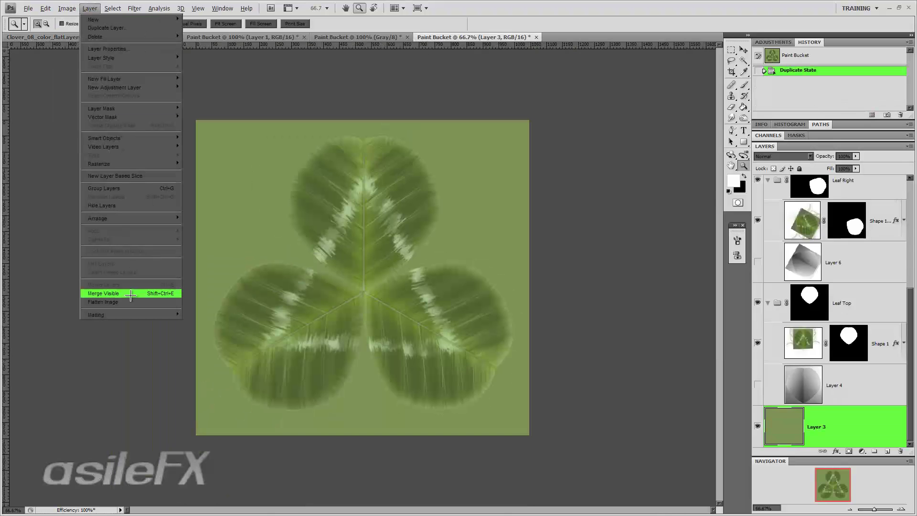
pyautogui.click(115, 295)
pyautogui.click(421, 195)
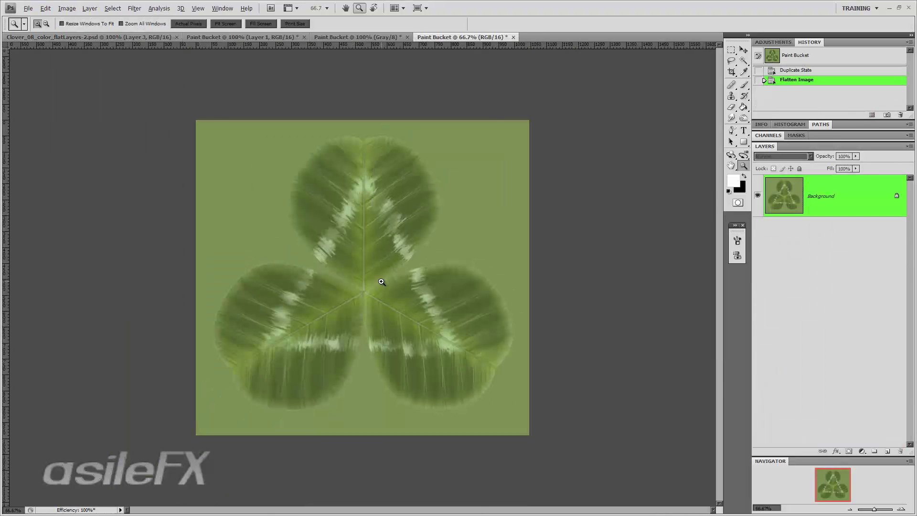
# - Clone the pale leaf vein over the grey gap where the three leaves meet, using the Clone Stamp
pyautogui.moveTo(343, 304); pyautogui.dragTo(383, 279)
pyautogui.click(731, 96)
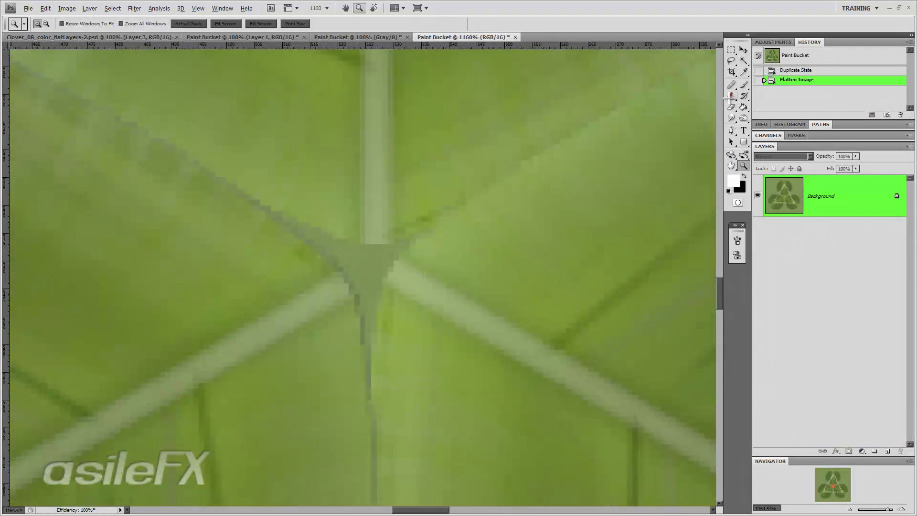
pyautogui.keyDown('alt'); pyautogui.click(318, 295); pyautogui.keyUp('alt')
pyautogui.moveTo(356, 275)
pyautogui.mouseDown()
pyautogui.moveTo(383, 267)
pyautogui.moveTo(379, 237)
pyautogui.mouseUp()
pyautogui.click(367, 268)
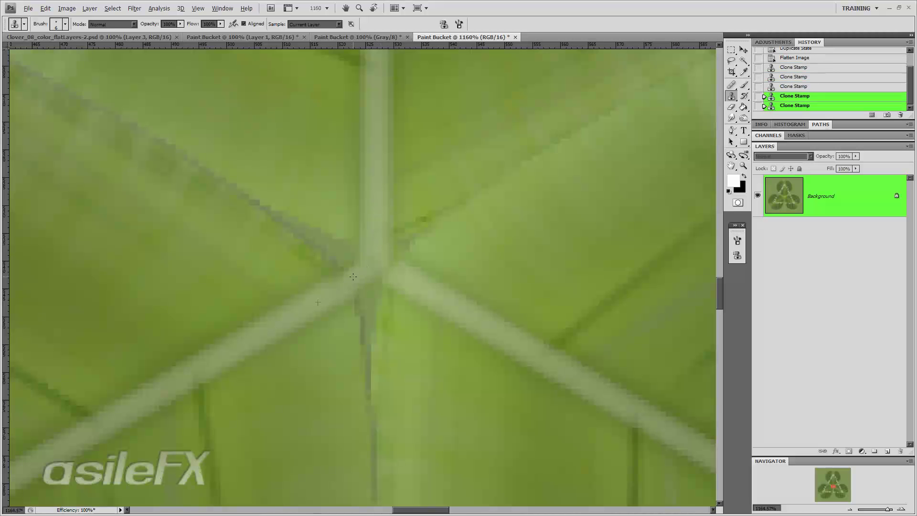
# - Undo the last clone stroke and clone the lower two veins so they join at the clover's centre
pyautogui.hotkey('ctrl', 'z')
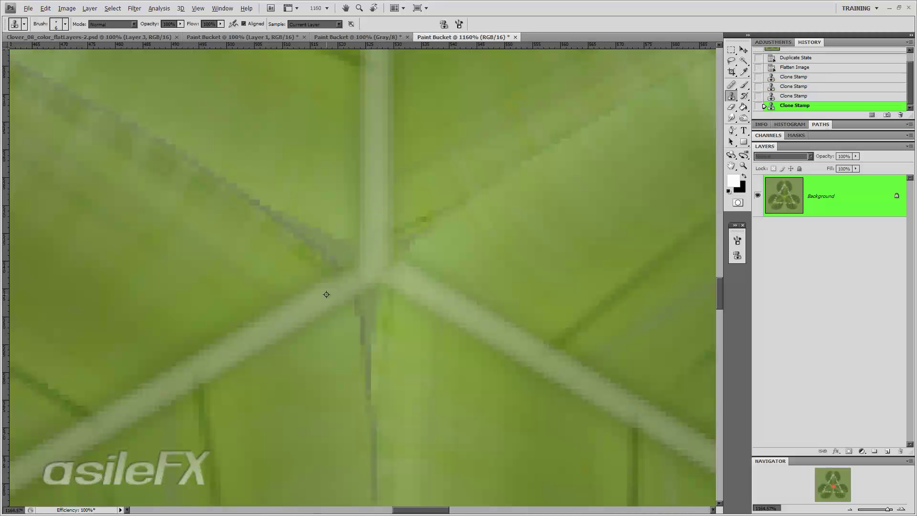
pyautogui.click(359, 276)
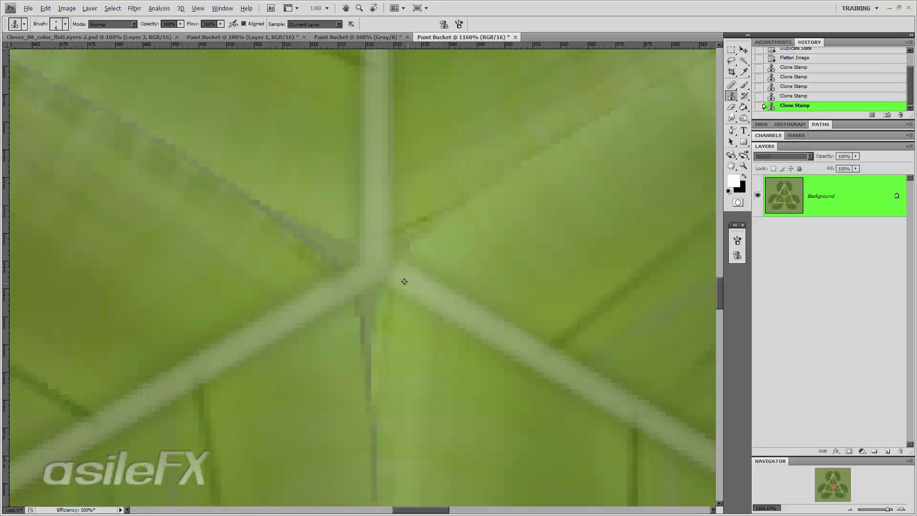
pyautogui.click(389, 275)
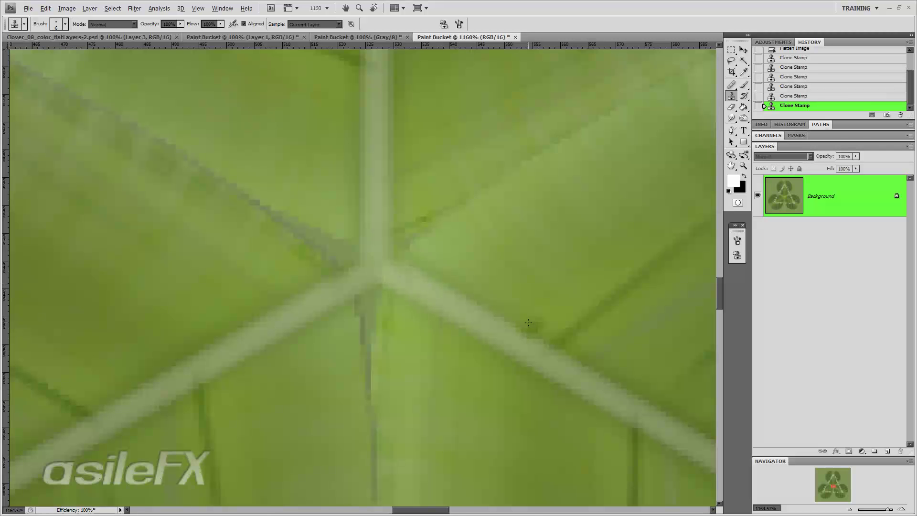
# - Copy the whole cleaned-up colour clover image and paste it as a new layer in the document holding the mask and shading
pyautogui.hotkey('ctrl', '1')
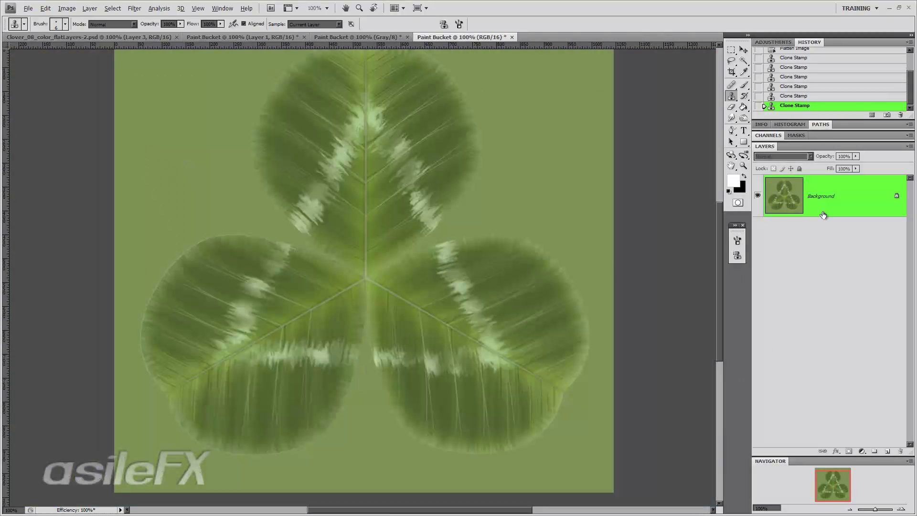
pyautogui.hotkey('ctrl', 'a')
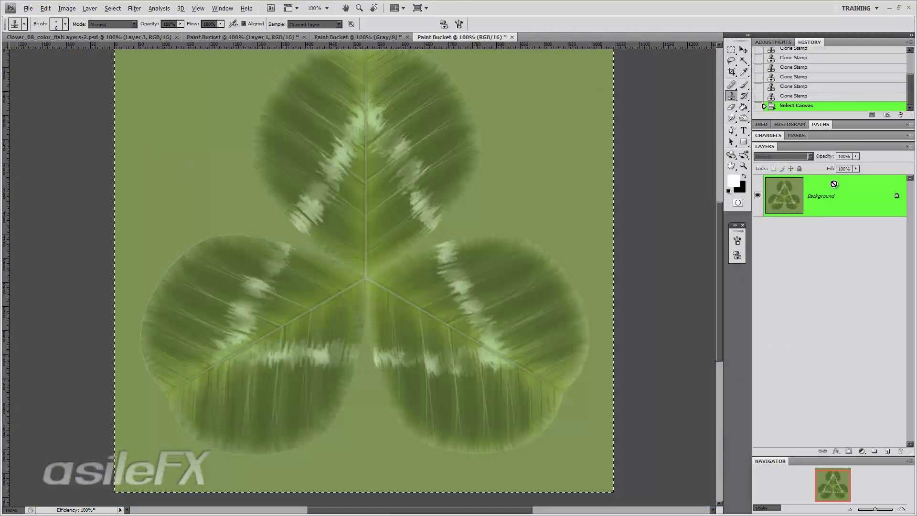
pyautogui.click(264, 37)
pyautogui.hotkey('ctrl', 'v')
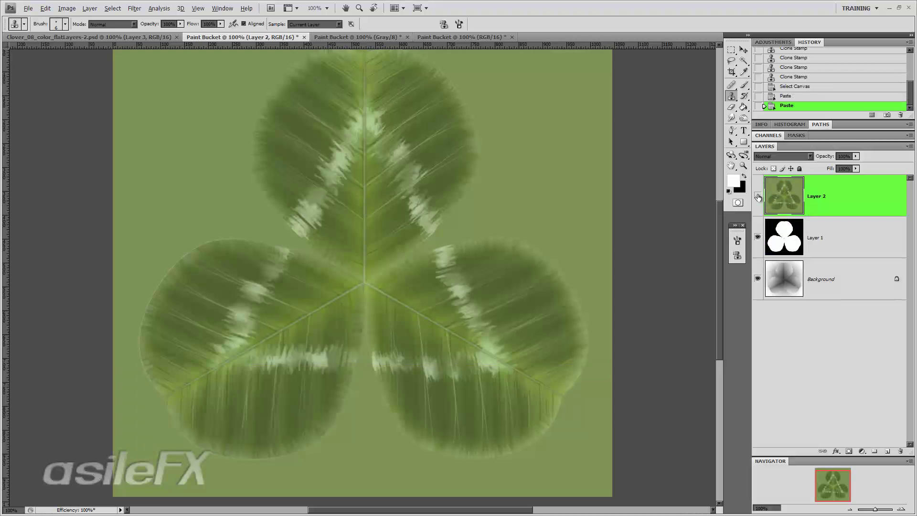
# - Compare the colour, mask and shading layers by hiding the two upper layers and showing them again
pyautogui.click(758, 197)
pyautogui.click(757, 238)
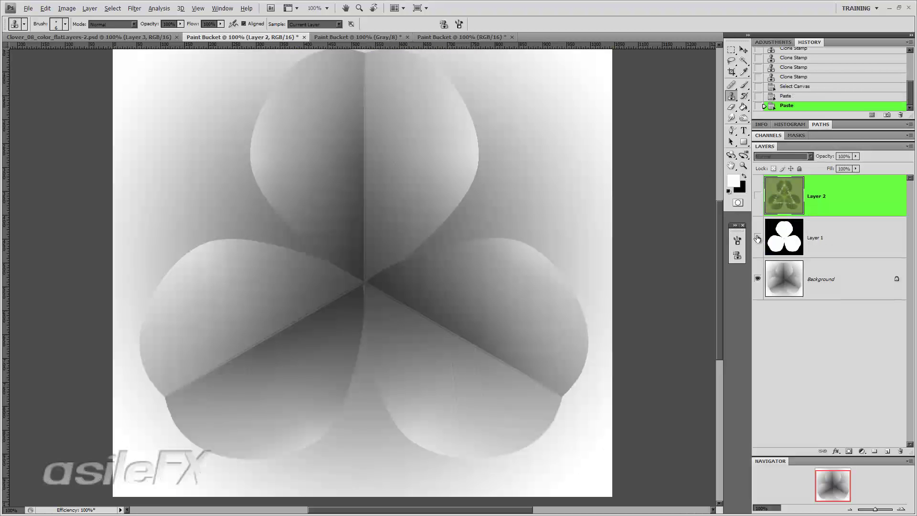
pyautogui.click(758, 237)
pyautogui.click(757, 199)
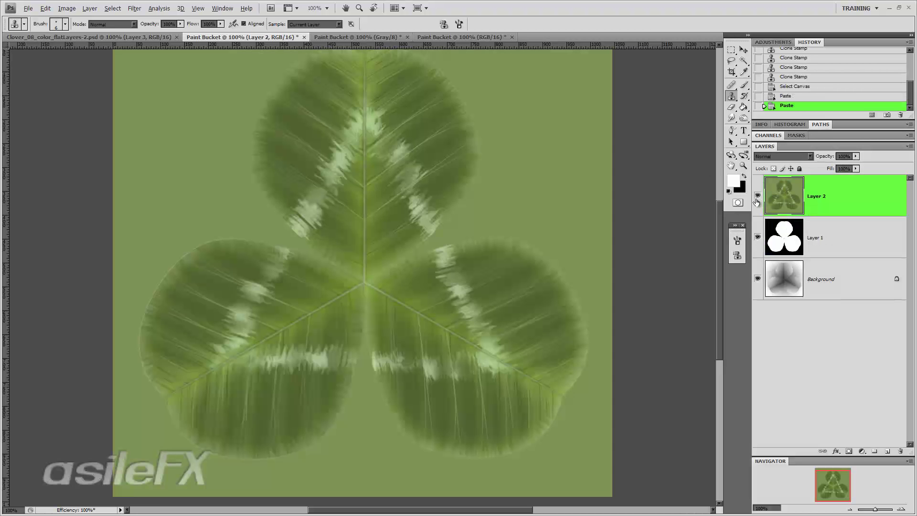
# - Close the flattened colour document and the grayscale mask document without saving either one
pyautogui.click(505, 38)
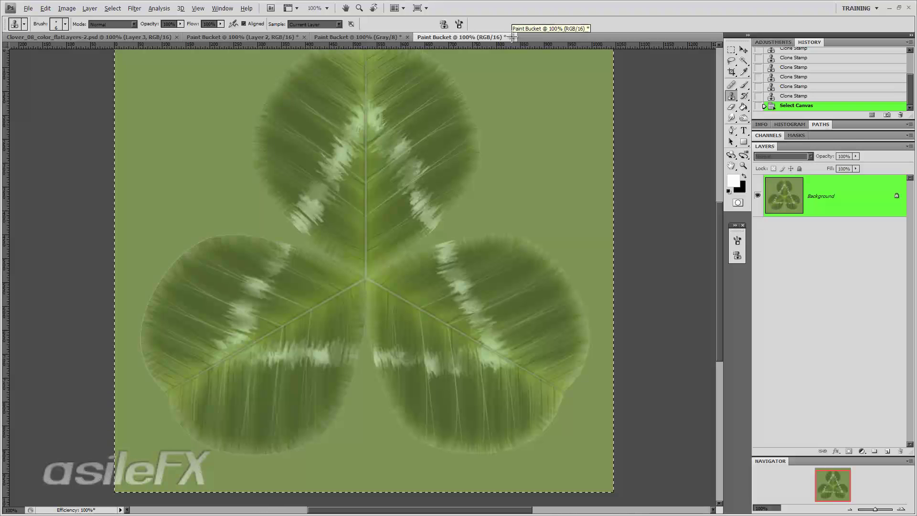
pyautogui.click(512, 37)
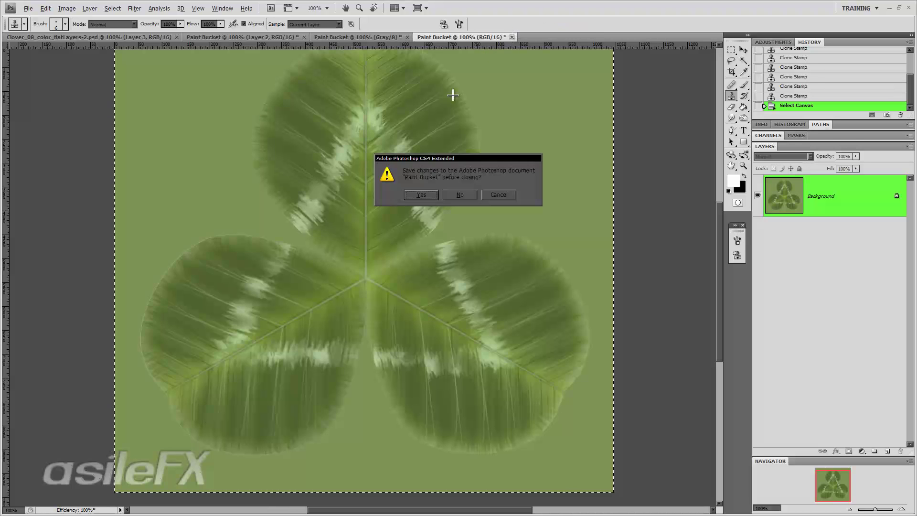
pyautogui.click(462, 194)
pyautogui.click(374, 36)
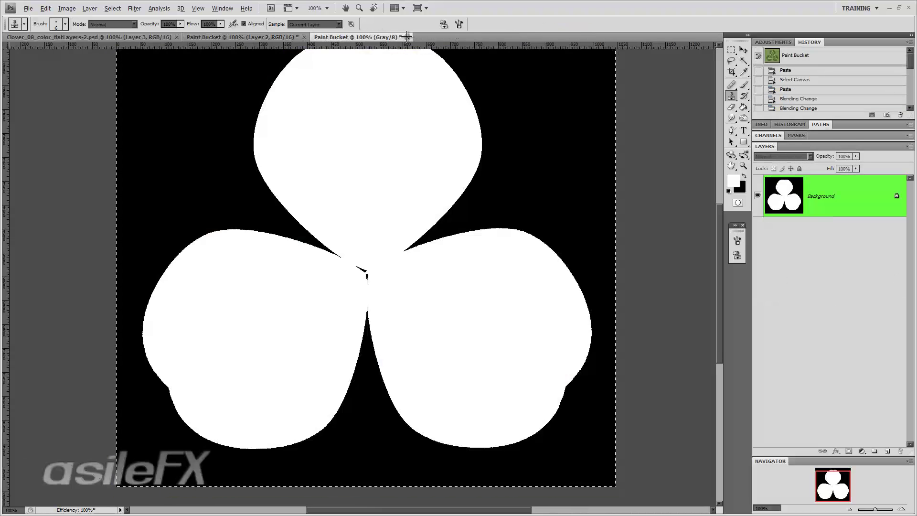
pyautogui.click(405, 37)
pyautogui.click(472, 195)
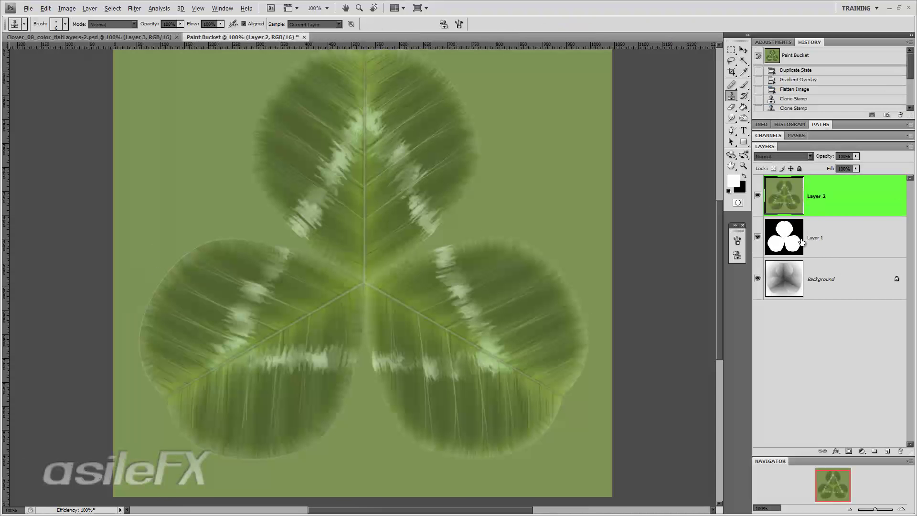
pyautogui.click(91, 37)
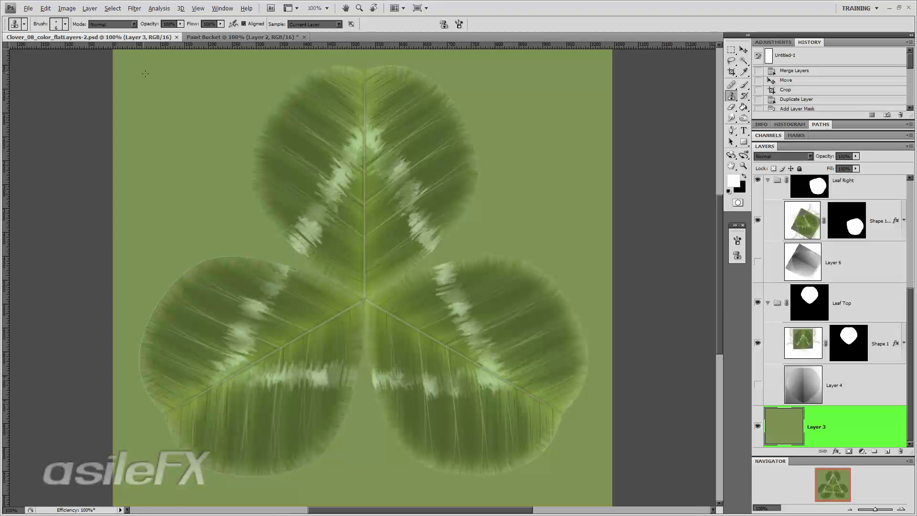
pyautogui.click(268, 37)
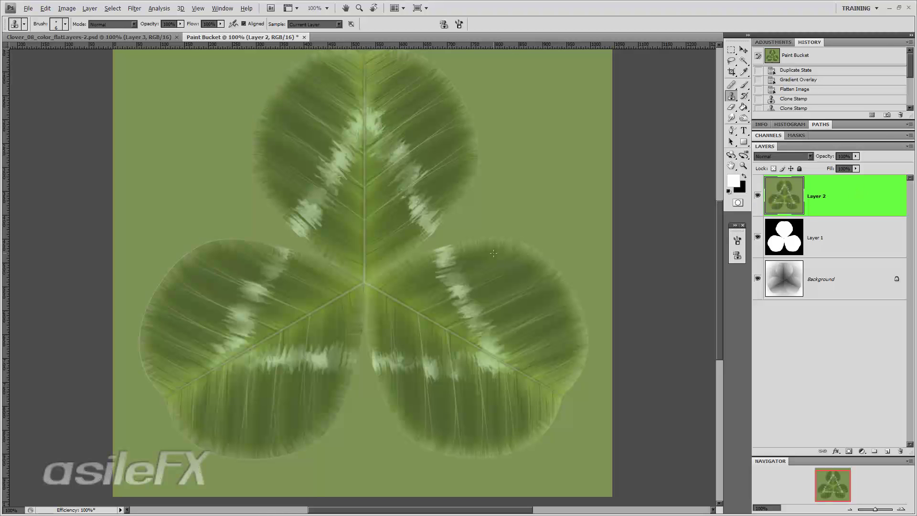
# - Try automatic Levels correction on the colour layer, comparing the Enhance Monochromatic Contrast and Find Dark & Light Colors algorithms with Snap Neutral Midtones
pyautogui.hotkey('ctrl', 'l')
pyautogui.click(862, 81)
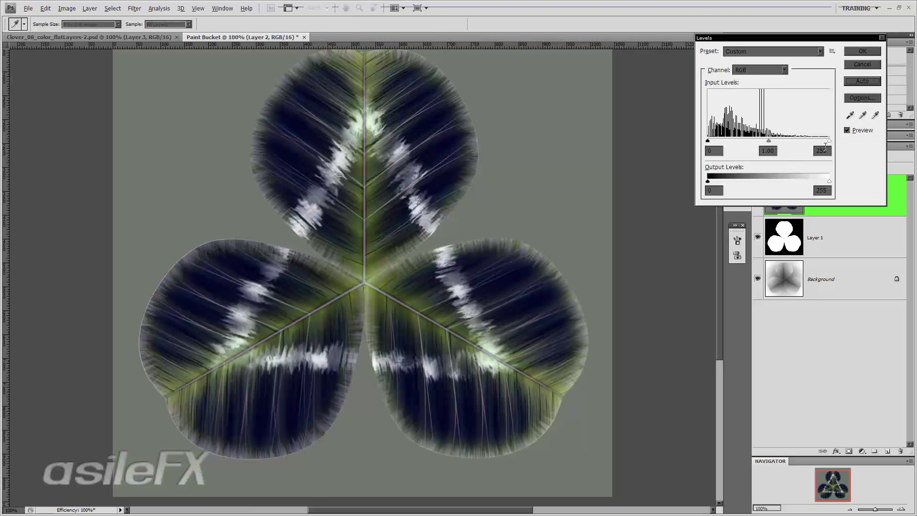
pyautogui.click(862, 98)
pyautogui.click(712, 238)
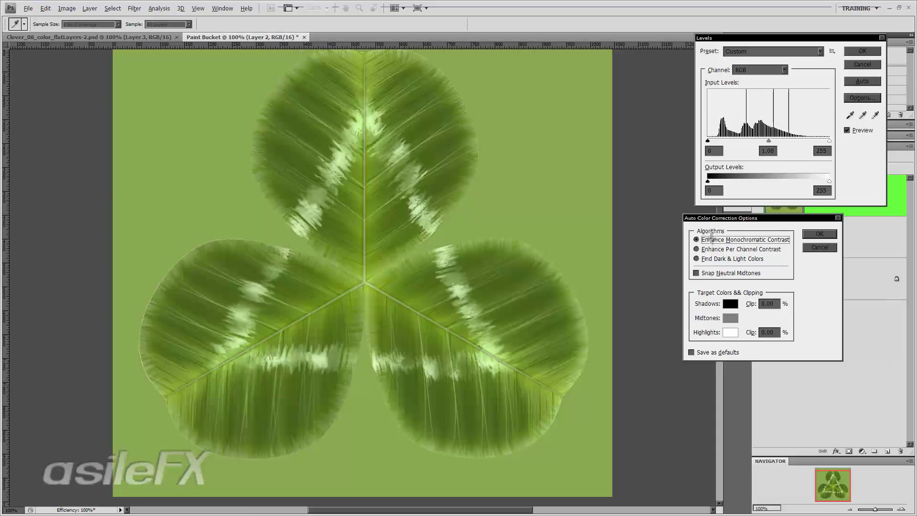
pyautogui.click(708, 273)
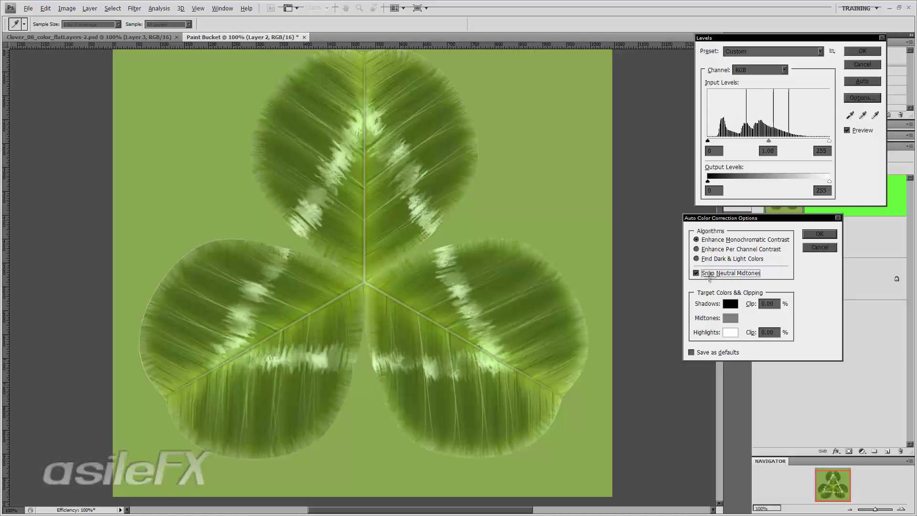
pyautogui.click(709, 274)
pyautogui.click(709, 258)
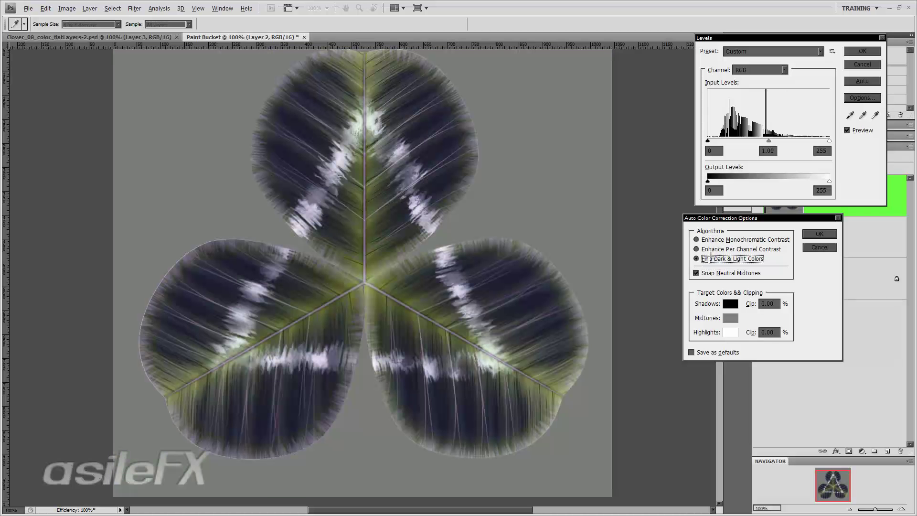
pyautogui.click(812, 235)
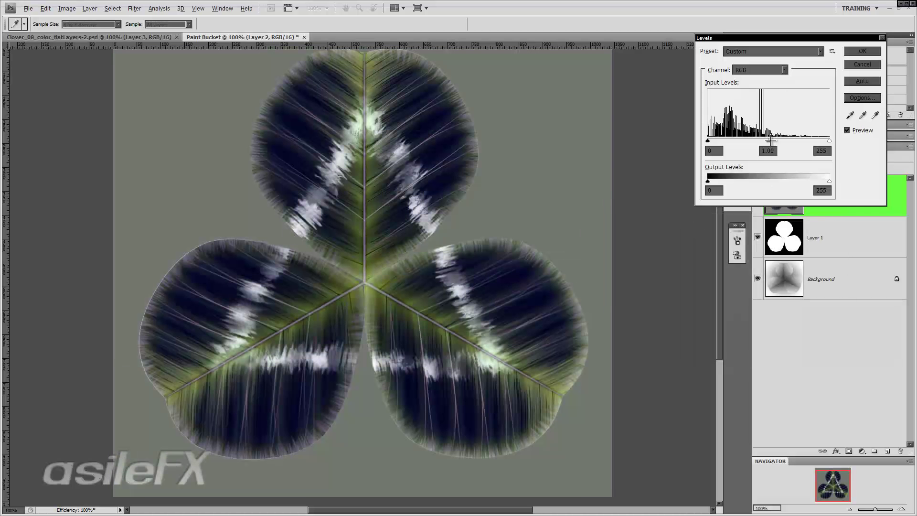
pyautogui.click(864, 50)
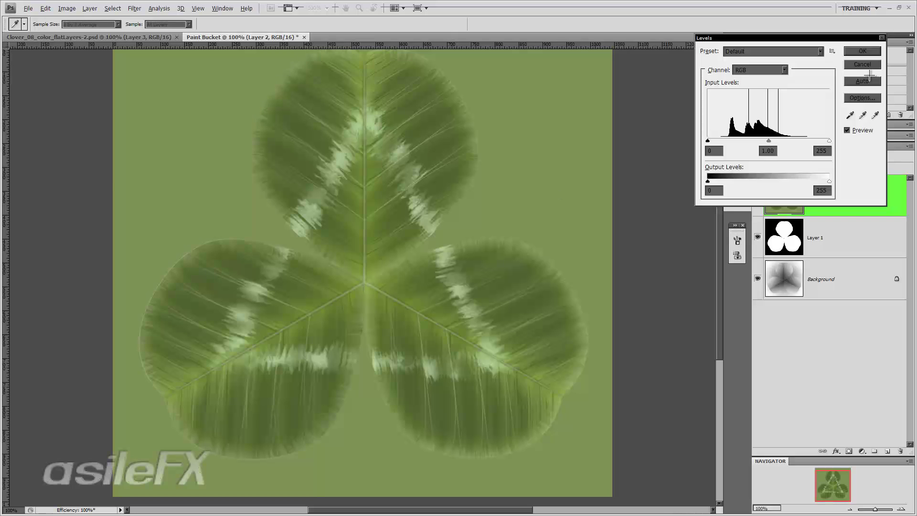
pyautogui.press('Escape')
# - Try an Exposure adjustment on the colour layer with exposure -0.79 and gamma correction 1.18
pyautogui.click(67, 9)
pyautogui.moveTo(78, 27)
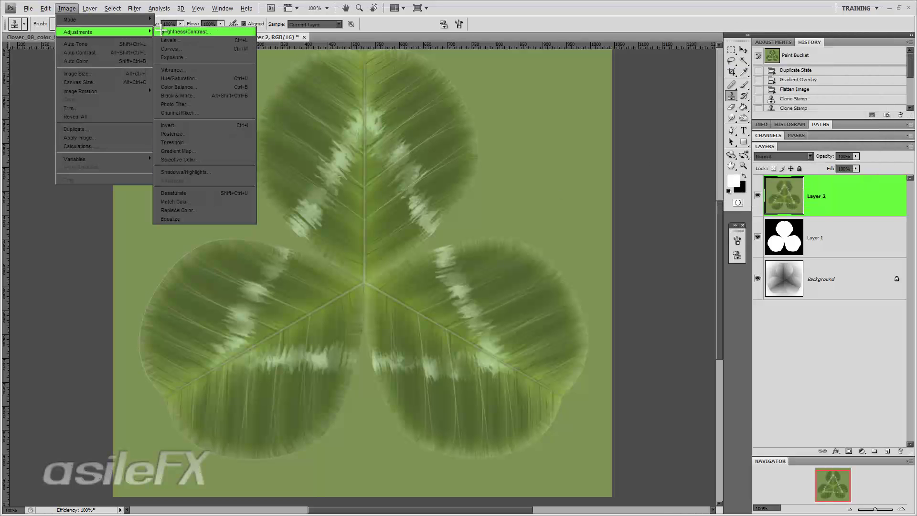
pyautogui.click(205, 55)
pyautogui.moveTo(645, 472); pyautogui.dragTo(694, 472)
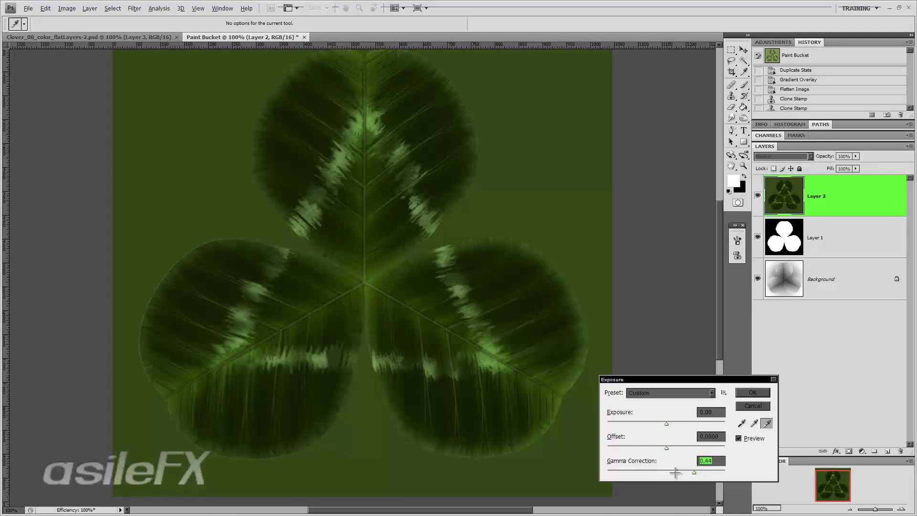
pyautogui.click(674, 472)
pyautogui.moveTo(665, 424); pyautogui.dragTo(660, 423)
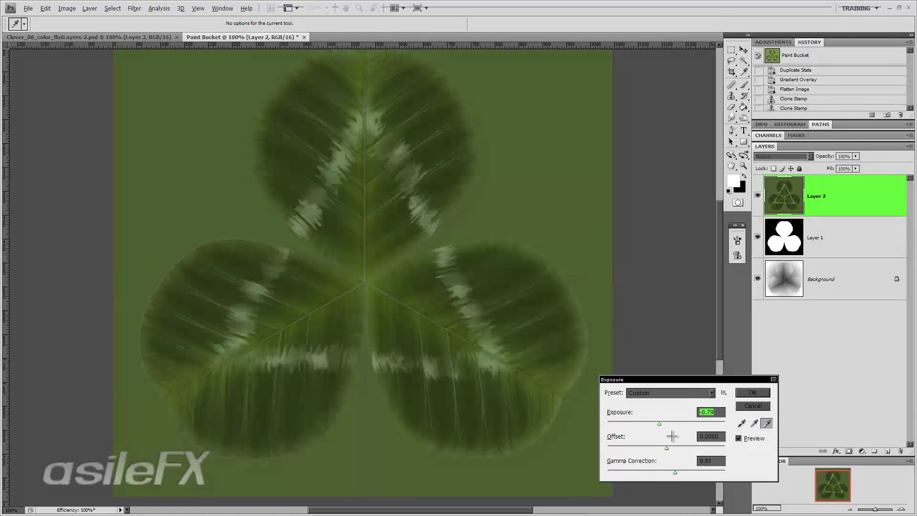
pyautogui.click(682, 473)
pyautogui.moveTo(681, 472); pyautogui.dragTo(659, 472)
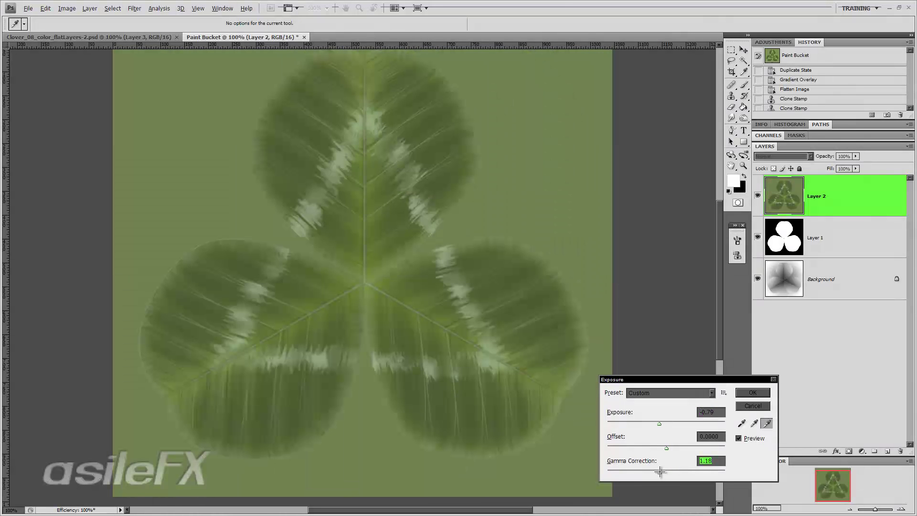
pyautogui.click(752, 392)
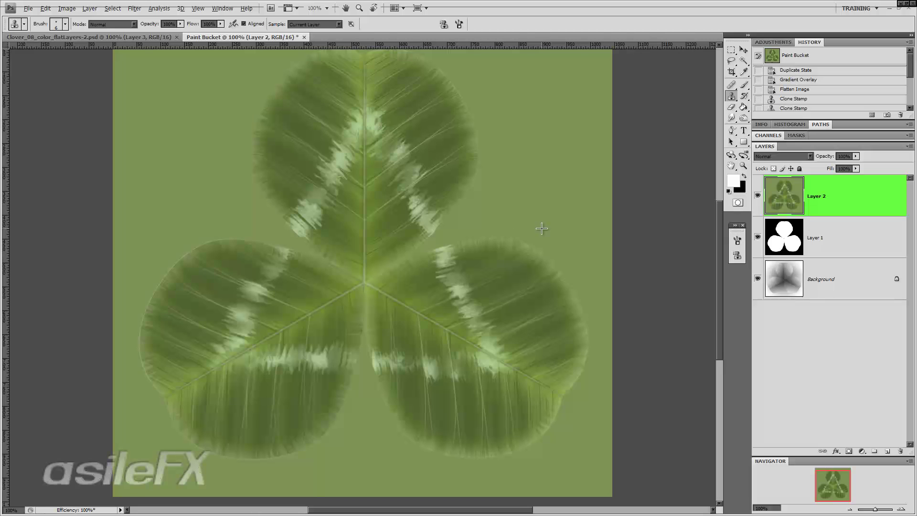
# - Save a copy without layers as Clover_color.tif in the Vegetation folder, using LZW compression and IBM PC byte order
pyautogui.hotkey('ctrl', 'shift', 's')
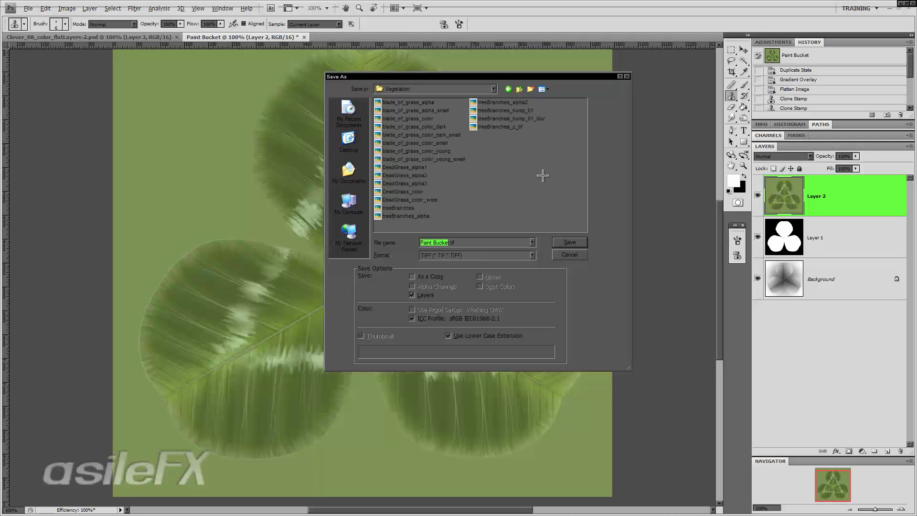
pyautogui.write('Clover_color')
pyautogui.click(422, 295)
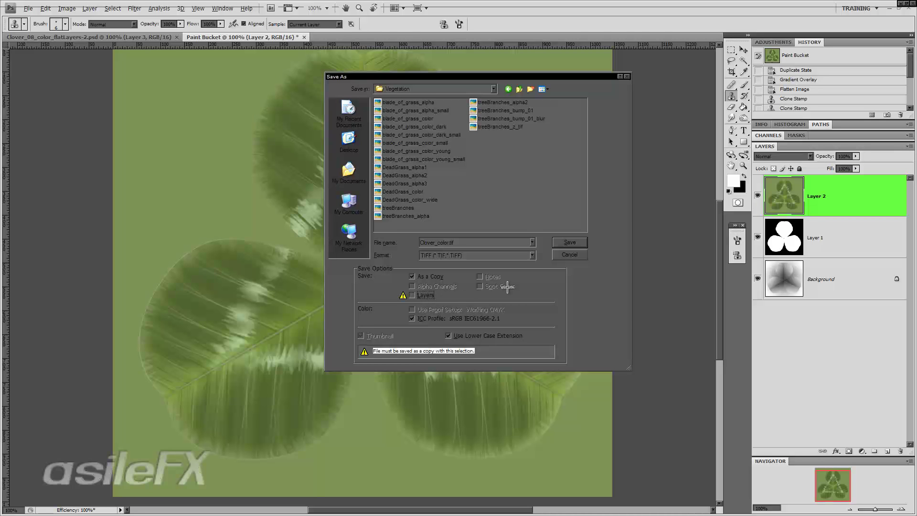
pyautogui.click(568, 242)
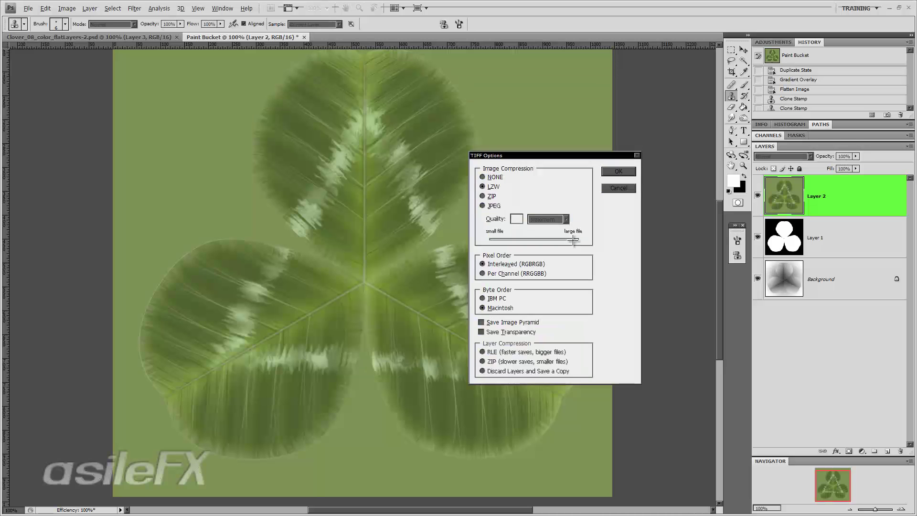
pyautogui.click(493, 298)
pyautogui.click(628, 172)
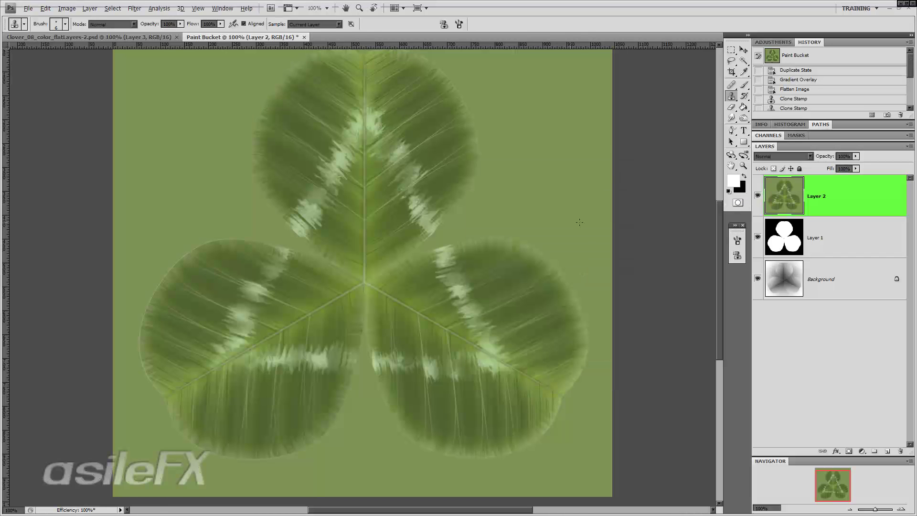
# - Hide the colour layer and make the black-and-white mask layer active
pyautogui.click(758, 196)
pyautogui.click(817, 241)
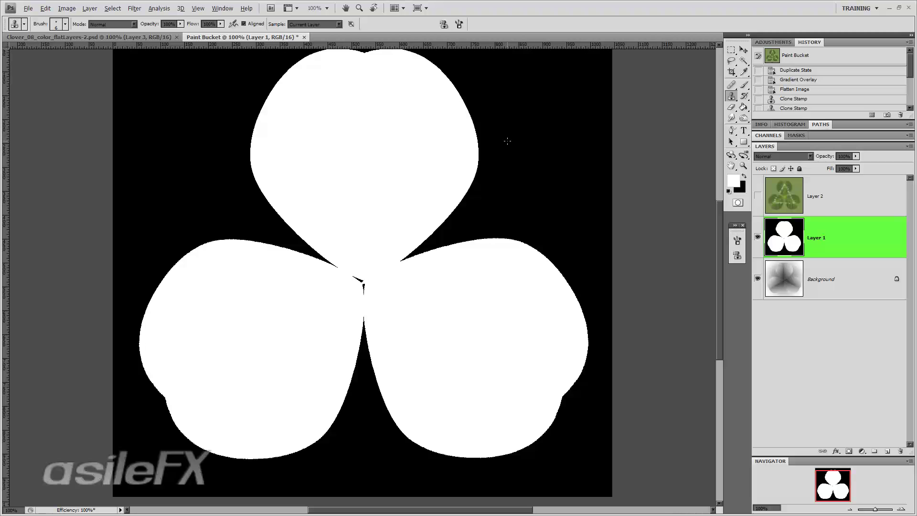
pyautogui.hotkey('ctrl', 'shift', 's')
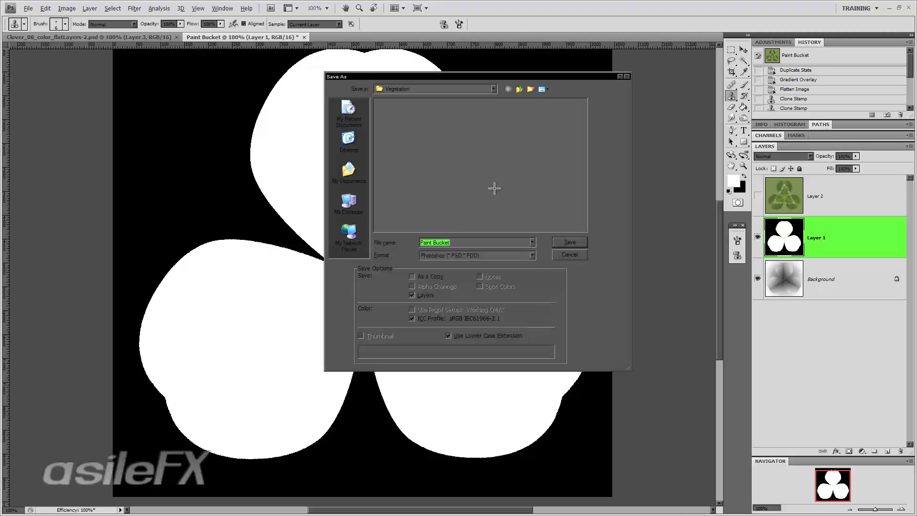
pyautogui.click(464, 256)
pyautogui.click(465, 326)
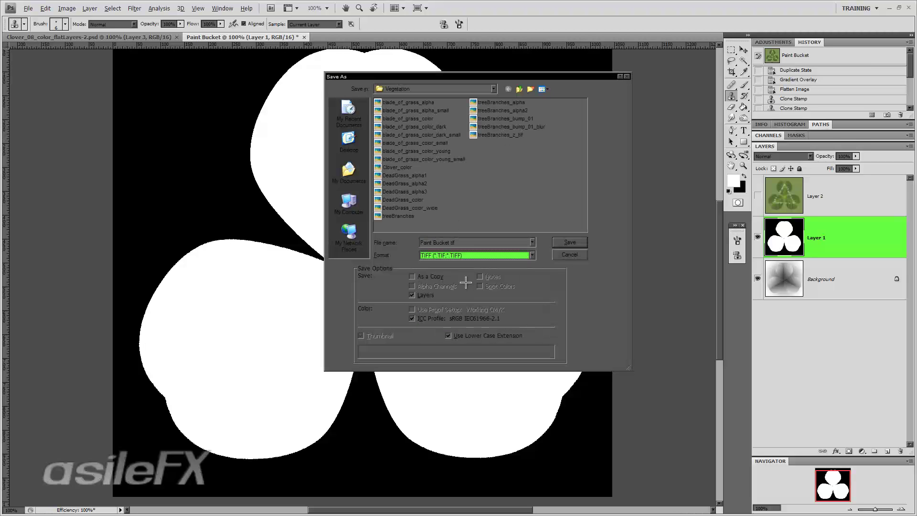
pyautogui.click(577, 253)
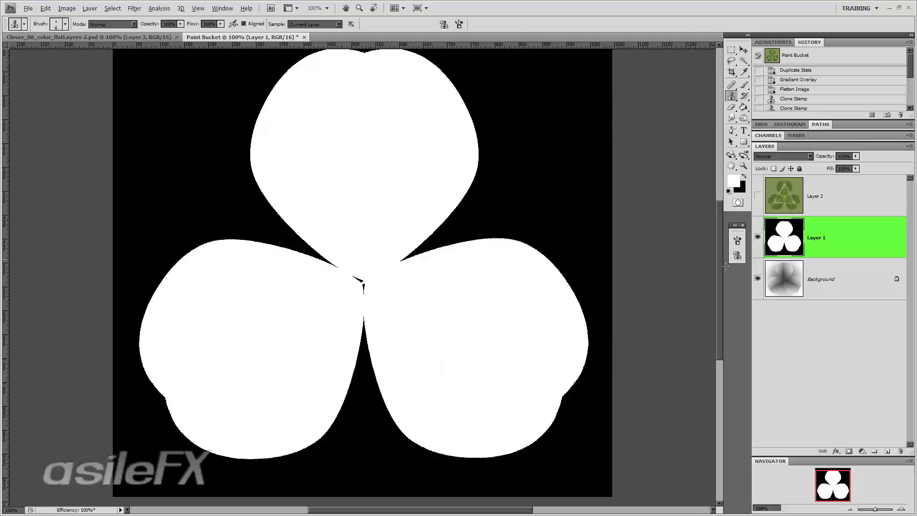
# - Create a new document from the current history state and flatten it, discarding the hidden colour layer
pyautogui.click(873, 114)
pyautogui.hotkey('ctrl', '+')
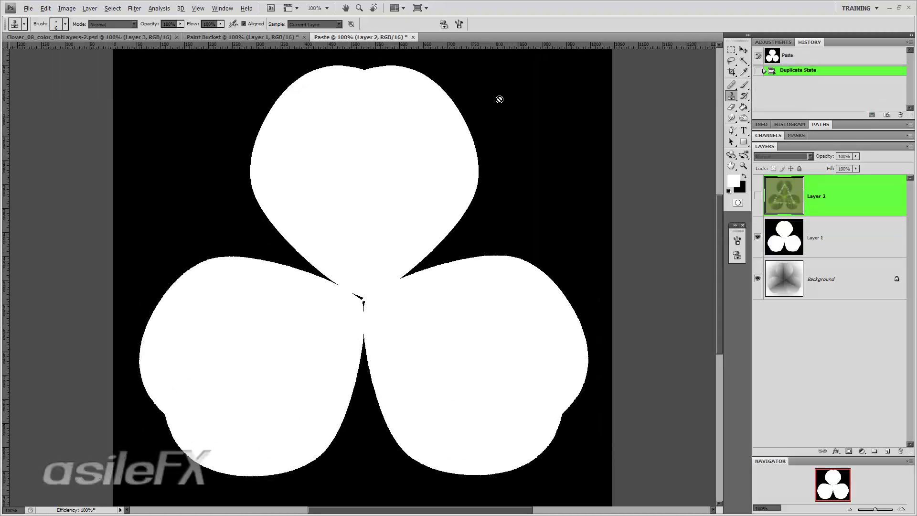
pyautogui.click(88, 7)
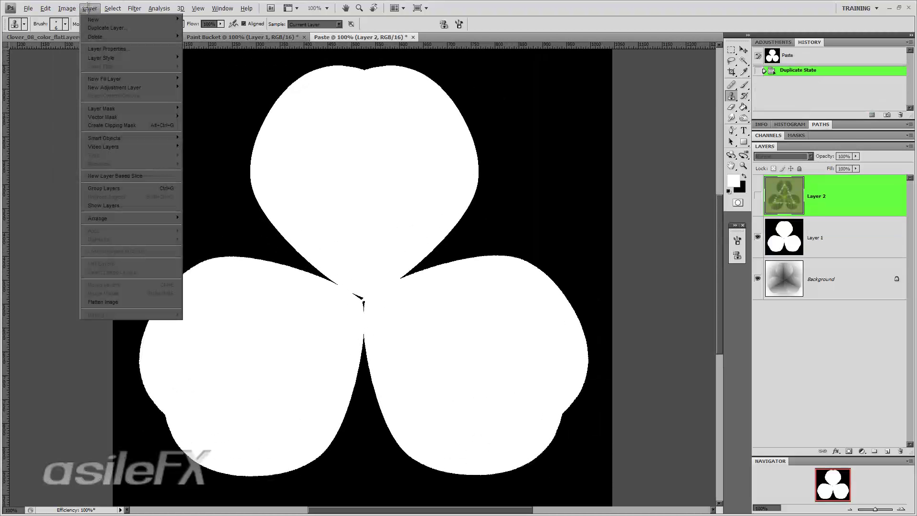
pyautogui.click(110, 300)
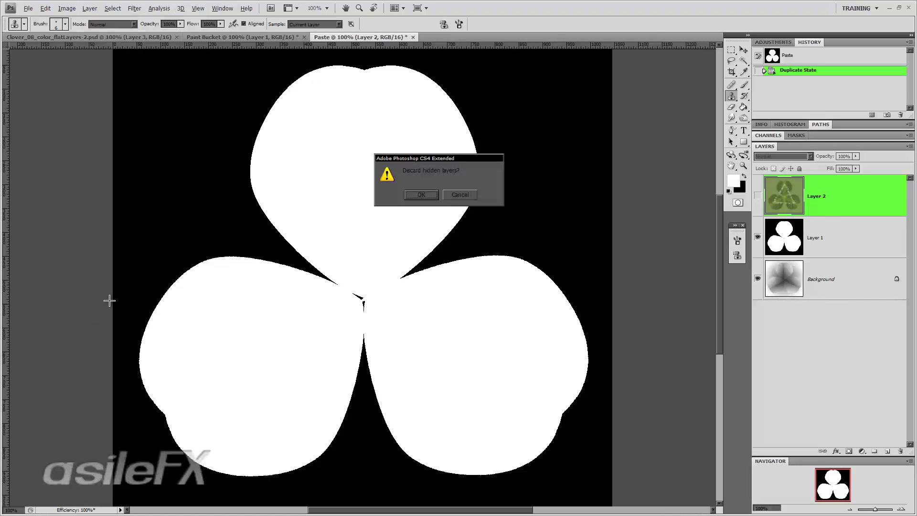
pyautogui.click(428, 194)
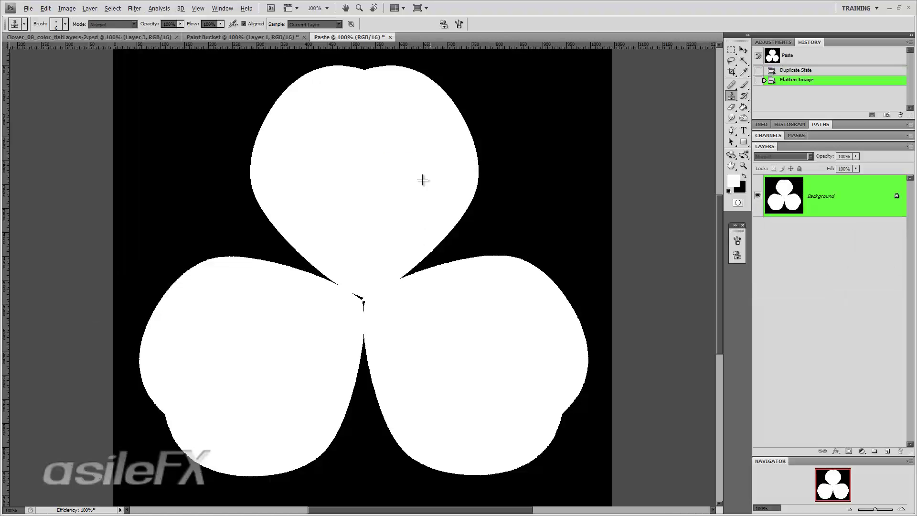
# - Convert the flattened black-and-white mask document to 8 Bits/Channel
pyautogui.click(113, 8)
pyautogui.moveTo(72, 8)
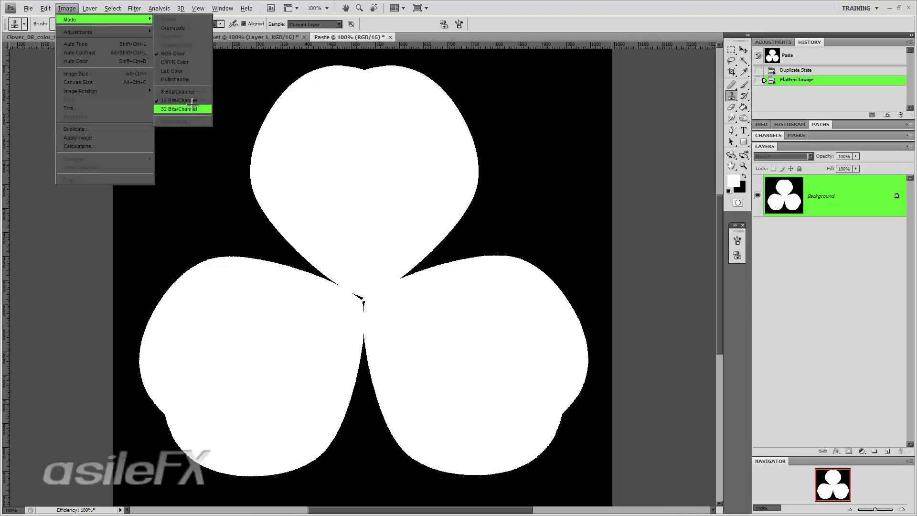
pyautogui.click(184, 94)
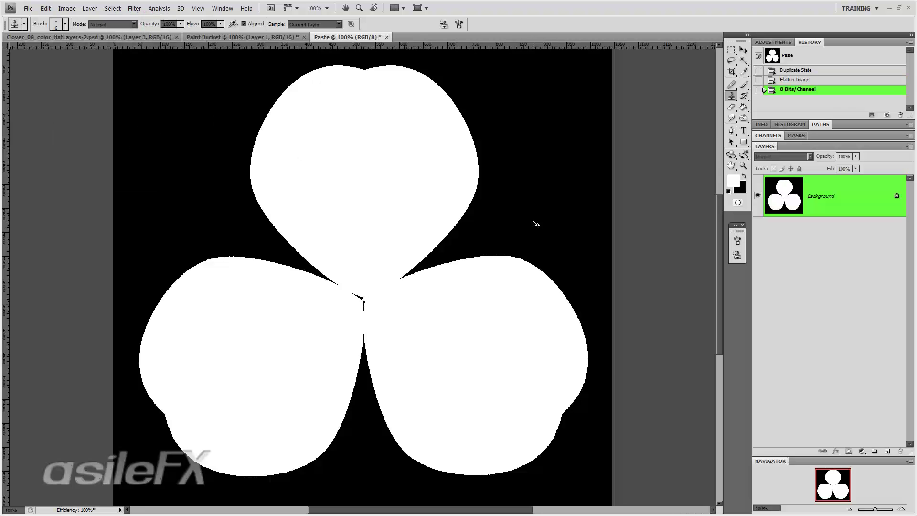
# - Save a copy of the mask as the TIFF Clover_alpha in the Vegetation folder, using LZW compression
pyautogui.hotkey('ctrl', 'shift', 's')
pyautogui.click(470, 255)
pyautogui.click(472, 388)
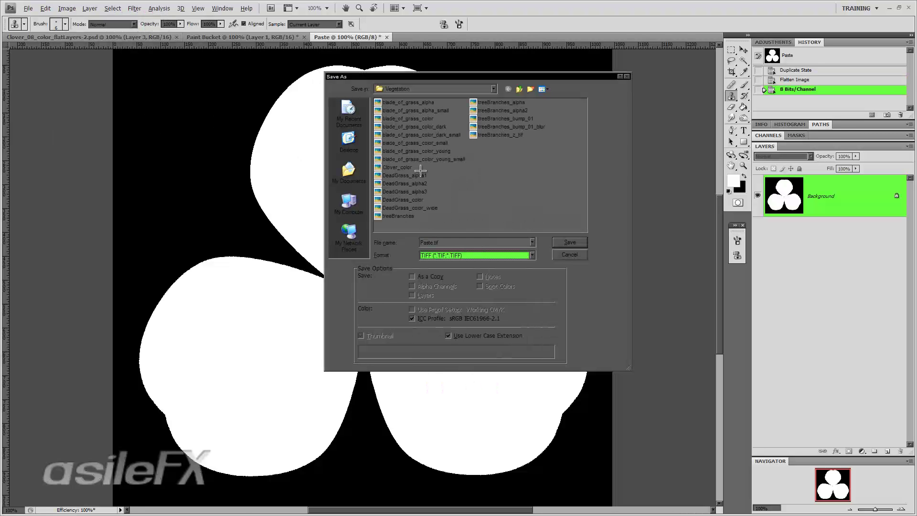
pyautogui.click(397, 167)
pyautogui.click(455, 242)
pyautogui.moveTo(434, 243); pyautogui.dragTo(450, 242)
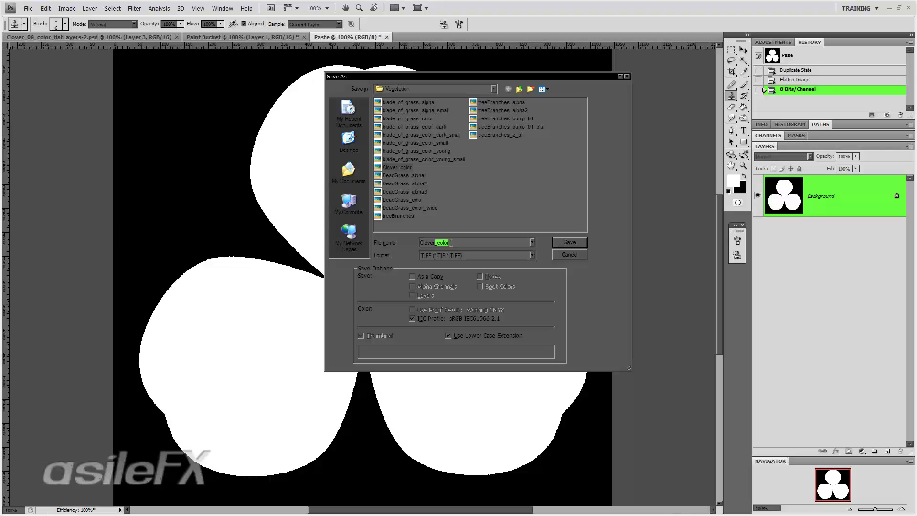
pyautogui.write('_alpha')
pyautogui.click(440, 278)
pyautogui.click(578, 242)
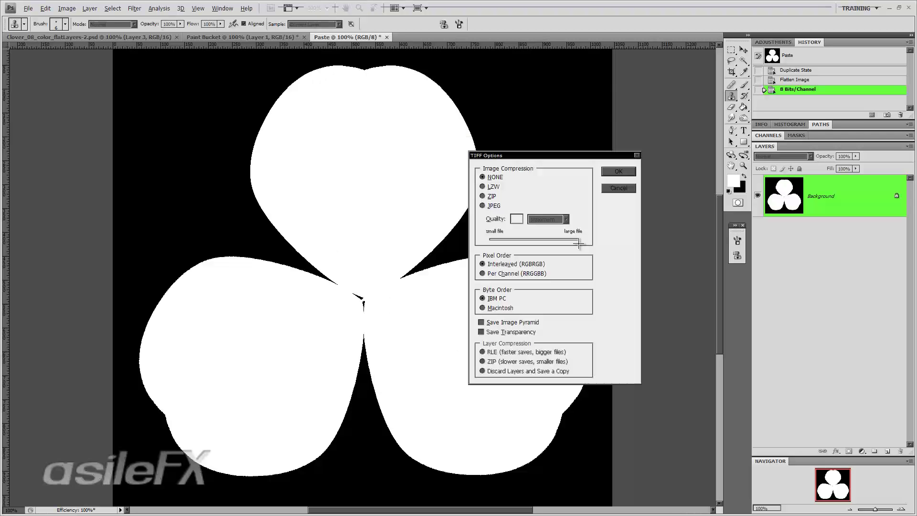
pyautogui.click(483, 187)
pyautogui.click(626, 169)
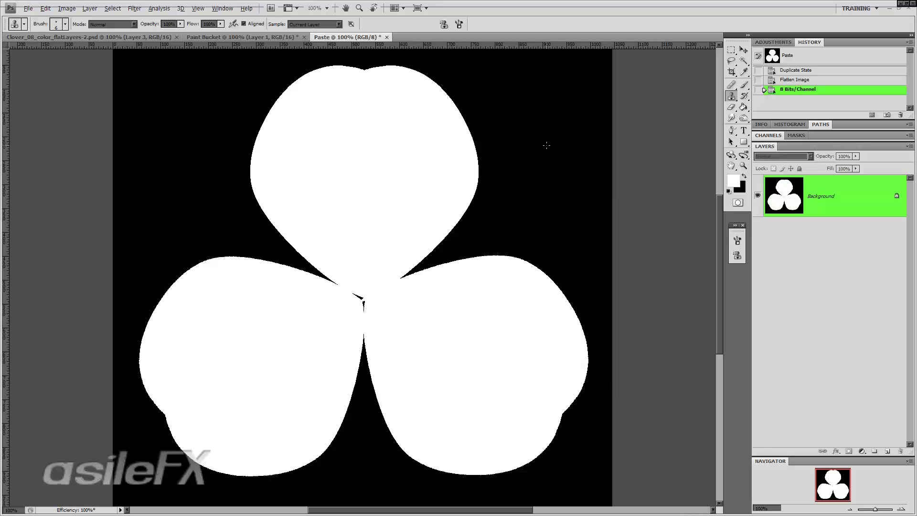
# - Hide the mask layer in the layered document and save a copy of the shading image as the TIFF Clover_bump with LZW compression
pyautogui.click(281, 37)
pyautogui.click(757, 236)
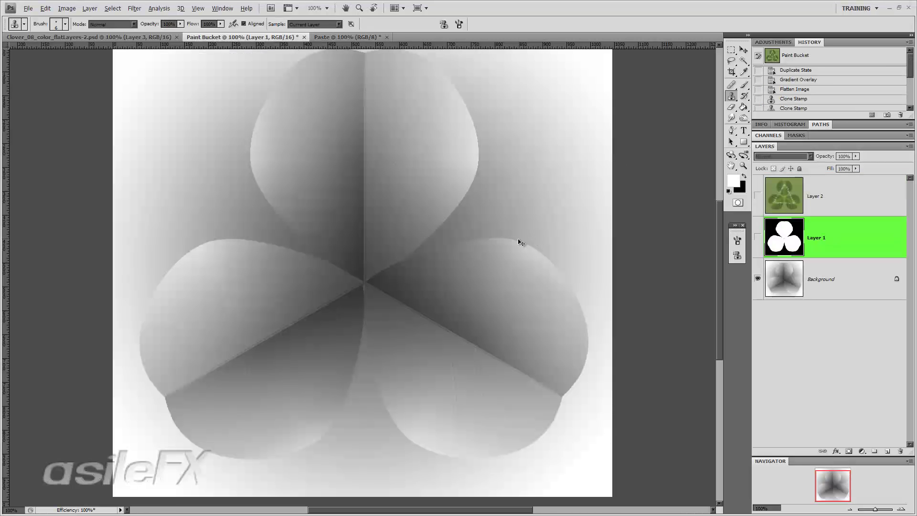
pyautogui.hotkey('ctrl', 'shift', 's')
pyautogui.click(483, 255)
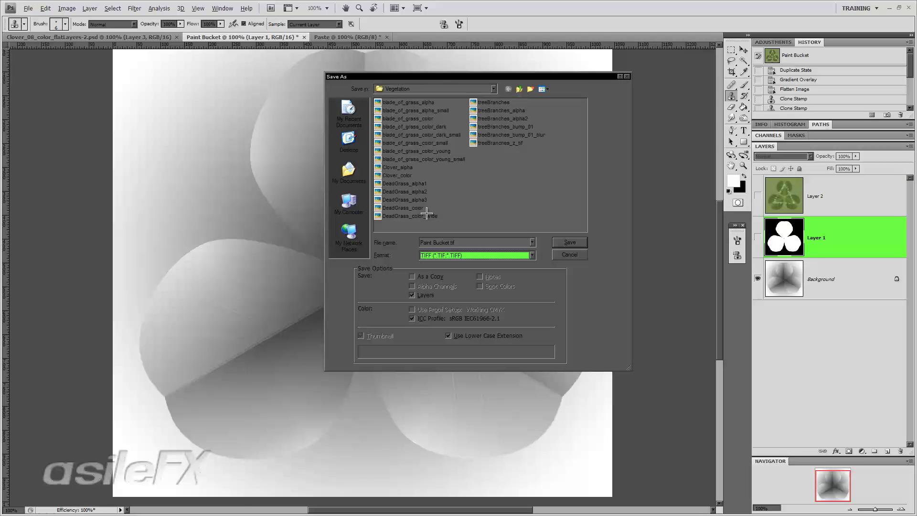
pyautogui.click(398, 177)
pyautogui.click(472, 242)
pyautogui.click(472, 241)
pyautogui.press('BackSpace')
pyautogui.press('BackSpace')
pyautogui.press('BackSpace')
pyautogui.press('BackSpace')
pyautogui.press('BackSpace')
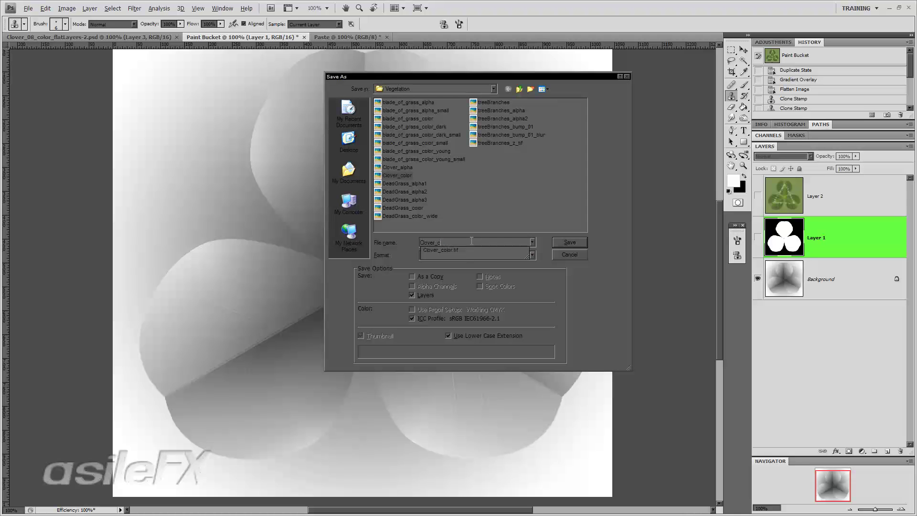
pyautogui.write('bump')
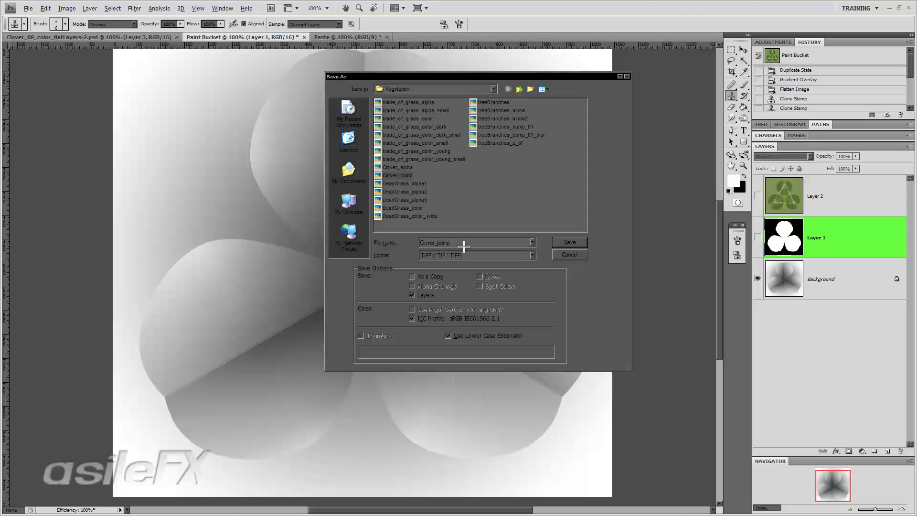
pyautogui.click(563, 243)
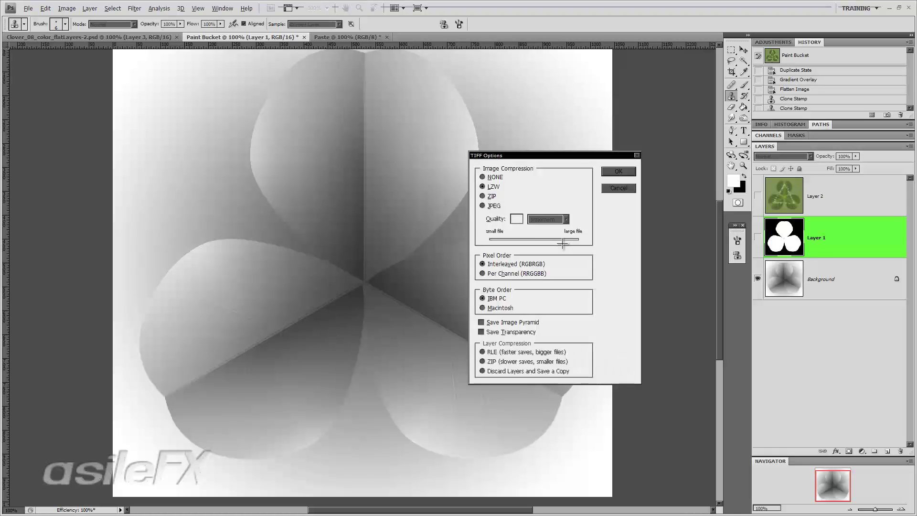
pyautogui.click(615, 173)
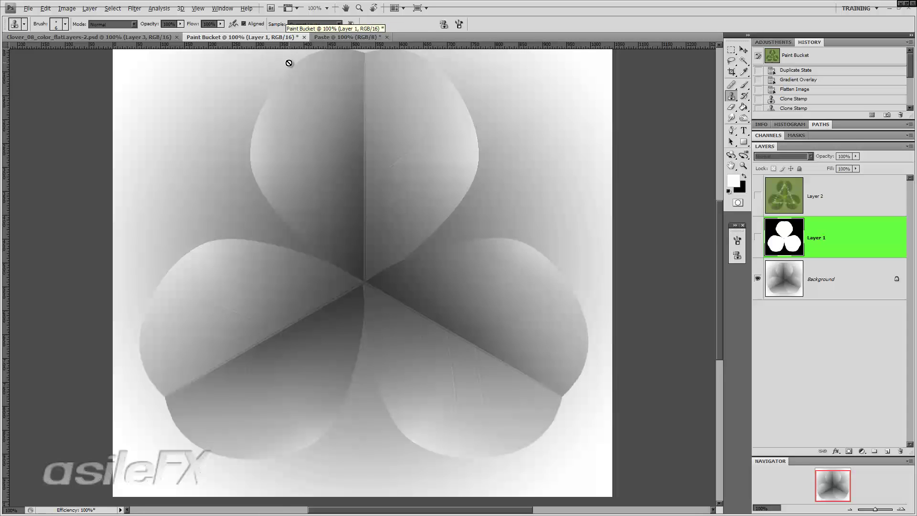
# - Save the layered document in Photoshop format as clover_layers in the Vegetation folder
pyautogui.click(477, 256)
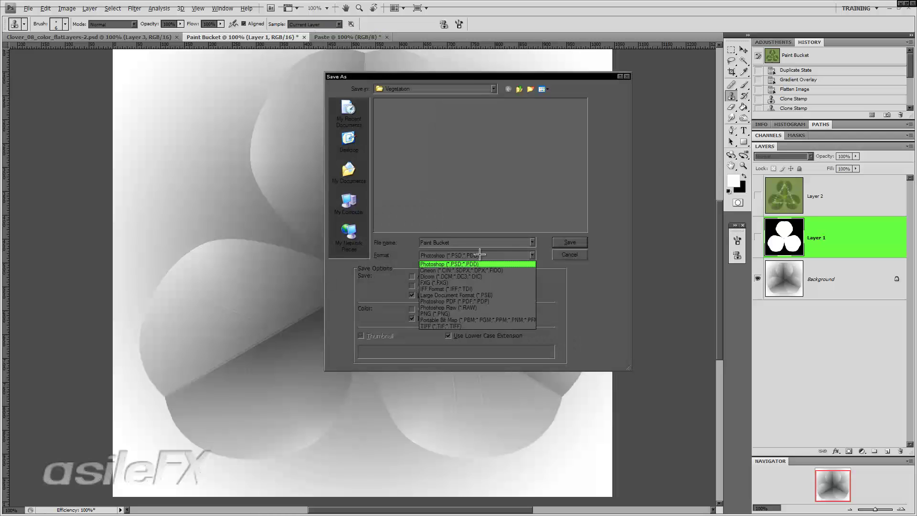
pyautogui.click(482, 264)
pyautogui.click(476, 242)
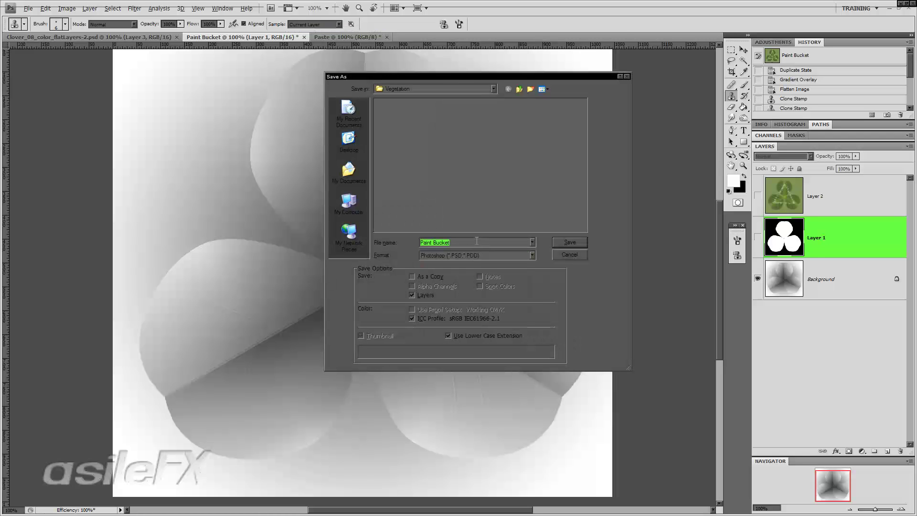
pyautogui.write('clover_layers')
pyautogui.press('Return')
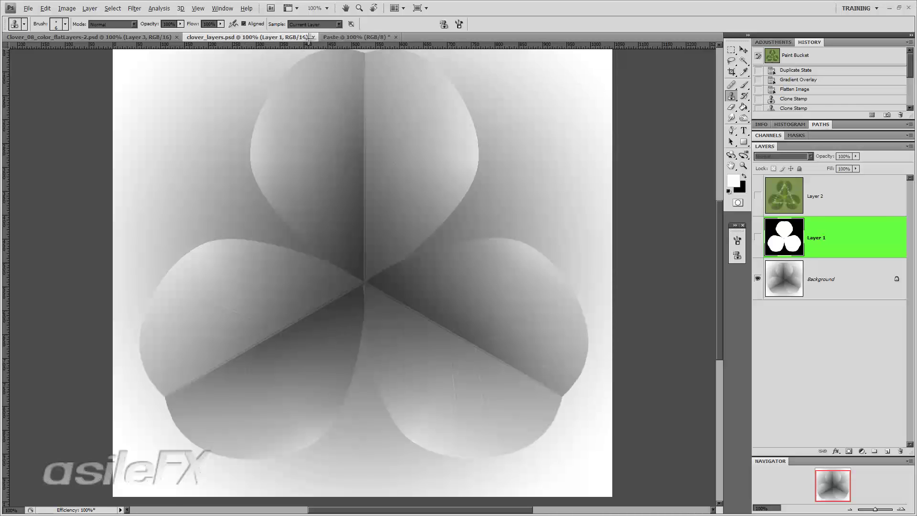
# - Close all open documents, discarding the unsaved changes to the mask document
pyautogui.click(313, 37)
pyautogui.click(260, 37)
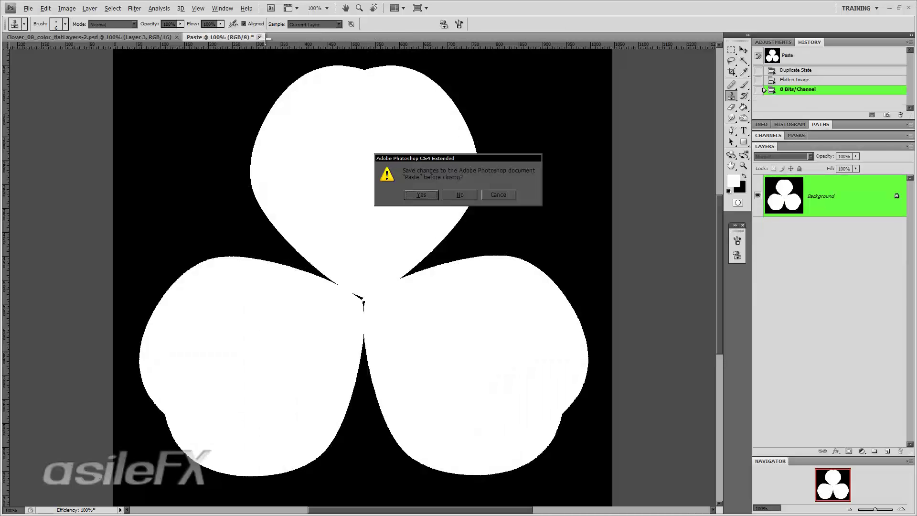
pyautogui.click(468, 195)
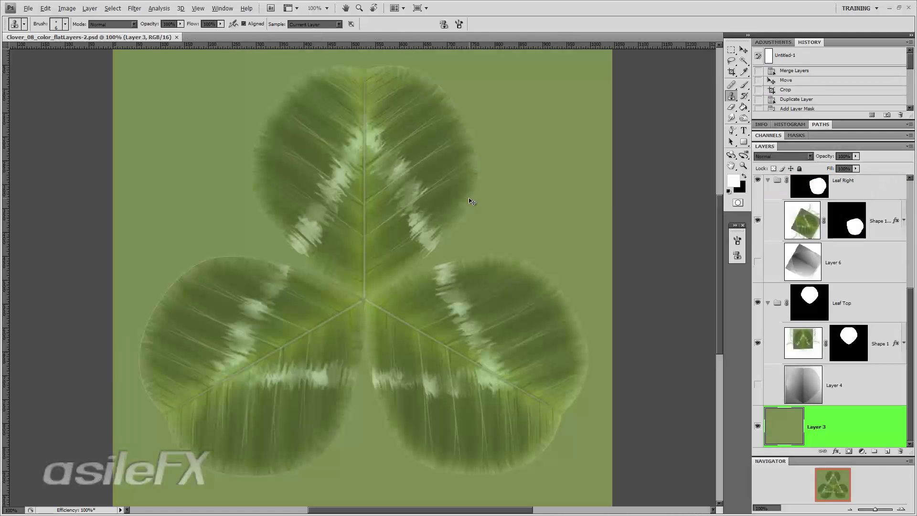
pyautogui.hotkey('ctrl', 'w')
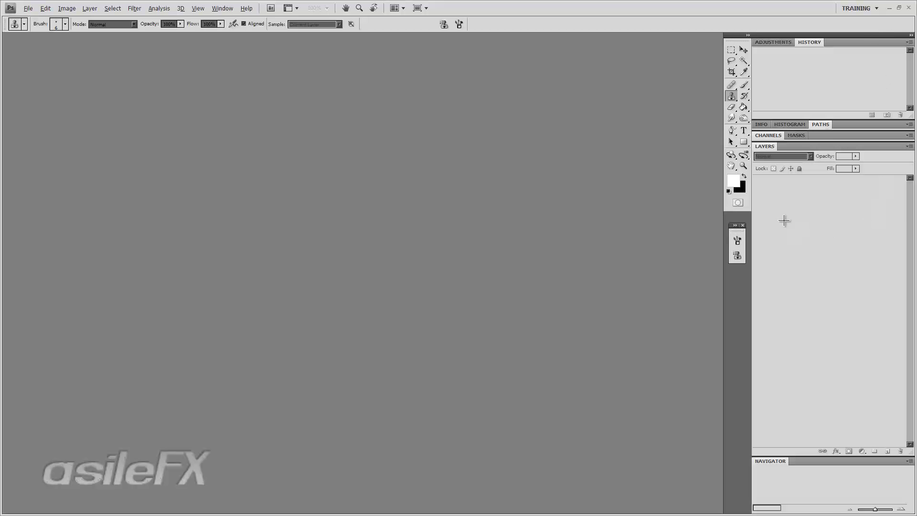
# - Switch to Vue and add a Small Grassfield Plant from the Grasses - Plants collection to the scene
pyautogui.hotkey('alt', 'Tab')
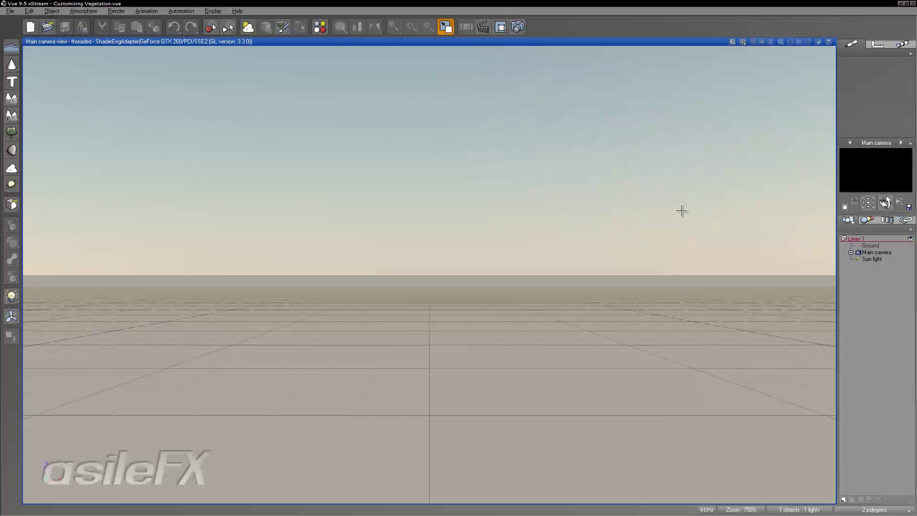
pyautogui.click(11, 135)
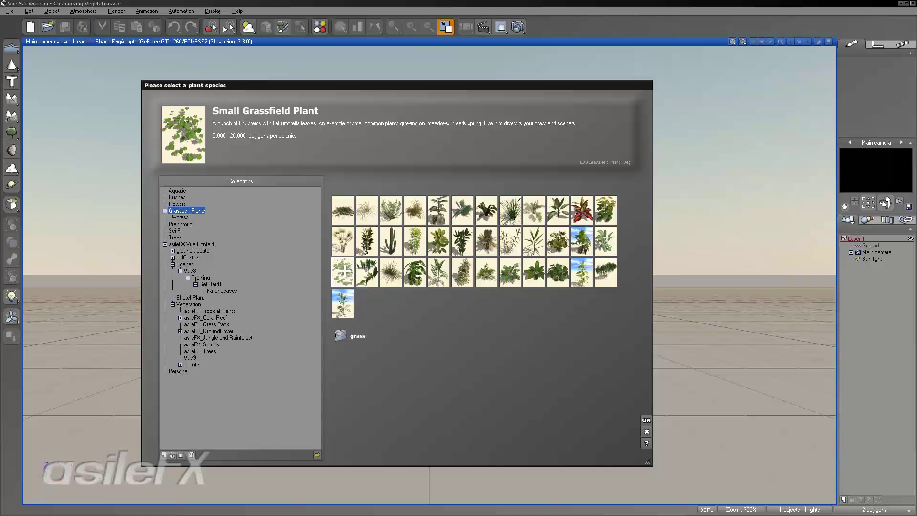
pyautogui.click(646, 420)
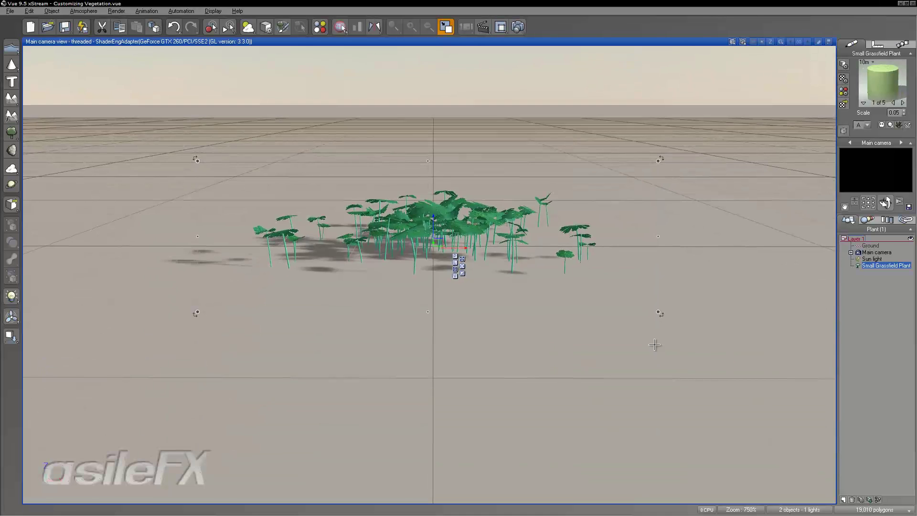
# - Edit the Small Grassfield Plant object, select its Leaf A subset and open that leaf for editing
pyautogui.moveTo(654, 344); pyautogui.dragTo(659, 366, button='right')
pyautogui.scroll(5, 660, 367)
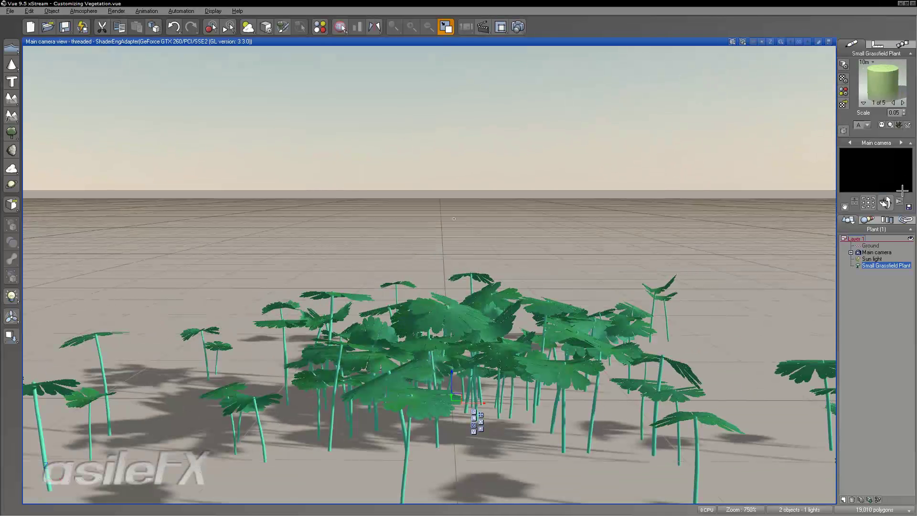
pyautogui.moveTo(885, 202); pyautogui.dragTo(812, 229)
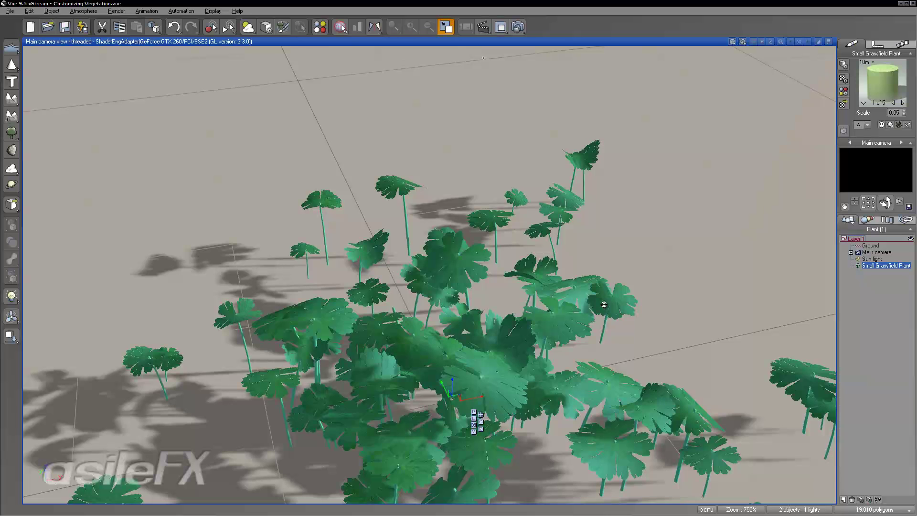
pyautogui.rightClick(511, 344)
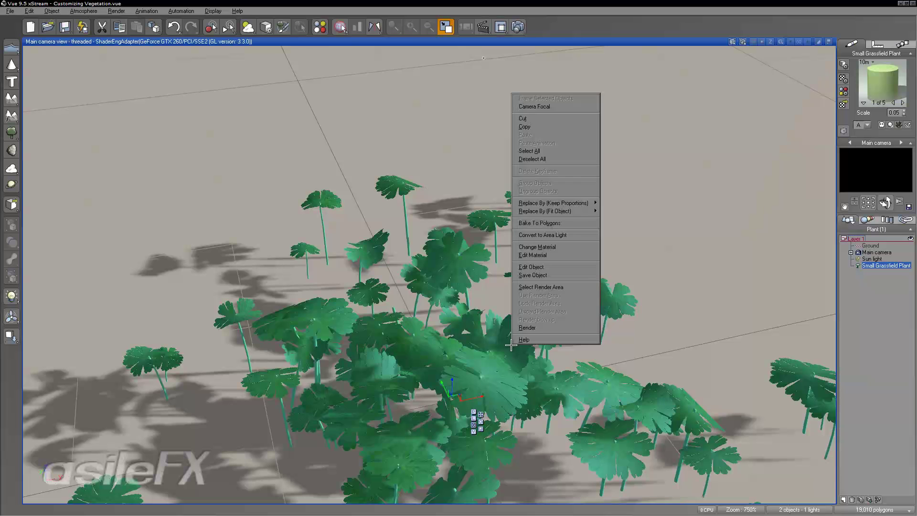
pyautogui.click(567, 265)
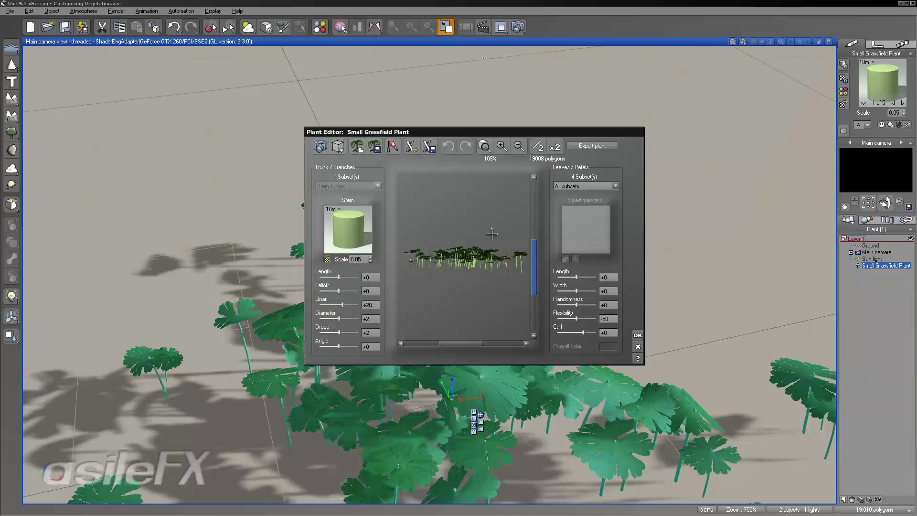
pyautogui.click(584, 184)
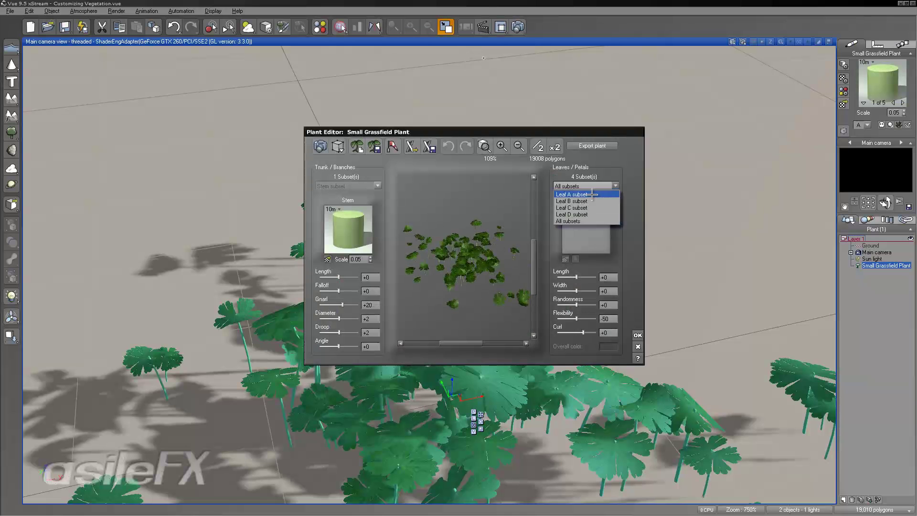
pyautogui.click(571, 194)
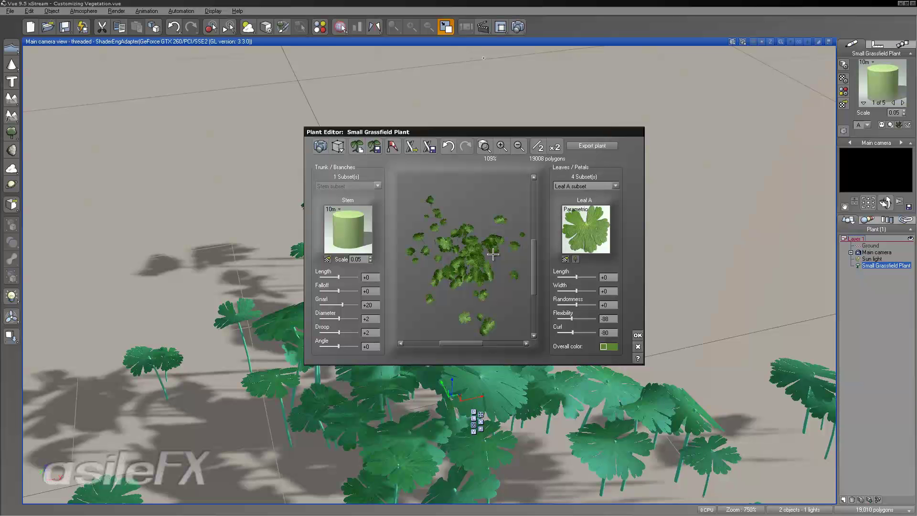
pyautogui.click(575, 260)
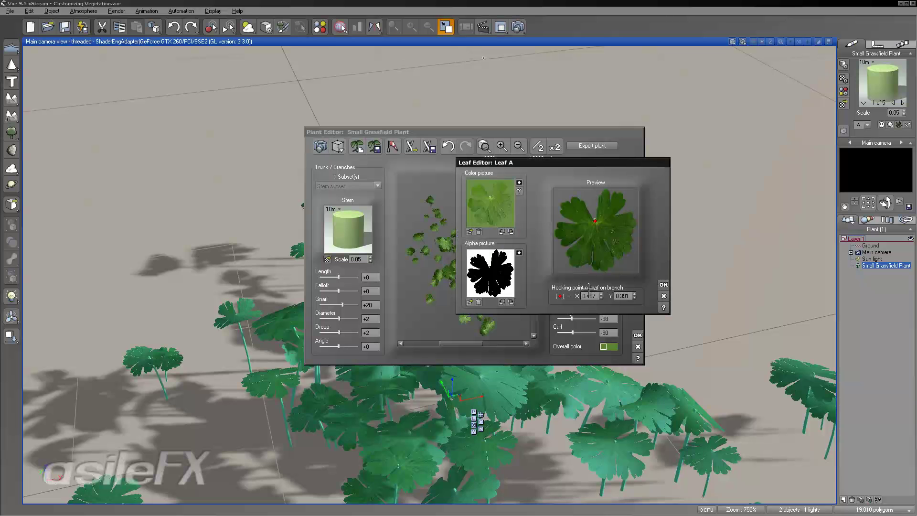
# - Load Clover_color from the Vegetation collection as Leaf A's colour picture
pyautogui.click(471, 231)
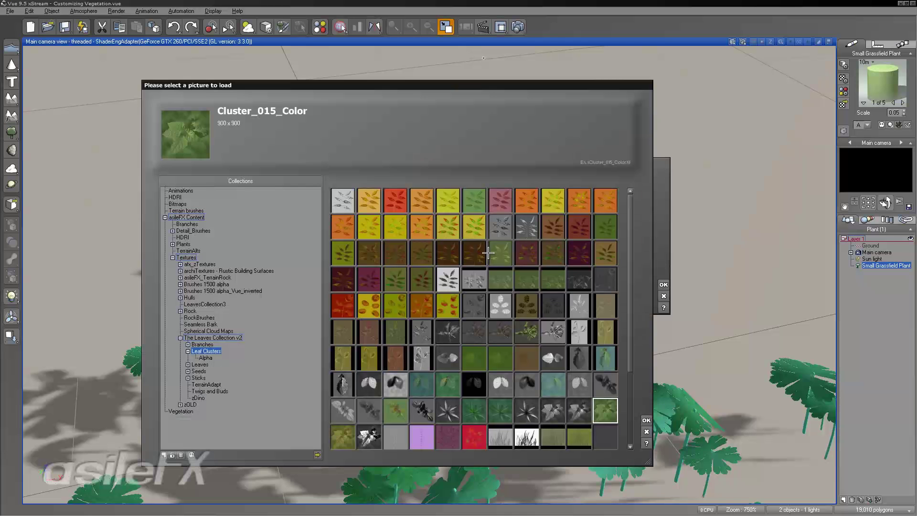
pyautogui.click(177, 203)
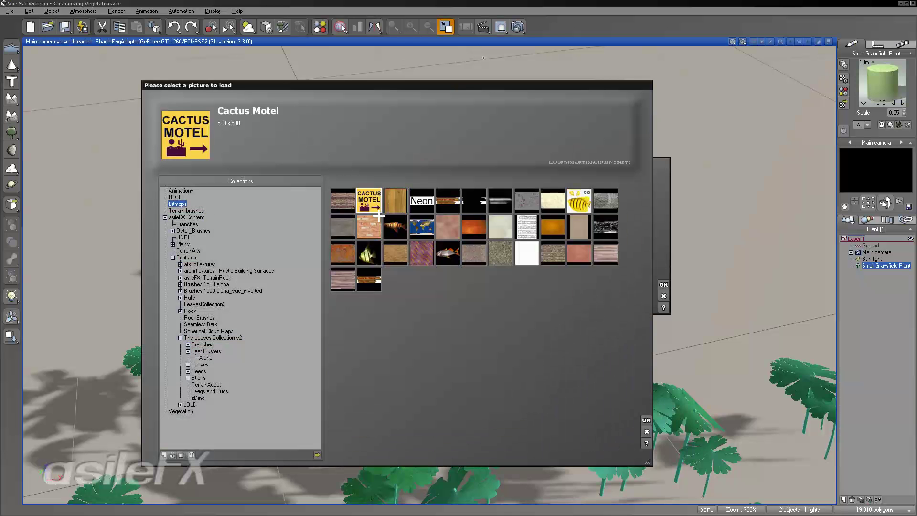
pyautogui.click(181, 412)
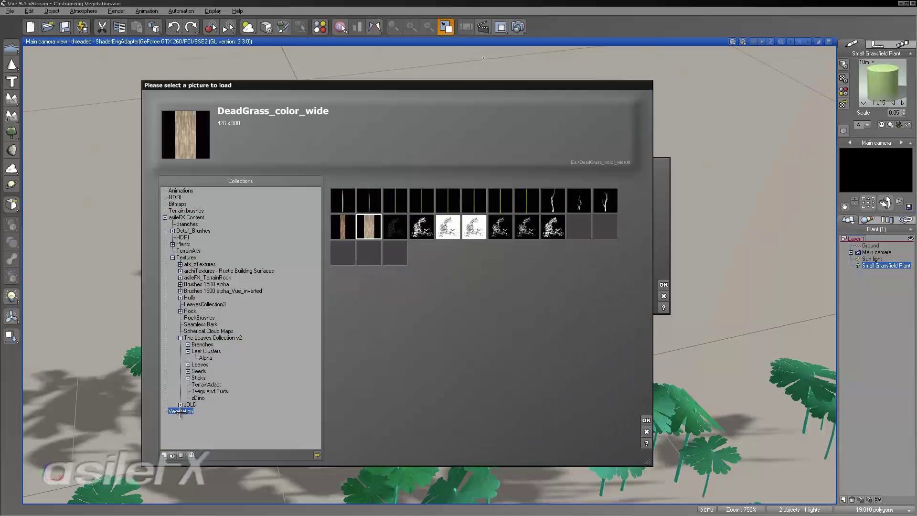
pyautogui.click(371, 250)
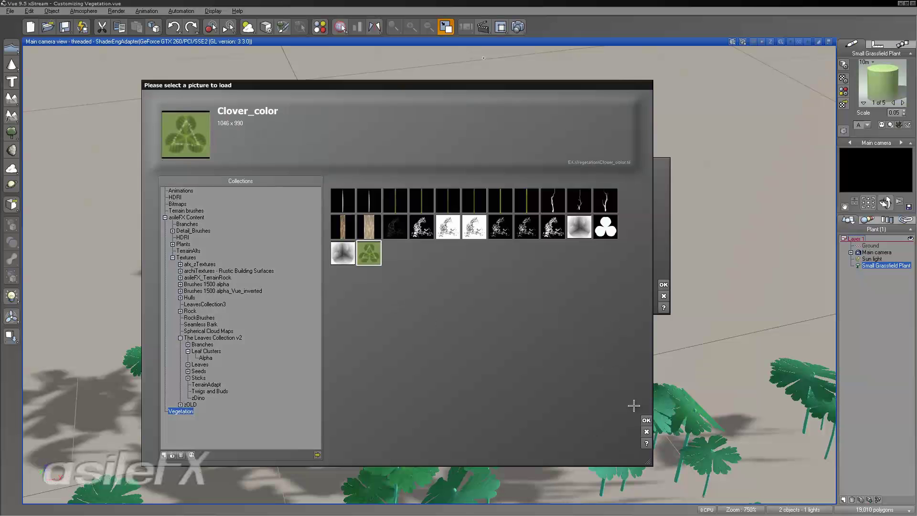
pyautogui.click(646, 421)
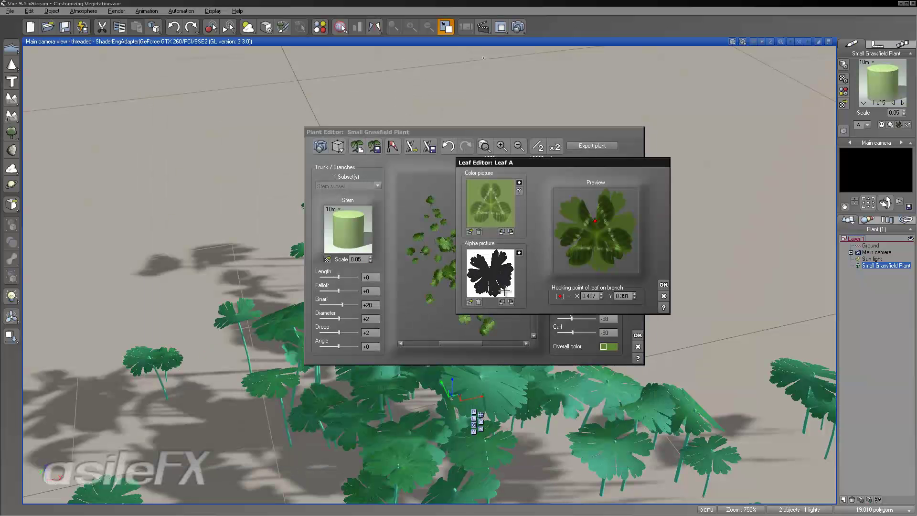
# - Load Clover_alpha from the Vegetation collection as Leaf A's alpha picture and invert it
pyautogui.click(470, 302)
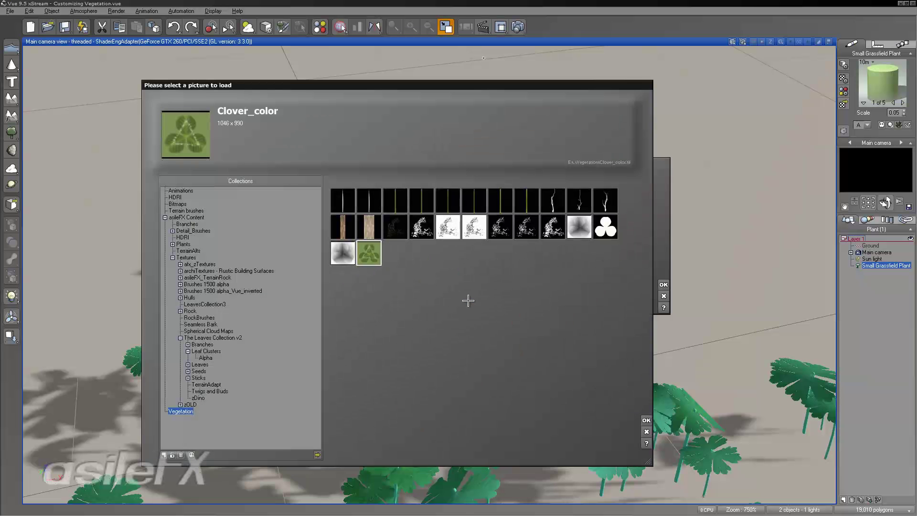
pyautogui.doubleClick(615, 231)
pyautogui.click(519, 253)
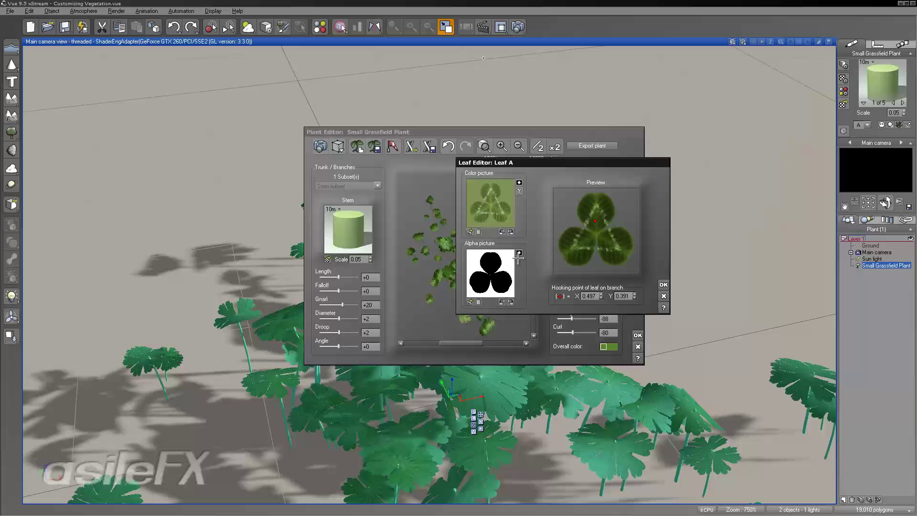
# - Place Leaf A's hooking point where the three leaflets meet, at about X 0.503 and Y 0.553, and accept the leaf
pyautogui.click(596, 234)
pyautogui.click(596, 234)
pyautogui.click(664, 284)
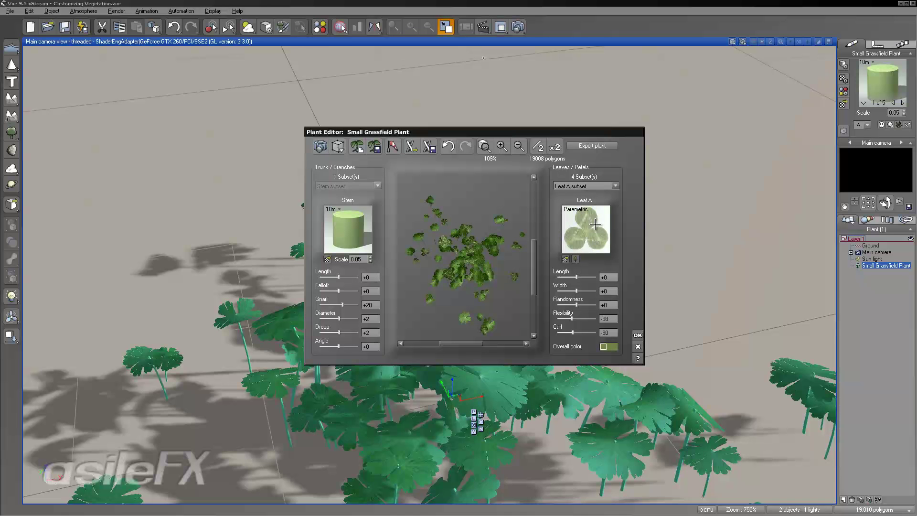
# - Edit Leaf A's material and open its bump production function for editing
pyautogui.rightClick(592, 218)
pyautogui.click(619, 222)
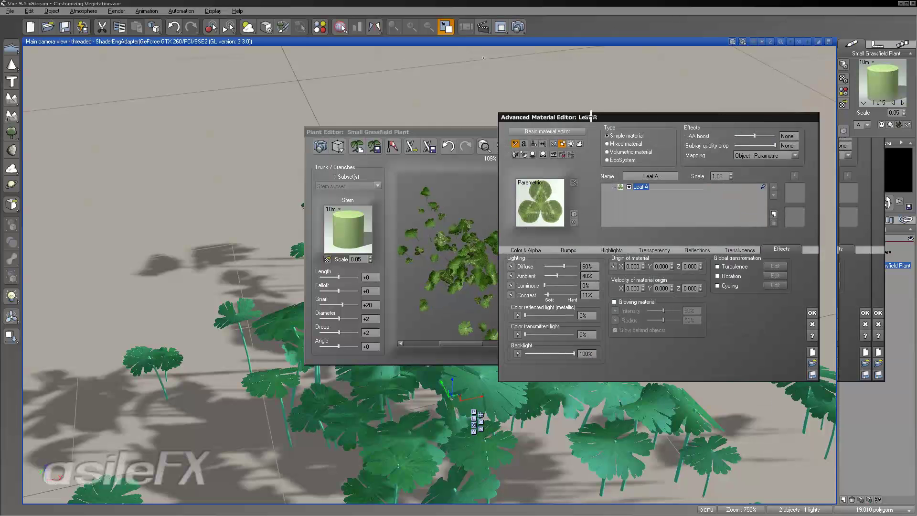
pyautogui.click(556, 236)
pyautogui.rightClick(530, 271)
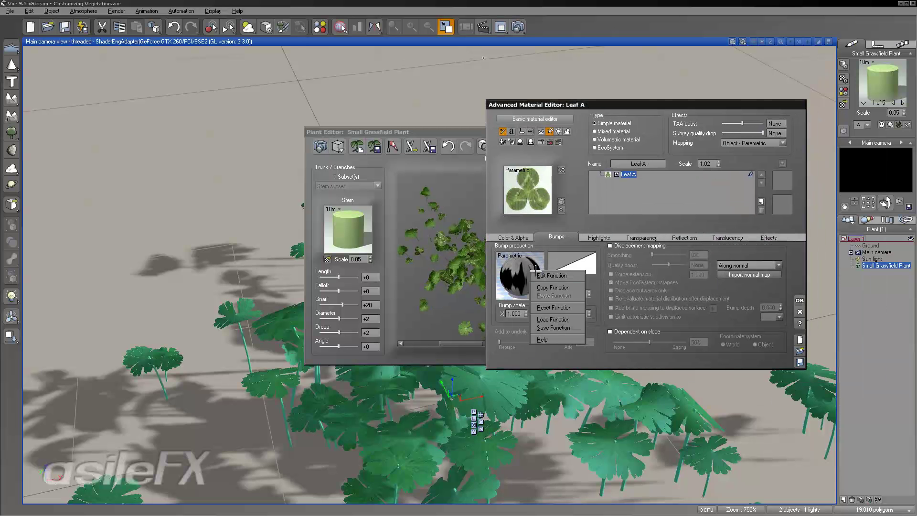
pyautogui.click(544, 275)
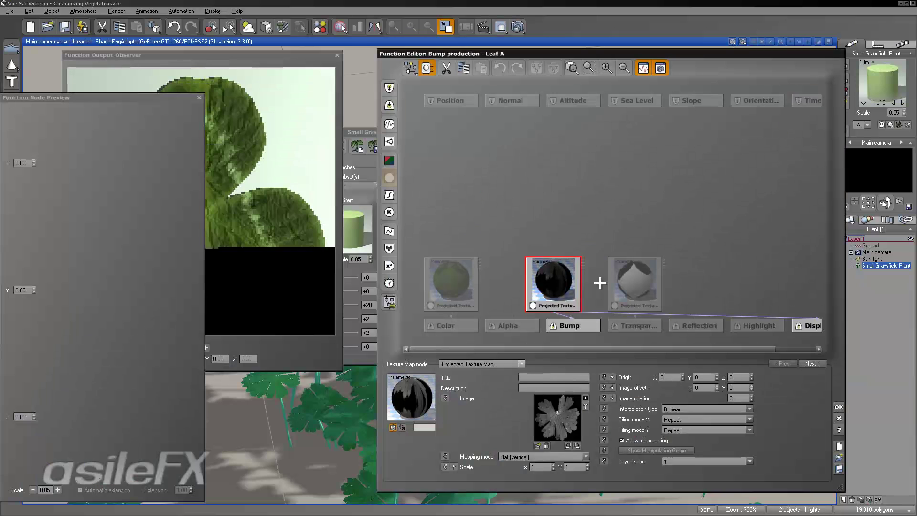
# - Load the greyscale clover bump picture from the Vegetation collection into the bump's Projected Texture Map node and accept the function
pyautogui.click(538, 445)
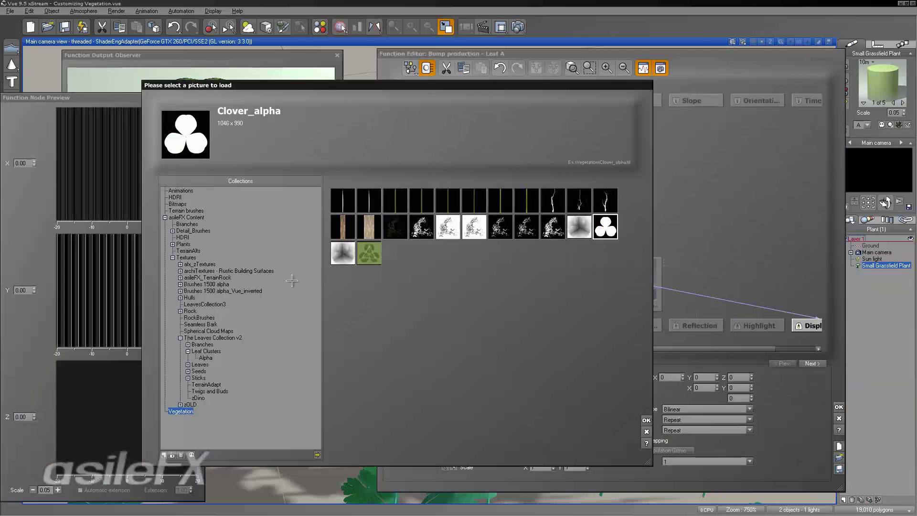
pyautogui.click(342, 253)
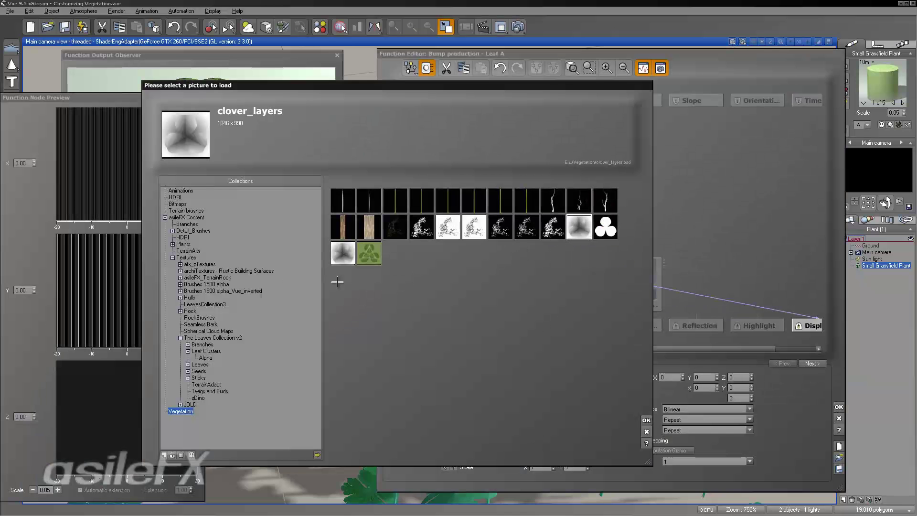
pyautogui.click(645, 420)
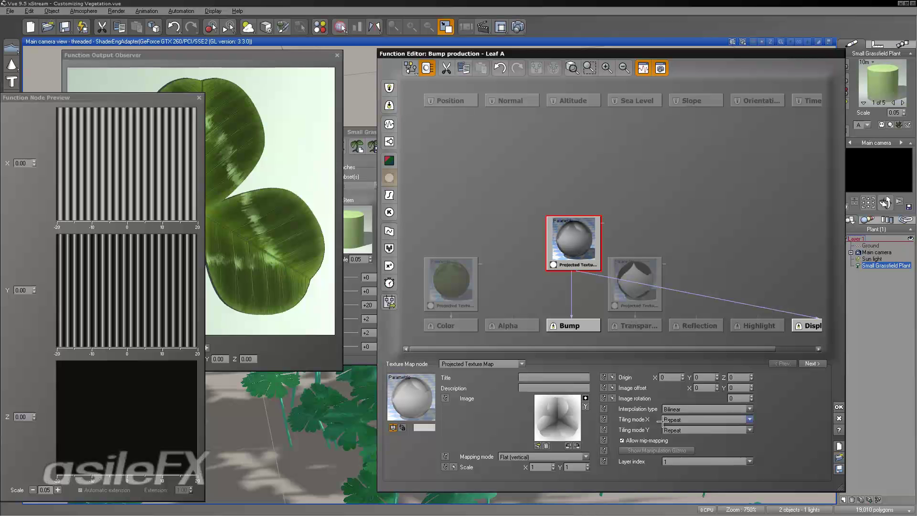
pyautogui.click(464, 274)
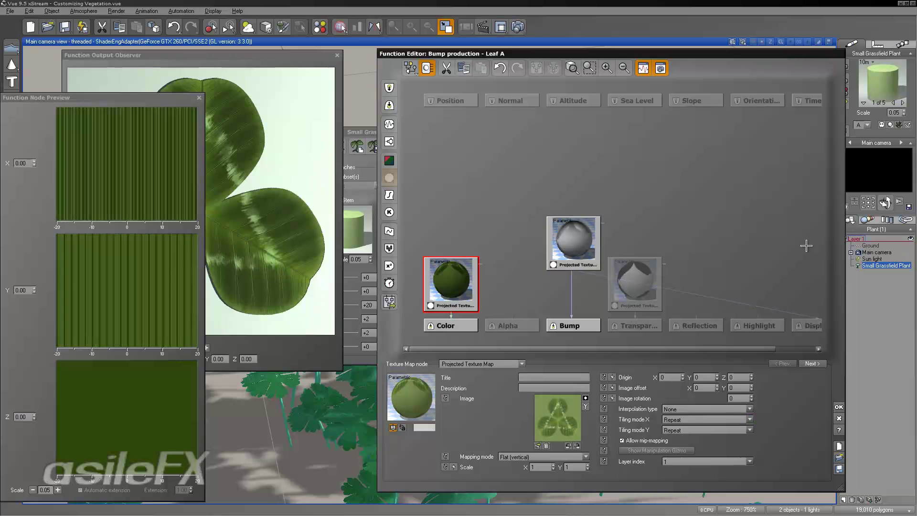
pyautogui.click(478, 281)
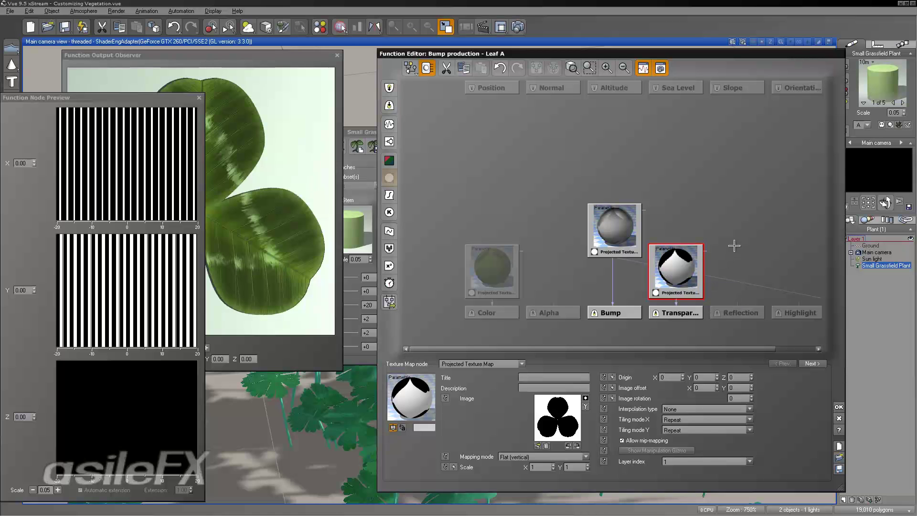
pyautogui.click(617, 230)
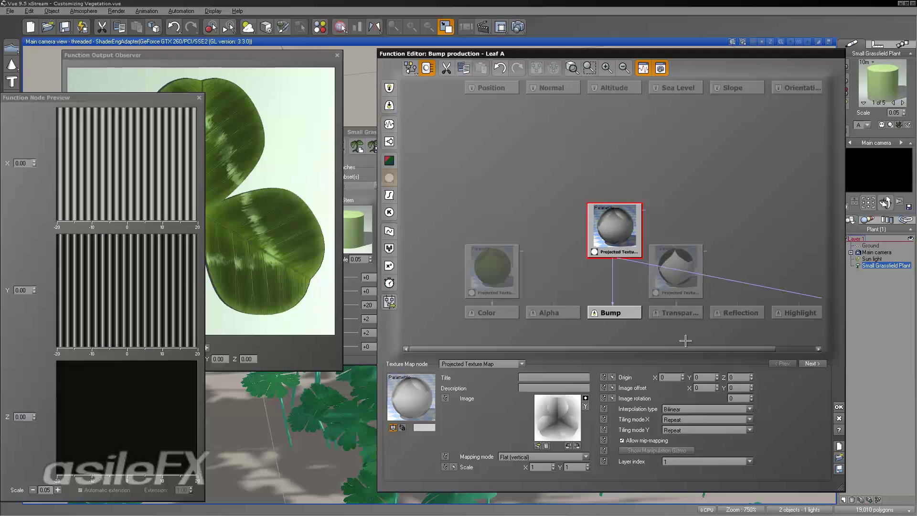
pyautogui.click(838, 407)
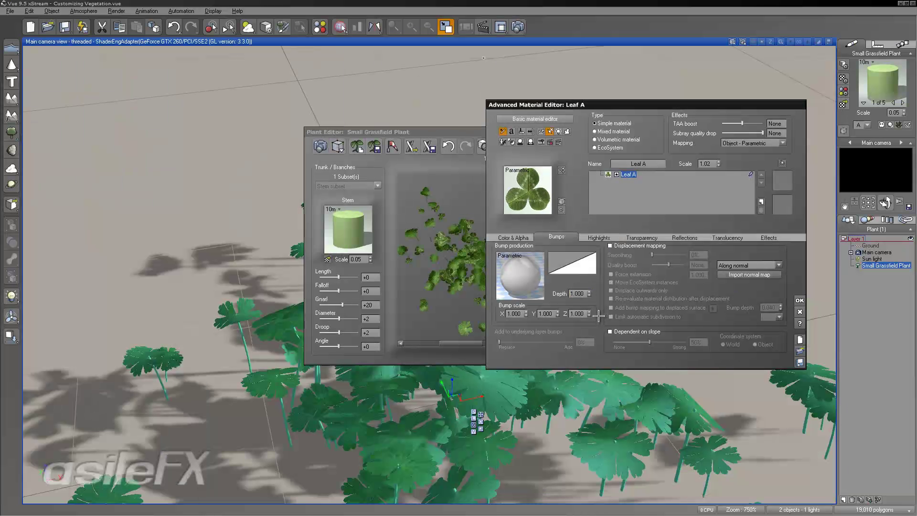
# - Set Leaf A's bump depth to 0.2 and accept the material
pyautogui.doubleClick(584, 293)
pyautogui.write('0.2')
pyautogui.press('Return')
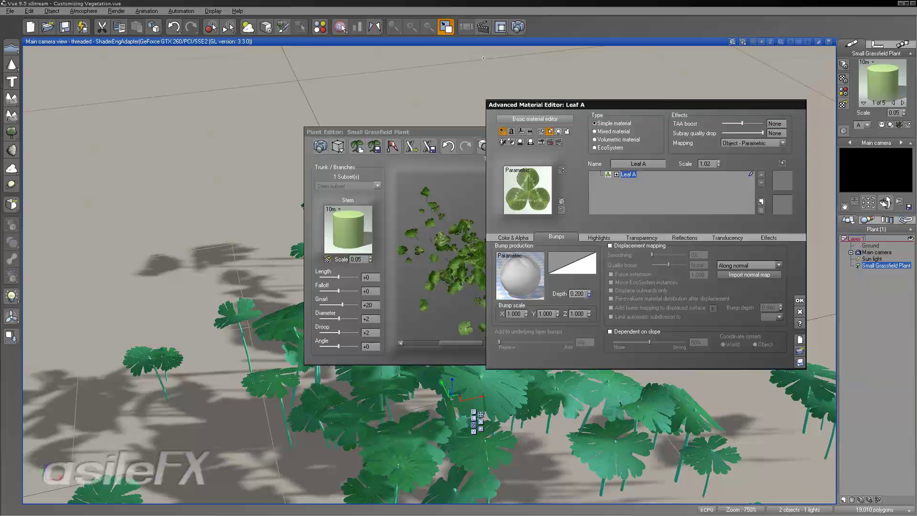
pyautogui.click(800, 300)
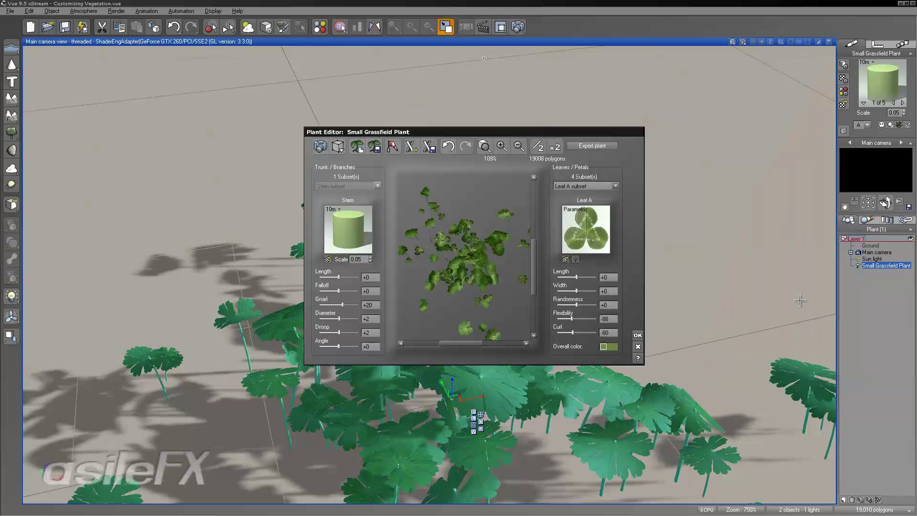
# - Copy Leaf A's material and paste it onto the Leaf B subset
pyautogui.rightClick(591, 216)
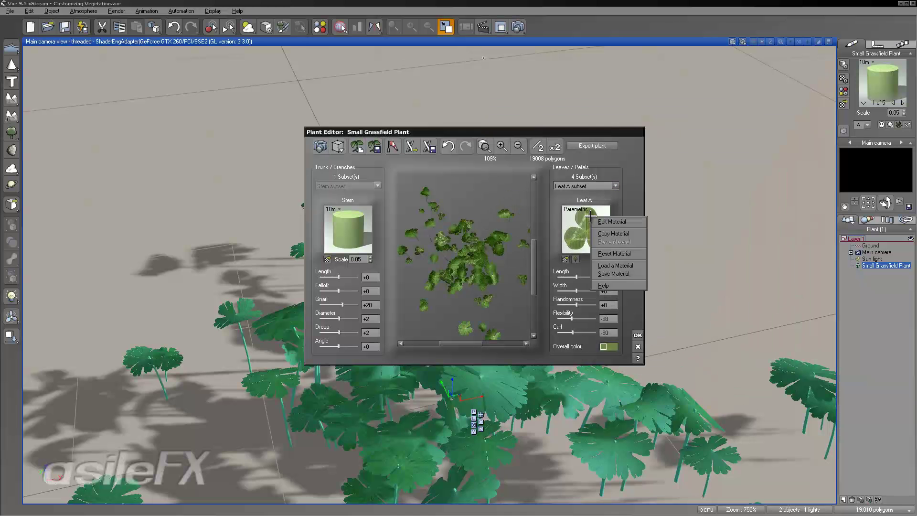
pyautogui.click(610, 233)
pyautogui.click(582, 185)
pyautogui.click(584, 203)
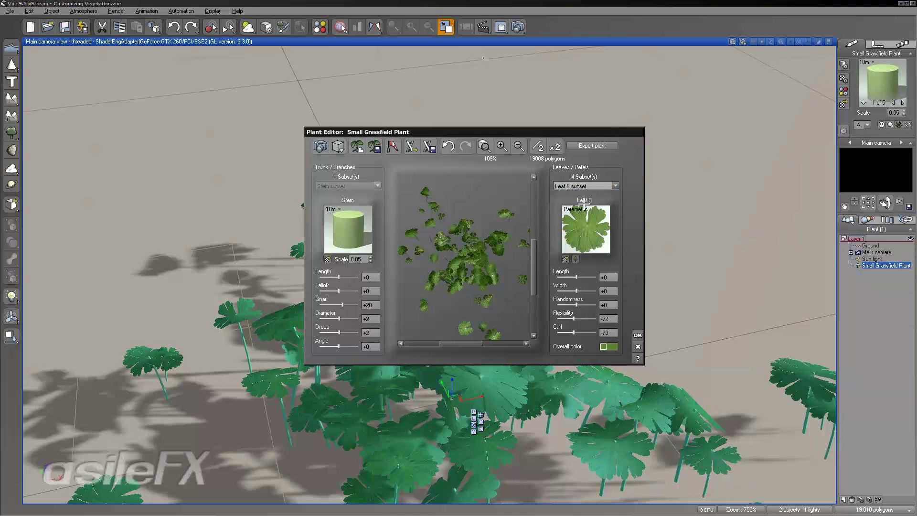
pyautogui.rightClick(590, 224)
pyautogui.click(594, 248)
# - Paste the copied clover material onto the Leaf C and Leaf D subsets
pyautogui.click(597, 186)
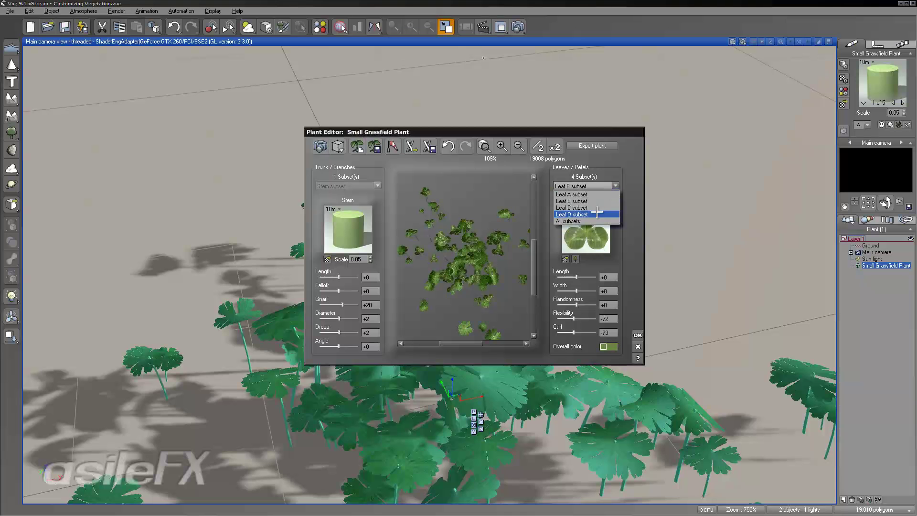
pyautogui.click(592, 207)
pyautogui.rightClick(586, 228)
pyautogui.click(603, 251)
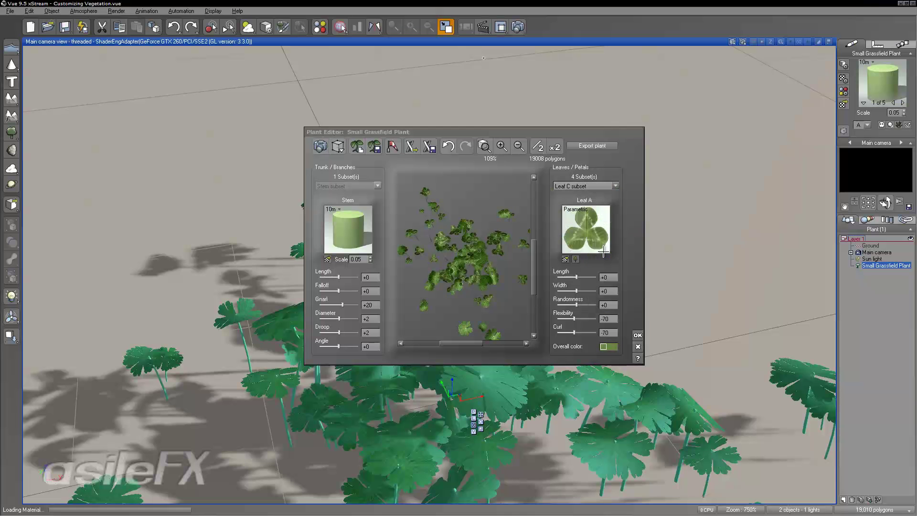
pyautogui.click(597, 186)
pyautogui.click(593, 215)
pyautogui.rightClick(589, 221)
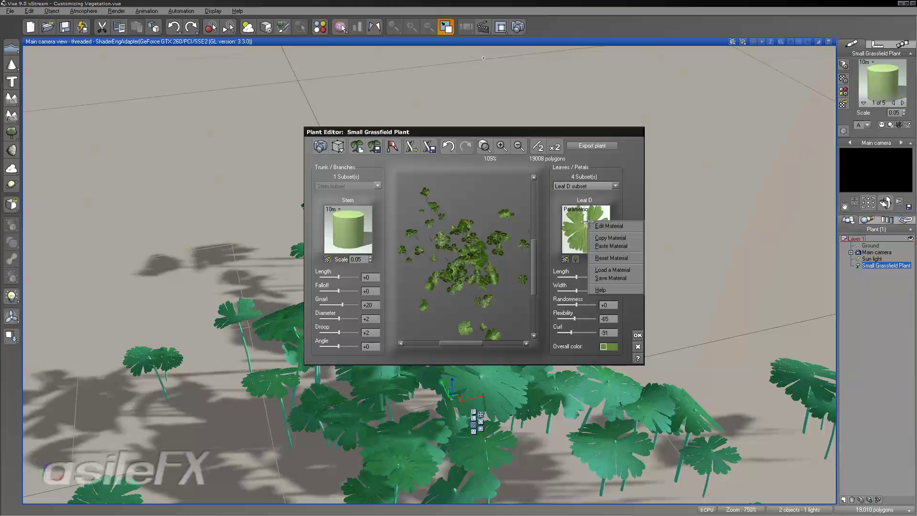
pyautogui.click(603, 246)
# - Set the flexibility of the Leaf D subset to about -2
pyautogui.moveTo(491, 242); pyautogui.dragTo(515, 247)
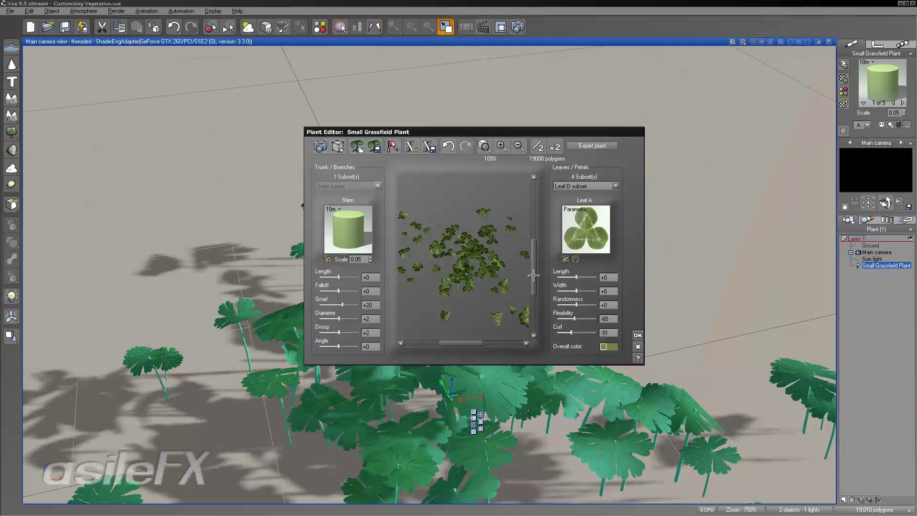
pyautogui.moveTo(502, 280); pyautogui.dragTo(471, 262)
pyautogui.click(499, 147)
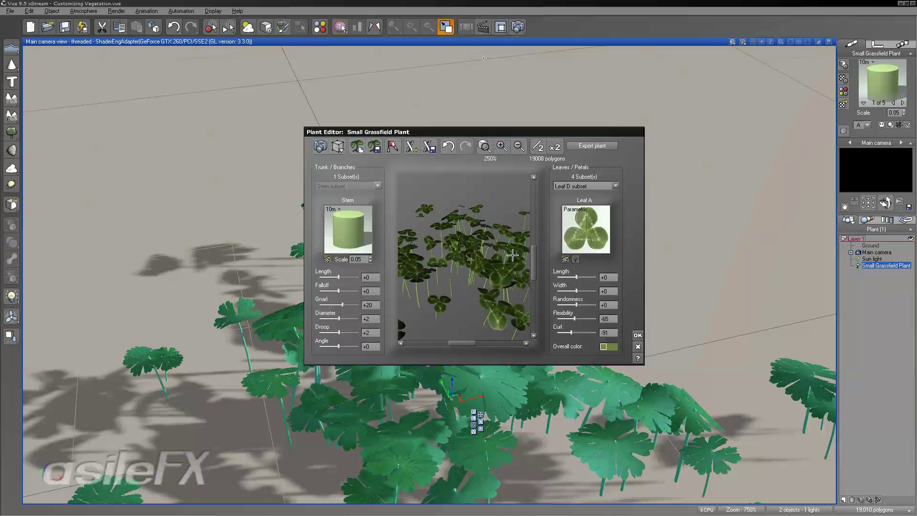
pyautogui.moveTo(576, 318); pyautogui.dragTo(582, 315)
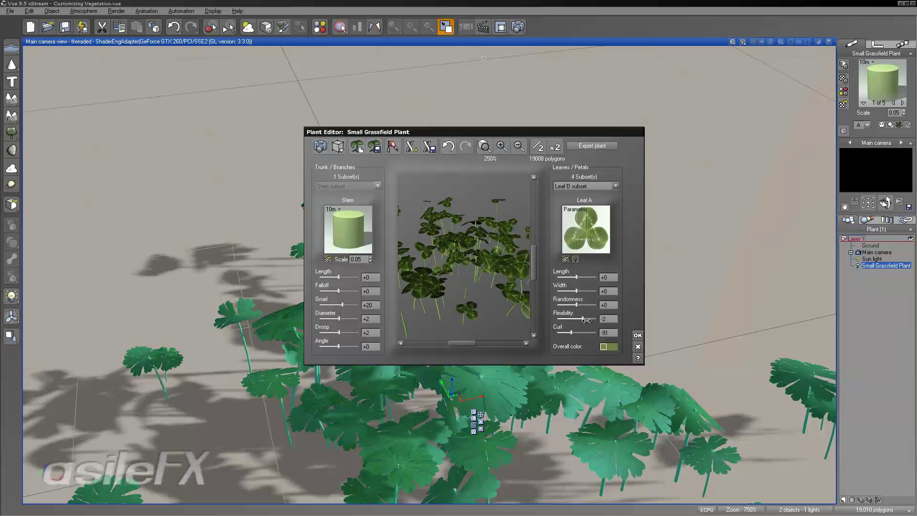
pyautogui.doubleClick(605, 319)
# - Adjust all leaf subsets together to a curl of -200 and a flexibility of -85
pyautogui.click(579, 185)
pyautogui.click(580, 212)
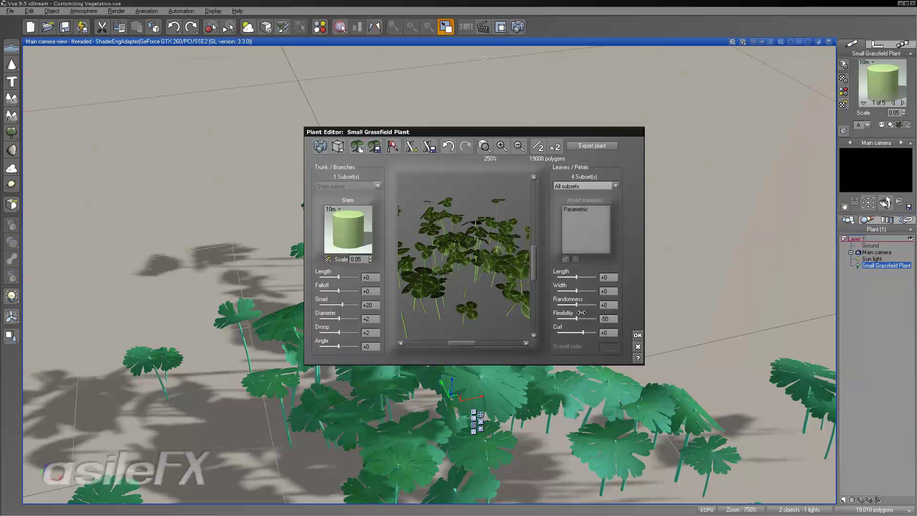
pyautogui.moveTo(580, 319); pyautogui.dragTo(563, 314)
pyautogui.moveTo(464, 240); pyautogui.dragTo(495, 252)
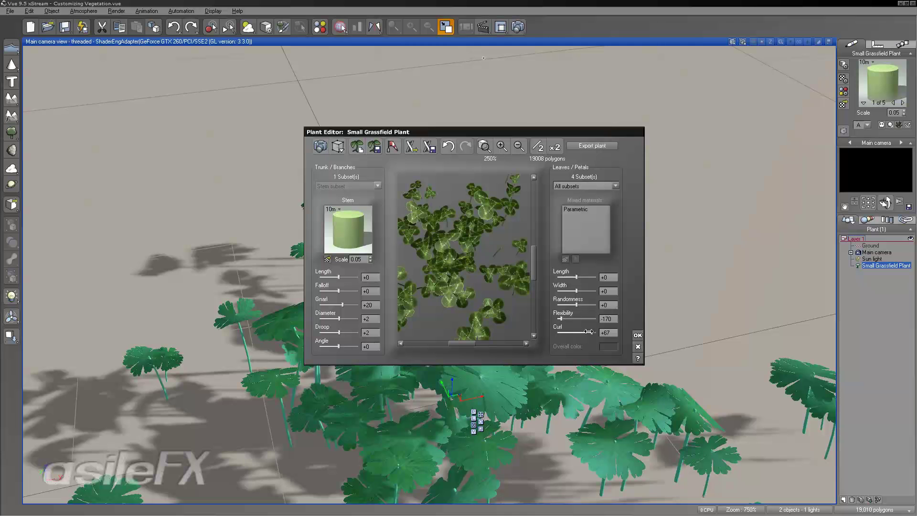
pyautogui.moveTo(588, 332); pyautogui.dragTo(556, 328)
pyautogui.moveTo(474, 234); pyautogui.dragTo(468, 205)
pyautogui.moveTo(584, 319); pyautogui.dragTo(591, 318)
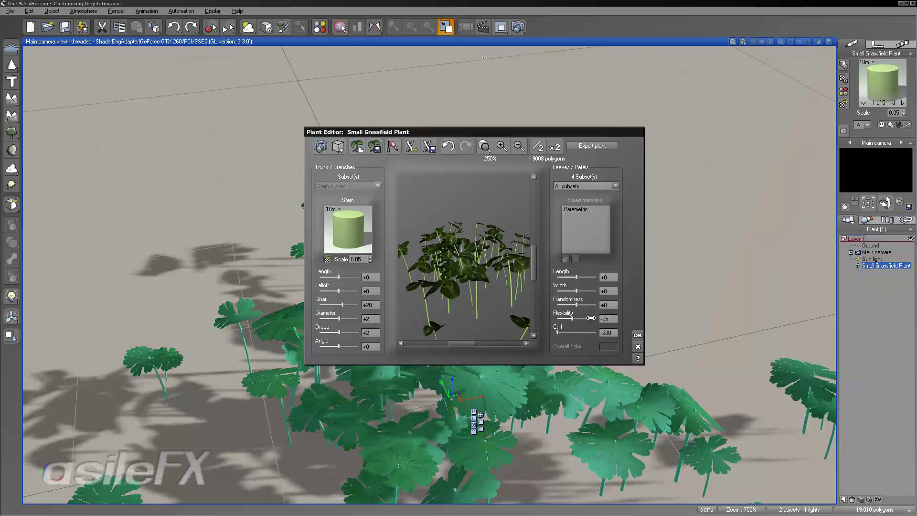
# - Set the randomness of all leaf subsets to -20 and accept the edited plant
pyautogui.moveTo(499, 257); pyautogui.dragTo(515, 281)
pyautogui.moveTo(588, 305); pyautogui.dragTo(581, 304)
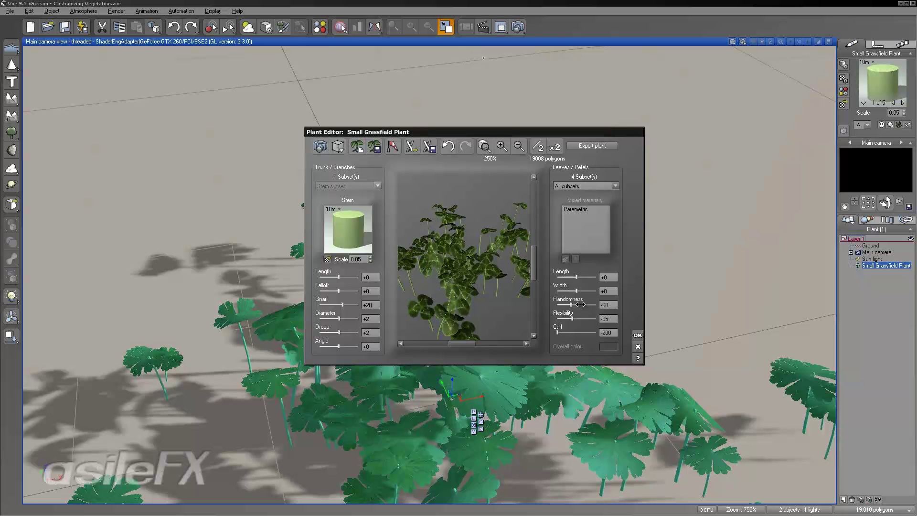
pyautogui.click(637, 335)
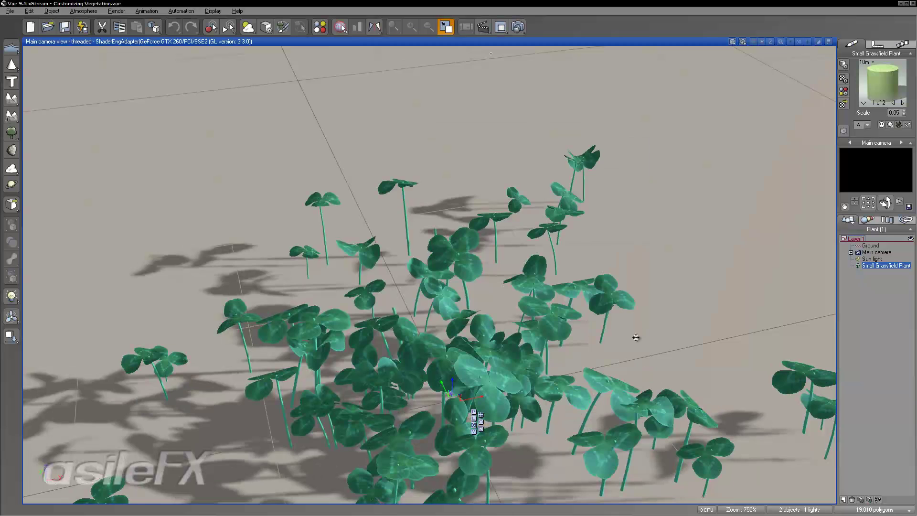
# - Reopen the plant for editing, check the Leaf B subset's pictures and hooking point, and close both editors without keeping changes
pyautogui.moveTo(885, 203); pyautogui.dragTo(581, 269)
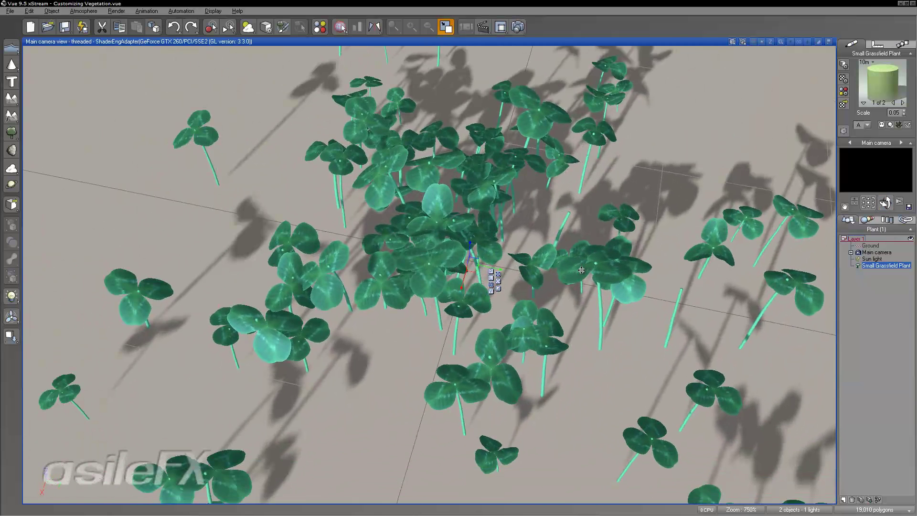
pyautogui.rightClick(472, 205)
pyautogui.click(534, 373)
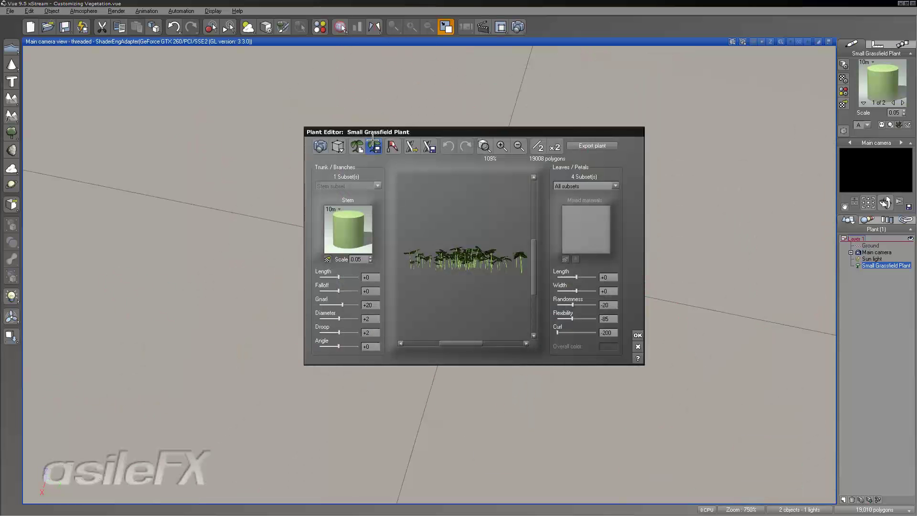
pyautogui.moveTo(469, 251); pyautogui.dragTo(464, 262)
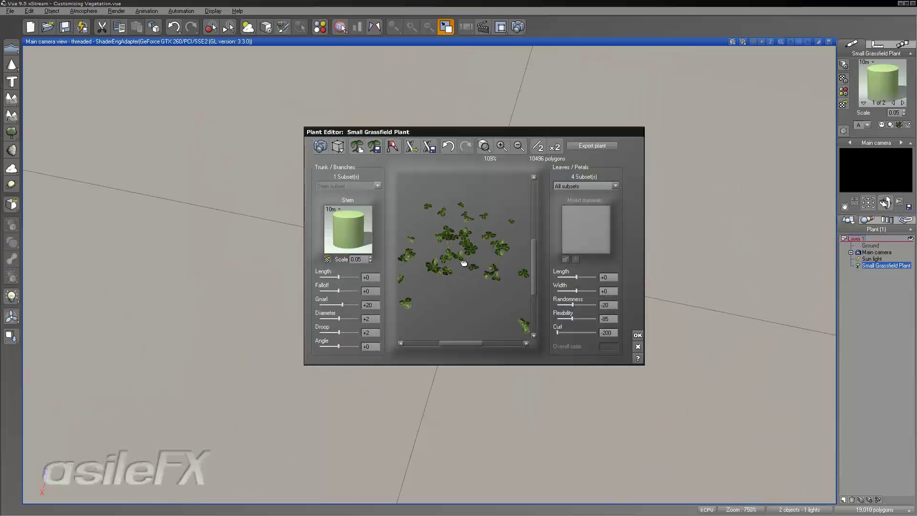
pyautogui.click(562, 185)
pyautogui.click(565, 195)
pyautogui.click(574, 260)
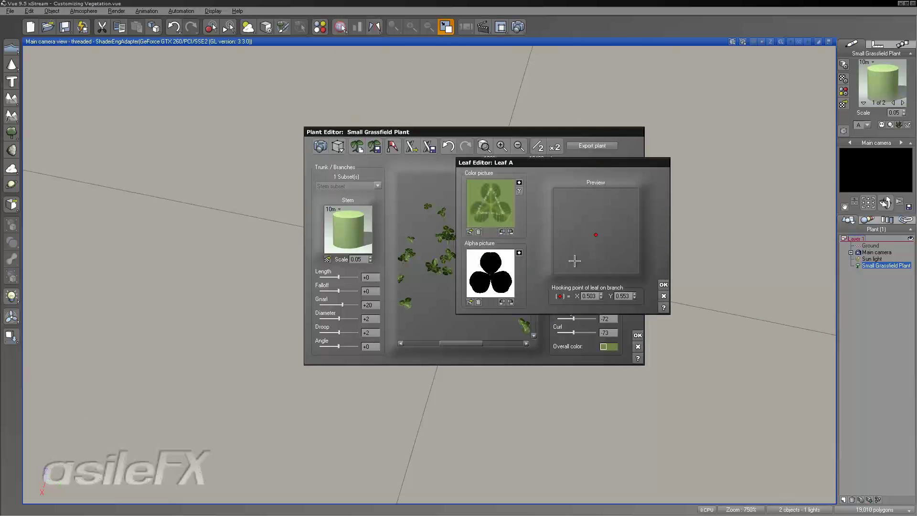
pyautogui.click(663, 294)
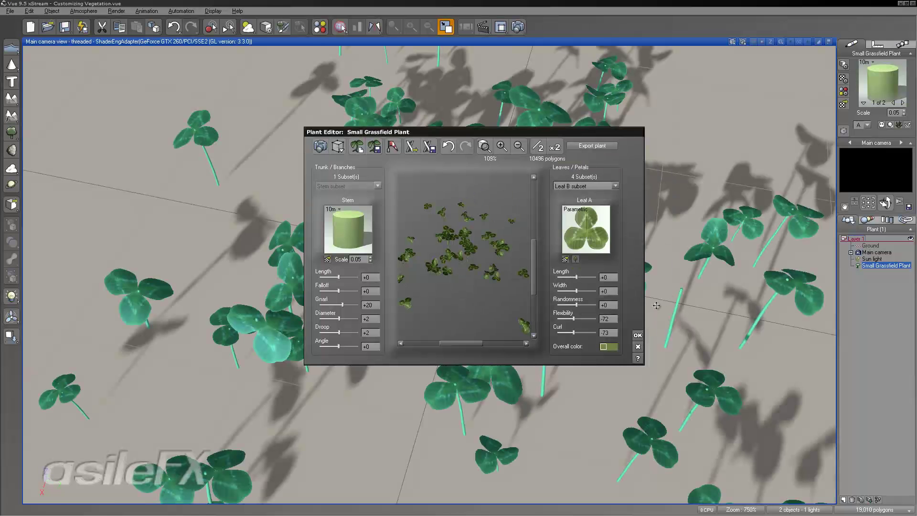
pyautogui.click(639, 346)
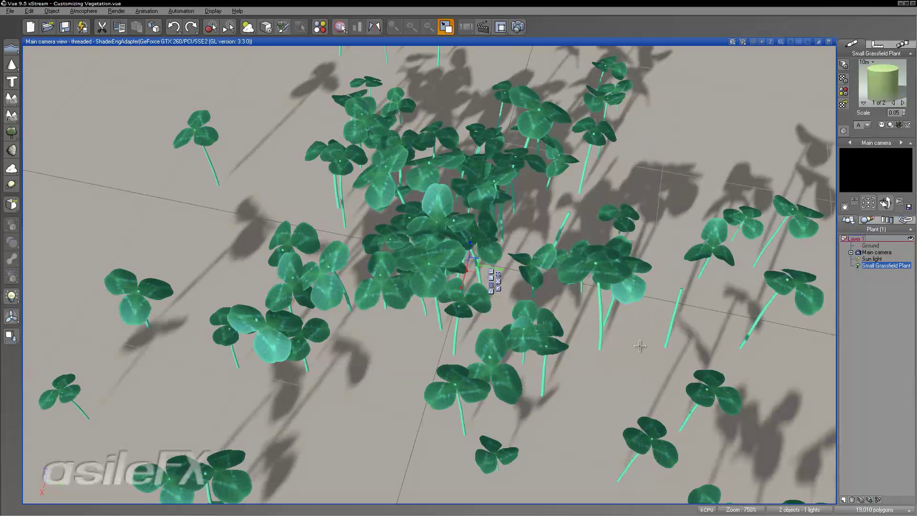
# - Examine the clover plant's leaves and stems up close from several angles in the main camera view
pyautogui.keyDown('ctrl'); pyautogui.moveTo(557, 274); pyautogui.dragTo(561, 245, button='right'); pyautogui.keyUp('ctrl')
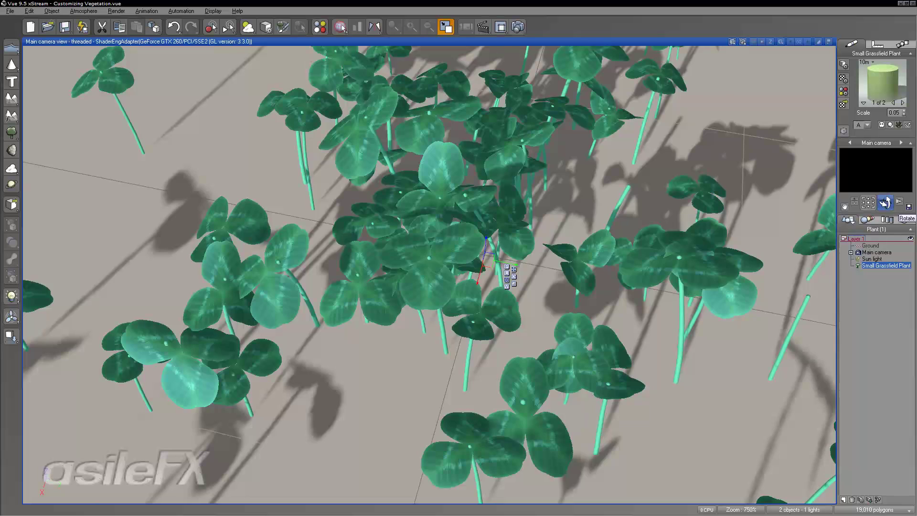
pyautogui.moveTo(885, 203); pyautogui.dragTo(867, 199)
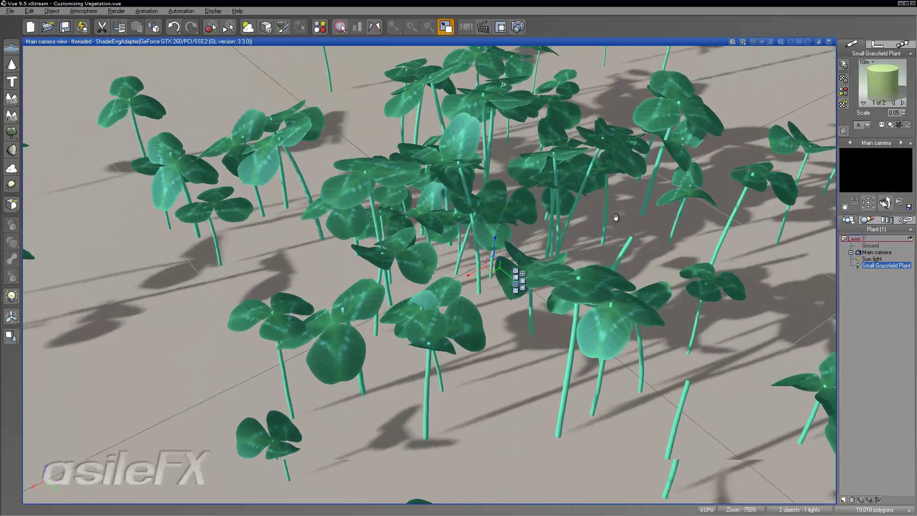
pyautogui.moveTo(615, 217); pyautogui.dragTo(600, 207, button='middle')
pyautogui.scroll(-4, 599, 208)
pyautogui.scroll(5, 598, 210)
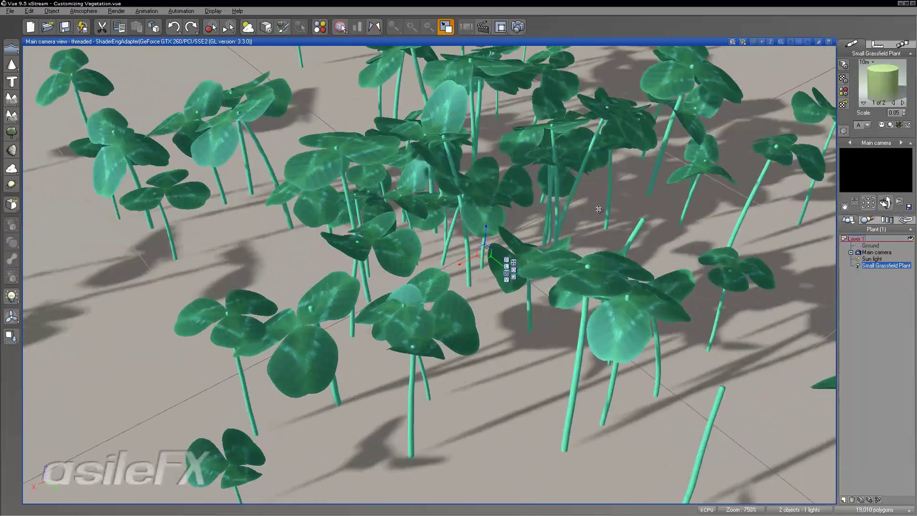
# - Render the clover plant from slightly farther away in the main camera view and close the render
pyautogui.scroll(-2, 599, 205)
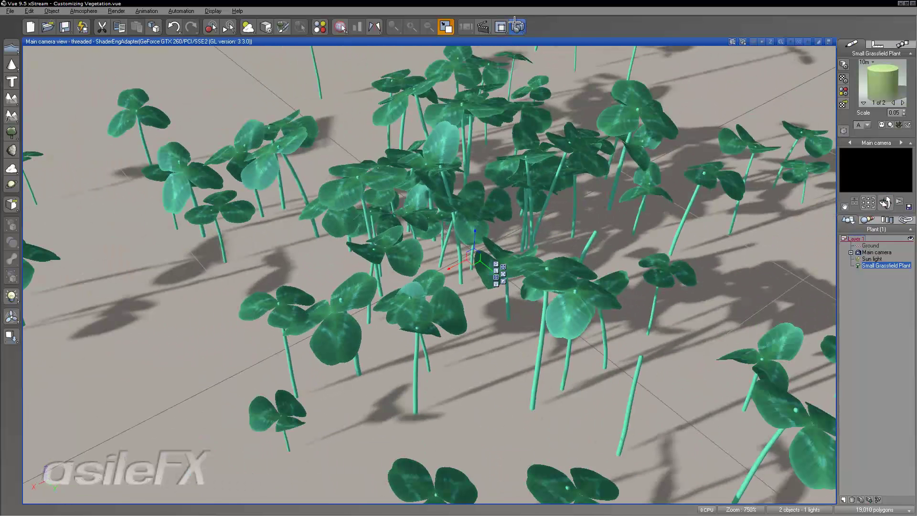
pyautogui.click(514, 24)
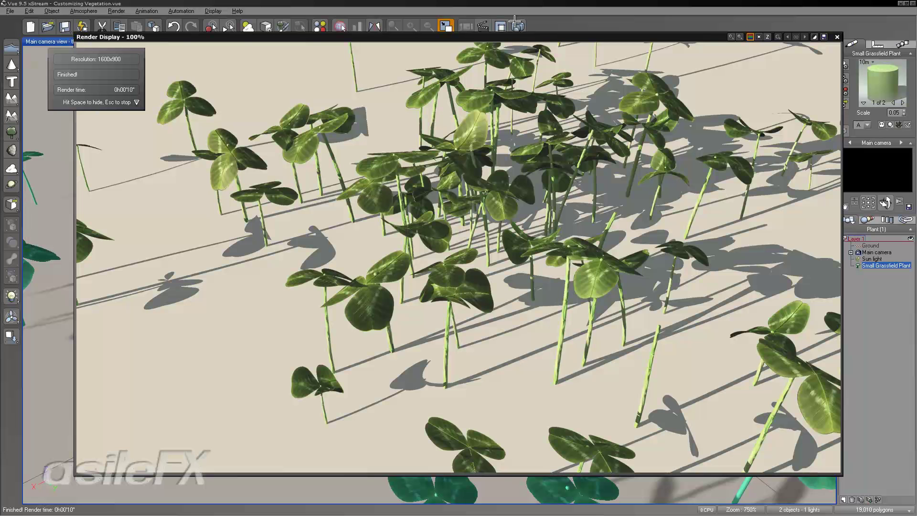
pyautogui.click(835, 37)
# - Edit the Leaf A material's bump function and add an Offset (X+a) filter node between the projected texture map and the Bump output
pyautogui.rightClick(879, 67)
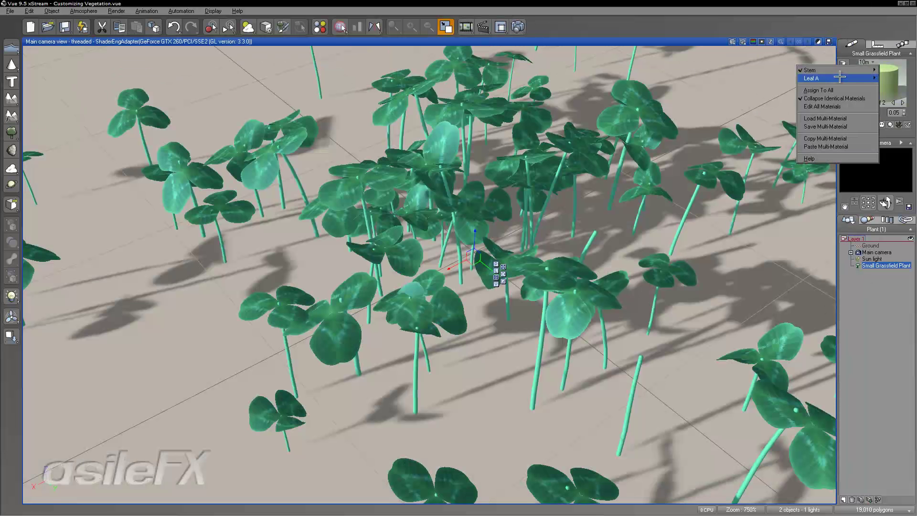
pyautogui.moveTo(839, 77)
pyautogui.click(762, 78)
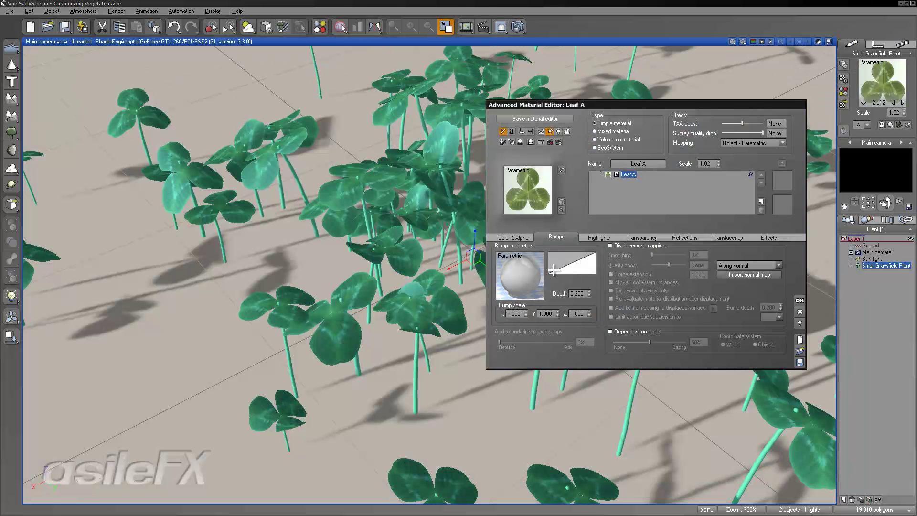
pyautogui.rightClick(530, 276)
pyautogui.click(539, 278)
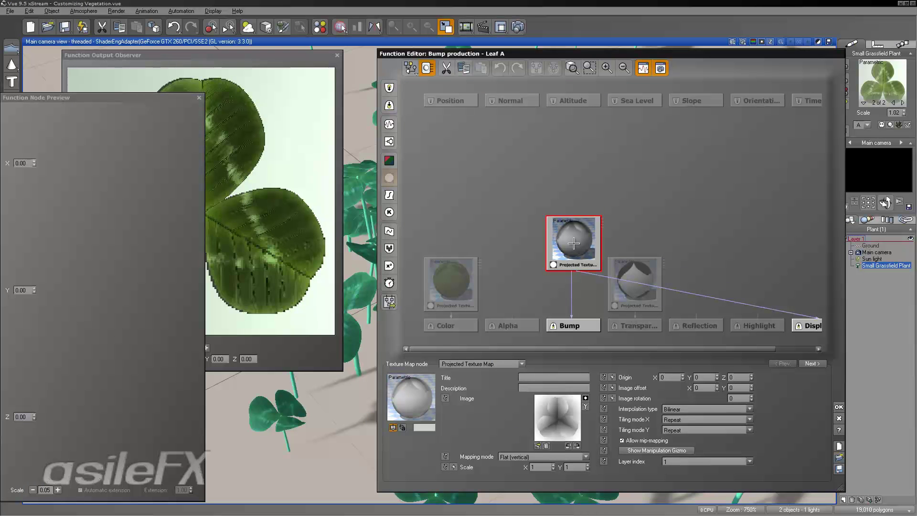
pyautogui.moveTo(571, 245); pyautogui.dragTo(572, 184)
pyautogui.click(571, 224)
pyautogui.click(389, 196)
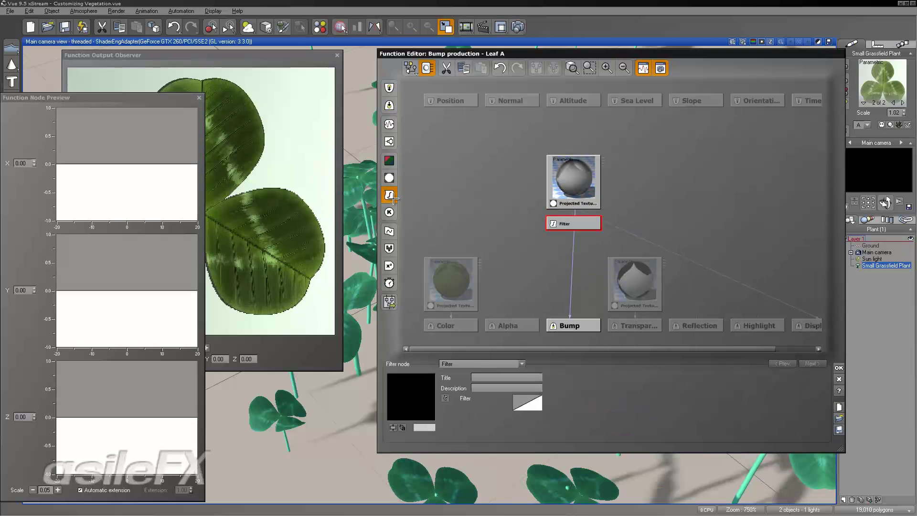
pyautogui.click(478, 364)
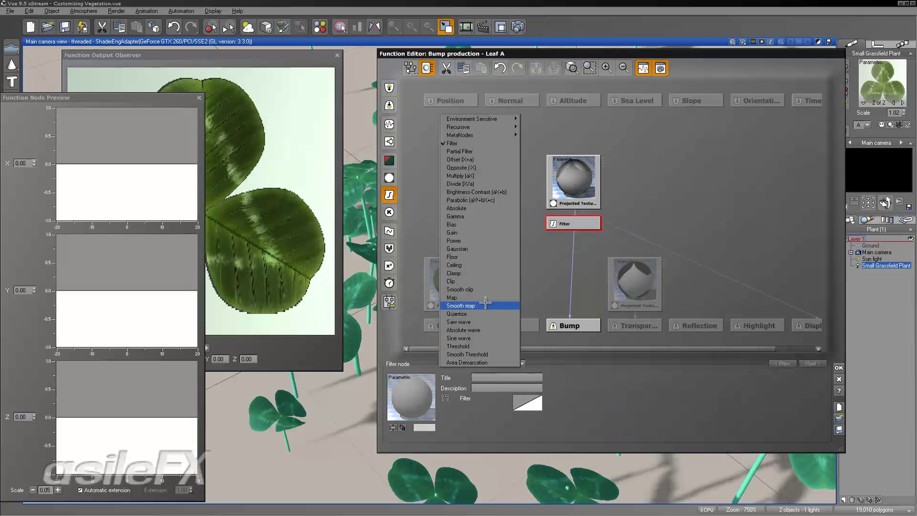
pyautogui.click(492, 159)
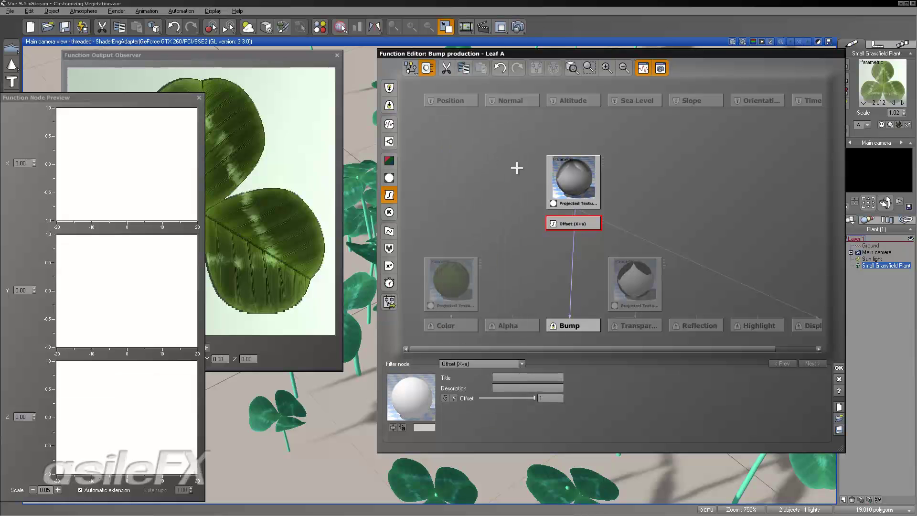
# - Connect the bump texture map's output to the Offset node that feeds the Bump and Displacement outputs
pyautogui.click(571, 212)
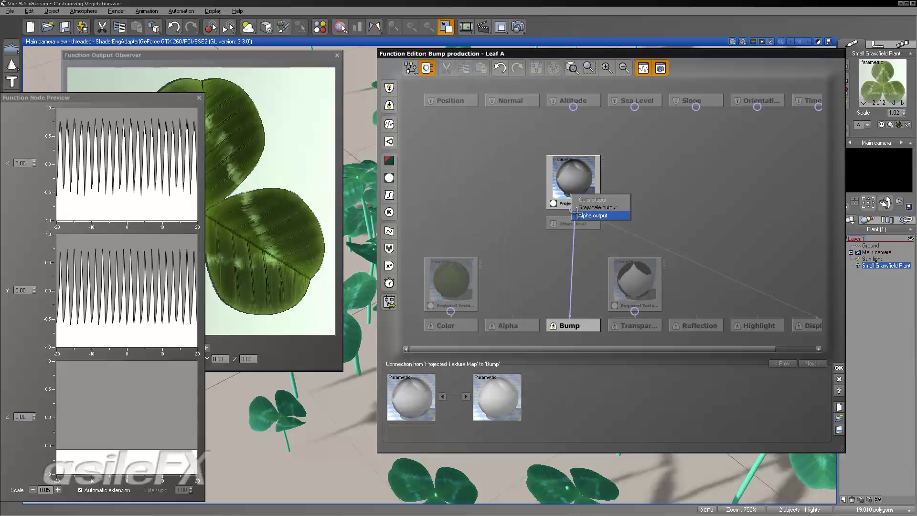
pyautogui.moveTo(575, 214); pyautogui.dragTo(577, 224)
pyautogui.moveTo(623, 241); pyautogui.dragTo(585, 239, button='middle')
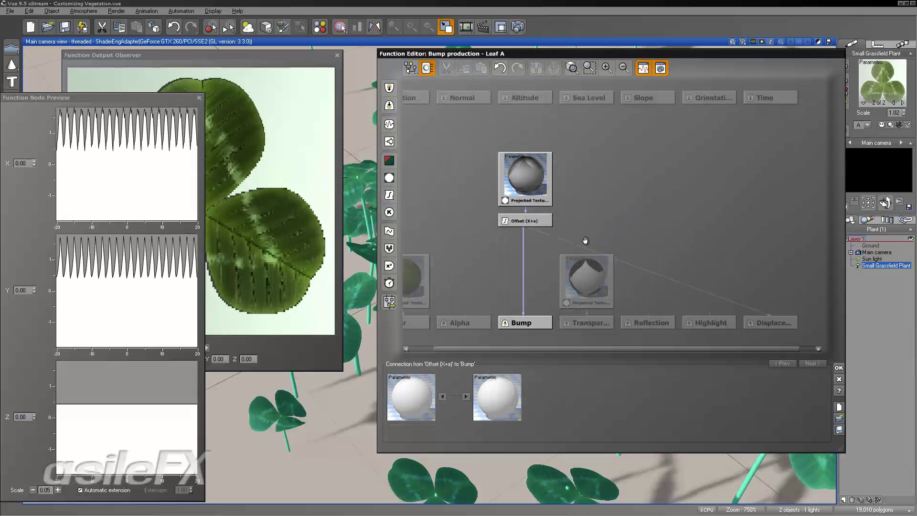
pyautogui.click(515, 222)
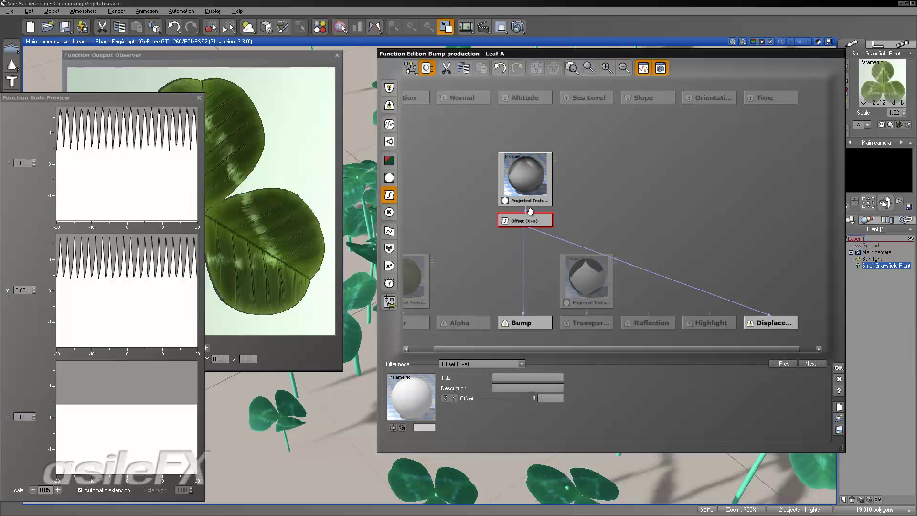
pyautogui.moveTo(515, 222); pyautogui.dragTo(596, 236, button='middle')
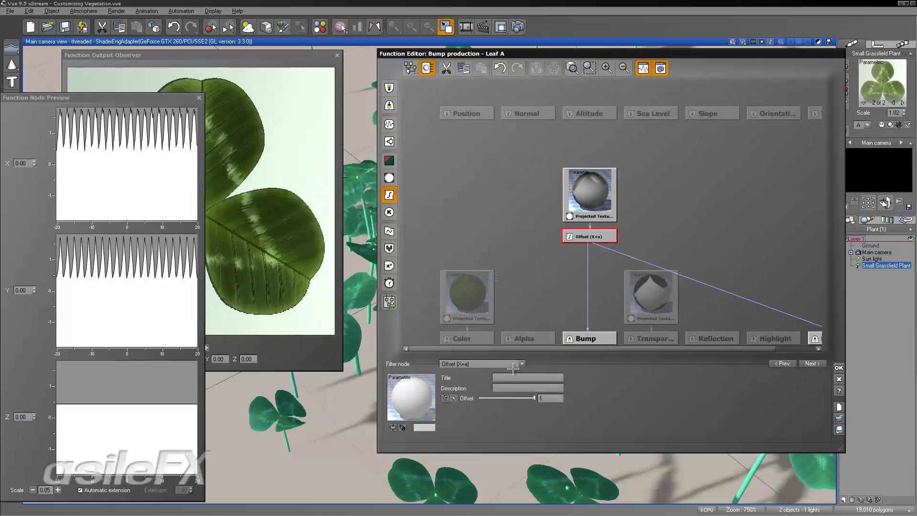
# - Try an offset of -1 on the filter node, set it back to 1, and accept the bump function
pyautogui.moveTo(534, 398); pyautogui.dragTo(470, 396)
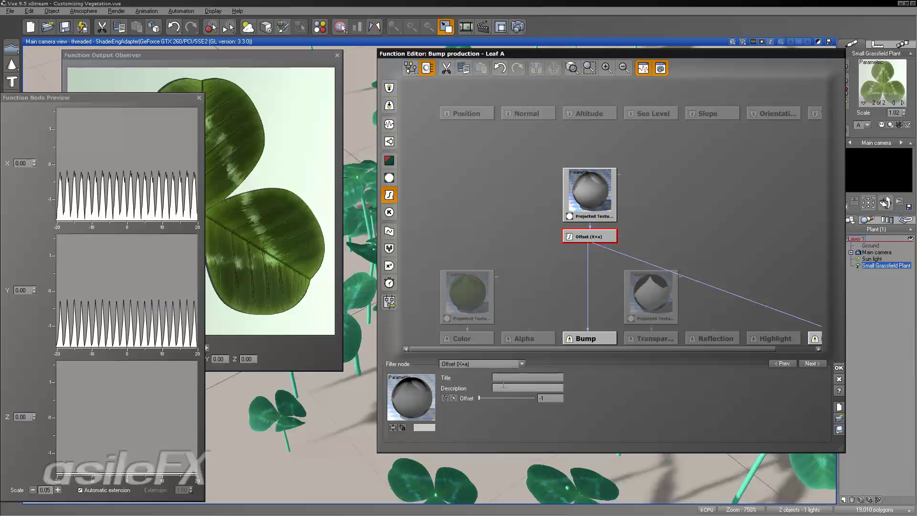
pyautogui.moveTo(479, 397); pyautogui.dragTo(535, 398)
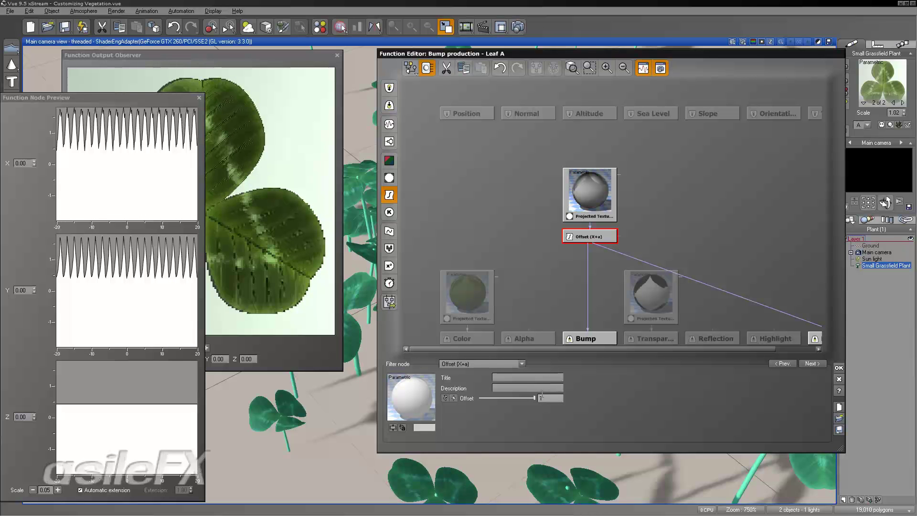
pyautogui.click(839, 366)
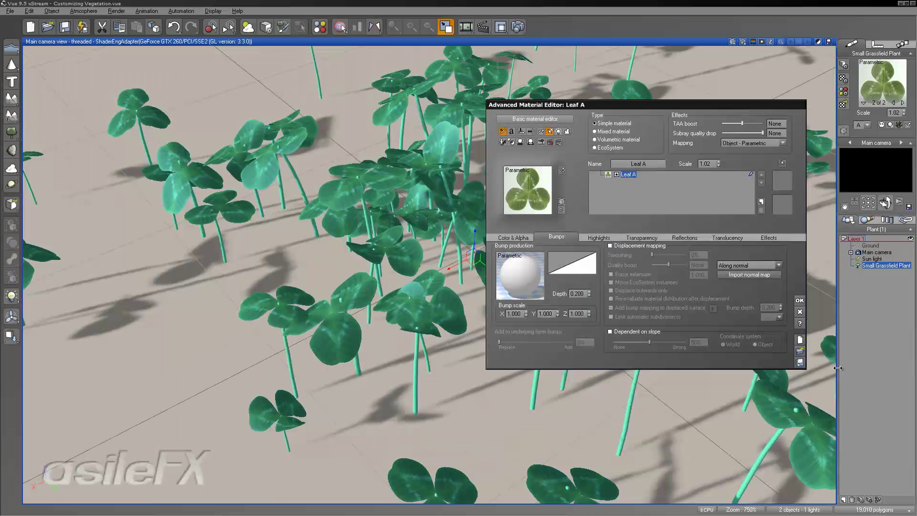
# - Start a test render of the offset bump, stop it partway, and close the render
pyautogui.click(518, 28)
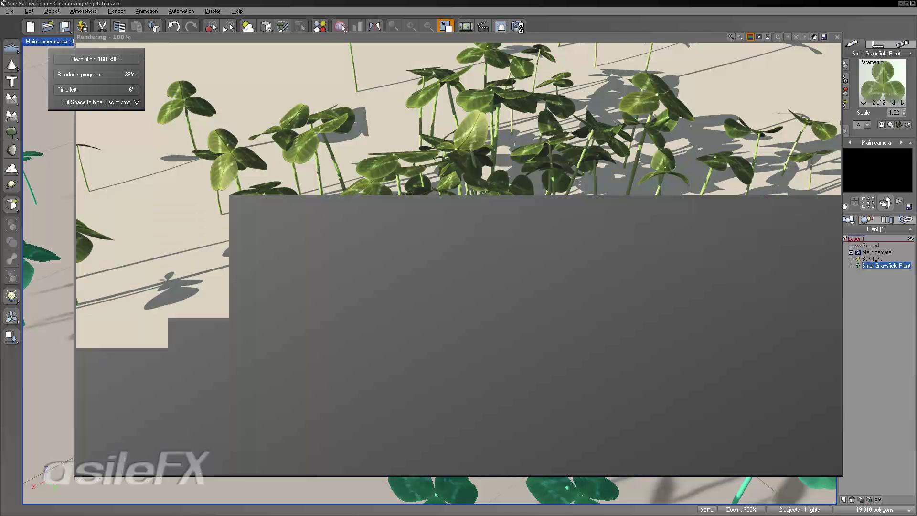
pyautogui.press('Escape')
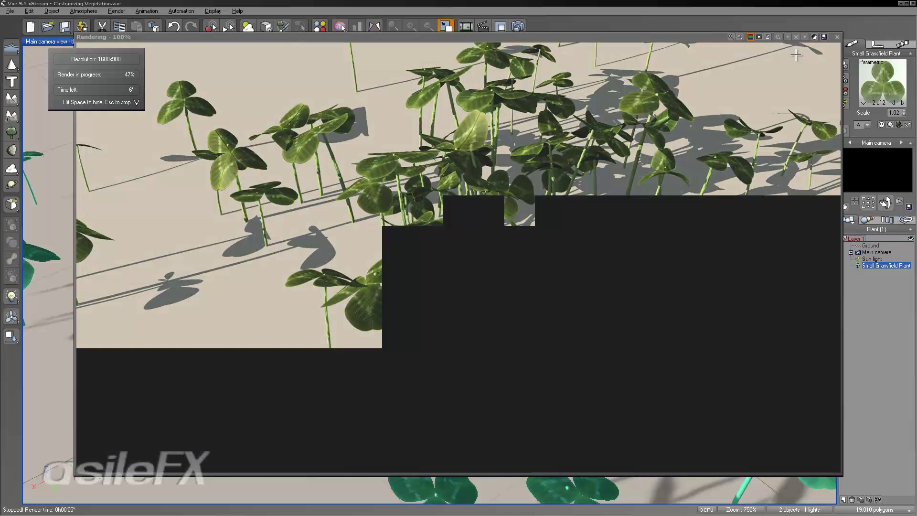
pyautogui.click(836, 36)
# - Set the Leaf A bump depth to -0.2 and check the leaves in a full test render
pyautogui.doubleClick(578, 293)
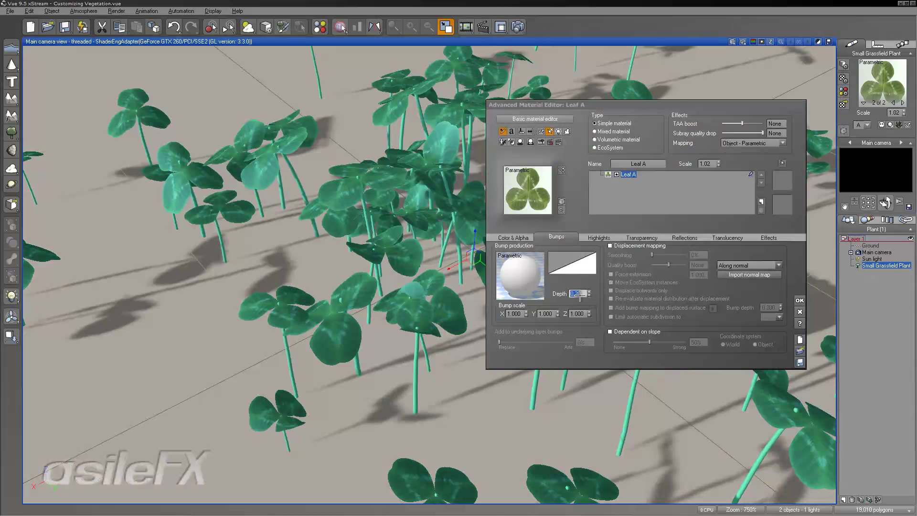
pyautogui.write('-0.2')
pyautogui.press('Return')
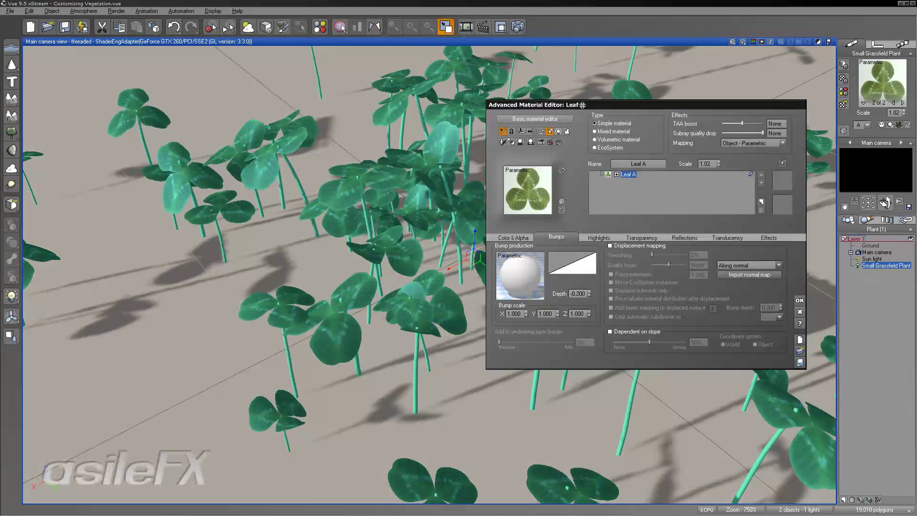
pyautogui.click(518, 26)
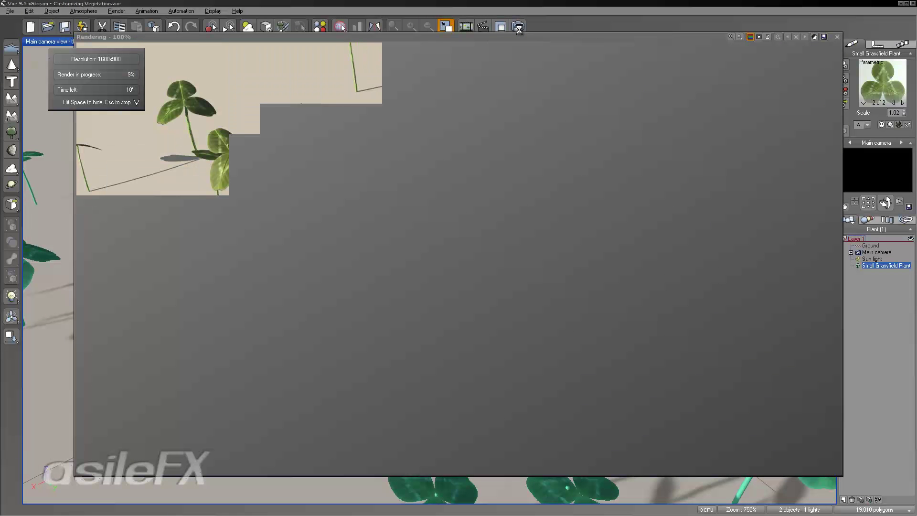
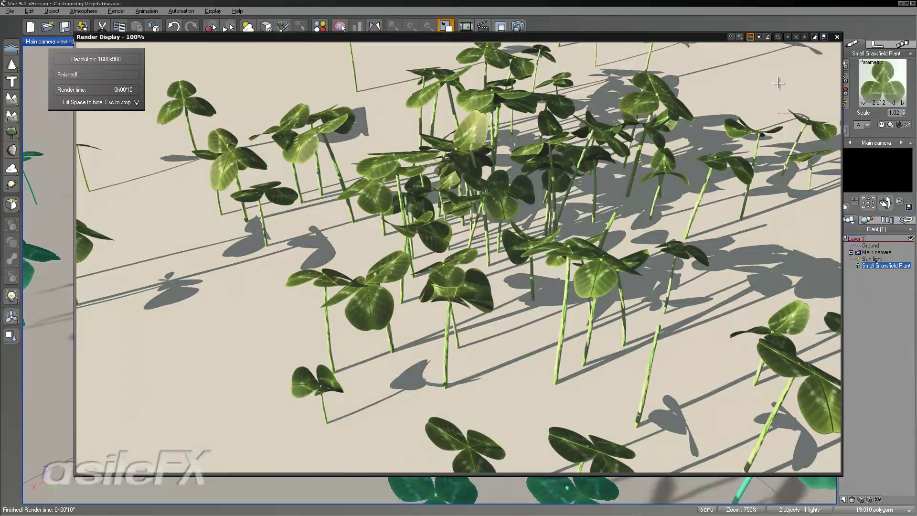
pyautogui.click(837, 33)
pyautogui.click(836, 38)
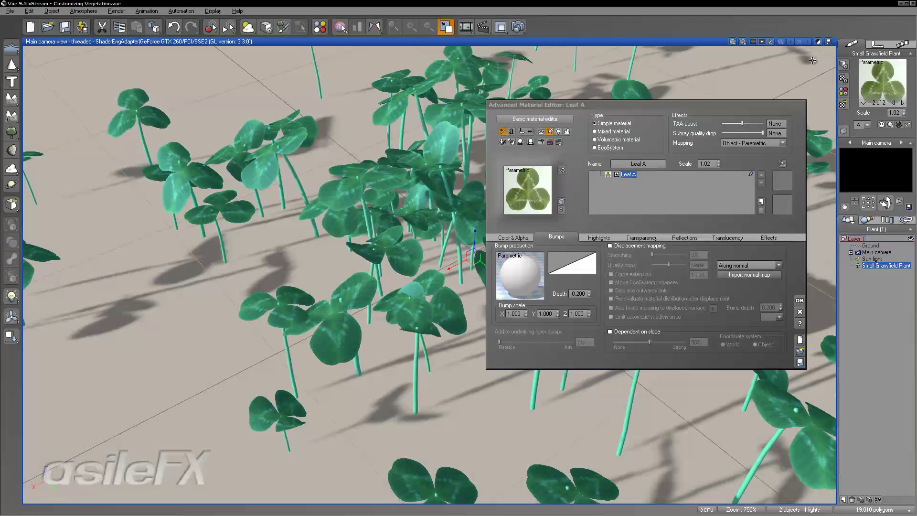
# - Enable variable highlights for Leaf A and drive the highlight production from the existing bump texture map
pyautogui.click(599, 237)
pyautogui.click(611, 254)
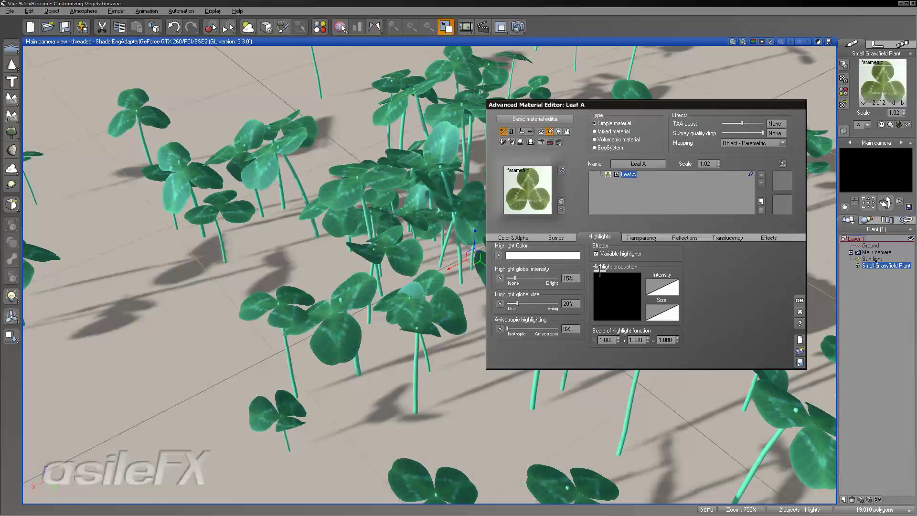
pyautogui.rightClick(620, 272)
pyautogui.click(628, 278)
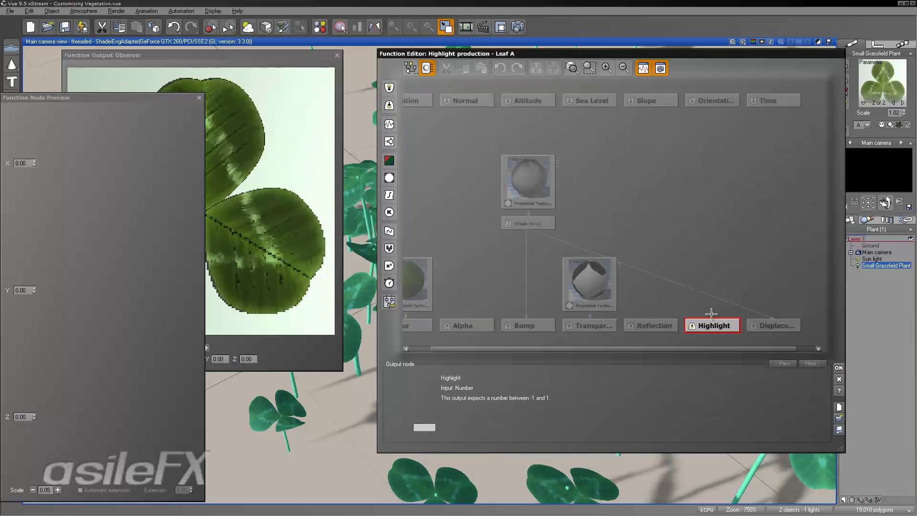
pyautogui.moveTo(711, 313); pyautogui.dragTo(587, 200)
pyautogui.click(536, 202)
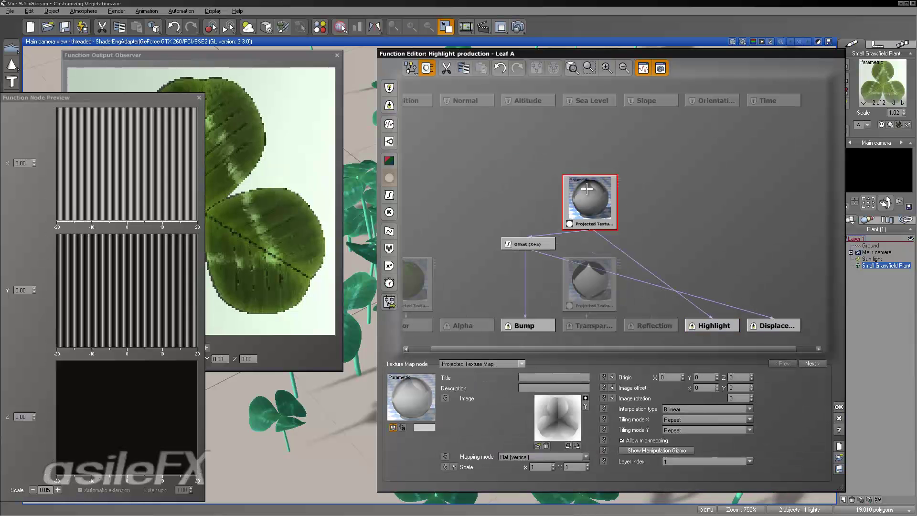
pyautogui.click(838, 407)
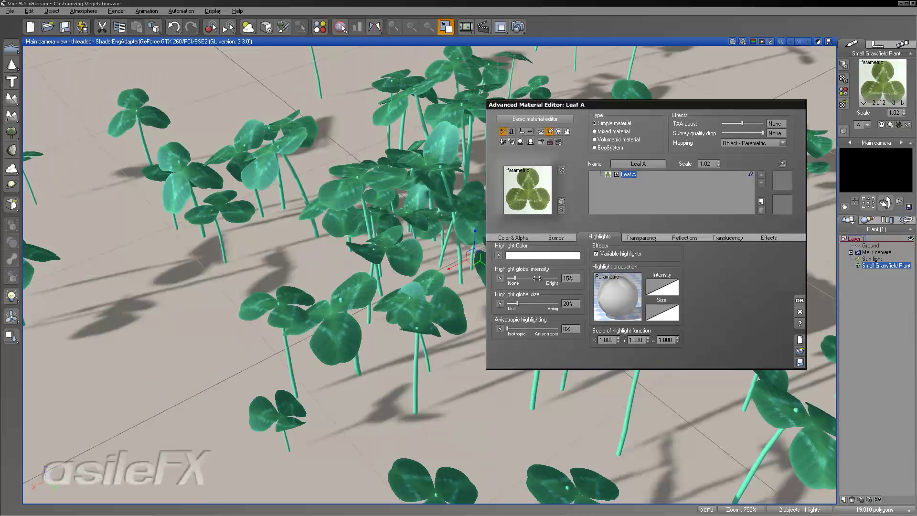
# - Set Leaf A's global highlight intensity to 43% and invert the highlight intensity filter curve
pyautogui.click(519, 28)
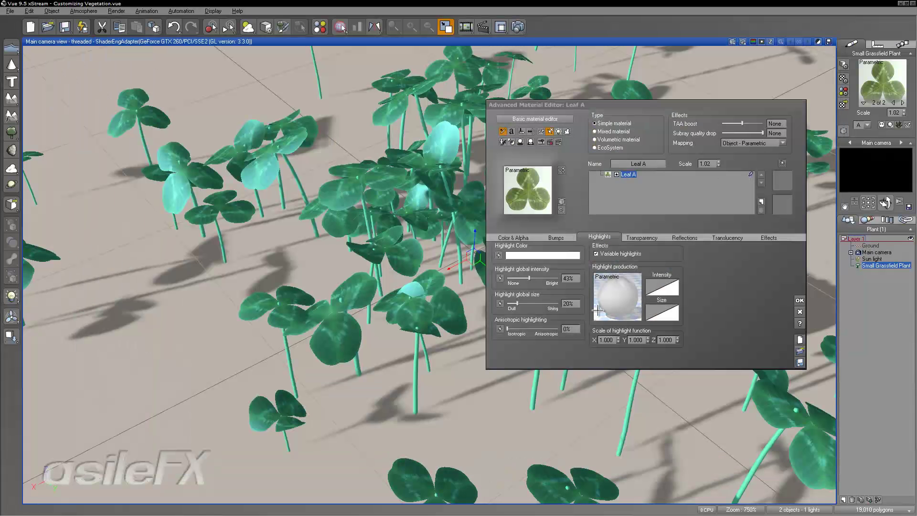
pyautogui.rightClick(642, 278)
pyautogui.click(667, 282)
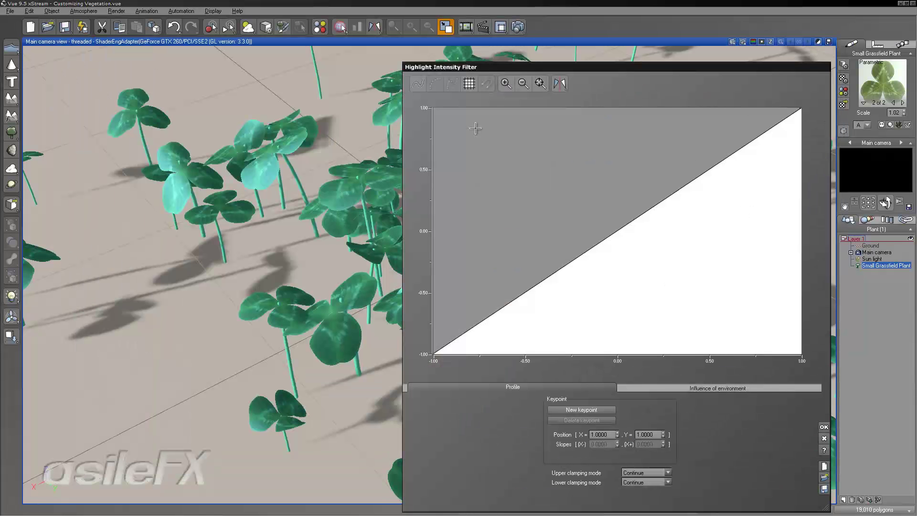
pyautogui.click(558, 81)
pyautogui.click(823, 426)
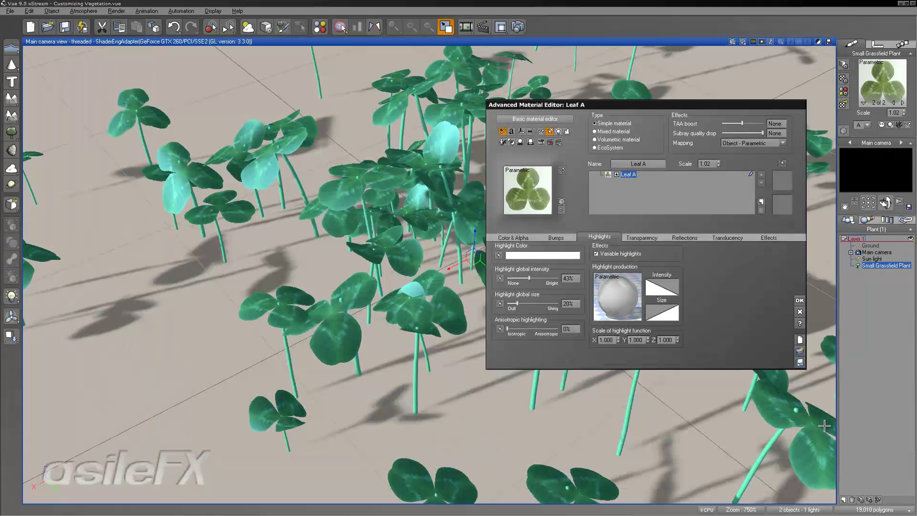
# - Test render the modified leaf highlights and accept the Leaf A material
pyautogui.click(519, 26)
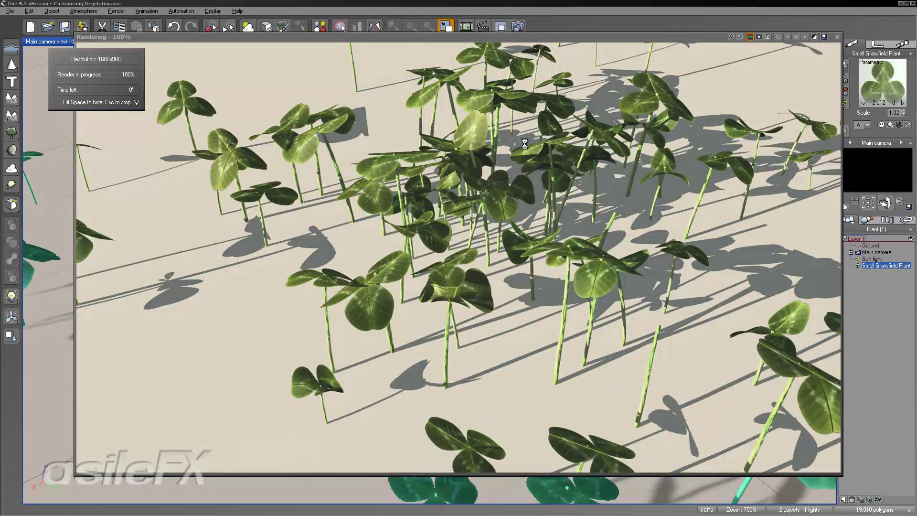
pyautogui.rightClick(712, 141)
pyautogui.click(837, 37)
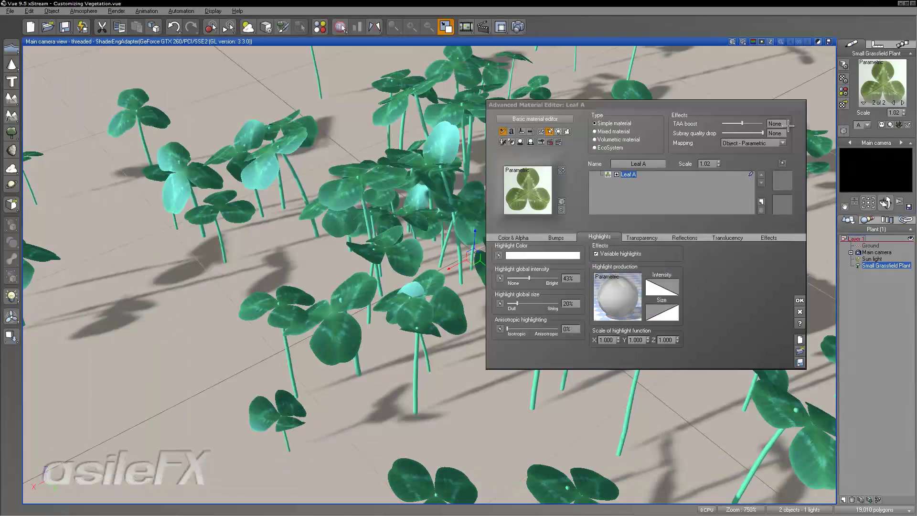
pyautogui.click(800, 301)
# - Render the whole clover plant from a higher, more distant camera angle to examine its leaves
pyautogui.click(881, 203)
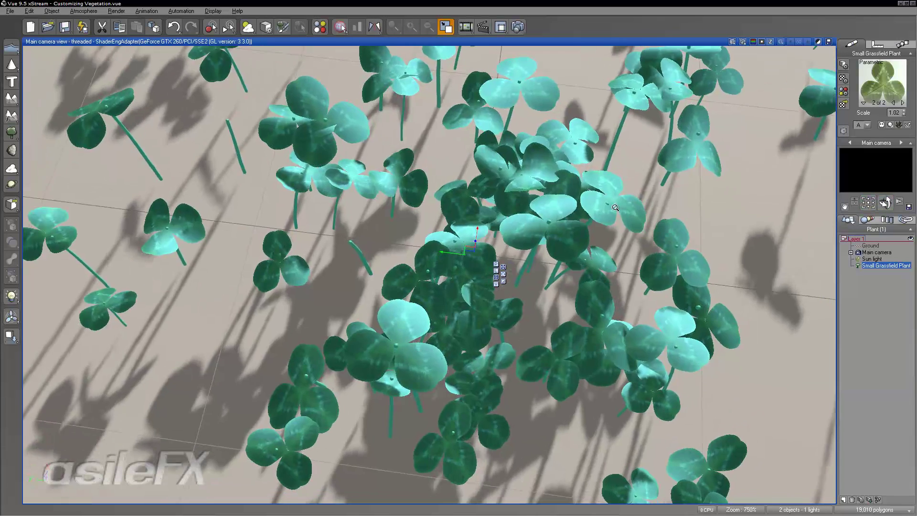
pyautogui.scroll(3, 603, 207)
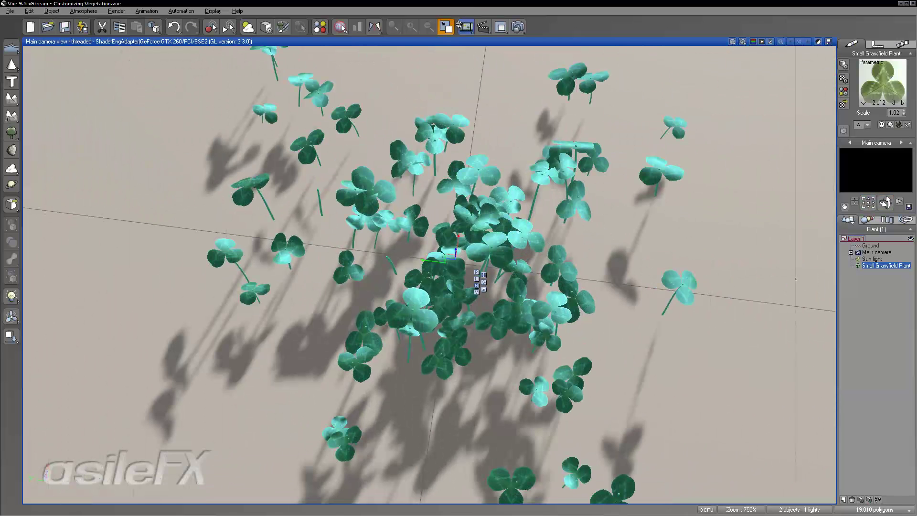
pyautogui.click(522, 29)
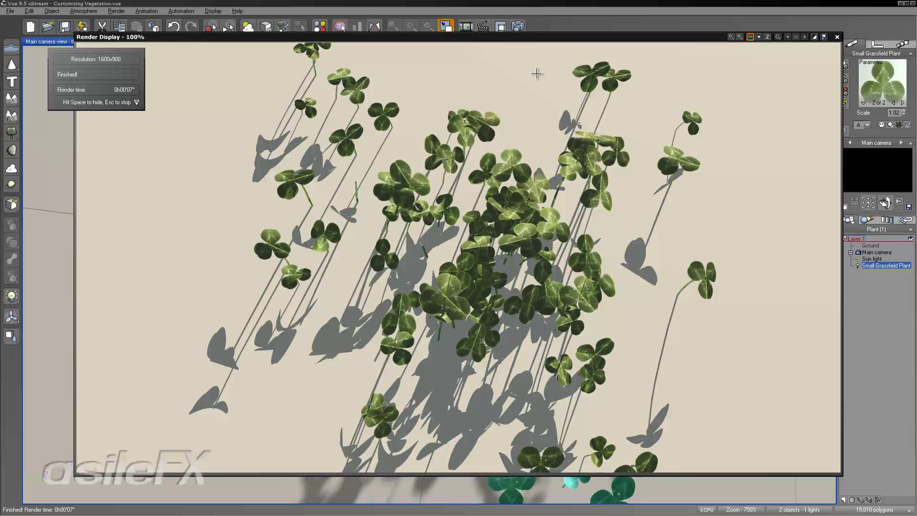
pyautogui.rightClick(707, 98)
pyautogui.click(708, 35)
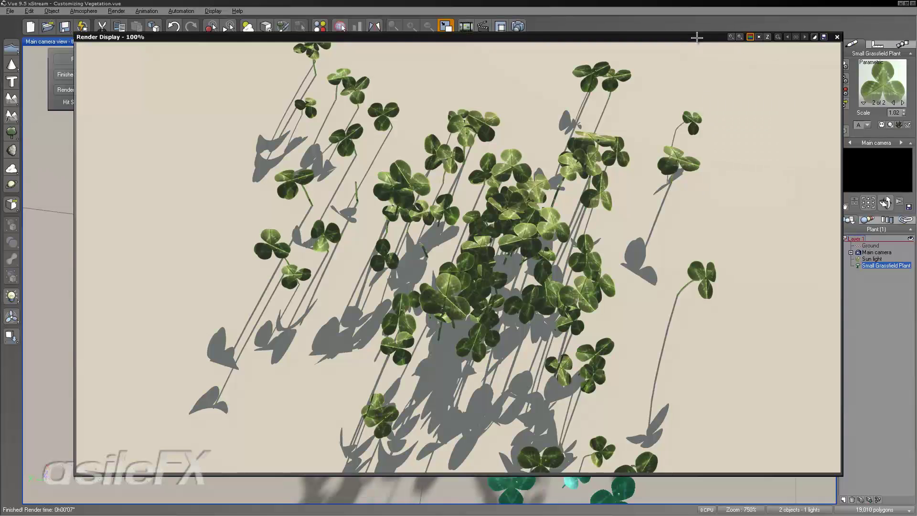
# - Close the render, switch to Photoshop and duplicate the Background layer of Clover_bump.tif
pyautogui.click(837, 37)
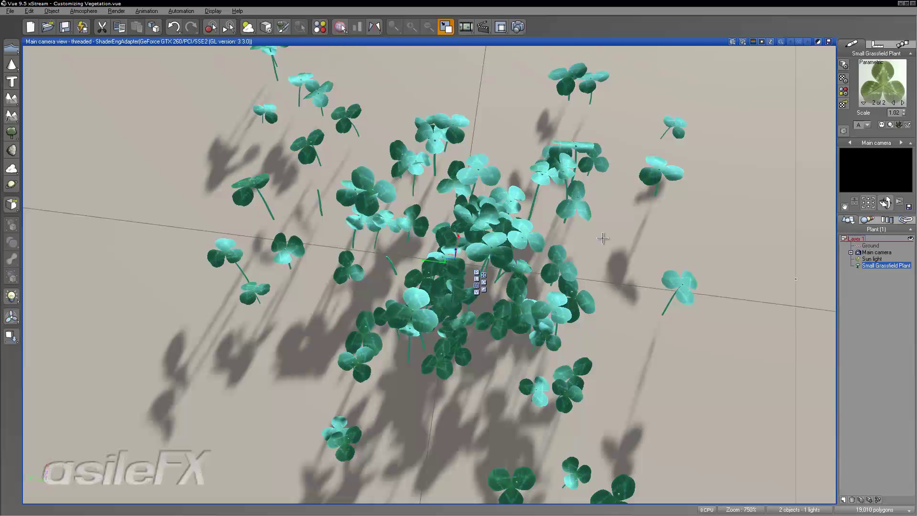
pyautogui.hotkey('alt', 'Tab')
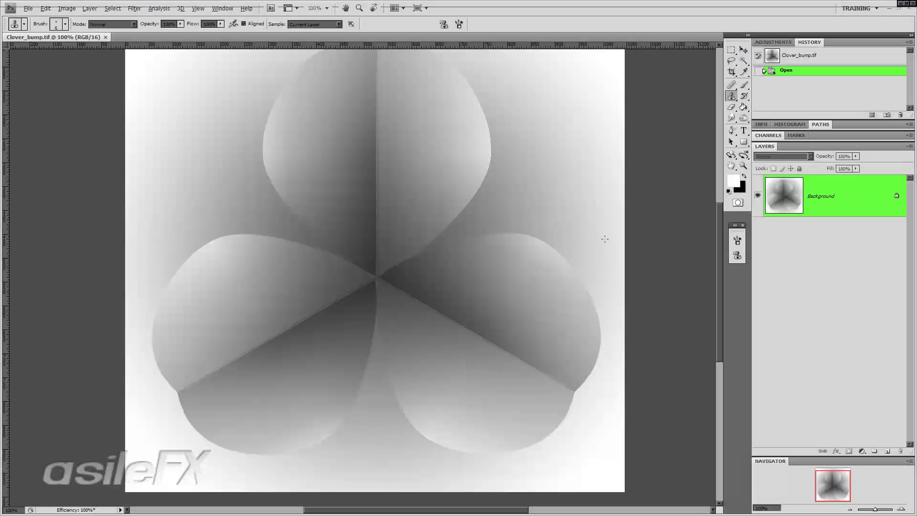
pyautogui.moveTo(848, 198); pyautogui.dragTo(888, 451)
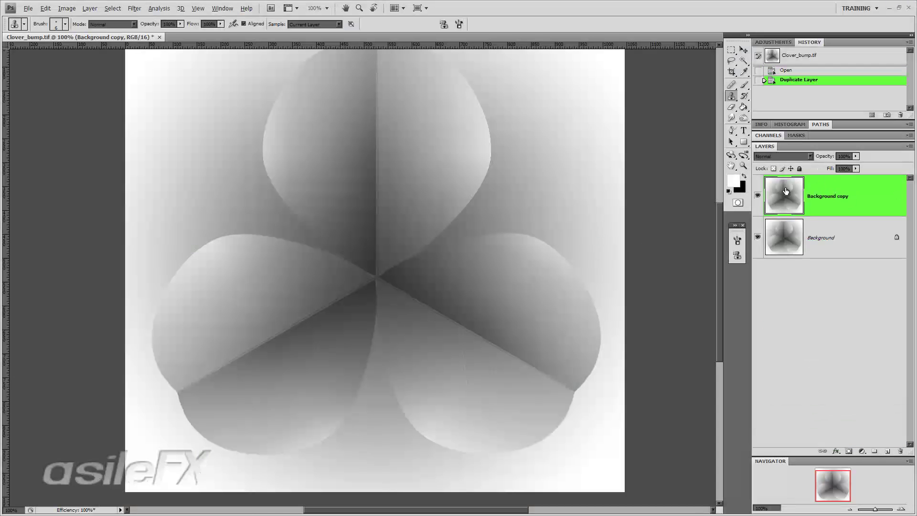
# - Apply a Surface Blur to the duplicated bump layer with a radius of 16 pixels and a threshold of 53 levels
pyautogui.click(136, 9)
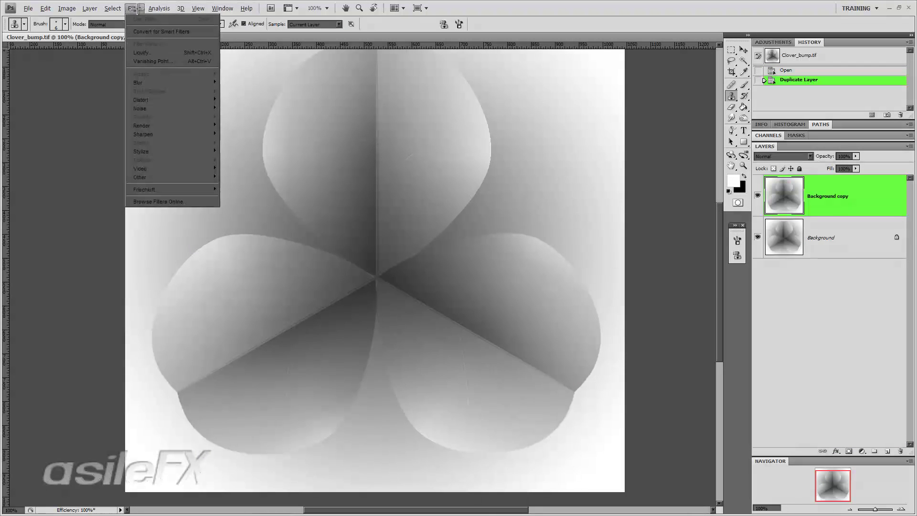
pyautogui.moveTo(159, 84)
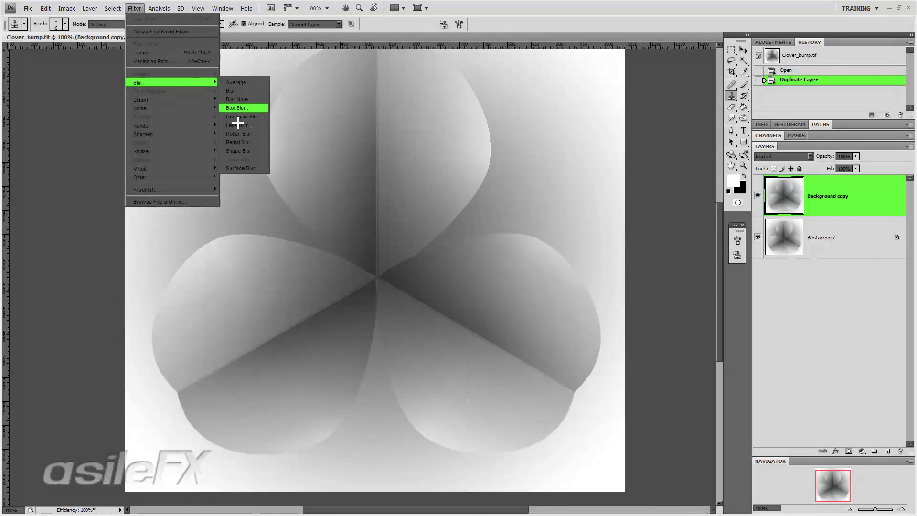
pyautogui.click(241, 168)
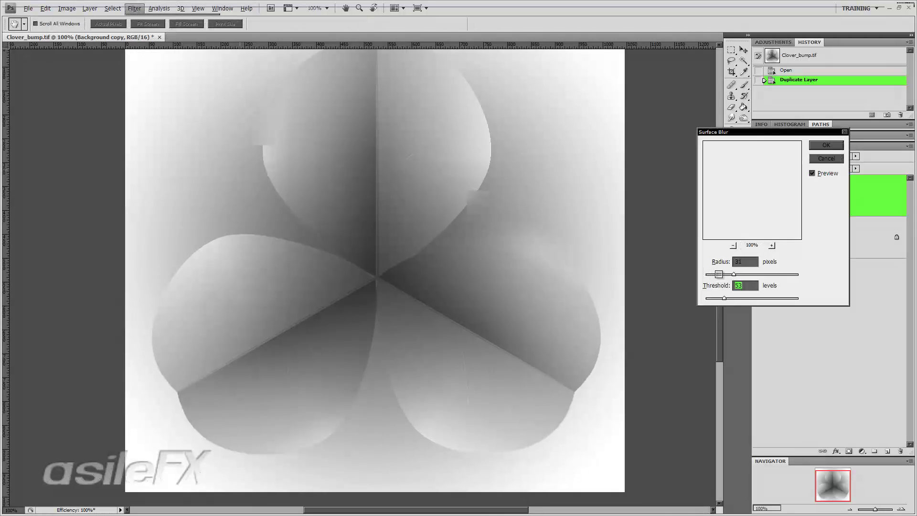
pyautogui.moveTo(718, 274); pyautogui.dragTo(720, 274)
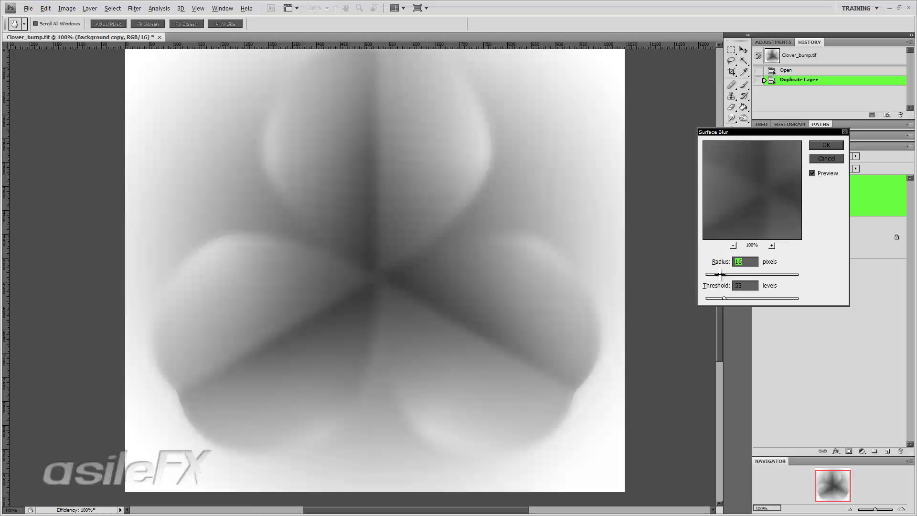
pyautogui.click(828, 145)
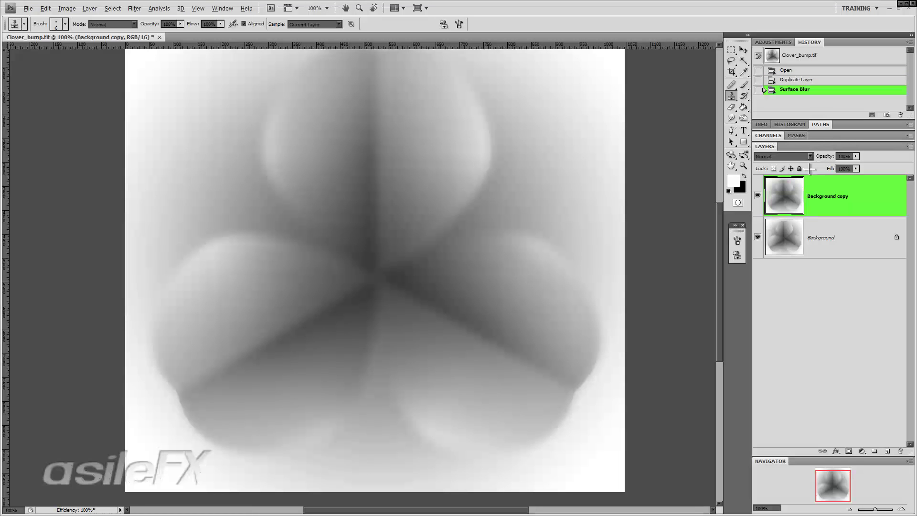
# - Compare the blurred copy with the original bump map and examine the original's vein detail up close at the leaf center
pyautogui.click(757, 196)
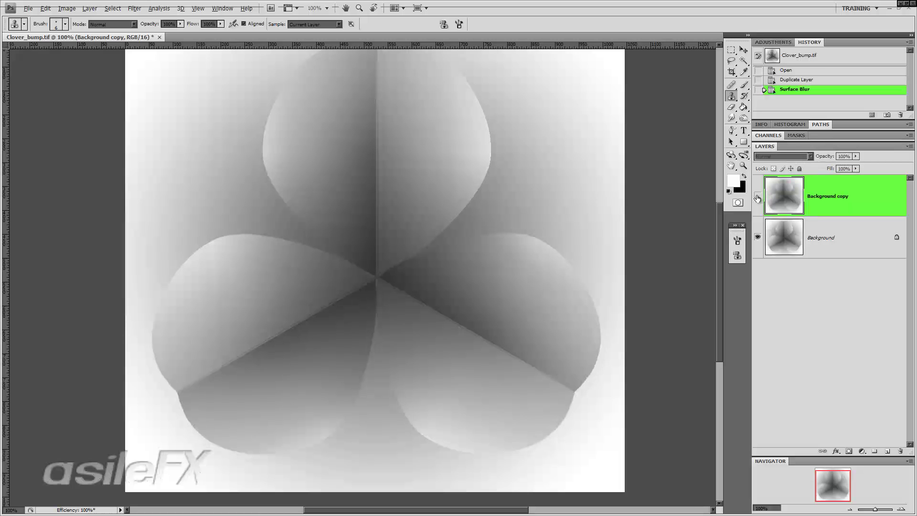
pyautogui.click(757, 196)
pyautogui.click(757, 195)
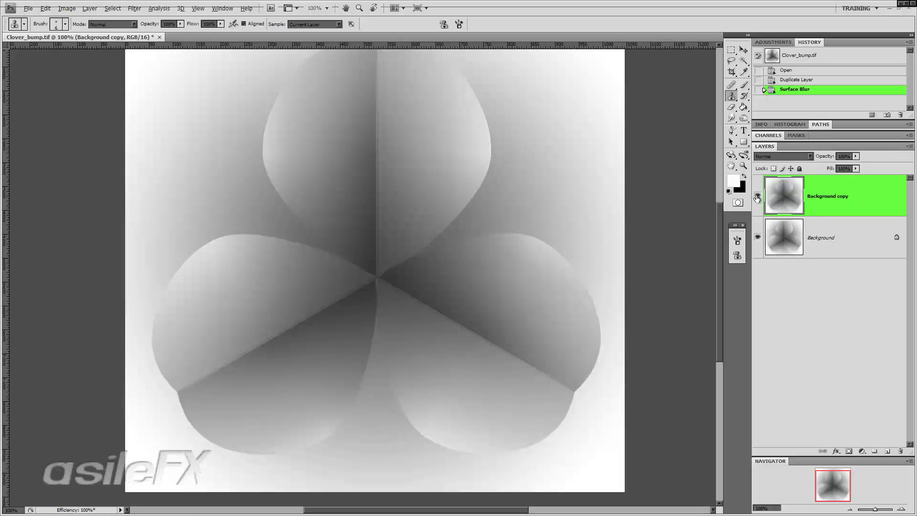
pyautogui.click(757, 195)
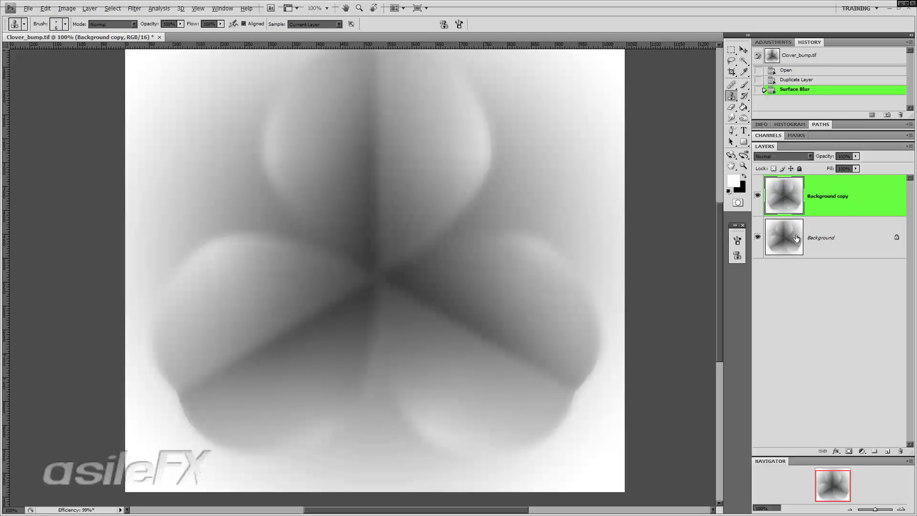
pyautogui.click(758, 196)
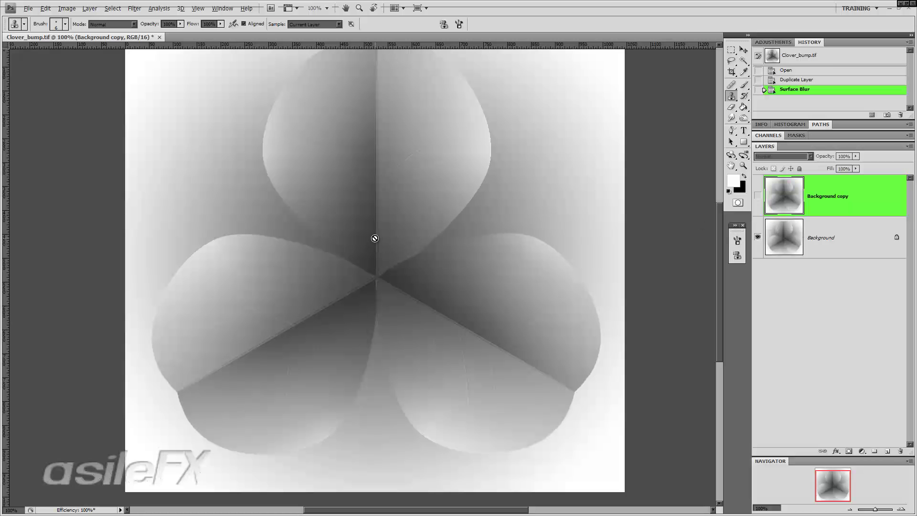
pyautogui.click(900, 508)
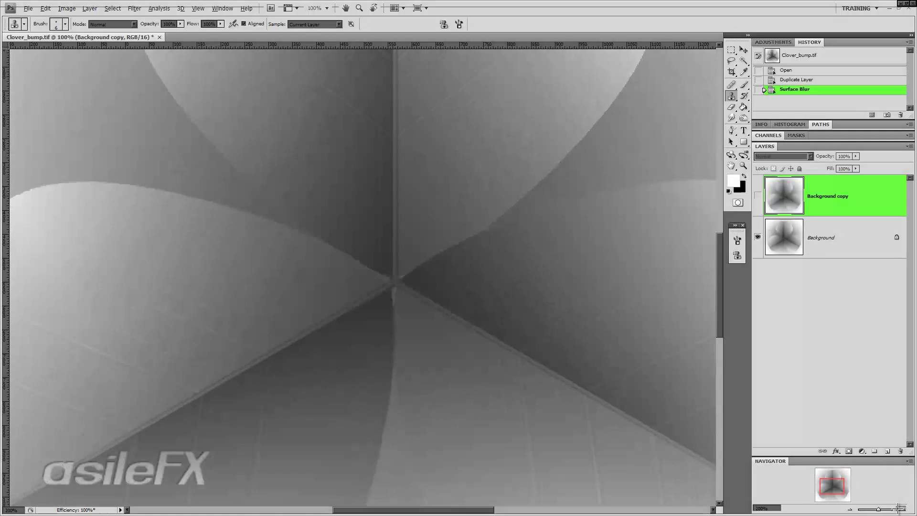
pyautogui.click(900, 507)
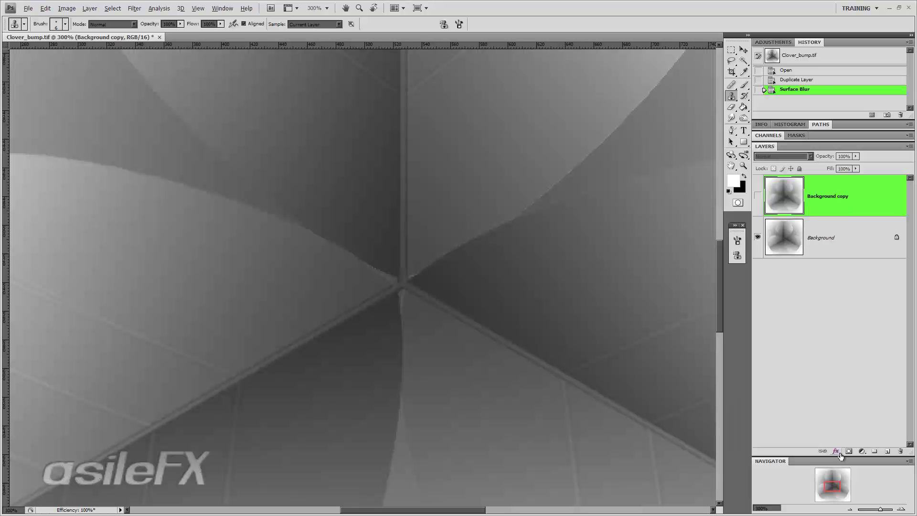
pyautogui.click(849, 508)
pyautogui.click(850, 507)
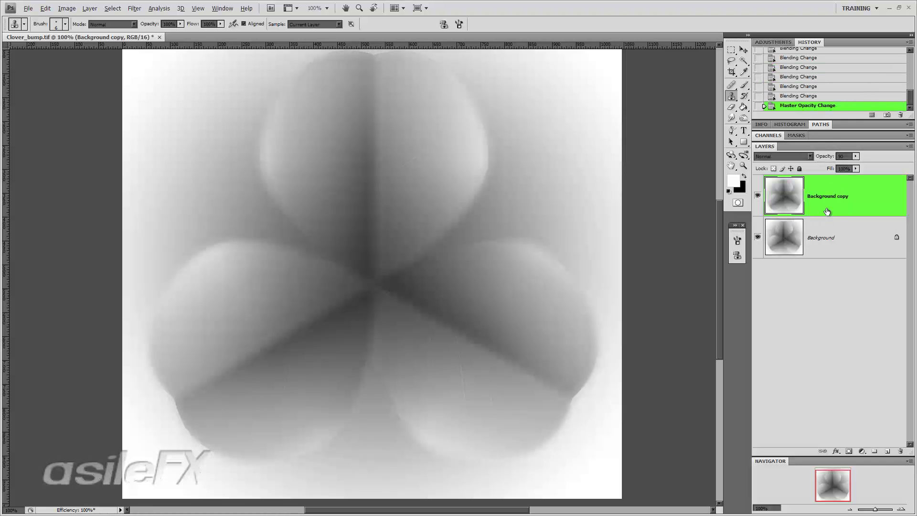
# - Merge the blurred copy down and save a duplicate of the result as the TIFF file Clover_bump2 in the Vegetation folder
pyautogui.hotkey('ctrl', 'e')
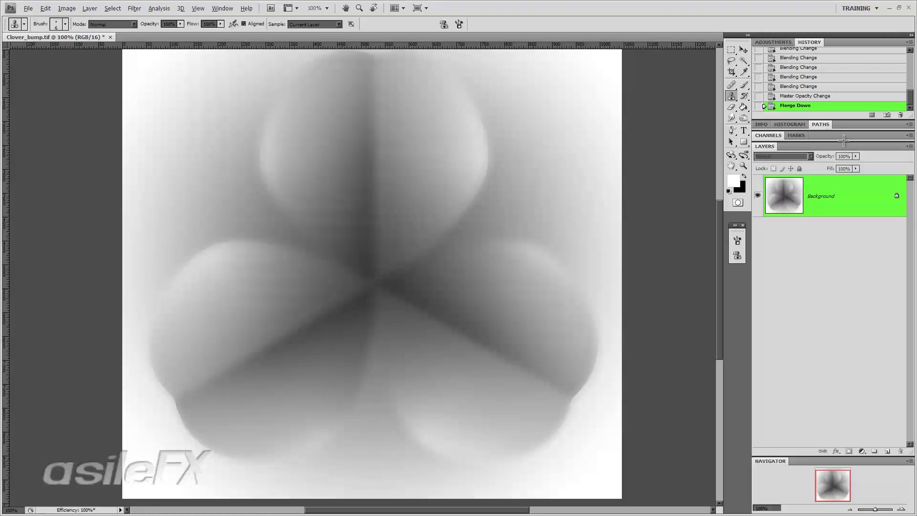
pyautogui.click(873, 115)
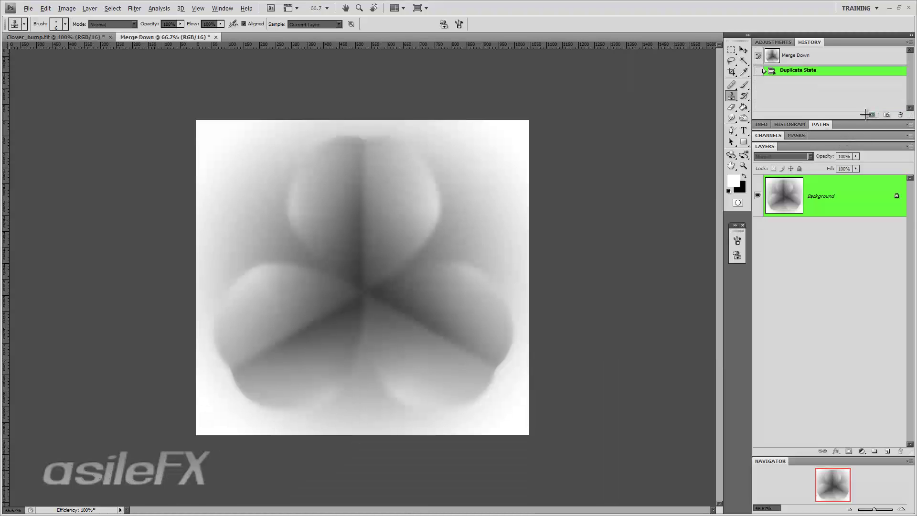
pyautogui.hotkey('ctrl', 's')
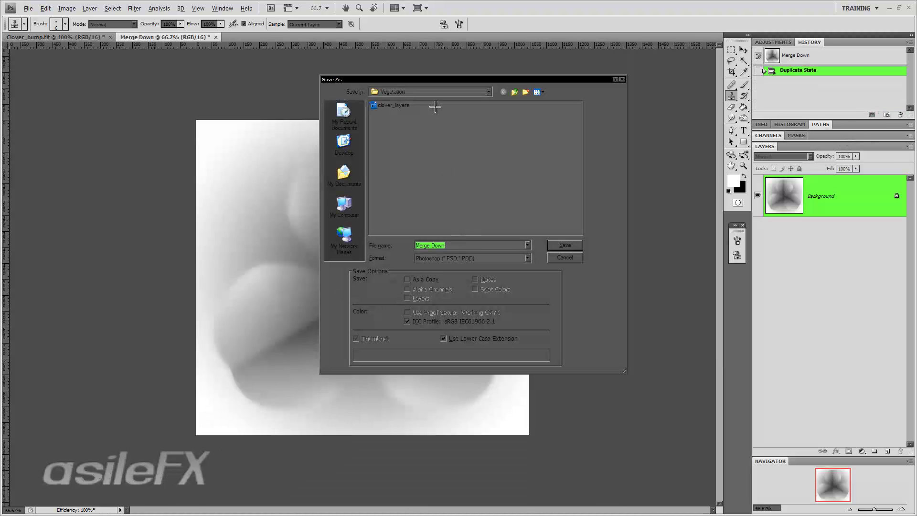
pyautogui.click(442, 259)
pyautogui.click(444, 326)
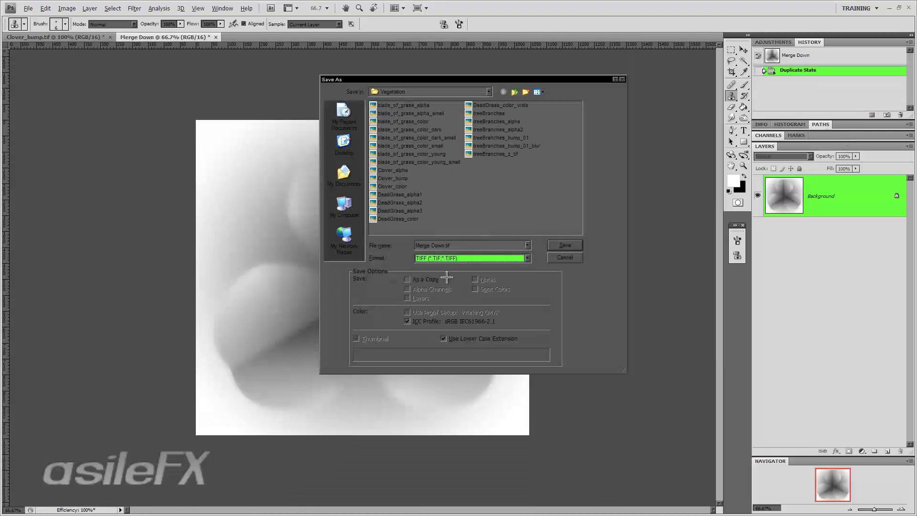
pyautogui.click(405, 180)
pyautogui.click(458, 246)
pyautogui.click(464, 247)
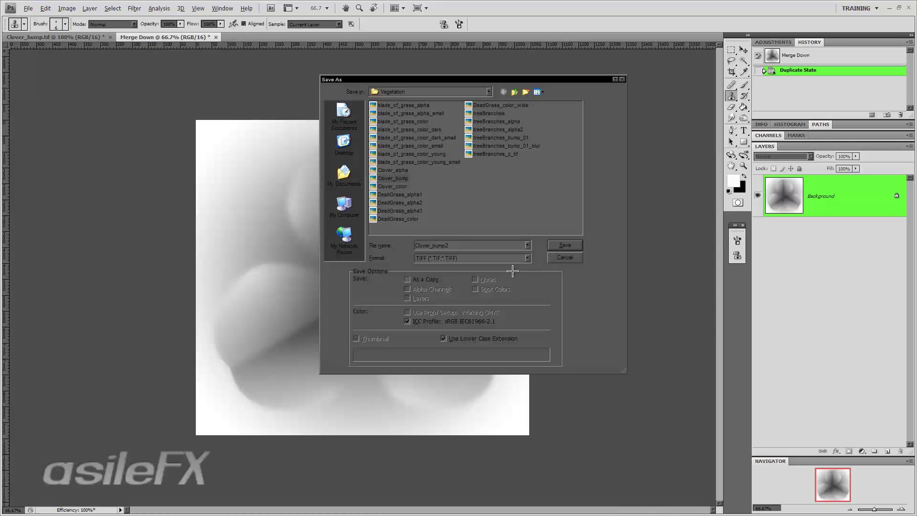
pyautogui.click(571, 244)
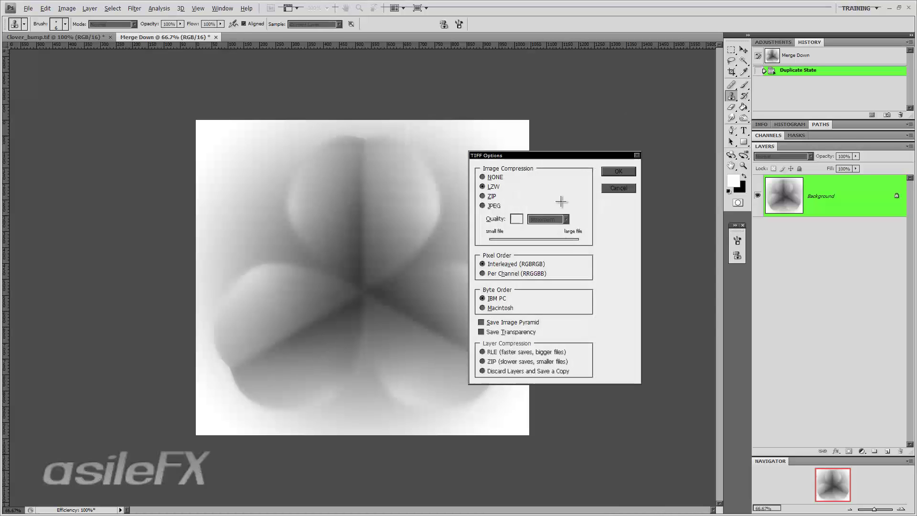
pyautogui.click(610, 171)
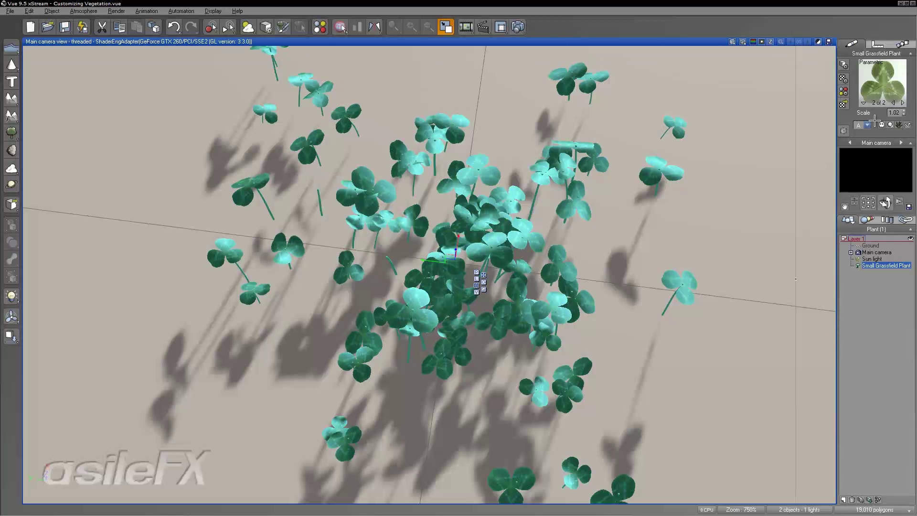
# - Open Leaf A's highlight production function in Vue and place the projected texture node directly above the Offset node
pyautogui.rightClick(877, 77)
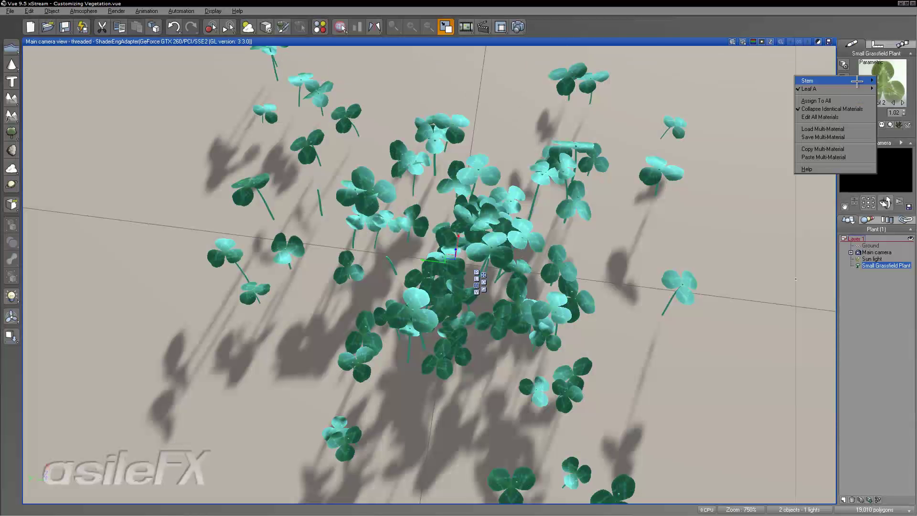
pyautogui.click(769, 89)
pyautogui.rightClick(621, 287)
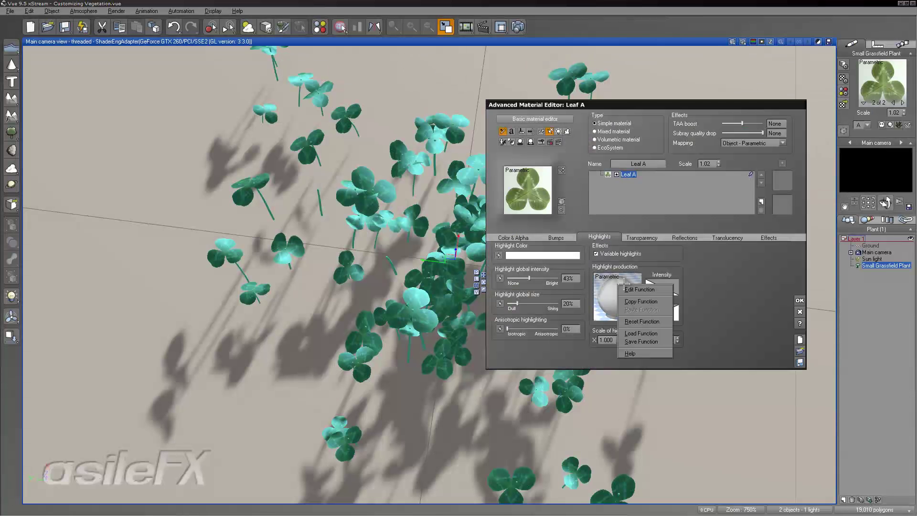
pyautogui.click(627, 289)
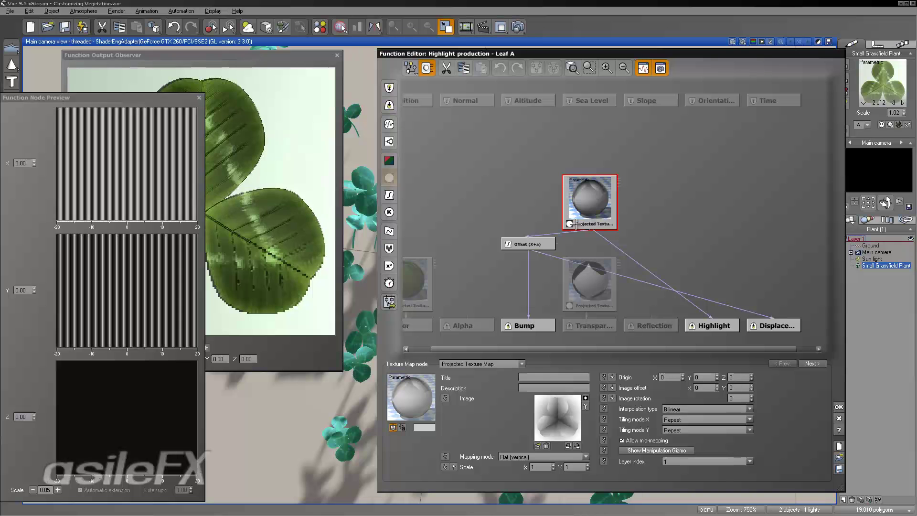
pyautogui.moveTo(567, 164); pyautogui.dragTo(527, 184)
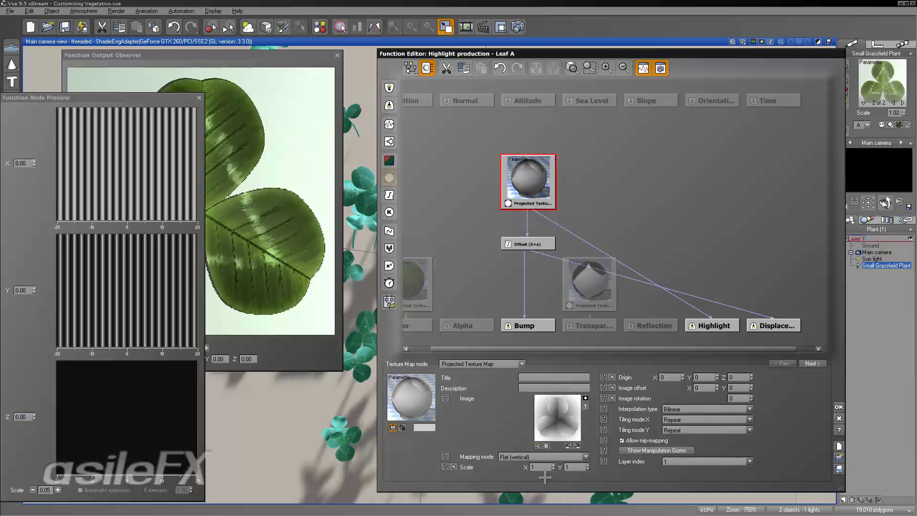
# - Load Clover_bump2 into the projected texture map node and test render the clover plant with it
pyautogui.click(537, 445)
pyautogui.click(395, 253)
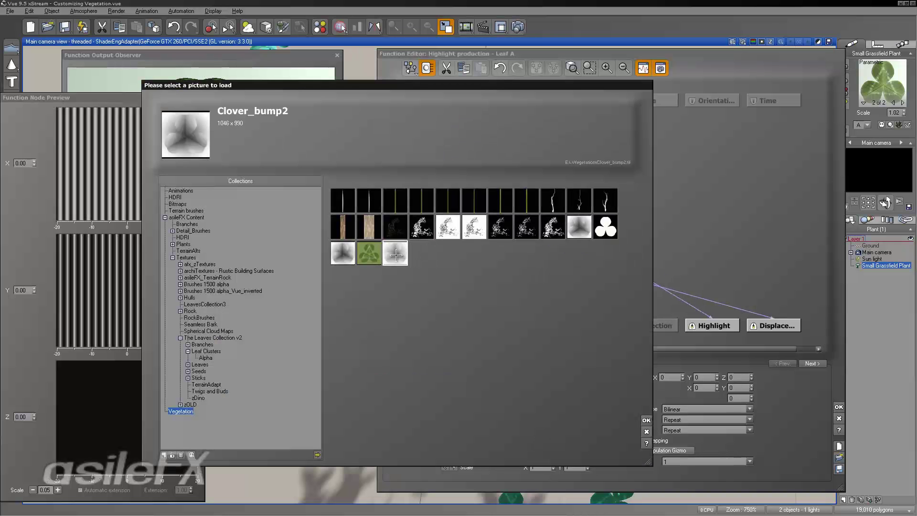
pyautogui.click(646, 420)
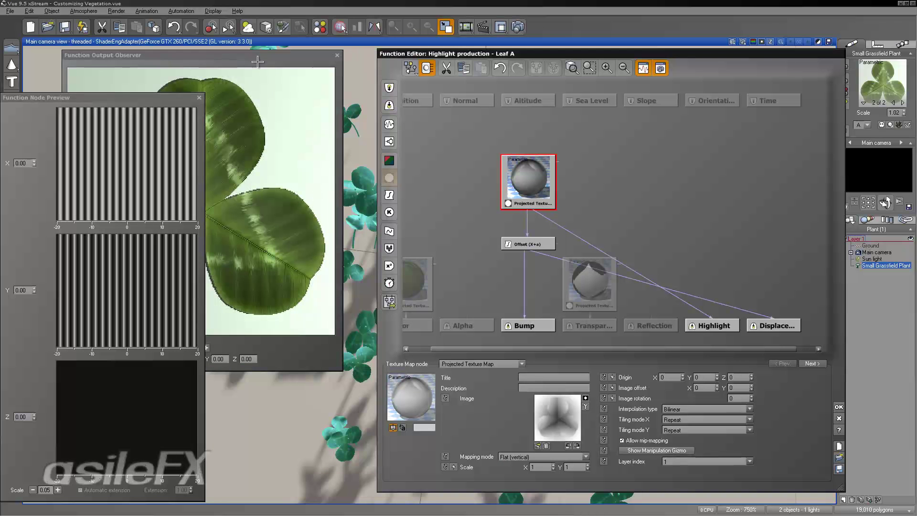
pyautogui.moveTo(268, 55); pyautogui.dragTo(302, 59)
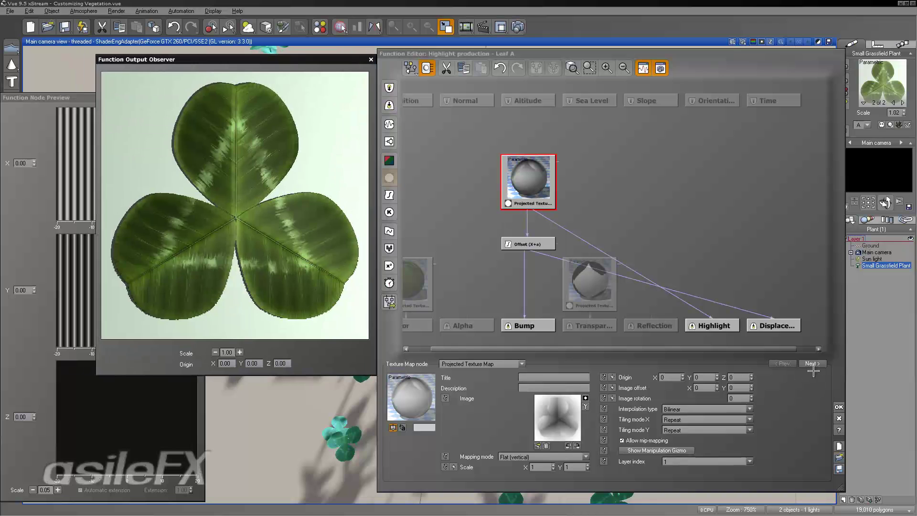
pyautogui.click(466, 26)
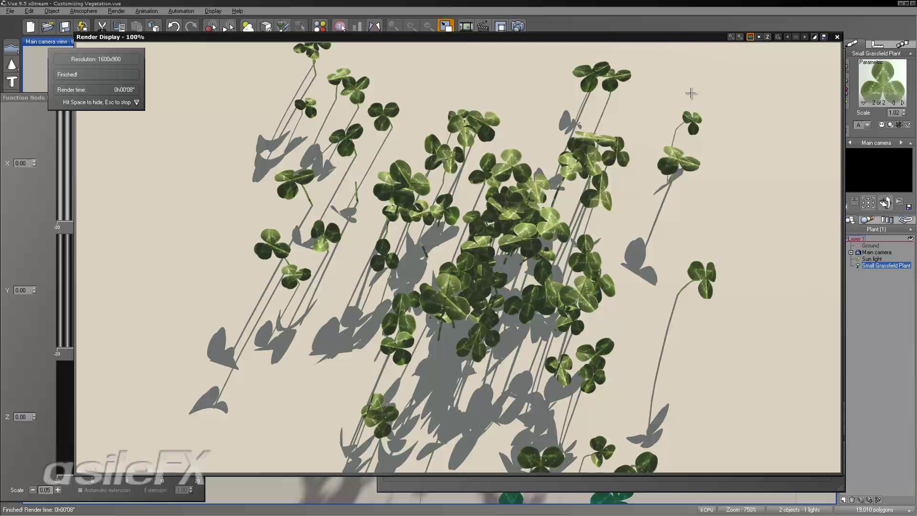
pyautogui.click(836, 37)
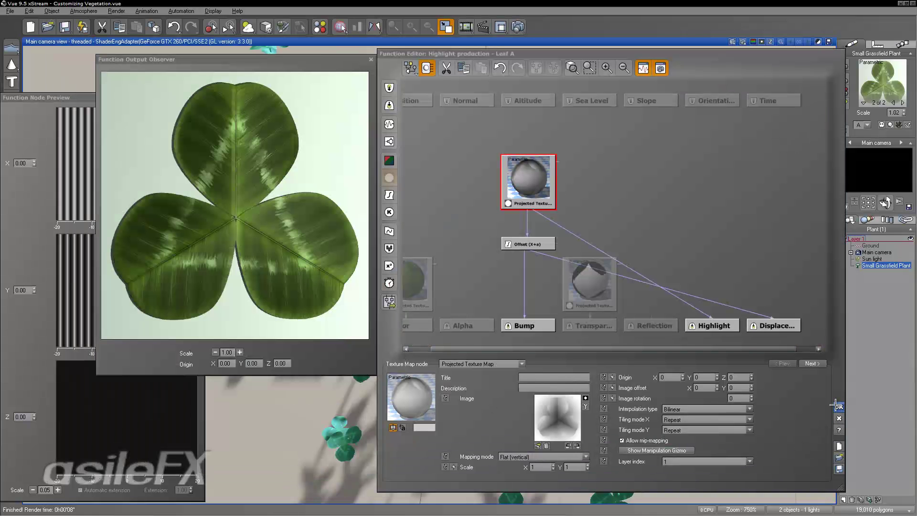
# - Load the original Clover_bump image back into the projected texture map node and accept the function
pyautogui.click(538, 445)
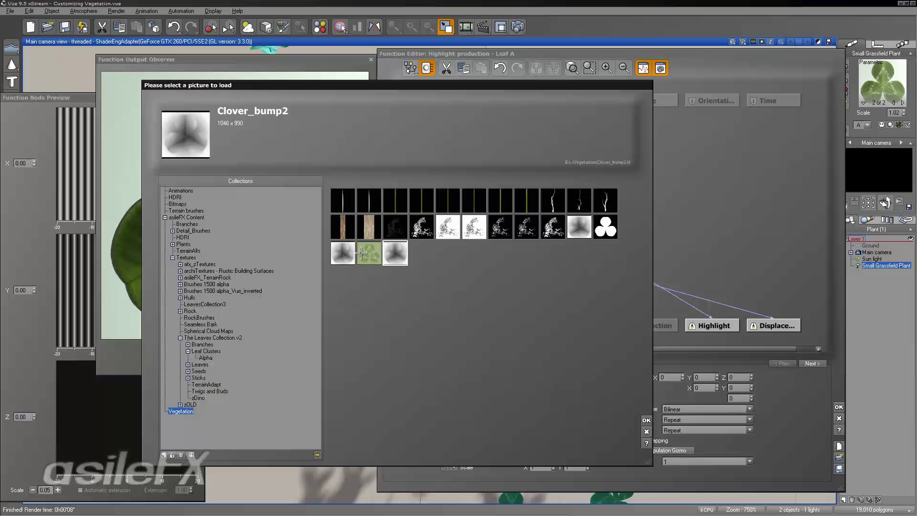
pyautogui.doubleClick(343, 253)
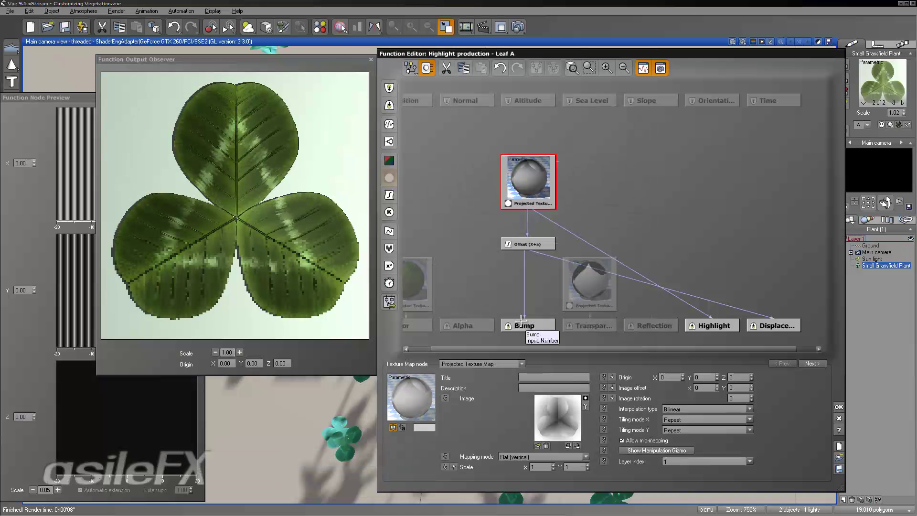
pyautogui.click(838, 406)
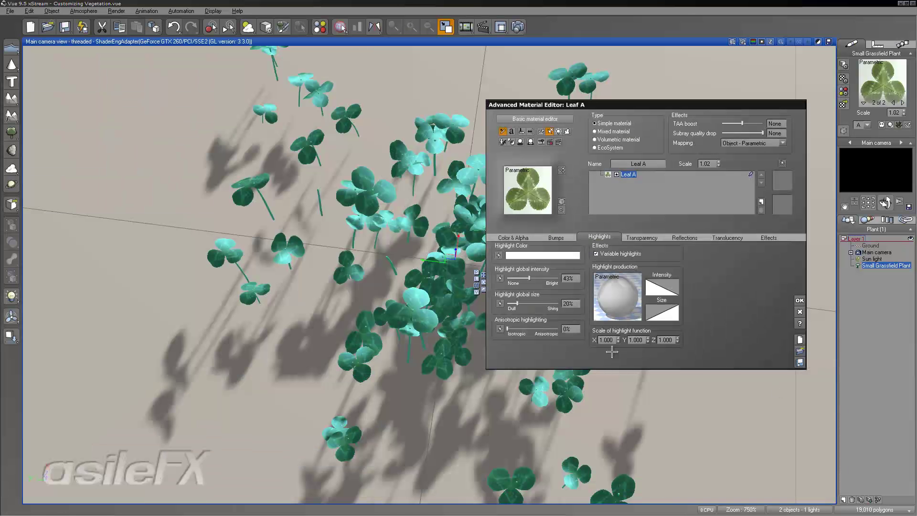
# - Set Leaf A's bump depth to 0.05 after trying 0.1, and test render the clover plant
pyautogui.doubleClick(580, 293)
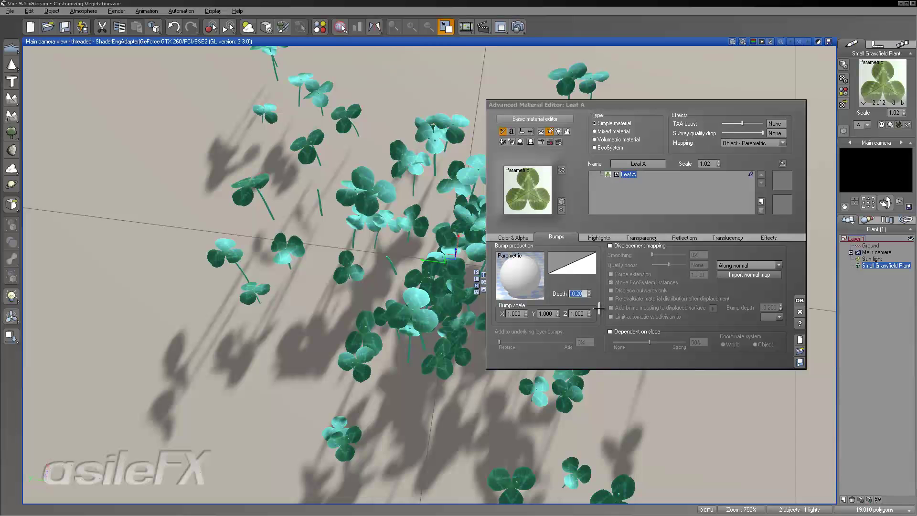
pyautogui.write('.1')
pyautogui.press('Return')
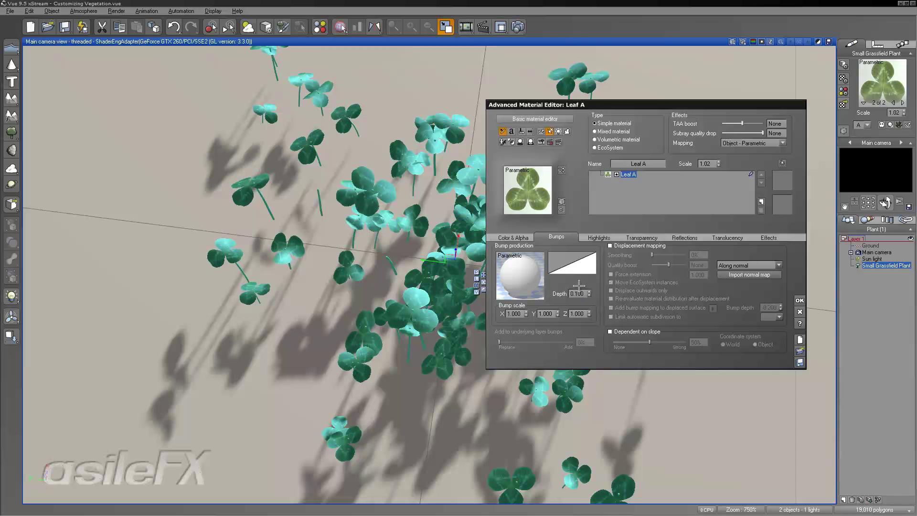
pyautogui.doubleClick(577, 293)
pyautogui.write('.05')
pyautogui.press('Return')
pyautogui.click(518, 27)
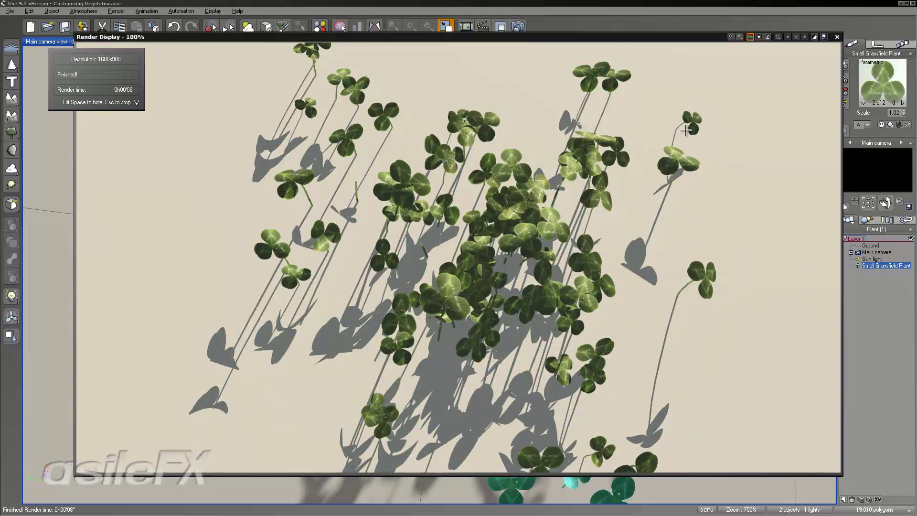
pyautogui.rightClick(735, 114)
pyautogui.click(836, 37)
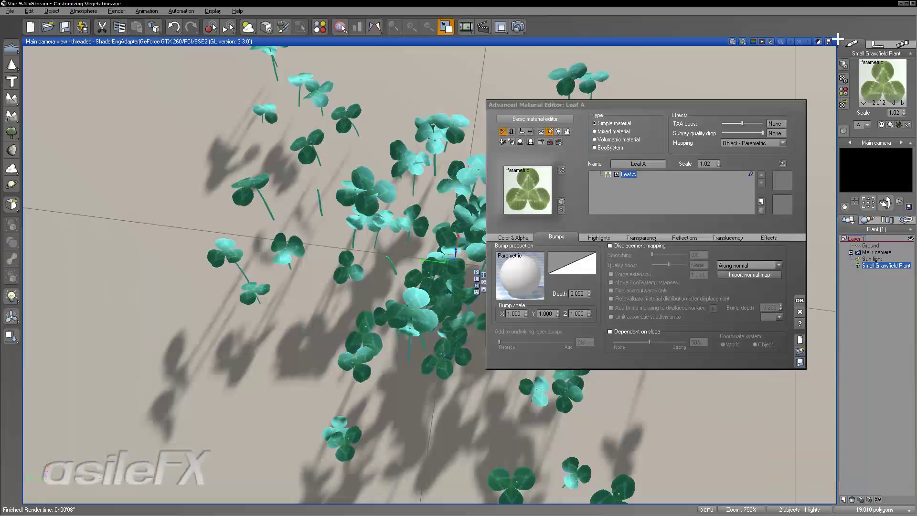
# - Open Leaf A's bump production function and insert a Brightness-Contrast filter node between the projected texture map and the Highlight output
pyautogui.rightClick(521, 271)
pyautogui.click(530, 277)
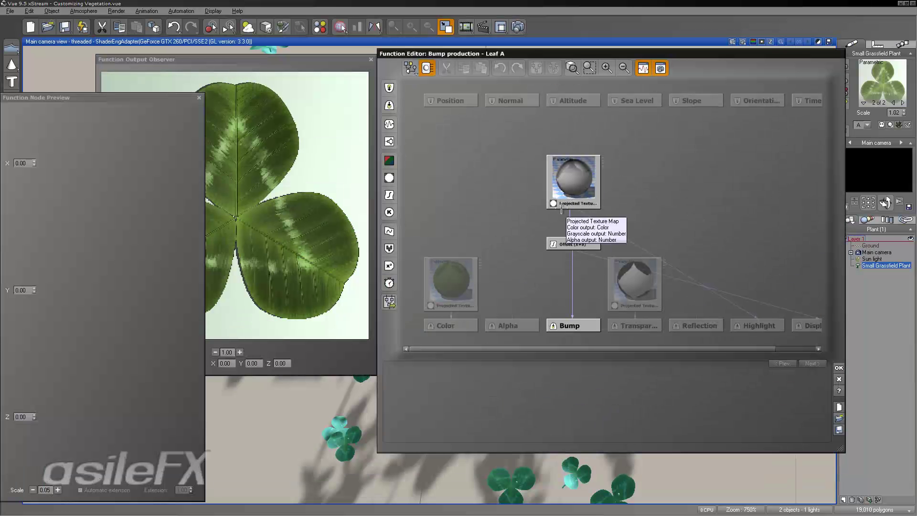
pyautogui.moveTo(670, 288); pyautogui.dragTo(606, 281, button='middle')
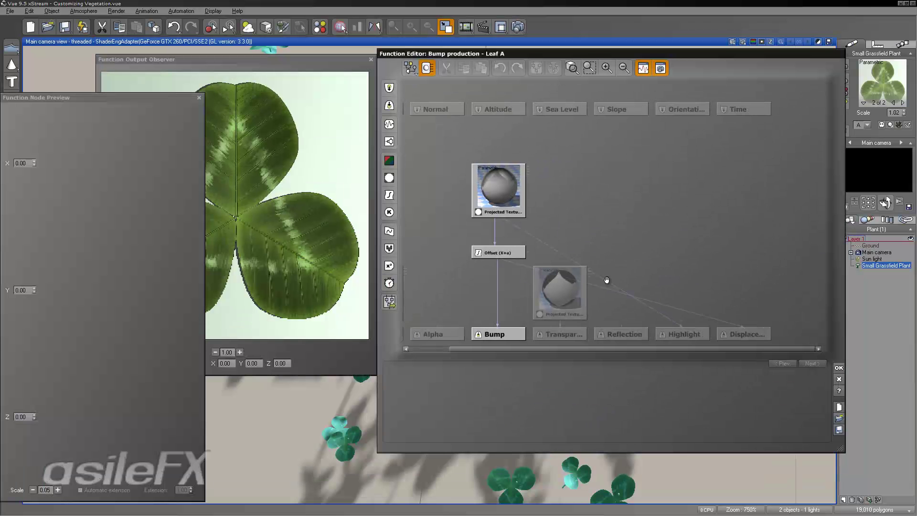
pyautogui.click(549, 246)
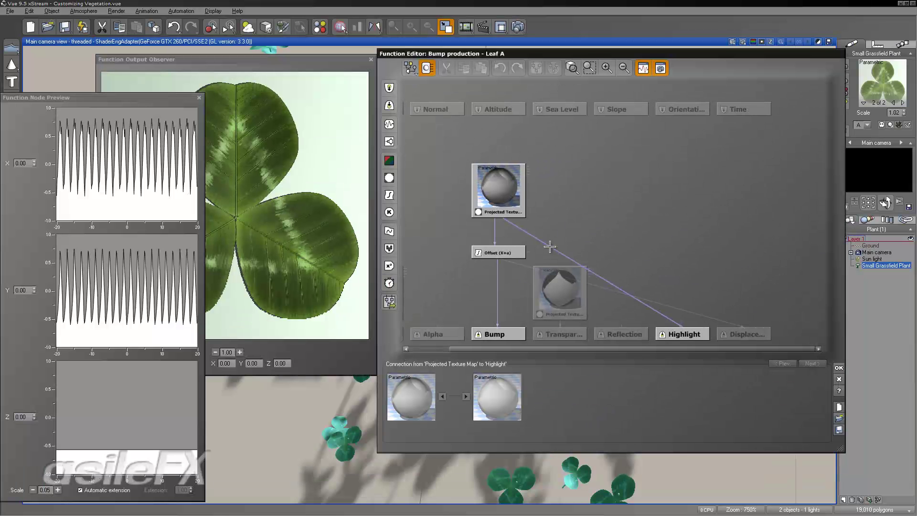
pyautogui.click(389, 196)
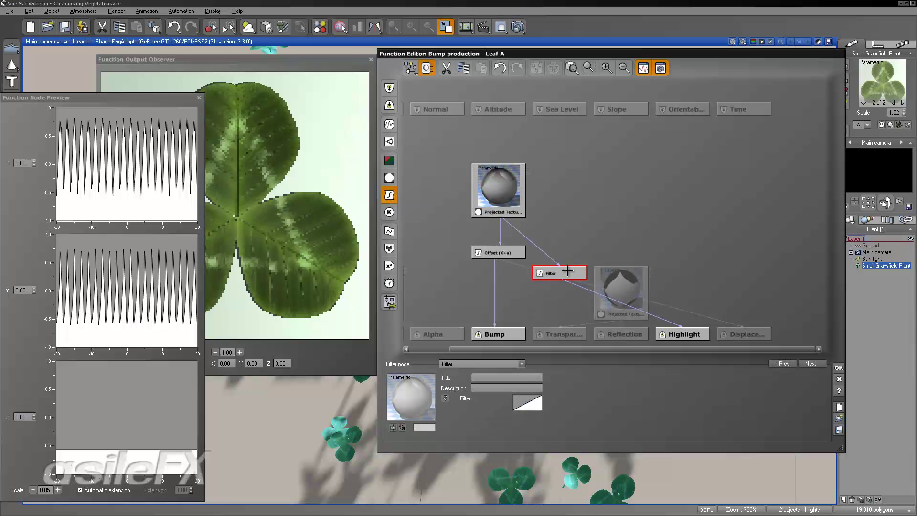
pyautogui.moveTo(581, 274); pyautogui.dragTo(687, 241)
pyautogui.click(468, 363)
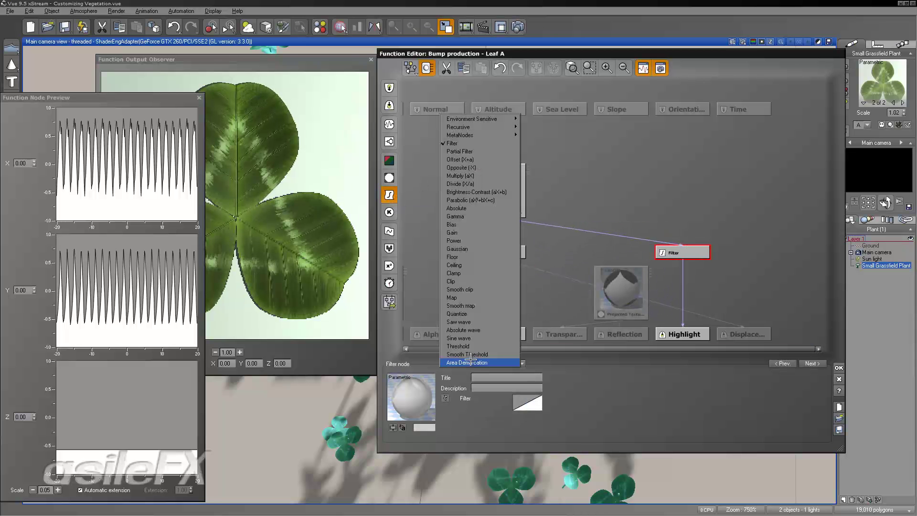
pyautogui.click(497, 192)
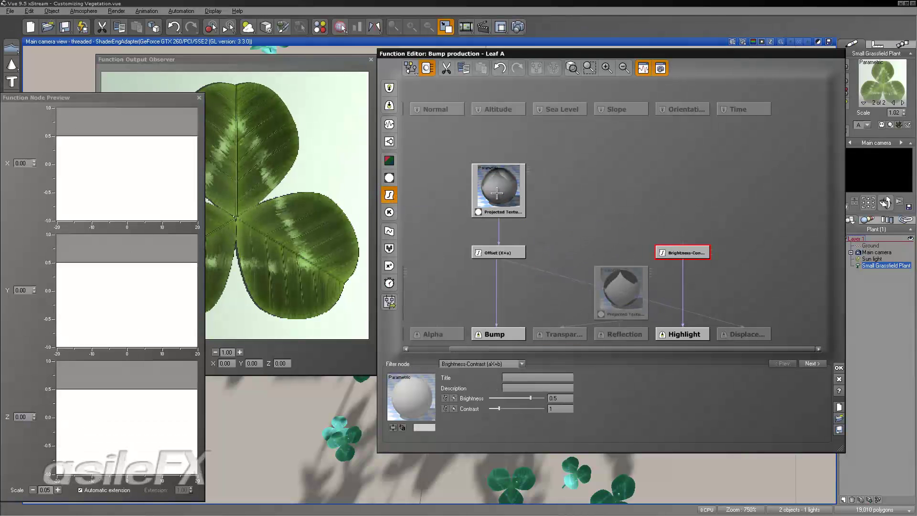
pyautogui.moveTo(560, 224); pyautogui.dragTo(498, 218)
# - Set the Brightness-Contrast node's brightness to 0 and contrast to 2, and test render the clover plant
pyautogui.doubleClick(561, 396)
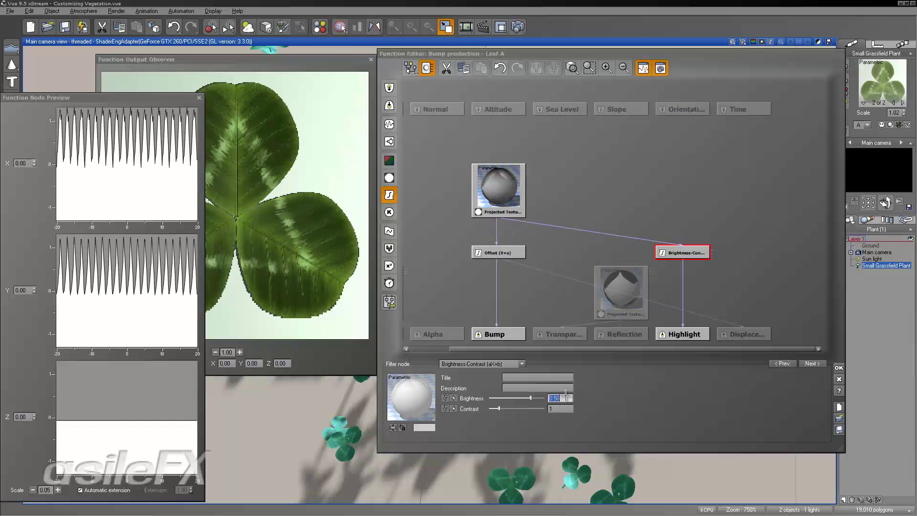
pyautogui.write('0')
pyautogui.press('Return')
pyautogui.doubleClick(556, 408)
pyautogui.write('2')
pyautogui.press('Return')
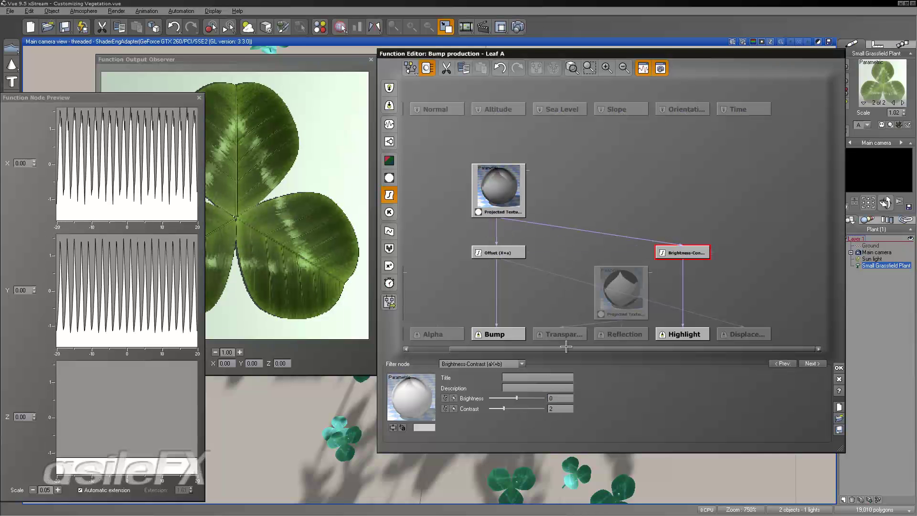
pyautogui.click(518, 27)
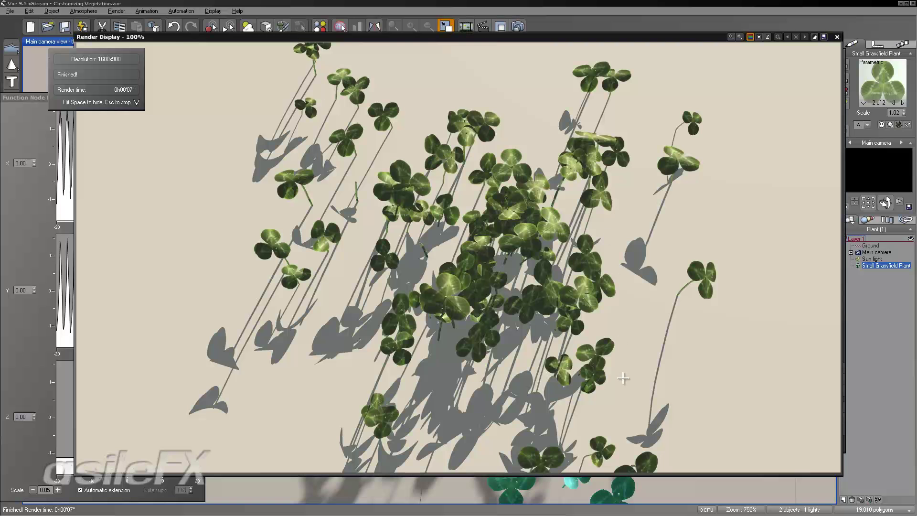
pyautogui.click(835, 37)
# - Check the projected texture map nodes for bump, transparency and color, and accept the function and the Leaf A material
pyautogui.click(499, 186)
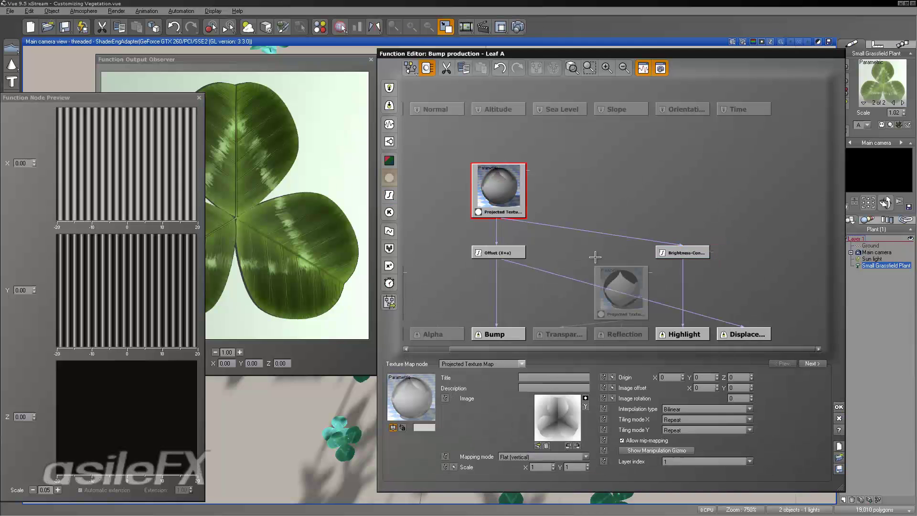
pyautogui.click(739, 289)
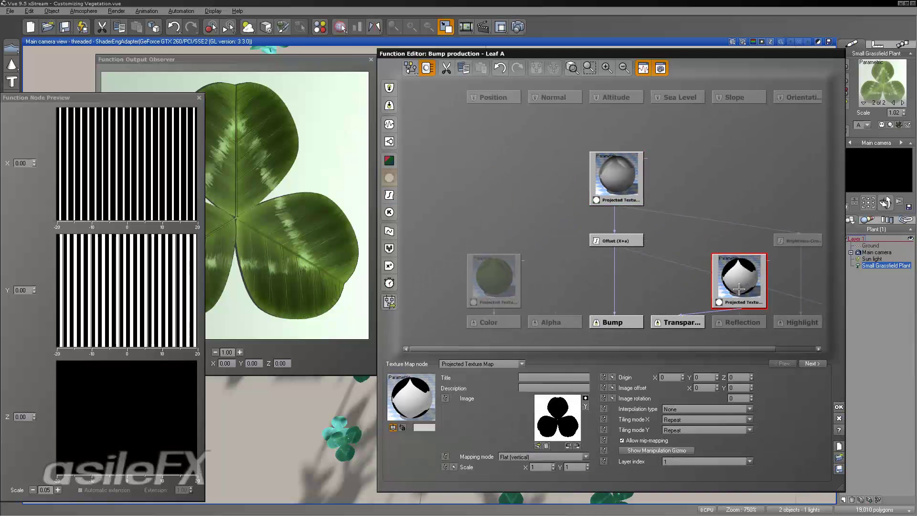
pyautogui.click(483, 292)
pyautogui.click(839, 406)
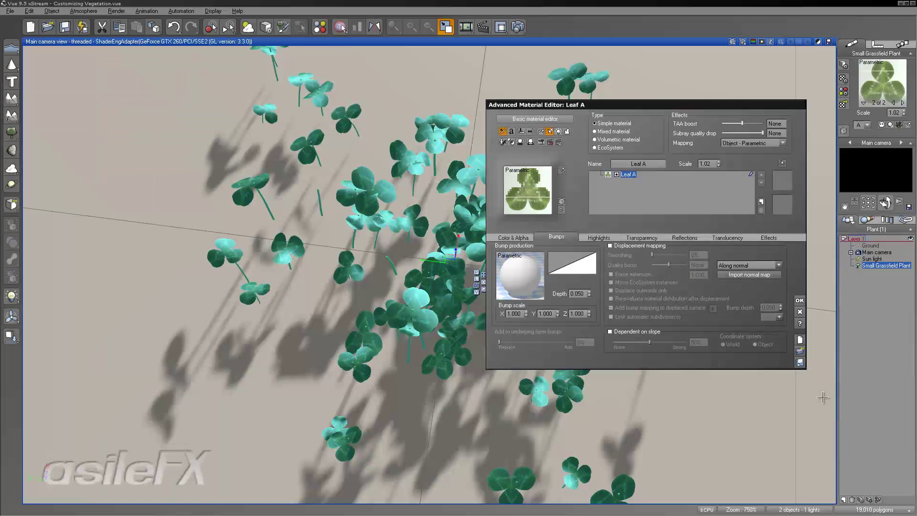
pyautogui.click(799, 300)
# - Test render the clover plant from a closer camera view and inspect the leaves
pyautogui.moveTo(886, 204); pyautogui.dragTo(444, 356)
pyautogui.scroll(3, 605, 271)
pyautogui.scroll(2, 606, 271)
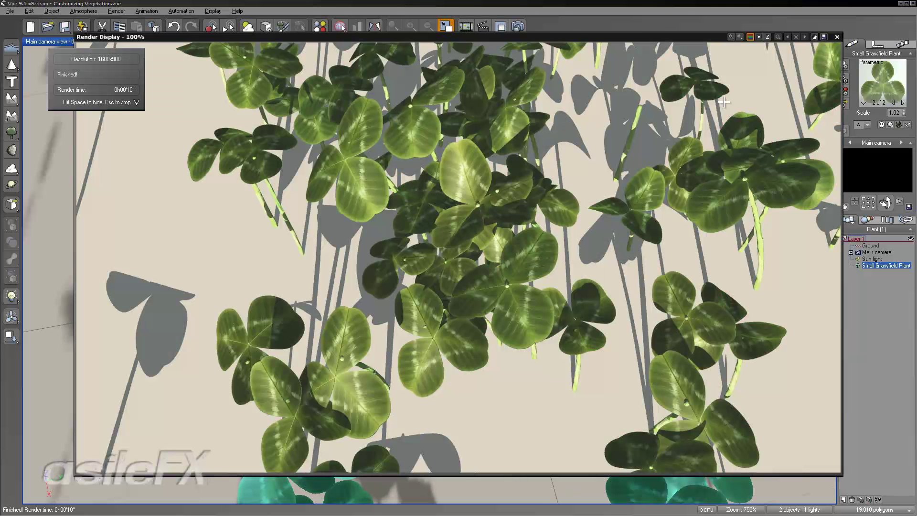
pyautogui.click(839, 37)
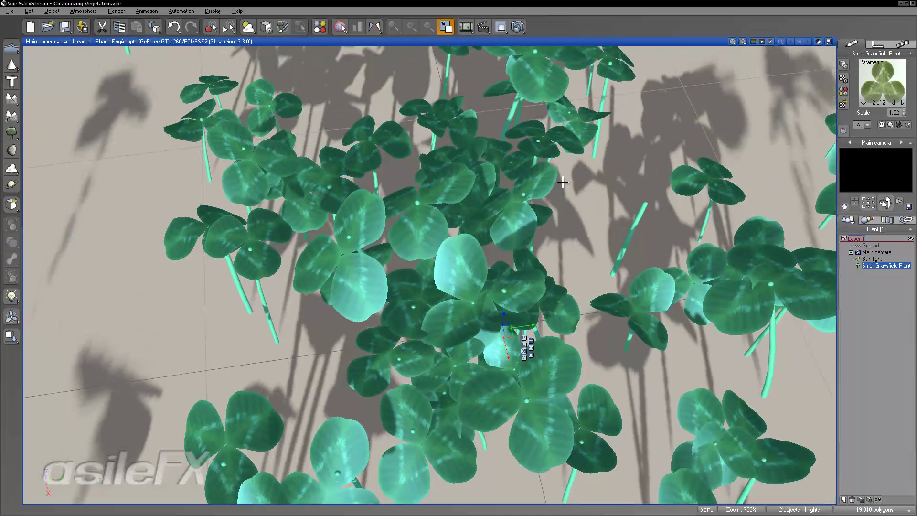
# - Reopen the Leaf A material and set its highlight global intensity to 56% and highlight global size to 20%
pyautogui.rightClick(557, 171)
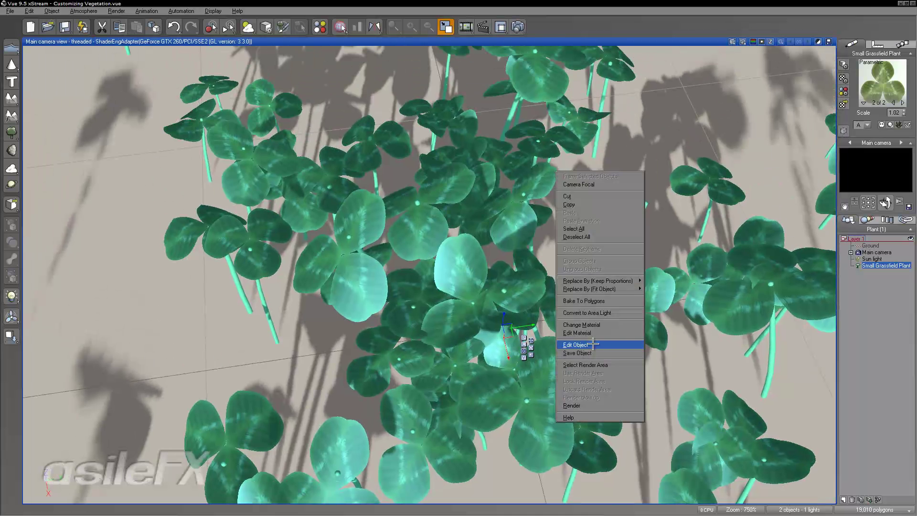
pyautogui.rightClick(884, 75)
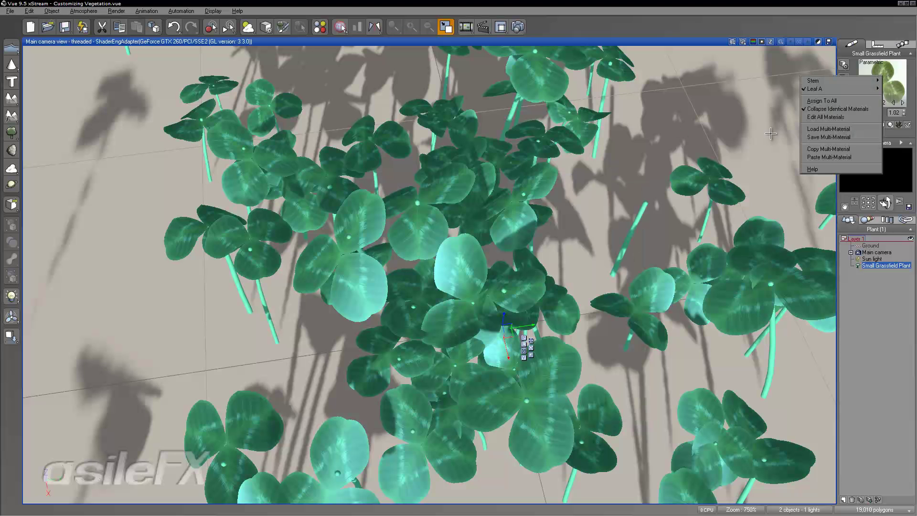
pyautogui.moveTo(844, 90)
pyautogui.click(776, 89)
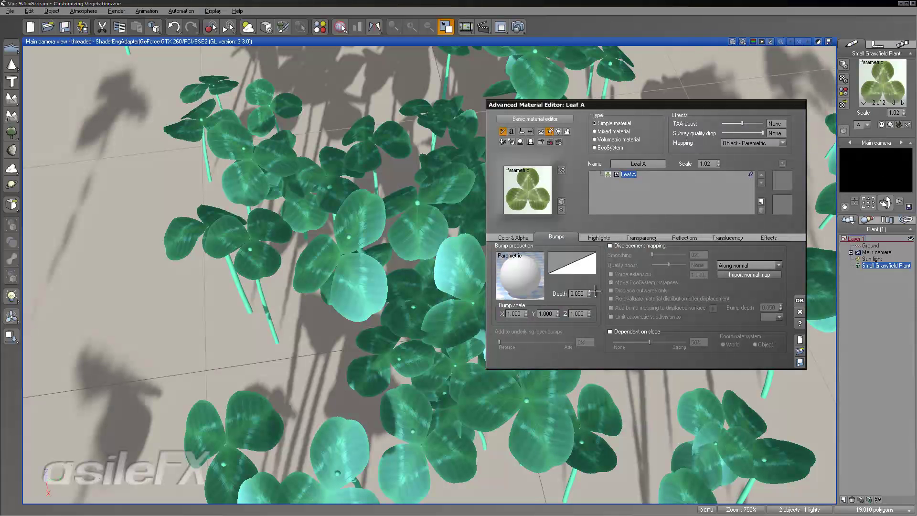
pyautogui.click(599, 237)
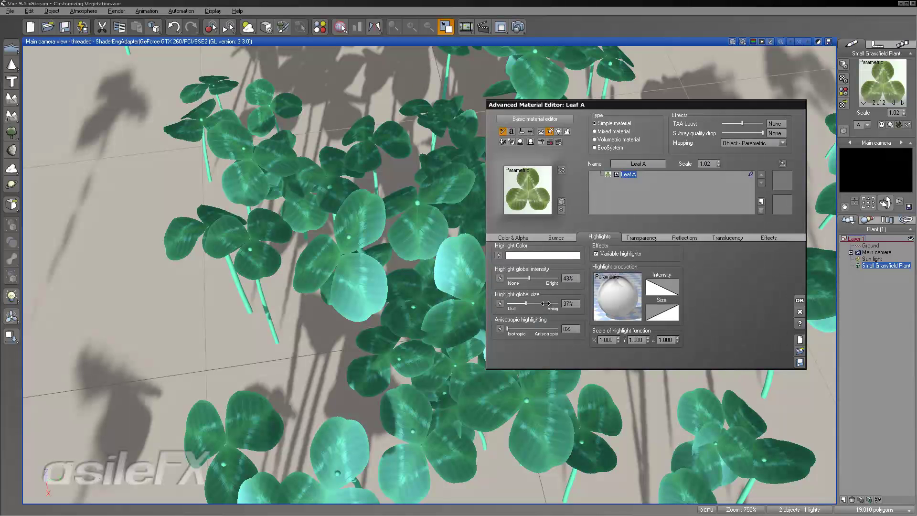
pyautogui.moveTo(546, 303); pyautogui.dragTo(546, 280)
pyautogui.click(883, 174)
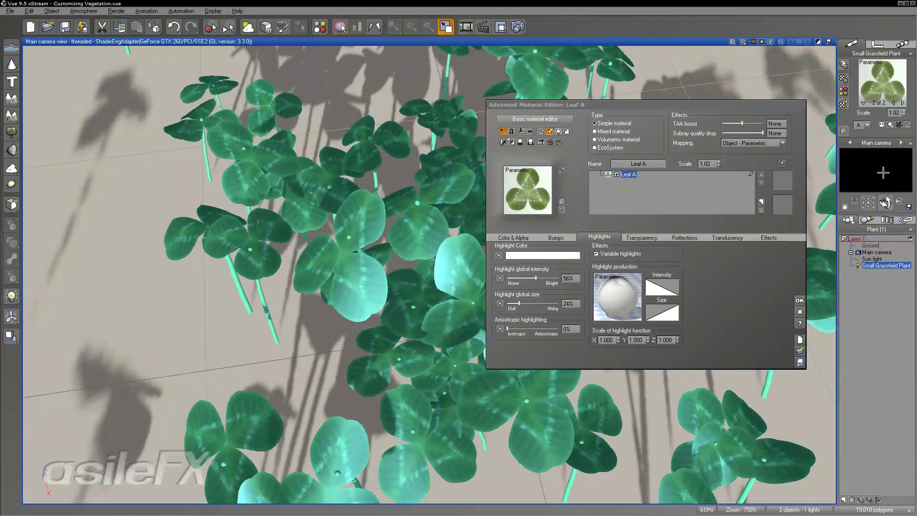
pyautogui.click(540, 302)
pyautogui.moveTo(540, 302); pyautogui.dragTo(531, 302)
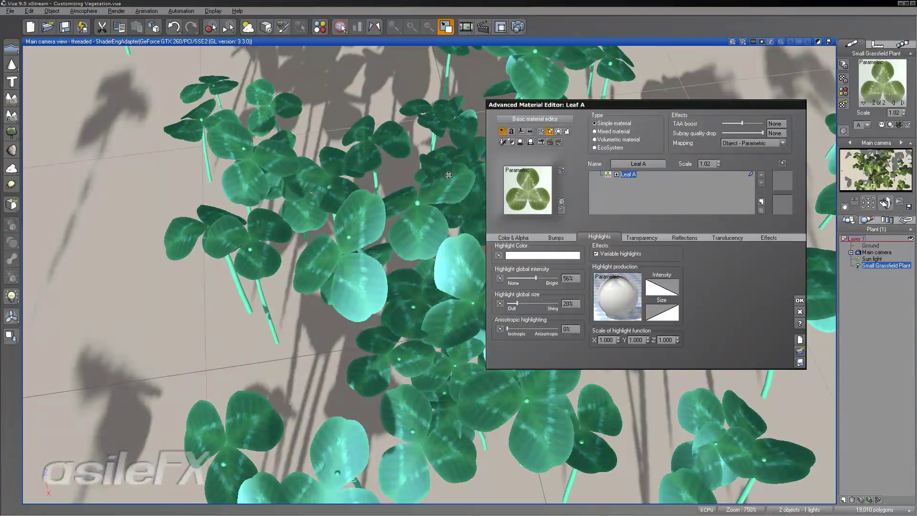
# - Change Leaf A's highlight color to the pale blue swatch (RGB 213, 233, 255), accept the material, and test render the plant
pyautogui.doubleClick(557, 258)
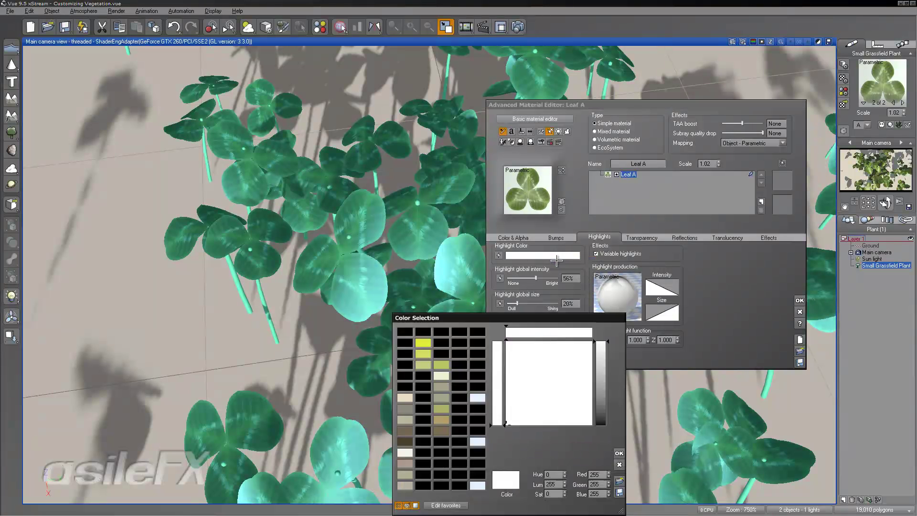
pyautogui.click(477, 441)
pyautogui.click(618, 453)
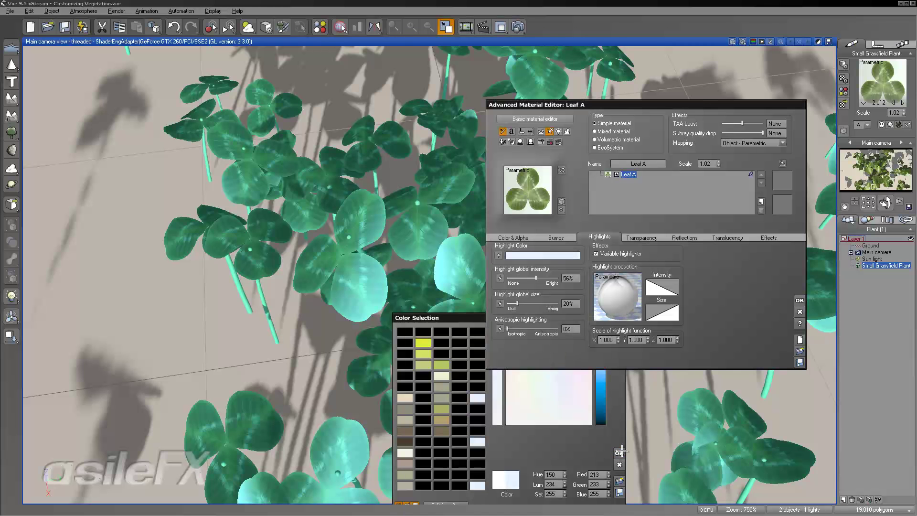
pyautogui.click(799, 301)
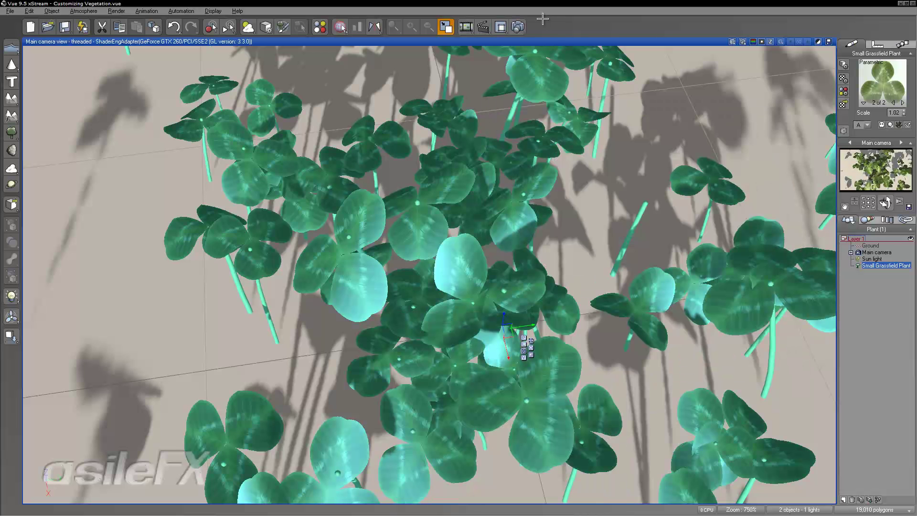
pyautogui.click(517, 27)
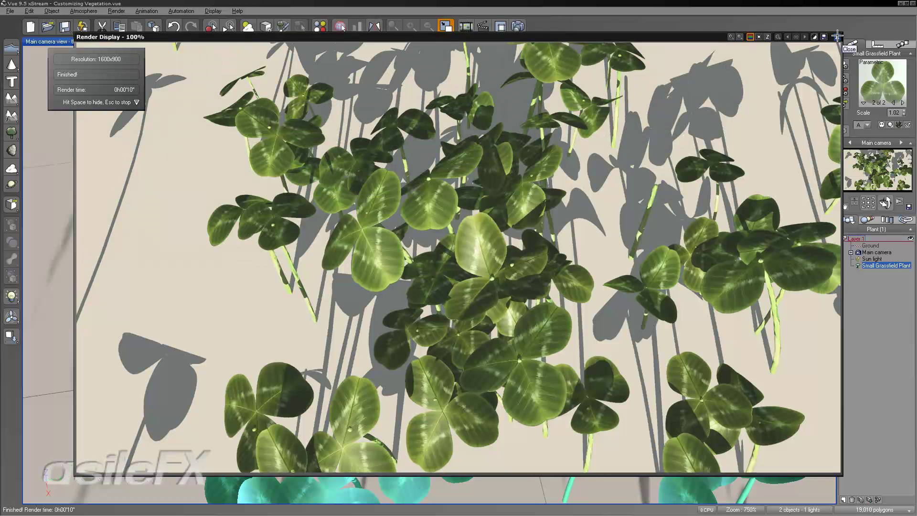
pyautogui.click(837, 36)
# - Flip the highlight intensity filter curve of Leaf A into a rising ramp and test render the clover
pyautogui.rightClick(884, 71)
pyautogui.moveTo(826, 83)
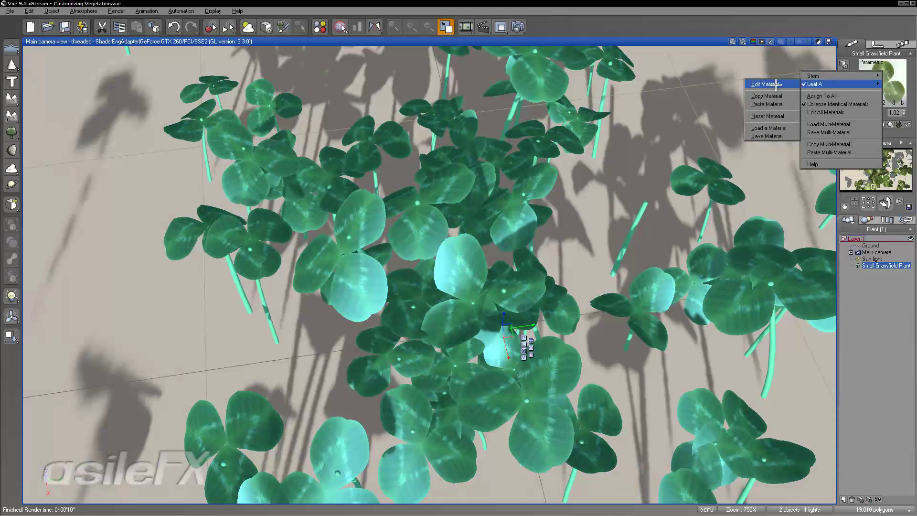
pyautogui.click(774, 85)
pyautogui.rightClick(671, 283)
pyautogui.click(678, 287)
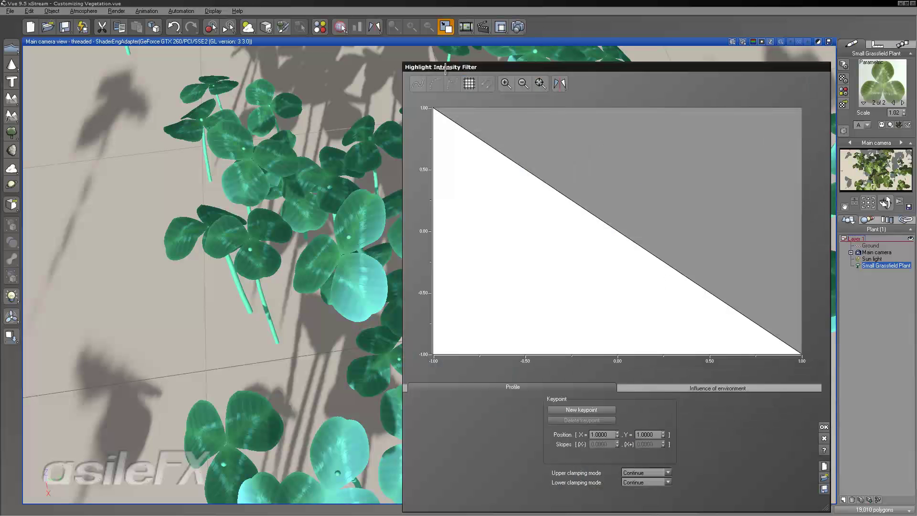
pyautogui.click(560, 83)
pyautogui.click(824, 426)
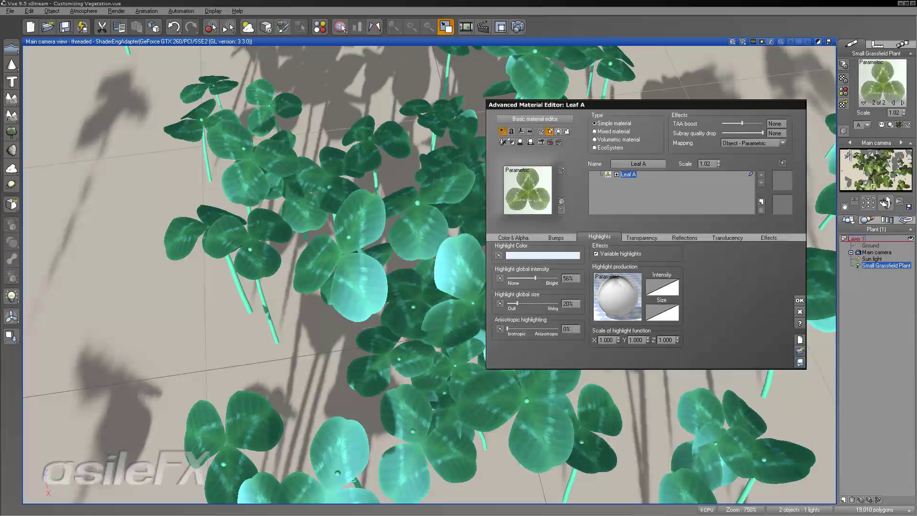
pyautogui.click(518, 26)
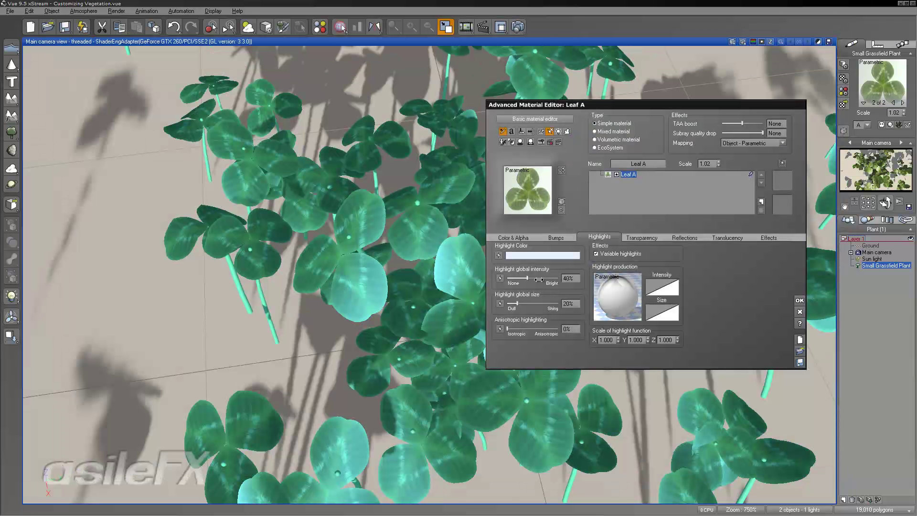
# - Lower Leaf A's highlight global intensity to about 40%, set its lighting contrast to about 11%, and accept the material
pyautogui.click(768, 238)
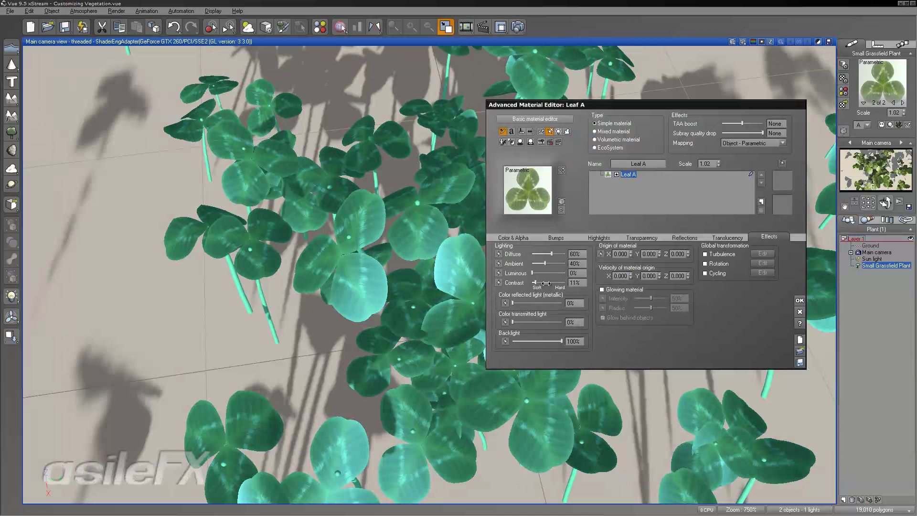
pyautogui.click(799, 299)
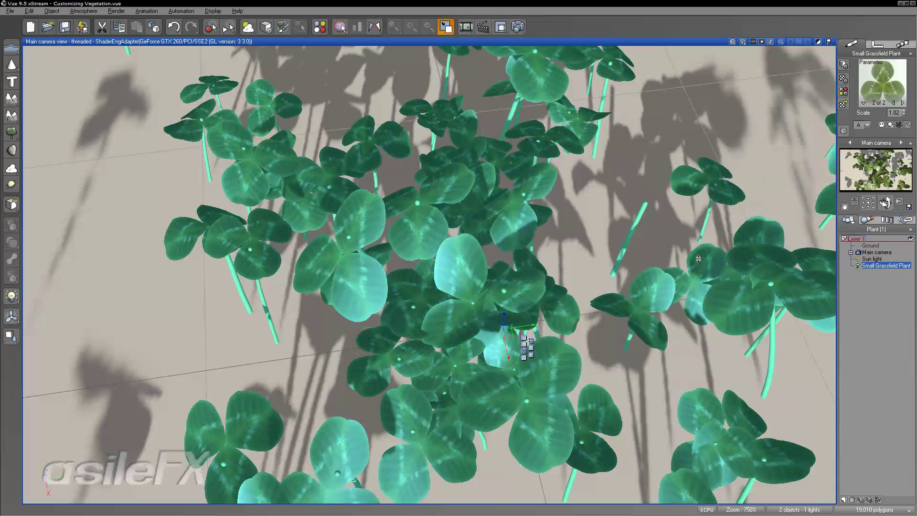
pyautogui.scroll(-6, 698, 265)
pyautogui.scroll(1, 699, 265)
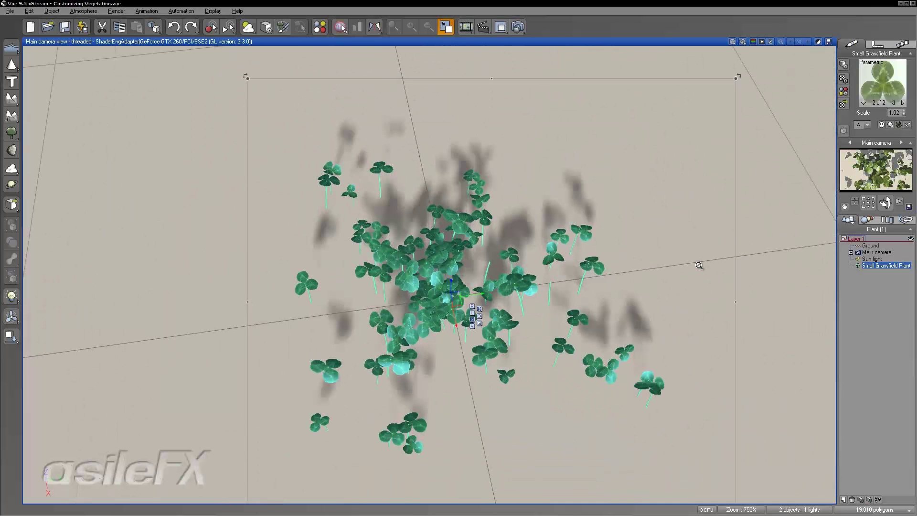
pyautogui.moveTo(885, 205); pyautogui.dragTo(653, 323)
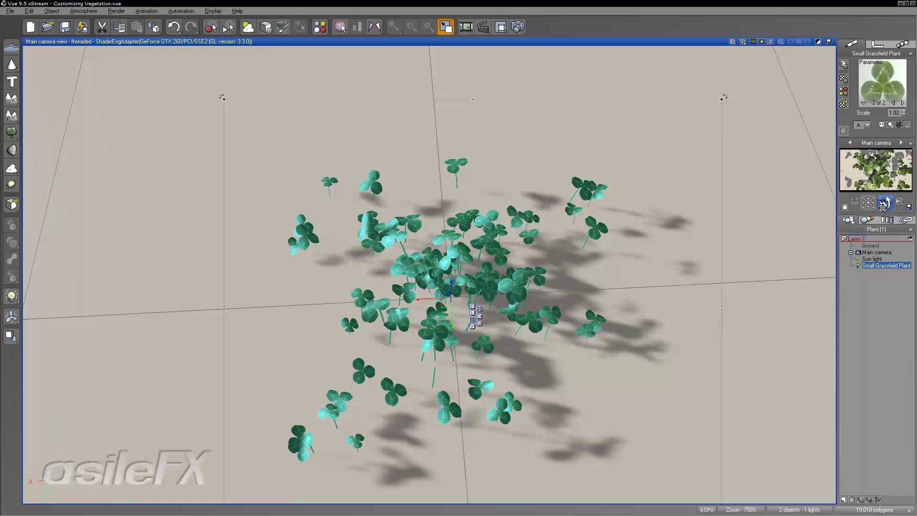
pyautogui.moveTo(884, 204); pyautogui.dragTo(442, 355)
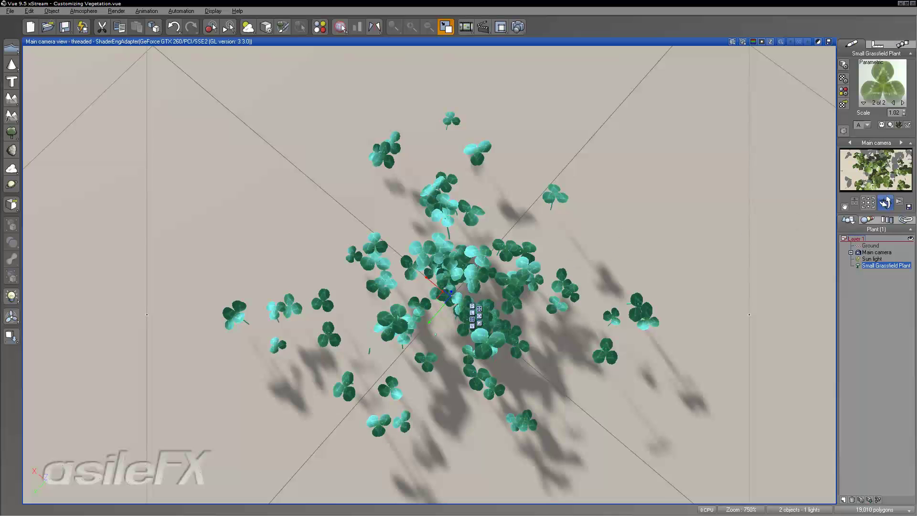
pyautogui.moveTo(884, 204)
pyautogui.mouseDown()
pyautogui.moveTo(874, 210)
pyautogui.moveTo(884, 203)
pyautogui.mouseUp()
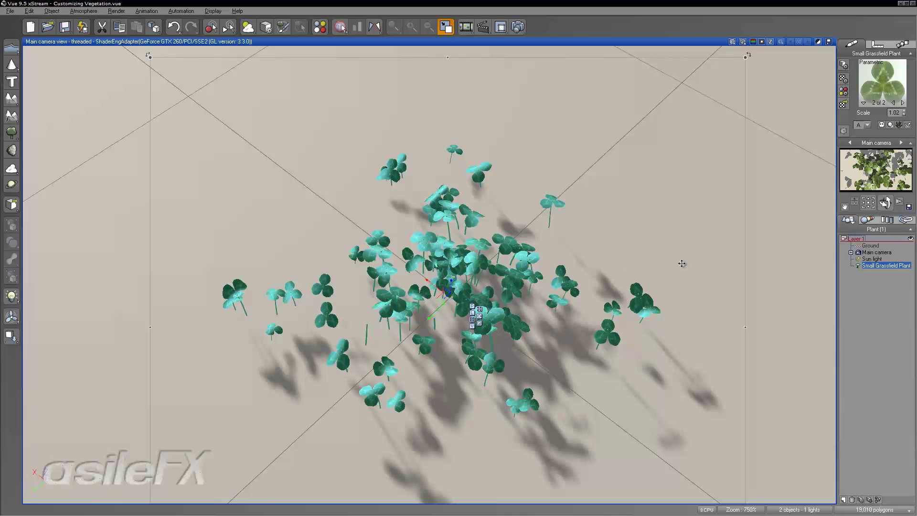
pyautogui.moveTo(627, 252); pyautogui.dragTo(709, 323, button='right')
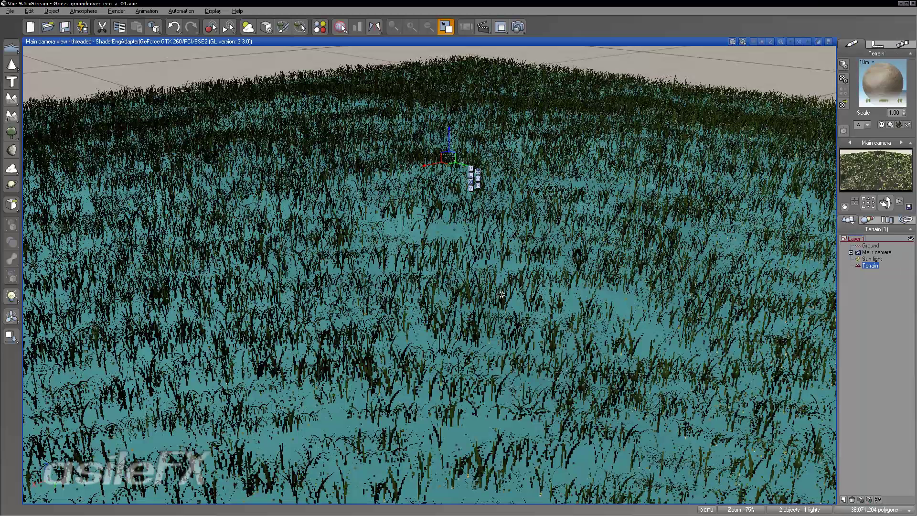
# - Edit the terrain's Soil EcoSystem material and add the Clovers plant species to its population
pyautogui.rightClick(882, 73)
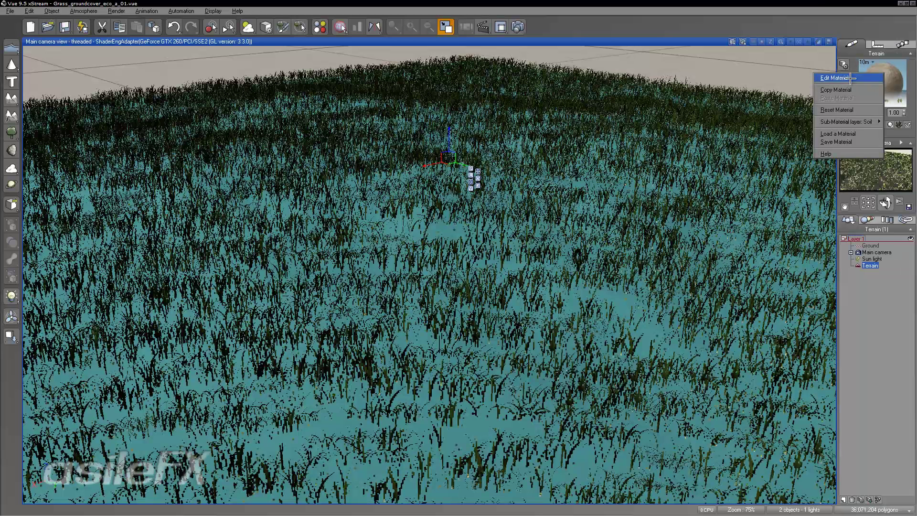
pyautogui.click(855, 76)
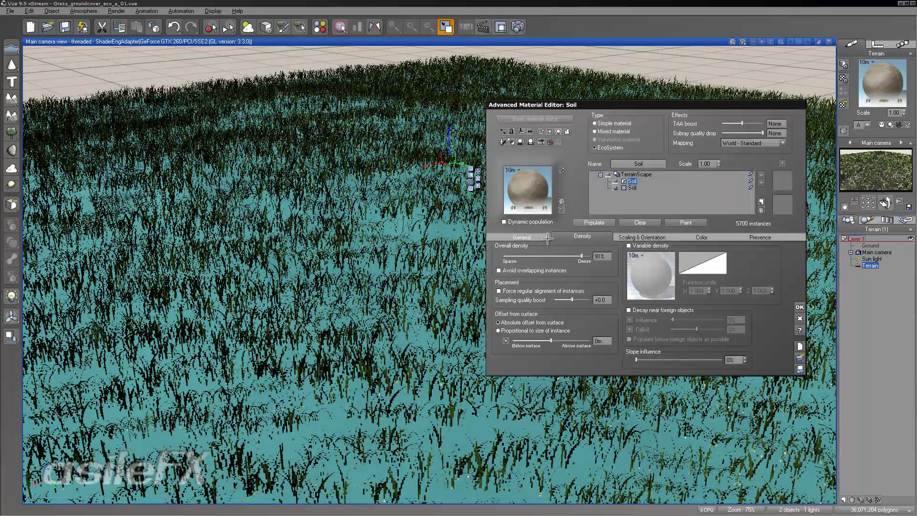
pyautogui.click(546, 236)
pyautogui.click(604, 361)
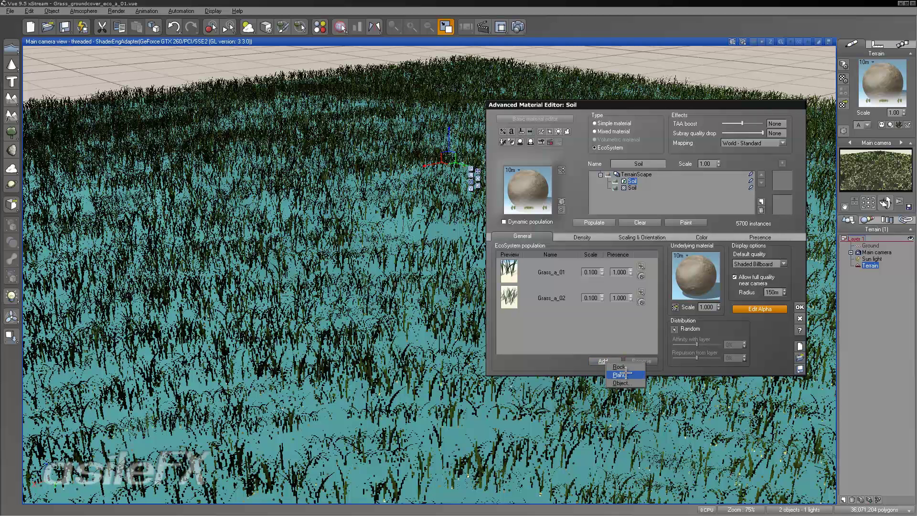
pyautogui.click(621, 374)
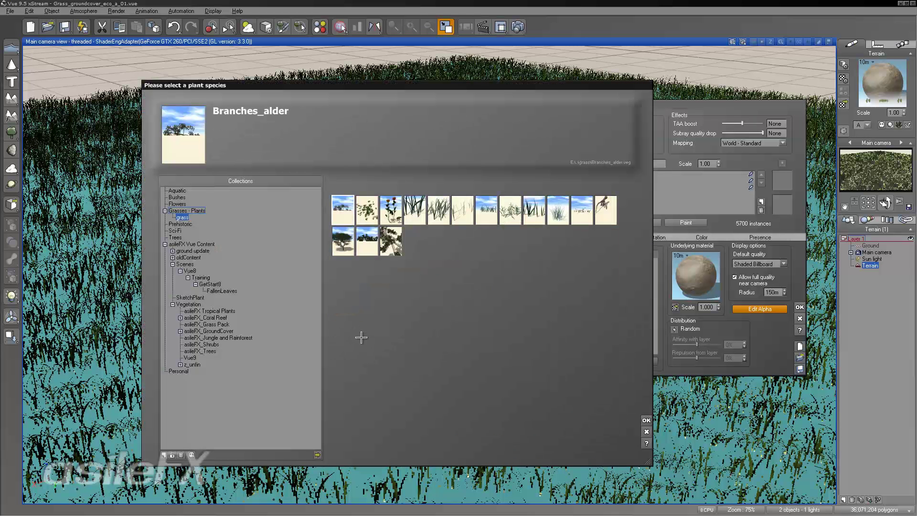
pyautogui.click(372, 212)
pyautogui.doubleClick(386, 219)
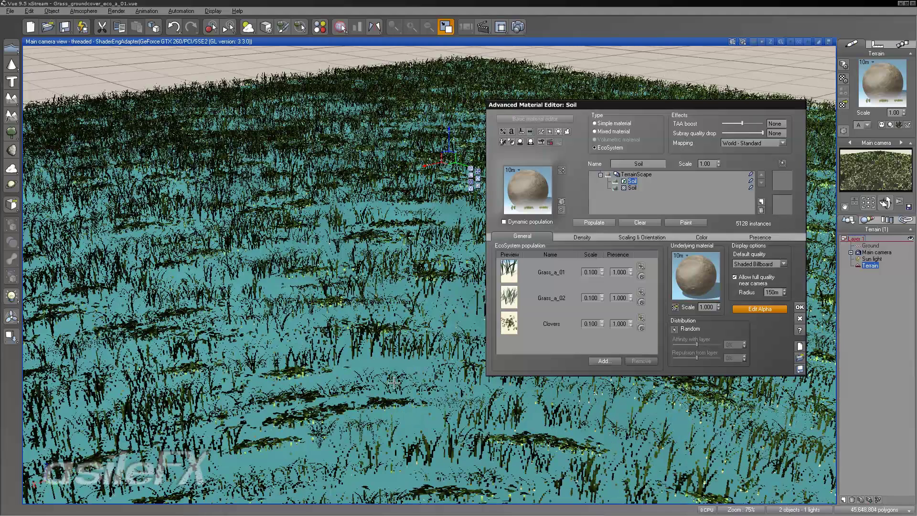
# - Set the presence of Clovers to 3 in the EcoSystem population and repopulate the terrain
pyautogui.doubleClick(617, 324)
pyautogui.write('3')
pyautogui.press('Return')
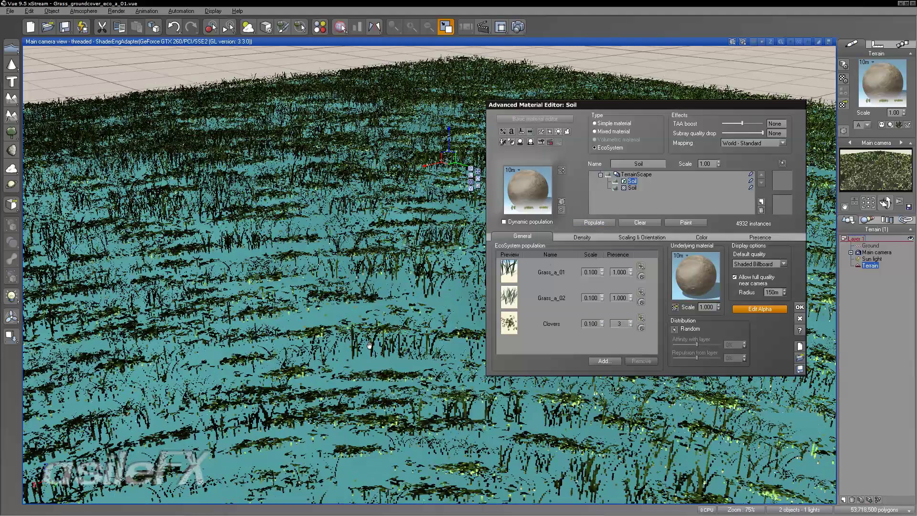
pyautogui.moveTo(370, 345); pyautogui.dragTo(505, 311, button='right')
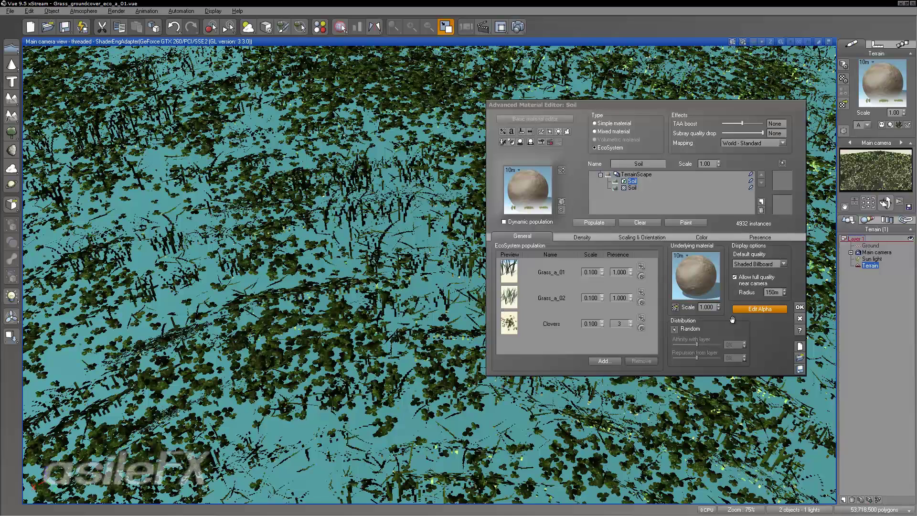
pyautogui.moveTo(416, 316); pyautogui.dragTo(315, 270, button='right')
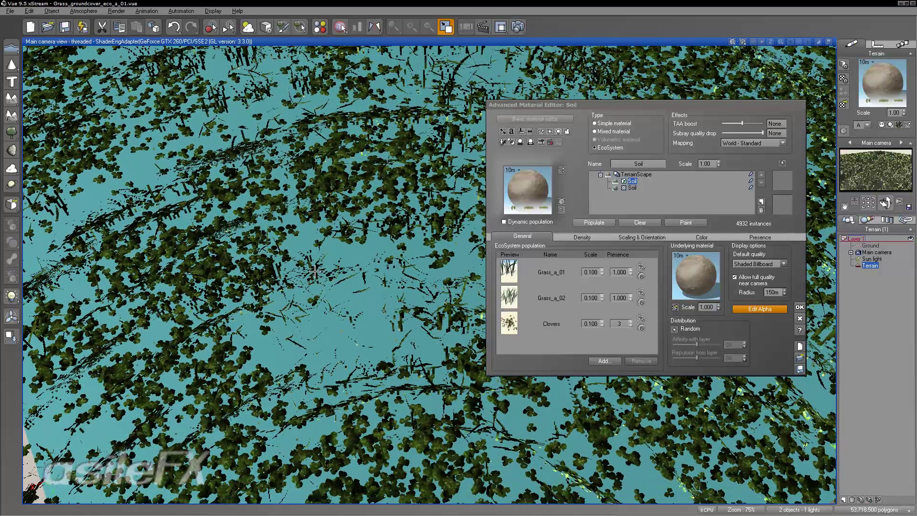
pyautogui.click(646, 237)
pyautogui.click(593, 221)
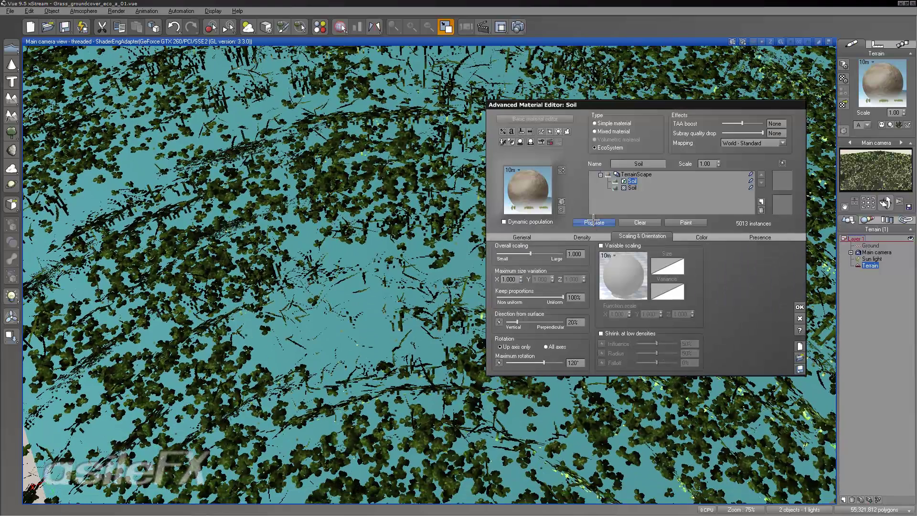
# - Render a close-up of the clover and grass ground cover, close the render, and accept the Soil material
pyautogui.moveTo(283, 278); pyautogui.dragTo(257, 301, button='right')
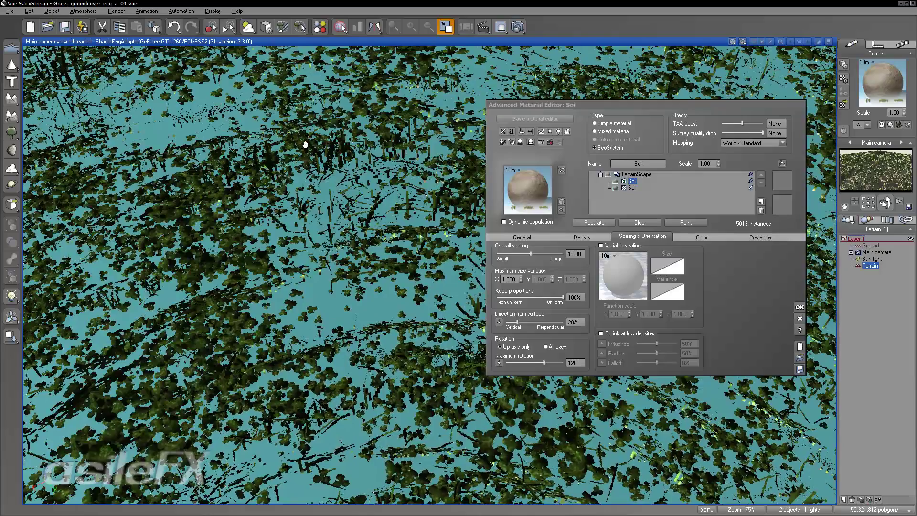
pyautogui.moveTo(305, 144); pyautogui.dragTo(304, 127, button='right')
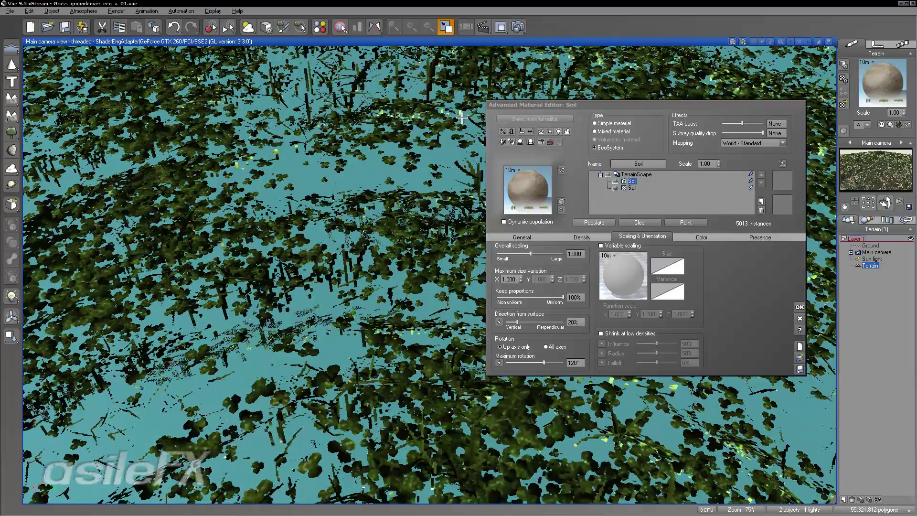
pyautogui.click(518, 27)
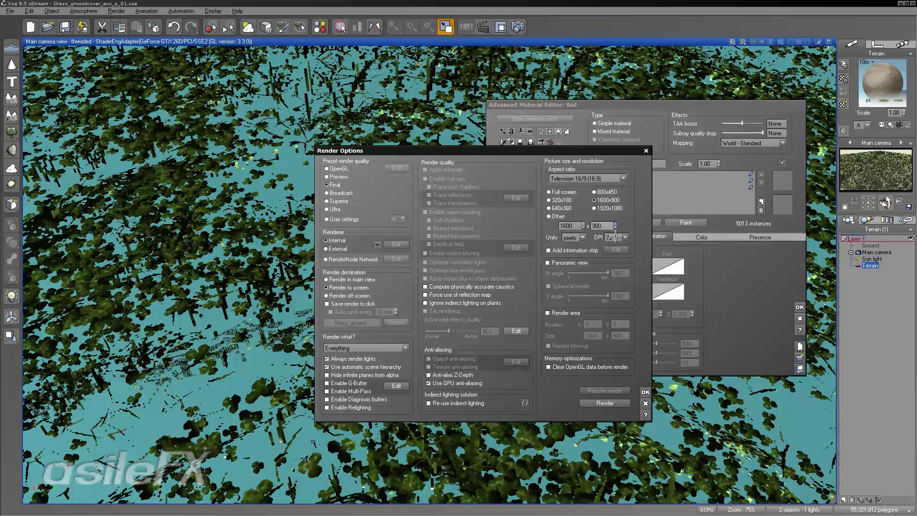
pyautogui.click(605, 404)
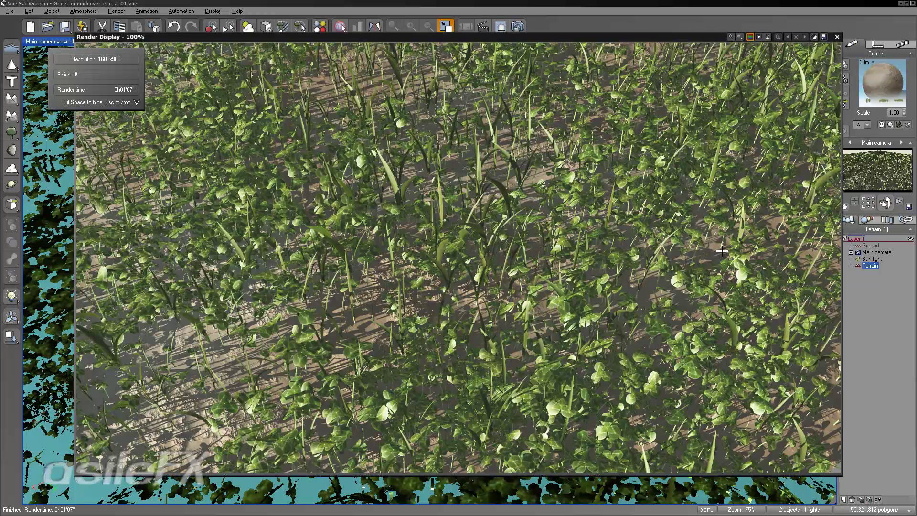
pyautogui.click(835, 36)
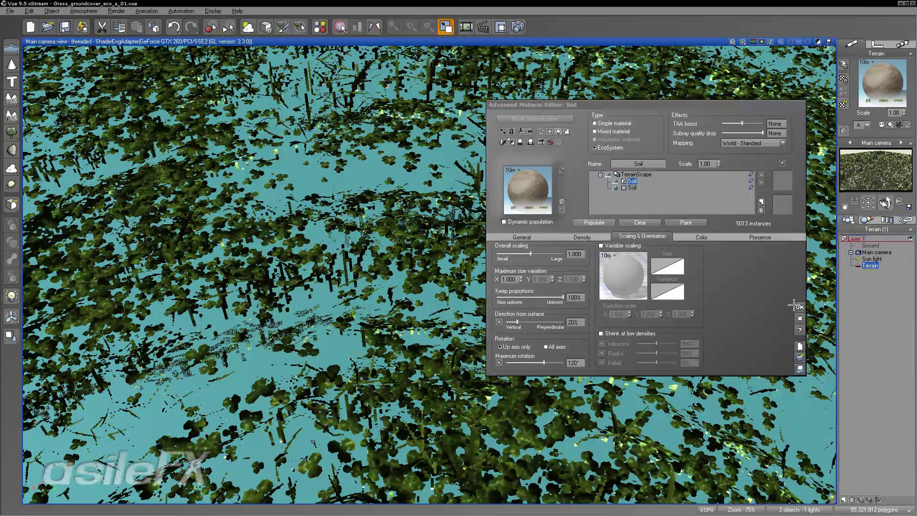
pyautogui.click(798, 307)
# - Open the Leaf A EcoSystem material and edit its highlight production function
pyautogui.click(867, 219)
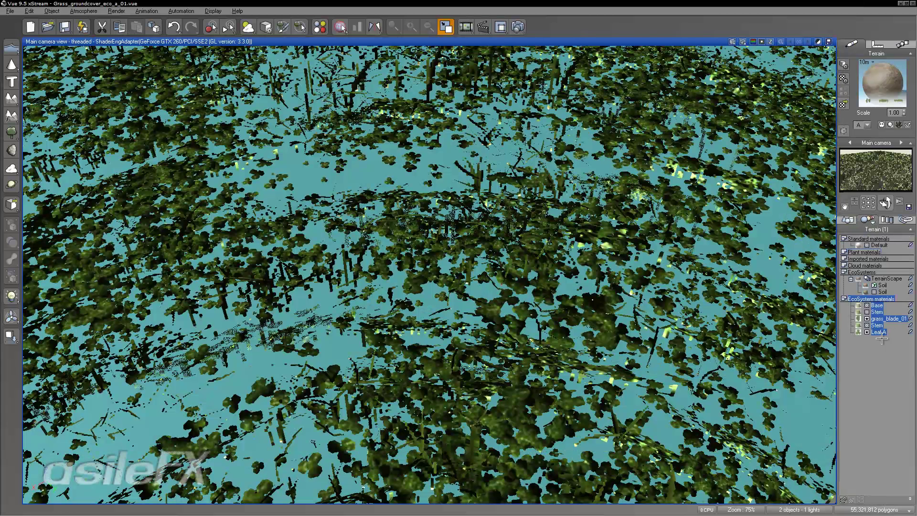
pyautogui.rightClick(882, 334)
pyautogui.click(893, 346)
pyautogui.click(881, 332)
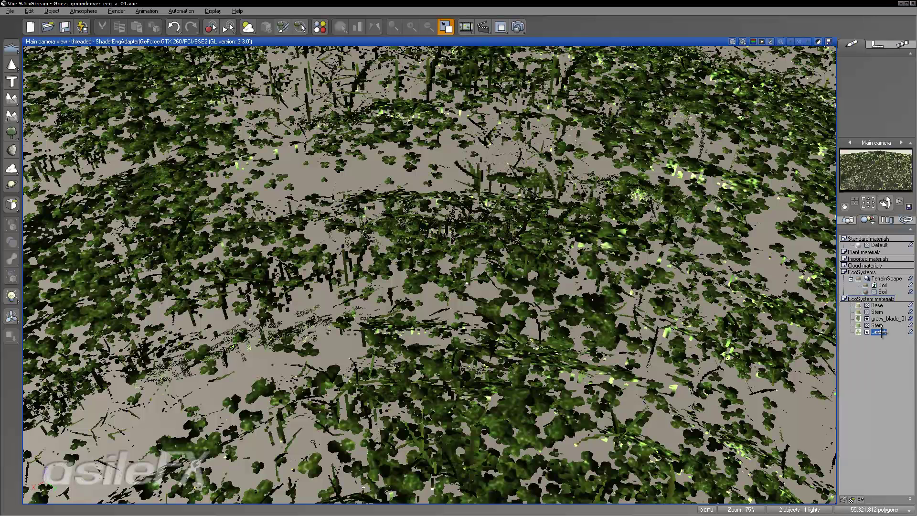
pyautogui.rightClick(882, 333)
pyautogui.click(855, 335)
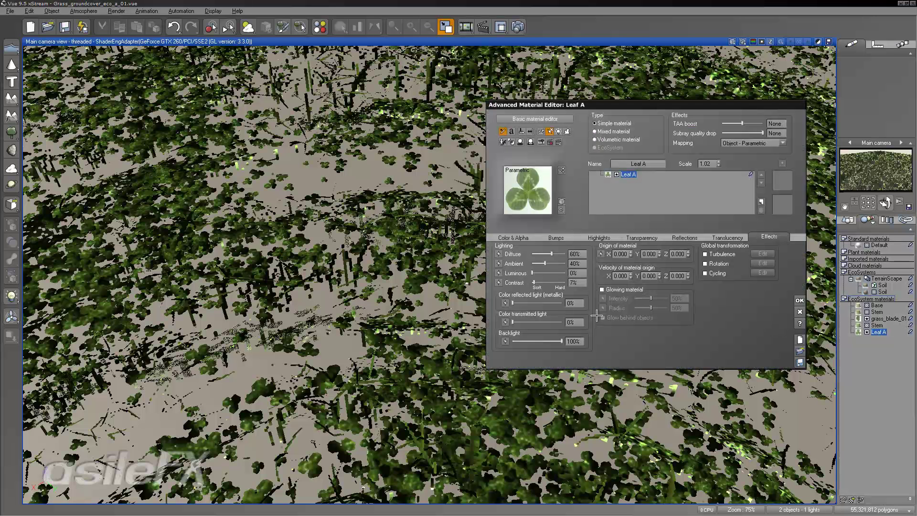
pyautogui.click(599, 238)
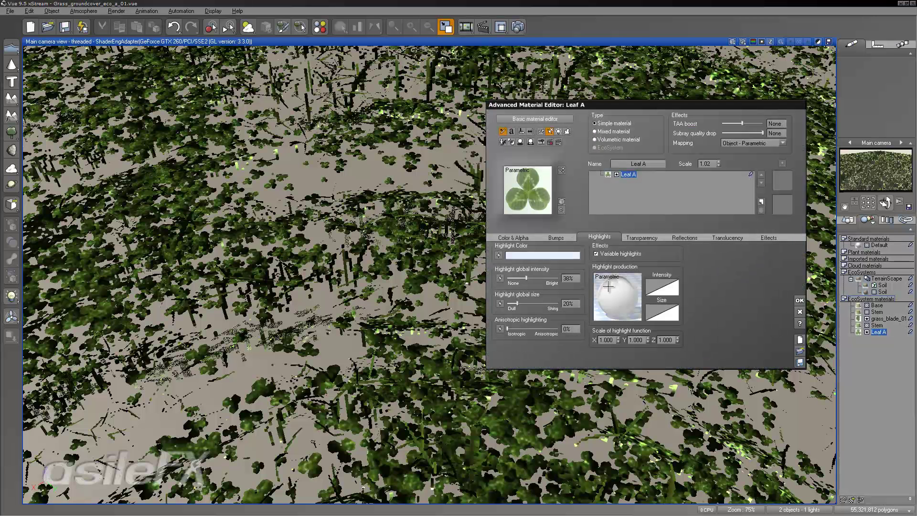
pyautogui.rightClick(634, 281)
pyautogui.click(639, 287)
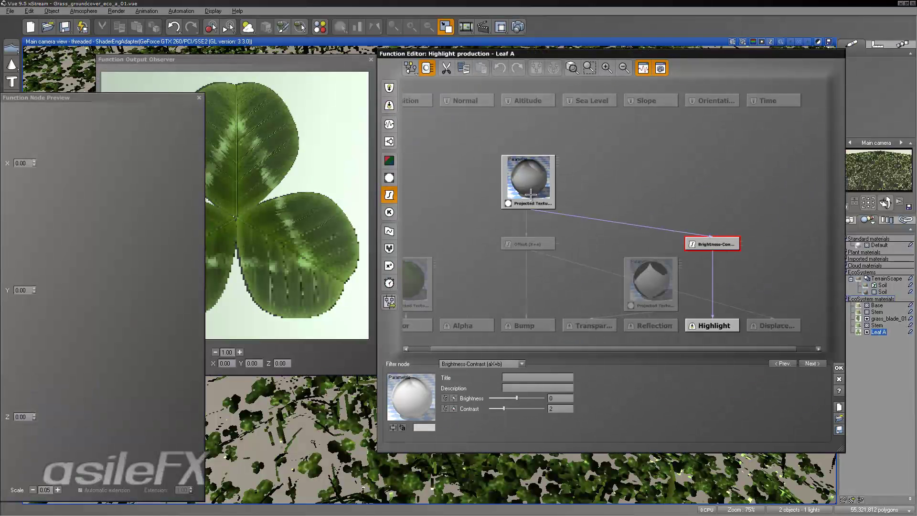
# - Place a copy of the leaf color's Projected Texture Map node near the highlight branch and set its interpolation to Bilinear
pyautogui.moveTo(415, 291); pyautogui.dragTo(457, 168)
pyautogui.click(622, 177)
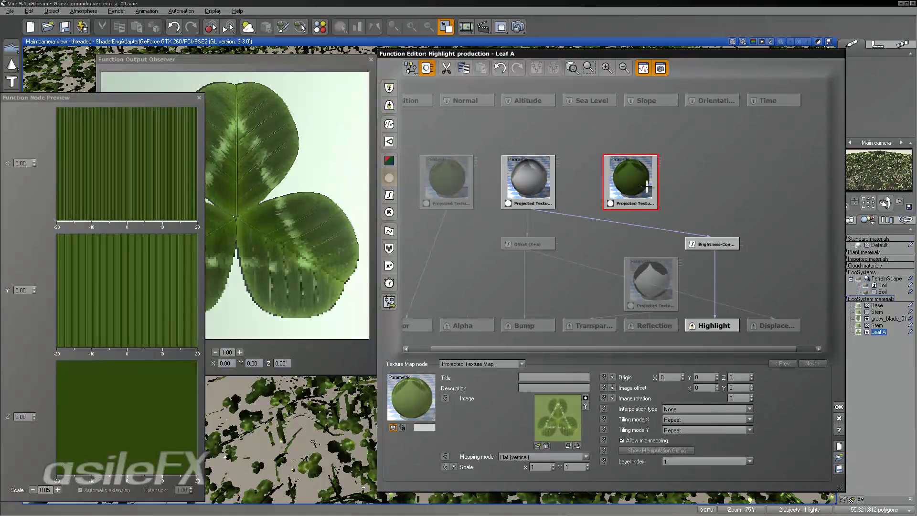
pyautogui.click(688, 408)
pyautogui.click(686, 420)
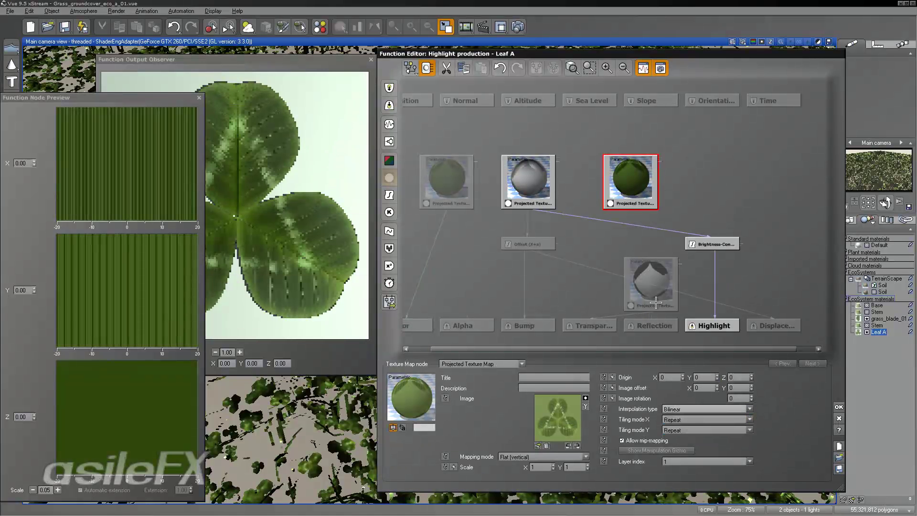
pyautogui.moveTo(630, 182); pyautogui.dragTo(651, 202)
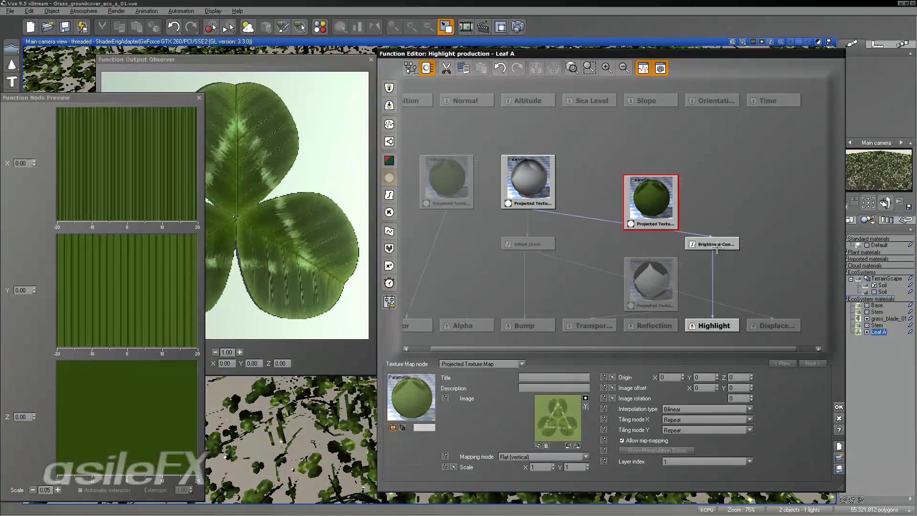
# - Insert a Blender node between Brightness-Contrast and Highlight, and feed it the greyscale output of the copied texture map
pyautogui.moveTo(711, 244); pyautogui.dragTo(712, 203)
pyautogui.click(711, 236)
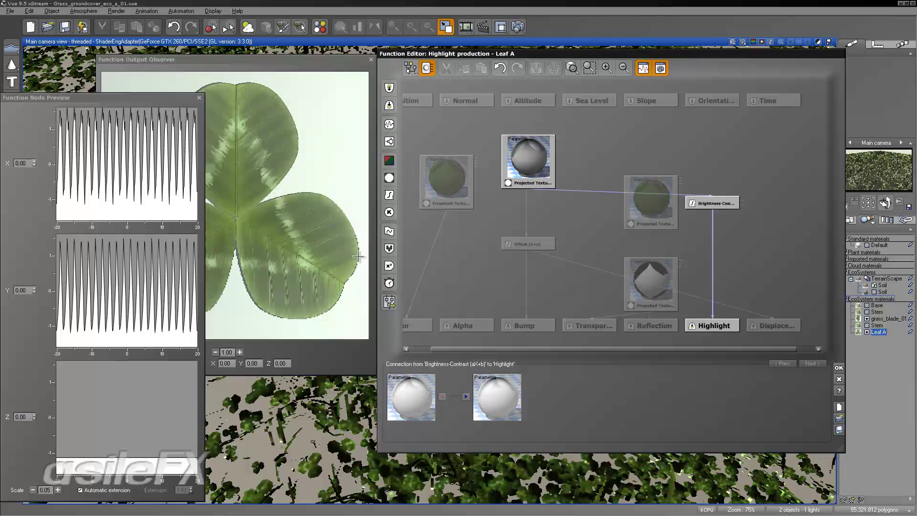
pyautogui.click(389, 249)
pyautogui.moveTo(694, 257); pyautogui.dragTo(648, 216)
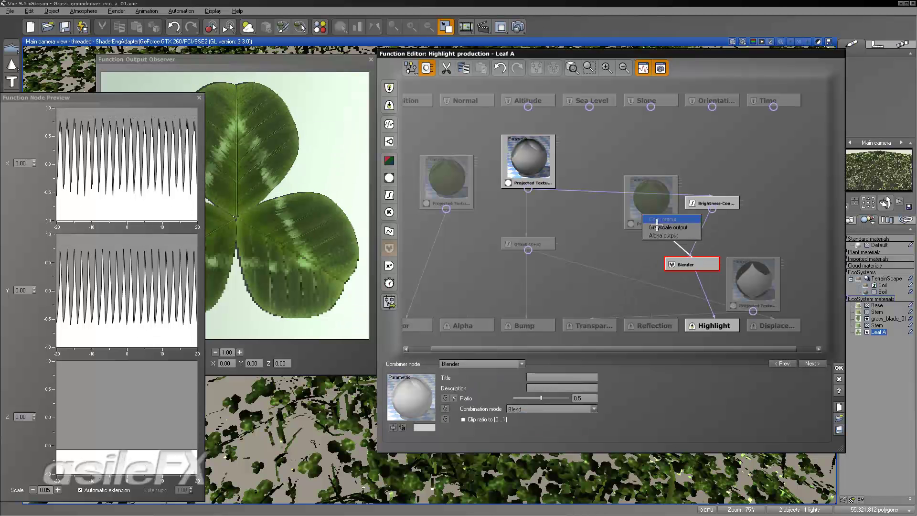
pyautogui.click(671, 226)
pyautogui.moveTo(693, 259); pyautogui.dragTo(719, 236)
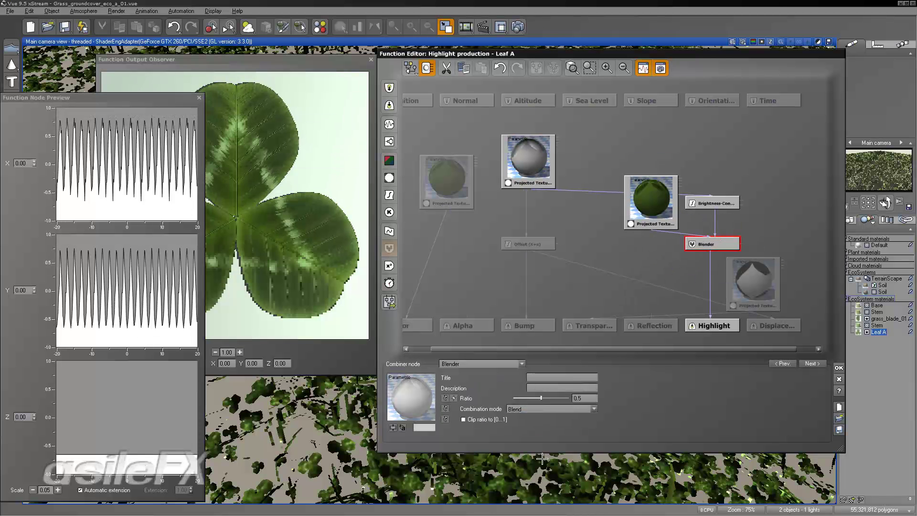
# - Set the Blender node's combination mode to Multiply and its ratio to 1
pyautogui.moveTo(547, 414); pyautogui.dragTo(550, 417)
pyautogui.click(549, 411)
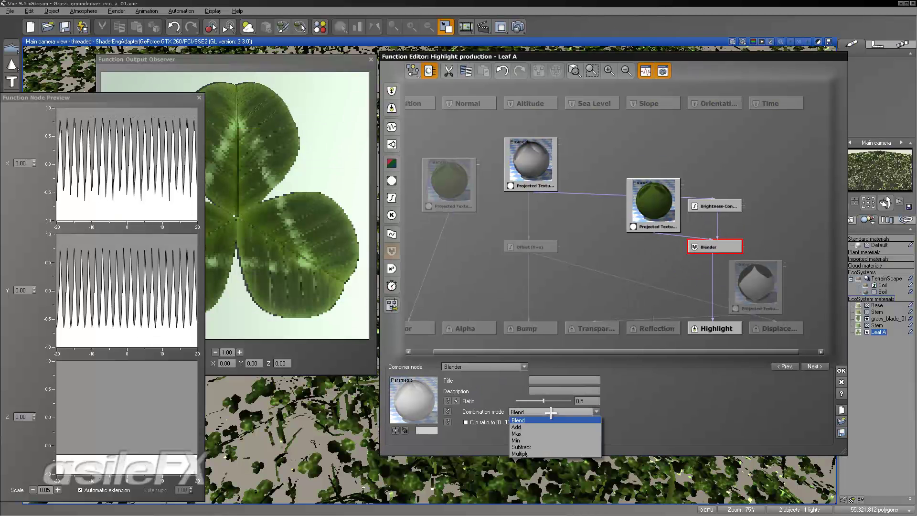
pyautogui.click(548, 451)
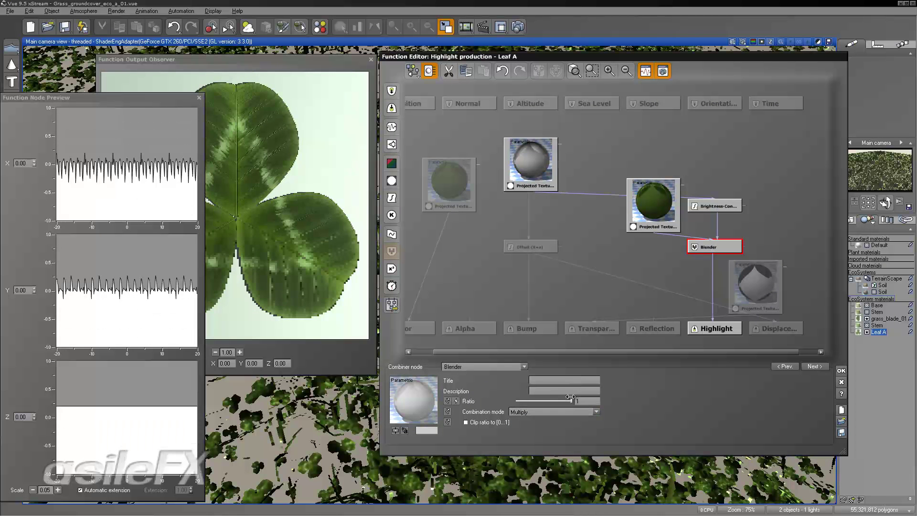
pyautogui.moveTo(543, 401); pyautogui.dragTo(567, 397)
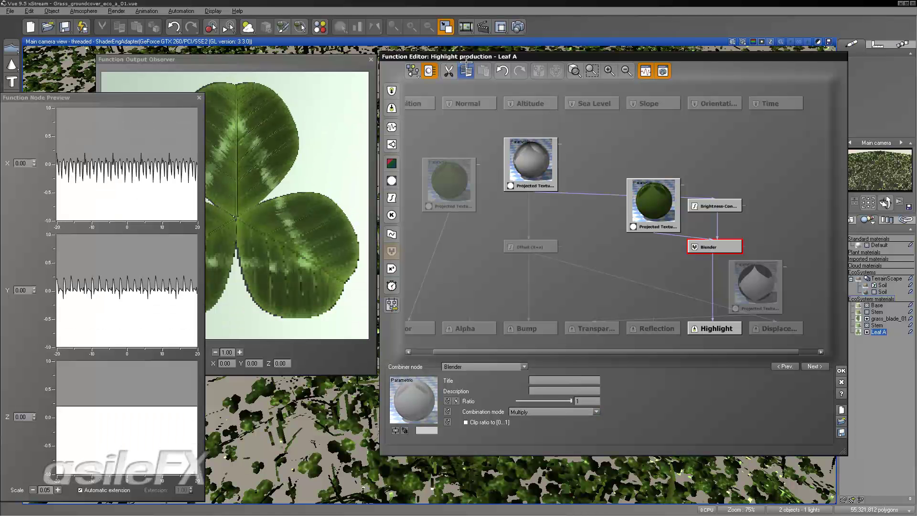
# - Change the function preview object to 2D Plane and show the preview on the Blender node
pyautogui.click(414, 71)
pyautogui.click(436, 141)
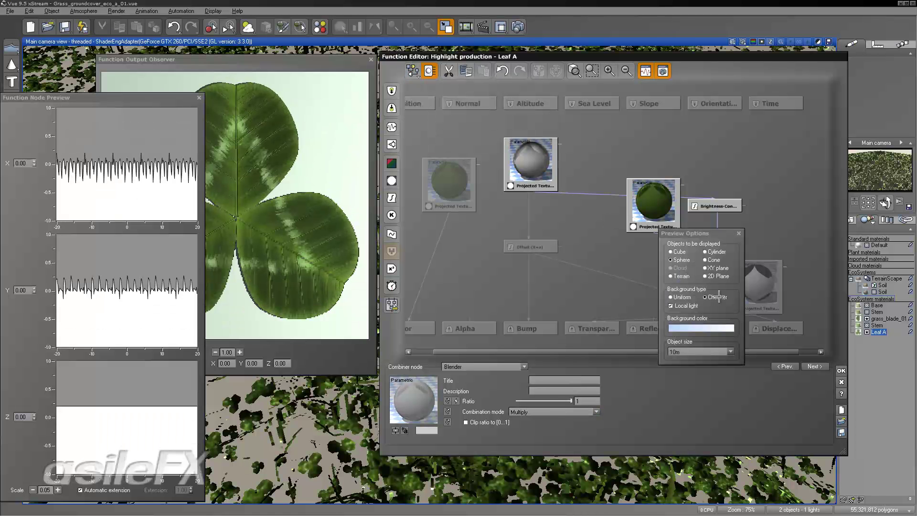
pyautogui.click(718, 277)
pyautogui.click(739, 234)
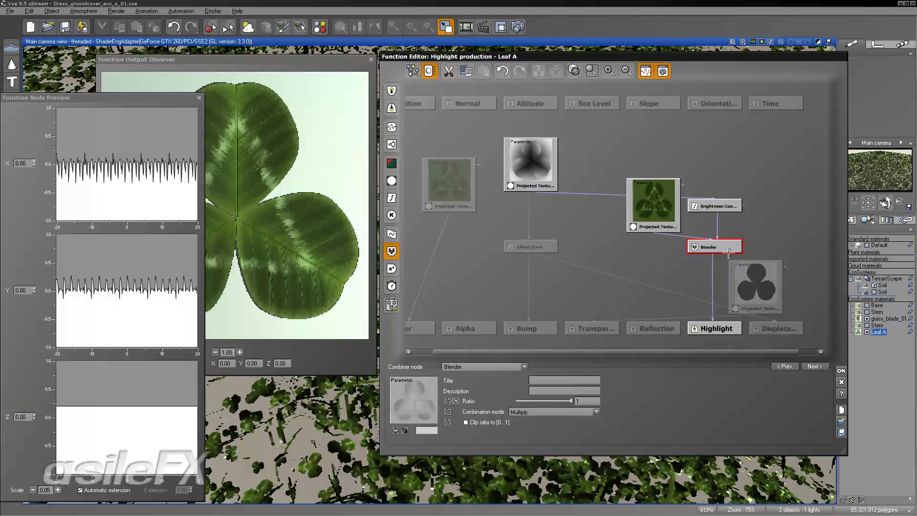
pyautogui.click(396, 430)
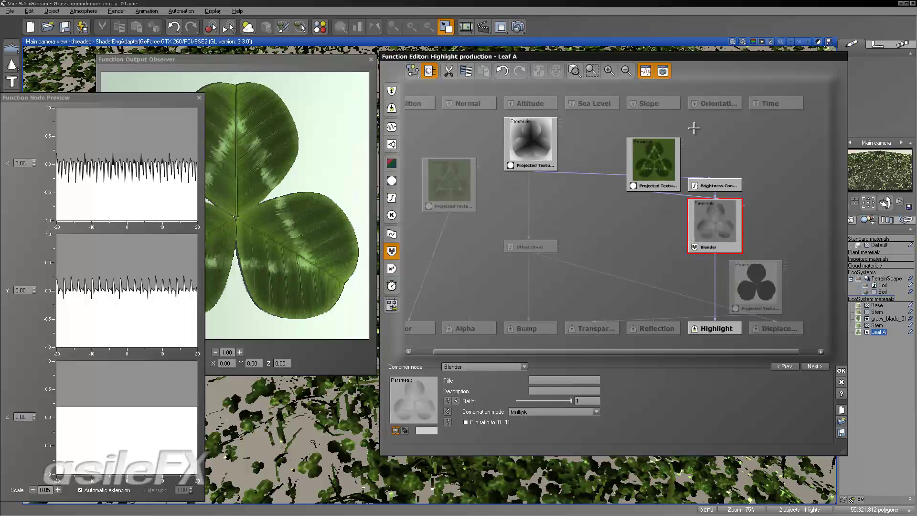
# - Try the Subtract, Max, Min and Add combination modes on the Blender node
pyautogui.moveTo(694, 128); pyautogui.dragTo(564, 136, button='middle')
pyautogui.click(609, 71)
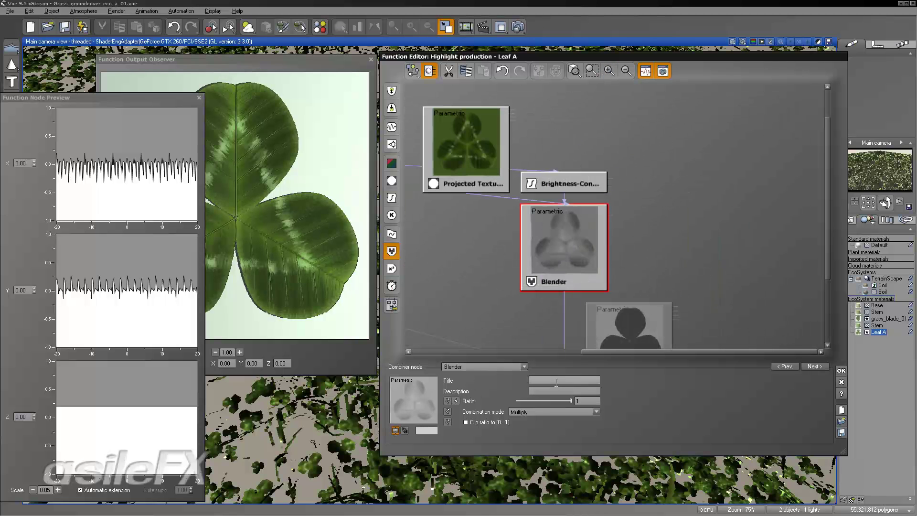
pyautogui.moveTo(571, 400)
pyautogui.mouseDown()
pyautogui.moveTo(516, 400)
pyautogui.moveTo(571, 401)
pyautogui.mouseUp()
pyautogui.click(545, 412)
pyautogui.click(549, 441)
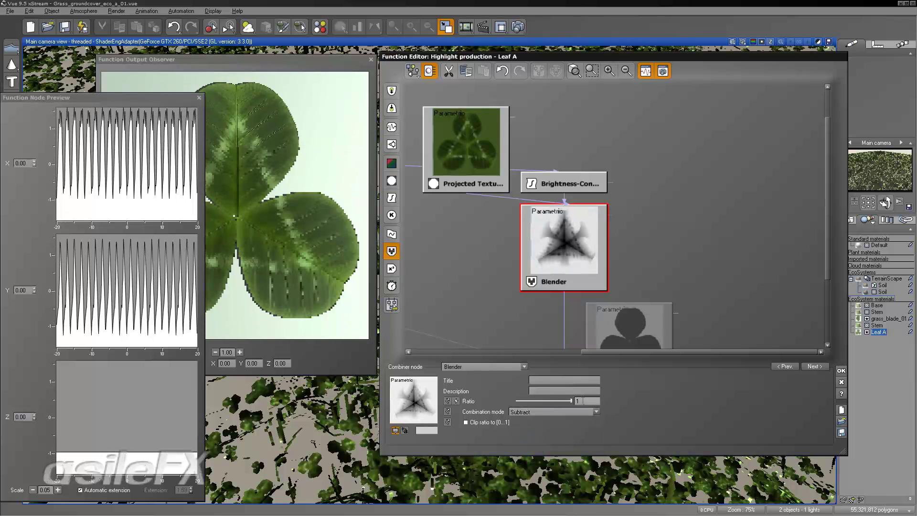
pyautogui.click(565, 413)
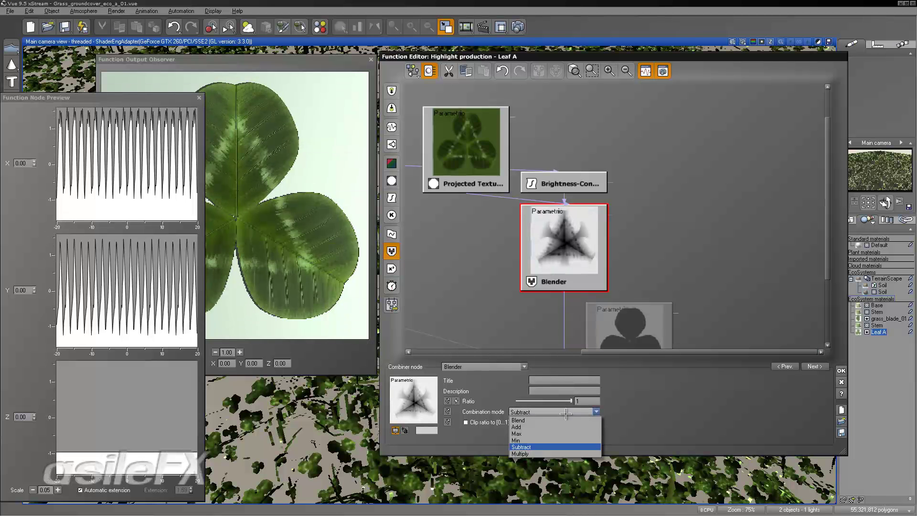
pyautogui.click(549, 433)
pyautogui.click(556, 412)
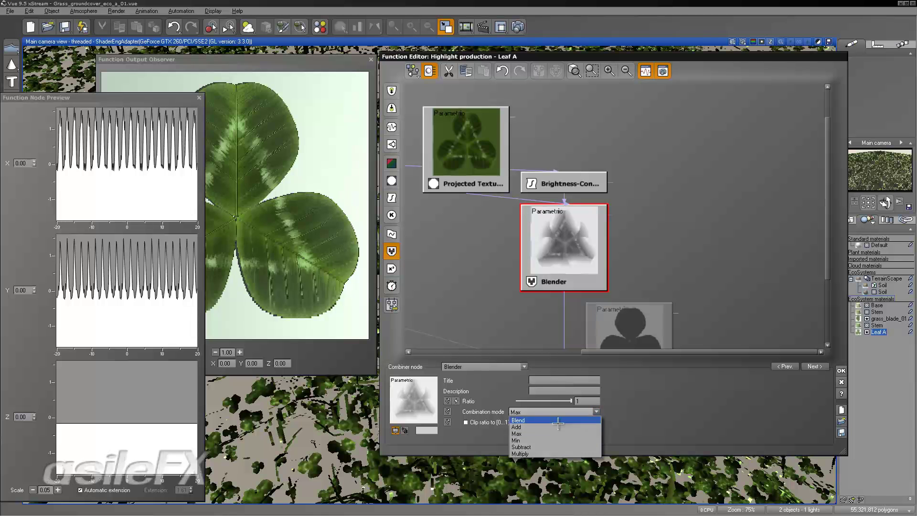
pyautogui.click(553, 440)
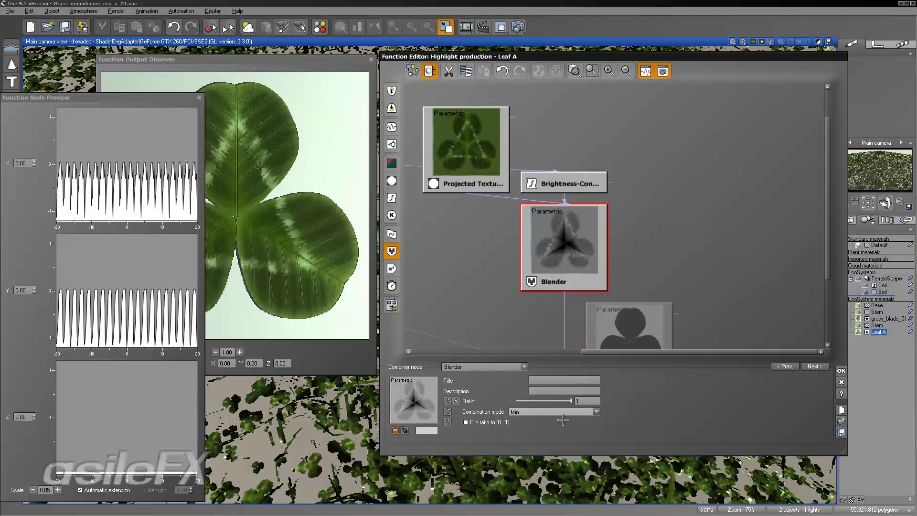
pyautogui.click(556, 411)
pyautogui.click(554, 427)
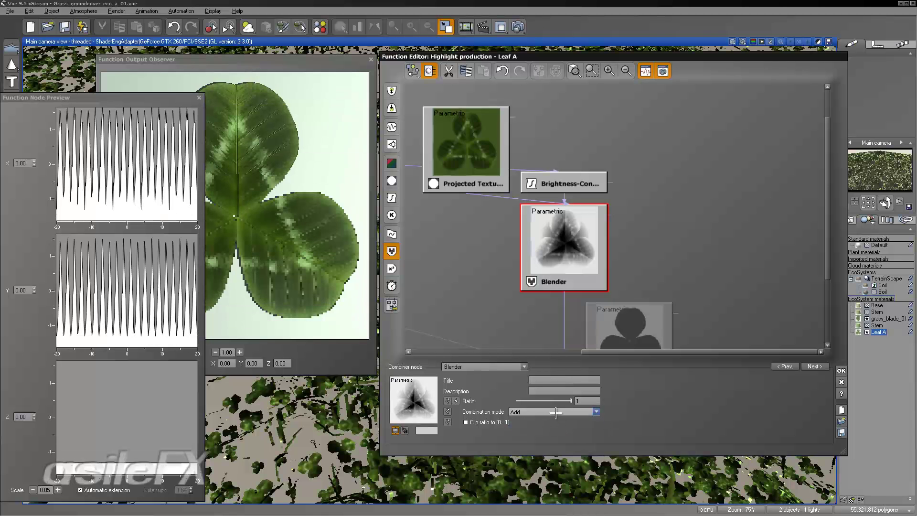
# - Set the Blender node's combination mode to Blend and its ratio to 0.5
pyautogui.click(555, 412)
pyautogui.click(555, 419)
pyautogui.click(556, 411)
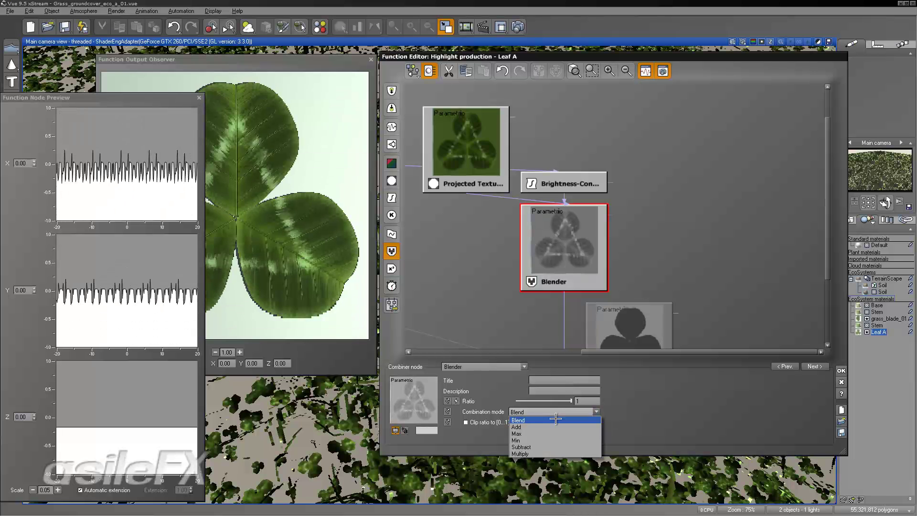
pyautogui.click(555, 420)
pyautogui.moveTo(571, 401); pyautogui.dragTo(544, 400)
pyautogui.doubleClick(587, 401)
pyautogui.write('.5')
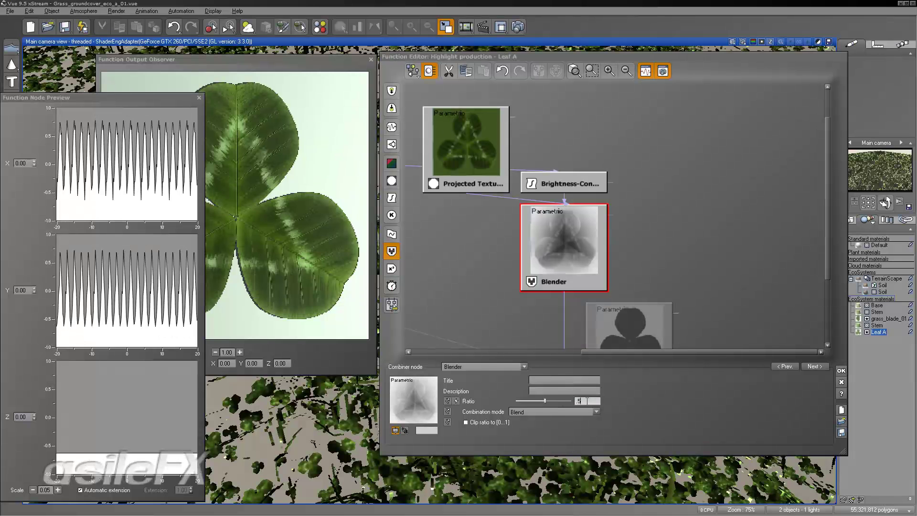
pyautogui.press('Return')
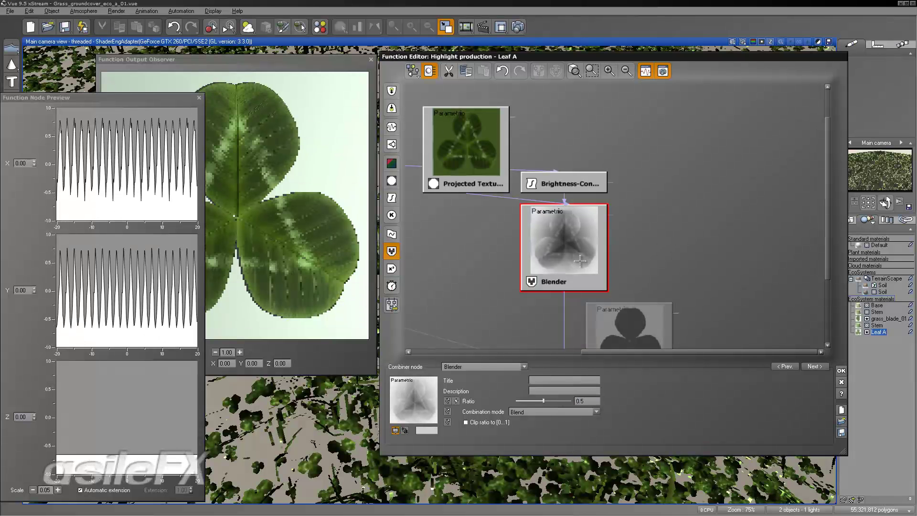
# - Try contrast values of 1.5 and 3 on the Brightness-Contrast node feeding the Blender
pyautogui.scroll(-1, 608, 257)
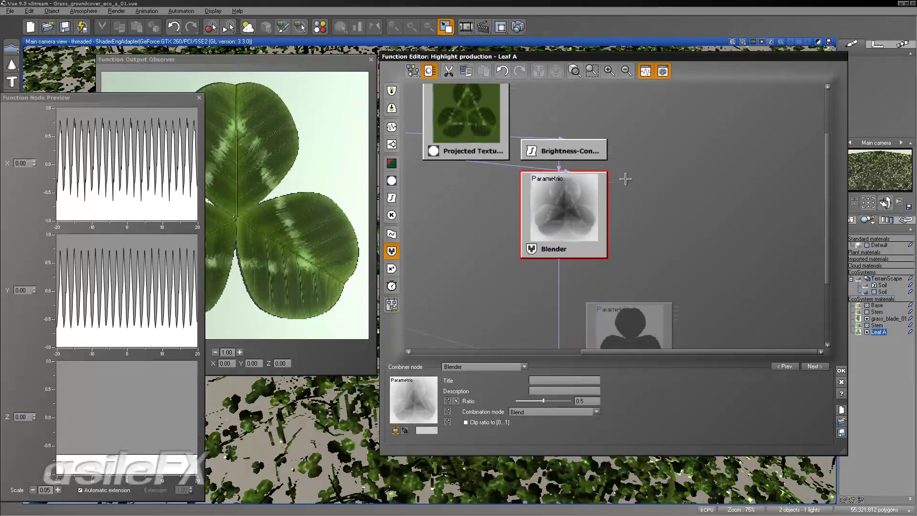
pyautogui.click(580, 151)
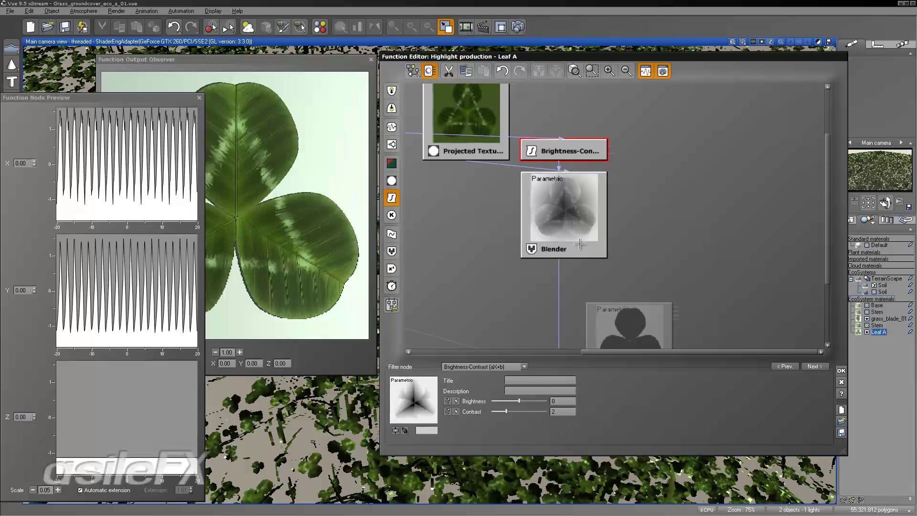
pyautogui.doubleClick(566, 409)
pyautogui.write('1.5')
pyautogui.press('Return')
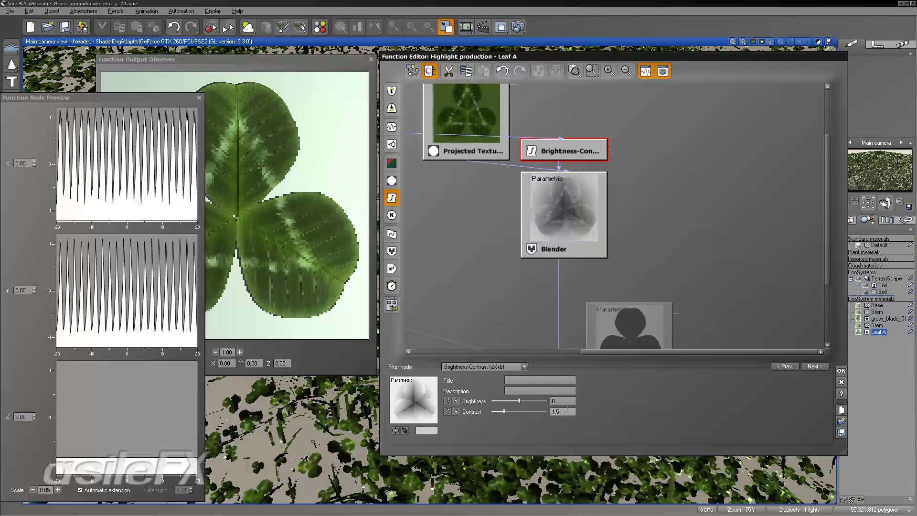
pyautogui.doubleClick(567, 410)
pyautogui.write('3')
pyautogui.press('Return')
# - Set the Brightness-Contrast node's brightness to -1 and its contrast to 1.5
pyautogui.doubleClick(567, 401)
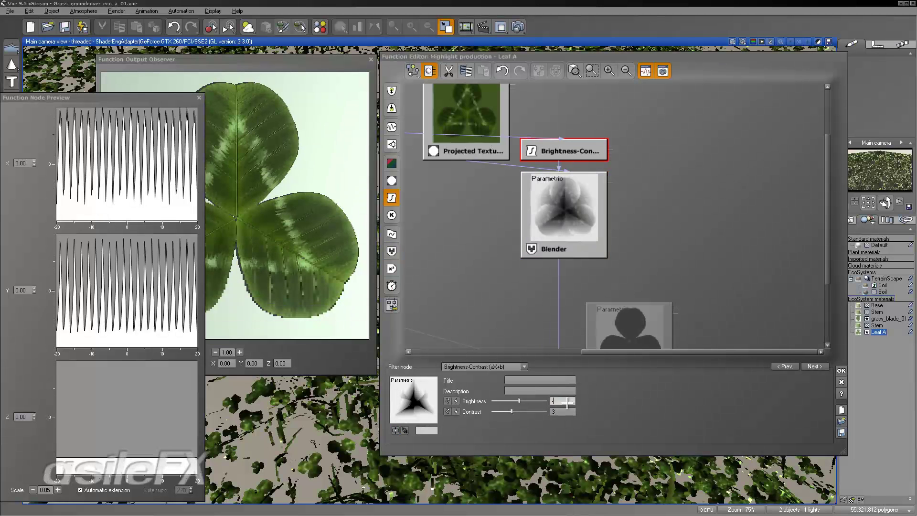
pyautogui.write('-1')
pyautogui.press('Return')
pyautogui.doubleClick(562, 411)
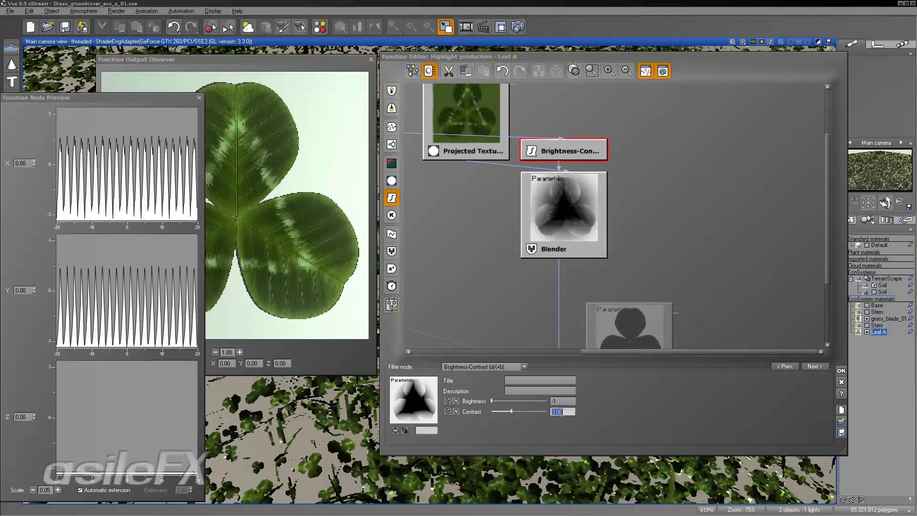
pyautogui.write('1')
pyautogui.press('Return')
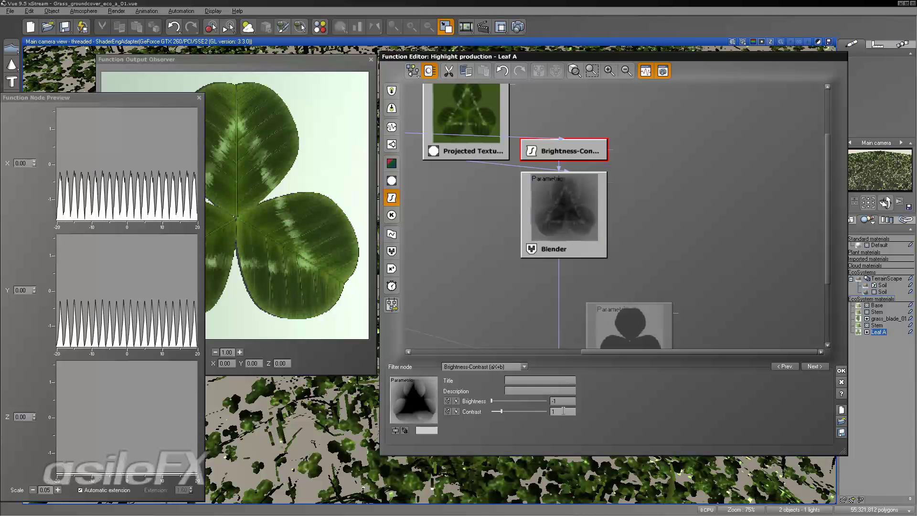
pyautogui.doubleClick(564, 410)
pyautogui.press('Return')
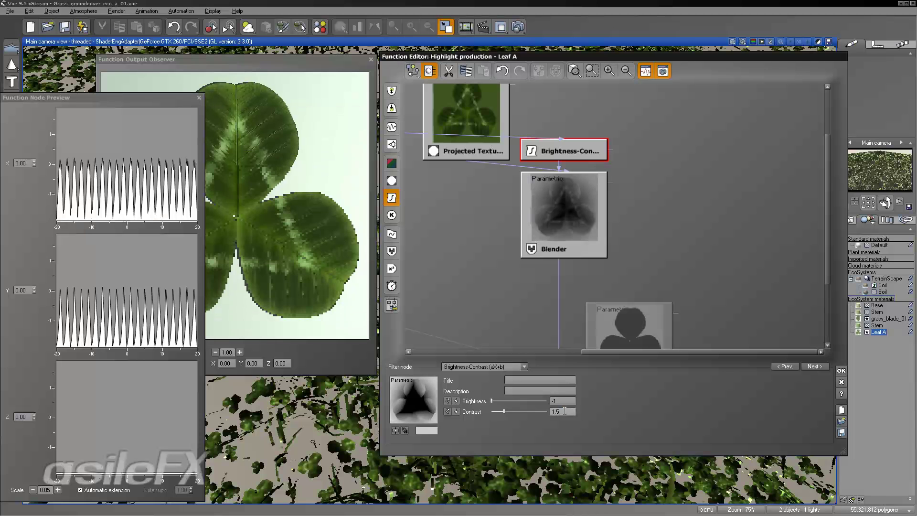
# - Adjust the Blender node's ratio to about 0.53 and accept the highlight function
pyautogui.click(578, 204)
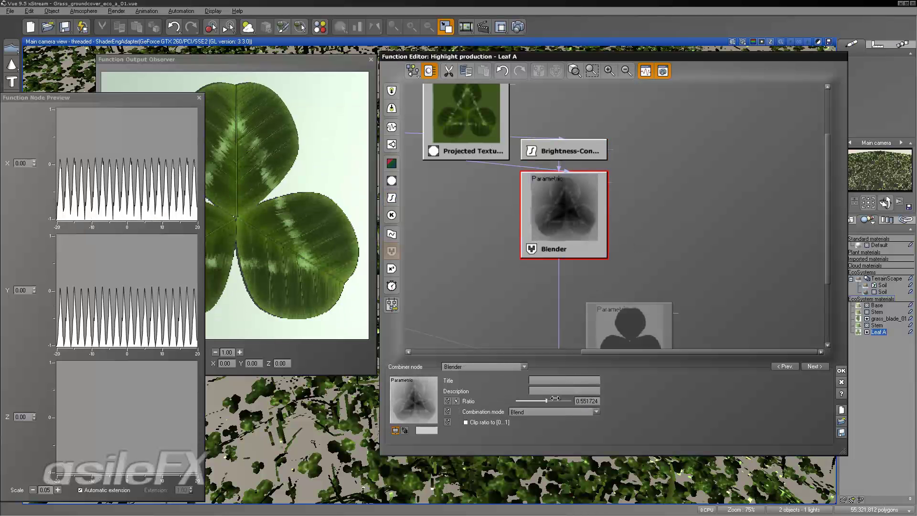
pyautogui.moveTo(555, 398); pyautogui.dragTo(545, 400)
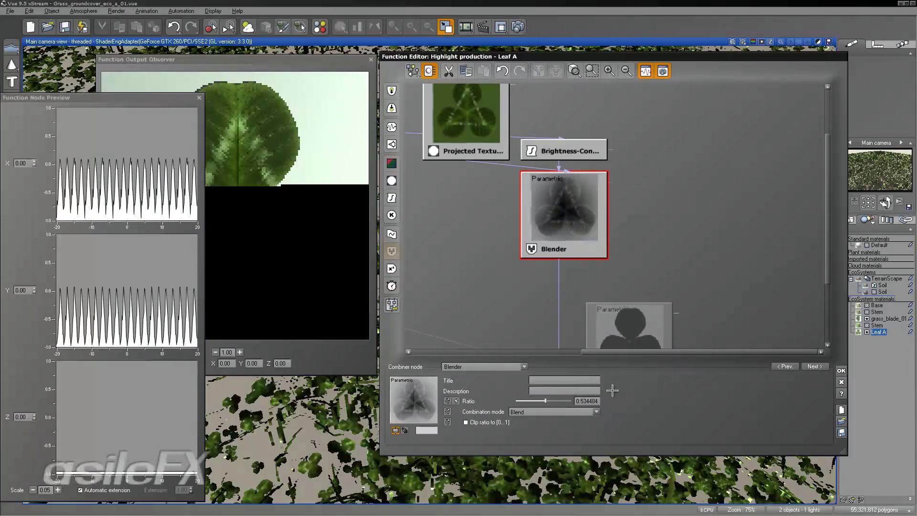
pyautogui.click(842, 370)
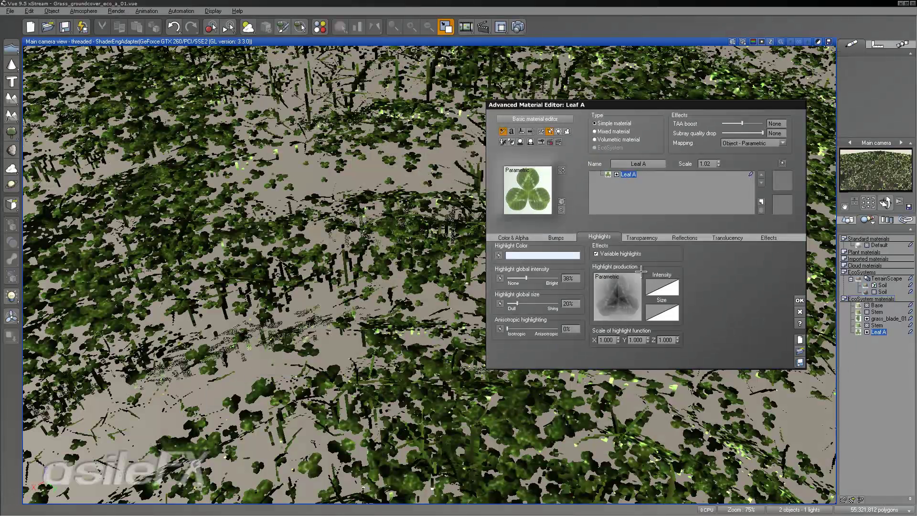
# - Accept the Leaf A material changes and check them in a render of the main camera view
pyautogui.click(799, 299)
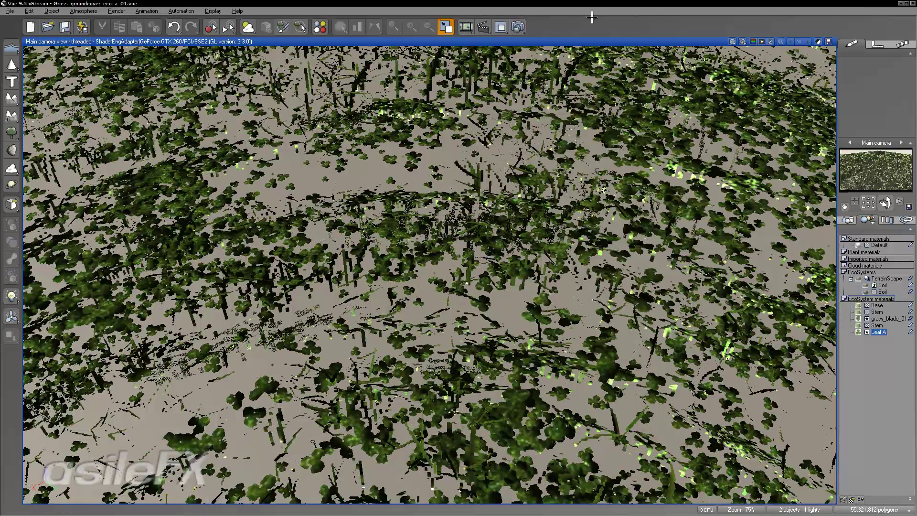
pyautogui.click(518, 27)
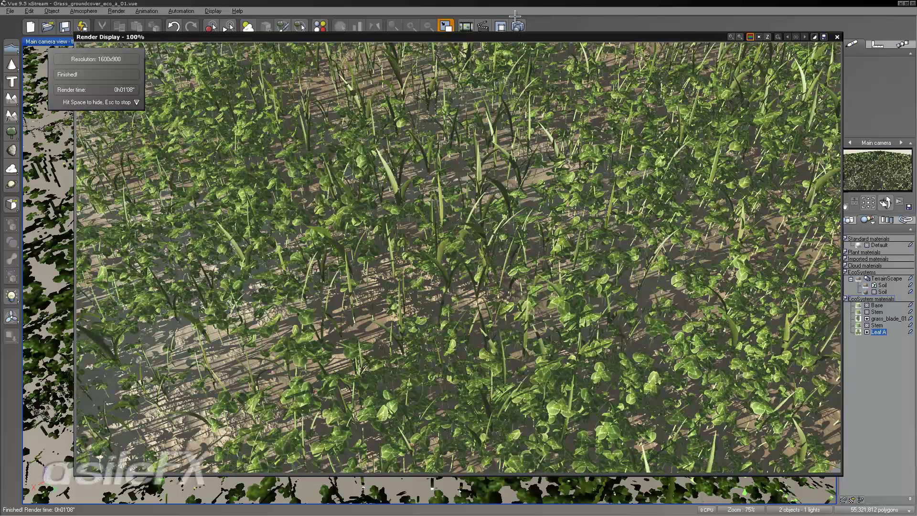
pyautogui.click(836, 36)
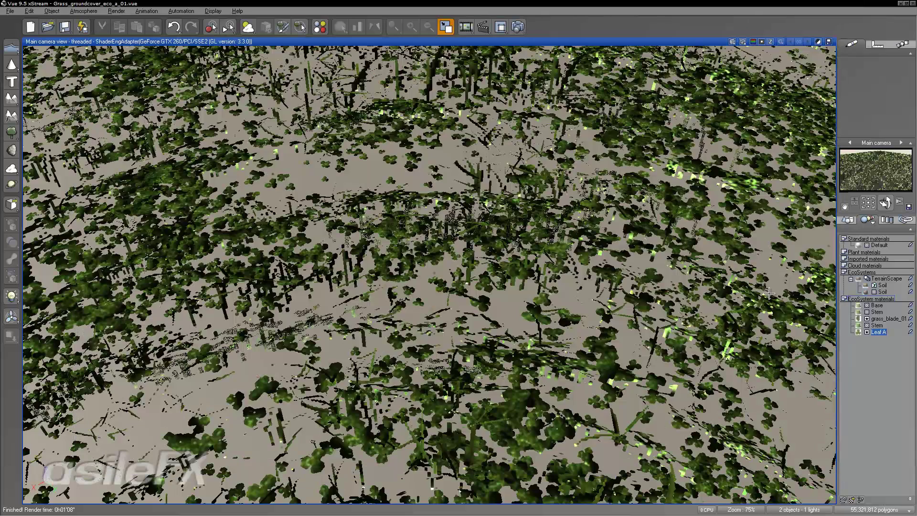
# - Remove Grass_a_02 from the Terrain's Soil EcoSystem population and repopulate it with only the Clovers
pyautogui.click(848, 219)
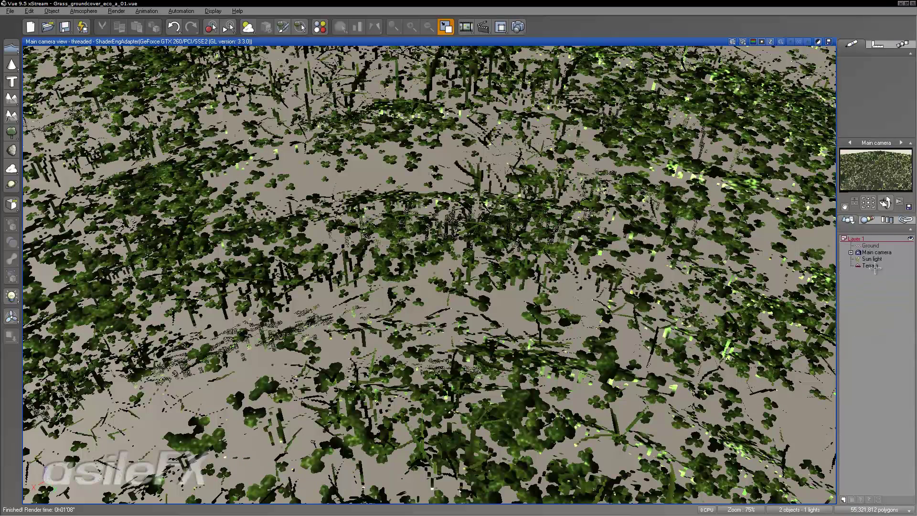
pyautogui.click(870, 265)
pyautogui.rightClick(881, 95)
pyautogui.click(881, 97)
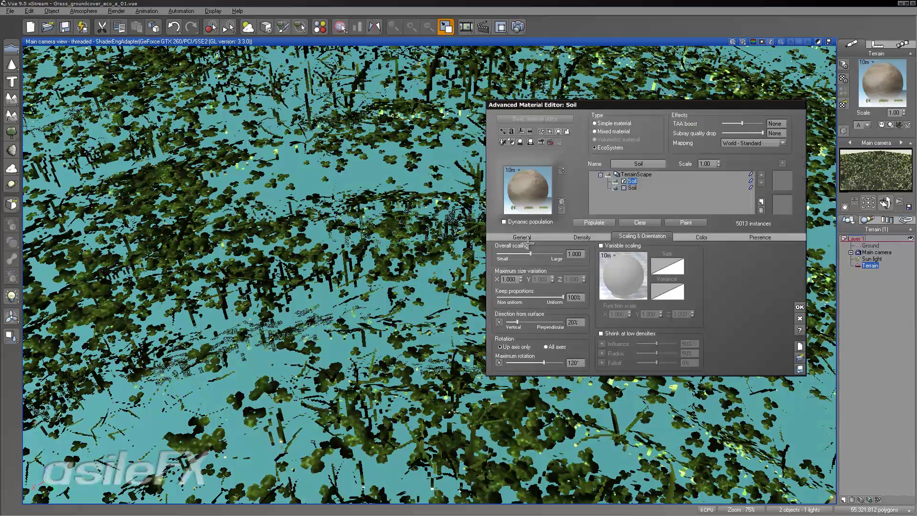
pyautogui.click(632, 362)
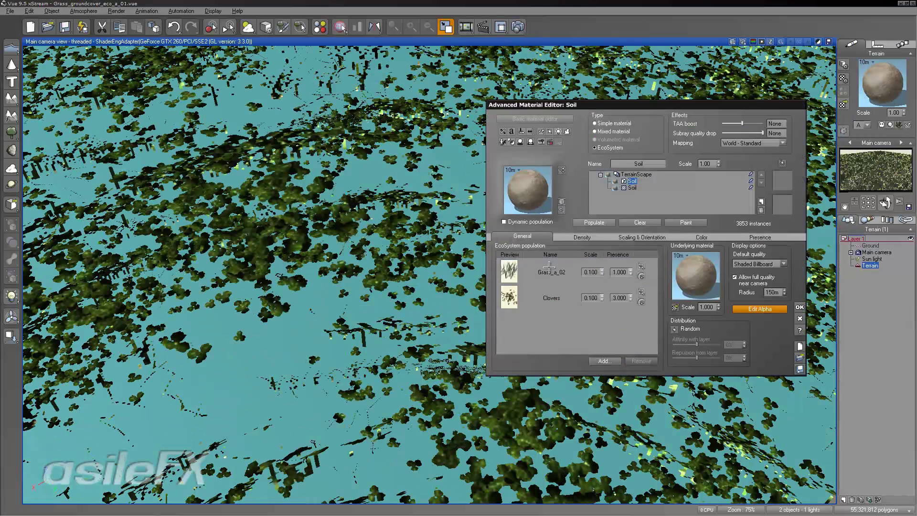
pyautogui.click(641, 362)
pyautogui.click(607, 222)
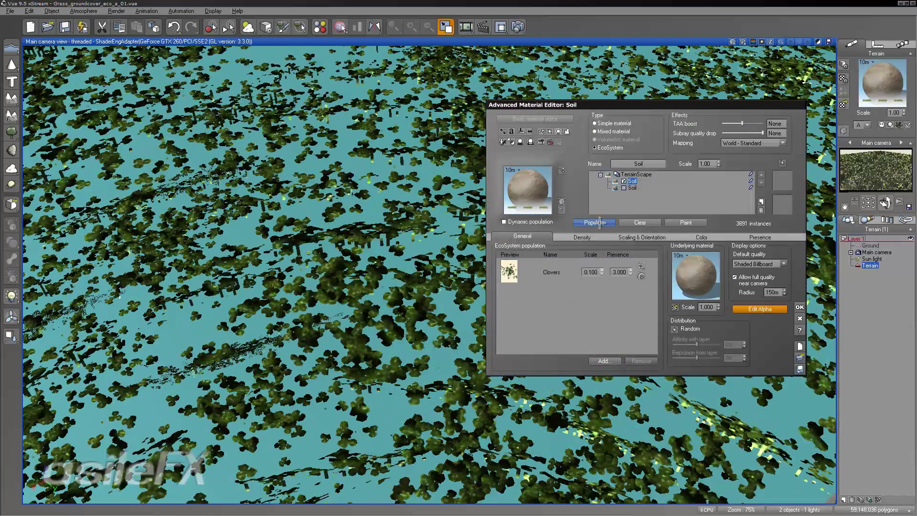
# - Set the Soil EcoSystem's overall density to 95% and repopulate the terrain
pyautogui.click(602, 236)
pyautogui.click(584, 256)
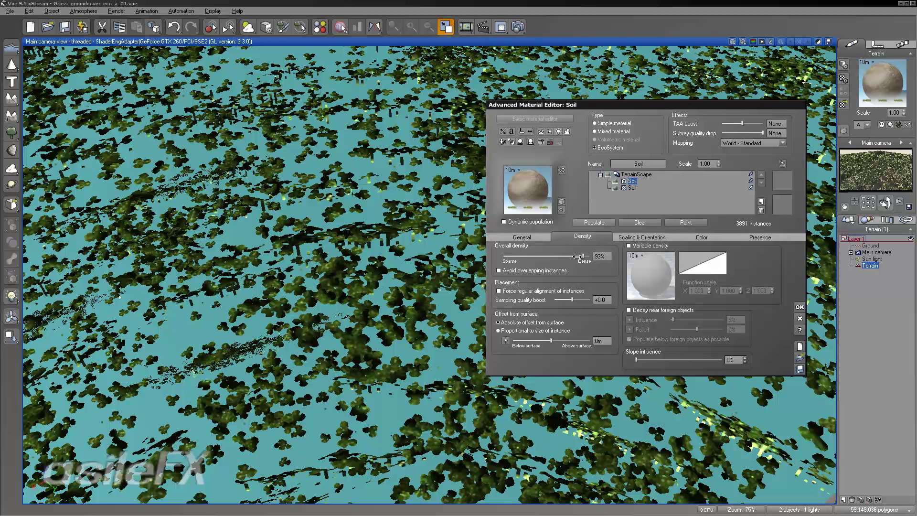
pyautogui.click(598, 223)
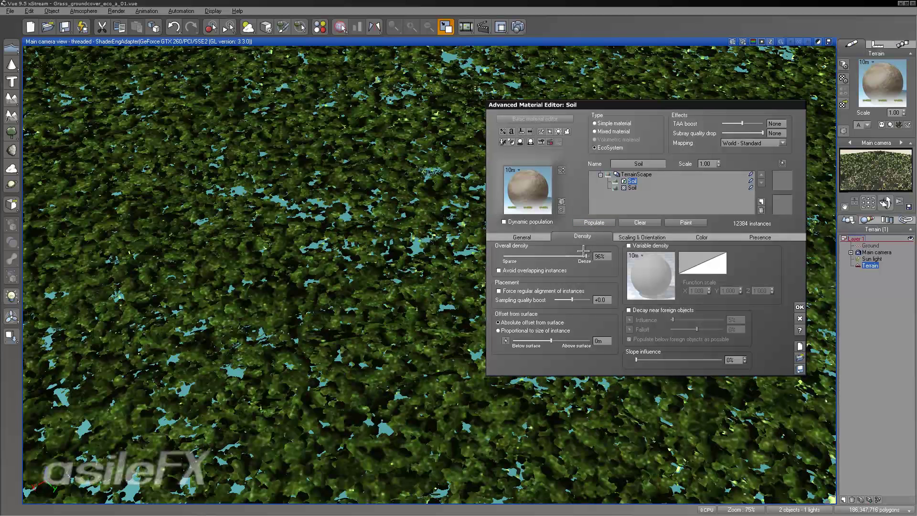
pyautogui.click(594, 222)
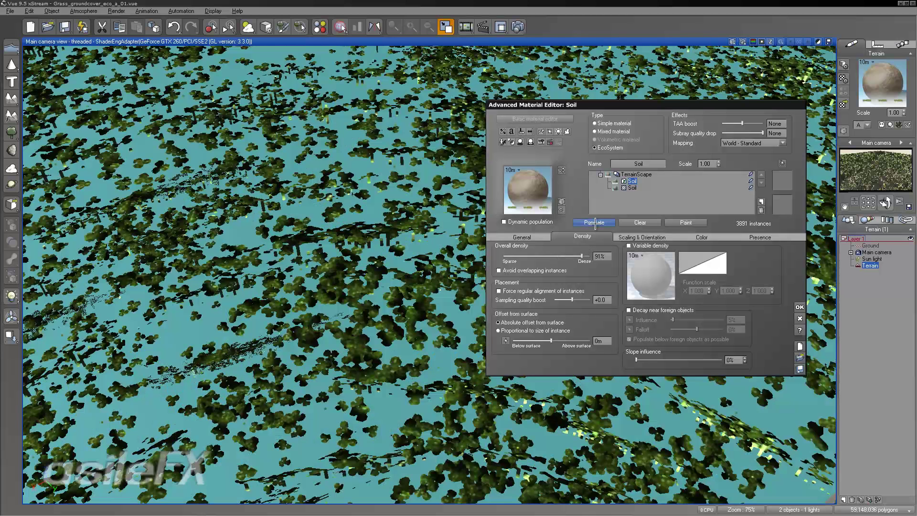
pyautogui.click(585, 257)
pyautogui.click(594, 223)
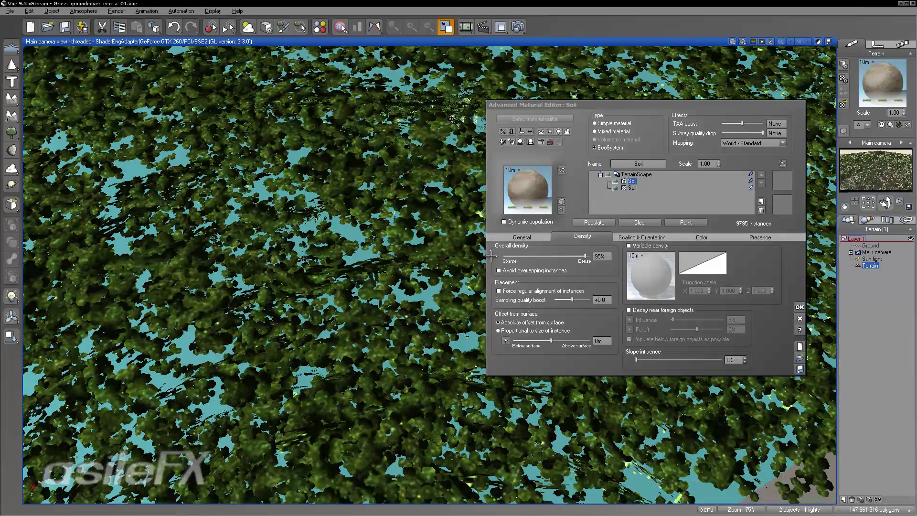
# - Reframe the main camera so the clover-covered terrain fills the view, without its outer edge or the horizon
pyautogui.click(876, 171)
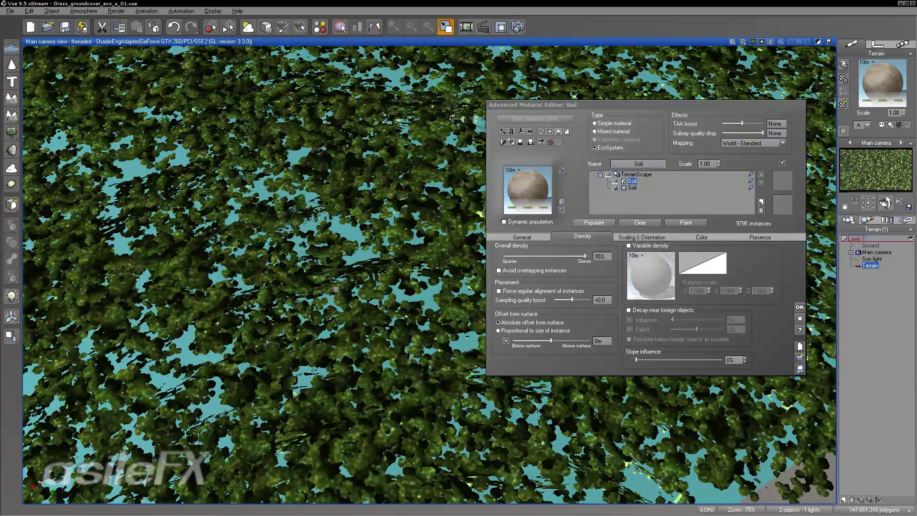
pyautogui.hotkey('ctrl', 'z')
pyautogui.moveTo(439, 312); pyautogui.dragTo(592, 258, button='middle')
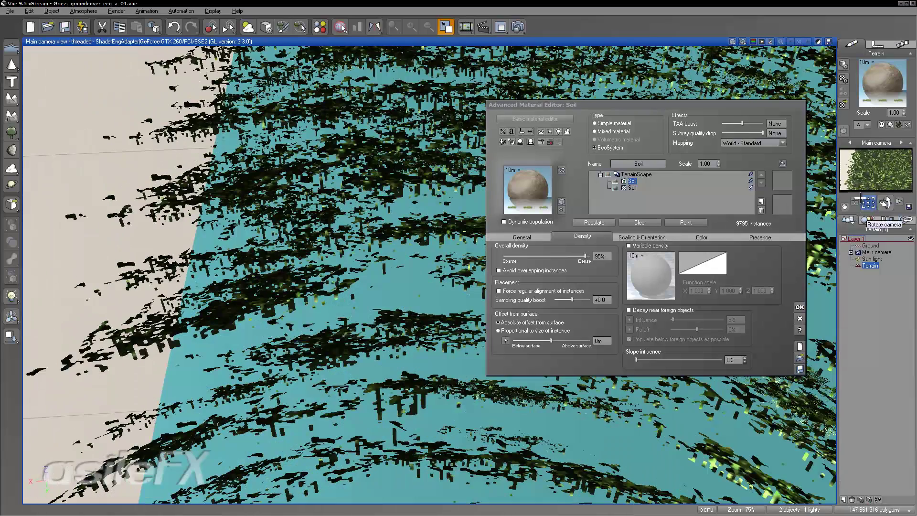
pyautogui.moveTo(846, 208); pyautogui.dragTo(858, 199)
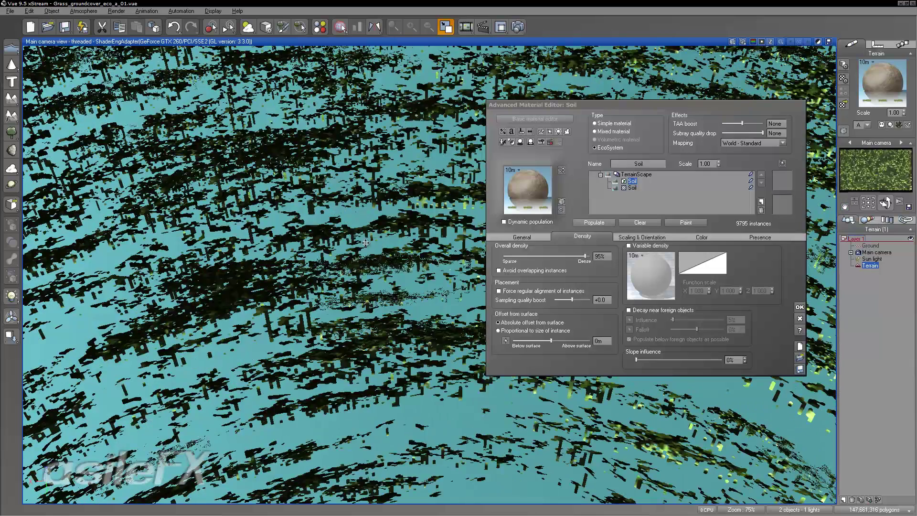
pyautogui.hotkey('ctrl', 'z')
pyautogui.moveTo(482, 330); pyautogui.dragTo(475, 329, button='right')
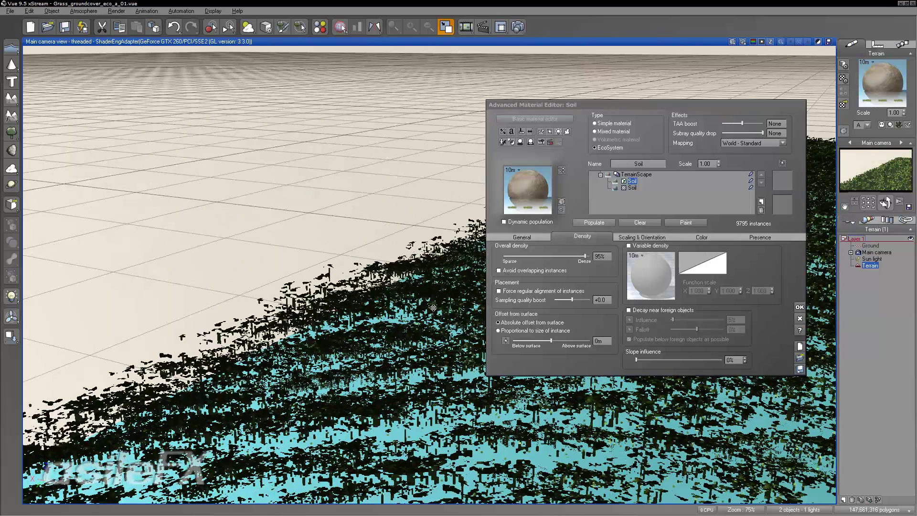
pyautogui.moveTo(389, 291); pyautogui.dragTo(464, 256, button='right')
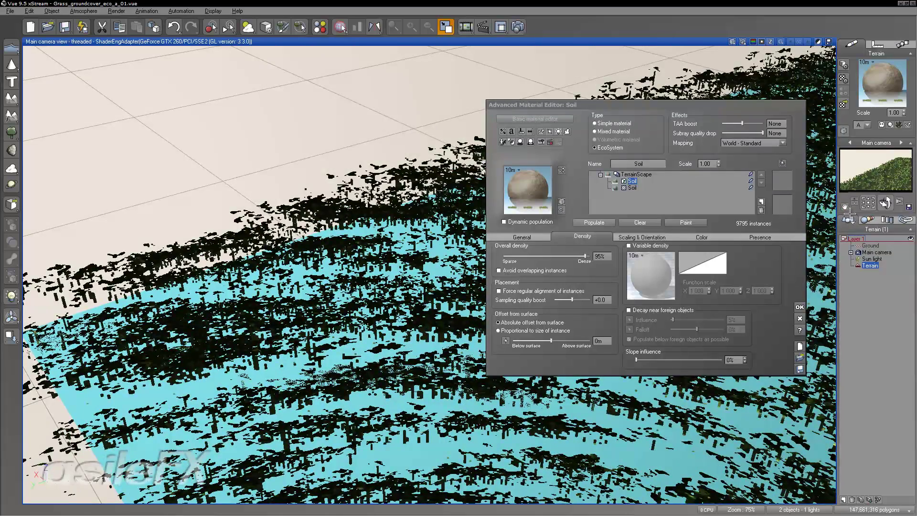
pyautogui.moveTo(846, 207); pyautogui.dragTo(834, 168)
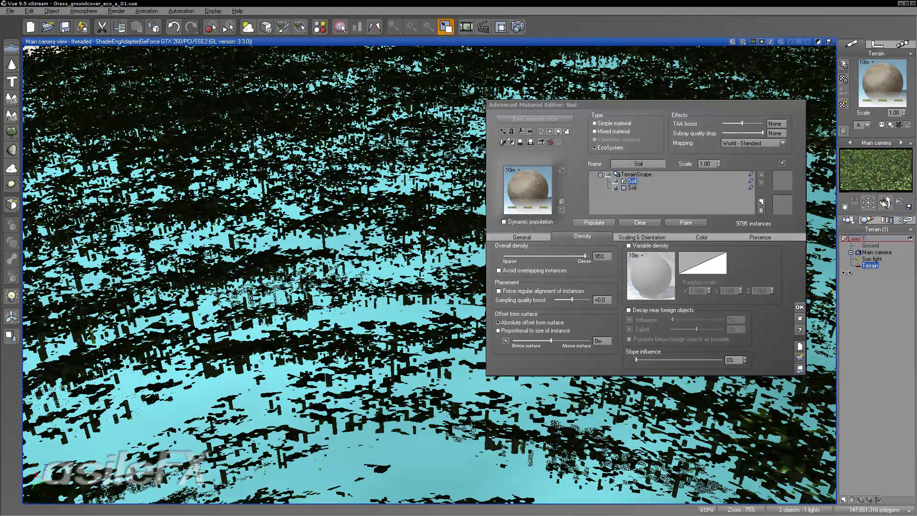
pyautogui.moveTo(707, 449); pyautogui.dragTo(709, 399, button='right')
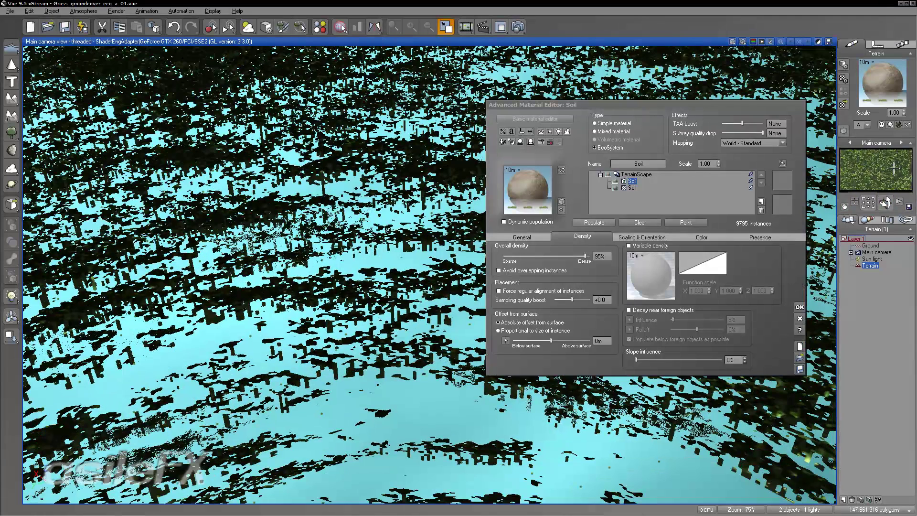
pyautogui.moveTo(669, 417); pyautogui.dragTo(713, 399, button='right')
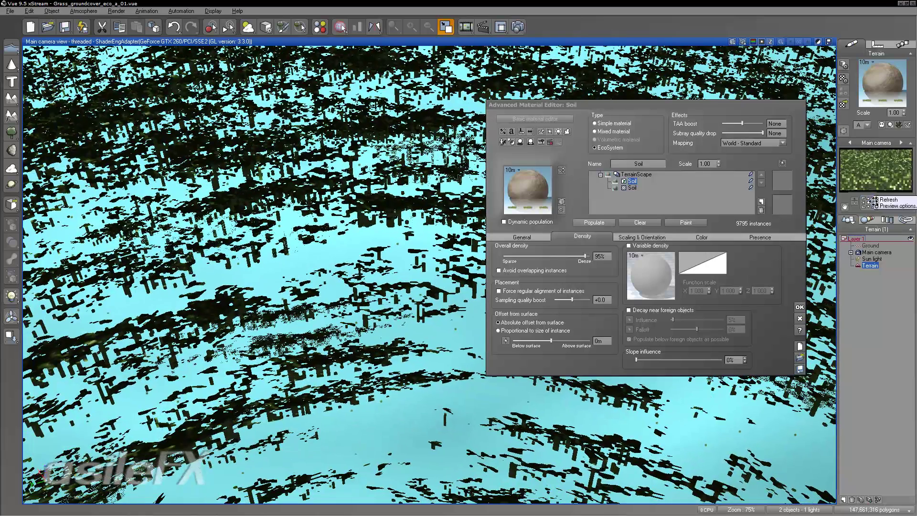
# - Move the main camera in for a close view across the clovers on the terrain
pyautogui.moveTo(855, 202); pyautogui.dragTo(427, 347)
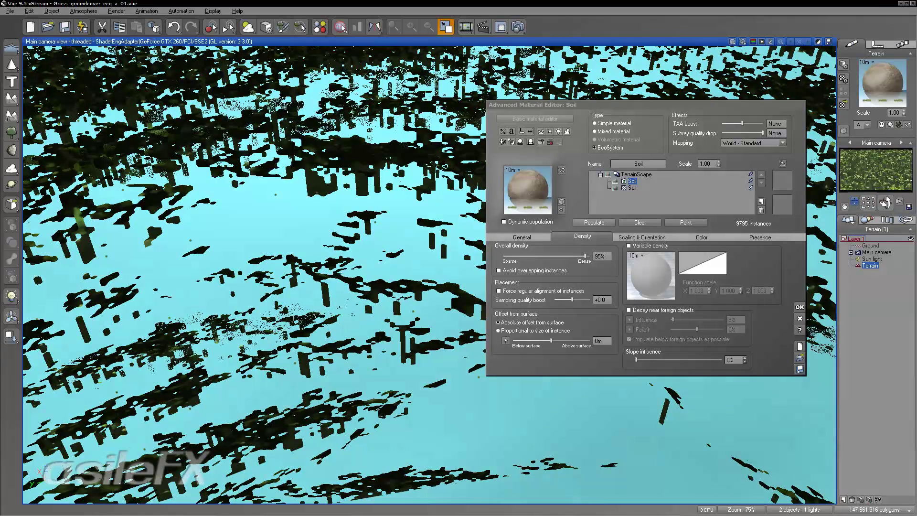
pyautogui.moveTo(854, 202); pyautogui.dragTo(867, 183)
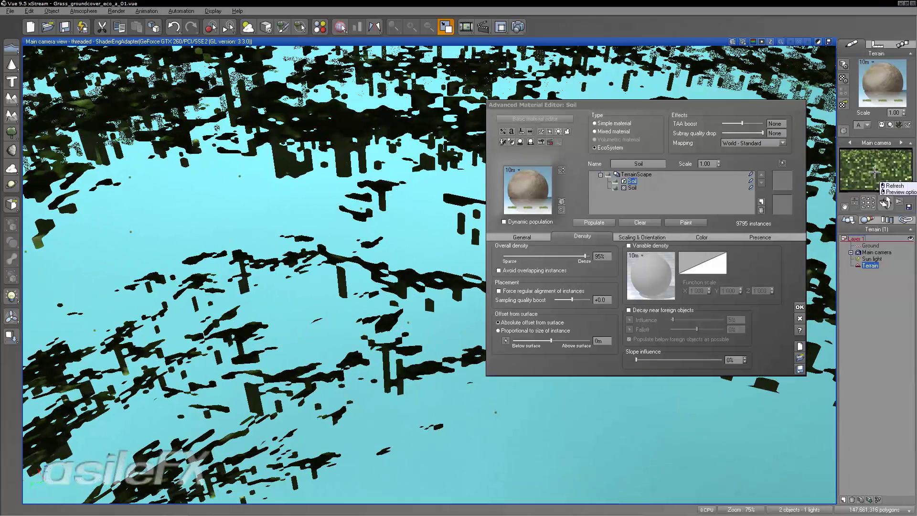
pyautogui.moveTo(410, 244); pyautogui.dragTo(376, 242, button='right')
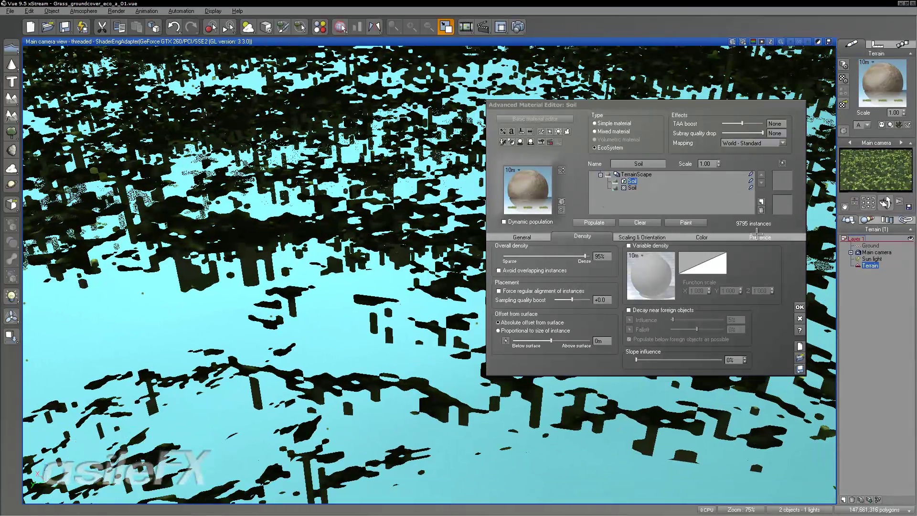
# - Render the main camera view, inspect its Z-depth and color channels, and close the render display
pyautogui.click(518, 26)
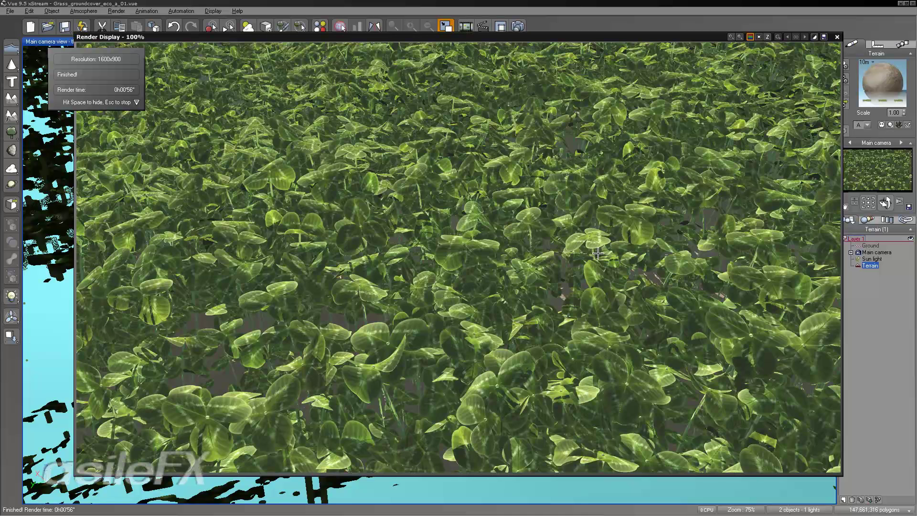
pyautogui.click(768, 37)
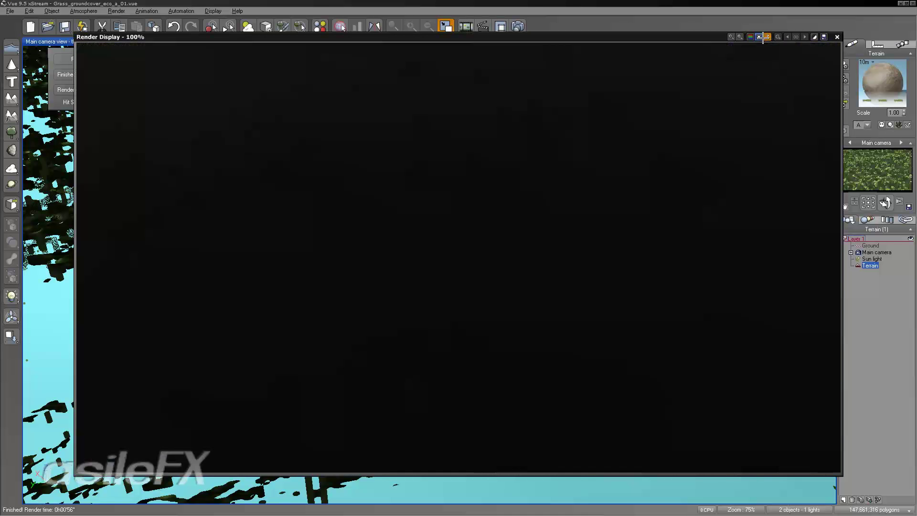
pyautogui.click(750, 37)
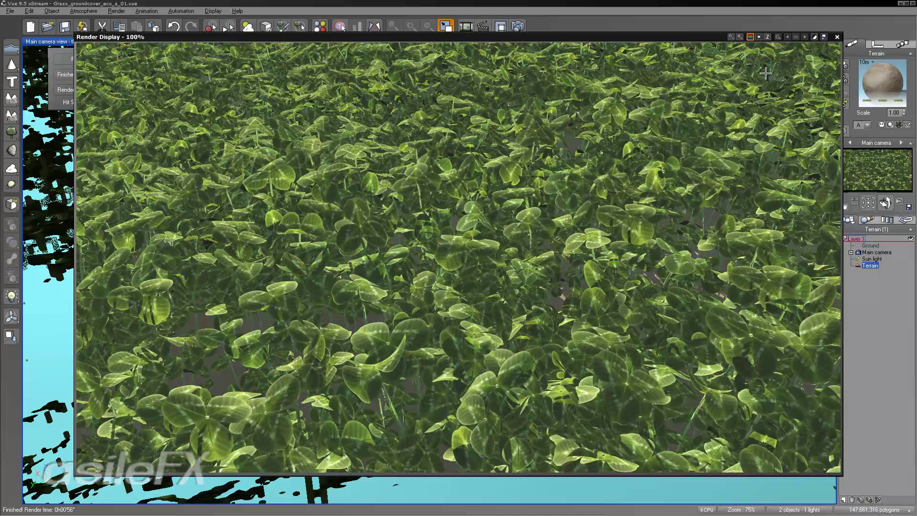
pyautogui.click(837, 37)
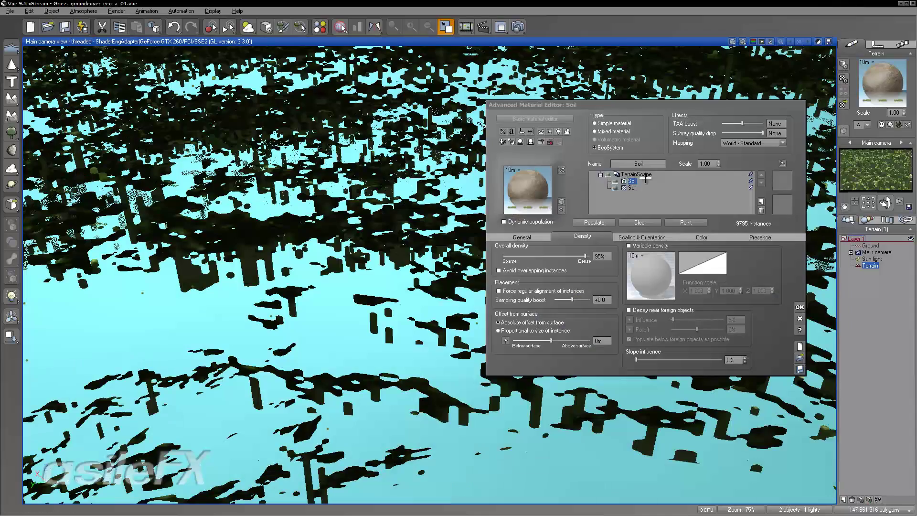
# - Accept the Soil material settings and render a wider main camera view of the clovers from farther back
pyautogui.click(800, 307)
pyautogui.scroll(-8, 665, 288)
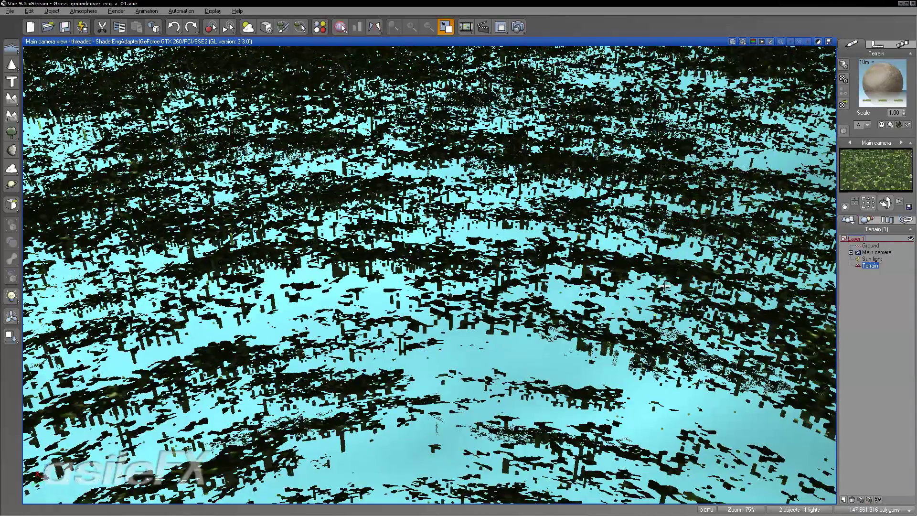
pyautogui.moveTo(666, 288); pyautogui.dragTo(816, 191, button='middle')
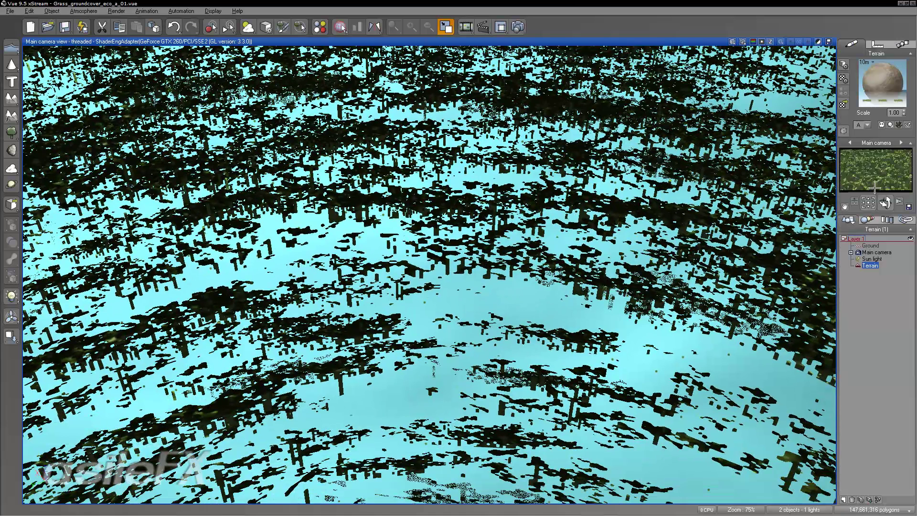
pyautogui.click(519, 26)
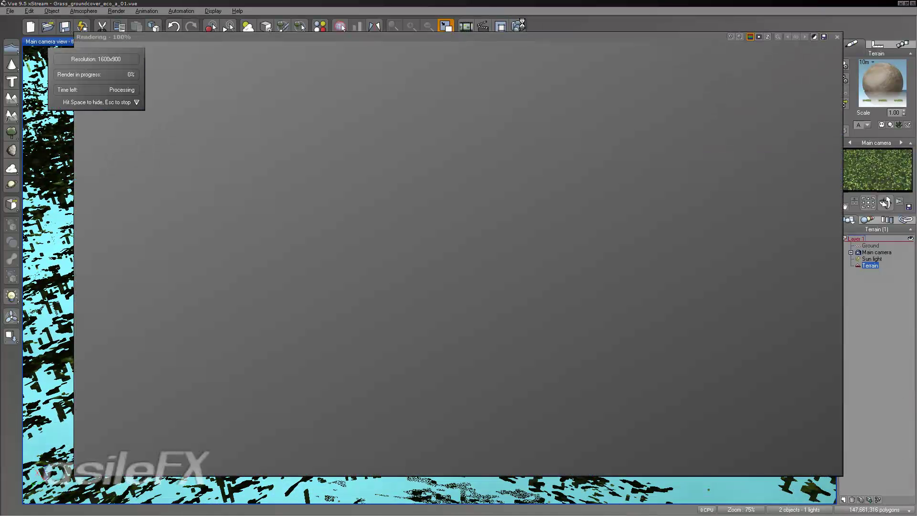